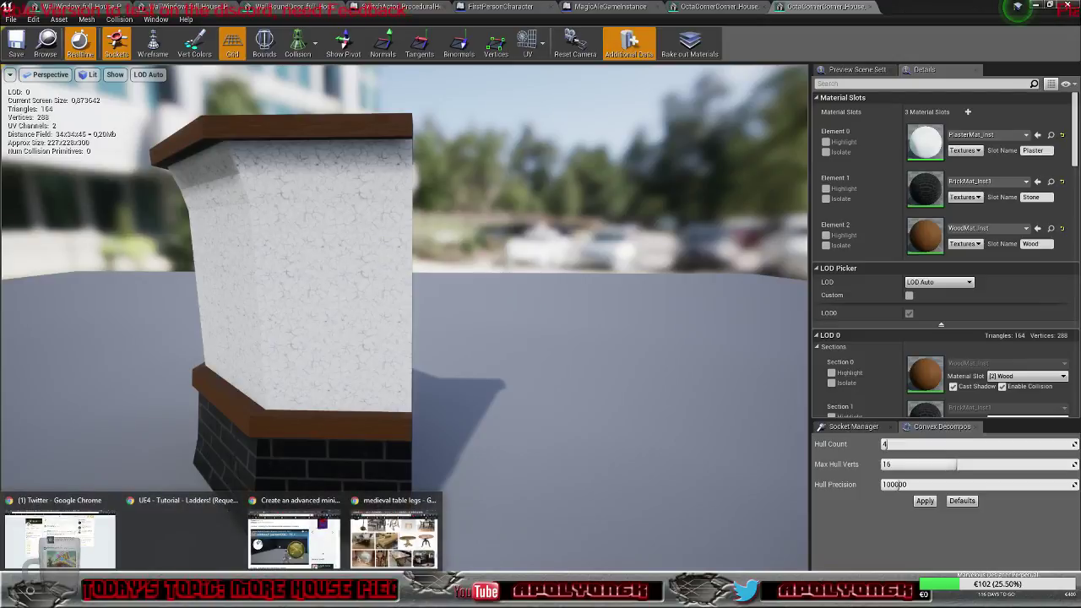
Step: Switch to Chrome to view the Twitter feed and the Twitch live dashboard, and return to the Unreal mesh editor
{"action": "left_click", "coordinate": [60, 528]}
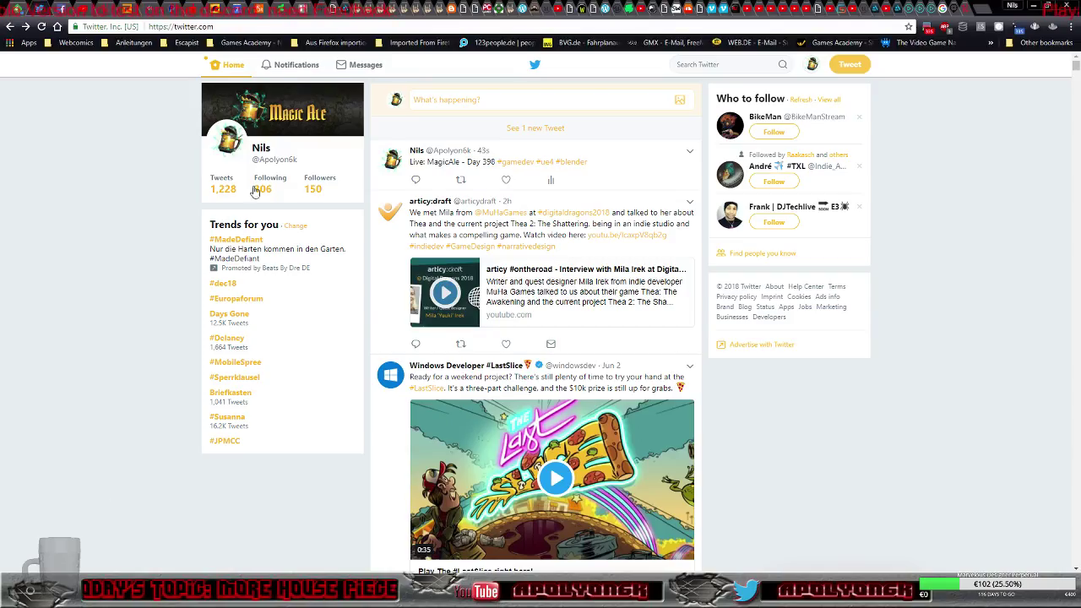
{"action": "left_click", "coordinate": [145, 10]}
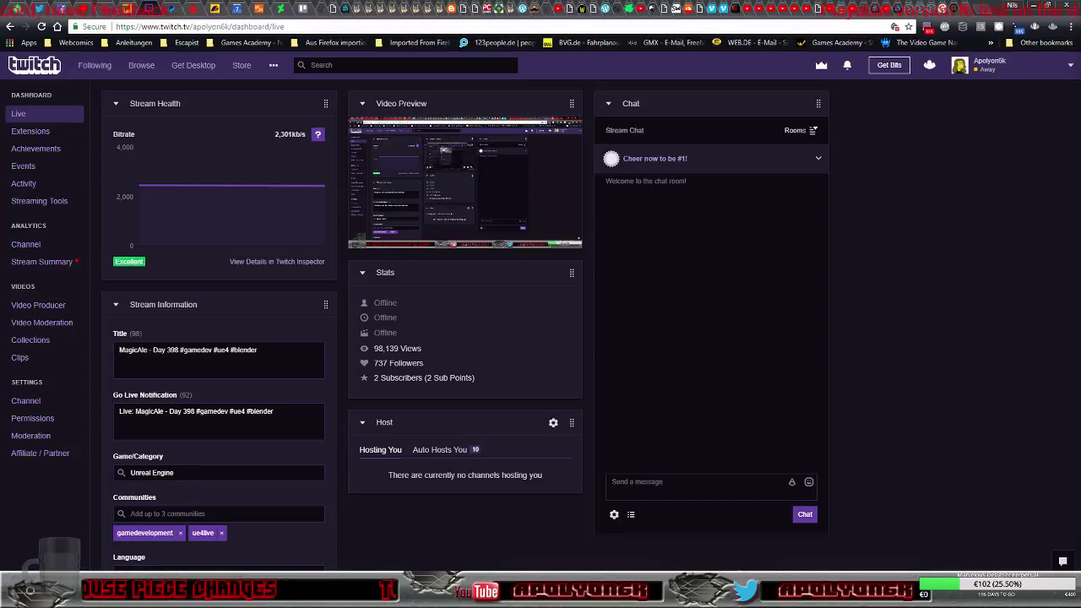
{"action": "key", "text": "alt+Tab"}
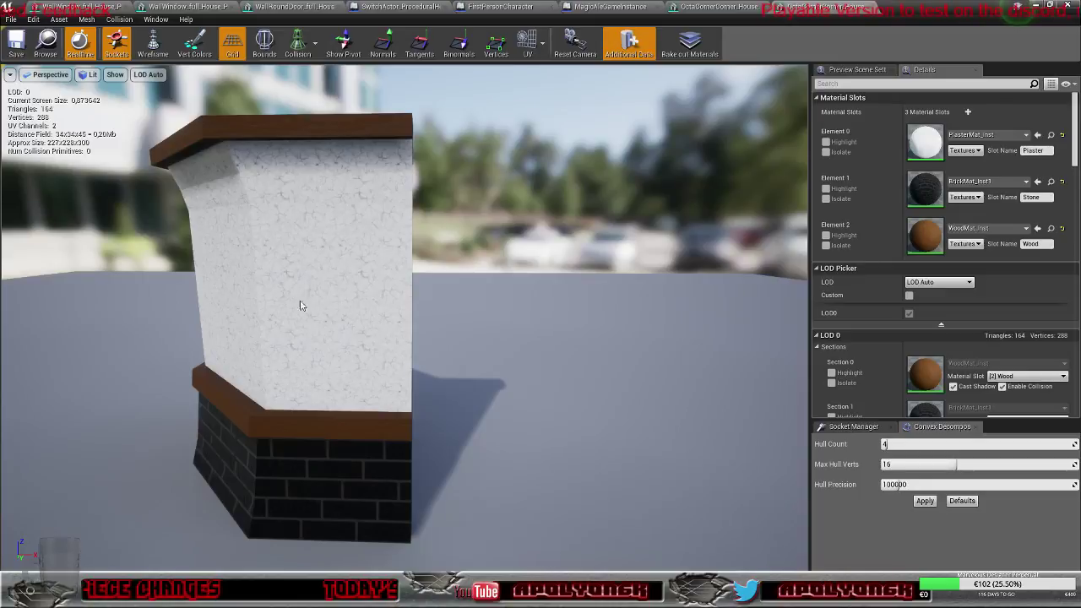
Step: Look over the octagonal corner house piece, and open the Furniture_Pack mesh from the Furniture_ folder to inspect its parts
{"action": "right_click_drag", "start_coordinate": [405, 318], "coordinate": [481, 333]}
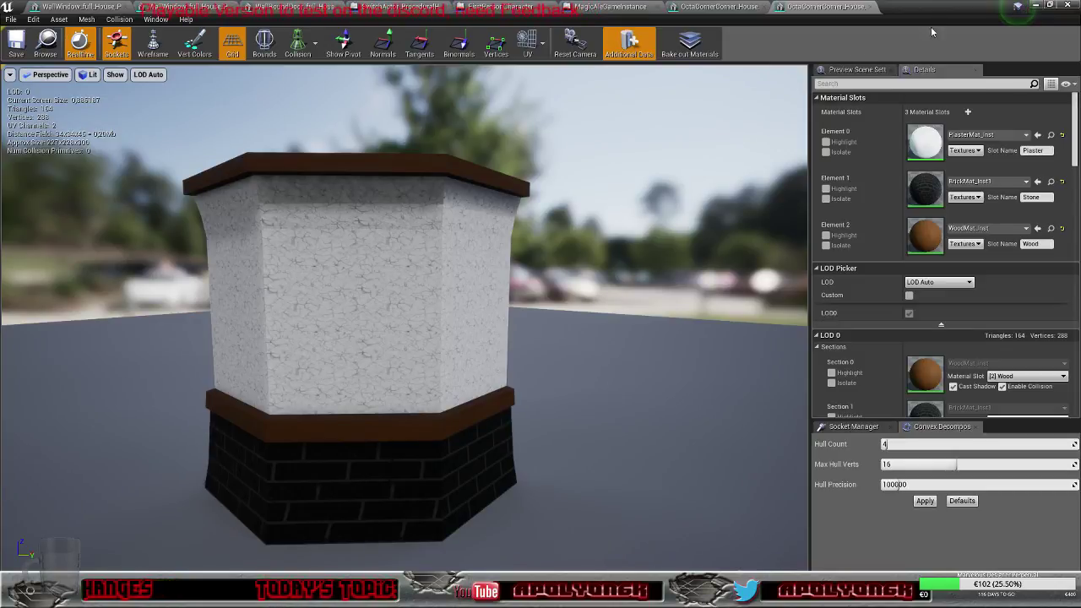
{"action": "left_click", "coordinate": [1036, 5]}
{"action": "left_click", "coordinate": [467, 400]}
{"action": "double_click", "coordinate": [324, 380]}
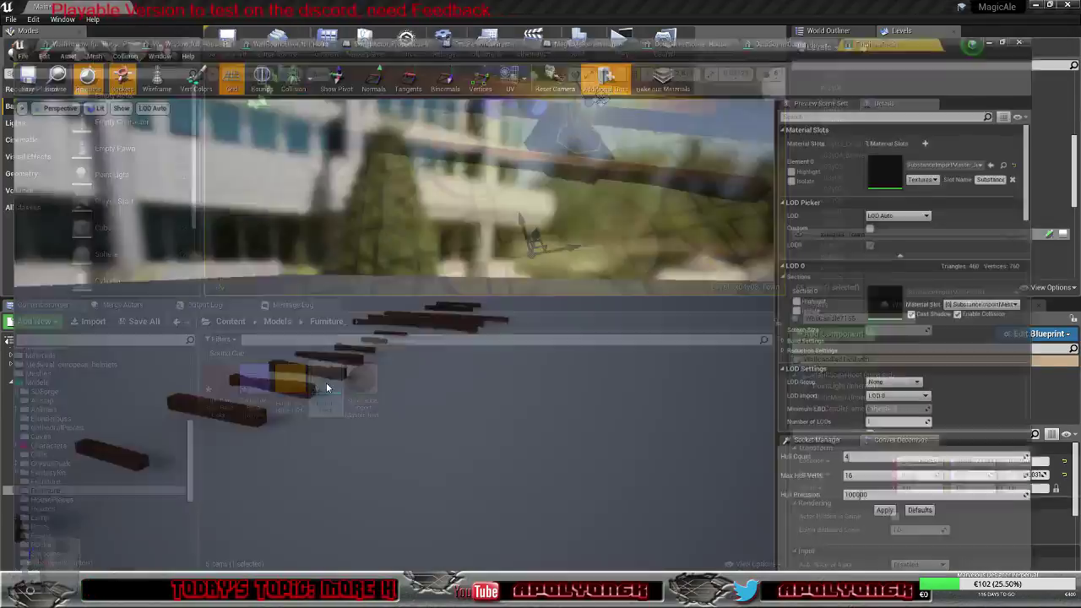
{"action": "scroll", "coordinate": [432, 367], "scroll_direction": "up", "scroll_amount": 10}
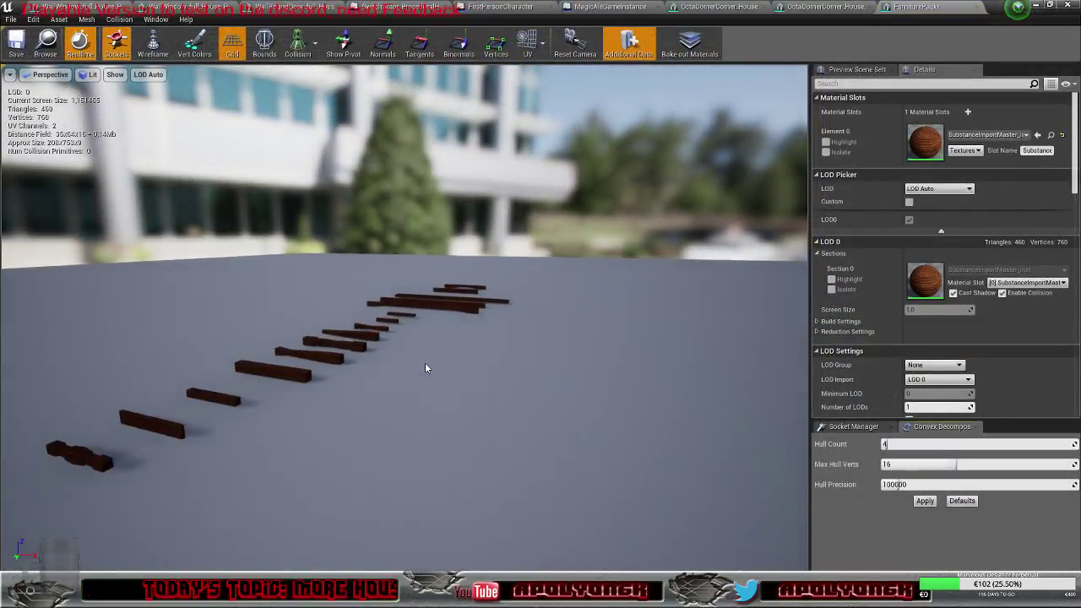
{"action": "right_click_drag", "start_coordinate": [424, 362], "coordinate": [165, 380]}
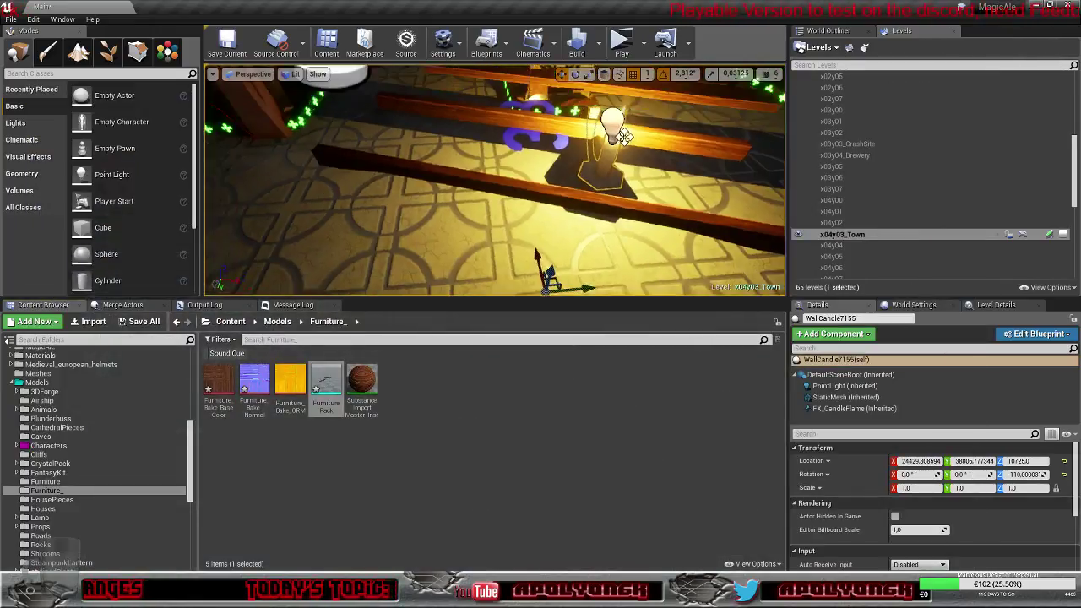
Step: Delete the furniture pack mesh placed on the floor around the wall candle in the x04y03_Town level
{"action": "mouse_move", "coordinate": [529, 233]}
{"action": "right_mouse_down"}
{"action": "mouse_move", "coordinate": [562, 203]}
{"action": "mouse_move", "coordinate": [530, 234]}
{"action": "mouse_move", "coordinate": [540, 215]}
{"action": "mouse_move", "coordinate": [591, 211]}
{"action": "mouse_move", "coordinate": [533, 217]}
{"action": "right_mouse_up"}
{"action": "left_click", "coordinate": [528, 217]}
{"action": "key", "text": "Delete"}
Step: Try to lower the wall candle's PointLight component to a Z location of 198, and undo the move
{"action": "left_click", "coordinate": [468, 210]}
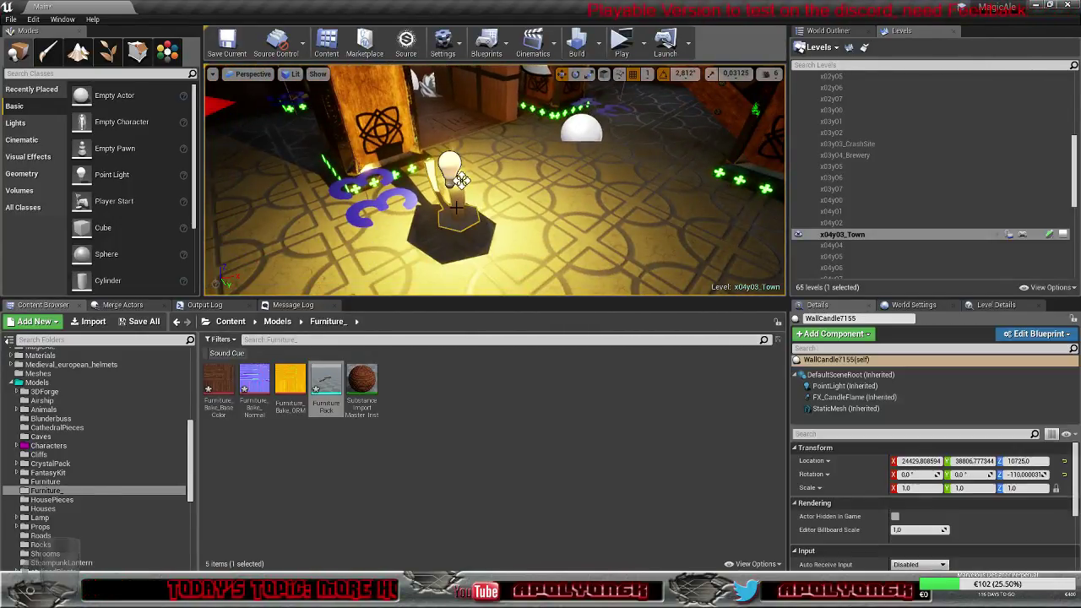
{"action": "left_click", "coordinate": [841, 386]}
{"action": "left_click", "coordinate": [912, 503]}
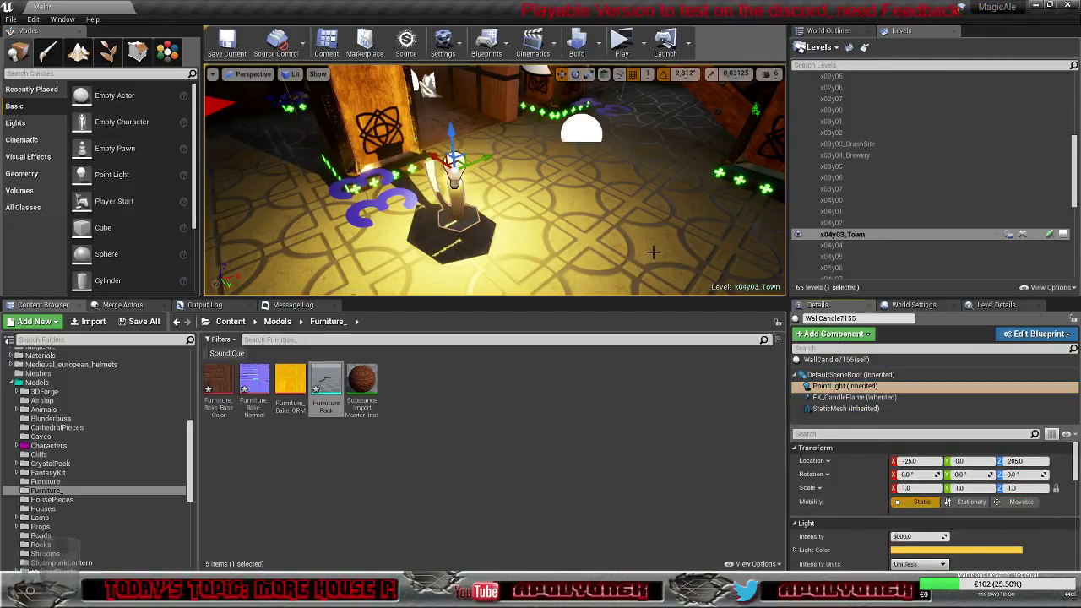
{"action": "left_click_drag", "start_coordinate": [454, 145], "coordinate": [462, 153]}
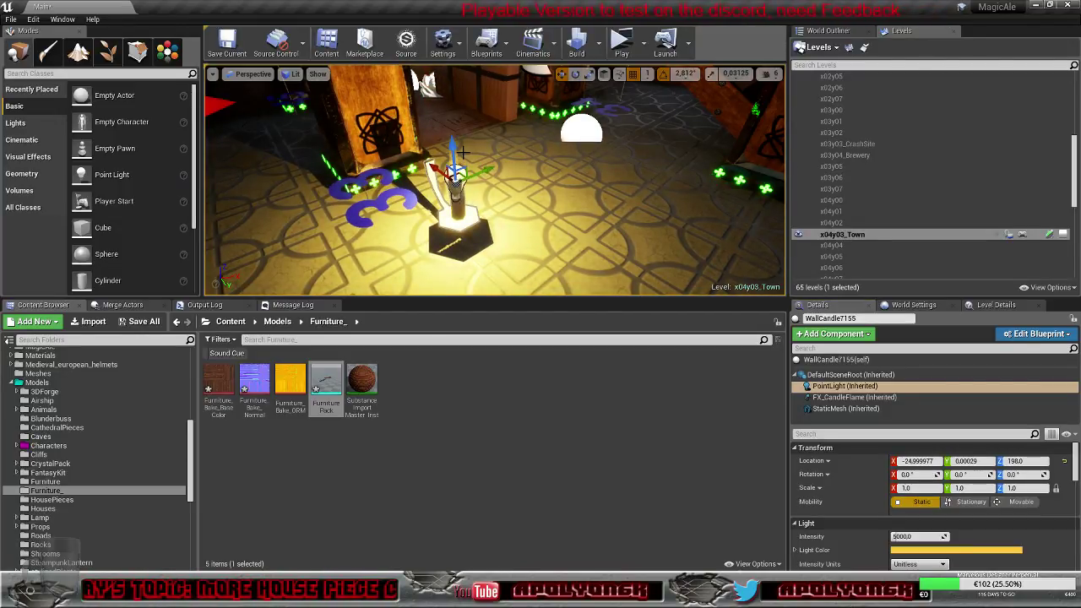
{"action": "key", "text": "ctrl+z"}
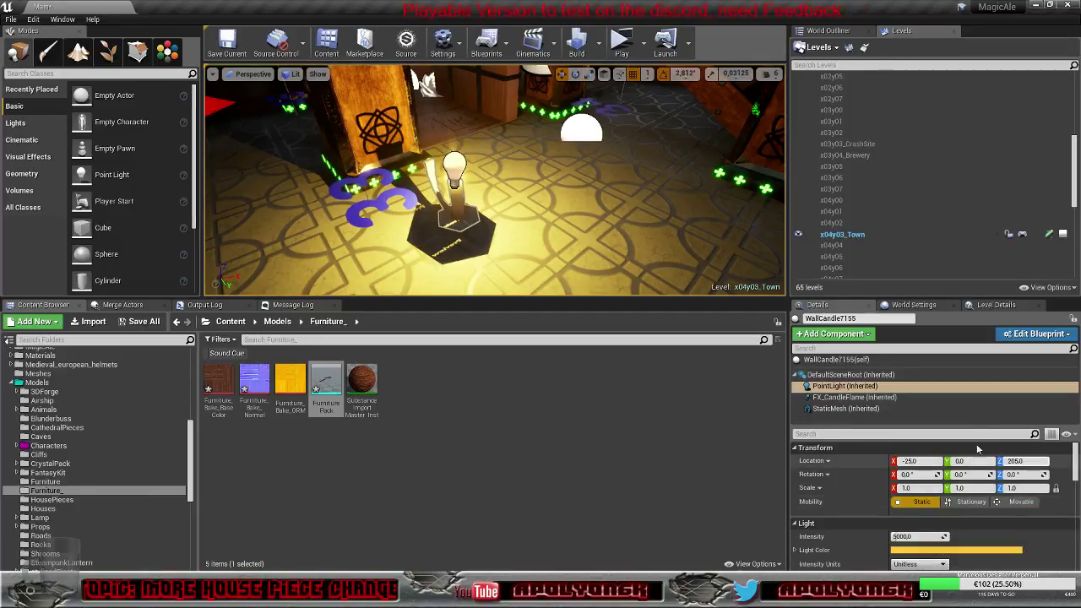
Step: Raise the whole WallCandle7155 actor to a Z location of 10841
{"action": "left_click", "coordinate": [841, 360]}
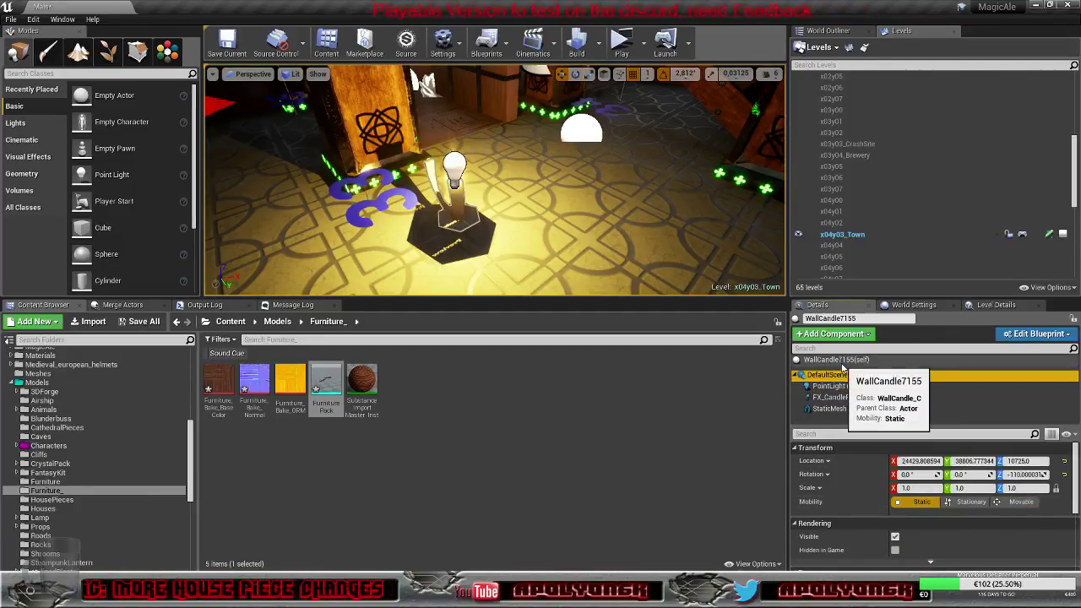
{"action": "key", "text": "f"}
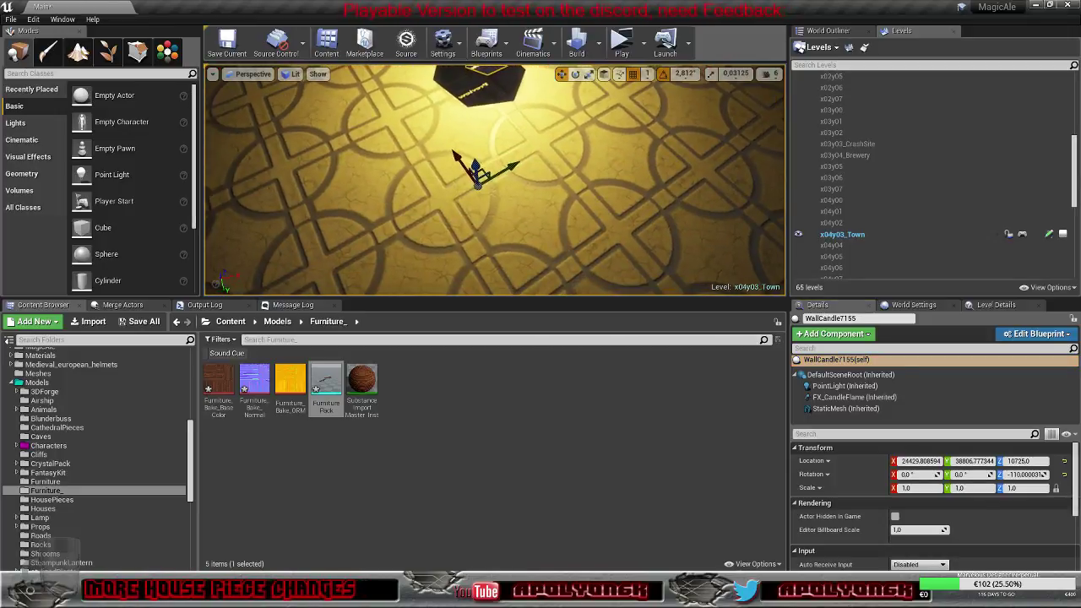
{"action": "left_click_drag", "start_coordinate": [477, 161], "coordinate": [461, 61], "text": "shift"}
{"action": "right_click_drag", "start_coordinate": [506, 169], "coordinate": [512, 247]}
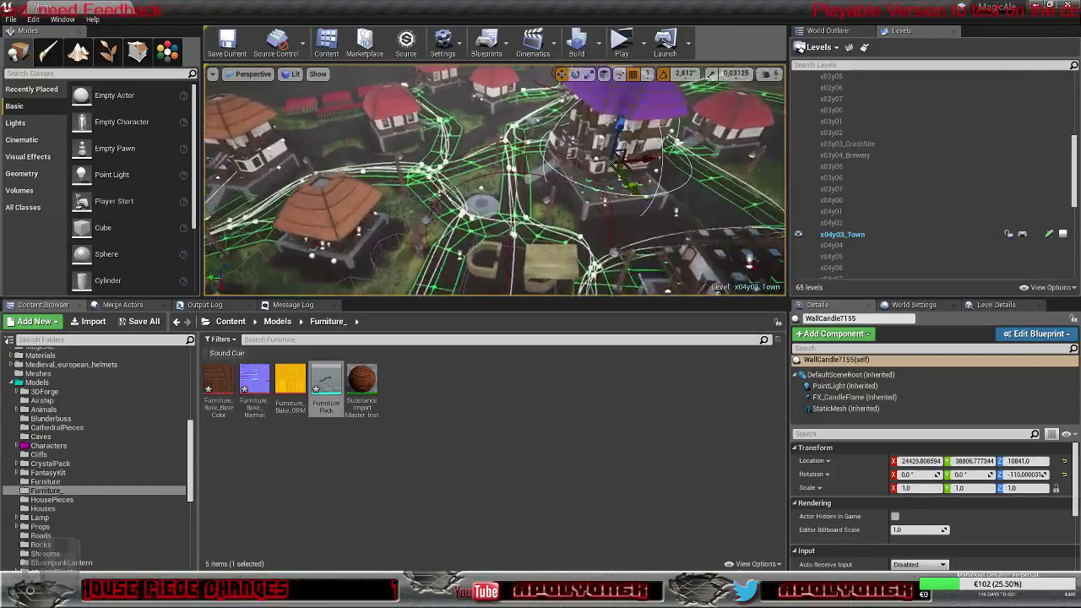
Step: Switch to Furniture.blend in Blender and extend the 3D view over the image editor area
{"action": "mouse_move", "coordinate": [495, 180]}
{"action": "right_mouse_down"}
{"action": "mouse_move", "coordinate": [583, 212]}
{"action": "mouse_move", "coordinate": [621, 186]}
{"action": "mouse_move", "coordinate": [710, 196]}
{"action": "mouse_move", "coordinate": [718, 211]}
{"action": "mouse_move", "coordinate": [688, 221]}
{"action": "mouse_move", "coordinate": [701, 169]}
{"action": "mouse_move", "coordinate": [703, 203]}
{"action": "mouse_move", "coordinate": [485, 193]}
{"action": "right_mouse_up"}
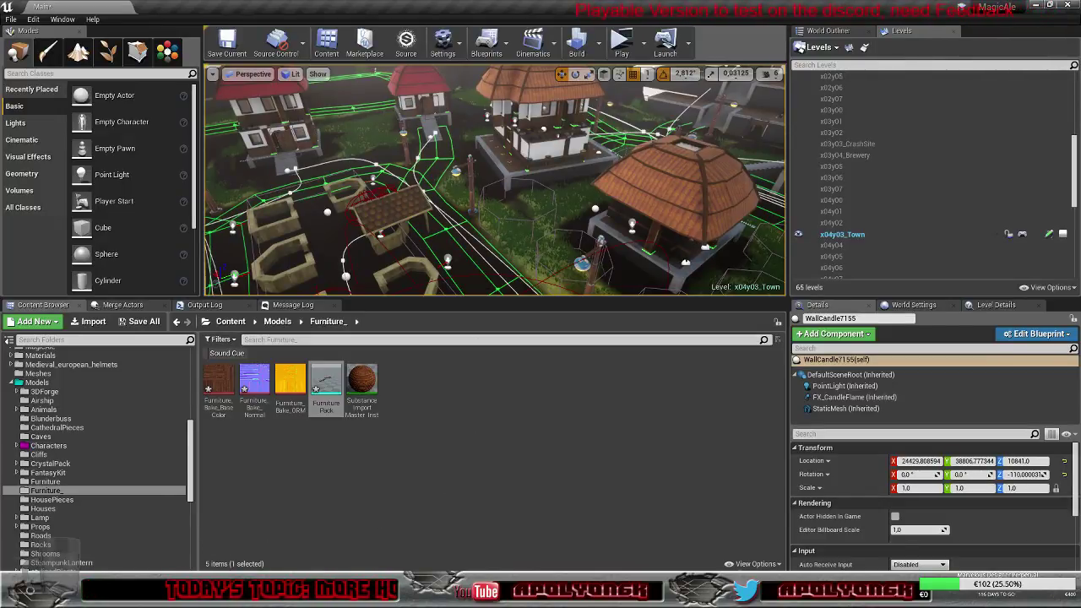
{"action": "left_click", "coordinate": [262, 595]}
{"action": "scroll", "coordinate": [426, 340], "scroll_direction": "down", "scroll_amount": 7}
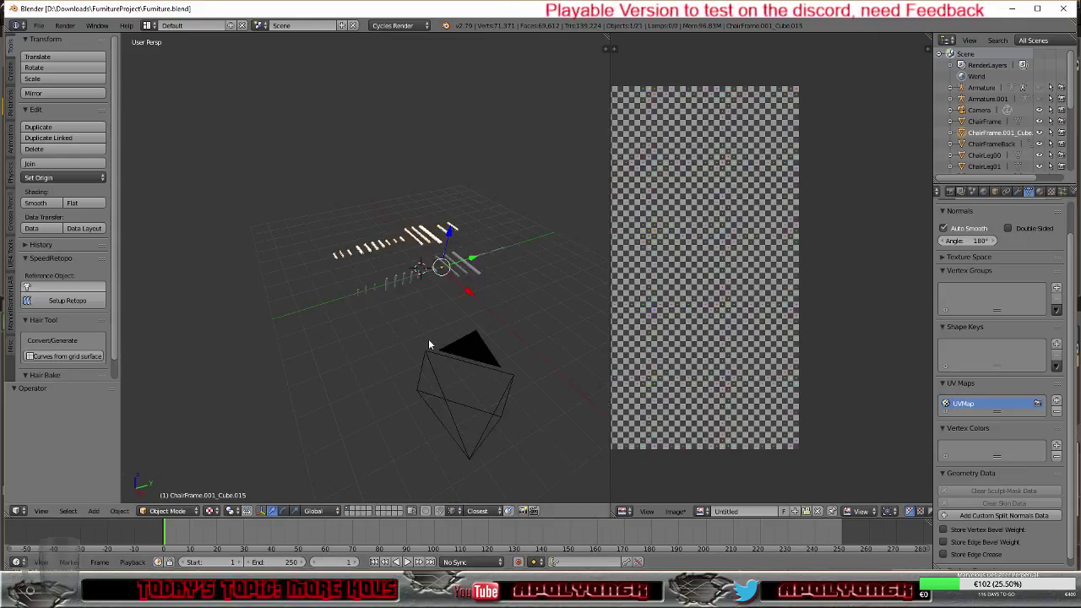
{"action": "scroll", "coordinate": [429, 345], "scroll_direction": "up", "scroll_amount": 4}
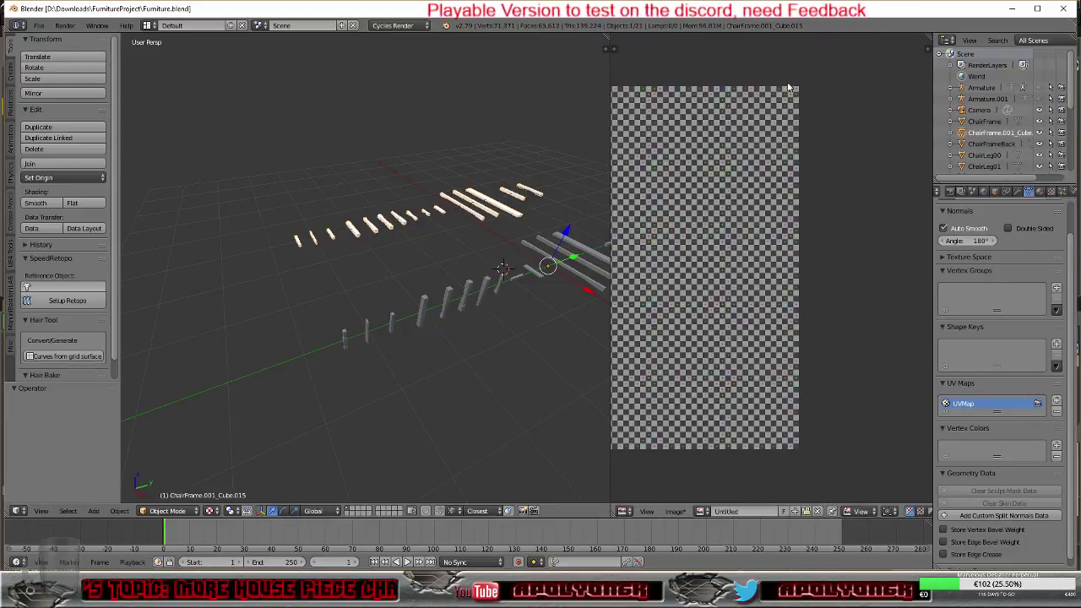
{"action": "left_click_drag", "start_coordinate": [612, 84], "coordinate": [921, 95]}
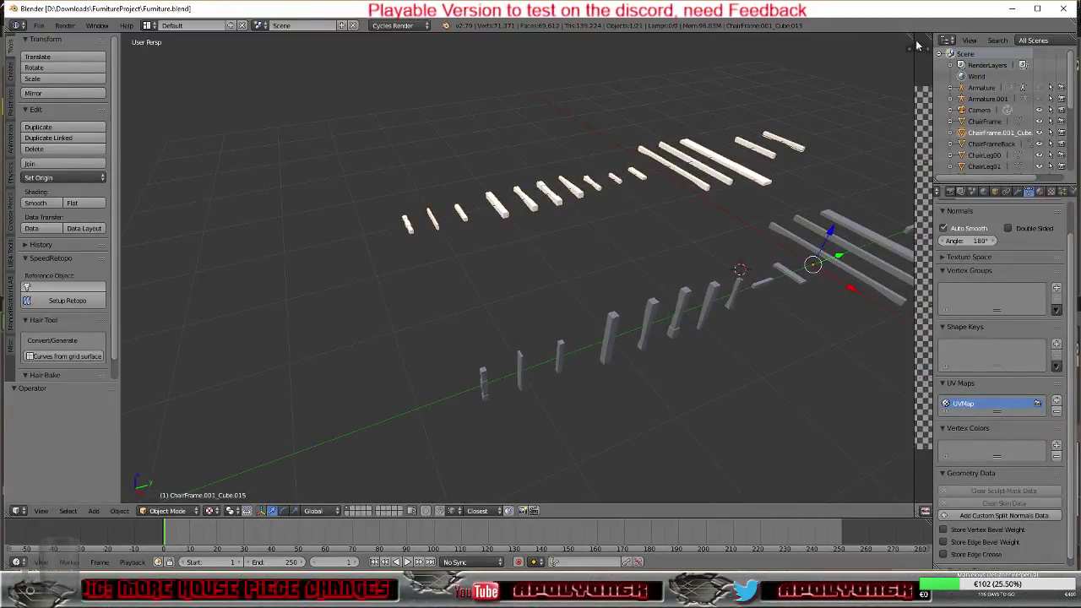
{"action": "left_click_drag", "start_coordinate": [912, 39], "coordinate": [918, 46]}
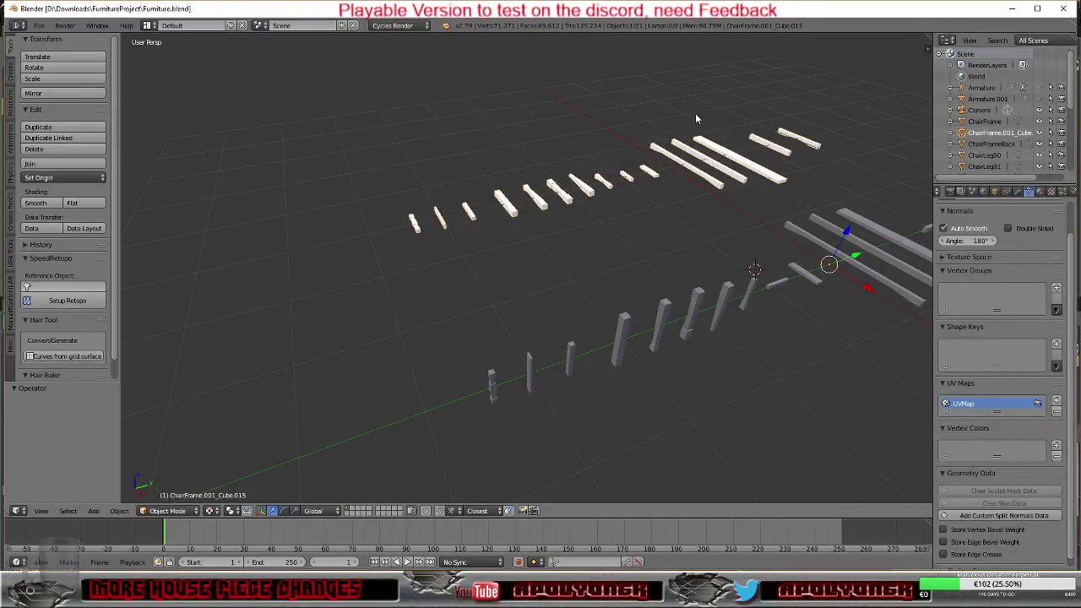
Step: Examine the separate table frame pieces from several angles, selecting them one after another to identify each
{"action": "mouse_move", "coordinate": [629, 214]}
{"action": "middle_mouse_down"}
{"action": "mouse_move", "coordinate": [680, 234]}
{"action": "mouse_move", "coordinate": [637, 212]}
{"action": "middle_mouse_up"}
{"action": "middle_click_drag", "start_coordinate": [724, 362], "coordinate": [772, 409]}
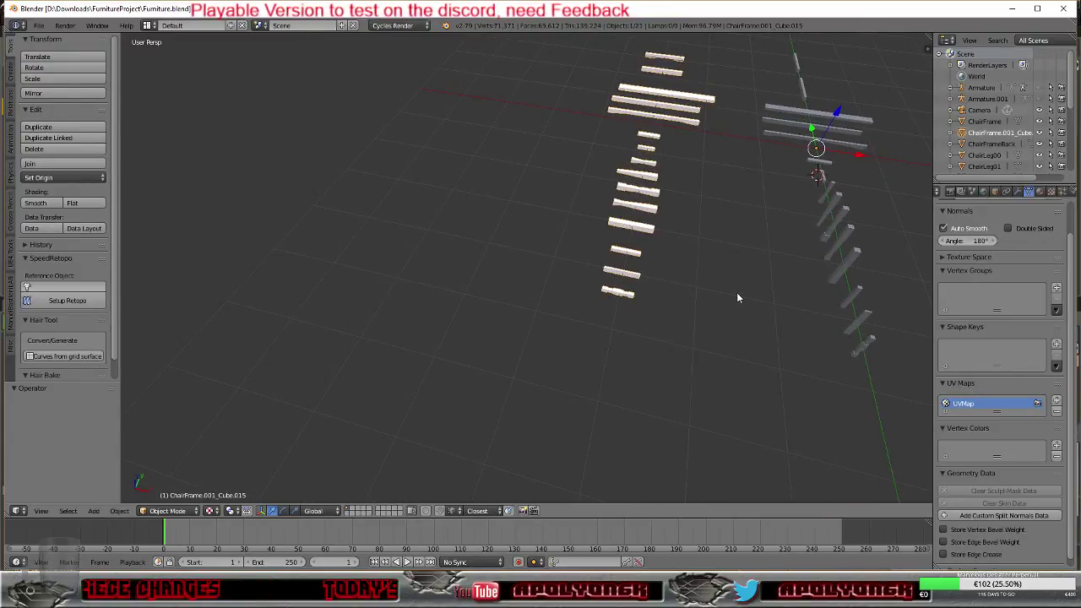
{"action": "scroll", "coordinate": [751, 231], "scroll_direction": "down", "scroll_amount": 3}
{"action": "scroll", "coordinate": [751, 230], "scroll_direction": "up", "scroll_amount": 3}
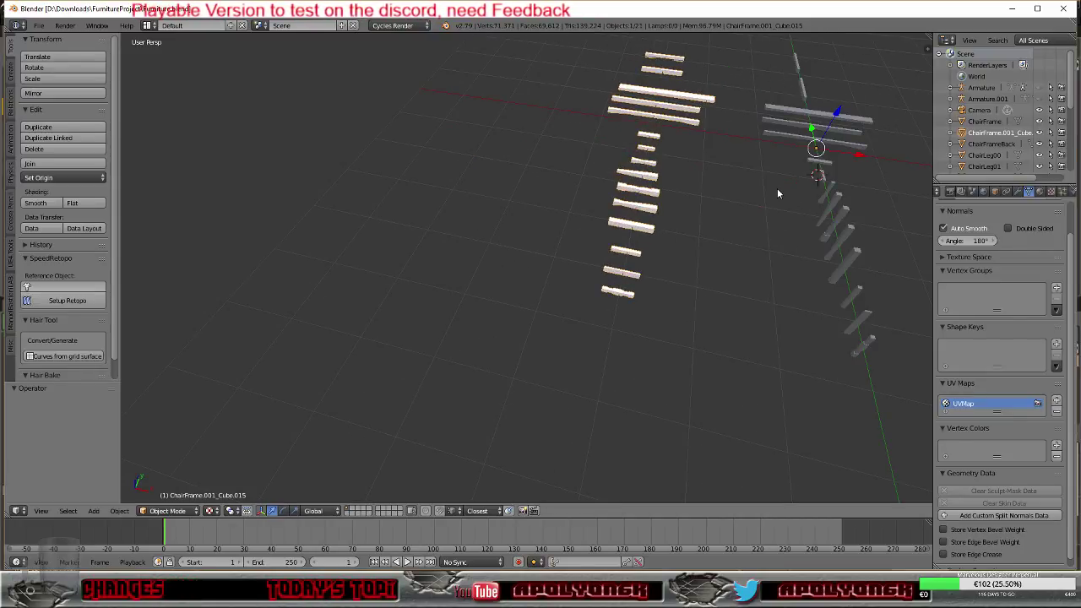
{"action": "right_click", "coordinate": [820, 133]}
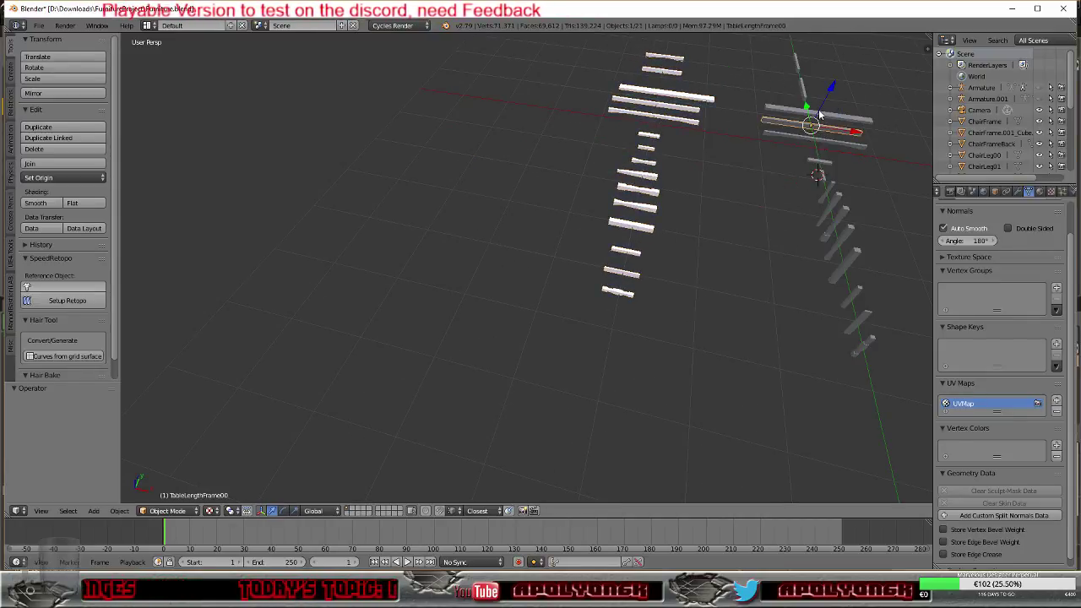
{"action": "right_click", "coordinate": [804, 90]}
{"action": "right_click", "coordinate": [797, 61]}
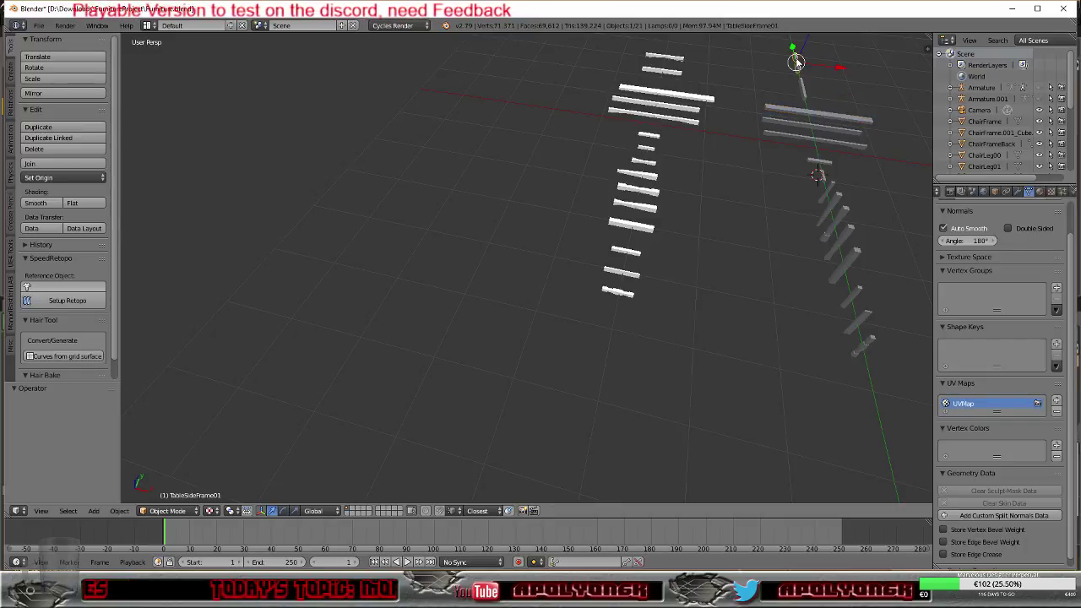
{"action": "right_click", "coordinate": [820, 133]}
{"action": "right_click", "coordinate": [826, 140]}
Step: Move the joined white furniture mesh -9.088 units along the X axis, away from the separate pieces
{"action": "right_click", "coordinate": [687, 113]}
{"action": "scroll", "coordinate": [689, 177], "scroll_direction": "down", "scroll_amount": 4}
{"action": "scroll", "coordinate": [676, 208], "scroll_direction": "up", "scroll_amount": 4}
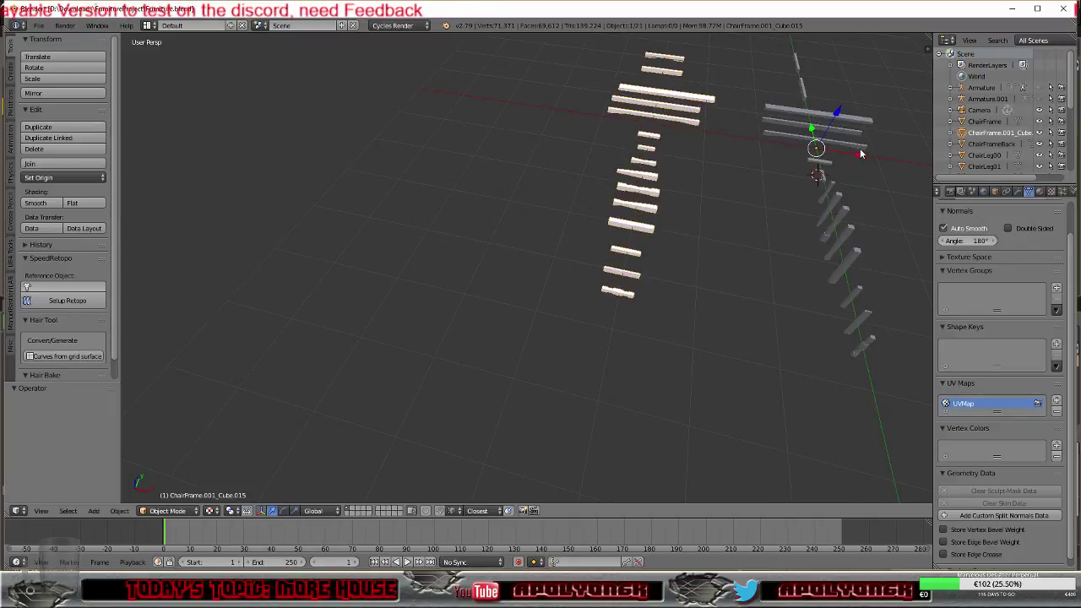
{"action": "left_click_drag", "start_coordinate": [863, 155], "coordinate": [422, 103]}
{"action": "scroll", "coordinate": [566, 155], "scroll_direction": "down", "scroll_amount": 5}
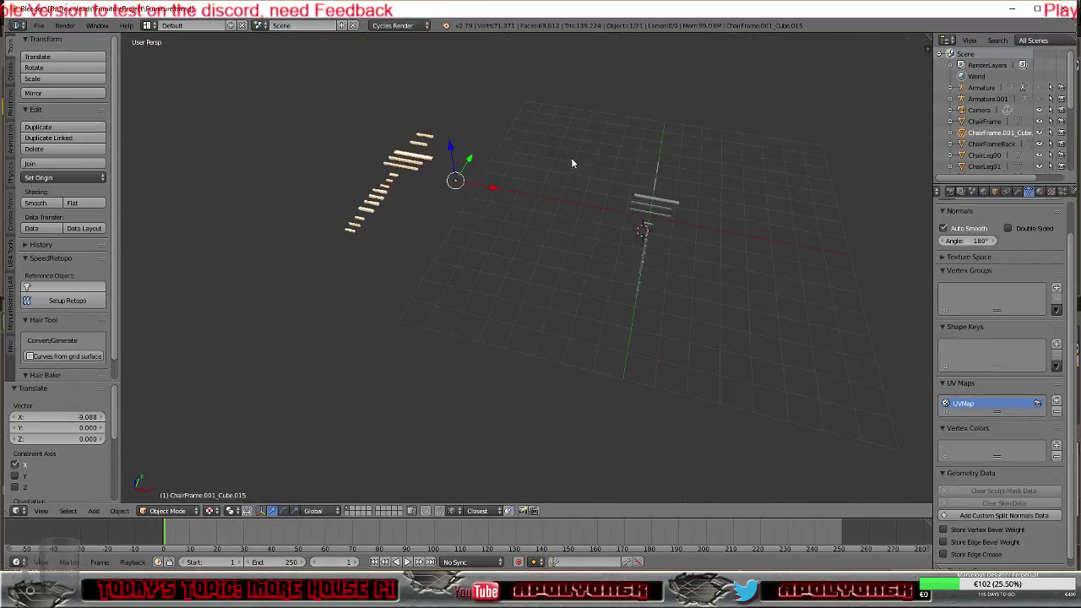
{"action": "scroll", "coordinate": [577, 163], "scroll_direction": "up", "scroll_amount": 2}
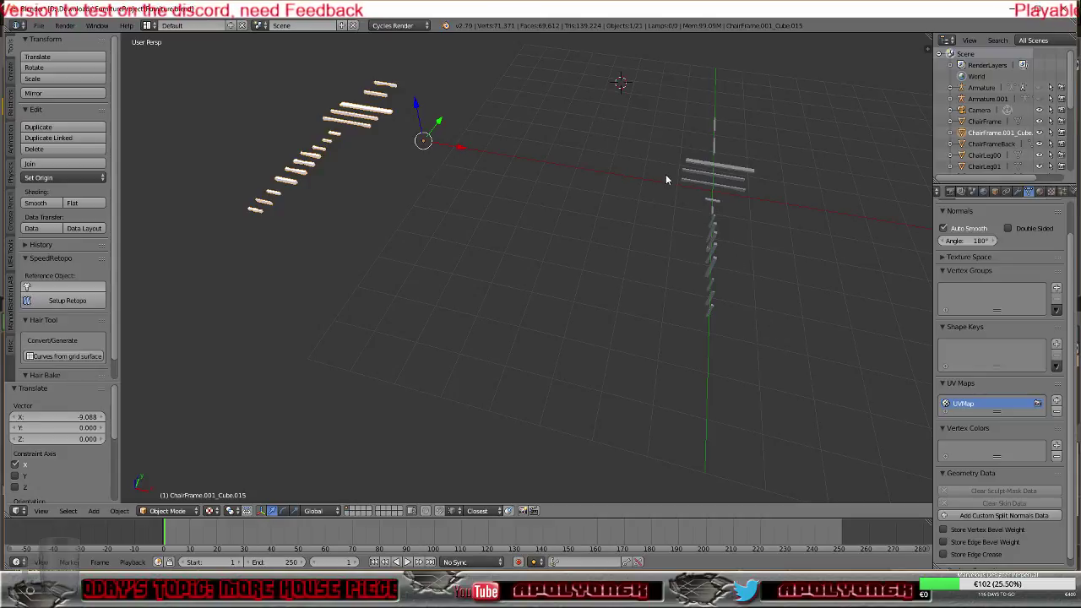
Step: Select all the separate furniture pieces in the row and move them together -5.023 units along the X axis
{"action": "key", "text": "a"}
{"action": "key", "text": "b"}
{"action": "left_click_drag", "start_coordinate": [623, 73], "coordinate": [781, 340]}
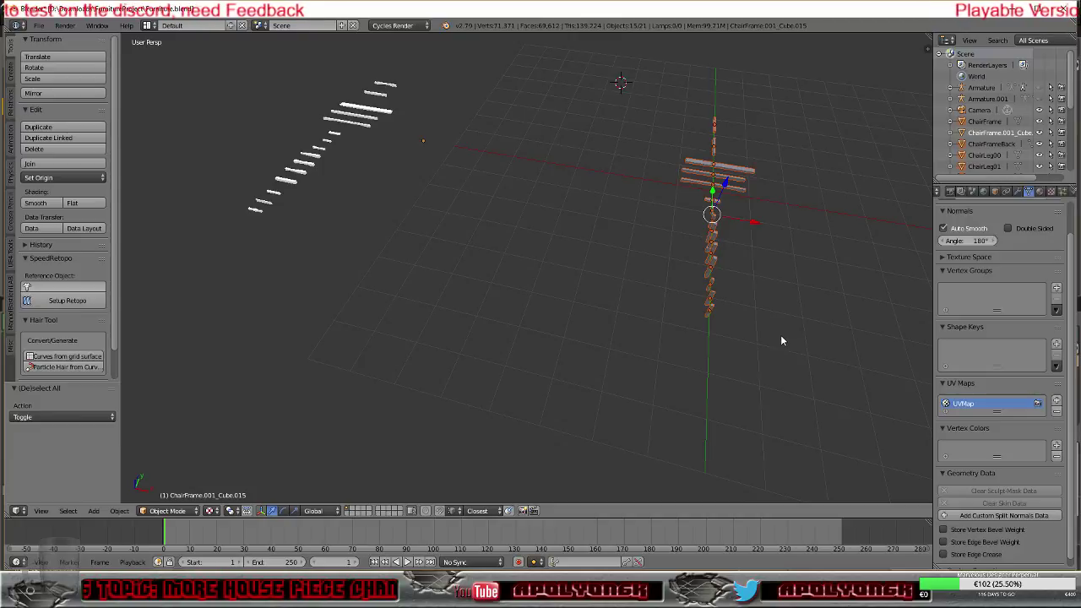
{"action": "left_click_drag", "start_coordinate": [758, 226], "coordinate": [580, 188]}
{"action": "middle_click_drag", "start_coordinate": [616, 284], "coordinate": [550, 265]}
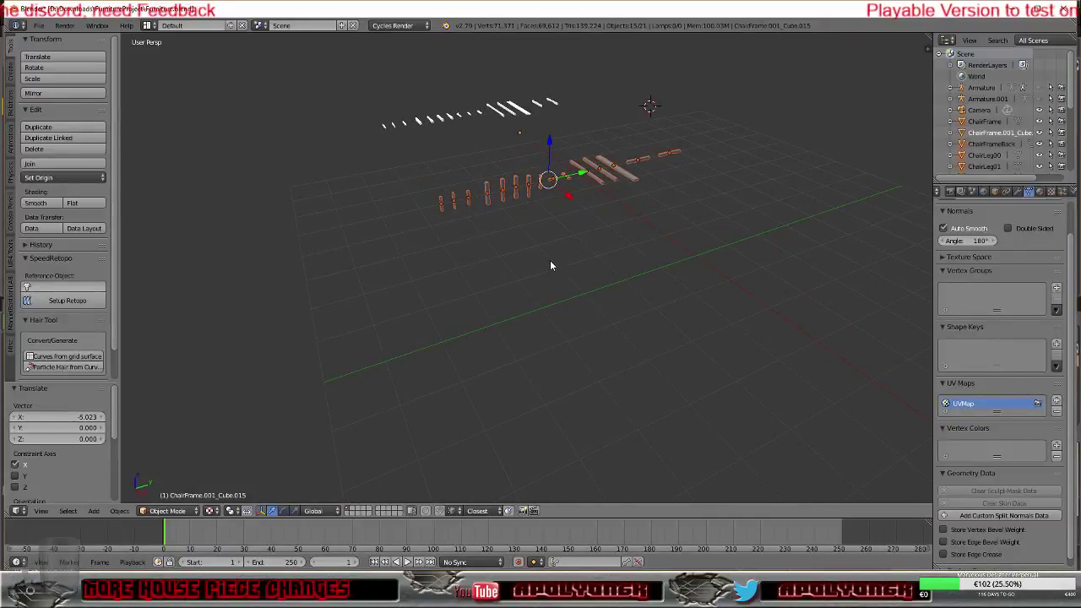
Step: Duplicate the wide TablePlank piece and move the copy 4.237 units along the X axis
{"action": "middle_click_drag", "start_coordinate": [614, 273], "coordinate": [496, 297]}
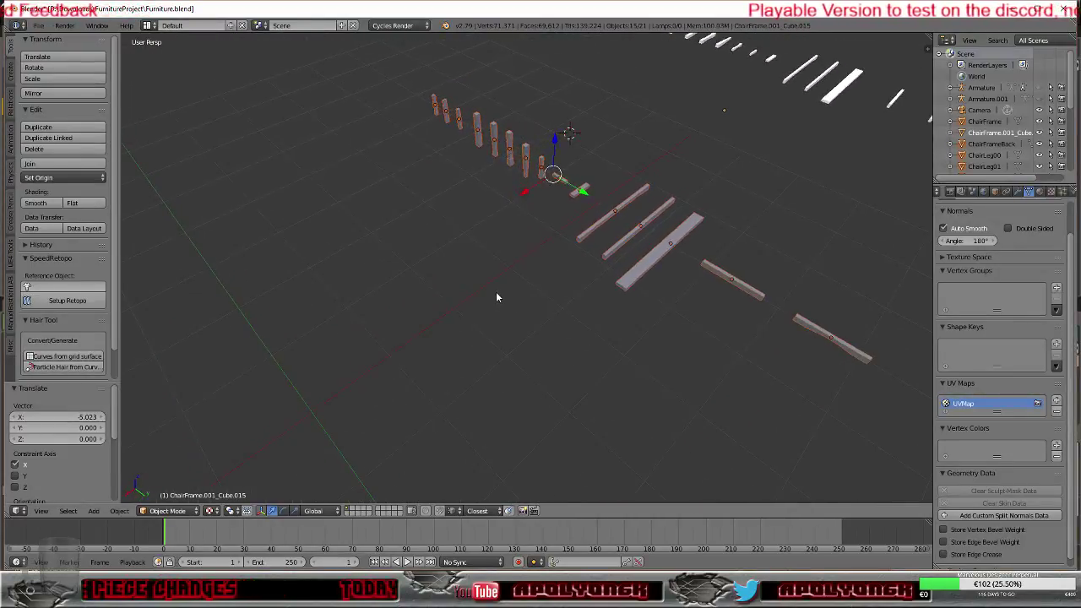
{"action": "right_click", "coordinate": [666, 249]}
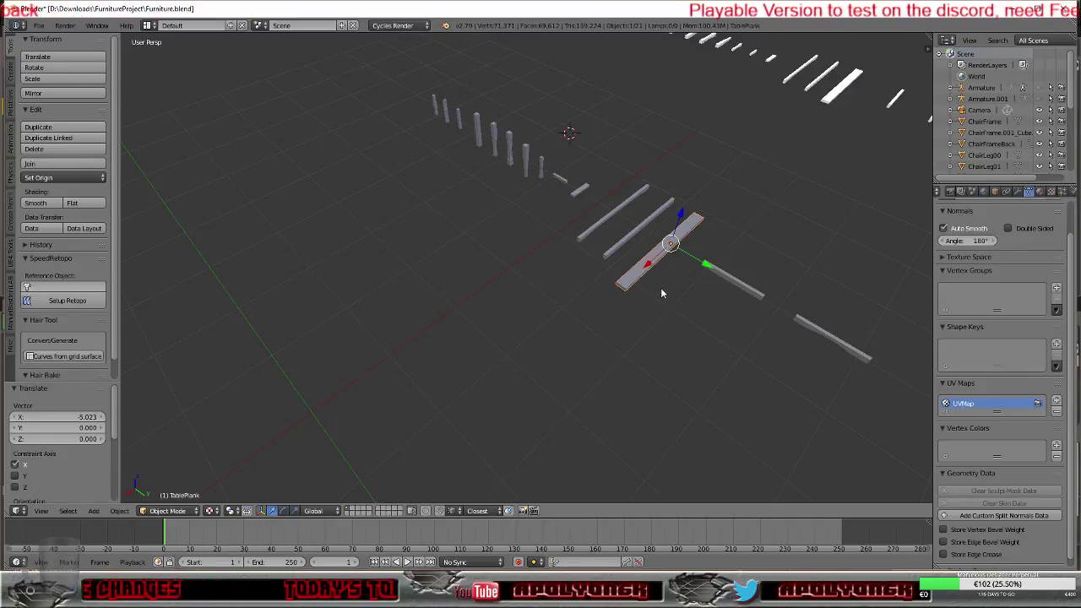
{"action": "key", "text": "shift+d"}
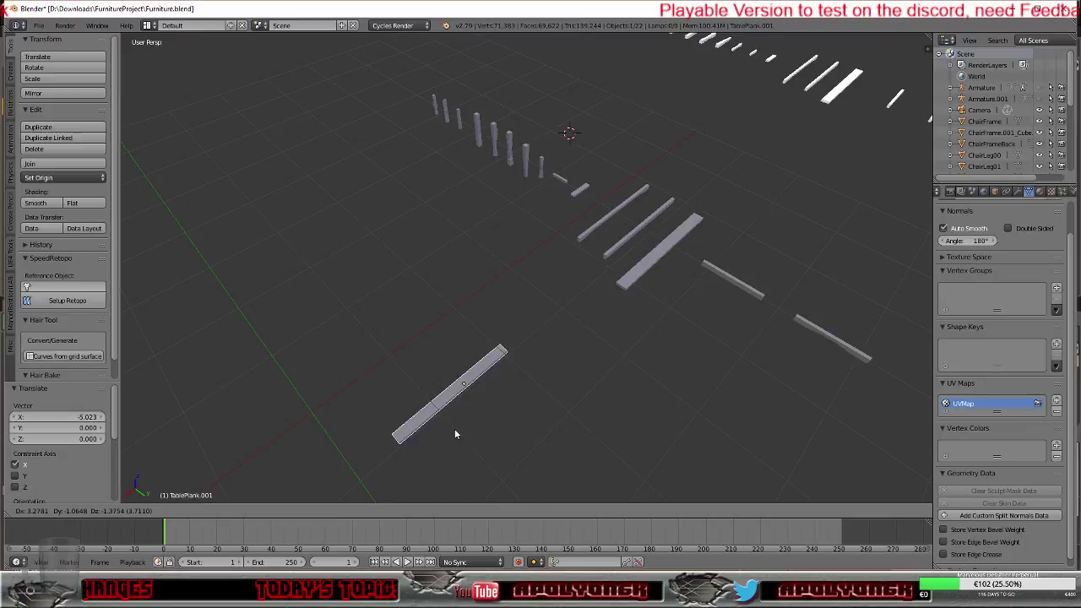
{"action": "right_click", "coordinate": [454, 429]}
{"action": "key", "text": "g"}
{"action": "key", "text": "x"}
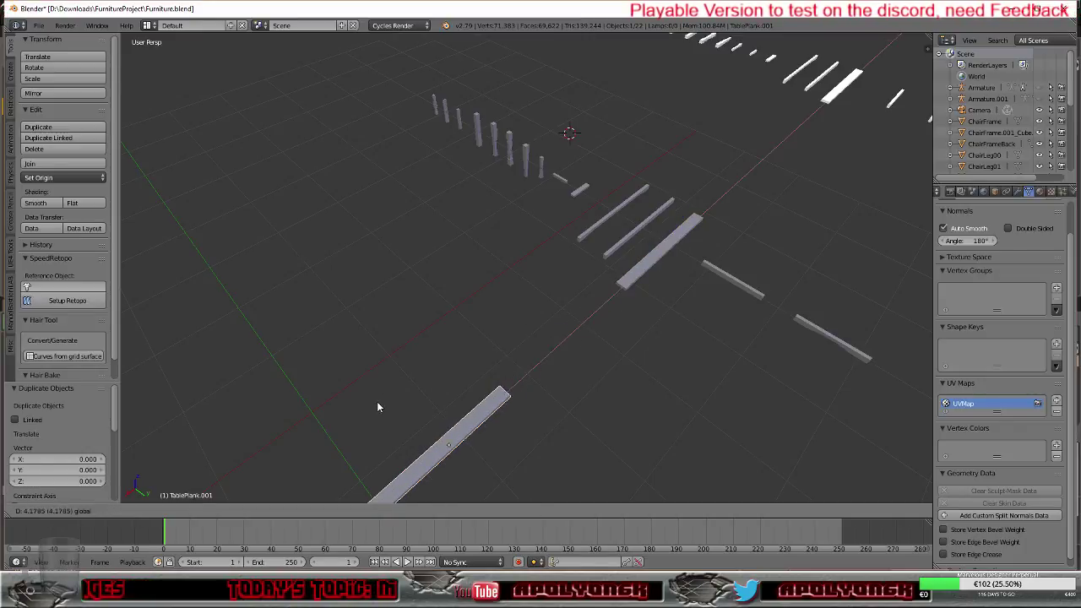
{"action": "left_click", "coordinate": [449, 423]}
Step: Move the duplicated table plank -1.309 units along the Y axis onto the red axis line
{"action": "scroll", "coordinate": [472, 429], "scroll_direction": "down", "scroll_amount": 6}
{"action": "middle_click_drag", "start_coordinate": [471, 430], "coordinate": [531, 442]}
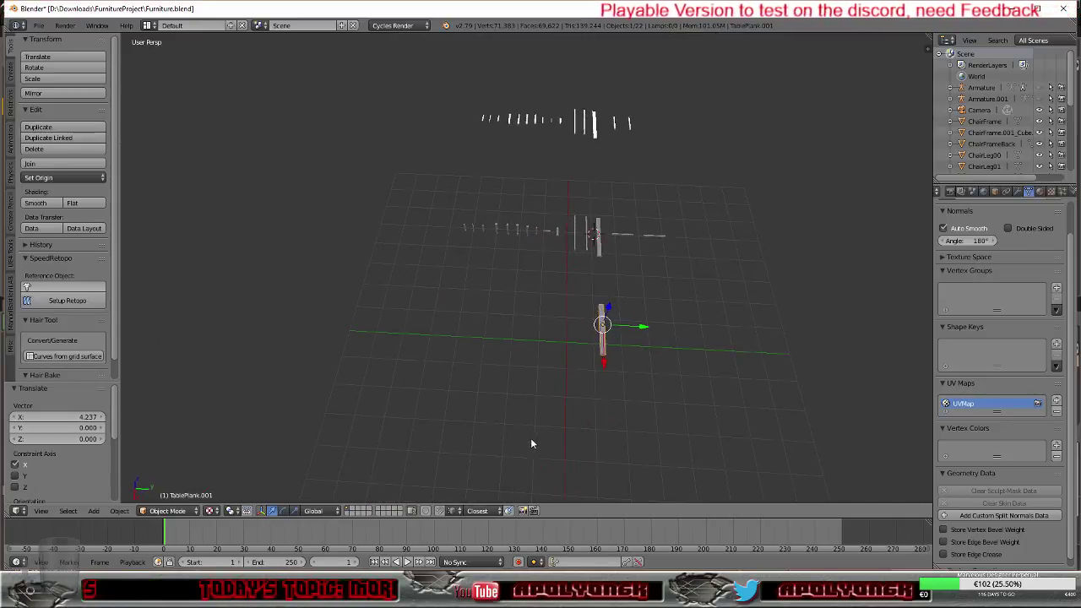
{"action": "scroll", "coordinate": [671, 434], "scroll_direction": "up", "scroll_amount": 4}
{"action": "key", "text": "g"}
{"action": "key", "text": "y"}
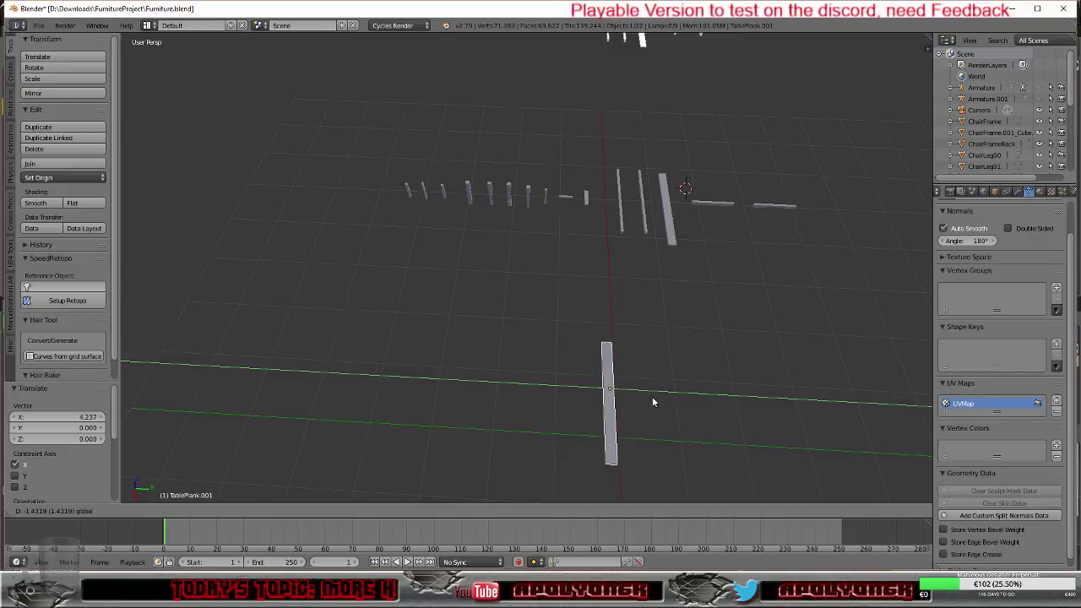
{"action": "left_click", "coordinate": [659, 396]}
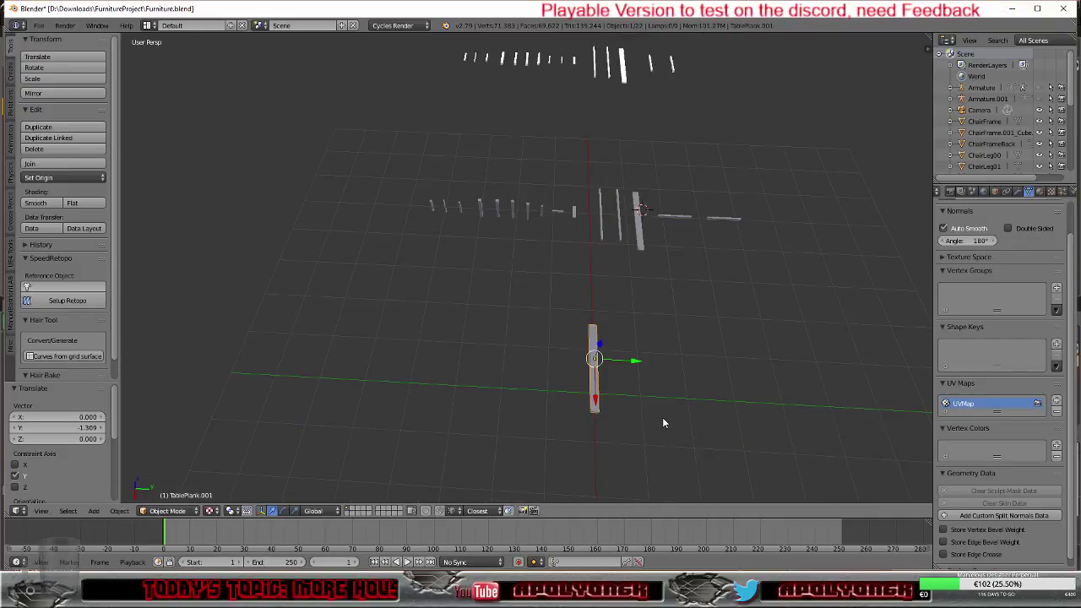
Step: Duplicate the table plank and move the copy 0.199 units along the Y axis, beside the original
{"action": "key", "text": "shift+d"}
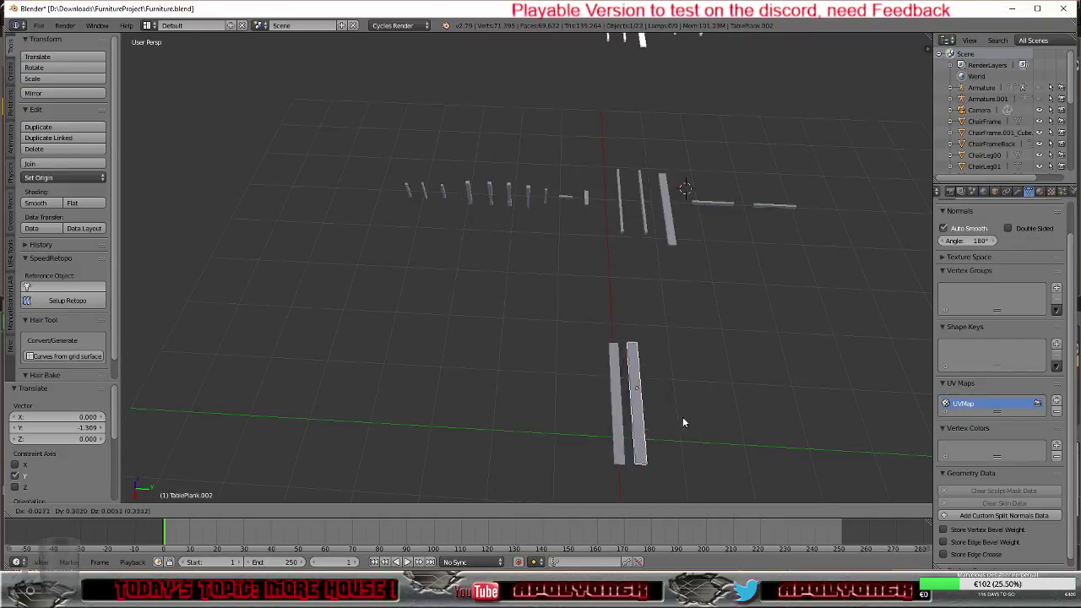
{"action": "right_click", "coordinate": [682, 420]}
{"action": "key", "text": "g"}
{"action": "key", "text": "y"}
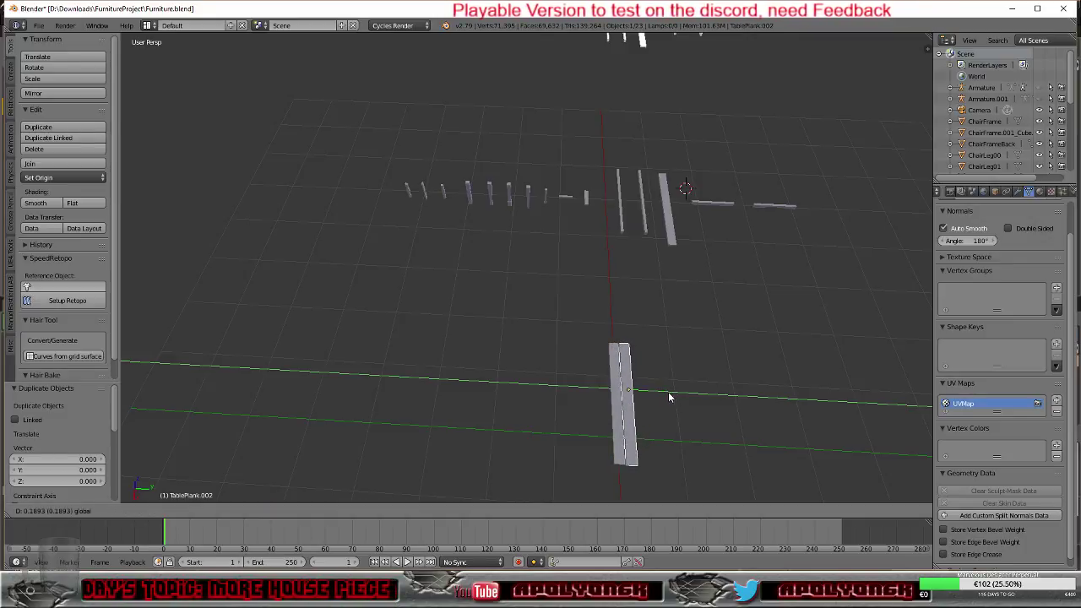
{"action": "left_click", "coordinate": [669, 394]}
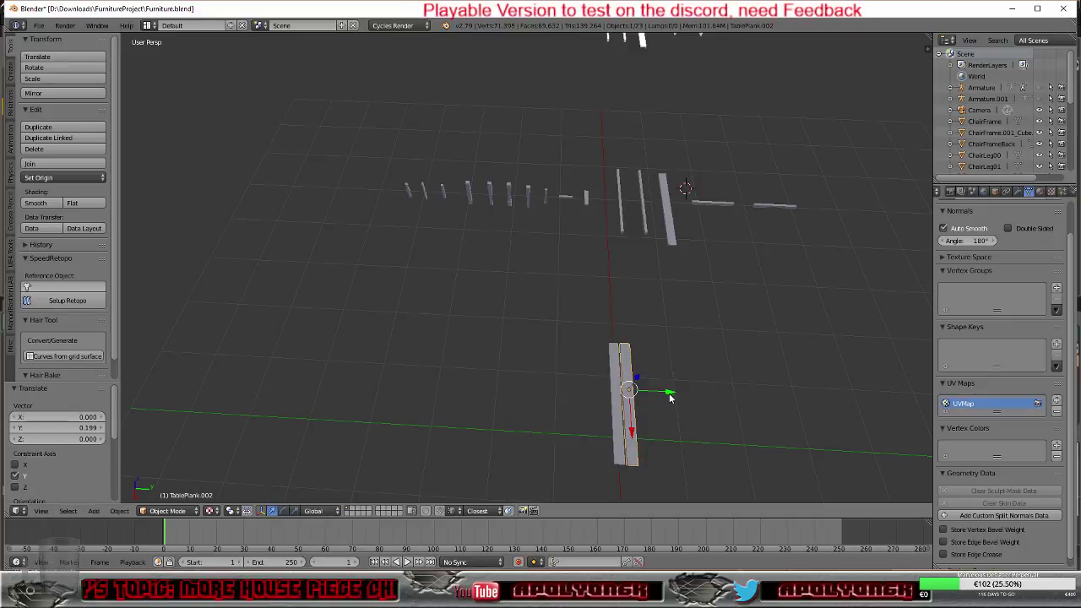
Step: Duplicate the second plank and move the copy 0.188 units along the Y axis to form a third plank
{"action": "middle_click_drag", "start_coordinate": [671, 439], "coordinate": [684, 318]}
{"action": "left_click_drag", "start_coordinate": [702, 201], "coordinate": [699, 236]}
{"action": "key", "text": "shift+d"}
{"action": "right_click", "coordinate": [734, 218]}
{"action": "left_click_drag", "start_coordinate": [702, 205], "coordinate": [727, 207]}
{"action": "scroll", "coordinate": [738, 233], "scroll_direction": "down", "scroll_amount": 4}
{"action": "middle_click_drag", "start_coordinate": [732, 236], "coordinate": [724, 266]}
{"action": "scroll", "coordinate": [659, 351], "scroll_direction": "up", "scroll_amount": 2}
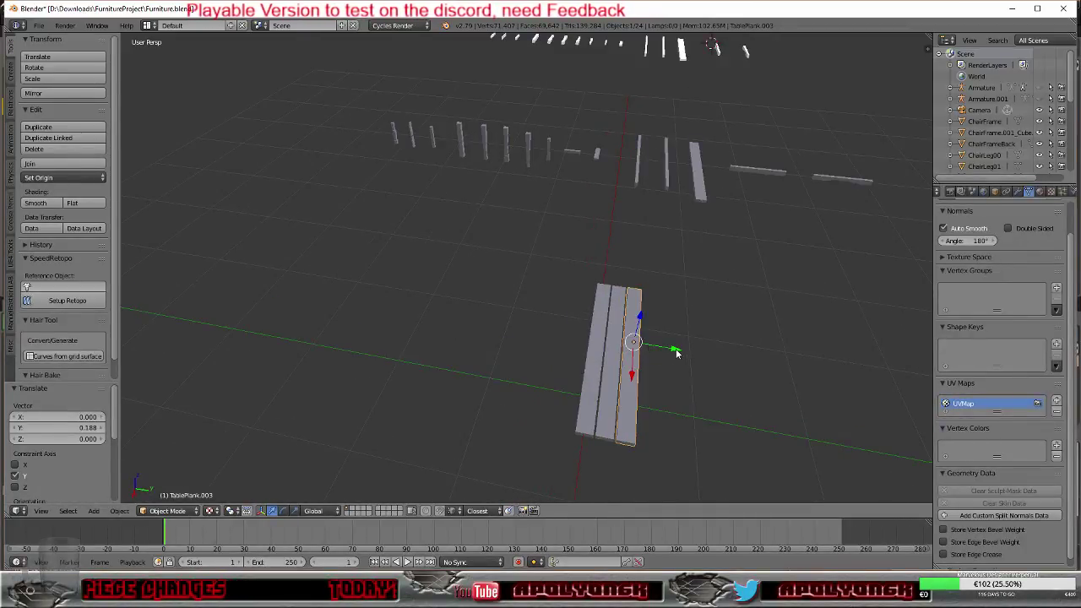
Step: Select all three tabletop planks, duplicate them and move the copies -0.560 units along the Y axis
{"action": "right_click", "coordinate": [594, 376]}
{"action": "right_click", "coordinate": [608, 376]}
{"action": "middle_click_drag", "start_coordinate": [608, 377], "coordinate": [609, 379]}
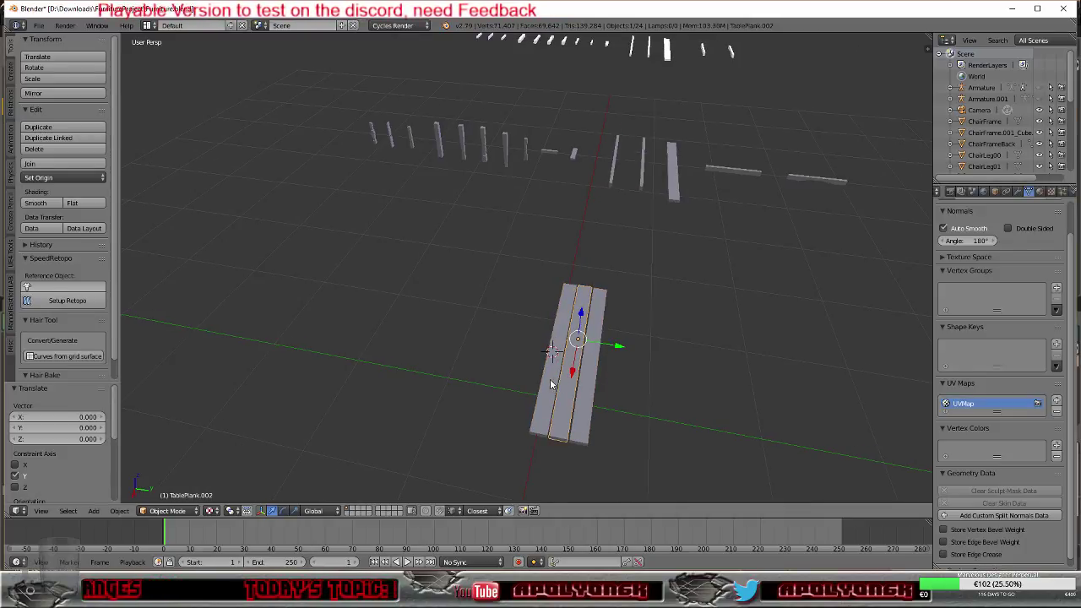
{"action": "right_click", "coordinate": [557, 386]}
{"action": "right_click", "coordinate": [591, 384], "text": "shift"}
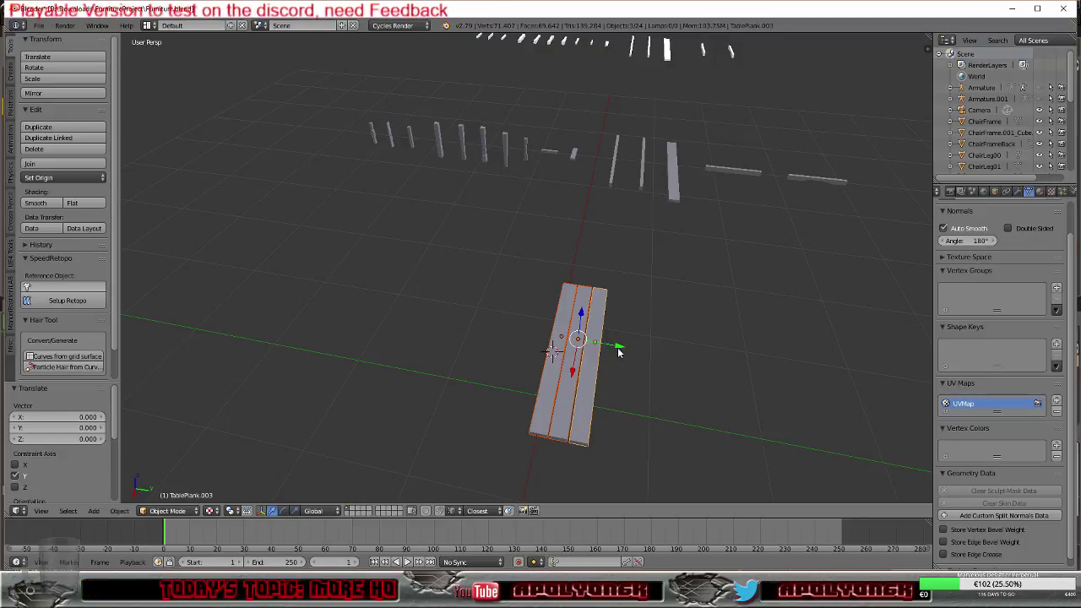
{"action": "key", "text": "shift+d"}
{"action": "right_click", "coordinate": [592, 348]}
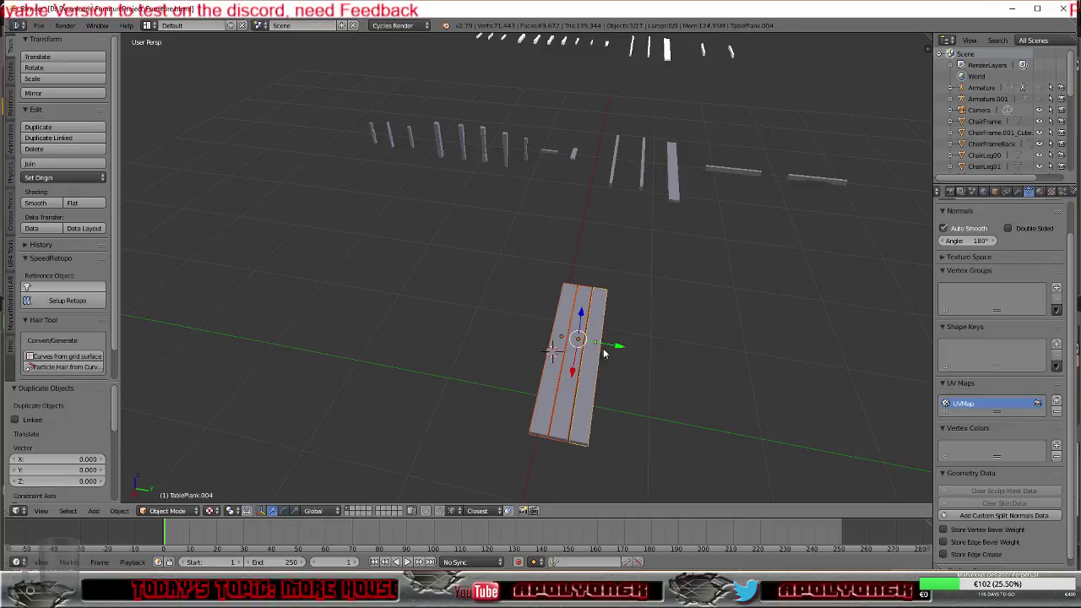
{"action": "left_click_drag", "start_coordinate": [618, 349], "coordinate": [571, 339]}
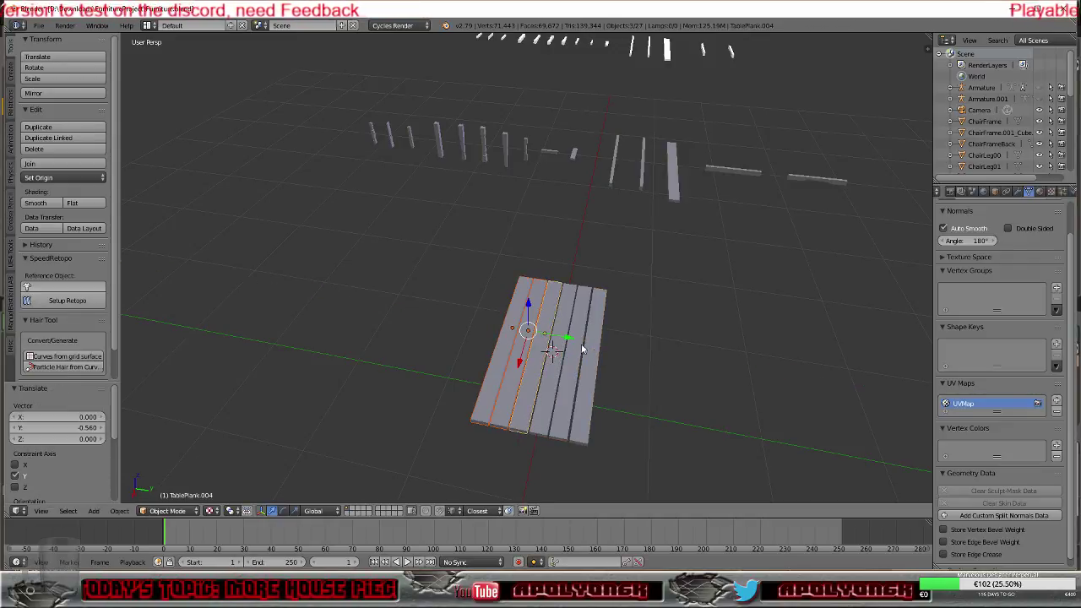
Step: Duplicate the curved TableSideFrame01 piece and place the copy over the end of the tabletop nearest the row of parts
{"action": "middle_click_drag", "start_coordinate": [624, 365], "coordinate": [570, 369]}
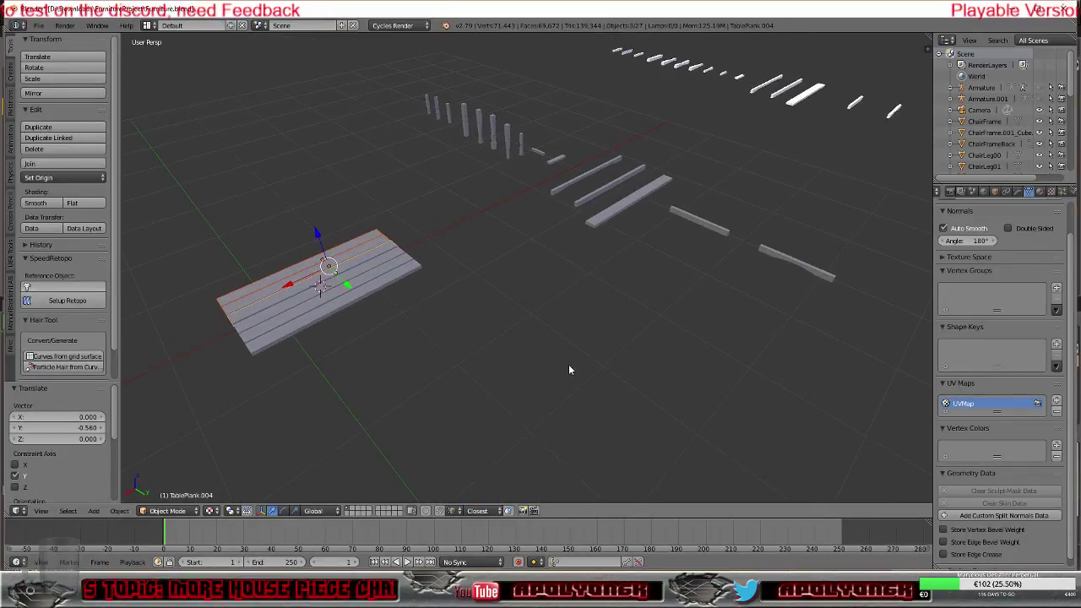
{"action": "right_click", "coordinate": [772, 257]}
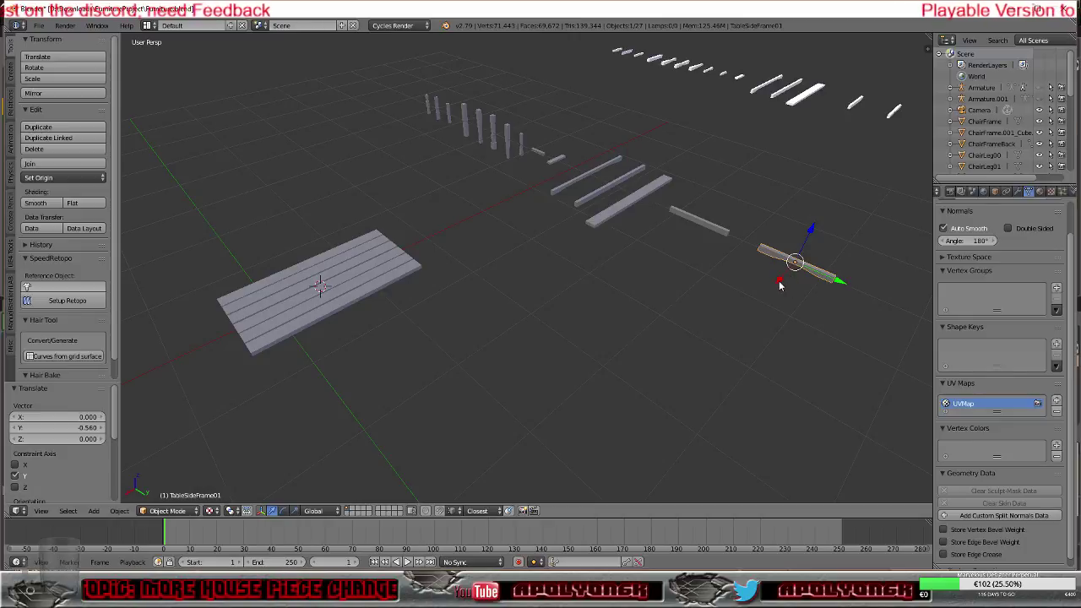
{"action": "key", "text": "shift+d"}
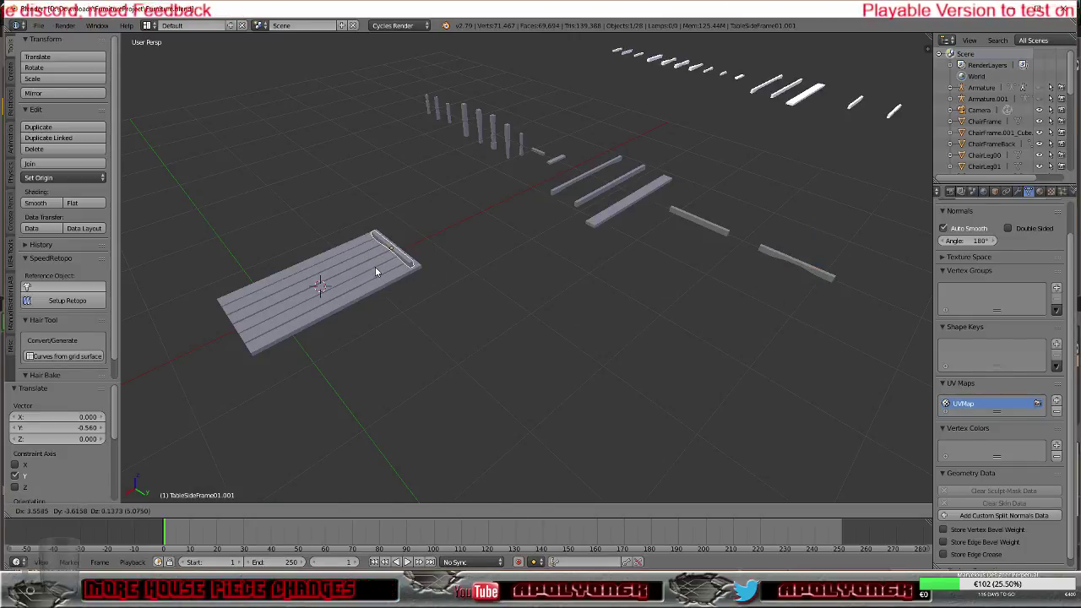
{"action": "left_click", "coordinate": [377, 273]}
{"action": "middle_click_drag", "start_coordinate": [432, 325], "coordinate": [353, 287]}
{"action": "key", "text": "KP_Decimal"}
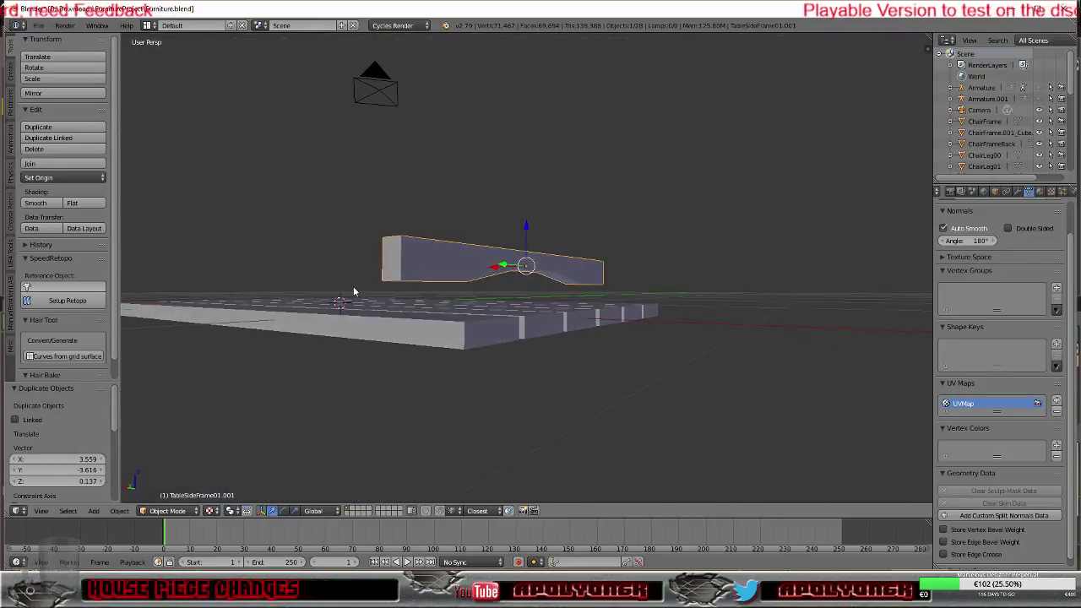
Step: Lower the copied side frame -0.205 units along Z beneath the planks and centre it across them along Y
{"action": "left_click_drag", "start_coordinate": [535, 228], "coordinate": [541, 309]}
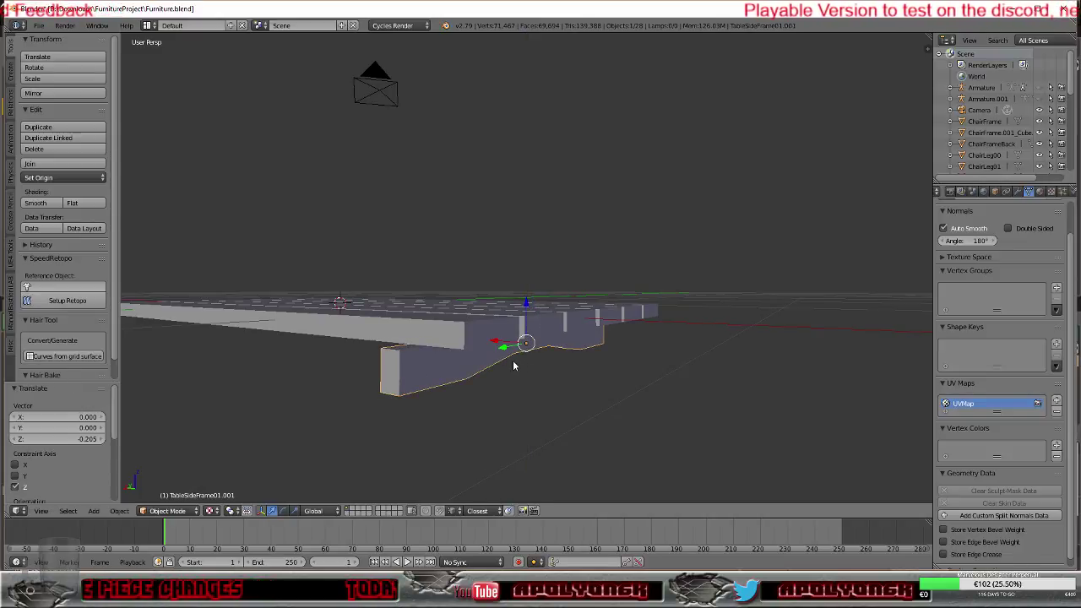
{"action": "left_click_drag", "start_coordinate": [502, 353], "coordinate": [549, 345]}
{"action": "middle_click_drag", "start_coordinate": [549, 344], "coordinate": [463, 331]}
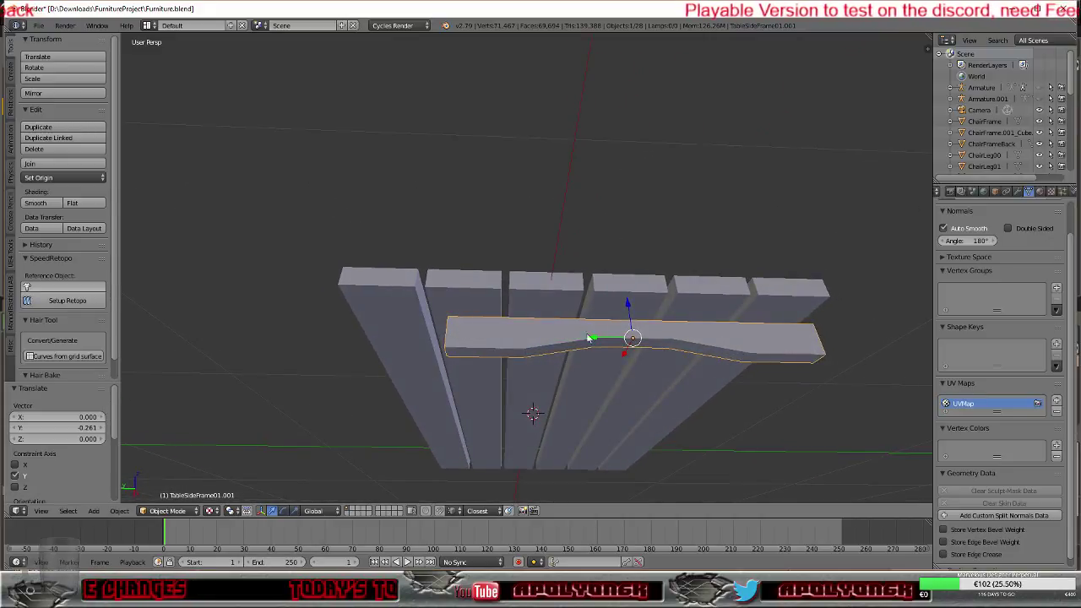
{"action": "left_click_drag", "start_coordinate": [594, 343], "coordinate": [546, 339]}
{"action": "middle_click_drag", "start_coordinate": [545, 340], "coordinate": [723, 367]}
Step: Duplicate the side frame and move the copy 1.727 units along the X axis to the tabletop's opposite end
{"action": "scroll", "coordinate": [682, 465], "scroll_direction": "down", "scroll_amount": 4}
{"action": "key", "text": "shift+d"}
{"action": "right_click", "coordinate": [470, 378]}
{"action": "key", "text": "g"}
{"action": "key", "text": "x"}
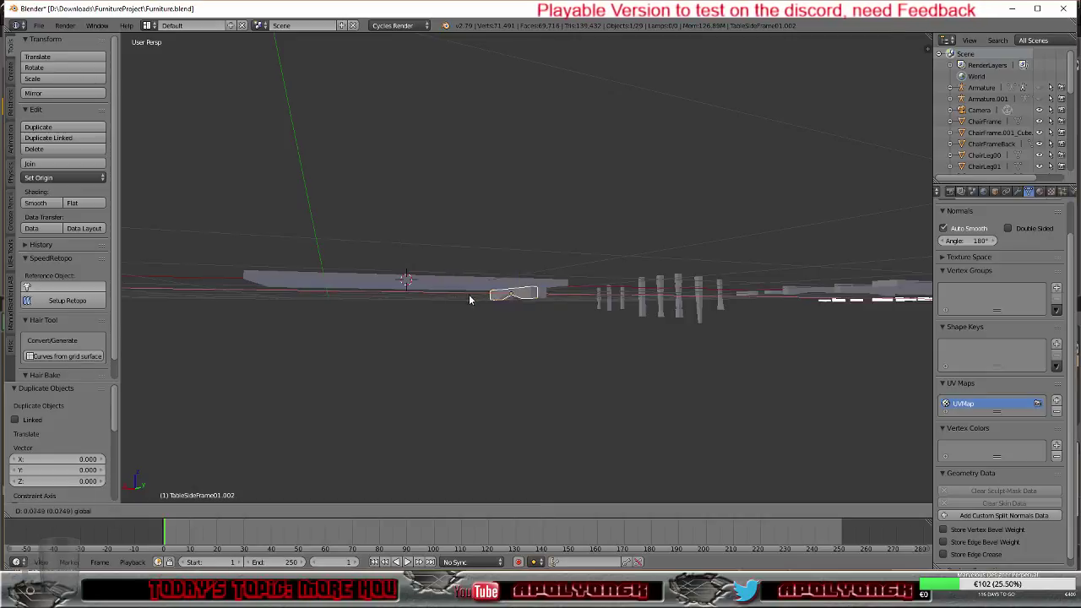
{"action": "left_click", "coordinate": [247, 293]}
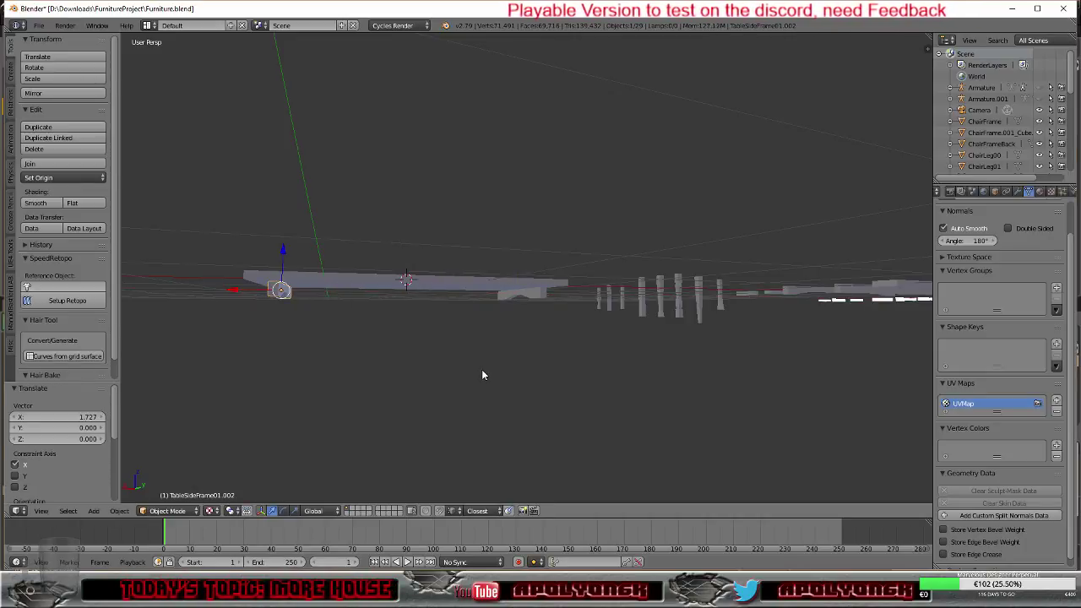
Step: Duplicate the TableLengthFrame01 piece and move the copy about 4.4 units along the X axis to the tabletop
{"action": "middle_click_drag", "start_coordinate": [480, 373], "coordinate": [530, 398]}
{"action": "mouse_move", "coordinate": [706, 328]}
{"action": "middle_mouse_down"}
{"action": "mouse_move", "coordinate": [729, 352]}
{"action": "mouse_move", "coordinate": [717, 341]}
{"action": "middle_mouse_up"}
{"action": "middle_click_drag", "start_coordinate": [676, 180], "coordinate": [647, 246]}
{"action": "key", "text": "shift+d"}
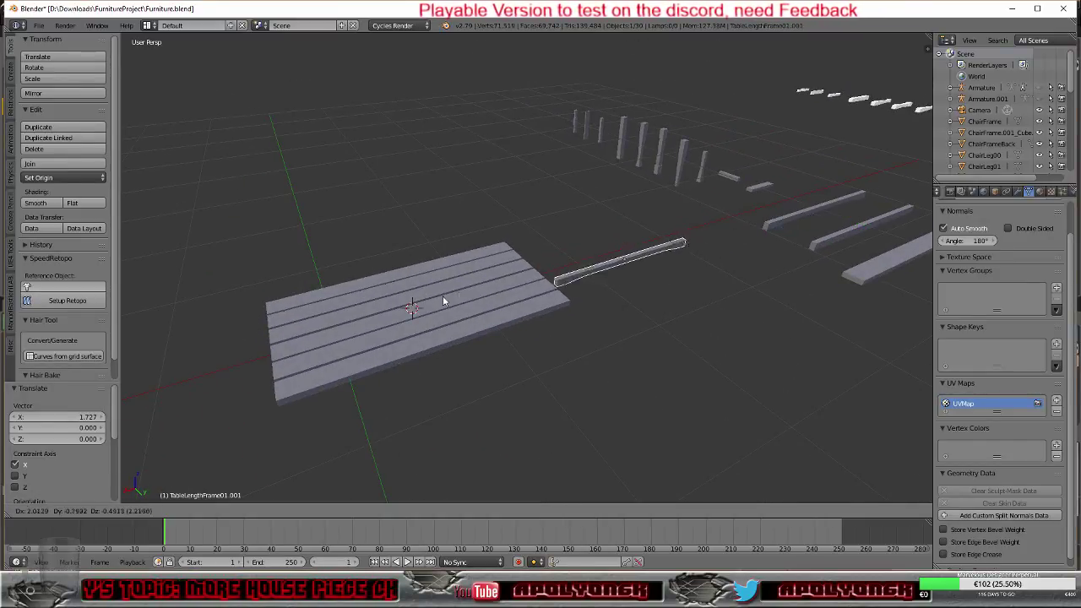
{"action": "right_click", "coordinate": [648, 257]}
{"action": "key", "text": "g"}
{"action": "key", "text": "x"}
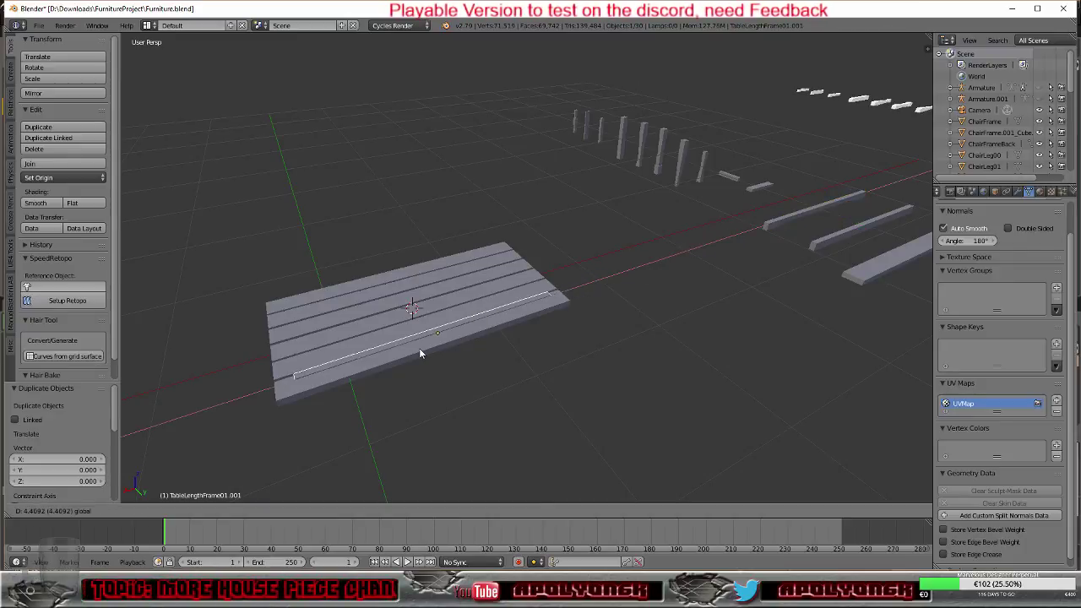
{"action": "left_click", "coordinate": [419, 348]}
Step: Fit the length frame beneath the tabletop's outer plank, moving it 0.099 units along Y and -0.054 units along Z
{"action": "middle_click_drag", "start_coordinate": [446, 380], "coordinate": [539, 223]}
{"action": "scroll", "coordinate": [539, 223], "scroll_direction": "up", "scroll_amount": 1}
{"action": "left_click_drag", "start_coordinate": [606, 182], "coordinate": [617, 180]}
{"action": "middle_click_drag", "start_coordinate": [617, 180], "coordinate": [545, 317]}
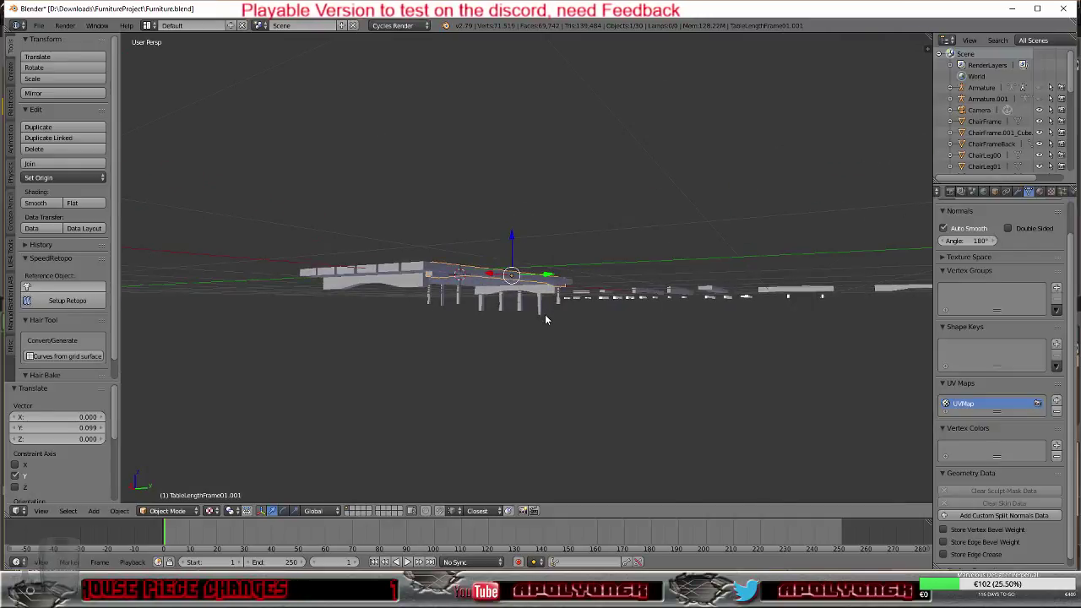
{"action": "scroll", "coordinate": [545, 314], "scroll_direction": "up", "scroll_amount": 1}
{"action": "scroll", "coordinate": [545, 314], "scroll_direction": "up", "scroll_amount": 1}
{"action": "left_click_drag", "start_coordinate": [505, 242], "coordinate": [499, 255]}
{"action": "left_click", "coordinate": [498, 255]}
{"action": "middle_click_drag", "start_coordinate": [499, 255], "coordinate": [488, 334]}
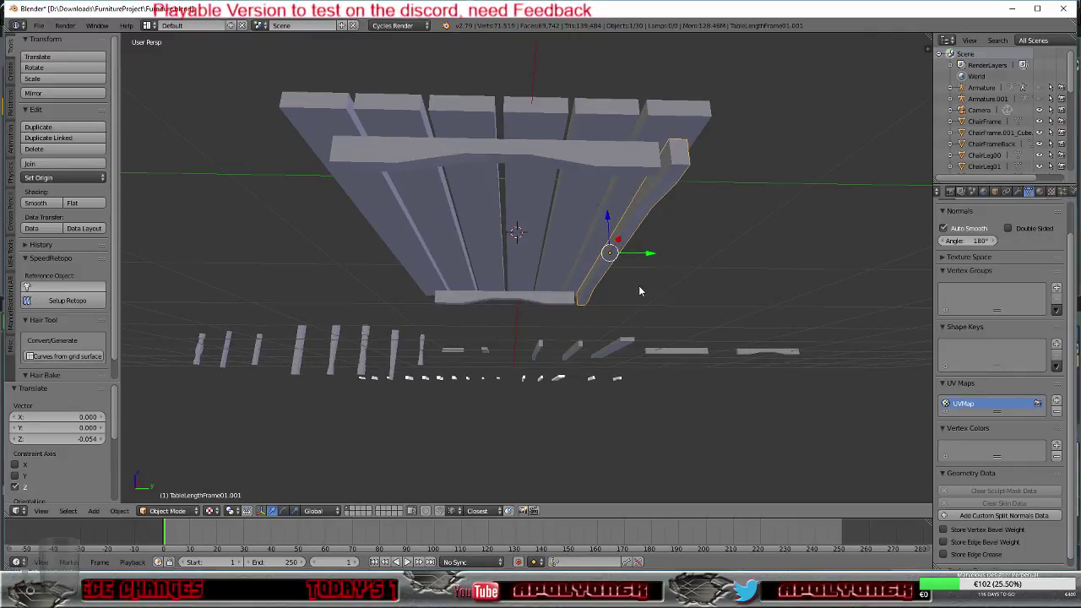
Step: Duplicate the length frame and place the copy beneath the opposite long edge, about -1.003 units along Y
{"action": "key", "text": "shift+d"}
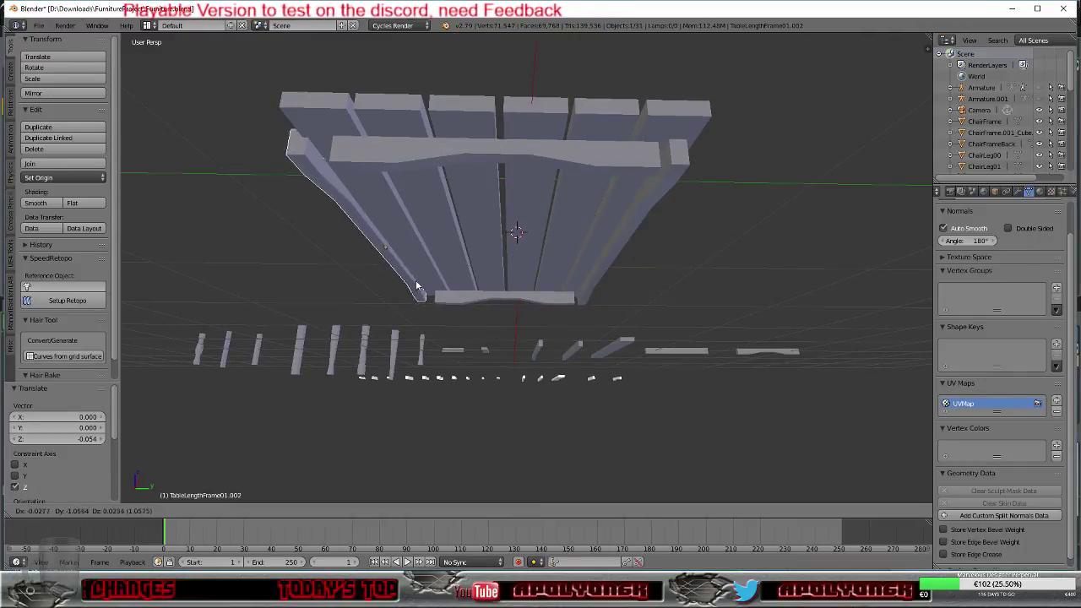
{"action": "left_click", "coordinate": [426, 290]}
{"action": "middle_click_drag", "start_coordinate": [426, 290], "coordinate": [606, 280]}
{"action": "scroll", "coordinate": [606, 280], "scroll_direction": "up", "scroll_amount": 2}
{"action": "scroll", "coordinate": [606, 287], "scroll_direction": "up", "scroll_amount": 1}
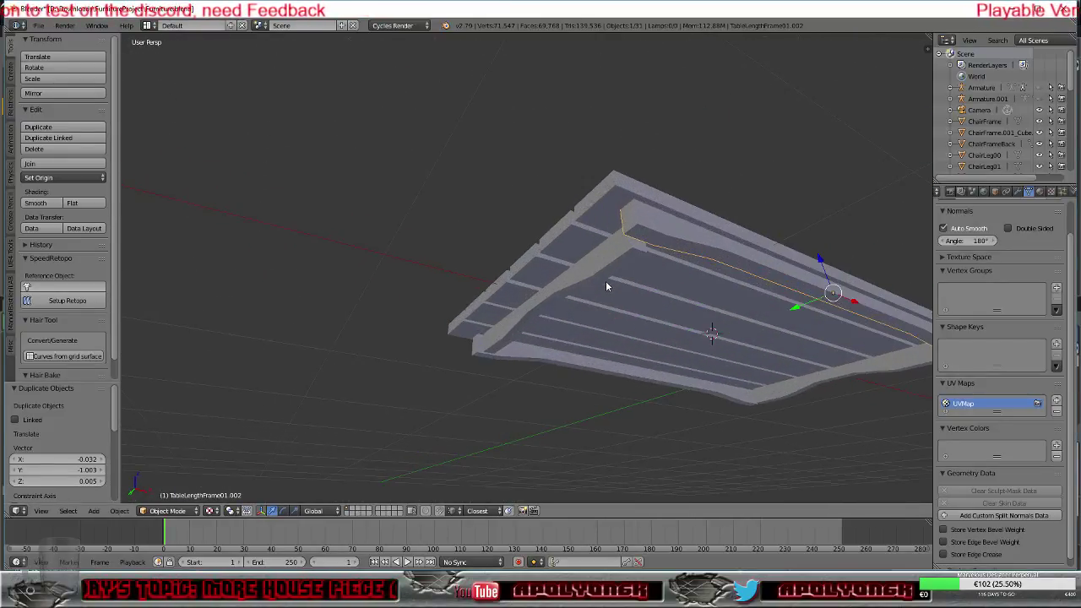
Step: Snap the copied length frame to the side frame's corner, moving it -0.010 units along Z and 0.048 units along X
{"action": "middle_click_drag", "start_coordinate": [622, 402], "coordinate": [654, 379]}
{"action": "left_click_drag", "start_coordinate": [713, 340], "coordinate": [680, 280]}
{"action": "middle_click_drag", "start_coordinate": [677, 318], "coordinate": [628, 324]}
{"action": "left_click_drag", "start_coordinate": [828, 265], "coordinate": [614, 278]}
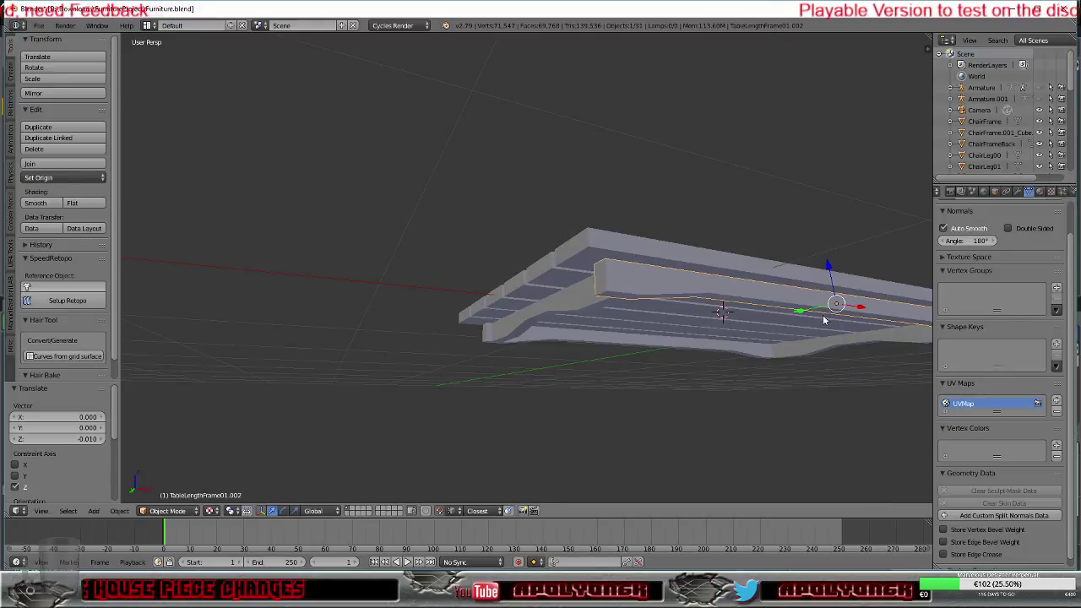
{"action": "left_click_drag", "start_coordinate": [860, 312], "coordinate": [633, 286]}
{"action": "middle_click_drag", "start_coordinate": [632, 286], "coordinate": [723, 294]}
{"action": "scroll", "coordinate": [435, 313], "scroll_direction": "up", "scroll_amount": 2}
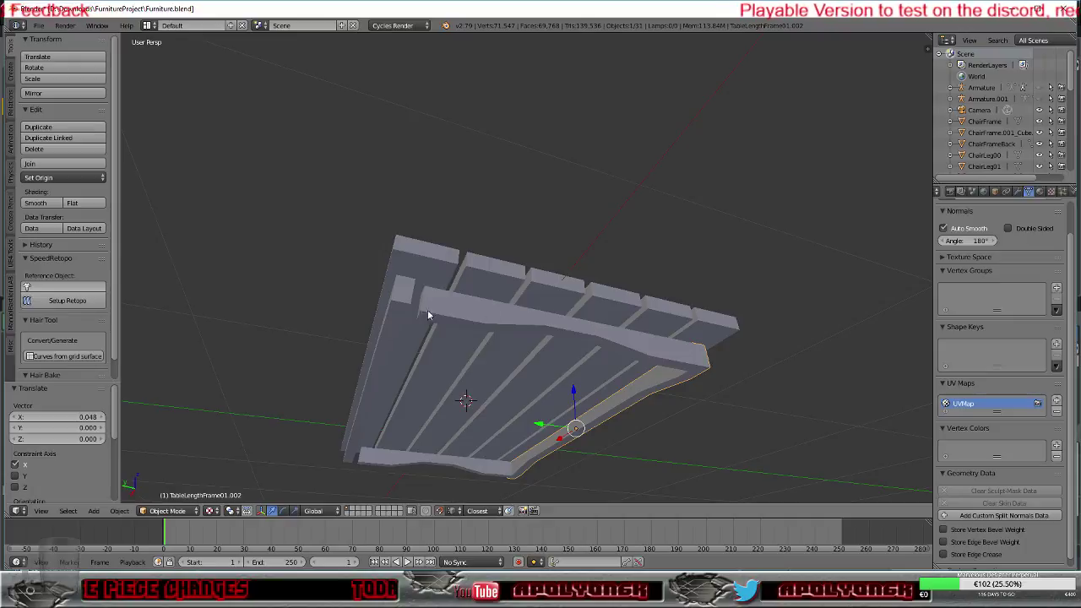
Step: Select the first length frame, move it -0.029 units along Y against the side frame and align its end and height
{"action": "right_click", "coordinate": [401, 304]}
{"action": "left_click_drag", "start_coordinate": [336, 397], "coordinate": [417, 319]}
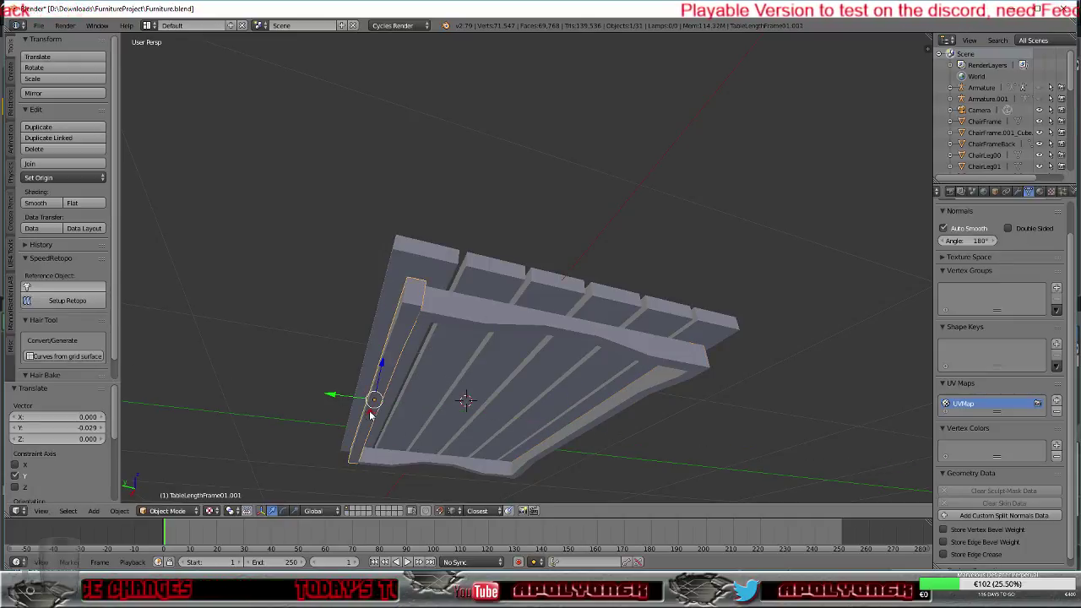
{"action": "left_click_drag", "start_coordinate": [368, 416], "coordinate": [386, 394]}
{"action": "left_click_drag", "start_coordinate": [418, 315], "coordinate": [420, 321]}
{"action": "middle_click_drag", "start_coordinate": [425, 333], "coordinate": [363, 349]}
{"action": "left_click_drag", "start_coordinate": [307, 321], "coordinate": [452, 321]}
Step: Snap the second side frame level with the length frames and move it 0.023 units along X flush with their ends
{"action": "middle_click_drag", "start_coordinate": [459, 338], "coordinate": [371, 370]}
{"action": "middle_click_drag", "start_coordinate": [646, 457], "coordinate": [450, 483]}
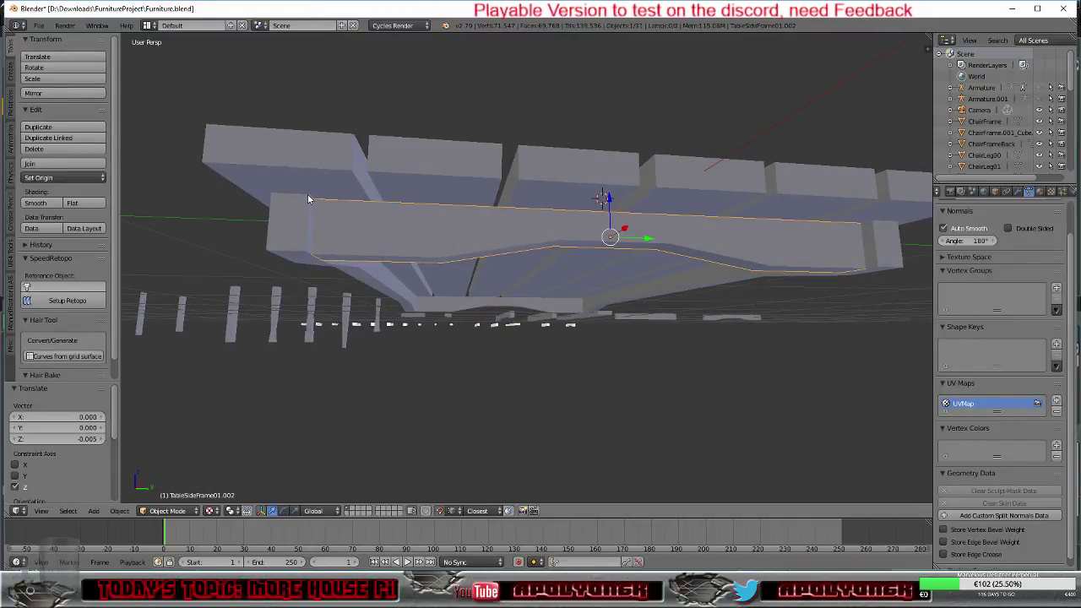
{"action": "left_click_drag", "start_coordinate": [610, 213], "coordinate": [311, 203]}
{"action": "middle_click_drag", "start_coordinate": [671, 297], "coordinate": [702, 278]}
{"action": "key", "text": "KP_Decimal"}
{"action": "left_click_drag", "start_coordinate": [559, 269], "coordinate": [539, 356]}
{"action": "middle_click_drag", "start_coordinate": [516, 370], "coordinate": [414, 397]}
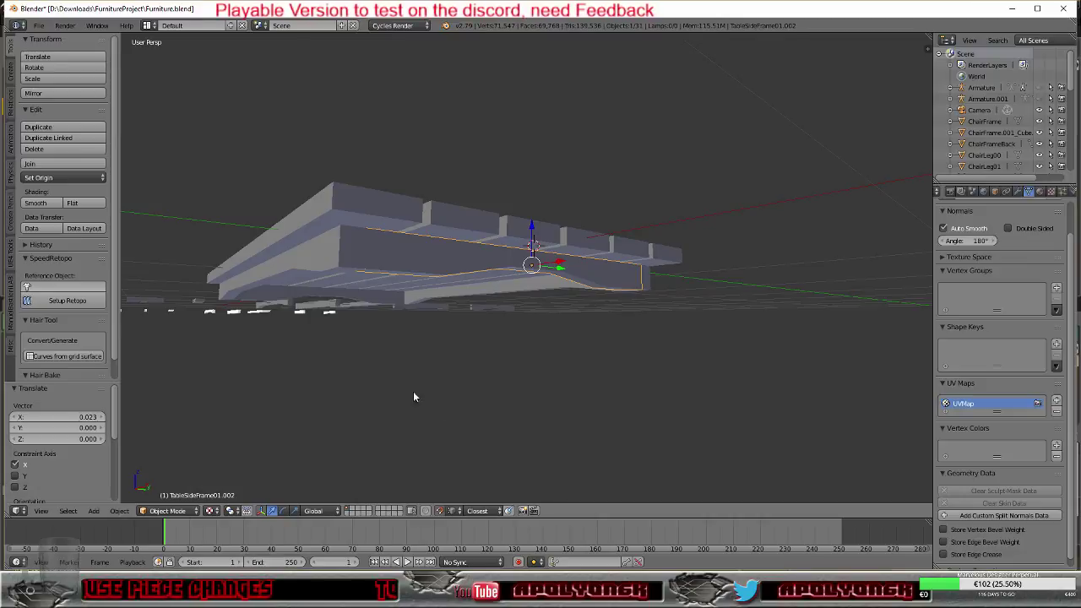
Step: Select all four under-table frame pieces and move them 0.007 units along Z against the planks' underside
{"action": "right_click", "coordinate": [405, 301]}
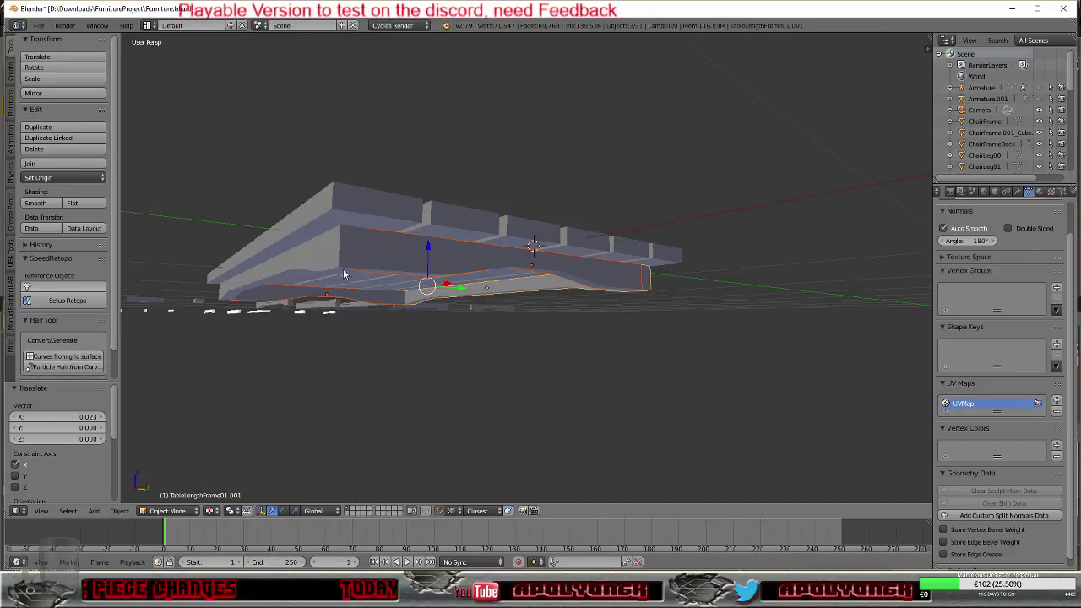
{"action": "mouse_move", "coordinate": [327, 268]}
{"action": "middle_mouse_down"}
{"action": "mouse_move", "coordinate": [330, 340]}
{"action": "mouse_move", "coordinate": [388, 345]}
{"action": "mouse_move", "coordinate": [310, 260]}
{"action": "middle_mouse_up"}
{"action": "left_click_drag", "start_coordinate": [244, 226], "coordinate": [568, 238]}
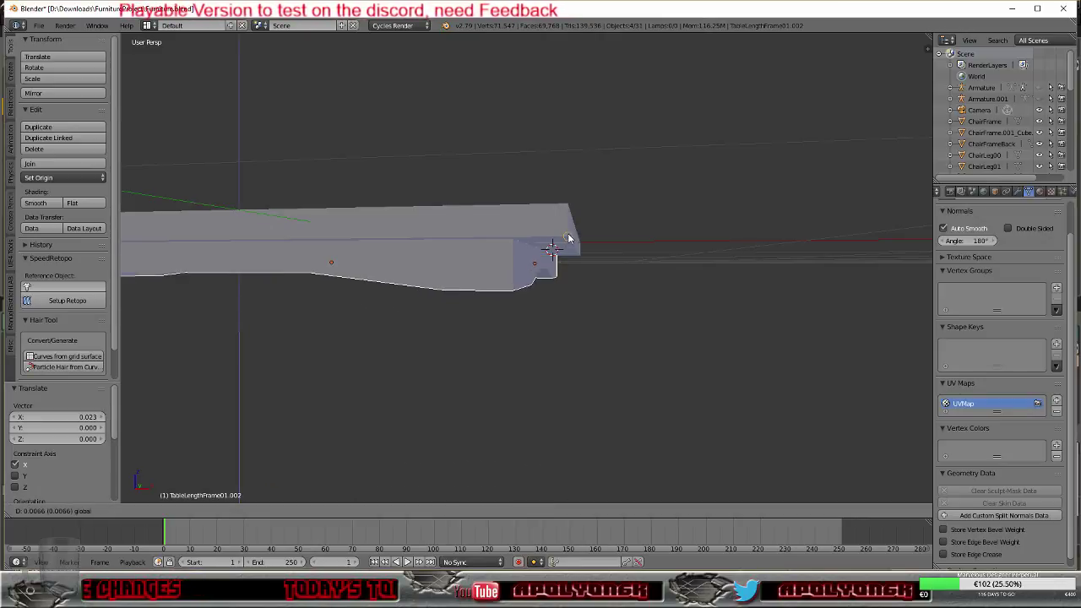
{"action": "left_click", "coordinate": [573, 256]}
{"action": "middle_click_drag", "start_coordinate": [531, 292], "coordinate": [462, 274]}
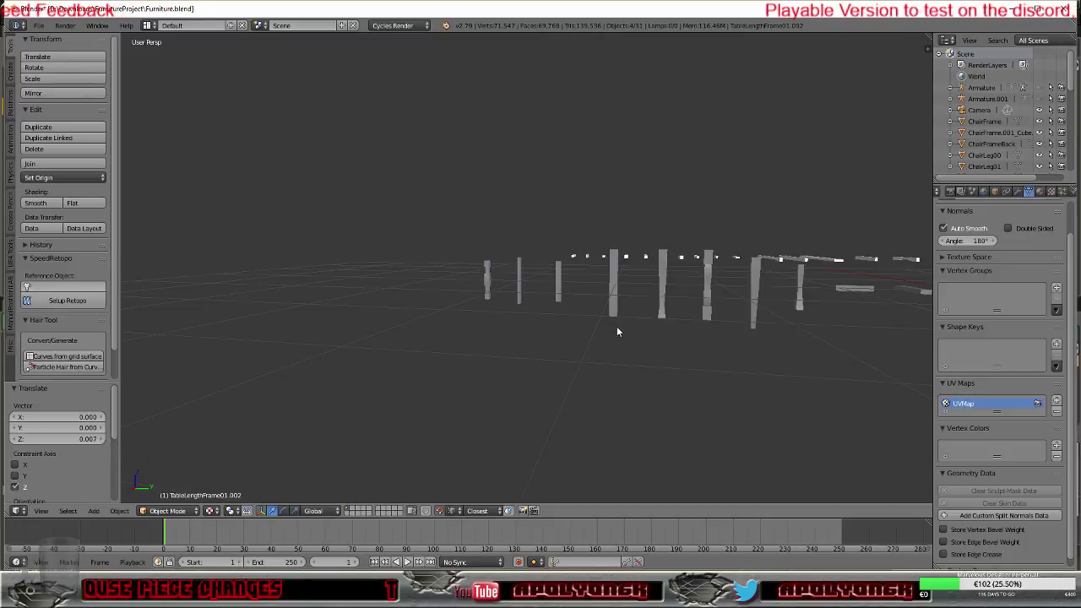
Step: Duplicate the TableLeg01 piece and place the copy near the tabletop, offset 3.683 in X, 0.502 in Y and 0.967 in Z
{"action": "right_click", "coordinate": [705, 277]}
{"action": "middle_click_drag", "start_coordinate": [679, 343], "coordinate": [755, 360]}
{"action": "middle_click_drag", "start_coordinate": [754, 428], "coordinate": [429, 402]}
{"action": "key", "text": "shift+d"}
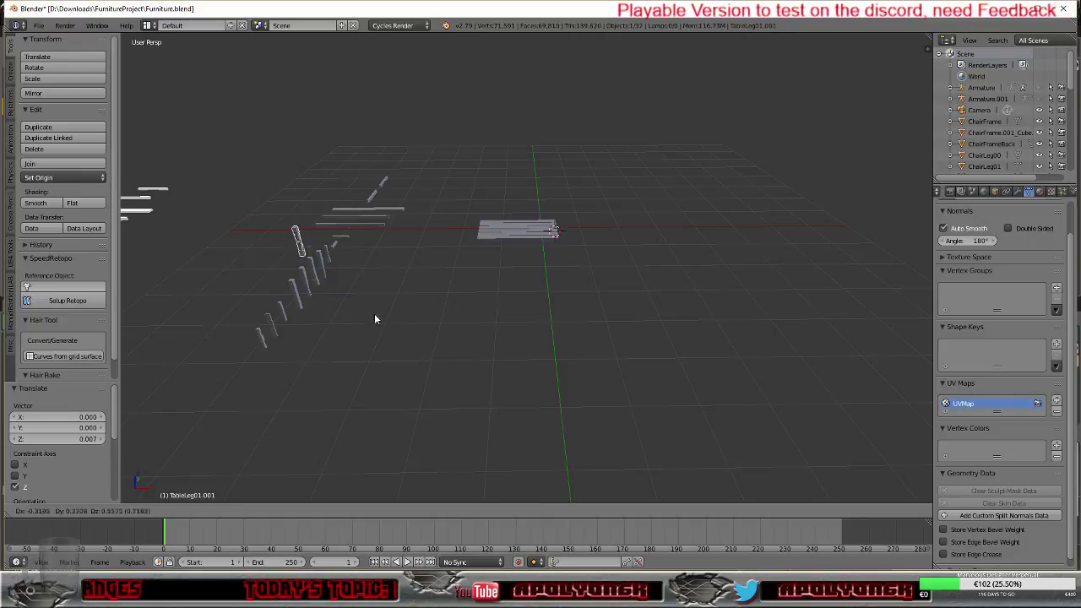
{"action": "left_click", "coordinate": [539, 300]}
{"action": "scroll", "coordinate": [563, 317], "scroll_direction": "up", "scroll_amount": 3}
{"action": "middle_click_drag", "start_coordinate": [554, 292], "coordinate": [425, 271]}
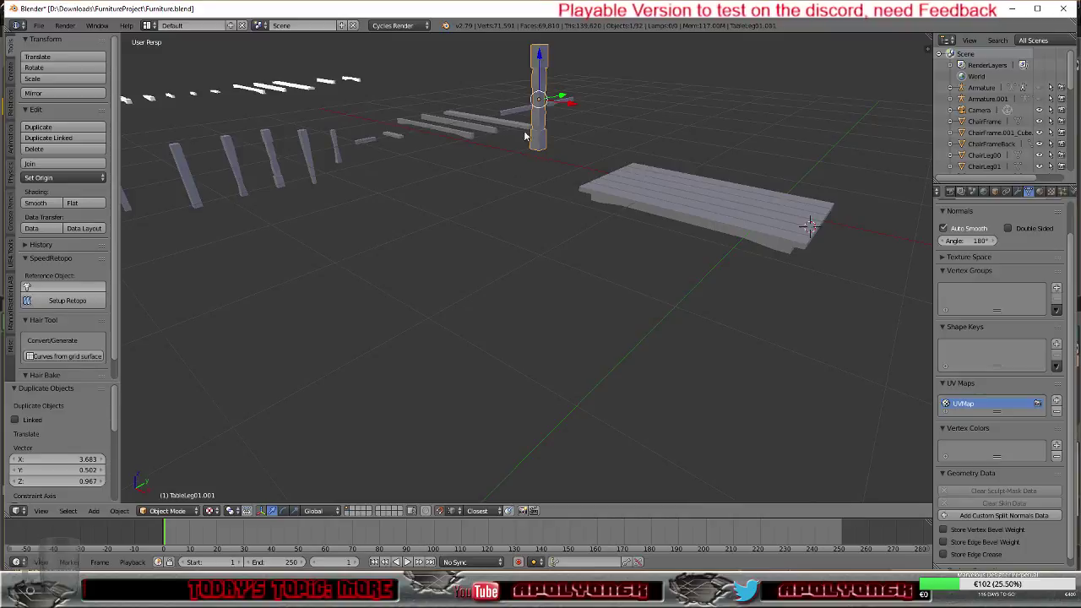
Step: Lower the duplicated table leg -0.651 units along the Z axis, snapping it to the tabletop's corner height
{"action": "key", "text": "g"}
{"action": "key", "text": "z"}
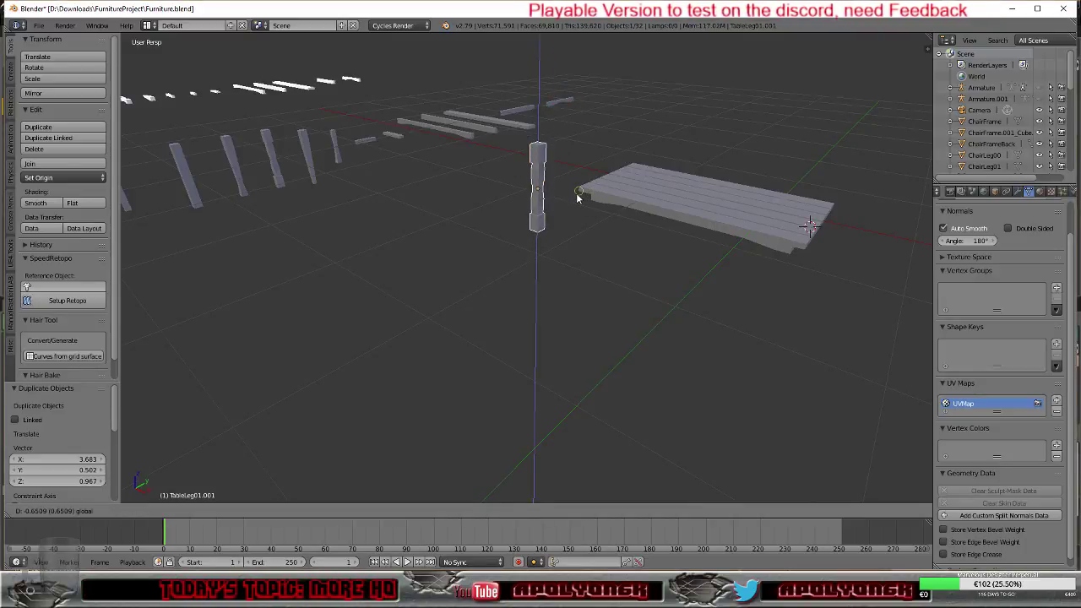
{"action": "left_click", "coordinate": [579, 197]}
{"action": "left_click_drag", "start_coordinate": [537, 152], "coordinate": [596, 228]}
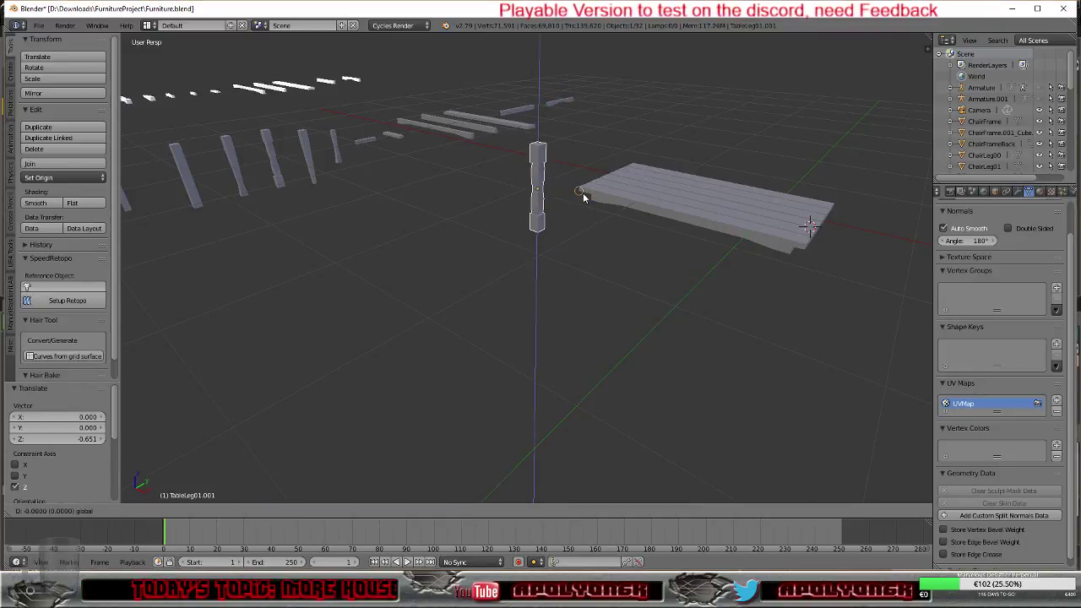
{"action": "left_click", "coordinate": [582, 192]}
{"action": "middle_click_drag", "start_coordinate": [585, 253], "coordinate": [511, 270]}
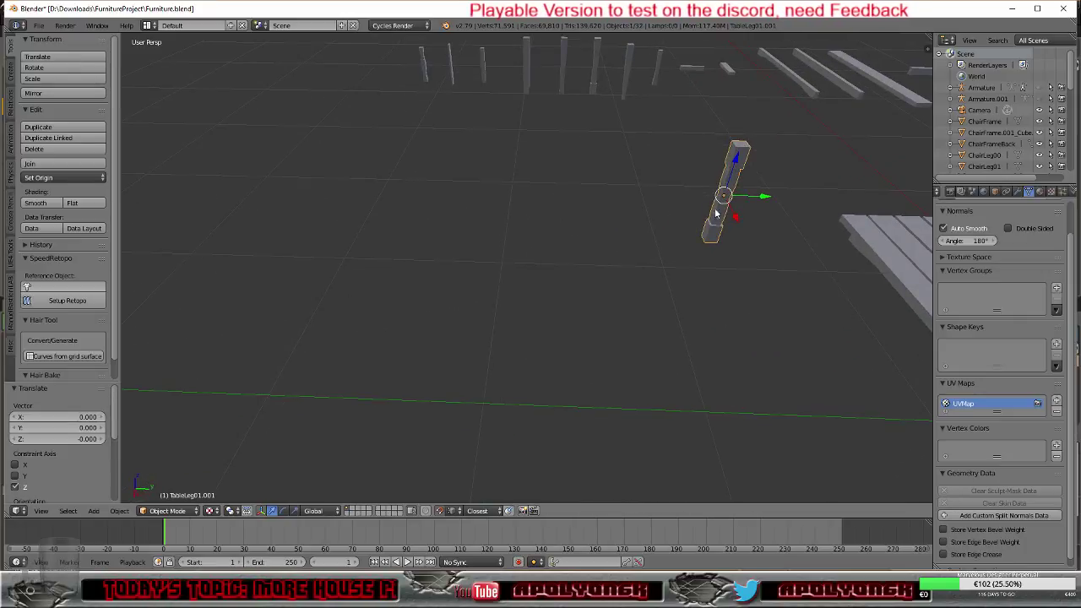
Step: Move the duplicated table leg 0.949 units along Y and lower it -1.360 units along Z beneath the tabletop
{"action": "left_click_drag", "start_coordinate": [760, 201], "coordinate": [848, 225]}
{"action": "mouse_move", "coordinate": [851, 289]}
{"action": "middle_mouse_down"}
{"action": "mouse_move", "coordinate": [893, 228]}
{"action": "mouse_move", "coordinate": [853, 276]}
{"action": "middle_mouse_up"}
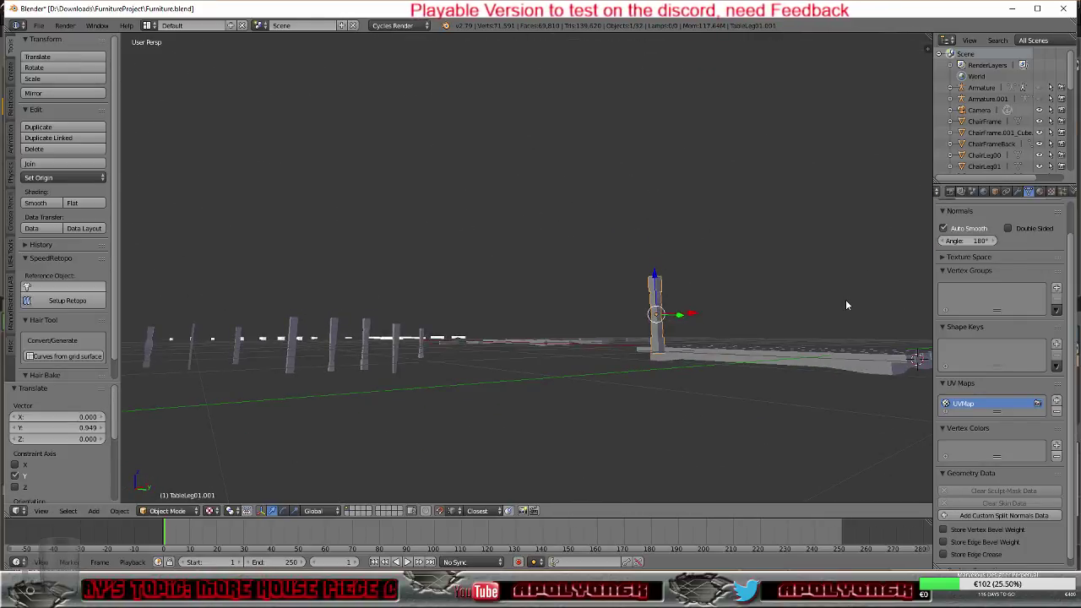
{"action": "key", "text": "KP_Decimal"}
{"action": "middle_click_drag", "start_coordinate": [601, 463], "coordinate": [764, 430]}
{"action": "left_click_drag", "start_coordinate": [525, 238], "coordinate": [515, 463]}
{"action": "middle_click_drag", "start_coordinate": [543, 469], "coordinate": [544, 379]}
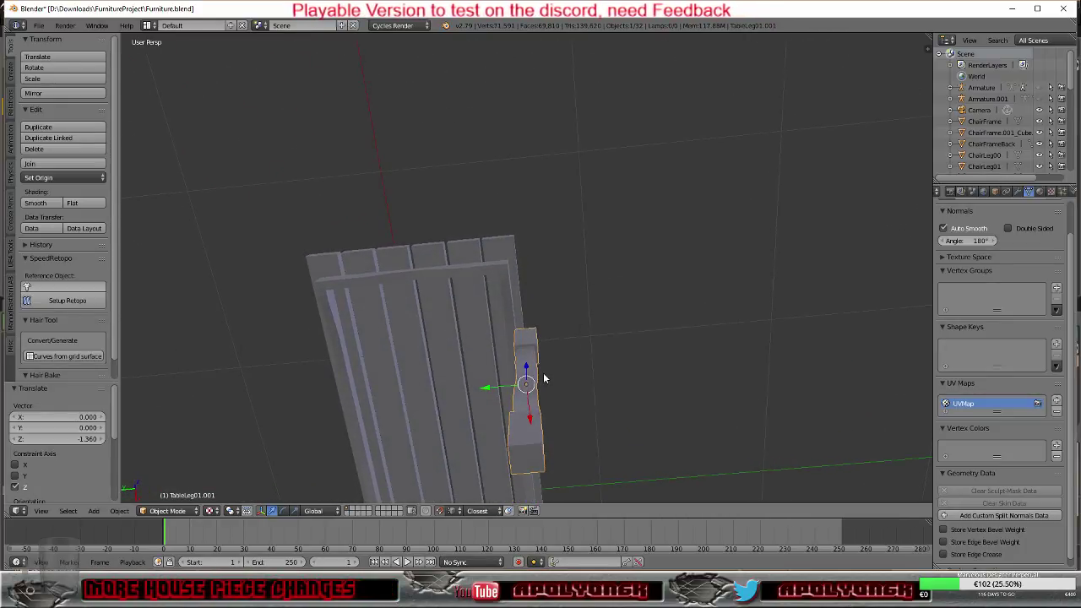
Step: Move the leg 0.092 units along Y, and shift it along X toward the corner of the under-table frame
{"action": "left_click_drag", "start_coordinate": [490, 388], "coordinate": [502, 265]}
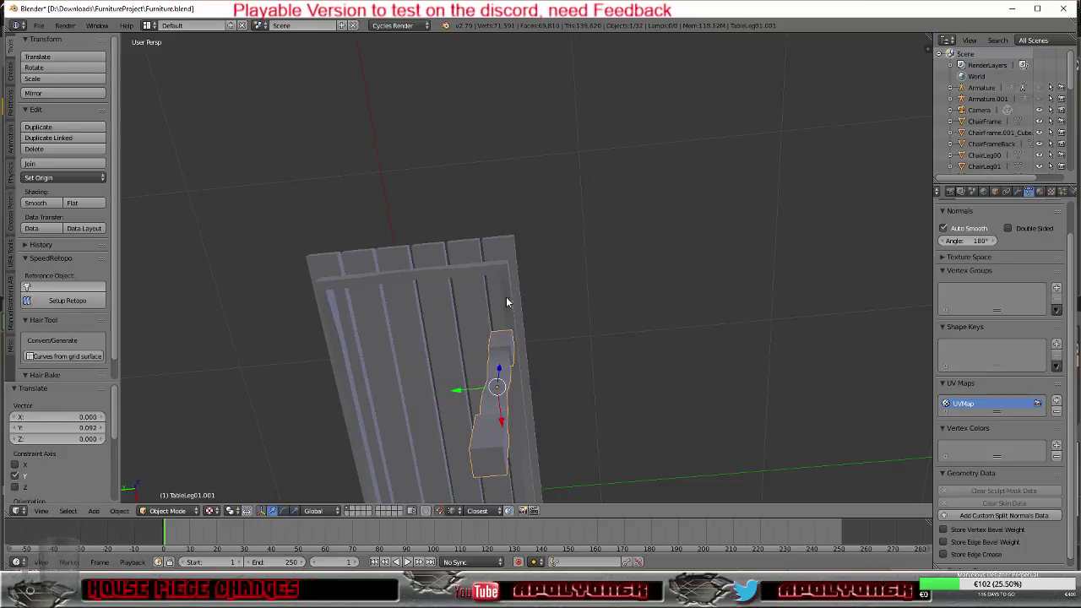
{"action": "left_click_drag", "start_coordinate": [500, 423], "coordinate": [507, 267]}
{"action": "middle_click_drag", "start_coordinate": [507, 267], "coordinate": [374, 367]}
Step: Raise the leg 0.595 units and another 0.080 units along Z to meet the tabletop's underside at the frame corner
{"action": "left_click_drag", "start_coordinate": [507, 385], "coordinate": [510, 312]}
{"action": "middle_click_drag", "start_coordinate": [510, 312], "coordinate": [505, 381]}
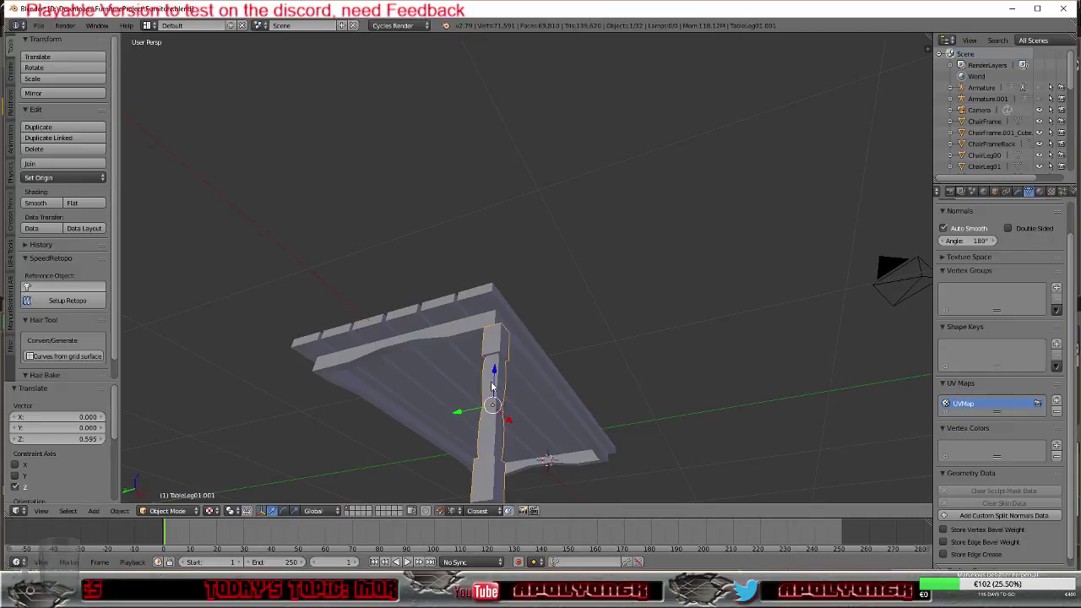
{"action": "left_click_drag", "start_coordinate": [496, 369], "coordinate": [493, 313]}
{"action": "left_click", "coordinate": [498, 313]}
Step: Fine-tune the leg's fit at the frame corner by moving it -0.014 units along X and 0.018 units along Y
{"action": "middle_click_drag", "start_coordinate": [499, 313], "coordinate": [524, 315]}
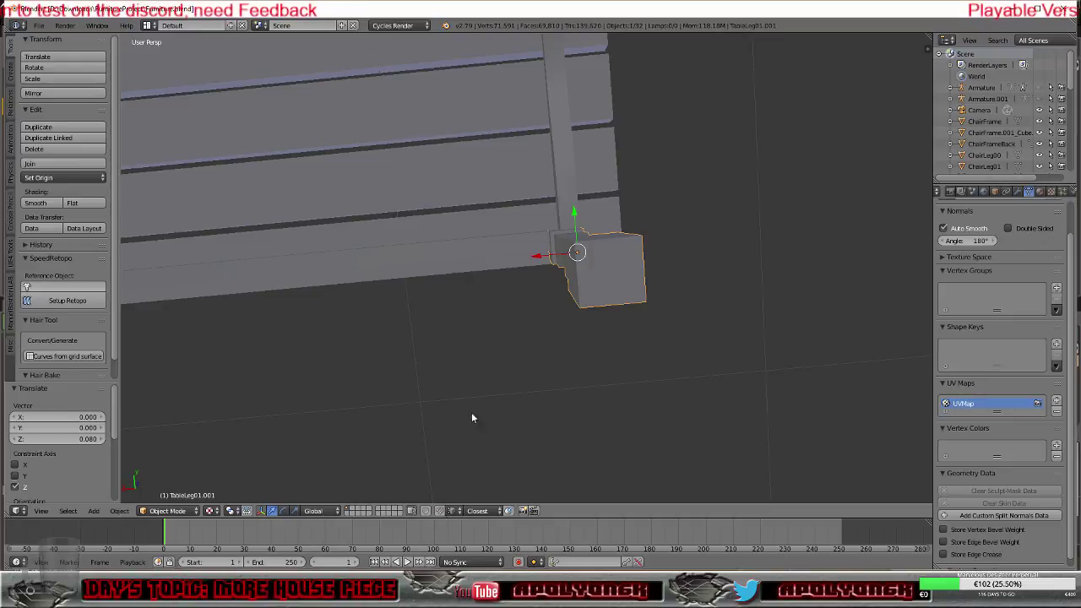
{"action": "left_click_drag", "start_coordinate": [540, 257], "coordinate": [550, 259]}
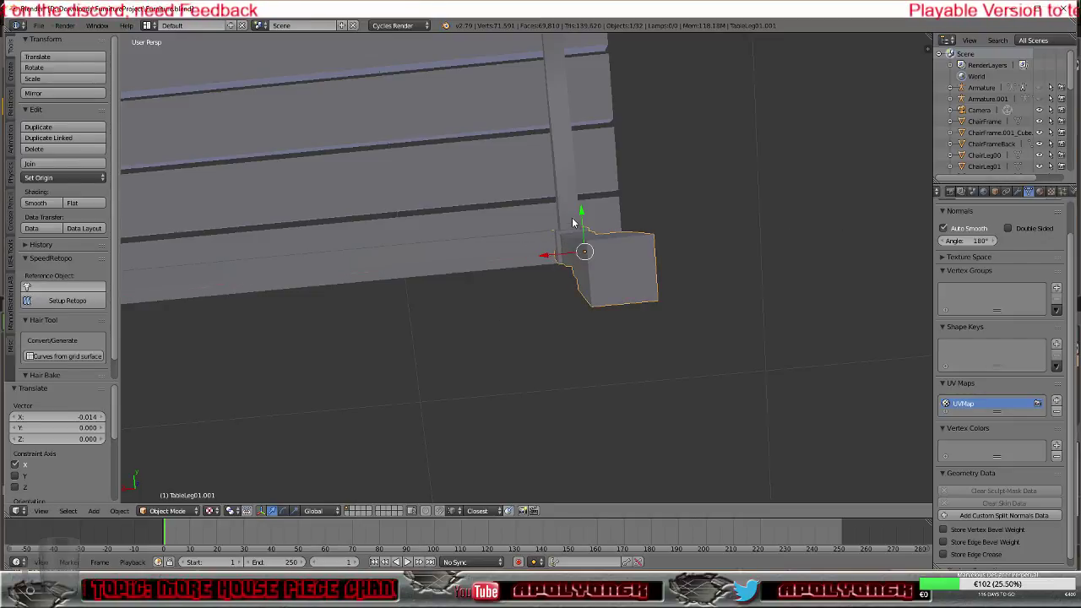
{"action": "left_click_drag", "start_coordinate": [583, 217], "coordinate": [584, 204]}
Step: Duplicate the fitted leg and move the copy 0.959 units along Y to the other corner of the same table end
{"action": "scroll", "coordinate": [541, 252], "scroll_direction": "down", "scroll_amount": 5}
{"action": "middle_click_drag", "start_coordinate": [530, 256], "coordinate": [427, 361]}
{"action": "key", "text": "shift+d"}
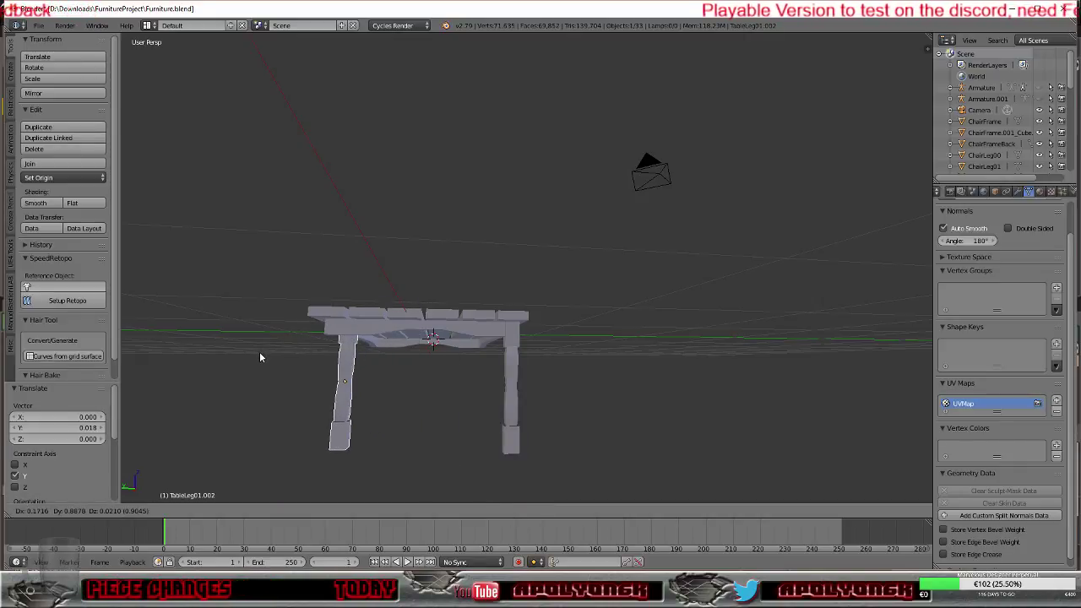
{"action": "right_click", "coordinate": [259, 351]}
{"action": "left_click_drag", "start_coordinate": [469, 390], "coordinate": [285, 368]}
Step: Adjust the second leg by -0.013 units along Y to fit its frame corner
{"action": "middle_click_drag", "start_coordinate": [426, 412], "coordinate": [555, 384]}
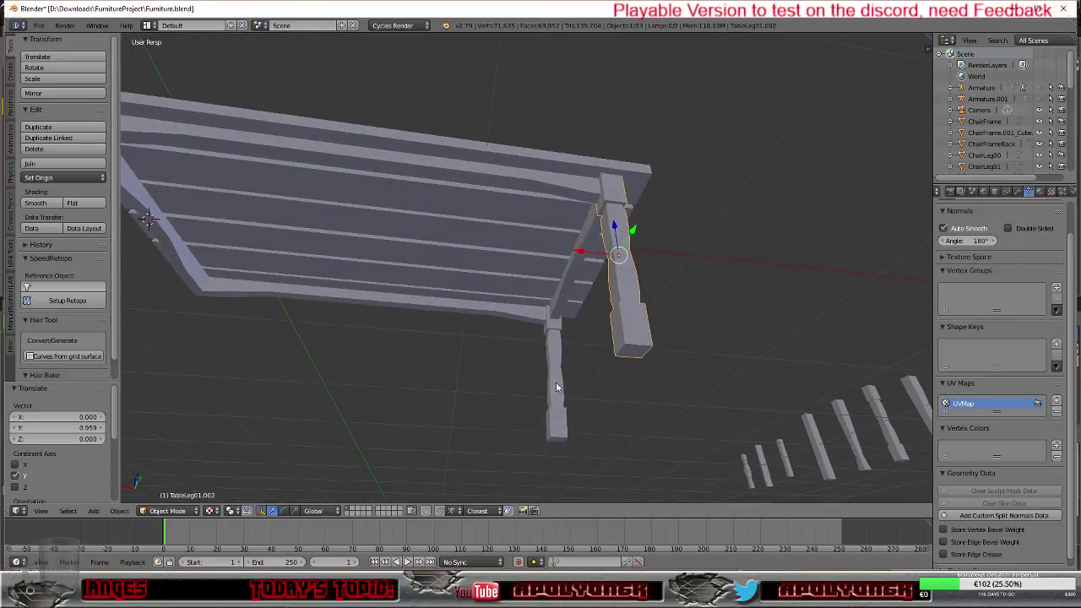
{"action": "scroll", "coordinate": [582, 338], "scroll_direction": "up", "scroll_amount": 3}
{"action": "middle_click_drag", "start_coordinate": [583, 338], "coordinate": [699, 343]}
{"action": "left_click_drag", "start_coordinate": [566, 275], "coordinate": [558, 275]}
Step: Select both legs, duplicate them and move the copies 1.764 units along X to the opposite end of the table
{"action": "middle_click_drag", "start_coordinate": [507, 304], "coordinate": [313, 320]}
{"action": "scroll", "coordinate": [386, 292], "scroll_direction": "down", "scroll_amount": 3}
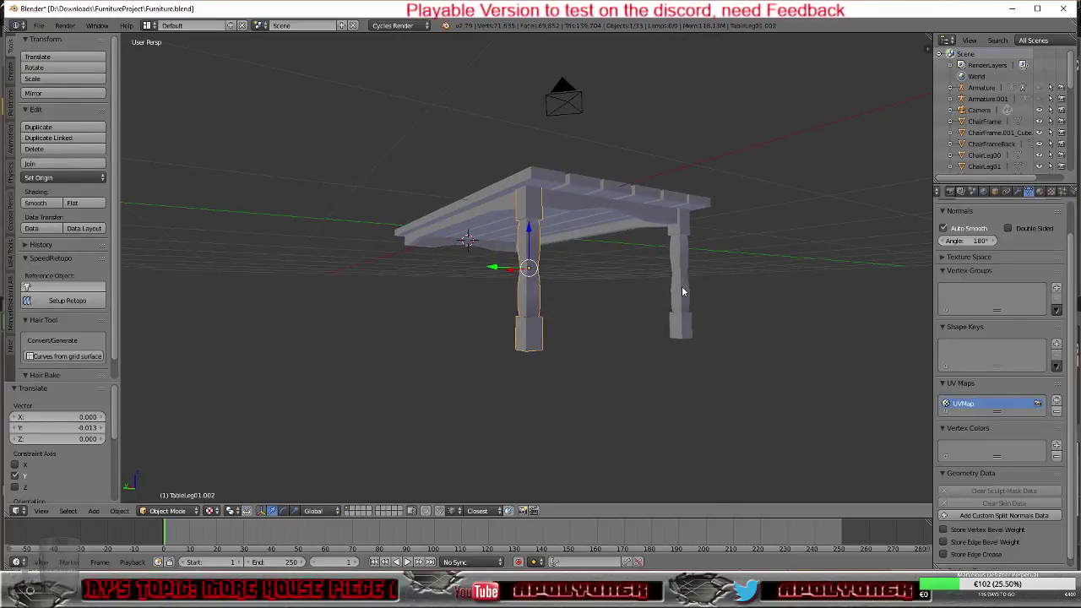
{"action": "middle_click_drag", "start_coordinate": [651, 345], "coordinate": [685, 381]}
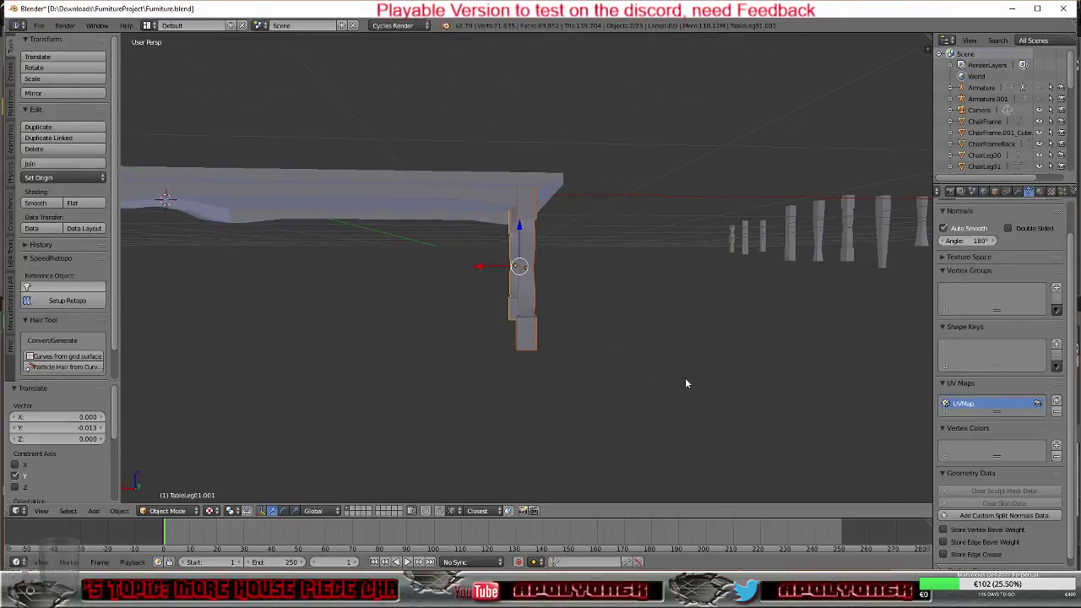
{"action": "key", "text": "shift+d"}
{"action": "right_click", "coordinate": [552, 374]}
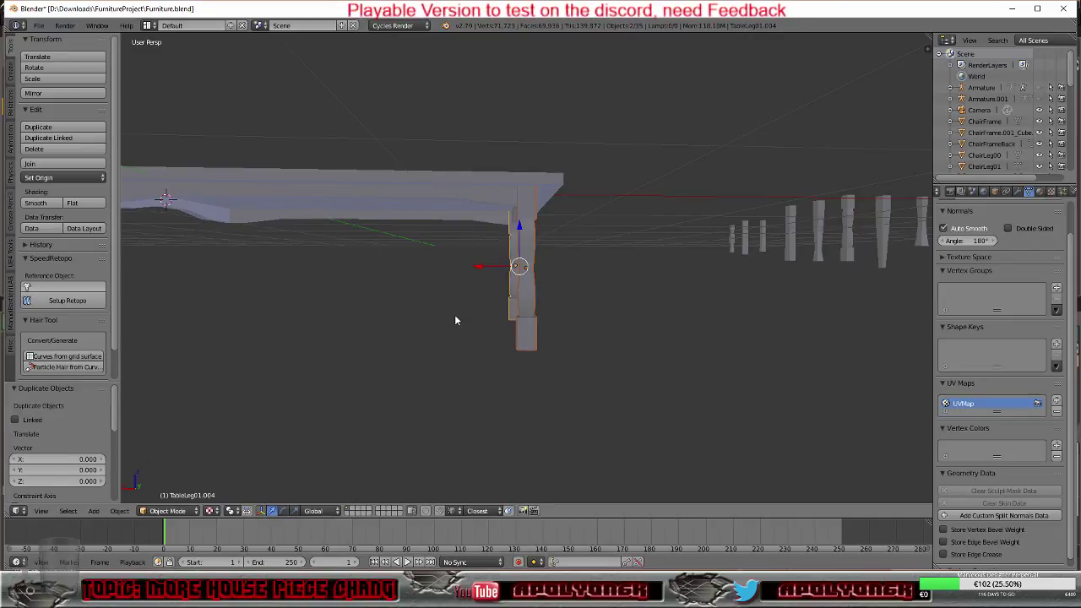
{"action": "middle_click_drag", "start_coordinate": [455, 320], "coordinate": [461, 305]}
{"action": "key", "text": "g"}
{"action": "key", "text": "x"}
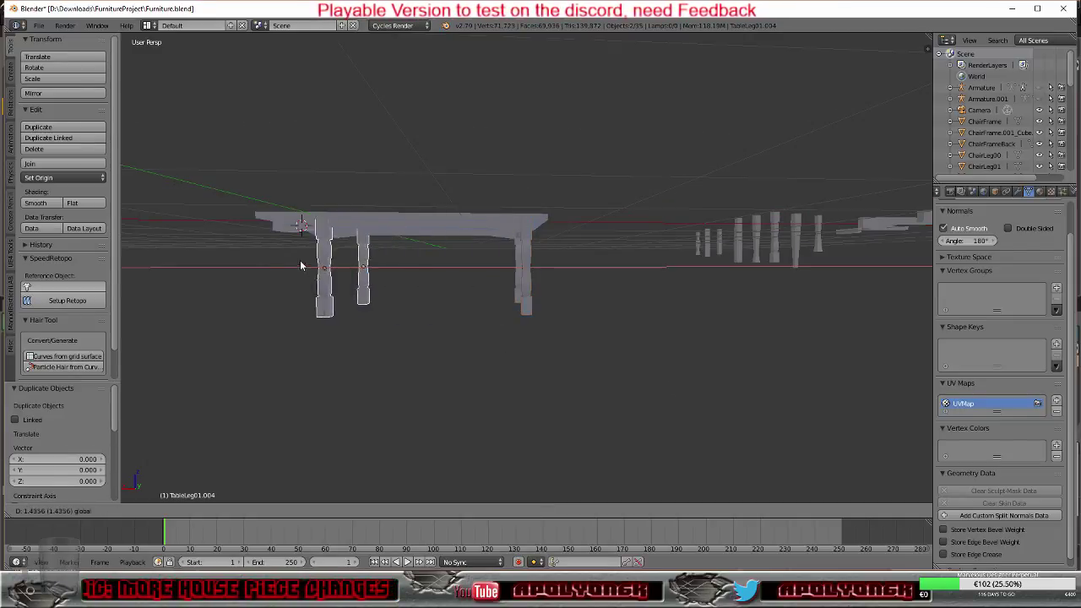
{"action": "left_click", "coordinate": [270, 268]}
Step: Shift the duplicated pair of legs -0.012 units along X to line up with the side frame
{"action": "middle_click_drag", "start_coordinate": [296, 295], "coordinate": [510, 184]}
{"action": "scroll", "coordinate": [459, 300], "scroll_direction": "up", "scroll_amount": 4}
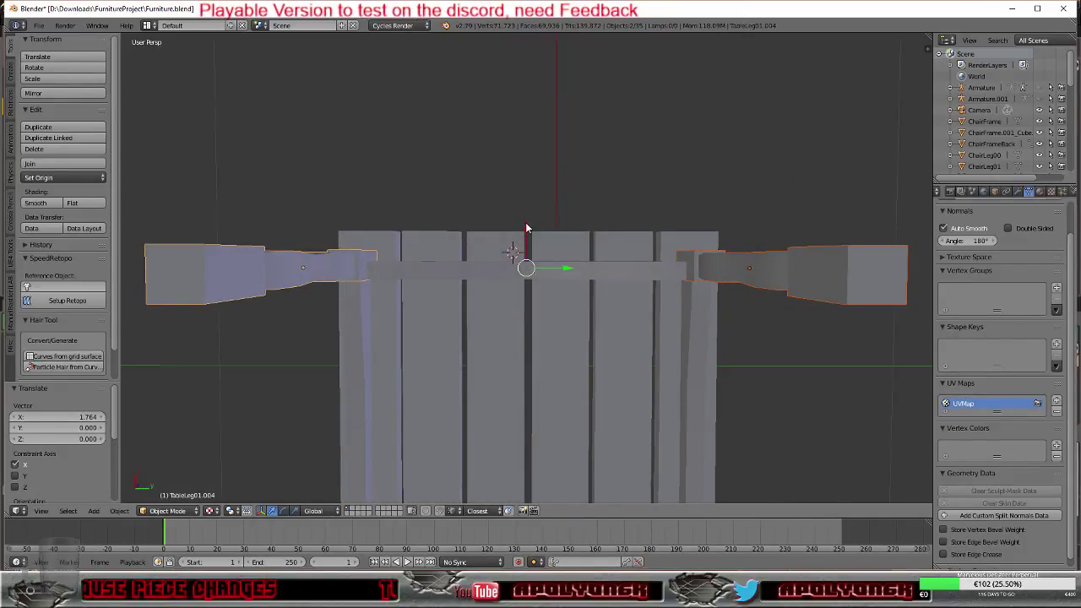
{"action": "key", "text": "g"}
{"action": "key", "text": "x"}
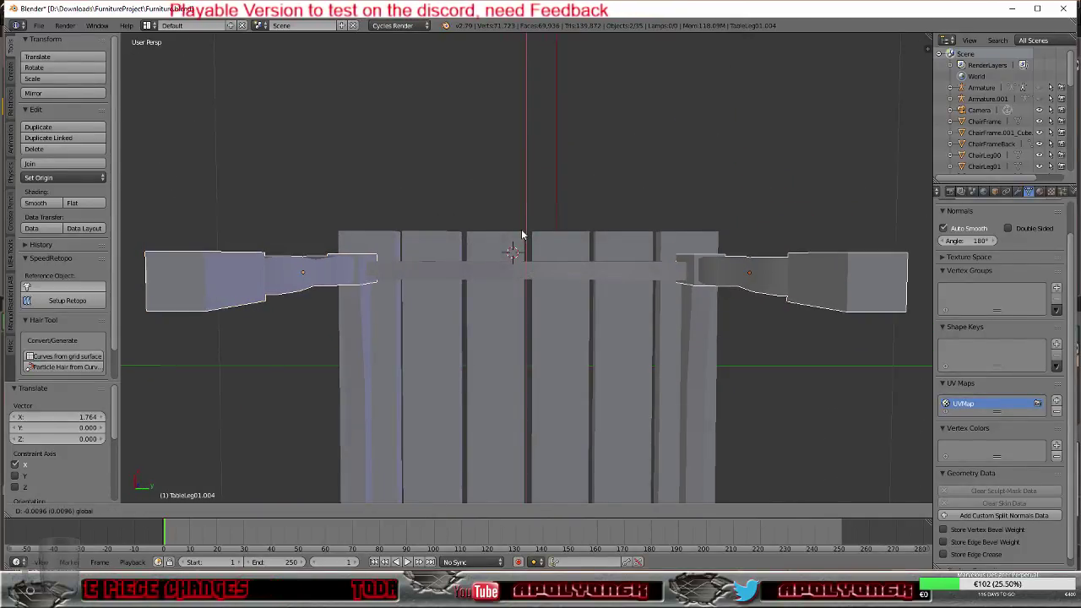
{"action": "left_click", "coordinate": [520, 236]}
Step: Select all the table's legs, frame pieces and planks and join them into one object
{"action": "middle_click_drag", "start_coordinate": [521, 242], "coordinate": [475, 401]}
{"action": "scroll", "coordinate": [519, 374], "scroll_direction": "down", "scroll_amount": 3}
{"action": "middle_click_drag", "start_coordinate": [526, 369], "coordinate": [608, 385]}
{"action": "middle_click_drag", "start_coordinate": [639, 406], "coordinate": [693, 356]}
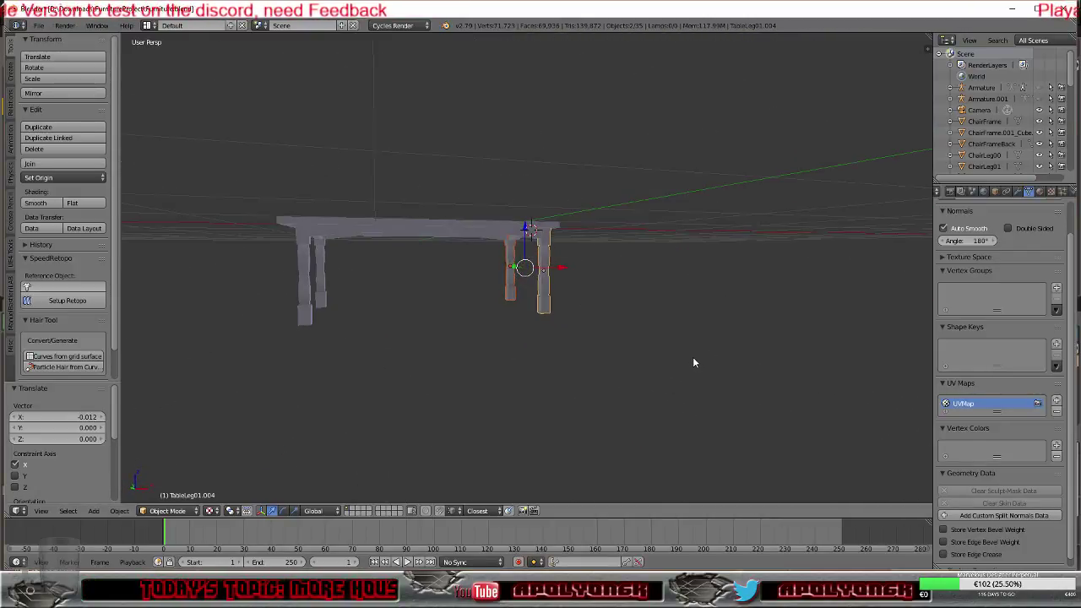
{"action": "right_click", "coordinate": [515, 243], "text": "shift"}
{"action": "right_click", "coordinate": [501, 243], "text": "shift"}
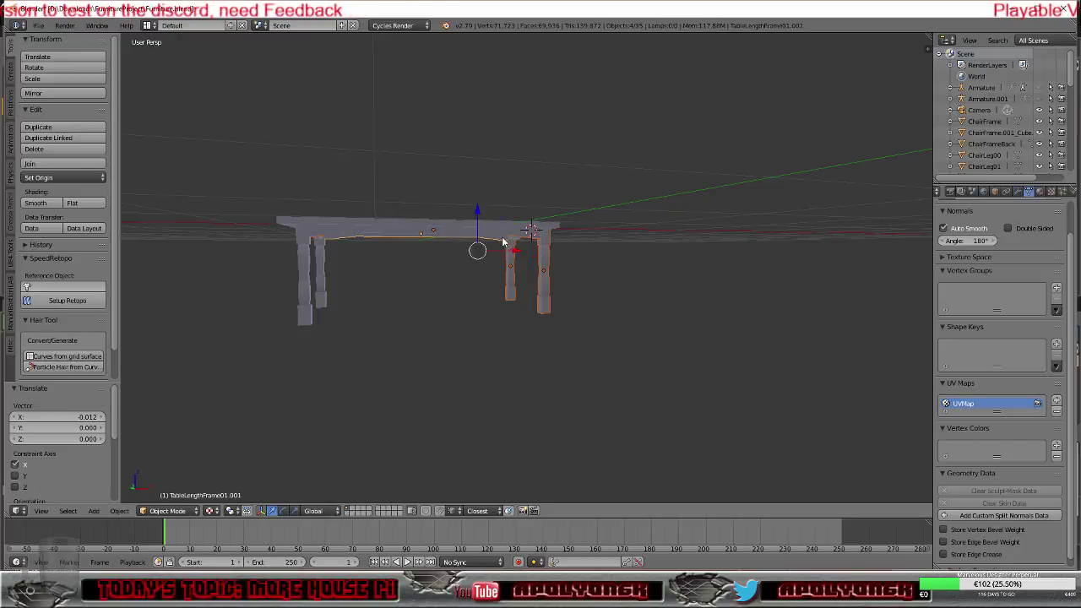
{"action": "middle_click_drag", "start_coordinate": [510, 240], "coordinate": [558, 290]}
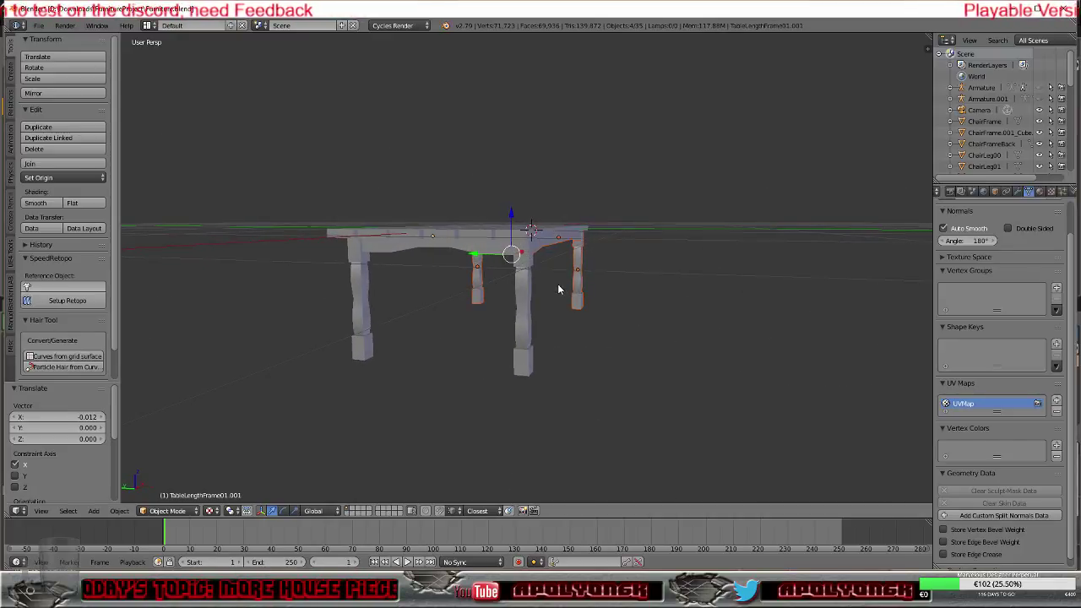
{"action": "right_click", "coordinate": [530, 308], "text": "shift"}
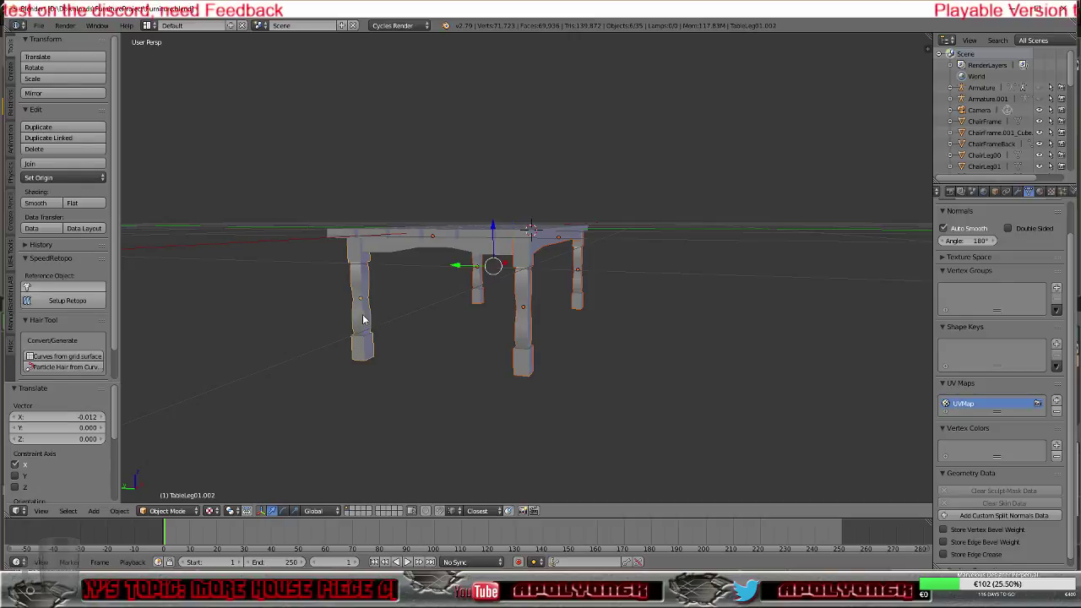
{"action": "right_click", "coordinate": [380, 250], "text": "shift"}
{"action": "middle_click_drag", "start_coordinate": [385, 250], "coordinate": [203, 272]}
{"action": "middle_click_drag", "start_coordinate": [541, 275], "coordinate": [566, 331]}
{"action": "right_click", "coordinate": [466, 218], "text": "shift"}
{"action": "right_click", "coordinate": [471, 234], "text": "shift"}
{"action": "right_click", "coordinate": [469, 256], "text": "shift"}
{"action": "right_click", "coordinate": [472, 286], "text": "shift"}
{"action": "right_click", "coordinate": [471, 301], "text": "shift"}
{"action": "right_click", "coordinate": [470, 325], "text": "shift"}
{"action": "middle_click_drag", "start_coordinate": [469, 325], "coordinate": [334, 268]}
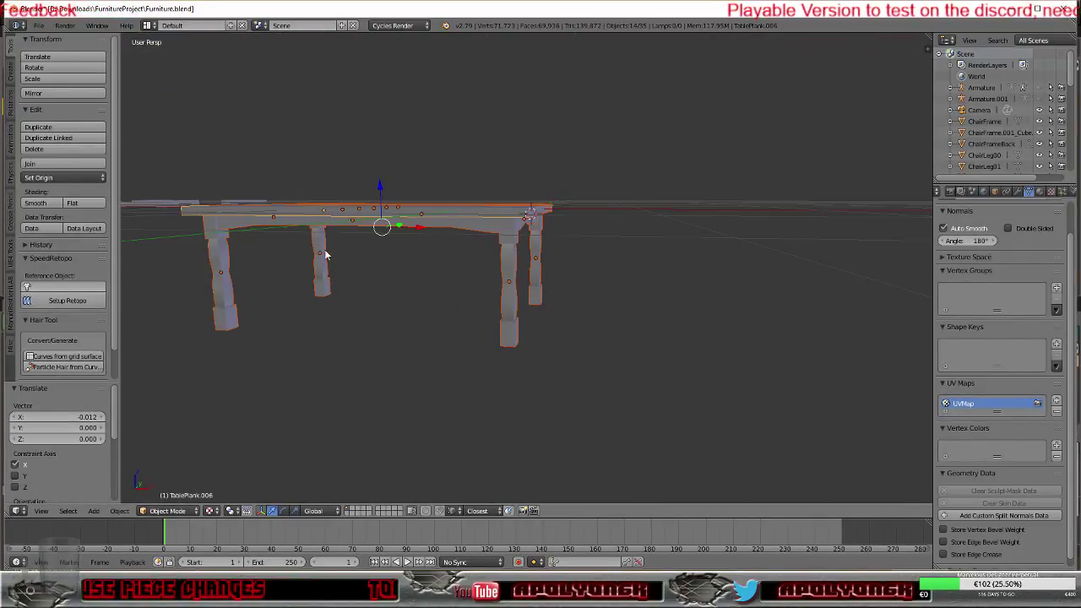
{"action": "left_click", "coordinate": [72, 163]}
{"action": "middle_click_drag", "start_coordinate": [448, 289], "coordinate": [404, 305]}
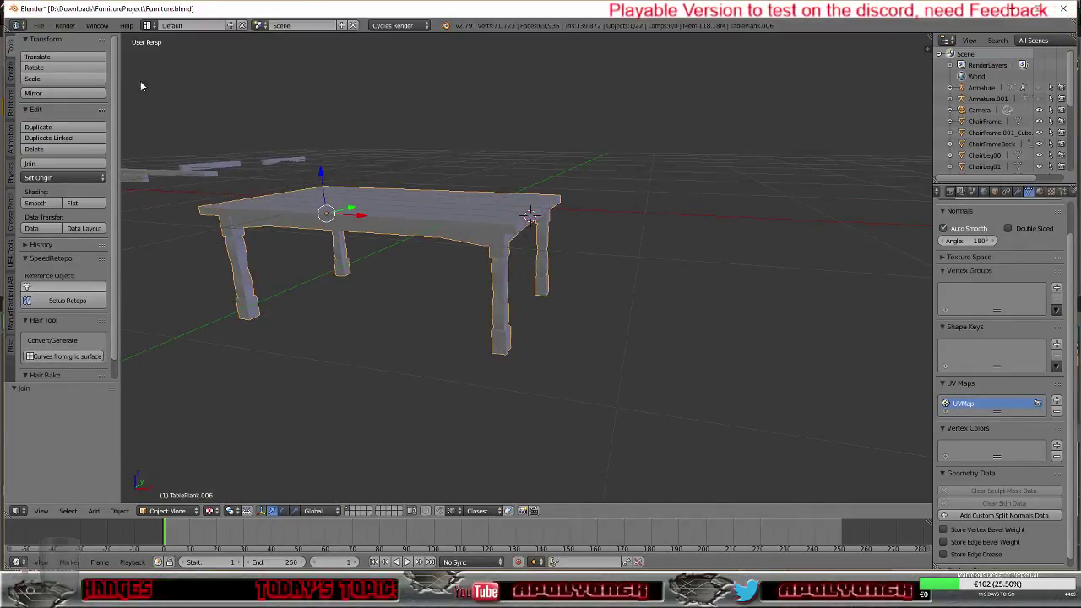
Step: Start an FBX export of the joined table and apply the Ue4 Export preset
{"action": "left_click", "coordinate": [40, 26]}
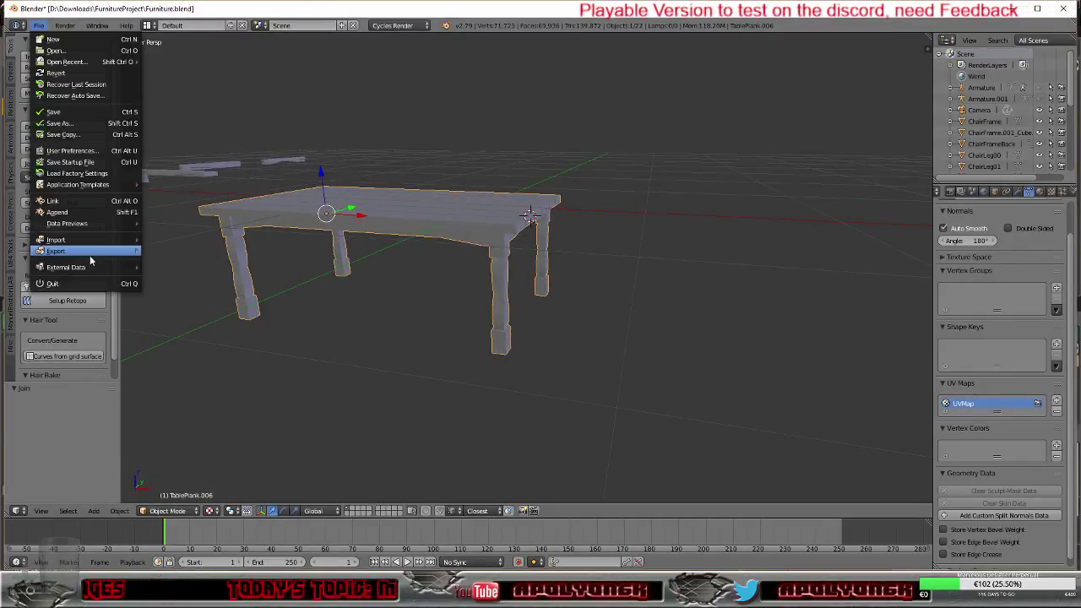
{"action": "mouse_move", "coordinate": [115, 252]}
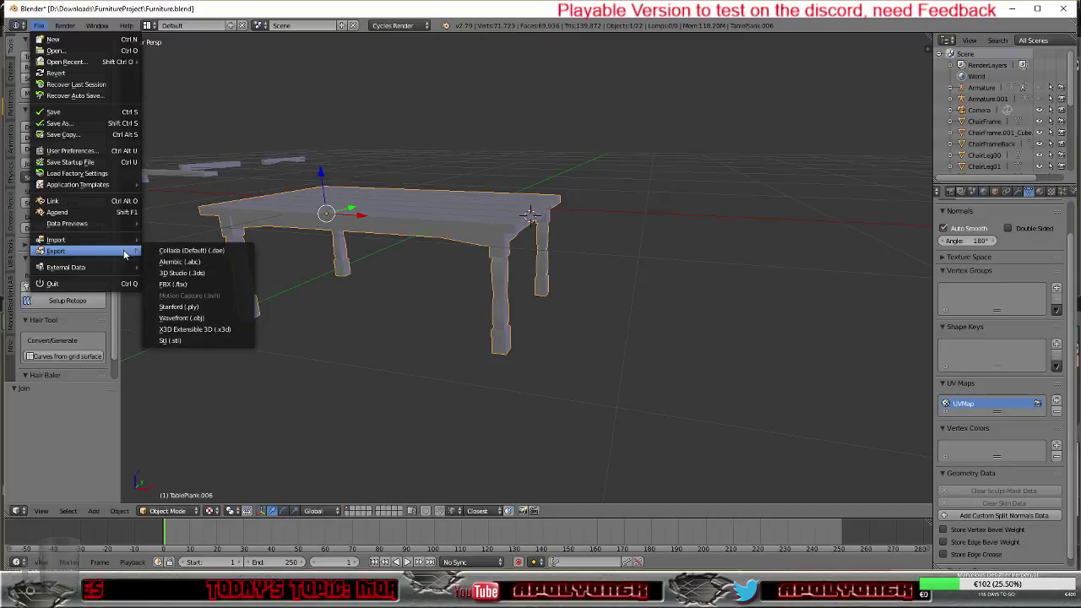
{"action": "left_click", "coordinate": [170, 287]}
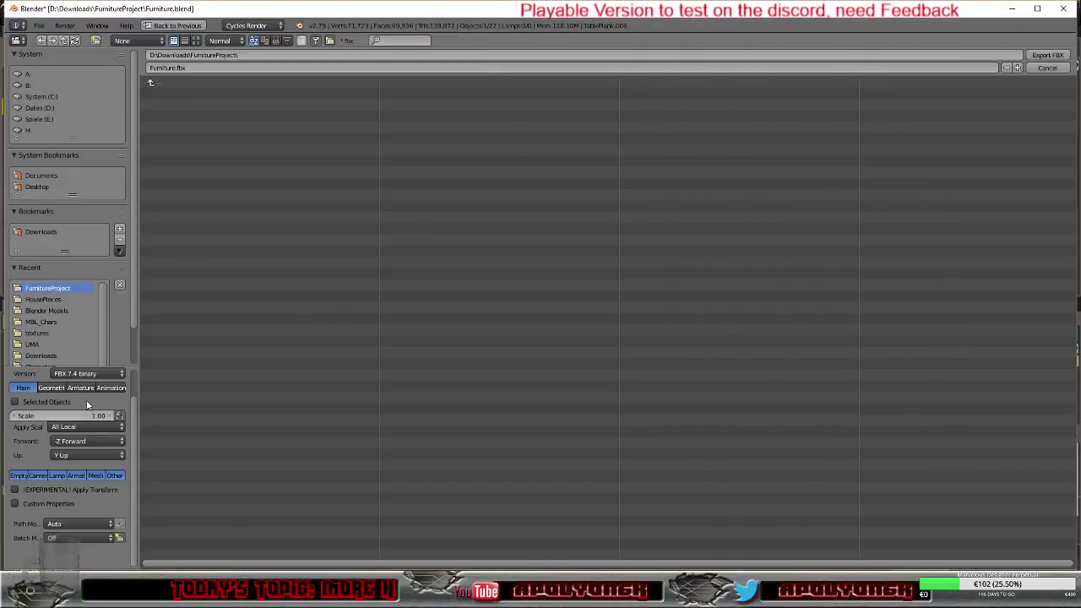
{"action": "scroll", "coordinate": [91, 397], "scroll_direction": "up", "scroll_amount": 2}
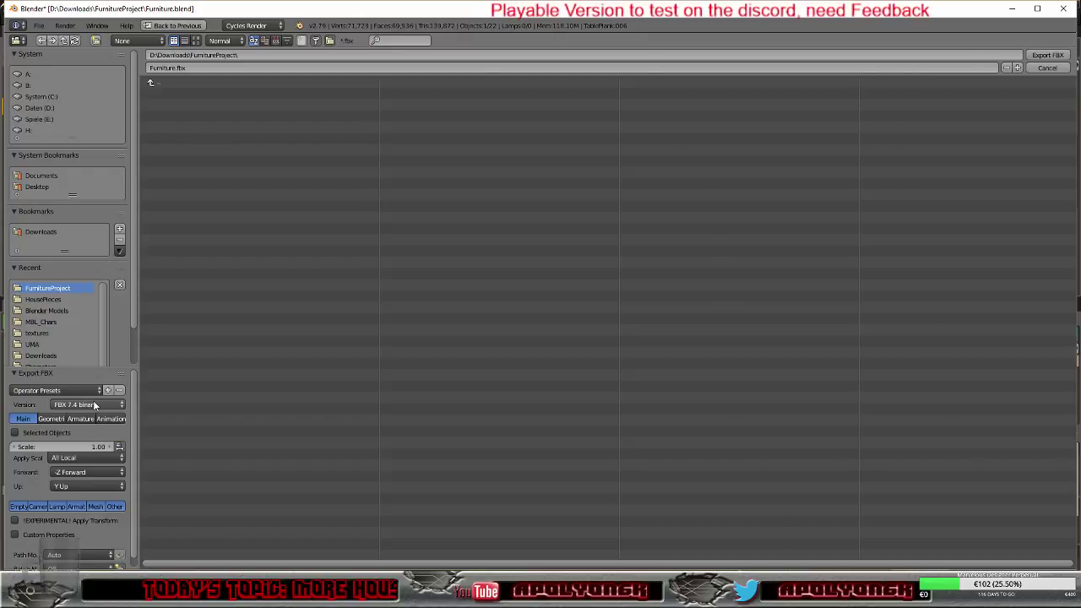
{"action": "left_click", "coordinate": [62, 391]}
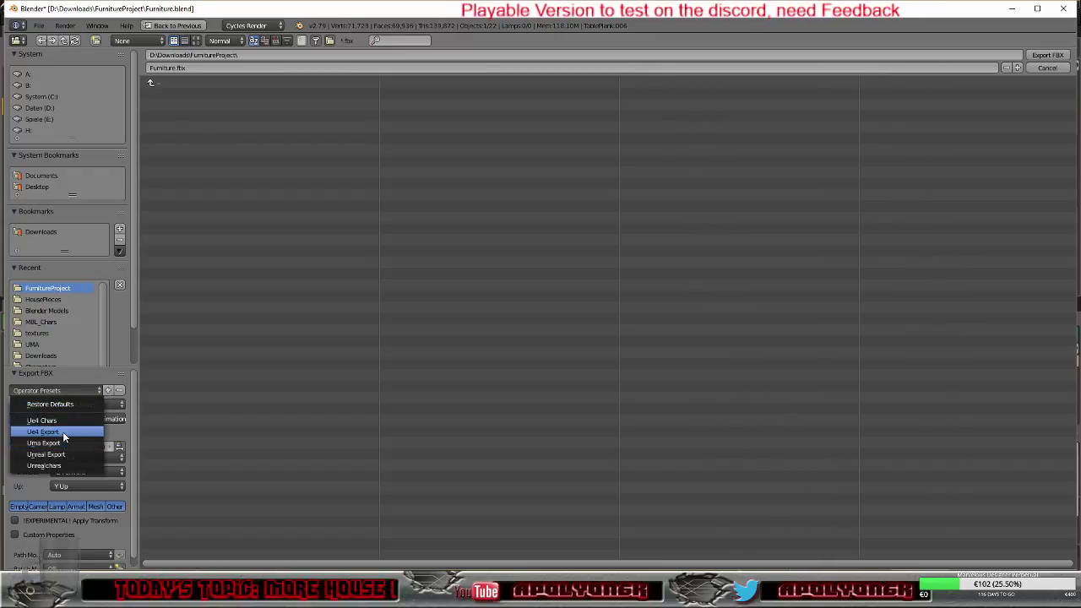
{"action": "left_click", "coordinate": [64, 433]}
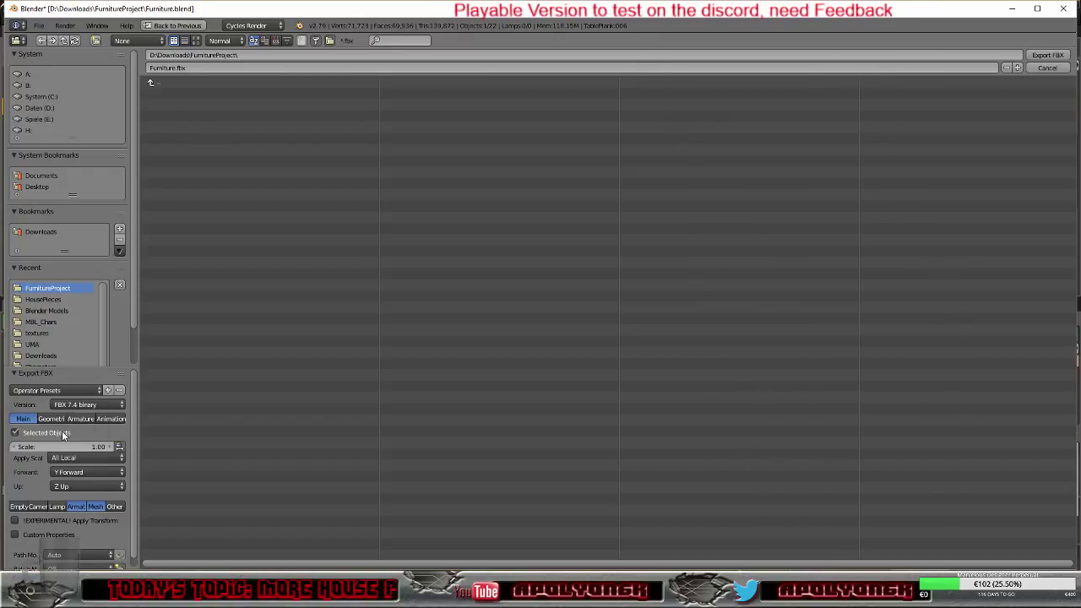
{"action": "left_click", "coordinate": [165, 83]}
{"action": "left_click", "coordinate": [165, 84]}
{"action": "left_click", "coordinate": [166, 82]}
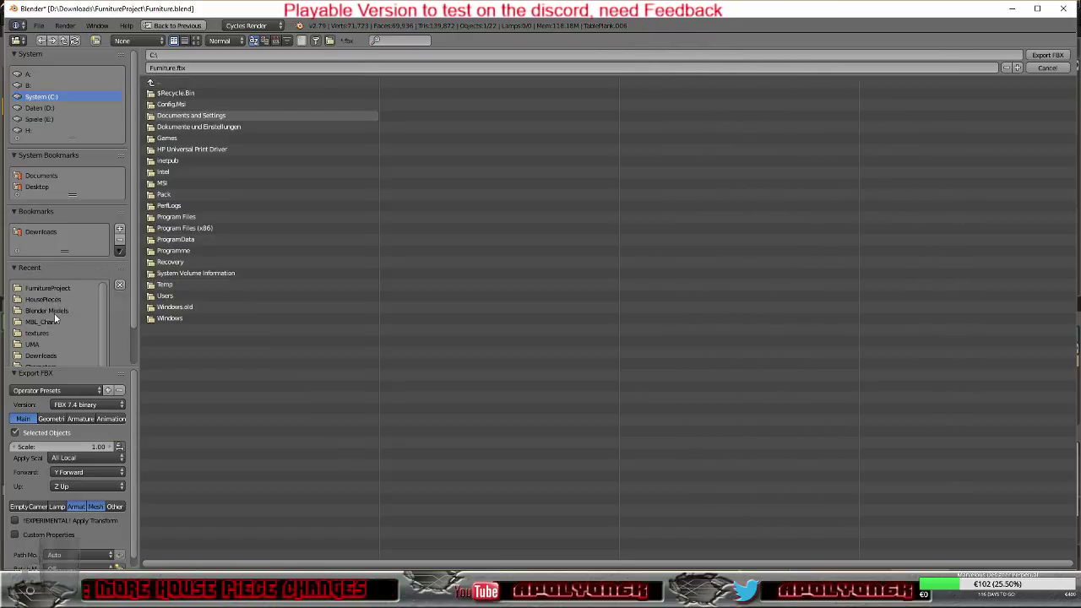
{"action": "left_click", "coordinate": [49, 289]}
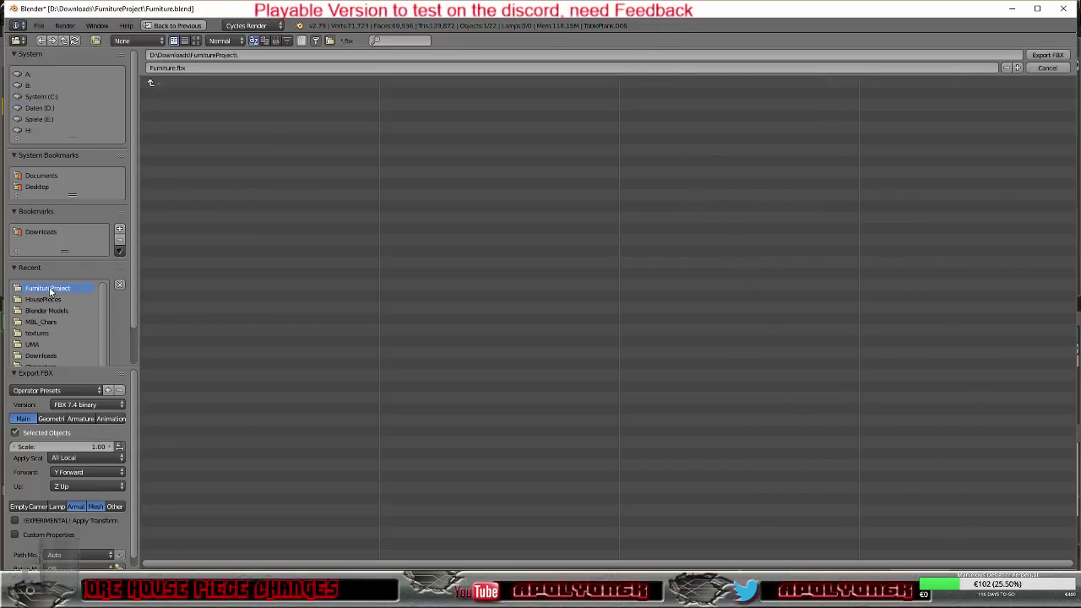
Step: Set the export folder to Blender Models inside D:\!!!Projekte and export the table using the table00.fbx file name
{"action": "left_click", "coordinate": [155, 82]}
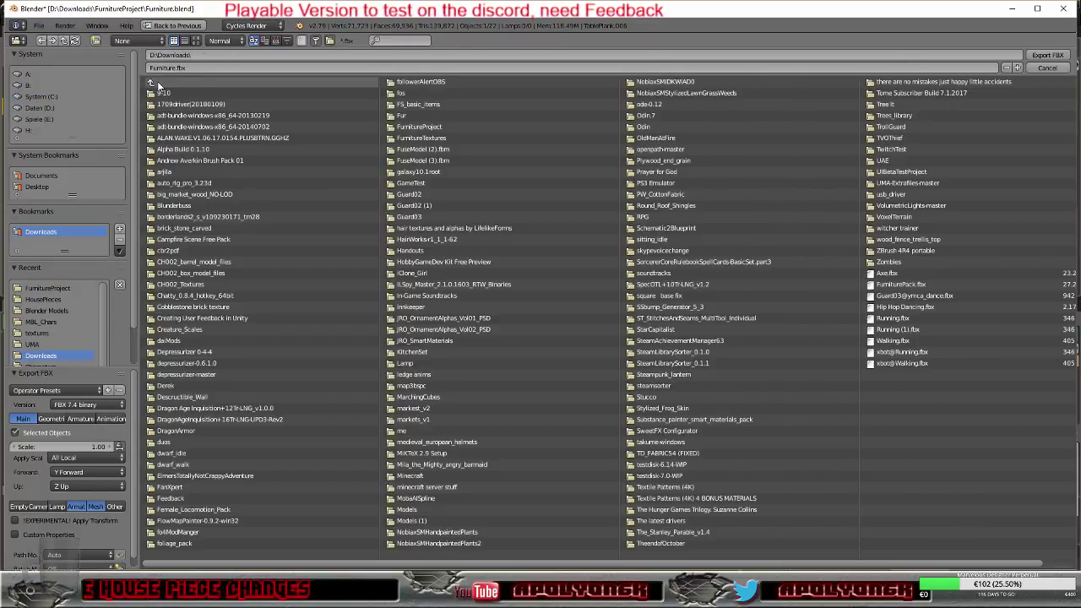
{"action": "left_click", "coordinate": [152, 83]}
{"action": "left_click", "coordinate": [169, 93]}
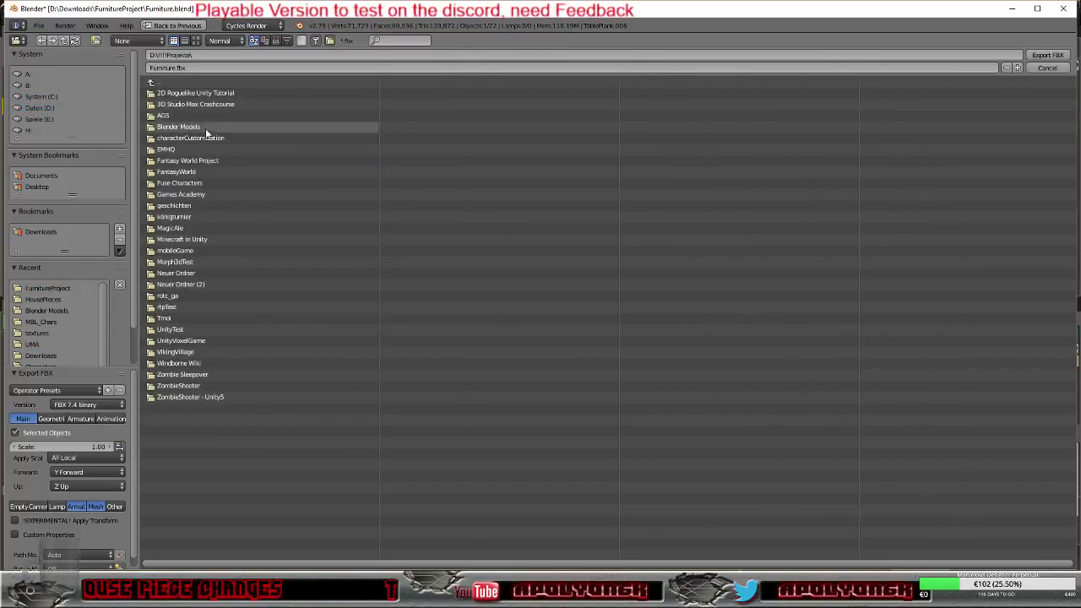
{"action": "left_click", "coordinate": [179, 128]}
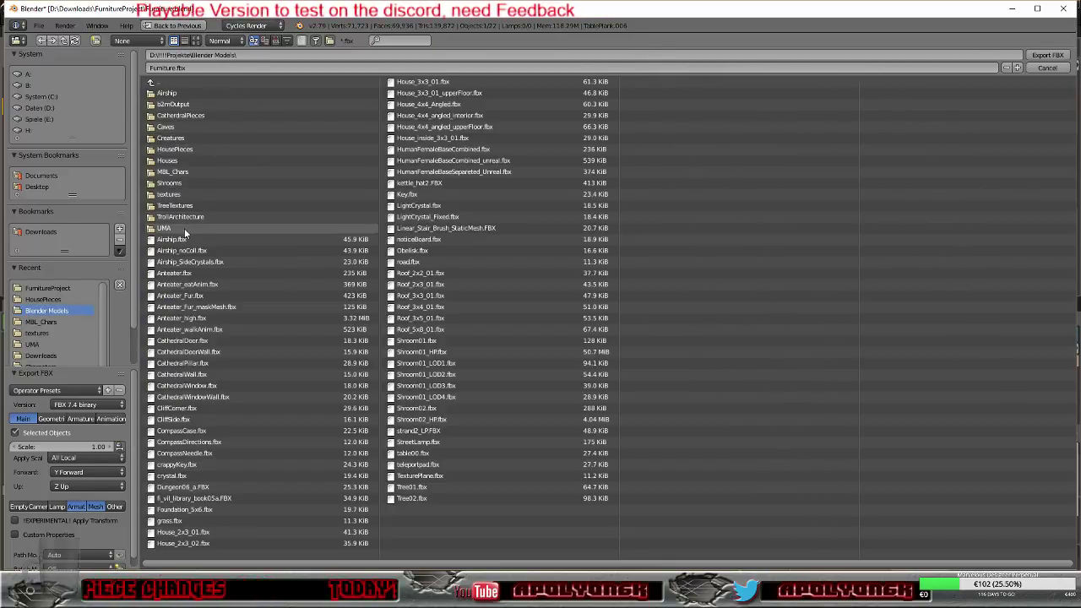
{"action": "left_click", "coordinate": [184, 148]}
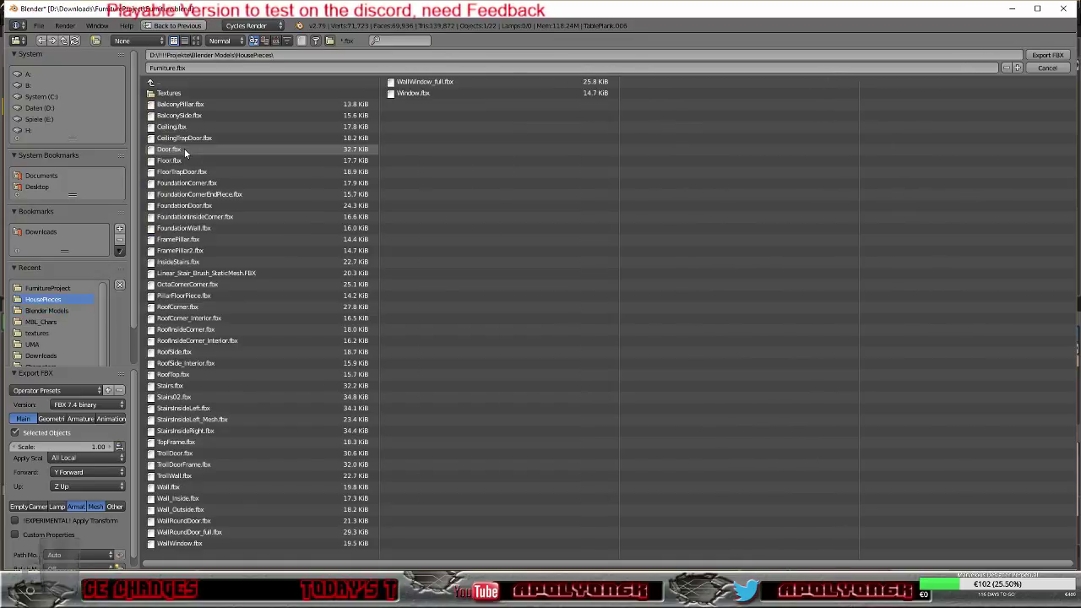
{"action": "left_click", "coordinate": [173, 82]}
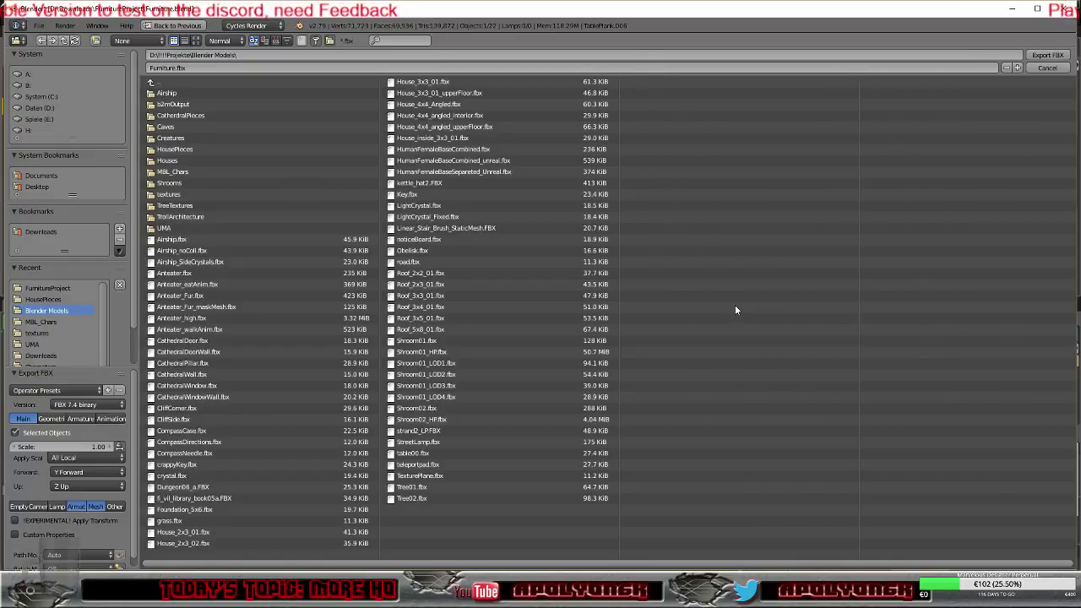
{"action": "left_click", "coordinate": [414, 457]}
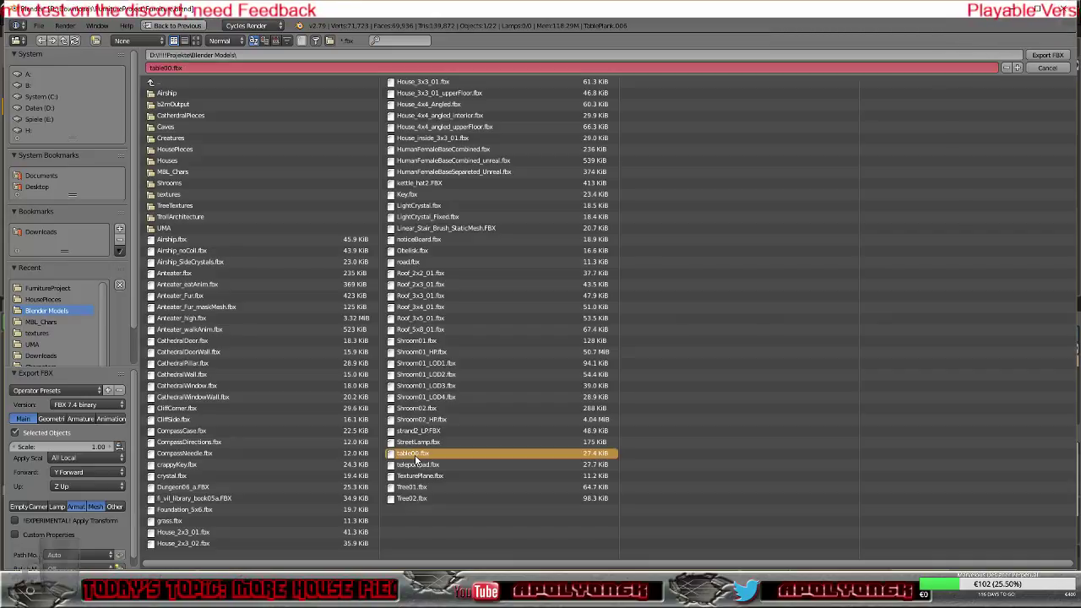
{"action": "left_click", "coordinate": [1046, 56]}
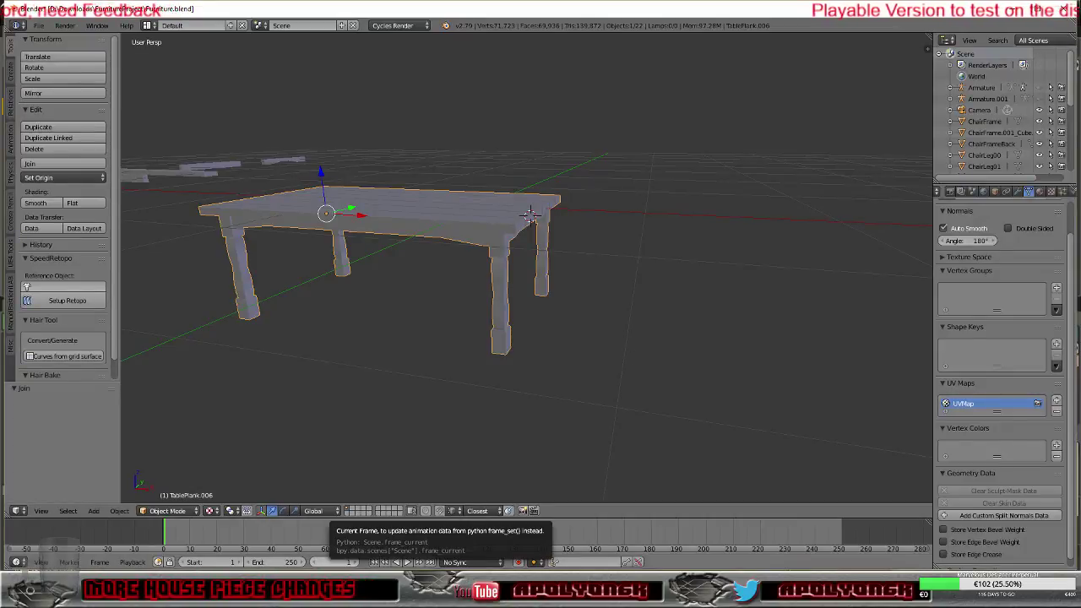
Step: Switch to Unreal Editor and reimport the table00 mesh in the Models/Furniture folder
{"action": "left_click", "coordinate": [155, 530]}
{"action": "left_click", "coordinate": [65, 483]}
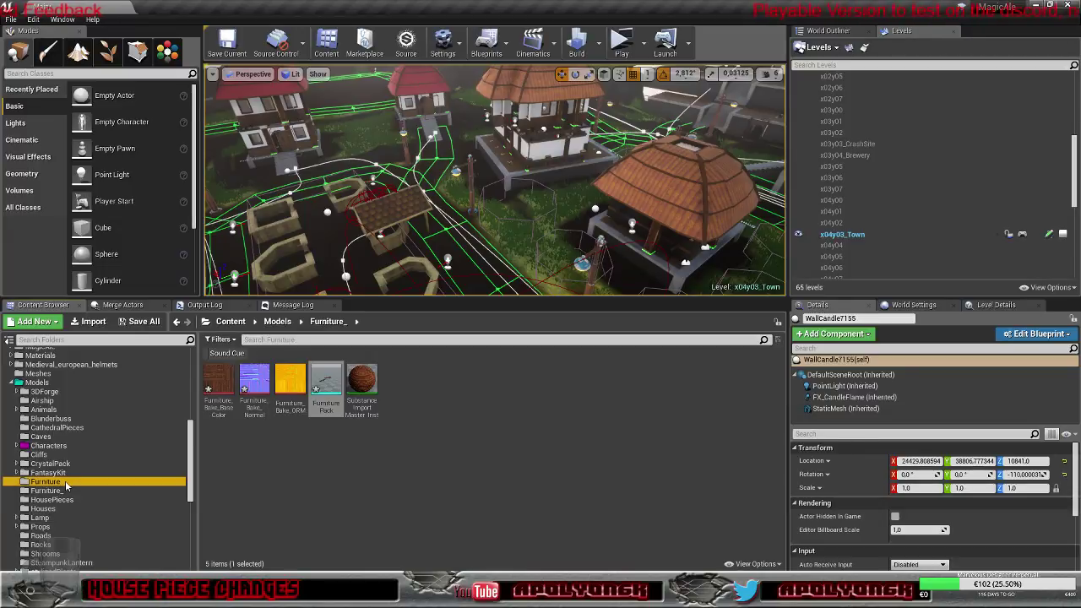
{"action": "right_click", "coordinate": [220, 385]}
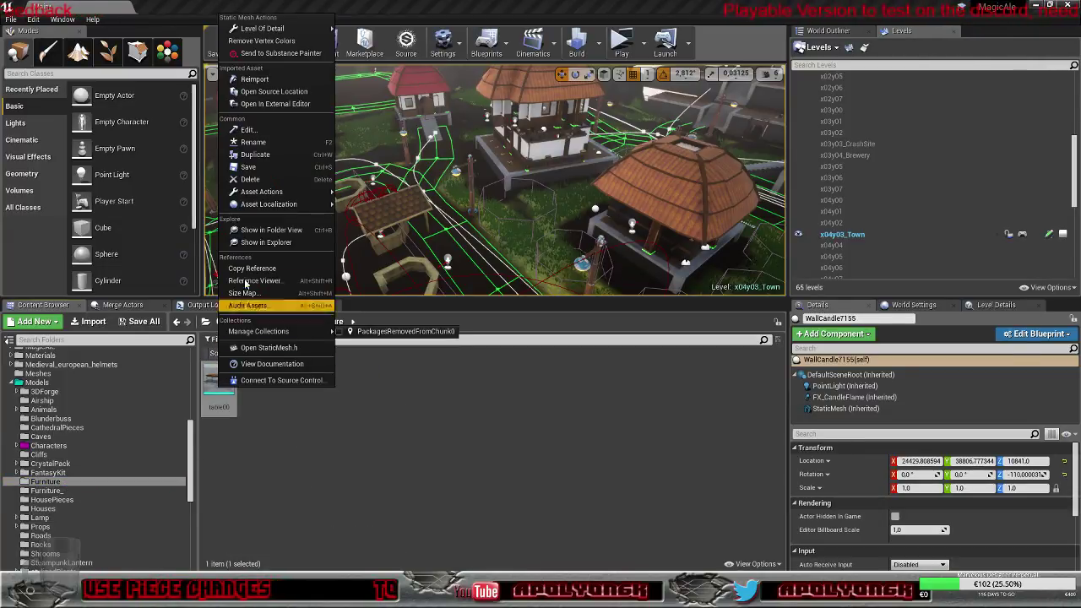
{"action": "left_click", "coordinate": [257, 80]}
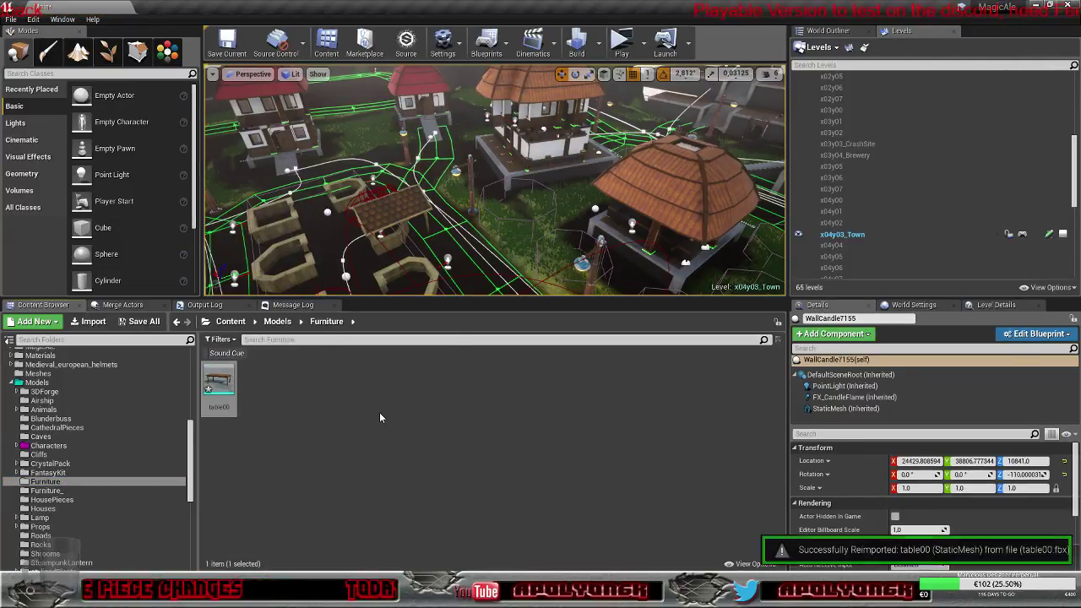
Step: Open the table00 mesh, assign the Substance Import Master_Inst material to Element 0, and inspect the textured planks
{"action": "double_click", "coordinate": [220, 382]}
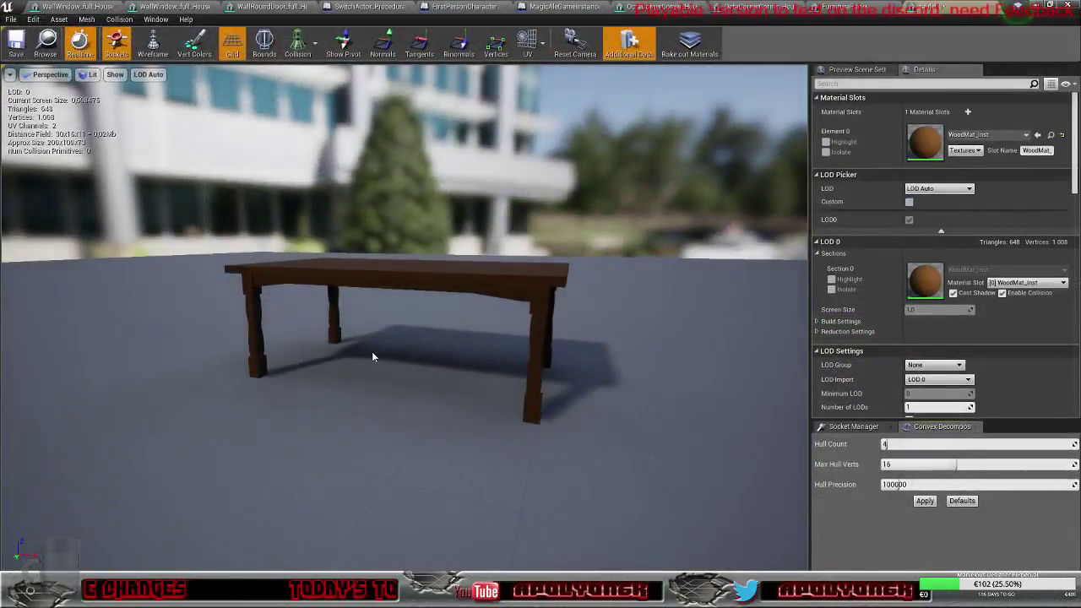
{"action": "scroll", "coordinate": [378, 352], "scroll_direction": "up", "scroll_amount": 5}
{"action": "scroll", "coordinate": [378, 352], "scroll_direction": "down", "scroll_amount": 5}
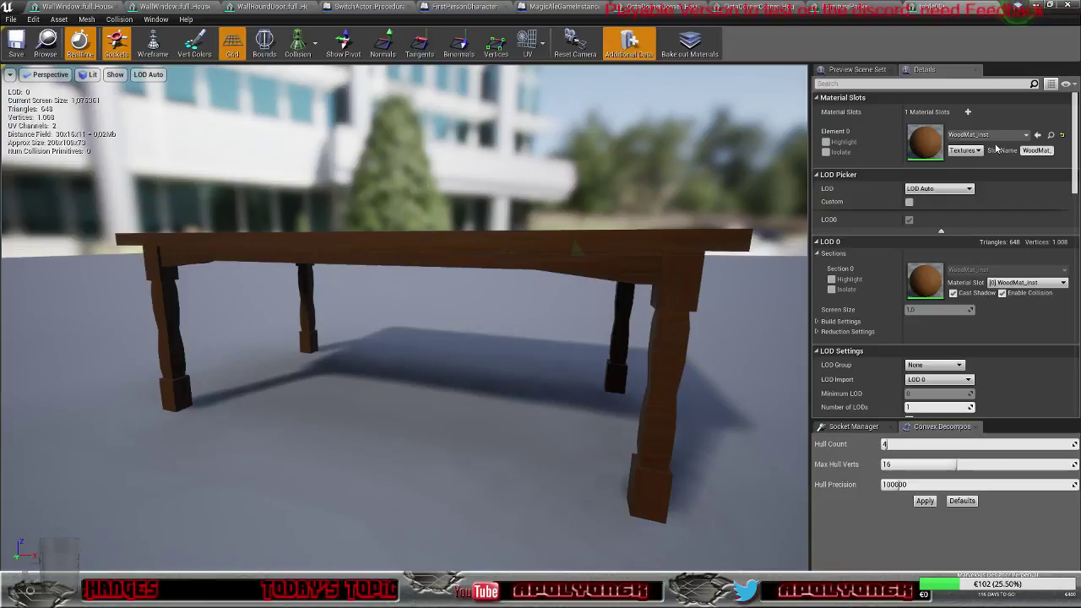
{"action": "left_click", "coordinate": [1048, 8]}
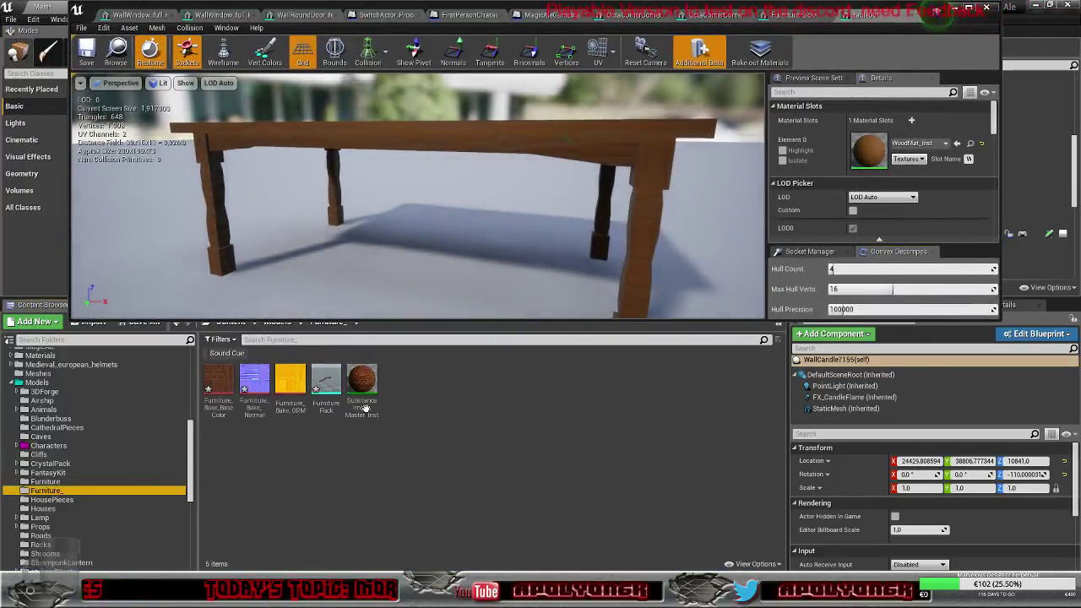
{"action": "left_click_drag", "start_coordinate": [363, 408], "coordinate": [868, 147]}
{"action": "left_click_drag", "start_coordinate": [458, 245], "coordinate": [384, 262]}
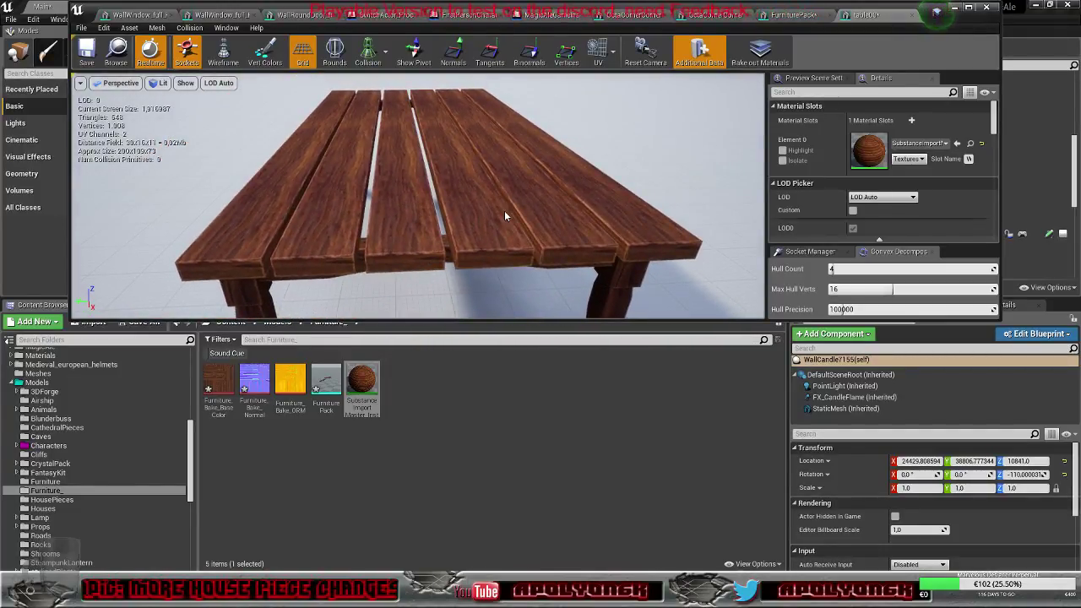
{"action": "left_click_drag", "start_coordinate": [523, 218], "coordinate": [422, 224]}
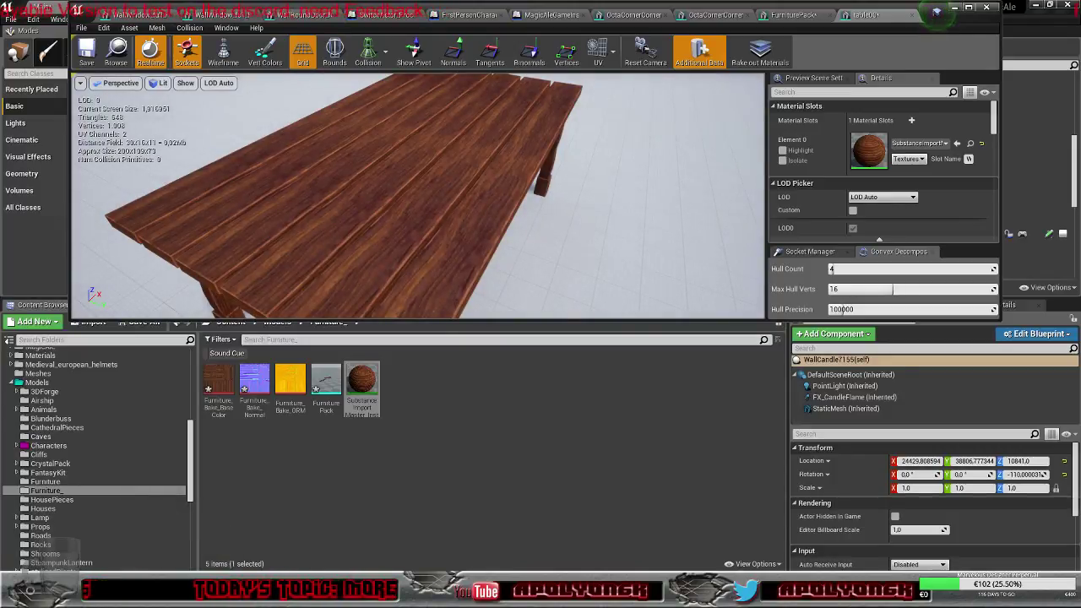
Step: Switch back to Blender and enter Edit Mode on the joined table, selecting the top face of an outer plank
{"action": "key", "text": "alt+Tab"}
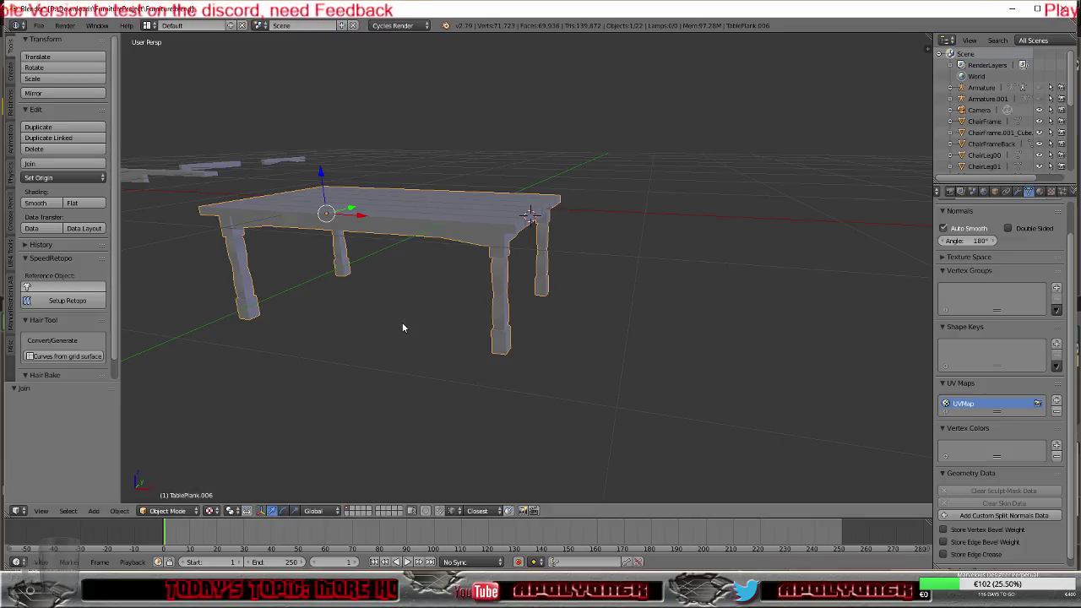
{"action": "middle_click_drag", "start_coordinate": [403, 323], "coordinate": [338, 359]}
{"action": "key", "text": "Tab"}
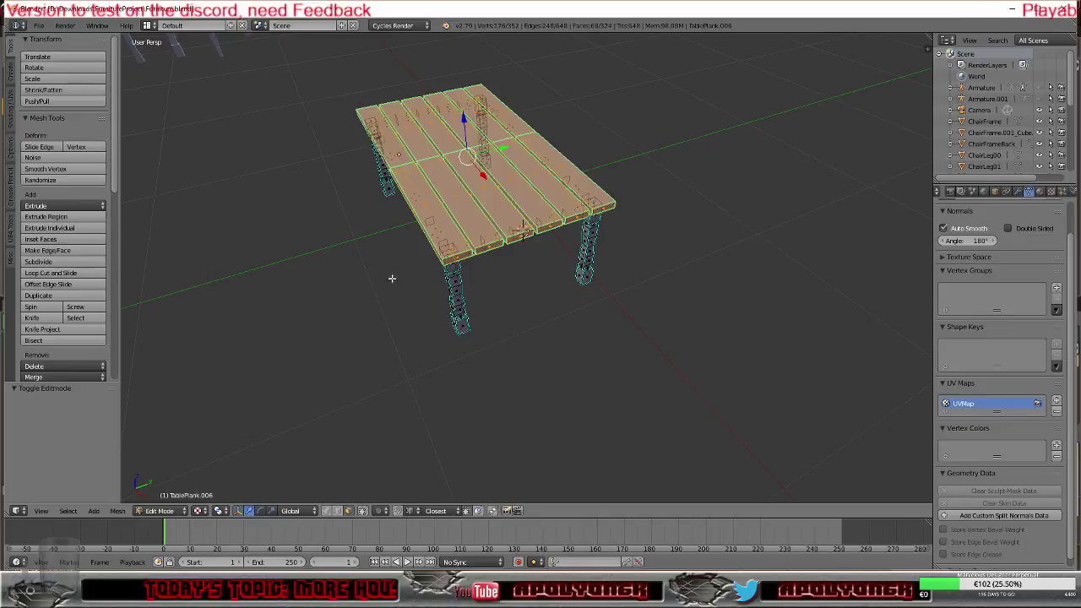
{"action": "right_click", "coordinate": [446, 232]}
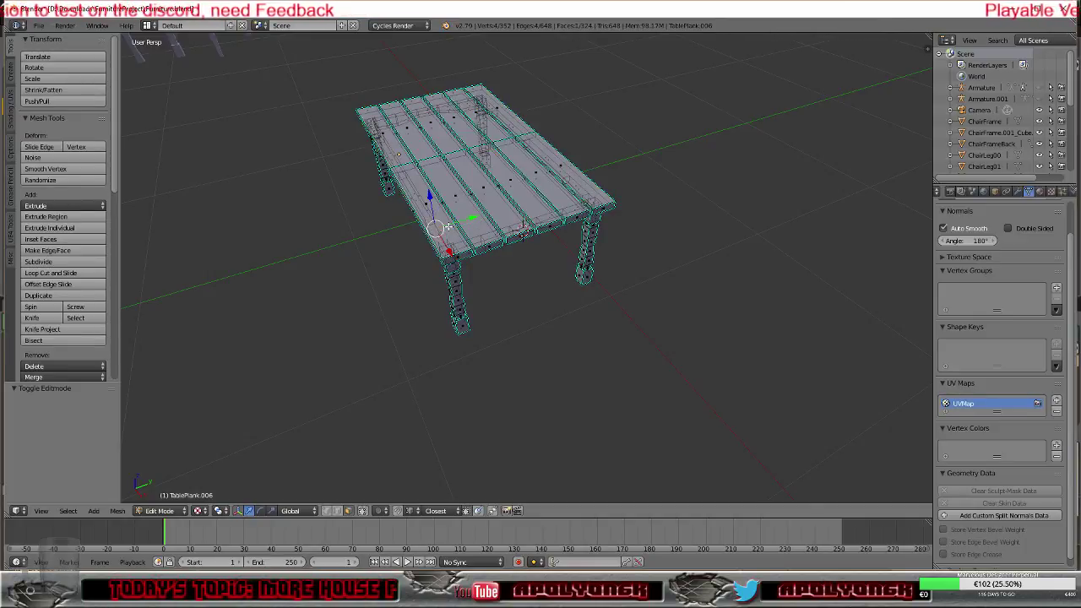
{"action": "scroll", "coordinate": [379, 299], "scroll_direction": "up", "scroll_amount": 5}
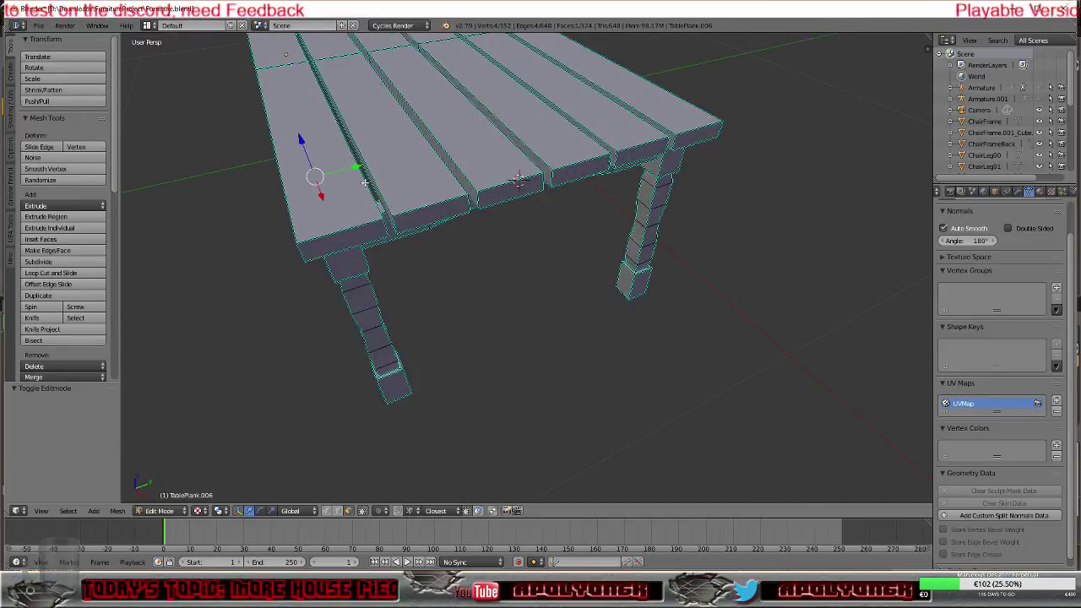
{"action": "scroll", "coordinate": [325, 148], "scroll_direction": "down", "scroll_amount": 4}
{"action": "middle_click_drag", "start_coordinate": [324, 149], "coordinate": [402, 150]}
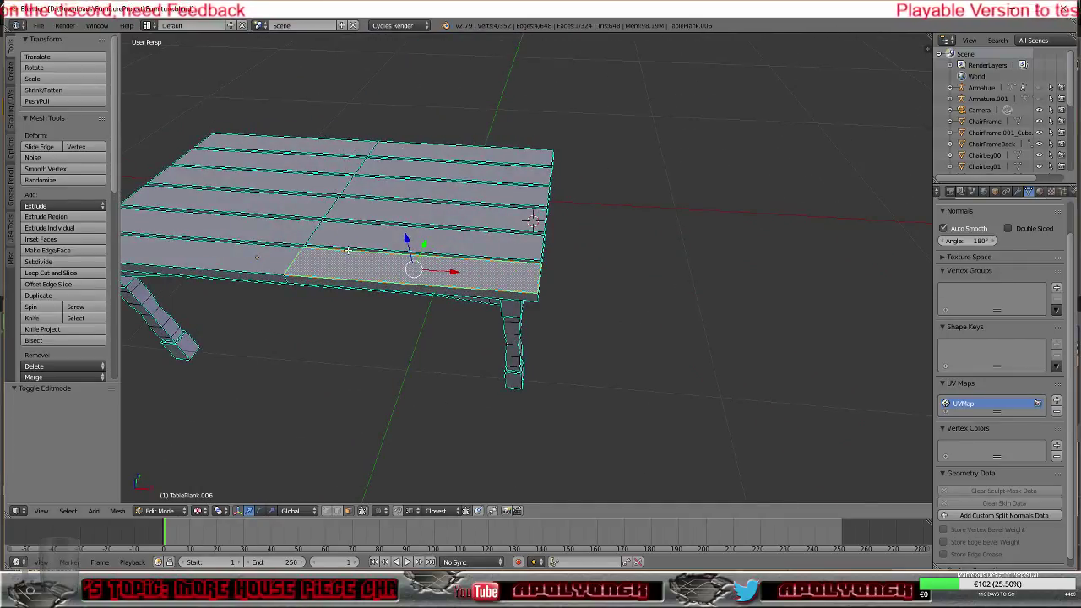
Step: Extend the selection to the whole outer plank with Select Linked delimited by Normal, and shift it 0.010 along Y
{"action": "key", "text": "l"}
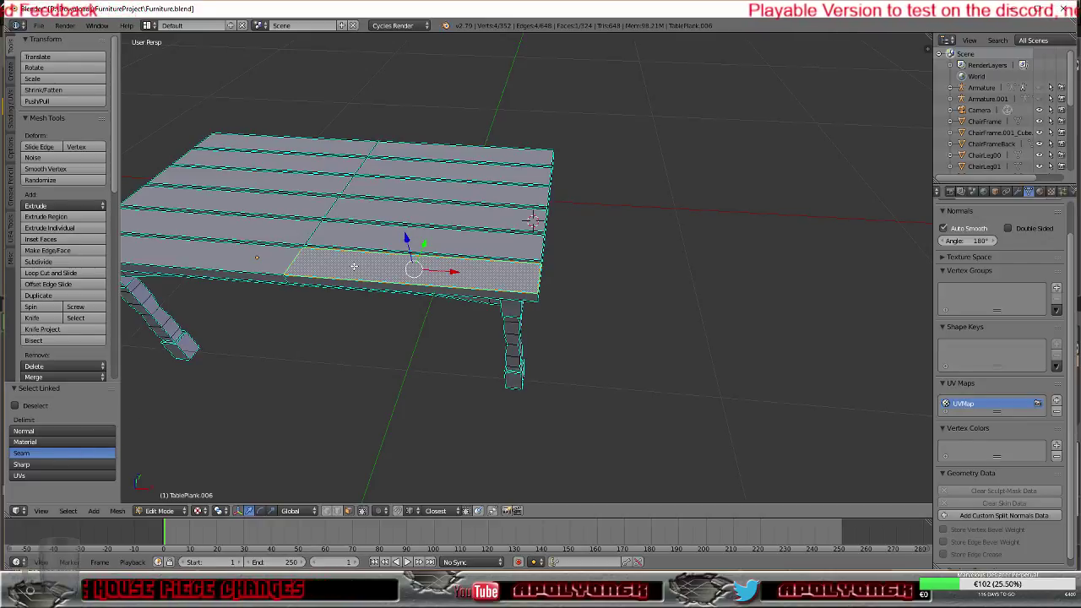
{"action": "left_click", "coordinate": [59, 431]}
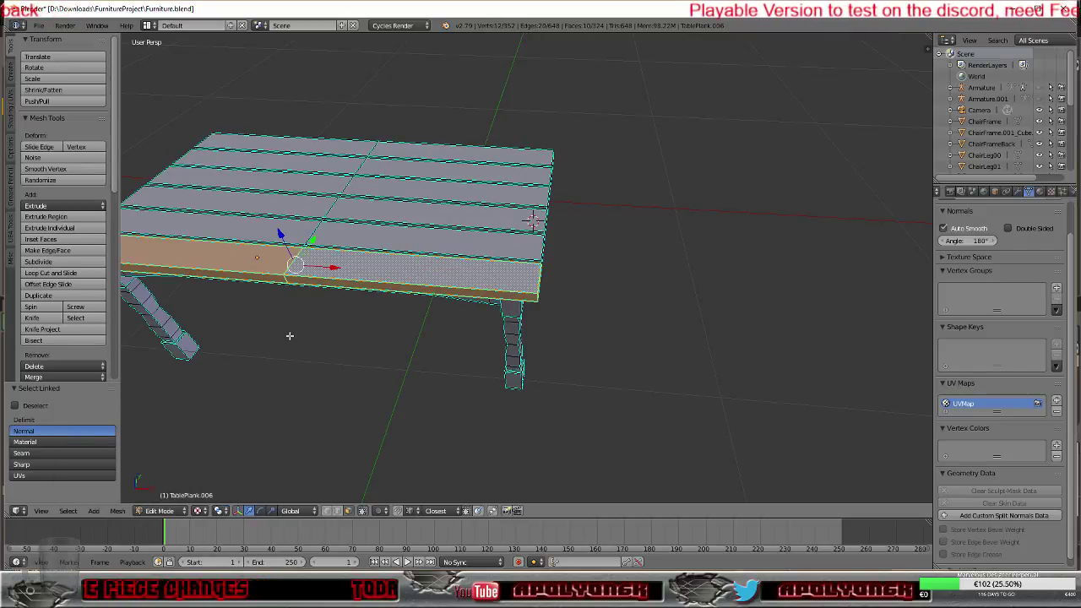
{"action": "scroll", "coordinate": [287, 336], "scroll_direction": "down", "scroll_amount": 3}
{"action": "middle_click_drag", "start_coordinate": [285, 336], "coordinate": [228, 377]}
{"action": "scroll", "coordinate": [280, 261], "scroll_direction": "up", "scroll_amount": 3}
{"action": "middle_click_drag", "start_coordinate": [279, 261], "coordinate": [210, 234]}
{"action": "left_click_drag", "start_coordinate": [462, 112], "coordinate": [464, 113]}
Step: Shift the second plank along Y, and move the third plank 0.021 along Y against the fourth
{"action": "right_click", "coordinate": [465, 161]}
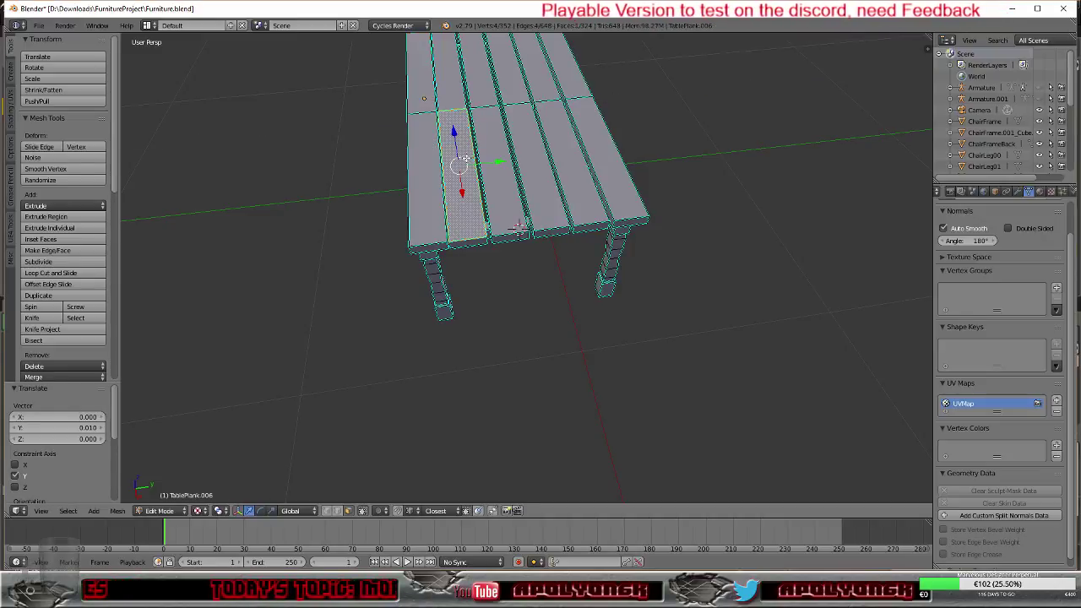
{"action": "key", "text": "l"}
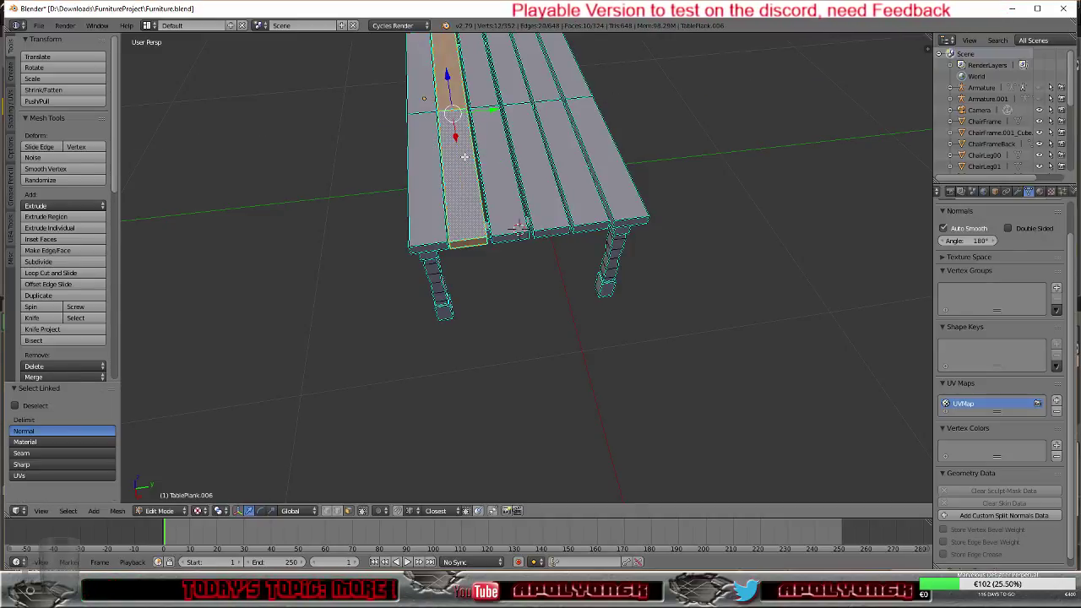
{"action": "left_click_drag", "start_coordinate": [493, 109], "coordinate": [494, 108]}
{"action": "right_click", "coordinate": [494, 133]}
{"action": "key", "text": "l"}
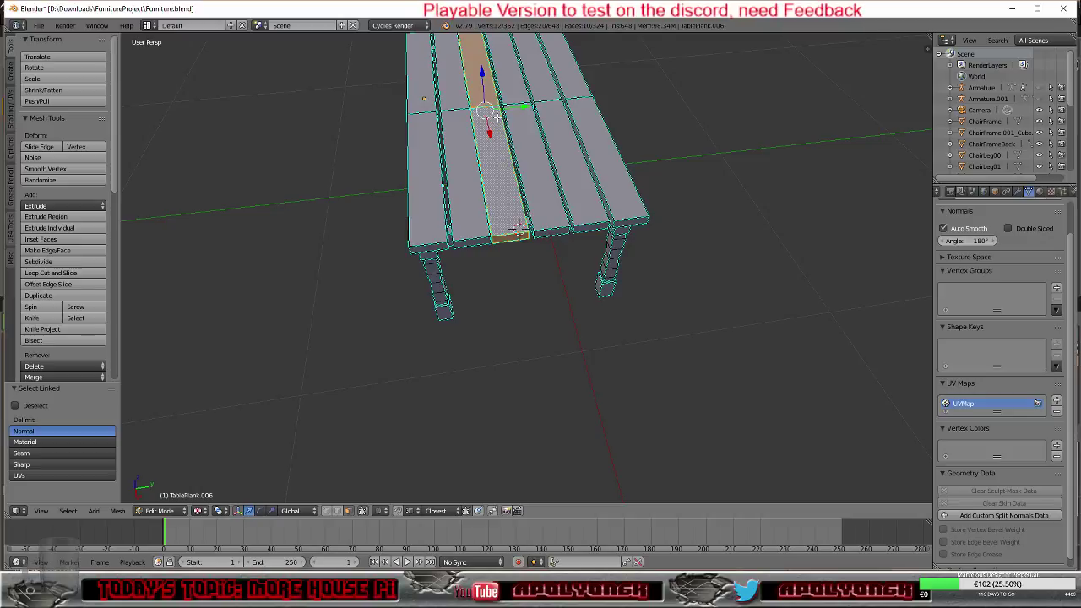
{"action": "left_click_drag", "start_coordinate": [524, 108], "coordinate": [526, 107]}
Step: Move the second plank along Y against the third, and close the outer first plank up to it
{"action": "right_click", "coordinate": [464, 139]}
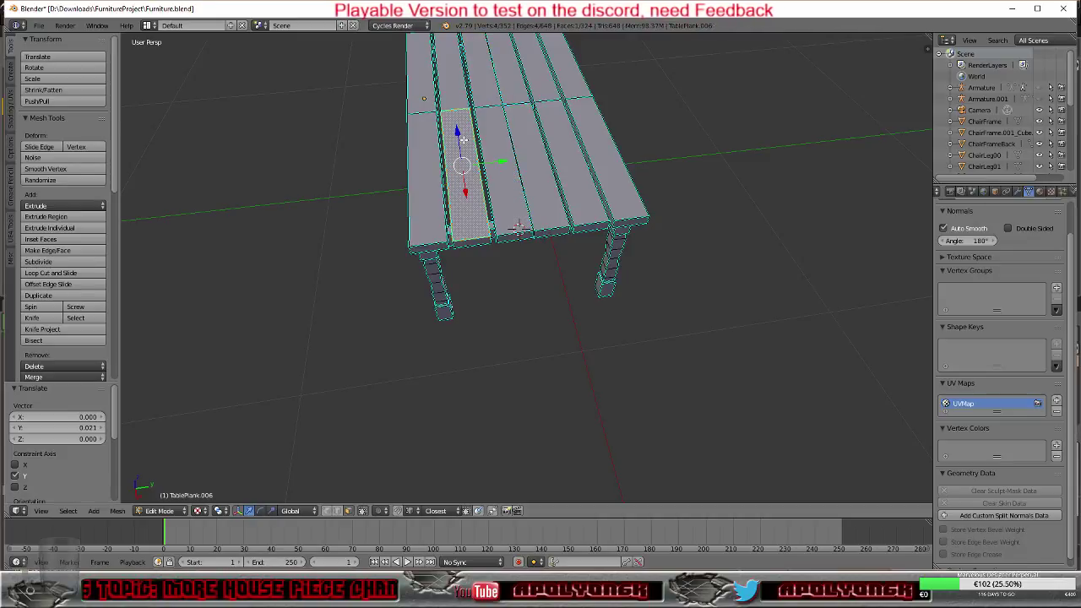
{"action": "key", "text": "ctrl+l"}
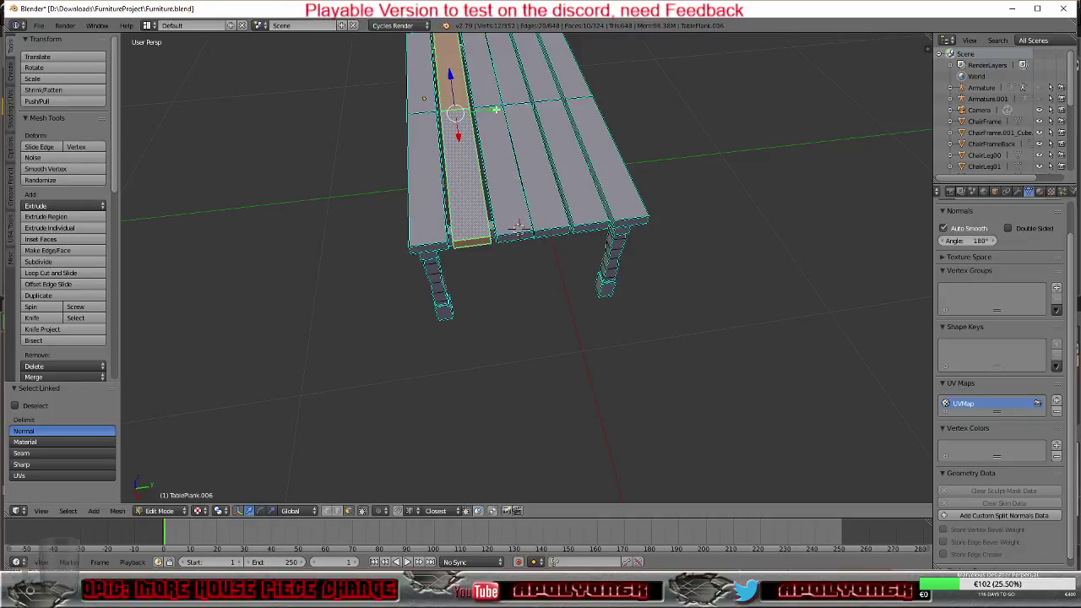
{"action": "key", "text": "g"}
{"action": "key", "text": "y"}
{"action": "left_click_drag", "start_coordinate": [501, 109], "coordinate": [472, 112]}
{"action": "right_click", "coordinate": [427, 132]}
{"action": "key", "text": "l"}
Step: Select the whole fifth plank and move it about -0.013 along Y against the fourth
{"action": "scroll", "coordinate": [507, 143], "scroll_direction": "up", "scroll_amount": 2}
{"action": "middle_click_drag", "start_coordinate": [508, 143], "coordinate": [484, 127]}
{"action": "right_click", "coordinate": [612, 122]}
{"action": "key", "text": "l"}
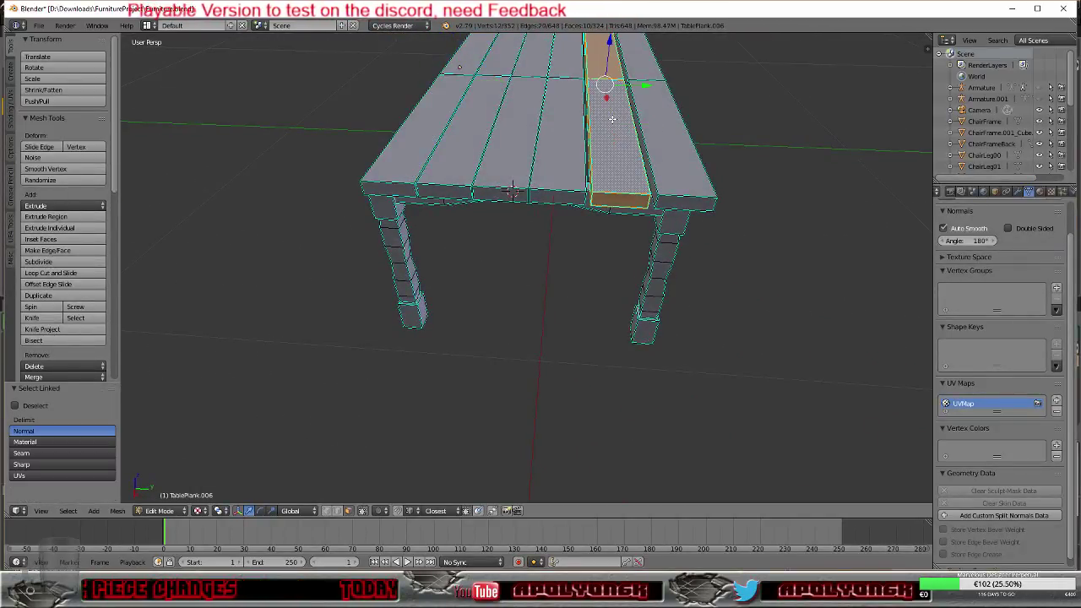
{"action": "key", "text": "g"}
{"action": "key", "text": "y"}
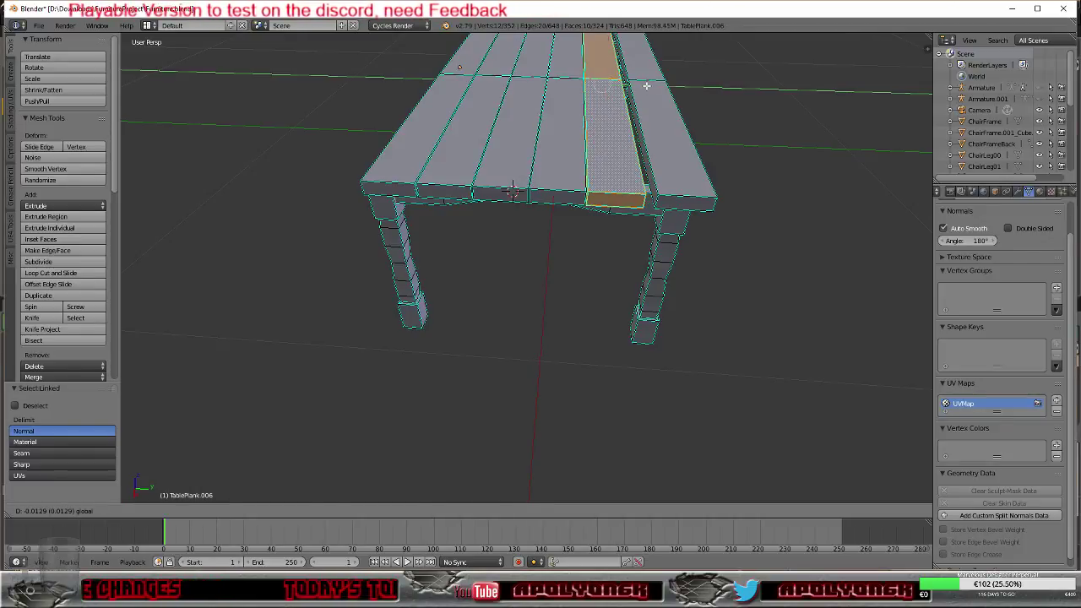
{"action": "left_click", "coordinate": [646, 85]}
Step: Select the whole sixth, outermost plank and move it about -0.028 along Y against the fifth
{"action": "right_click", "coordinate": [666, 125]}
{"action": "key", "text": "l"}
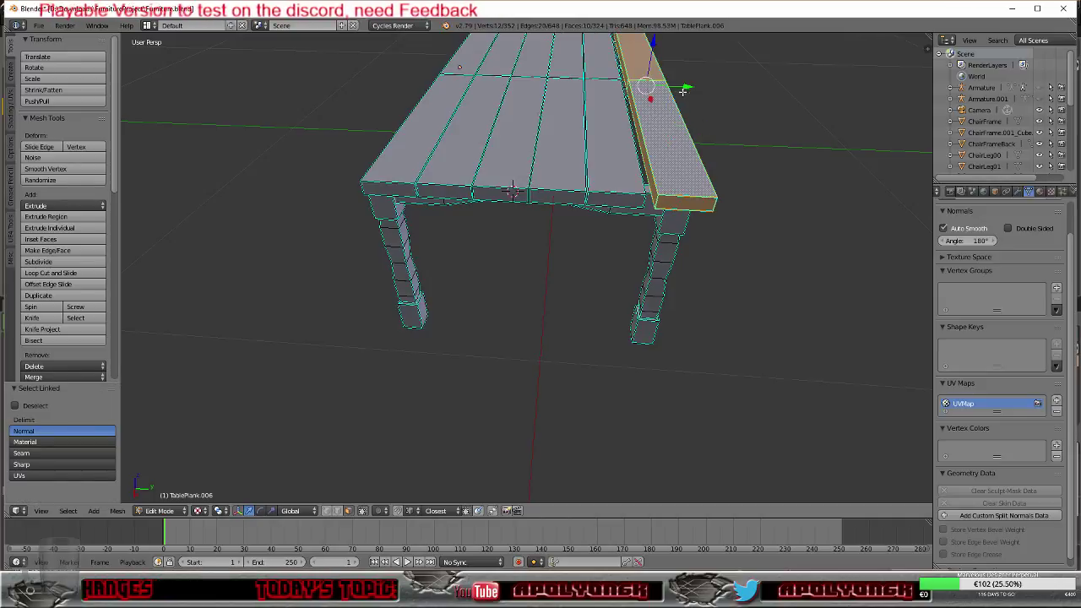
{"action": "key", "text": "g"}
{"action": "key", "text": "y"}
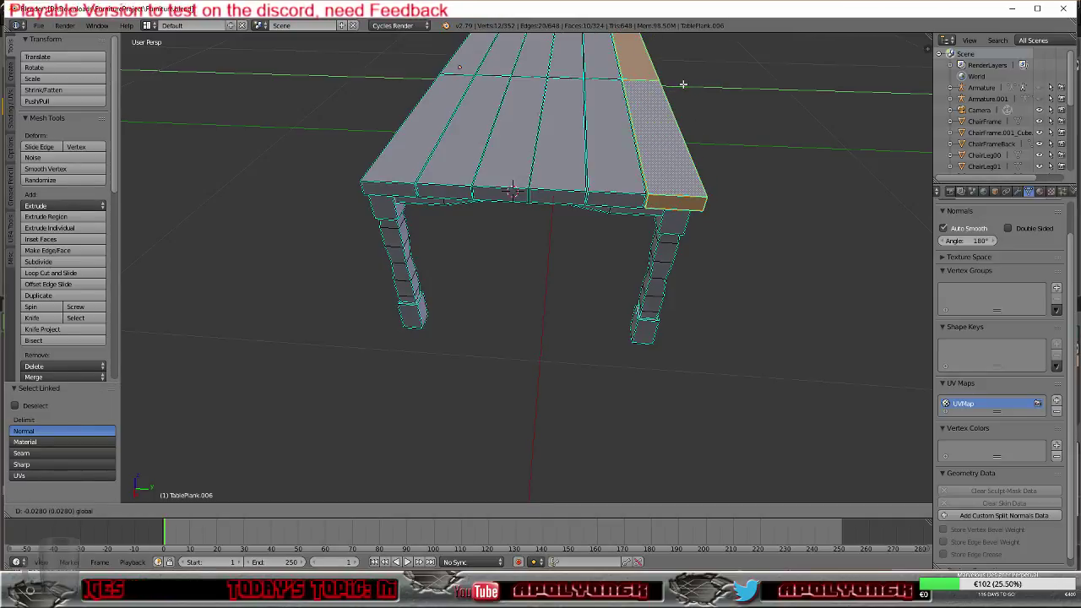
{"action": "left_click", "coordinate": [682, 113]}
Step: Select all six tabletop planks together and shift them -0.013 along Y to centre them over the frame
{"action": "middle_click_drag", "start_coordinate": [682, 113], "coordinate": [614, 154]}
{"action": "right_click", "coordinate": [605, 166], "text": "shift"}
{"action": "key", "text": "l"}
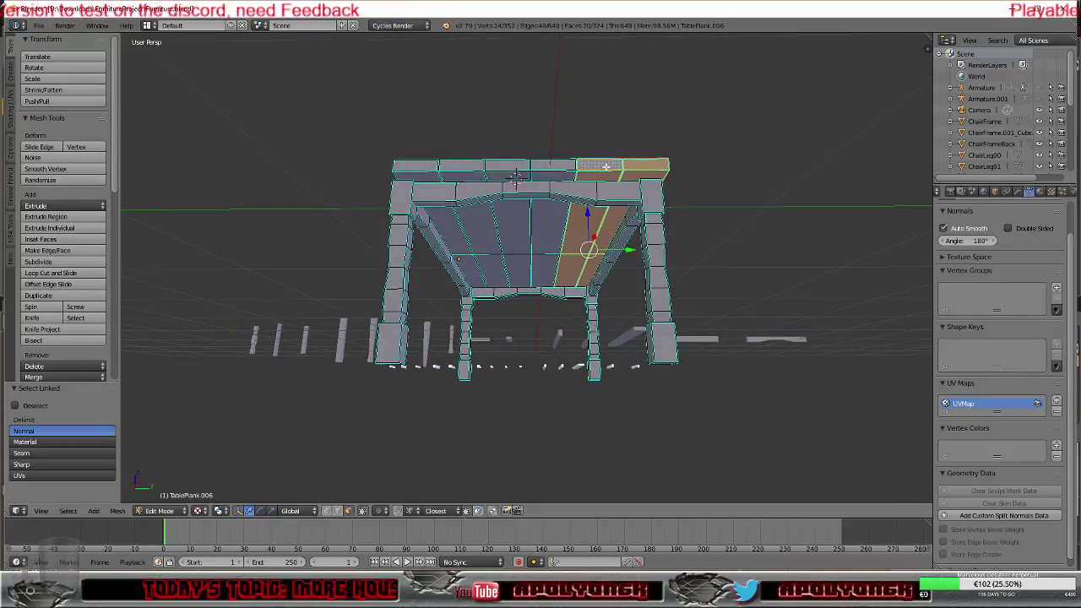
{"action": "right_click", "coordinate": [553, 165], "text": "shift"}
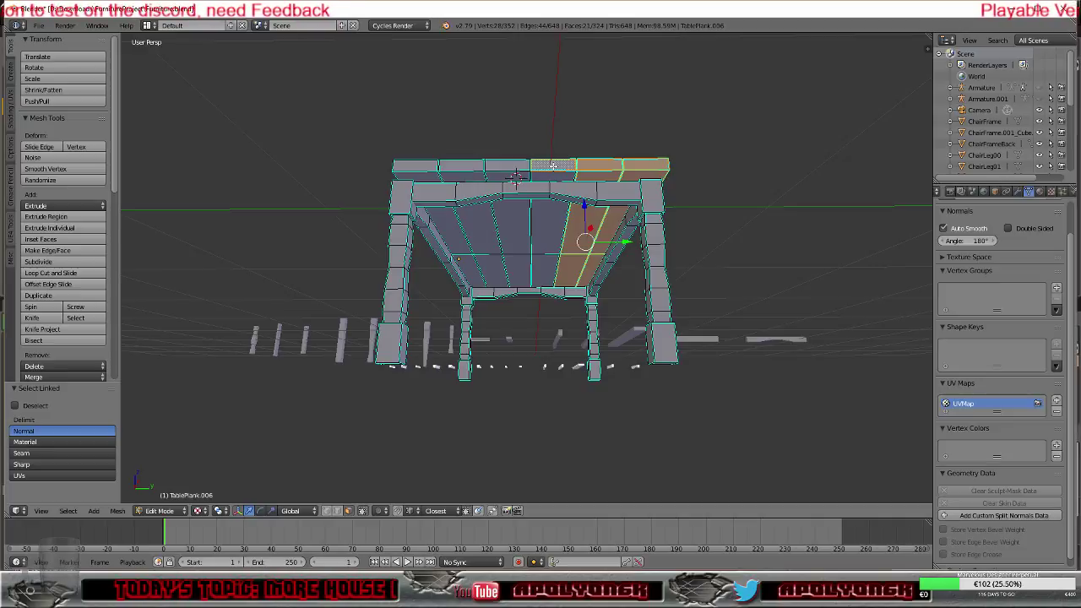
{"action": "key", "text": "l"}
{"action": "right_click", "coordinate": [511, 168], "text": "shift"}
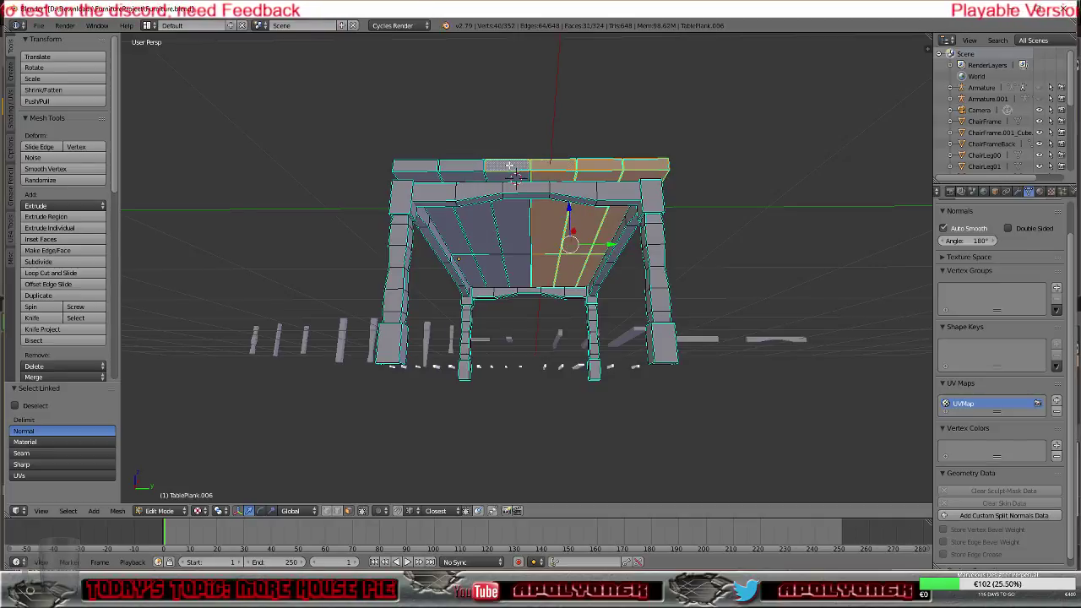
{"action": "key", "text": "l"}
{"action": "right_click", "coordinate": [463, 164], "text": "shift"}
{"action": "key", "text": "l"}
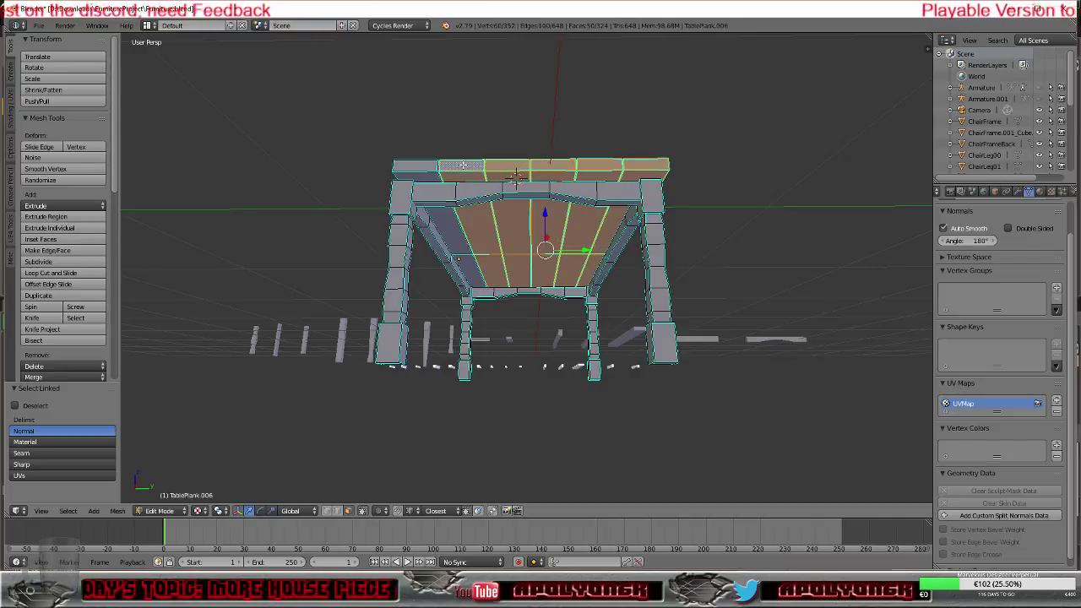
{"action": "right_click", "coordinate": [420, 164], "text": "shift"}
{"action": "key", "text": "l"}
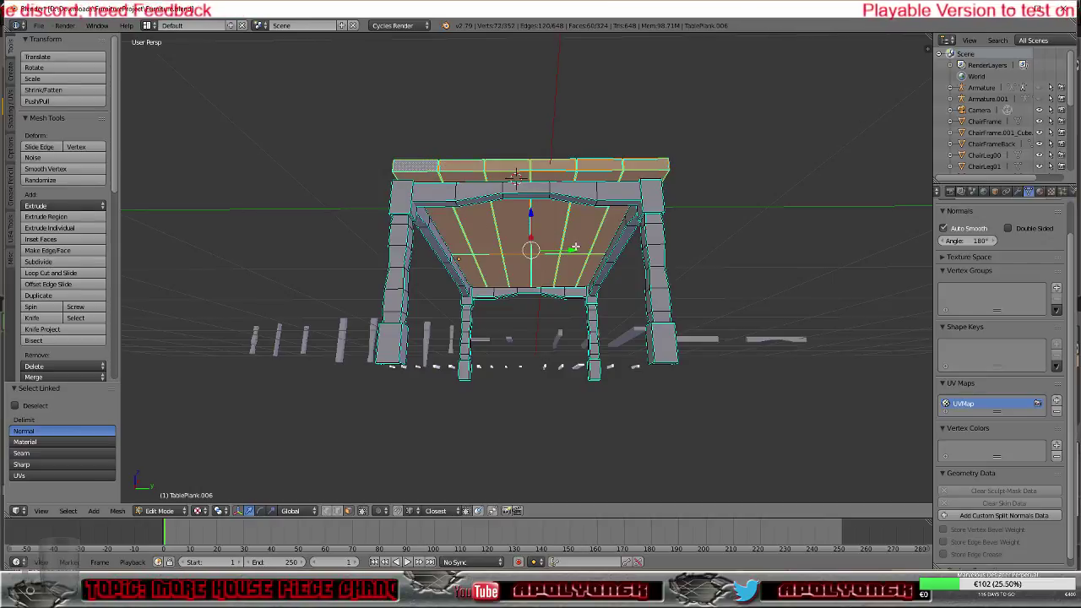
{"action": "key", "text": "g"}
{"action": "key", "text": "y"}
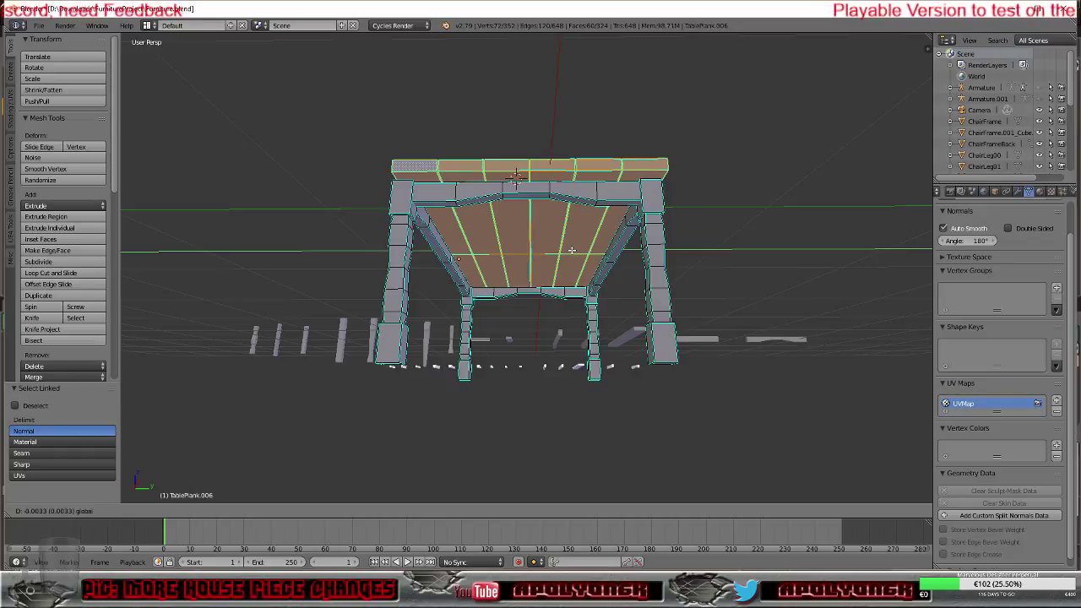
{"action": "left_click", "coordinate": [571, 250]}
{"action": "mouse_move", "coordinate": [570, 250]}
{"action": "middle_mouse_down"}
{"action": "mouse_move", "coordinate": [494, 302]}
{"action": "mouse_move", "coordinate": [449, 295]}
{"action": "mouse_move", "coordinate": [456, 333]}
{"action": "mouse_move", "coordinate": [492, 358]}
{"action": "mouse_move", "coordinate": [600, 360]}
{"action": "mouse_move", "coordinate": [693, 290]}
{"action": "mouse_move", "coordinate": [707, 253]}
{"action": "mouse_move", "coordinate": [663, 212]}
{"action": "mouse_move", "coordinate": [538, 229]}
{"action": "mouse_move", "coordinate": [571, 357]}
{"action": "mouse_move", "coordinate": [700, 393]}
{"action": "mouse_move", "coordinate": [779, 398]}
{"action": "mouse_move", "coordinate": [825, 374]}
{"action": "mouse_move", "coordinate": [835, 307]}
{"action": "mouse_move", "coordinate": [818, 301]}
{"action": "mouse_move", "coordinate": [724, 321]}
{"action": "mouse_move", "coordinate": [567, 310]}
{"action": "mouse_move", "coordinate": [560, 292]}
{"action": "mouse_move", "coordinate": [581, 268]}
{"action": "mouse_move", "coordinate": [561, 292]}
{"action": "mouse_move", "coordinate": [504, 284]}
{"action": "mouse_move", "coordinate": [512, 253]}
{"action": "mouse_move", "coordinate": [546, 243]}
{"action": "mouse_move", "coordinate": [573, 241]}
{"action": "mouse_move", "coordinate": [582, 265]}
{"action": "middle_mouse_up"}
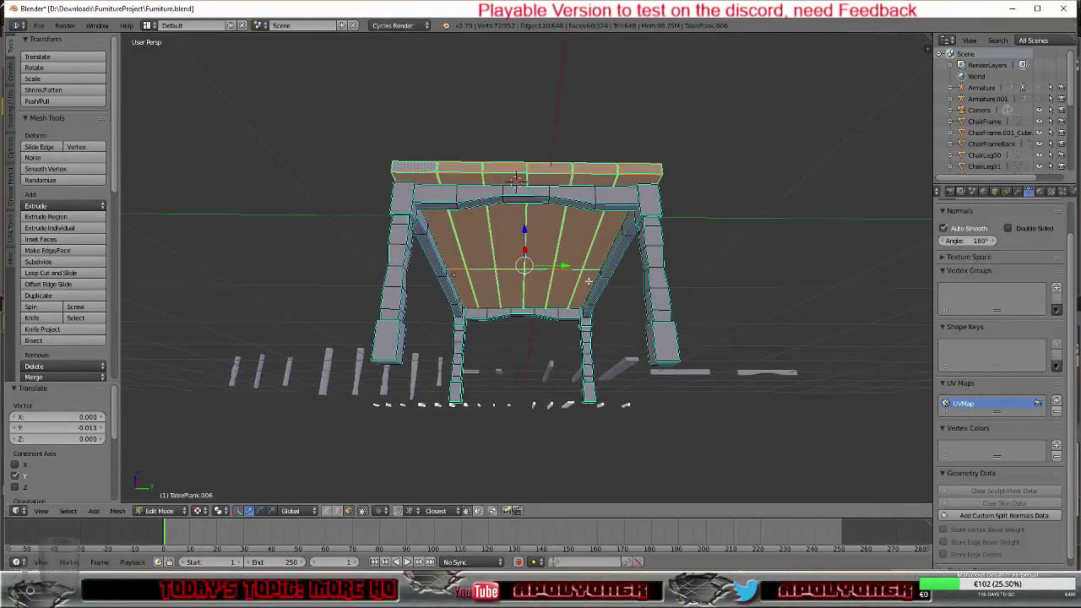
Step: Select both legs and the long rail on the +Y side of the table and move them about -0.044 along Y
{"action": "right_click", "coordinate": [586, 339]}
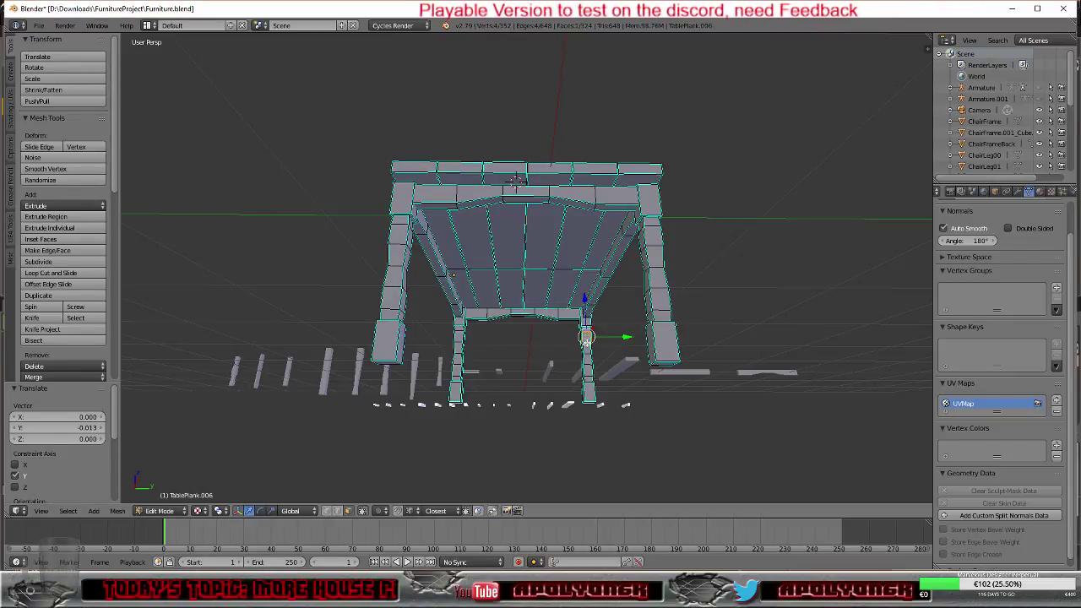
{"action": "key", "text": "l"}
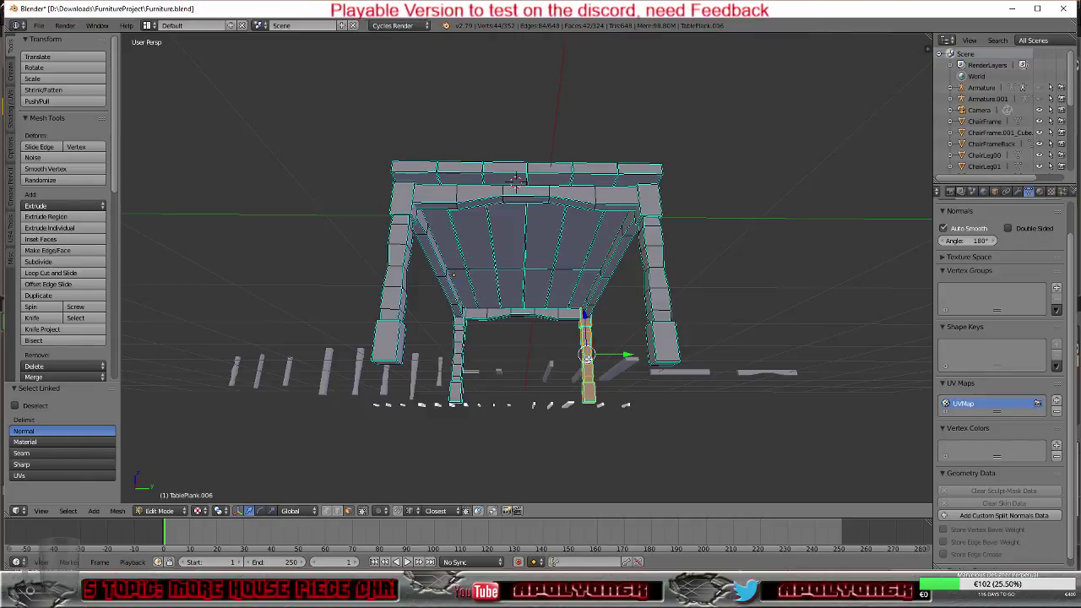
{"action": "scroll", "coordinate": [626, 342], "scroll_direction": "up", "scroll_amount": 3}
{"action": "middle_click_drag", "start_coordinate": [660, 353], "coordinate": [673, 378]}
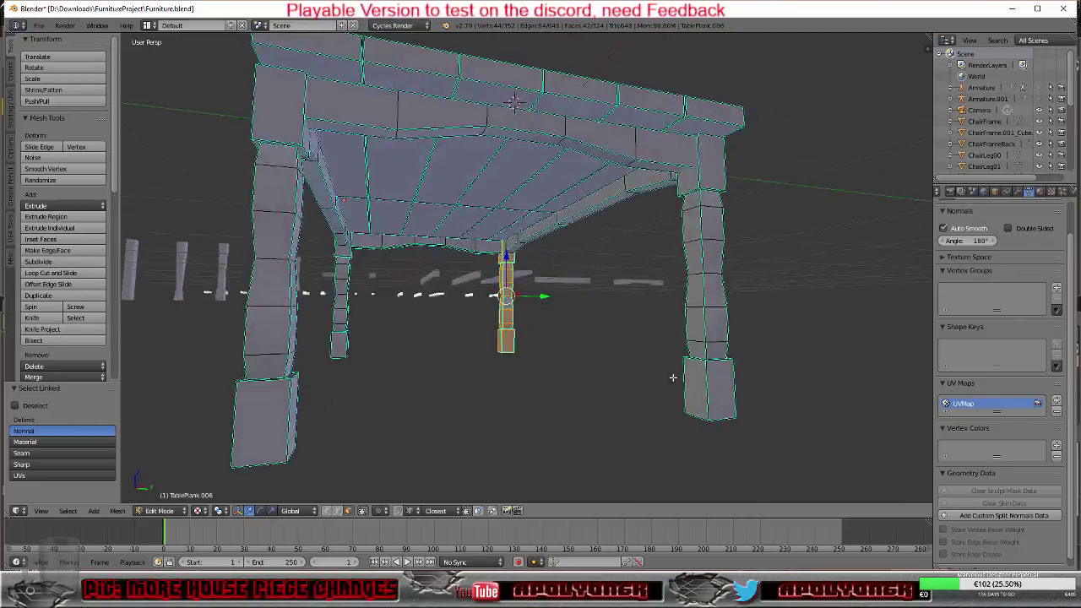
{"action": "right_click", "coordinate": [577, 213], "text": "shift"}
{"action": "key", "text": "l"}
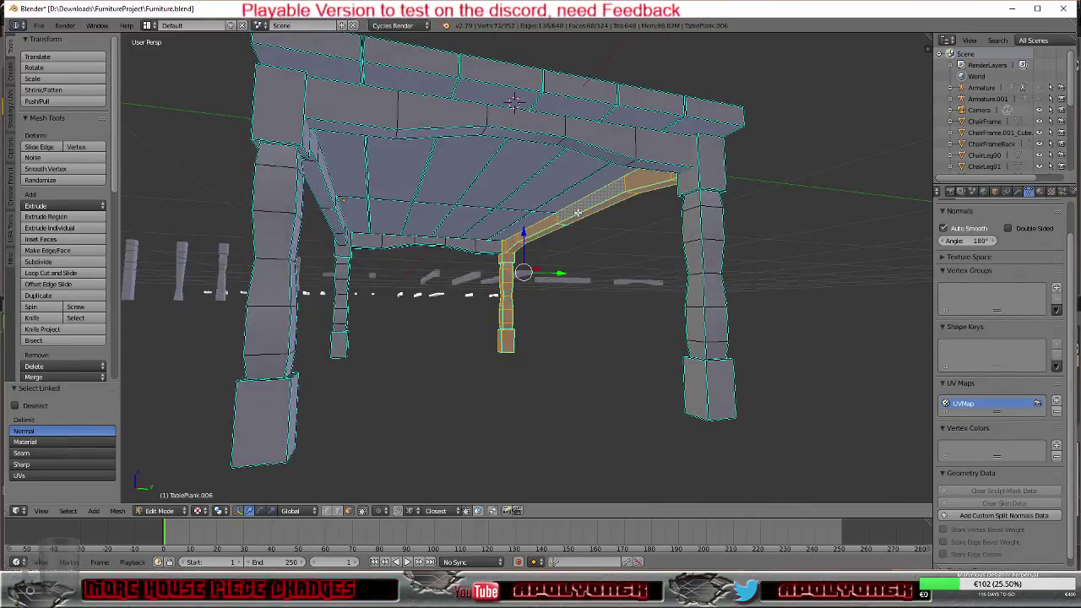
{"action": "right_click", "coordinate": [696, 253], "text": "shift"}
{"action": "key", "text": "l"}
{"action": "middle_click_drag", "start_coordinate": [610, 333], "coordinate": [599, 314]}
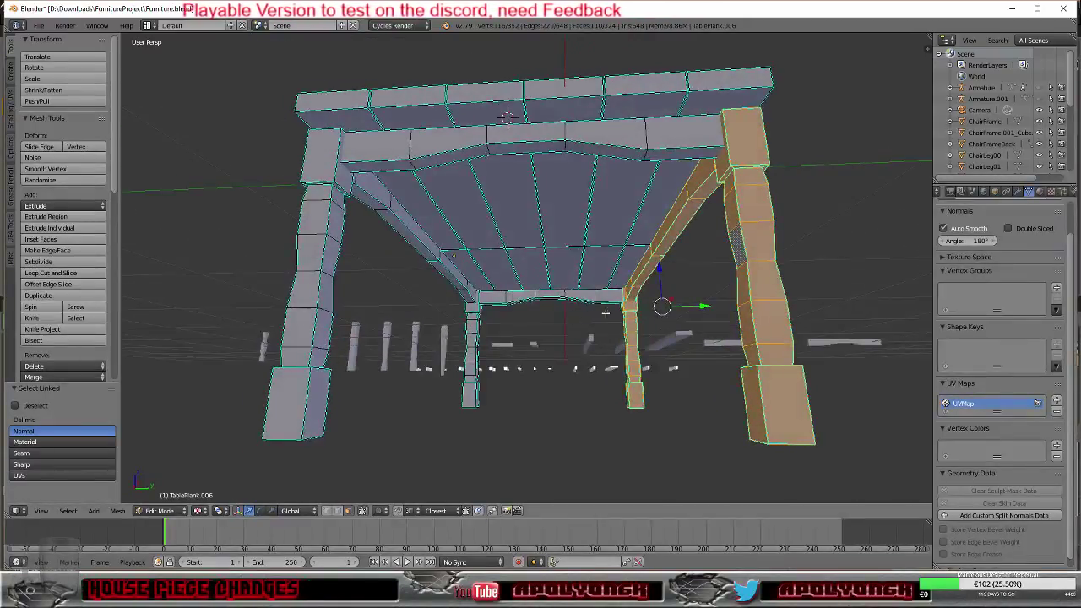
{"action": "left_click_drag", "start_coordinate": [704, 306], "coordinate": [693, 305]}
{"action": "middle_click_drag", "start_coordinate": [692, 305], "coordinate": [718, 309]}
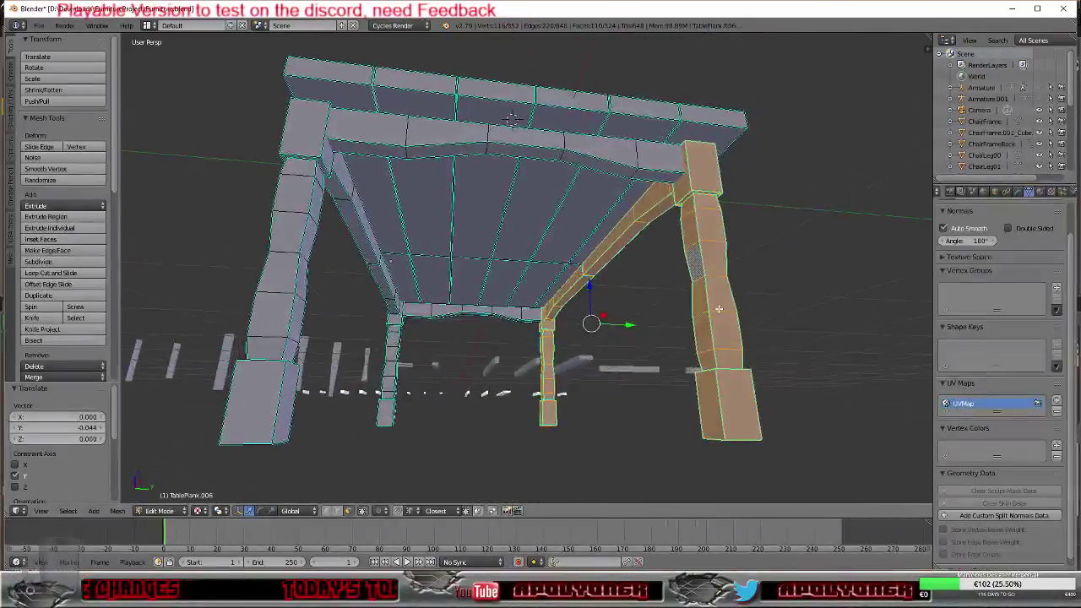
Step: Select both legs and the long rail on the opposite side, move them about 0.044 along Y, and leave Edit Mode
{"action": "right_click", "coordinate": [390, 372]}
{"action": "key", "text": "l"}
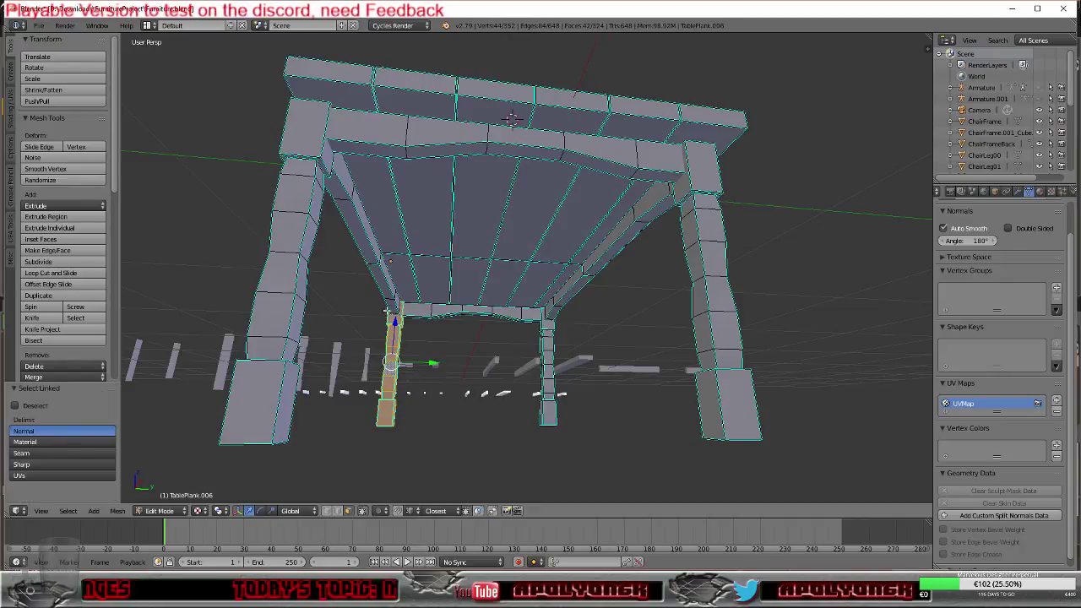
{"action": "right_click", "coordinate": [370, 260], "text": "shift"}
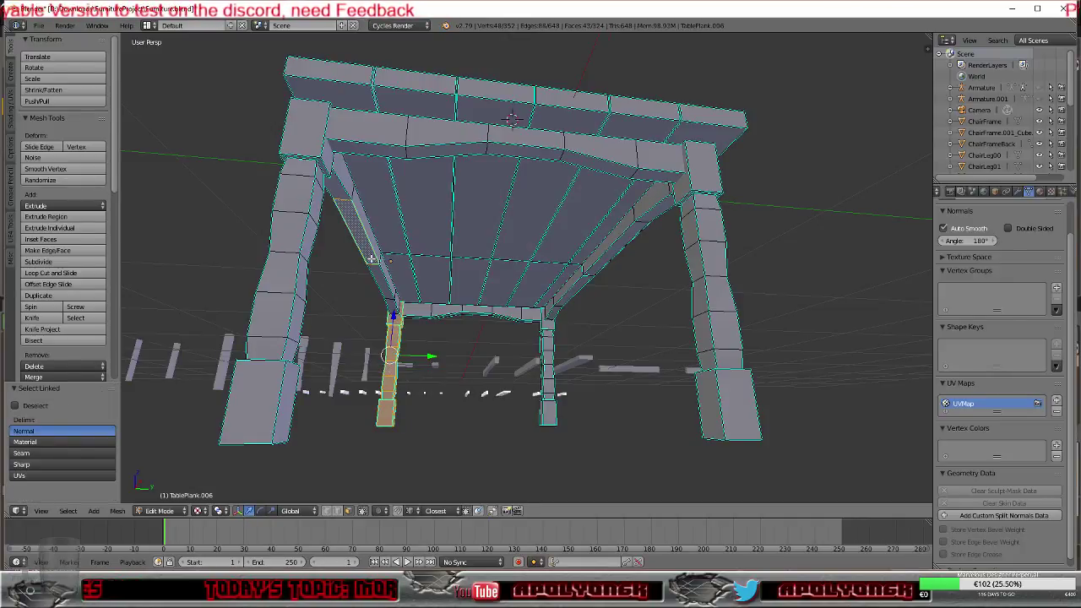
{"action": "key", "text": "l"}
{"action": "right_click", "coordinate": [294, 236], "text": "shift"}
{"action": "key", "text": "l"}
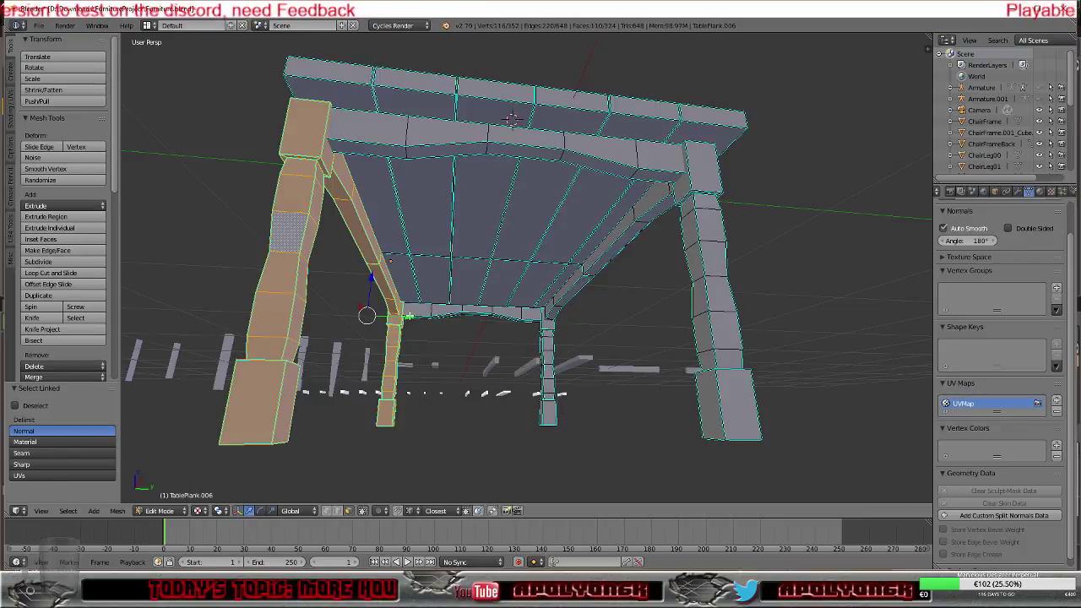
{"action": "key", "text": "g"}
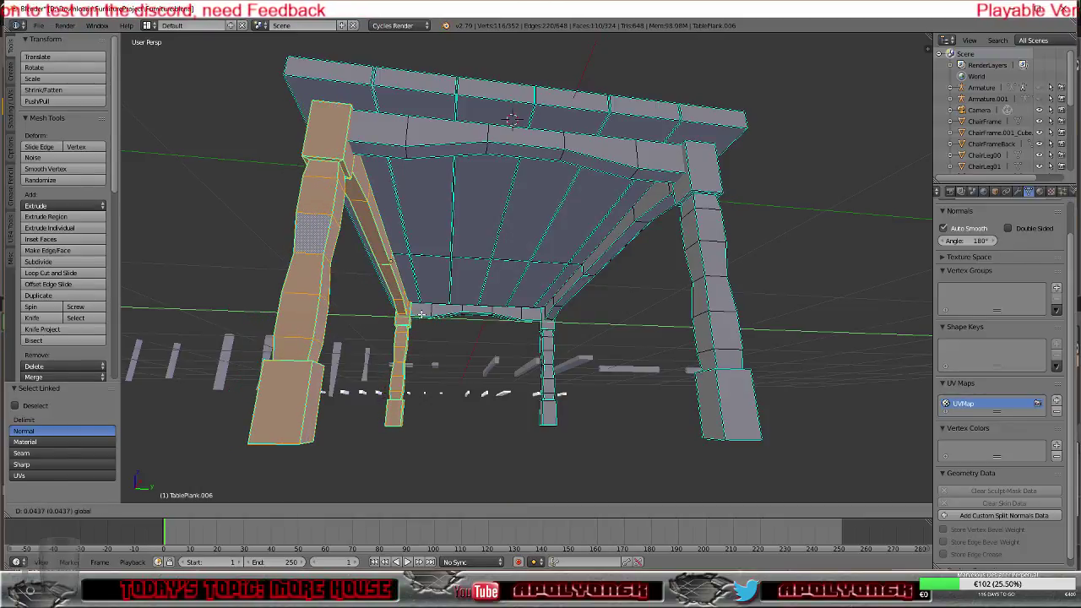
{"action": "left_click", "coordinate": [422, 314]}
{"action": "middle_click_drag", "start_coordinate": [422, 313], "coordinate": [444, 349]}
{"action": "key", "text": "Tab"}
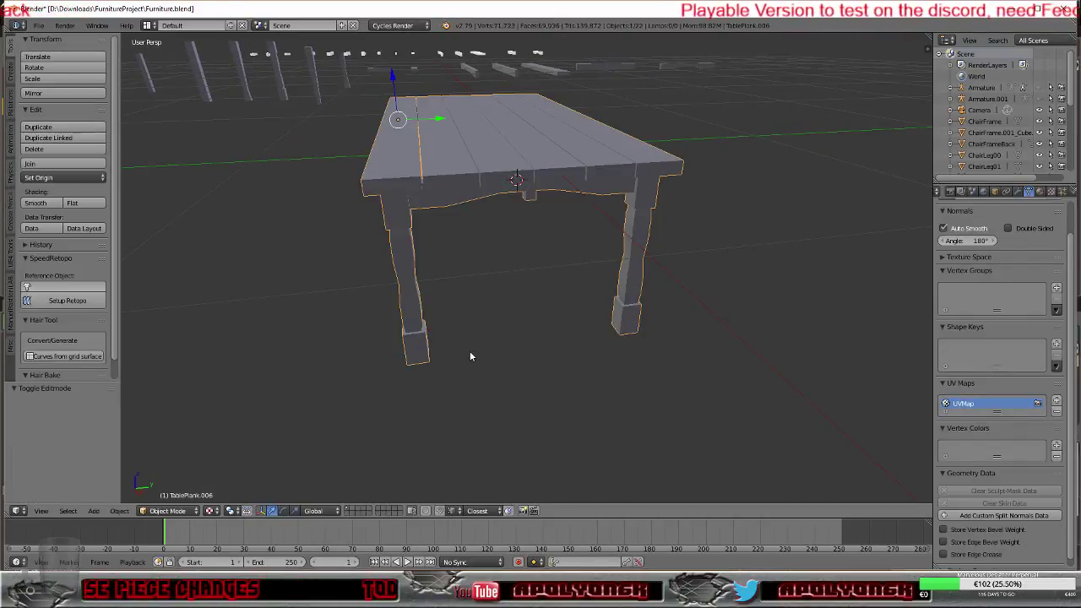
Step: In Edit Mode, extend the selection with an end rail, the other long rail and the two remaining legs
{"action": "middle_click_drag", "start_coordinate": [476, 211], "coordinate": [751, 280]}
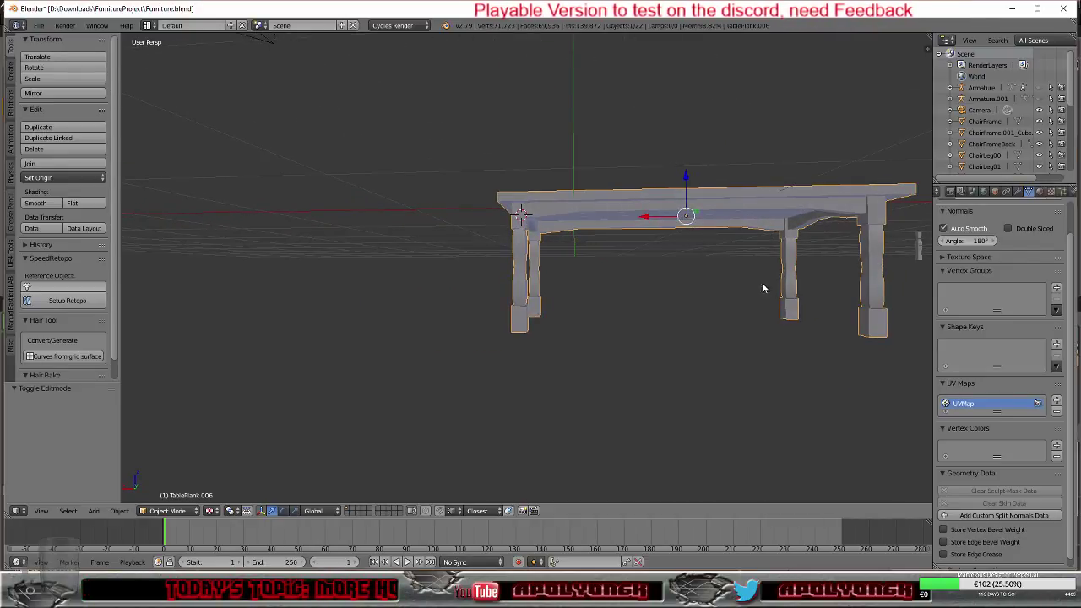
{"action": "key", "text": "Tab"}
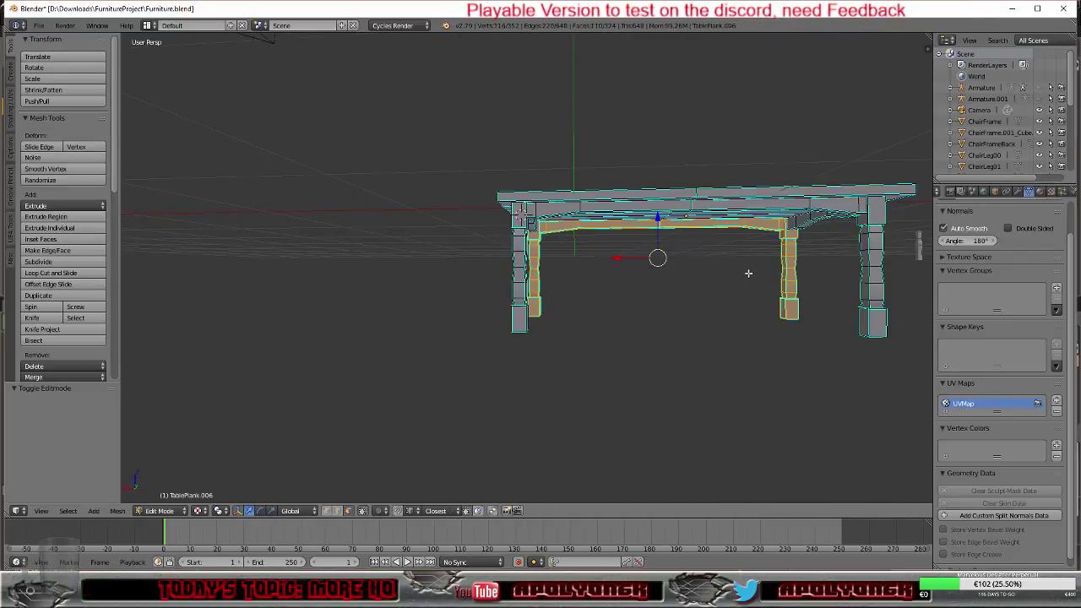
{"action": "right_click", "coordinate": [801, 221], "text": "shift"}
{"action": "key", "text": "l"}
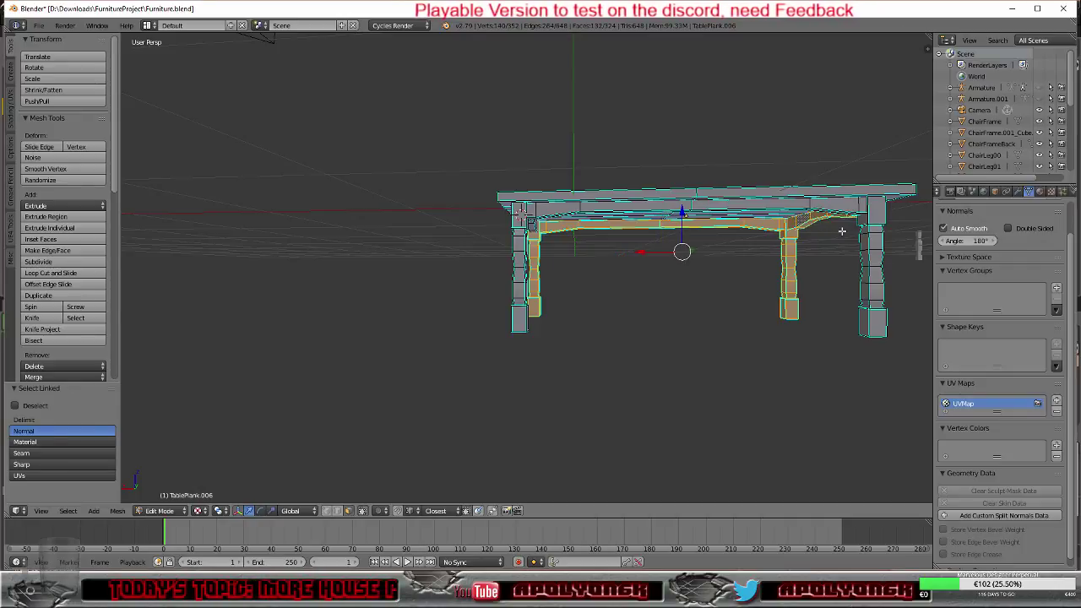
{"action": "right_click", "coordinate": [842, 201], "text": "shift"}
{"action": "key", "text": "l"}
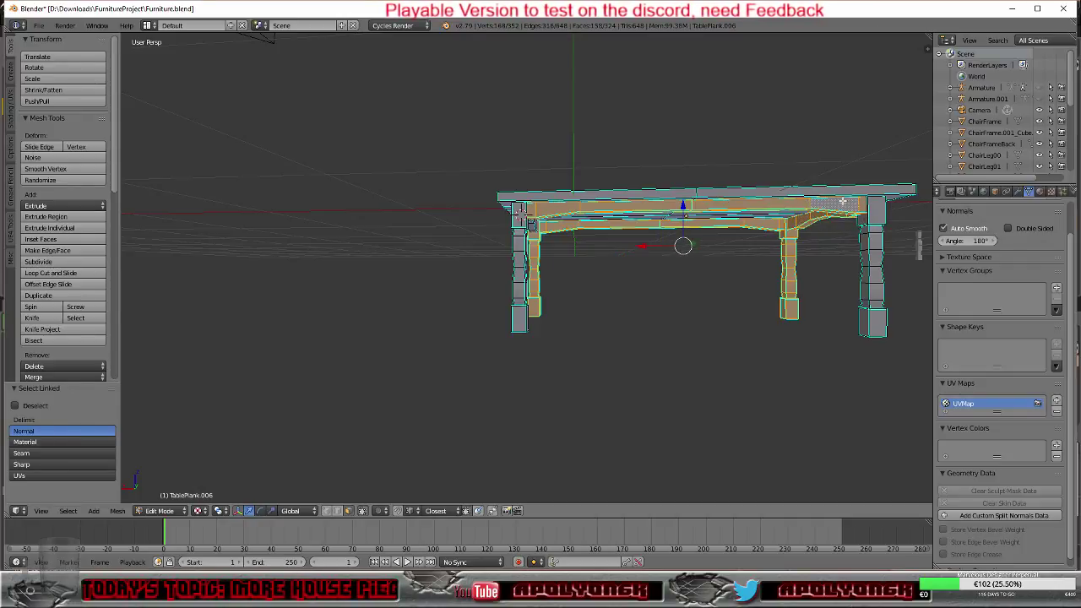
{"action": "right_click", "coordinate": [875, 219], "text": "shift"}
{"action": "key", "text": "l"}
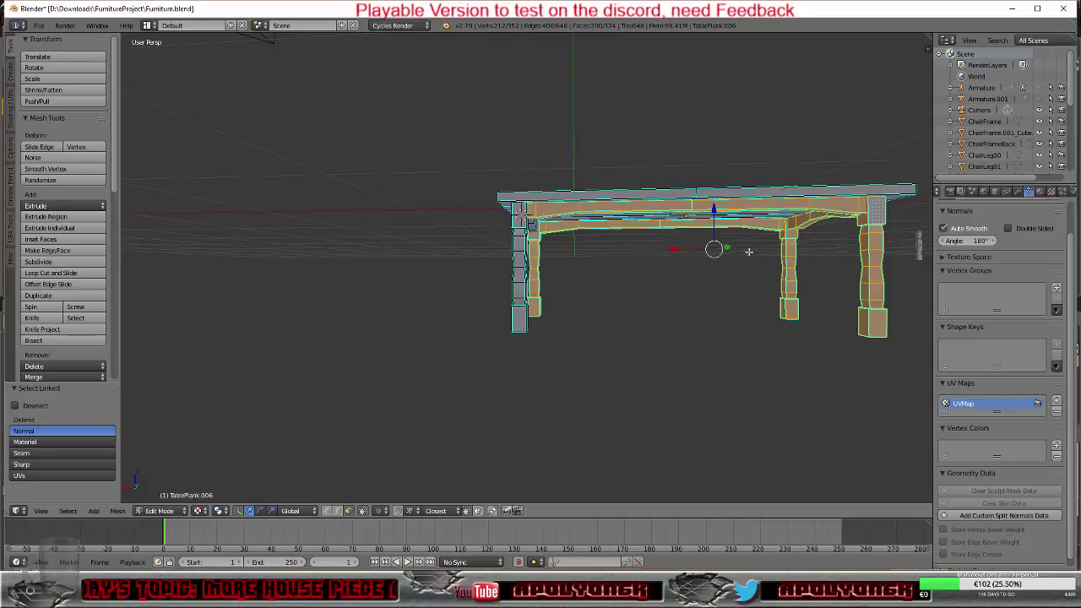
{"action": "right_click", "coordinate": [519, 260], "text": "shift"}
{"action": "key", "text": "l"}
{"action": "middle_click_drag", "start_coordinate": [519, 260], "coordinate": [667, 308]}
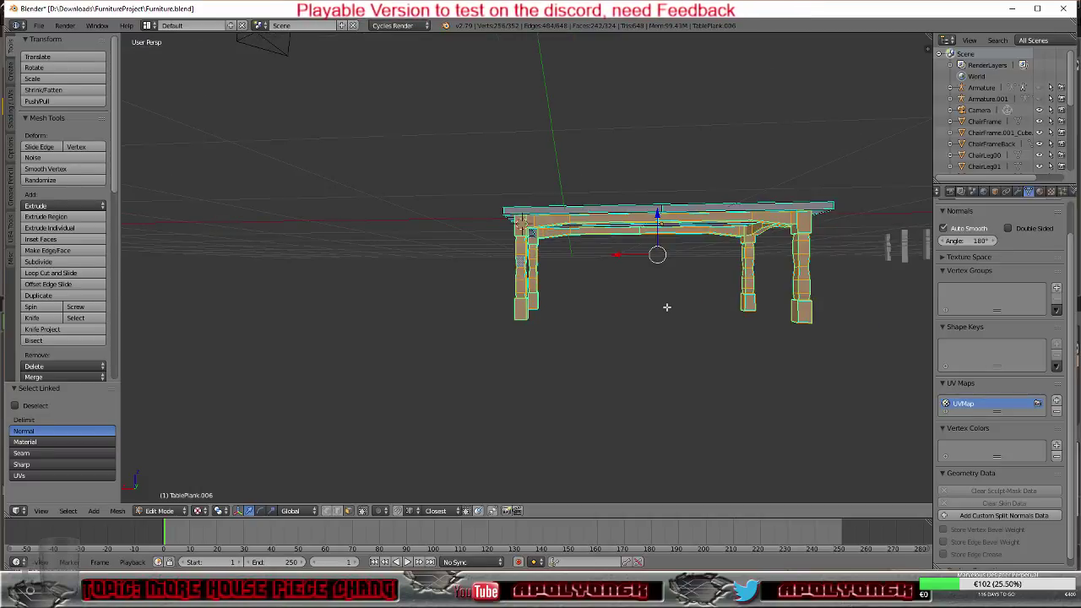
Step: Try to shift the selected frame about -0.005 along X in the front orthographic view, and undo the move
{"action": "scroll", "coordinate": [667, 308], "scroll_direction": "up", "scroll_amount": 3}
{"action": "middle_click_drag", "start_coordinate": [585, 346], "coordinate": [544, 342]}
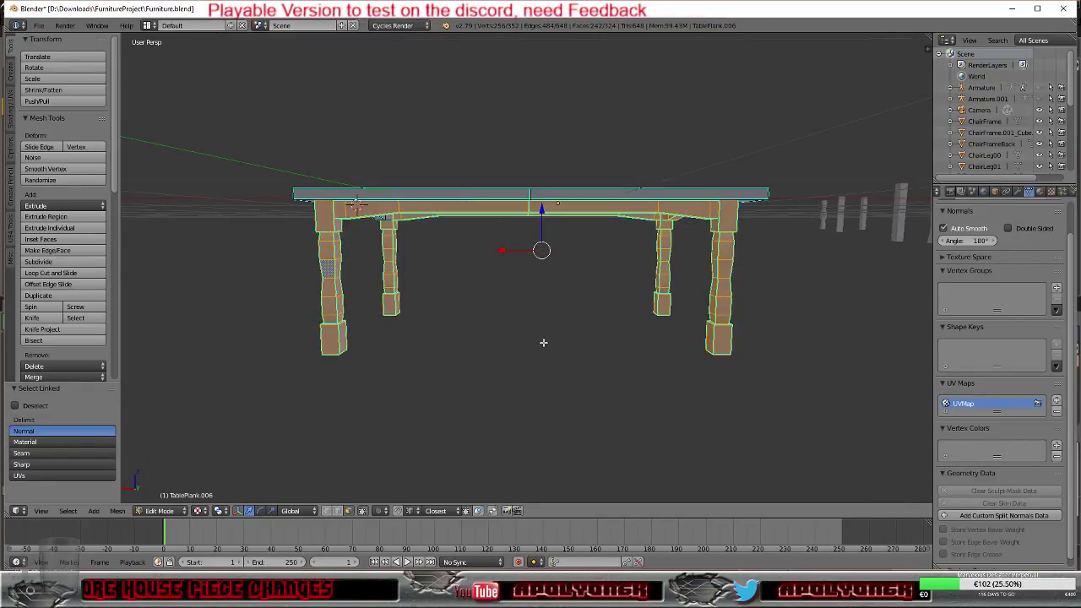
{"action": "key", "text": "KP_5"}
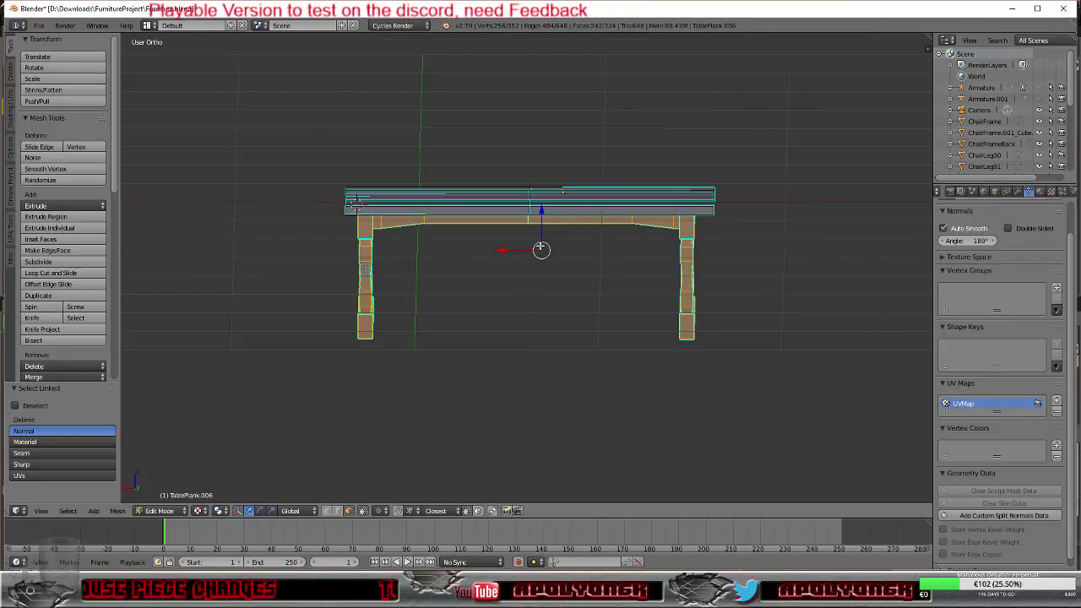
{"action": "key", "text": "KP_7"}
{"action": "key", "text": "KP_8"}
{"action": "key", "text": "KP_9"}
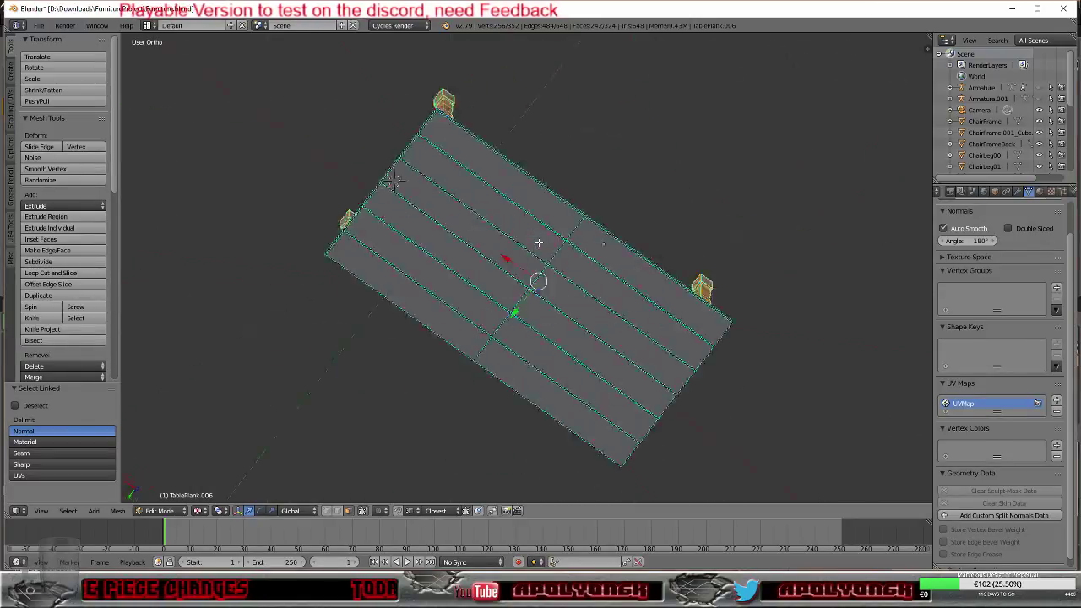
{"action": "key", "text": "KP_1"}
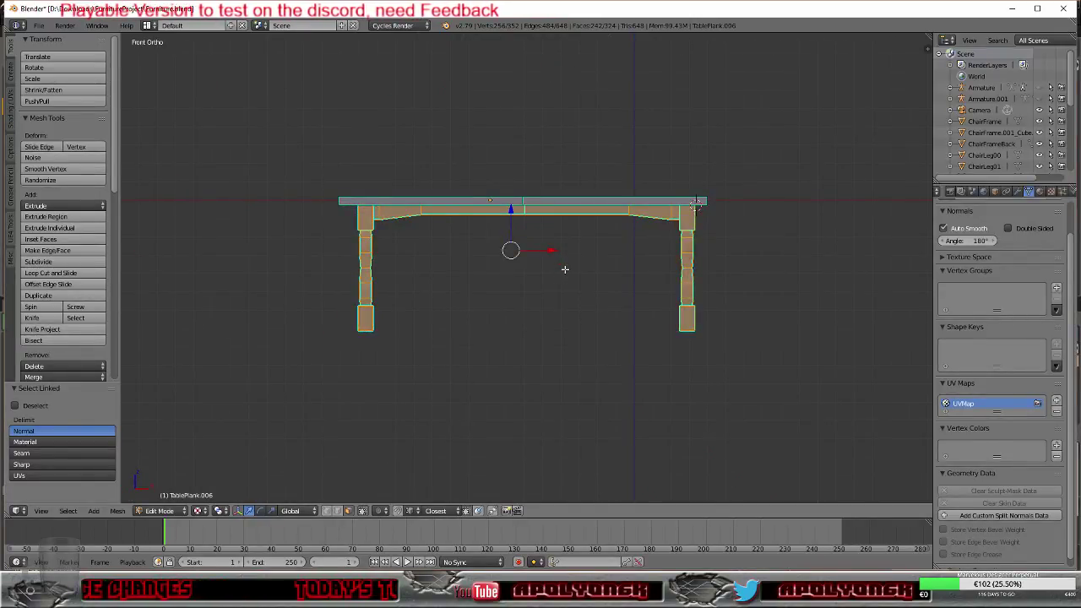
{"action": "left_click_drag", "start_coordinate": [551, 249], "coordinate": [551, 248]}
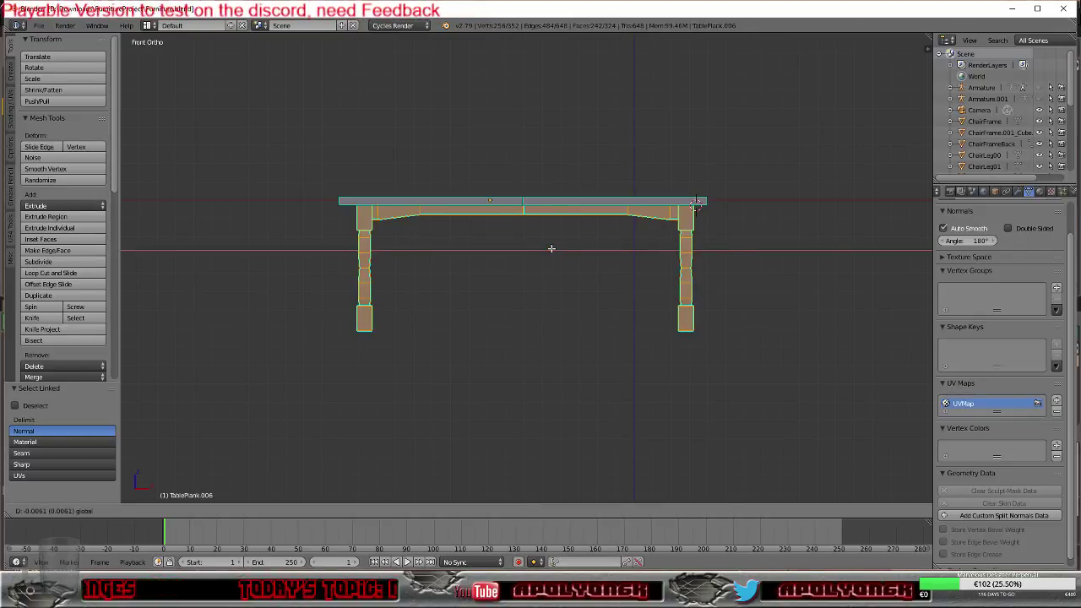
{"action": "left_click_drag", "start_coordinate": [551, 249], "coordinate": [550, 248]}
{"action": "scroll", "coordinate": [569, 281], "scroll_direction": "down", "scroll_amount": 2}
{"action": "middle_click_drag", "start_coordinate": [569, 281], "coordinate": [545, 247]}
{"action": "key", "text": "ctrl+z"}
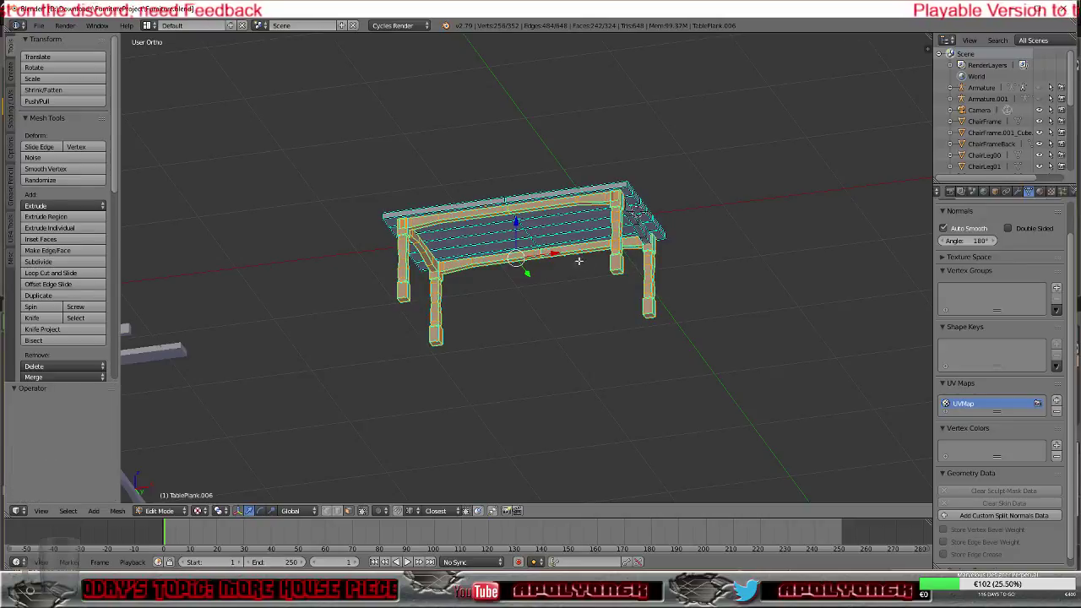
{"action": "right_click", "coordinate": [640, 231]}
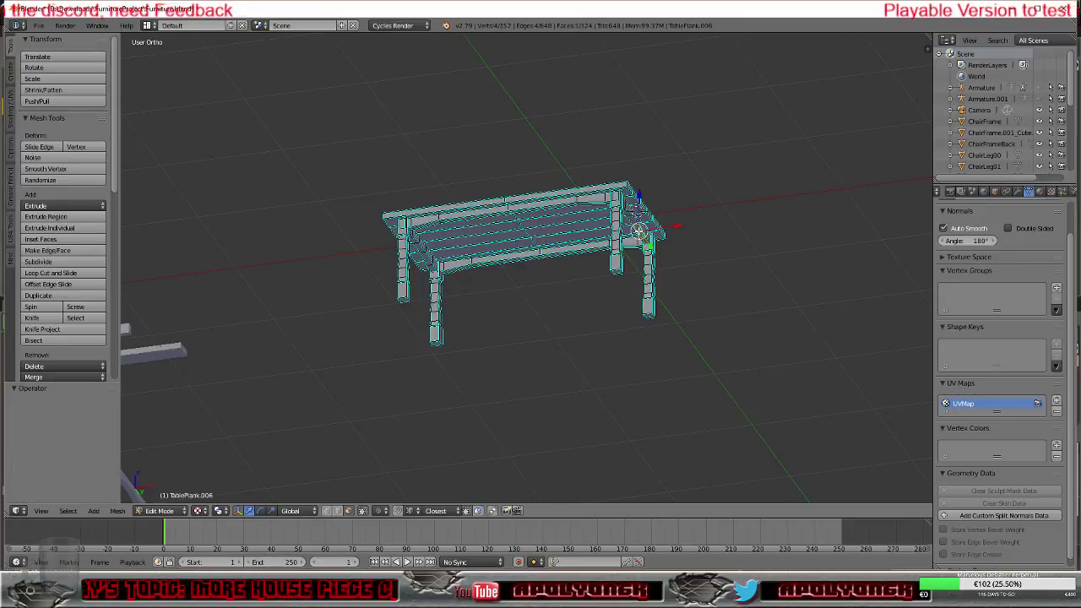
{"action": "key", "text": "l"}
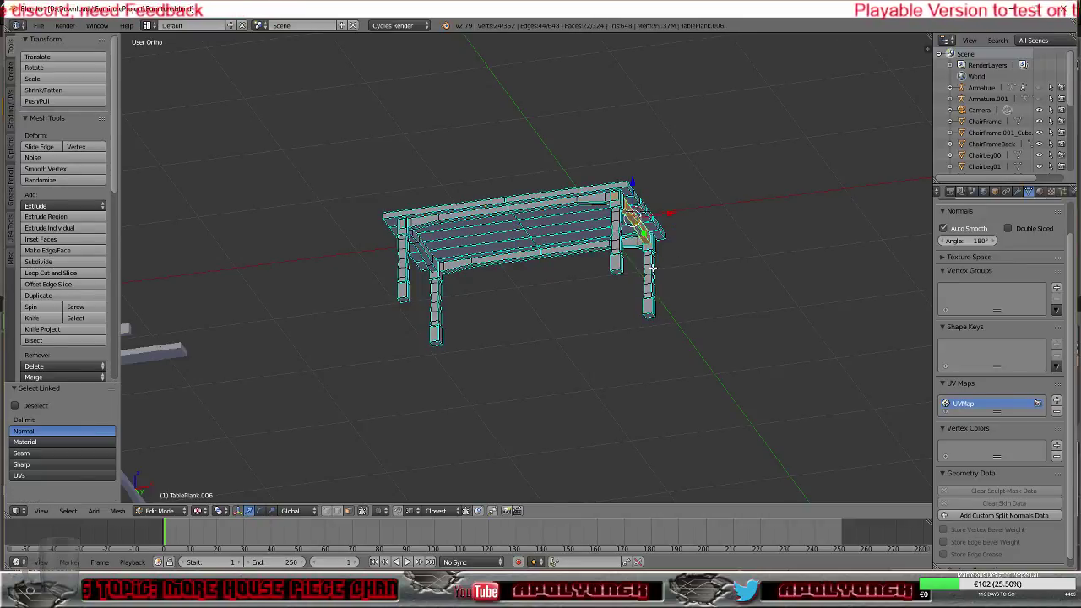
{"action": "scroll", "coordinate": [667, 309], "scroll_direction": "up", "scroll_amount": 2}
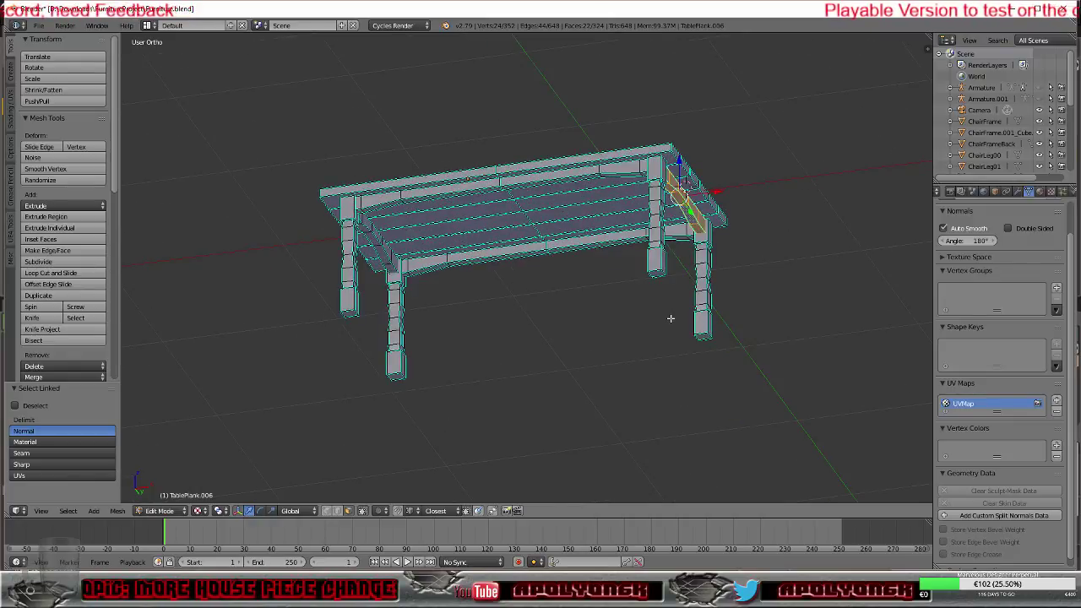
{"action": "key", "text": "ctrl+z"}
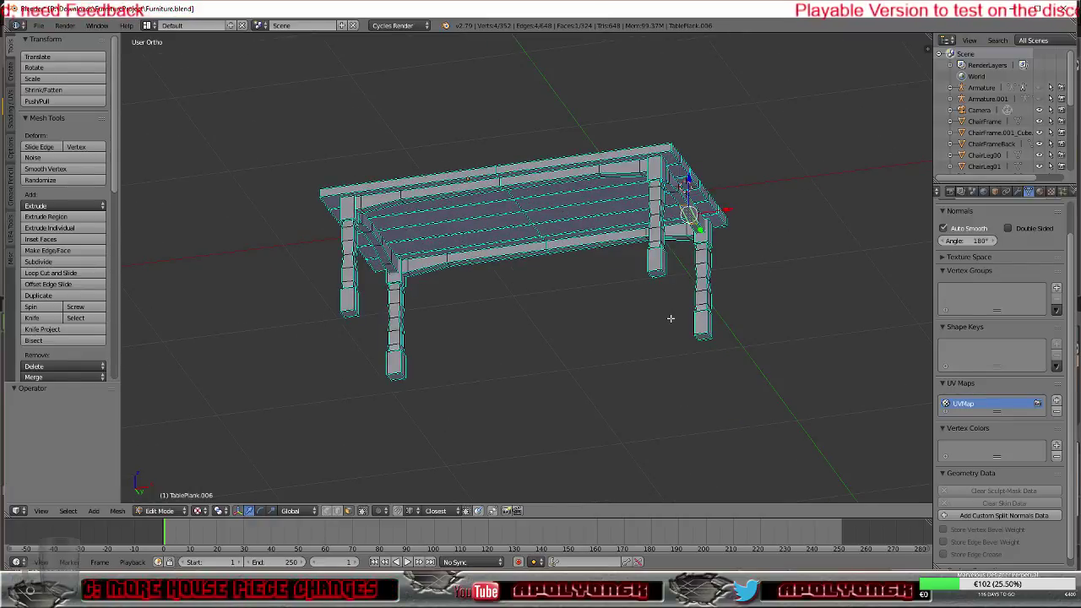
{"action": "key", "text": "ctrl+l"}
Step: Add the missing end rail to the frame selection, and move the whole frame about -0.009 along X to centre it under the tabletop
{"action": "right_click", "coordinate": [691, 217], "text": "shift"}
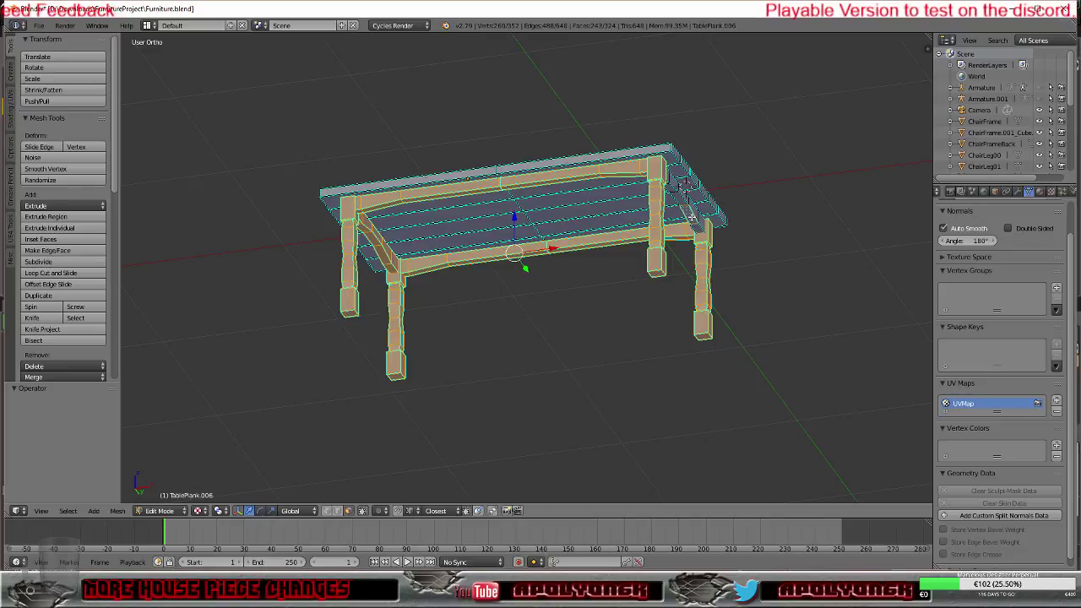
{"action": "key", "text": "shift+l"}
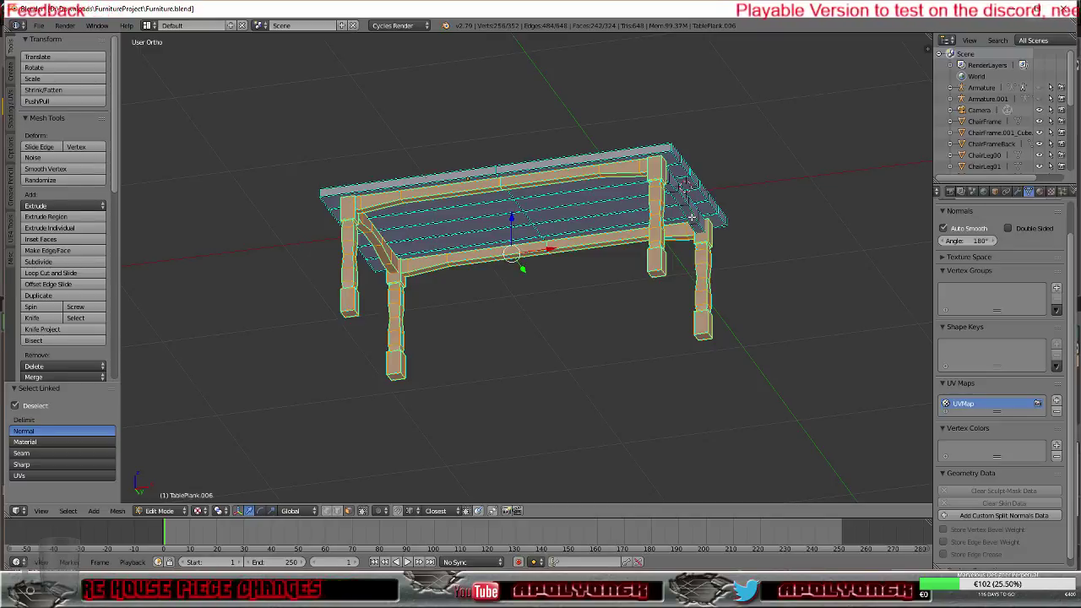
{"action": "left_click", "coordinate": [14, 405]}
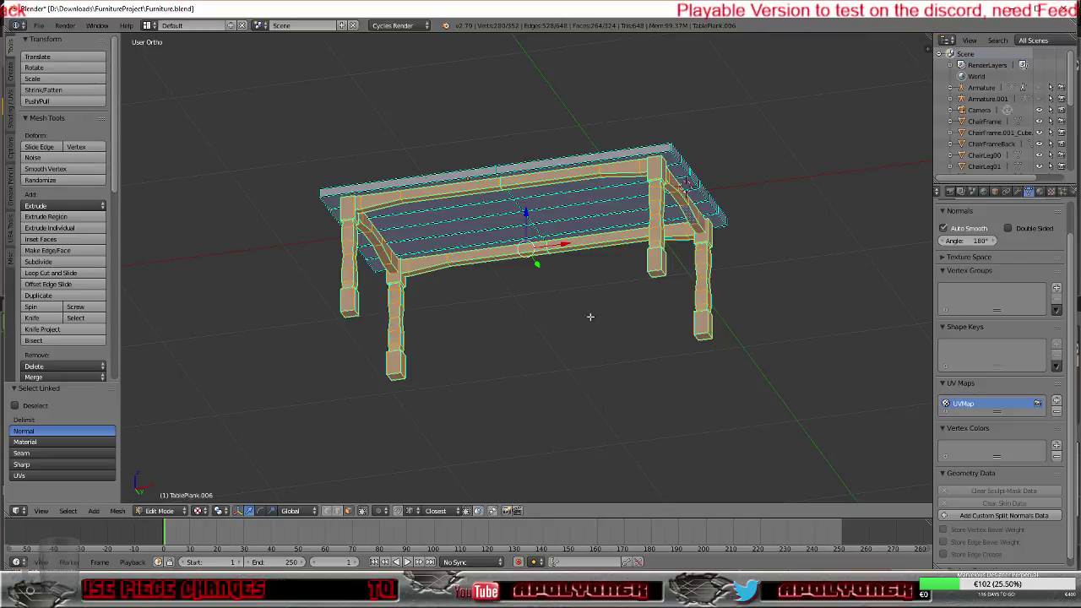
{"action": "key", "text": "KP_1"}
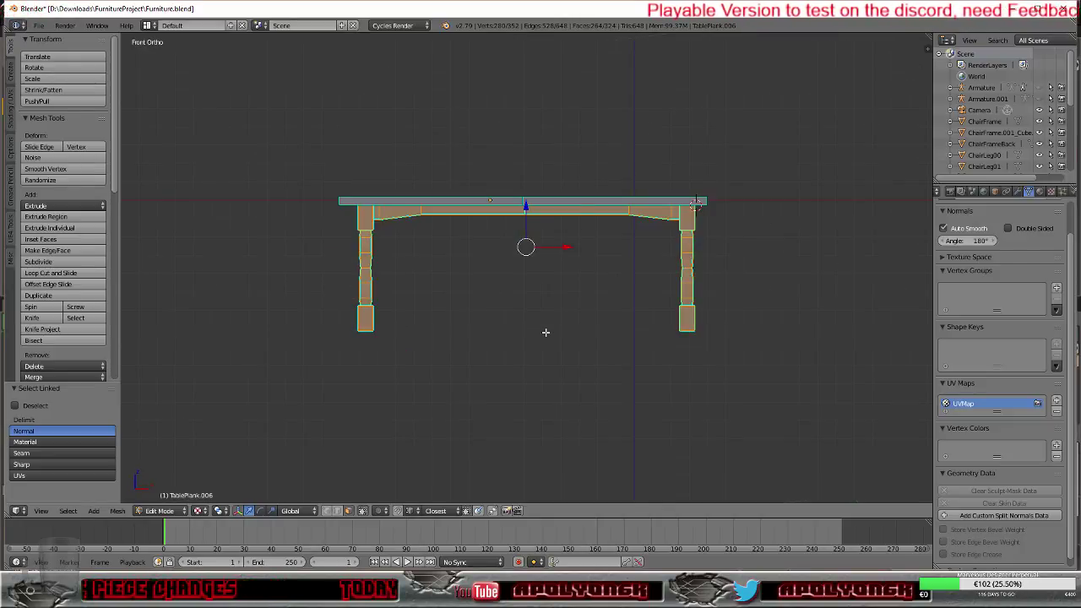
{"action": "key", "text": "g"}
{"action": "key", "text": "x"}
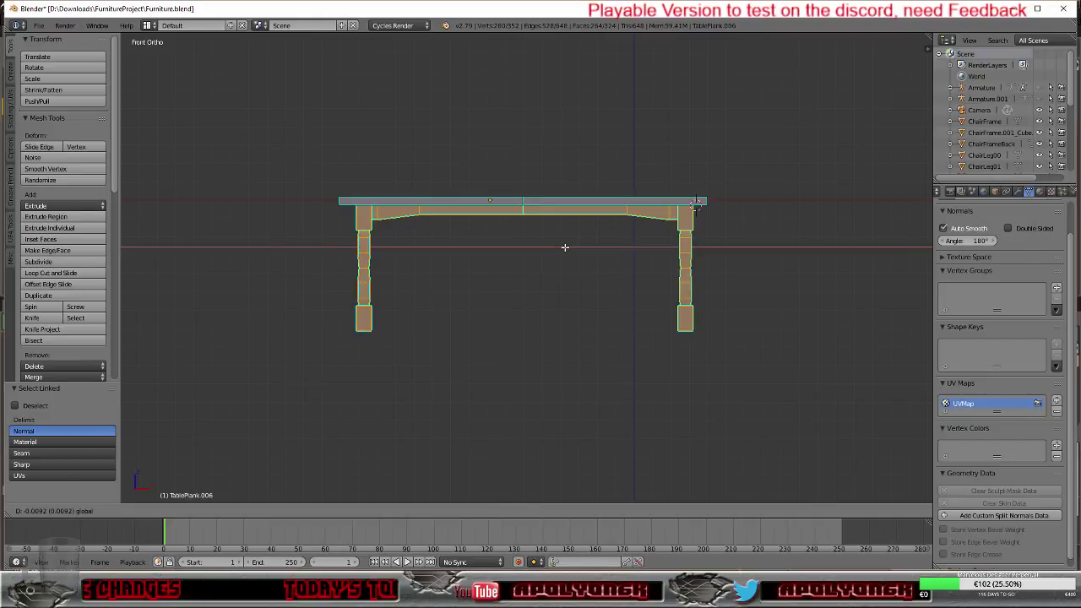
{"action": "left_click", "coordinate": [565, 247]}
{"action": "middle_click_drag", "start_coordinate": [563, 280], "coordinate": [583, 321]}
{"action": "key", "text": "KP_5"}
{"action": "key", "text": "Tab"}
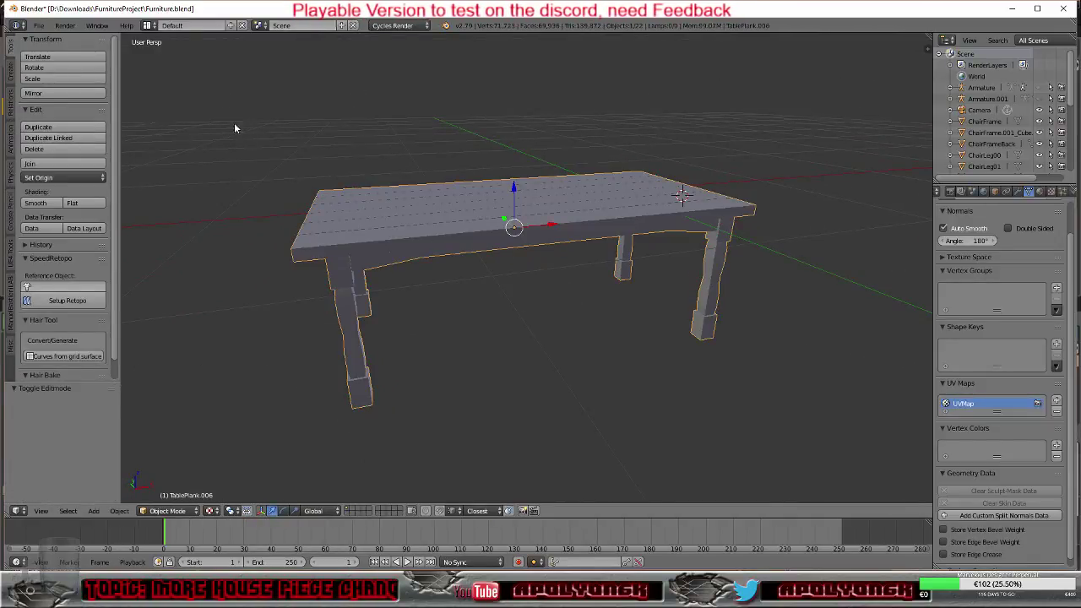
Step: Export the selected table to FBX as table00.fbx in the Blender Models folder, overwriting the existing file
{"action": "left_click", "coordinate": [36, 28]}
{"action": "mouse_move", "coordinate": [85, 251]}
{"action": "left_click", "coordinate": [166, 285]}
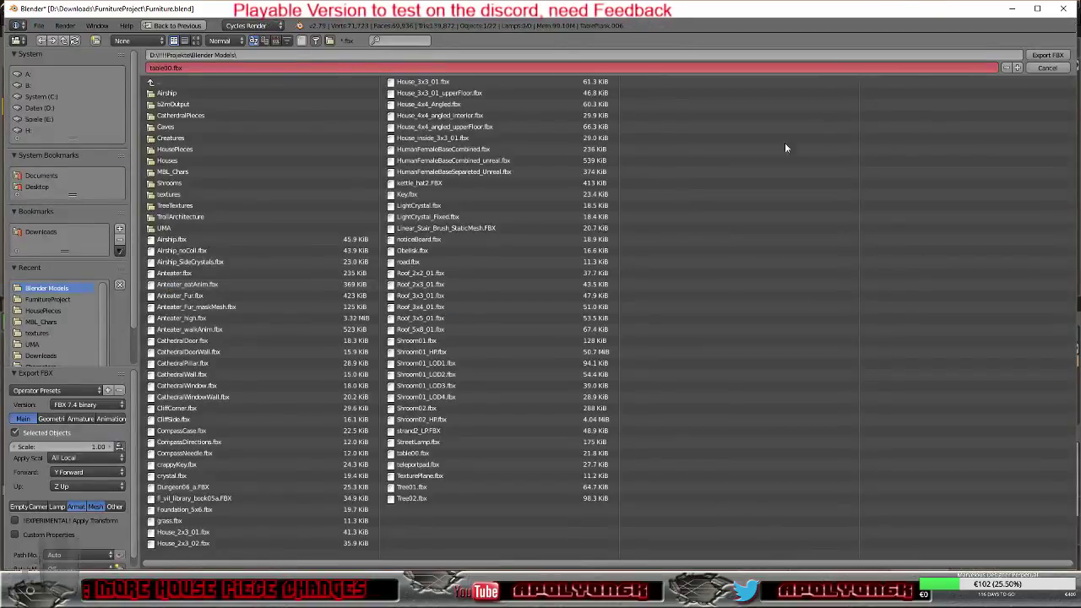
{"action": "left_click", "coordinate": [1029, 56]}
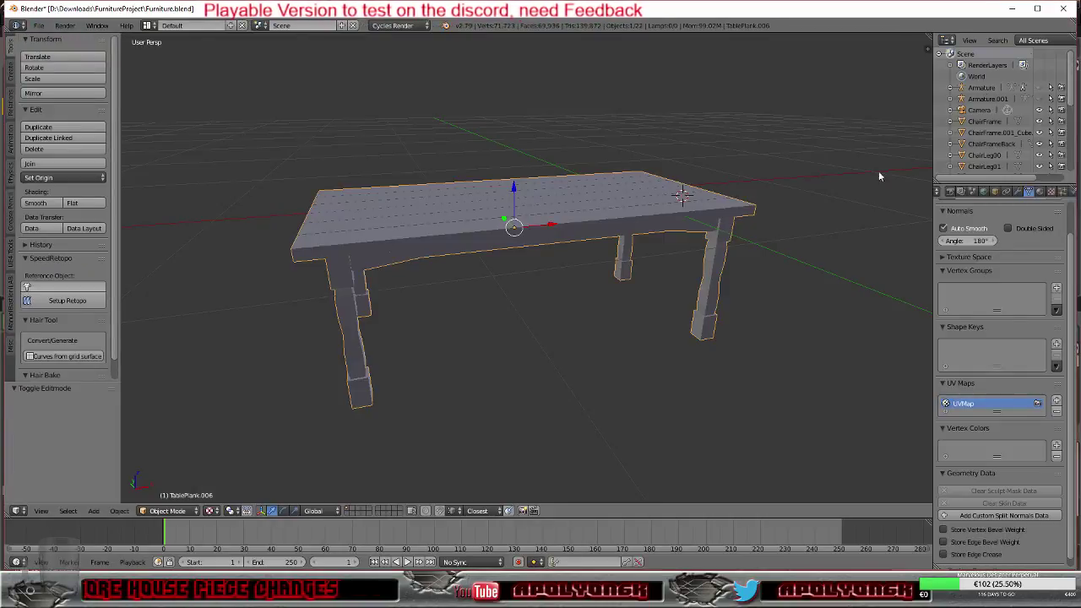
Step: Switch to the table00 mesh editor in Unreal, reimport table00 from its FBX file, and inspect the tabletop from several angles
{"action": "mouse_move", "coordinate": [199, 596]}
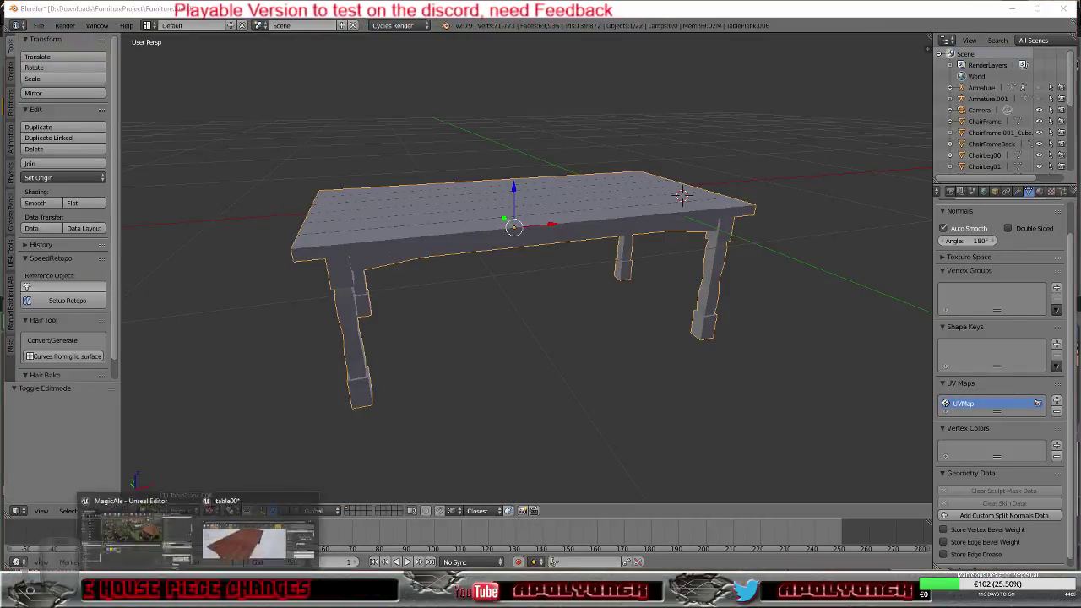
{"action": "left_click", "coordinate": [247, 537]}
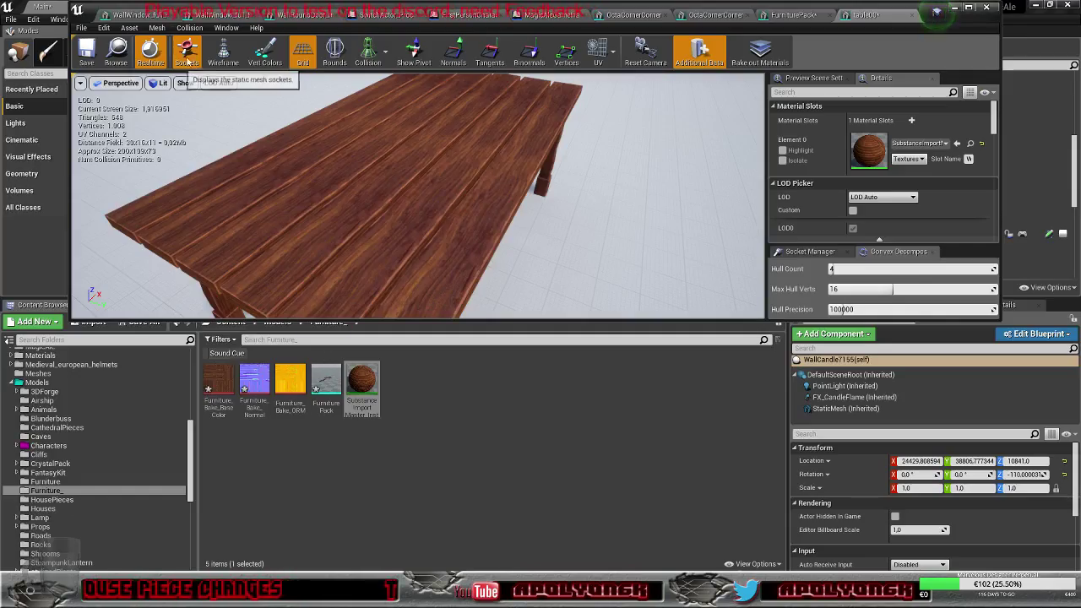
{"action": "left_click", "coordinate": [83, 28]}
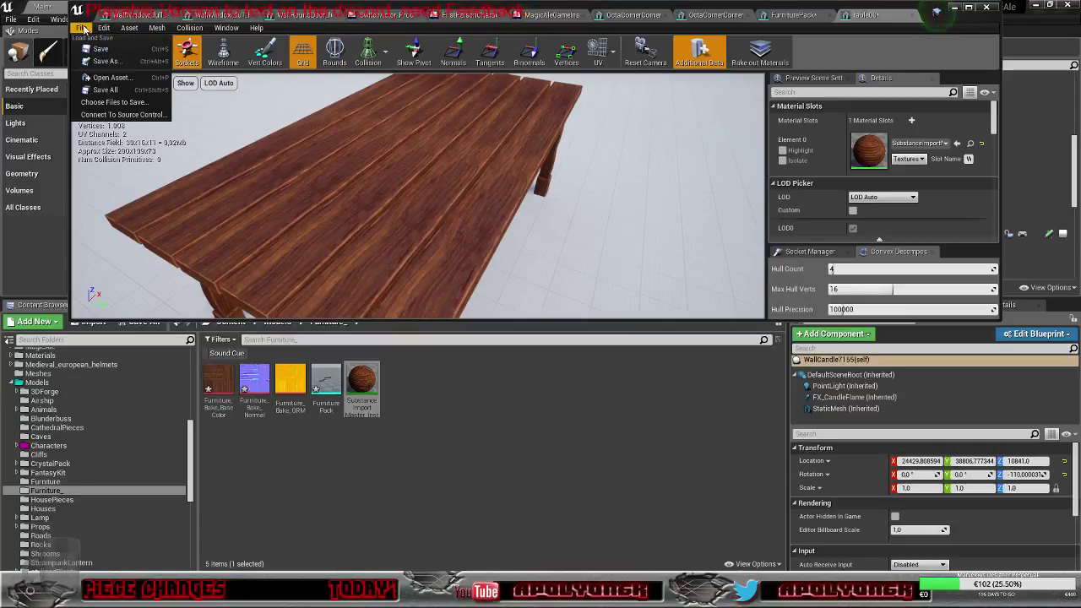
{"action": "mouse_move", "coordinate": [102, 32]}
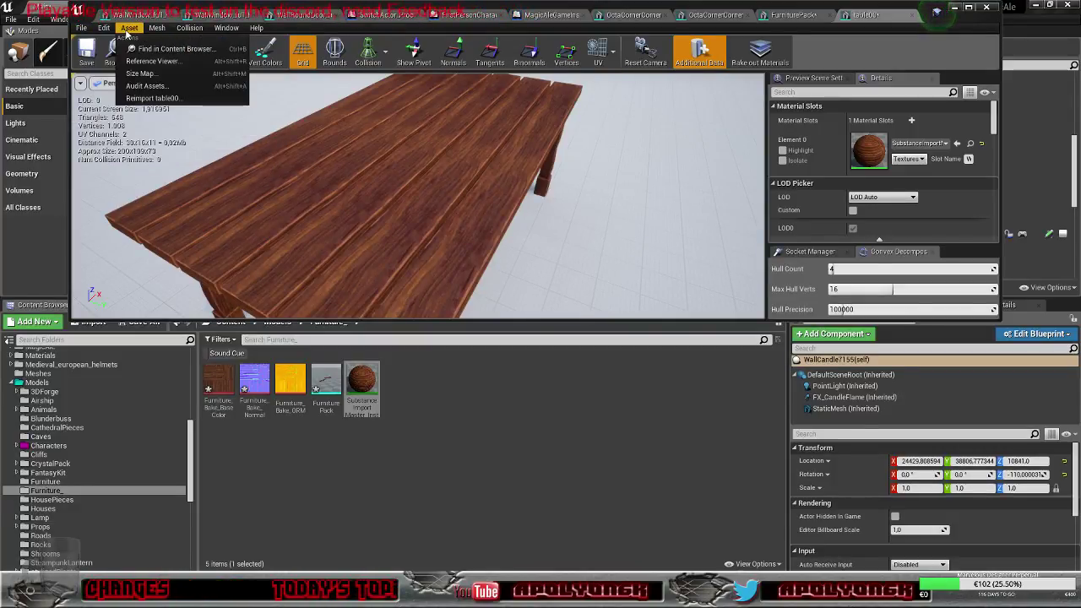
{"action": "left_click", "coordinate": [154, 98]}
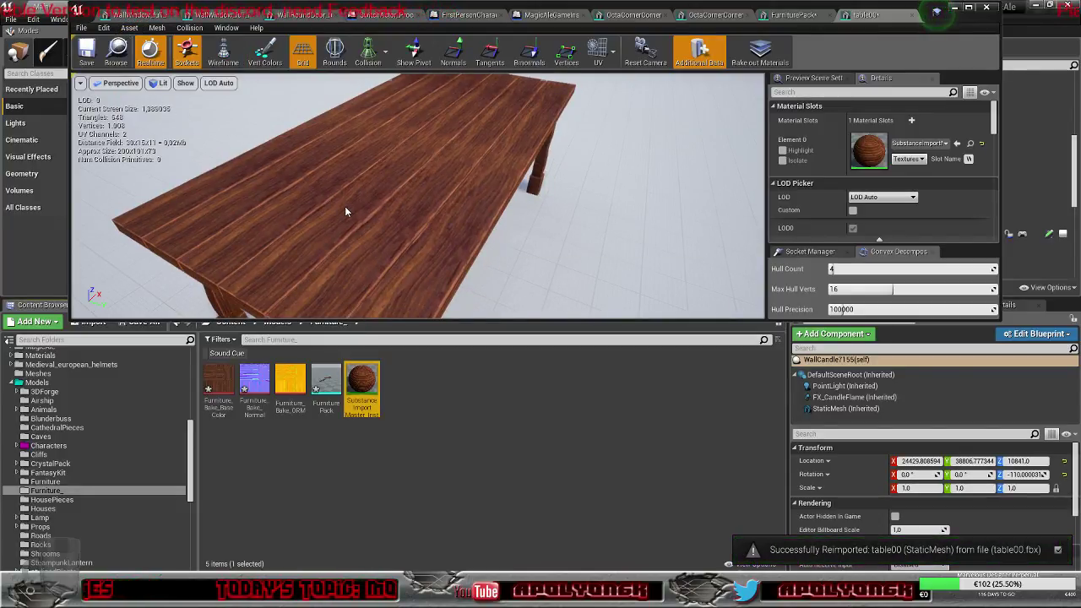
{"action": "scroll", "coordinate": [344, 206], "scroll_direction": "down", "scroll_amount": 5}
{"action": "scroll", "coordinate": [374, 214], "scroll_direction": "up", "scroll_amount": 6}
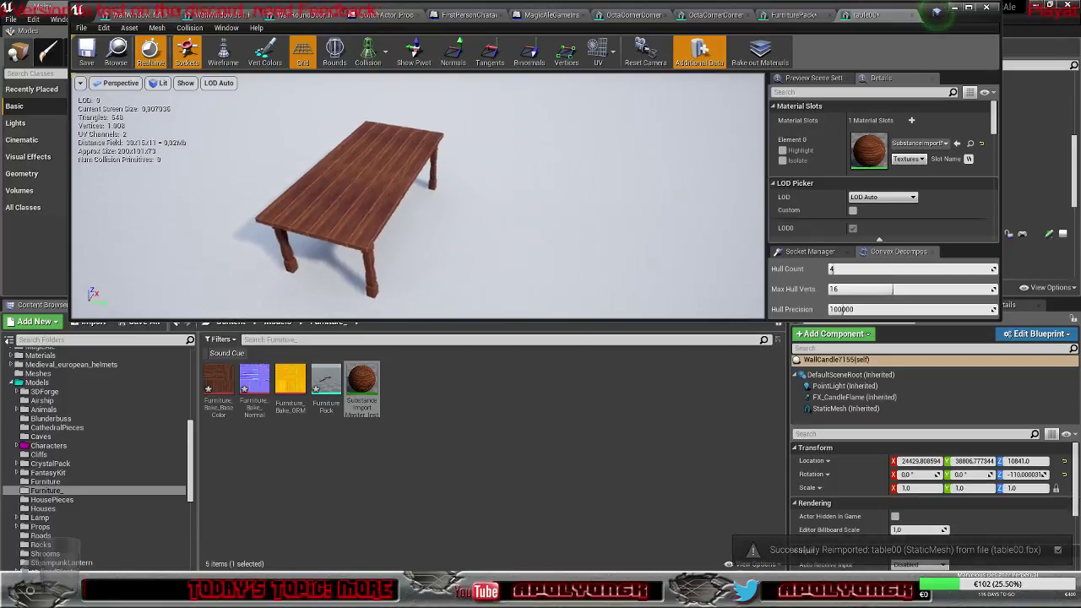
{"action": "right_click_drag", "start_coordinate": [373, 214], "coordinate": [392, 178]}
{"action": "scroll", "coordinate": [392, 178], "scroll_direction": "up", "scroll_amount": 5}
{"action": "scroll", "coordinate": [391, 177], "scroll_direction": "down", "scroll_amount": 5}
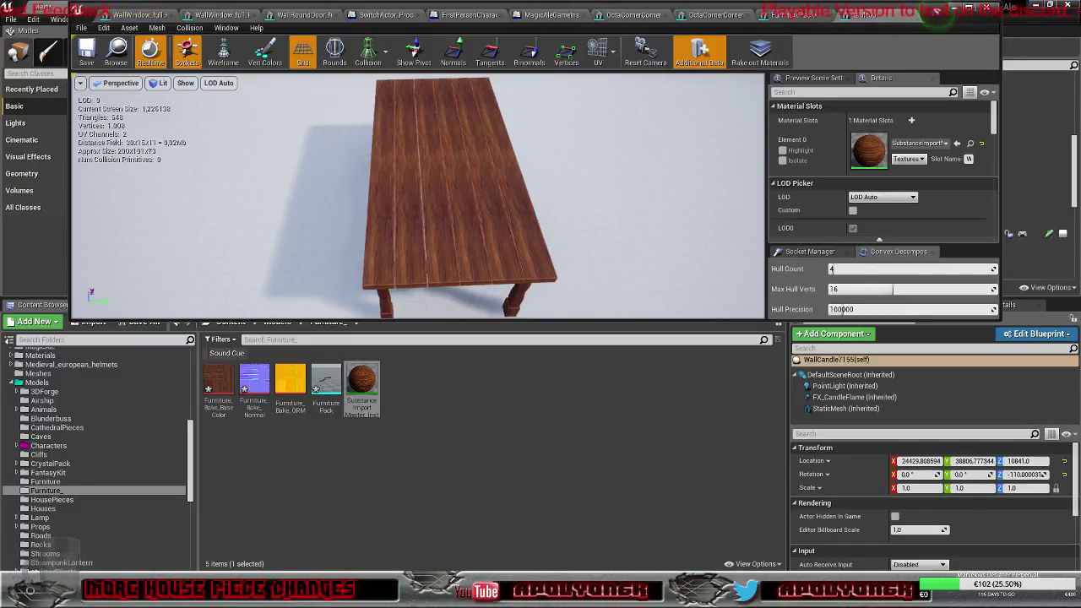
Step: Back in Blender, select the whole second tabletop plank from the origin side in Edit Mode and rotate it 180° about the Z axis
{"action": "mouse_move", "coordinate": [197, 596]}
{"action": "left_click", "coordinate": [260, 517]}
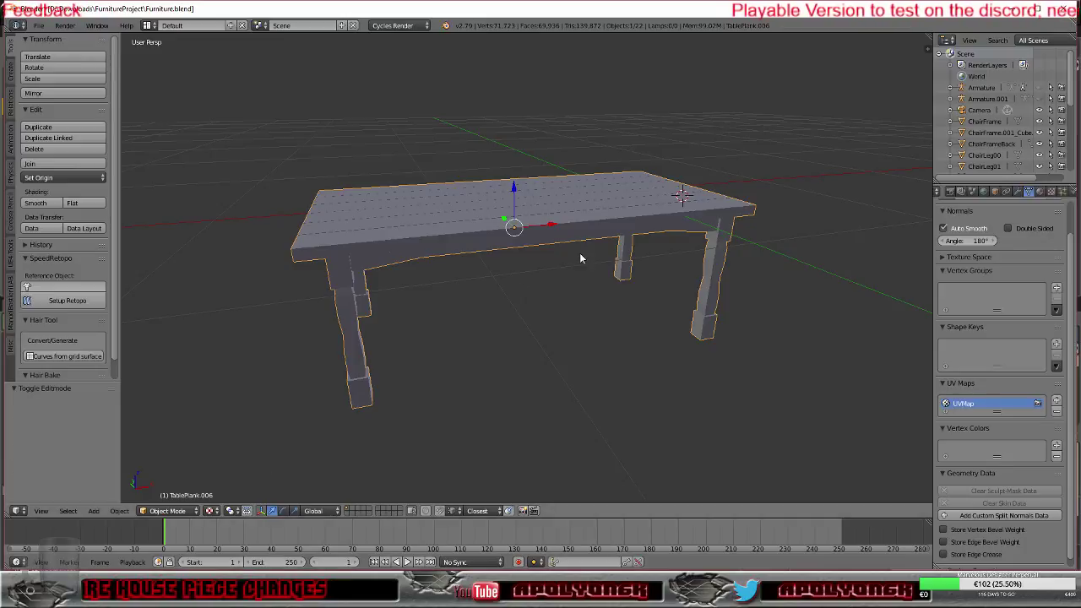
{"action": "middle_click_drag", "start_coordinate": [515, 299], "coordinate": [607, 349]}
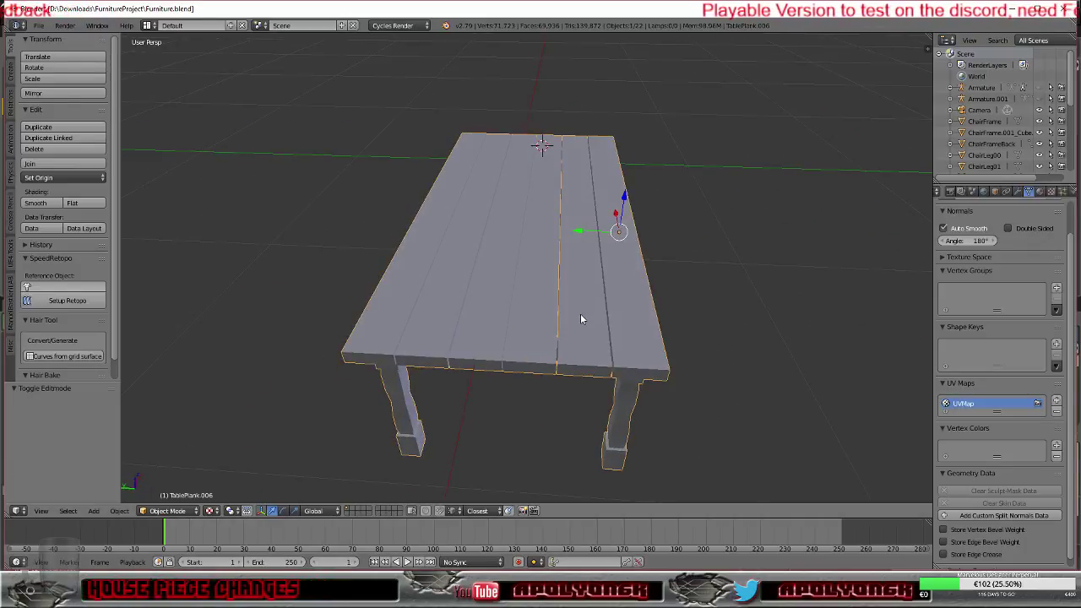
{"action": "key", "text": "Tab"}
{"action": "right_click", "coordinate": [608, 272]}
{"action": "key", "text": "ctrl+l"}
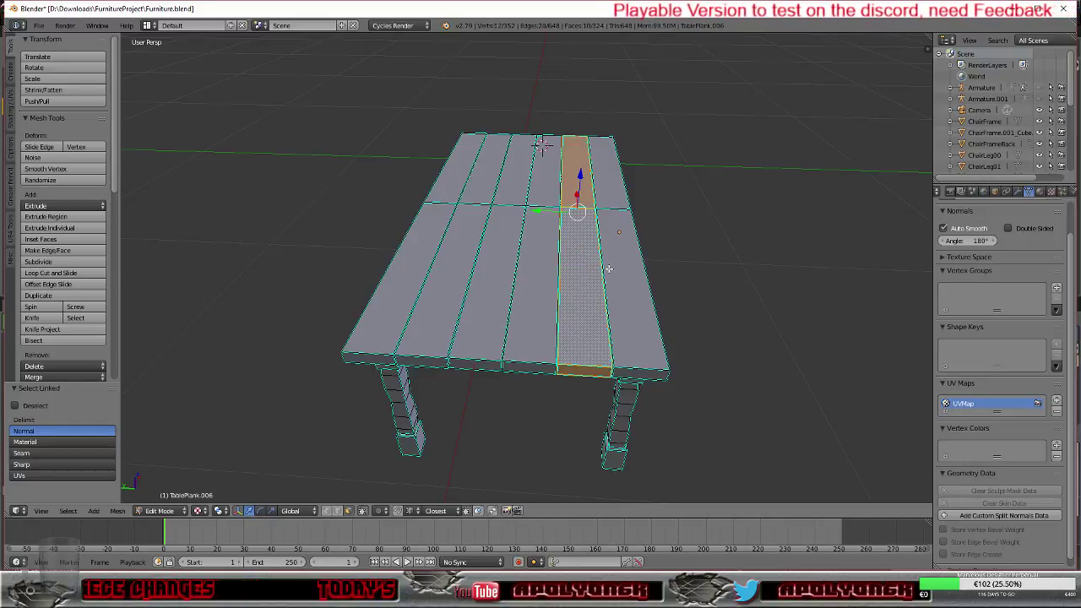
{"action": "type", "text": "r180"}
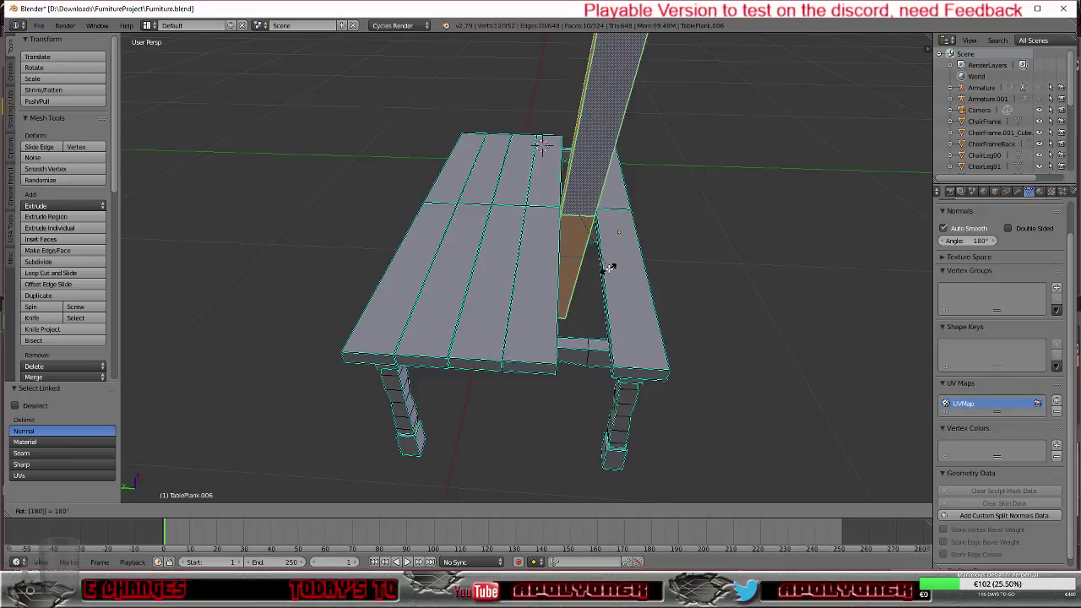
{"action": "key", "text": "Escape"}
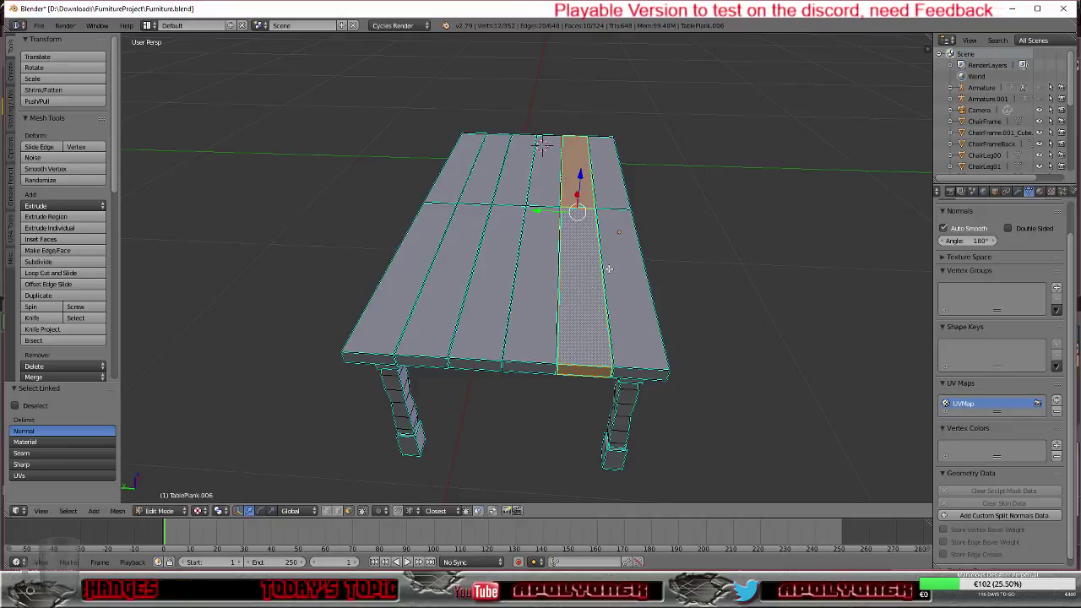
{"action": "type", "text": "r"}
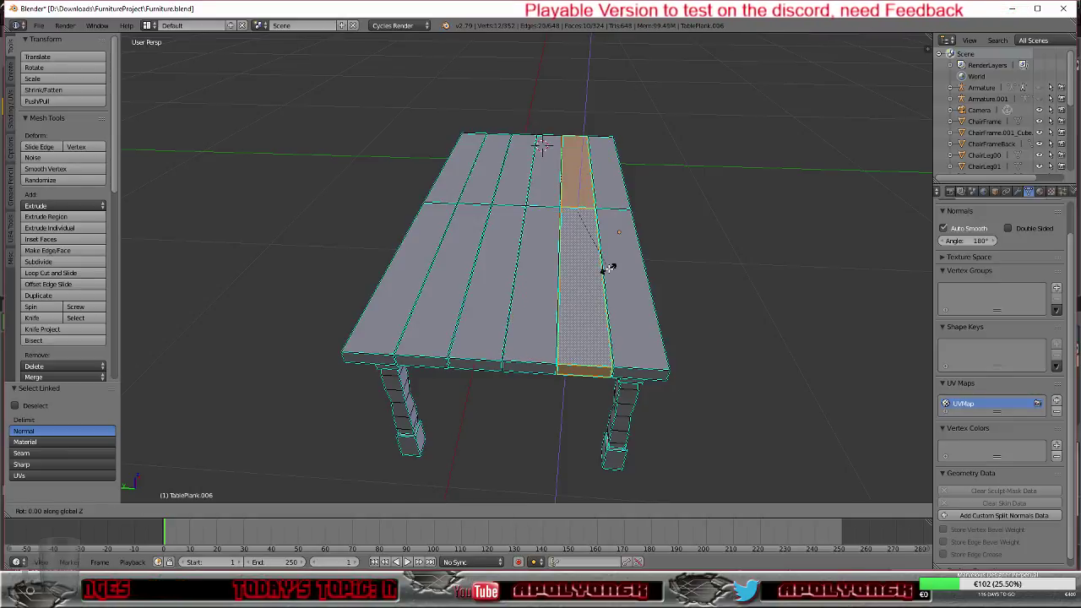
{"action": "type", "text": "180"}
{"action": "key", "text": "Return"}
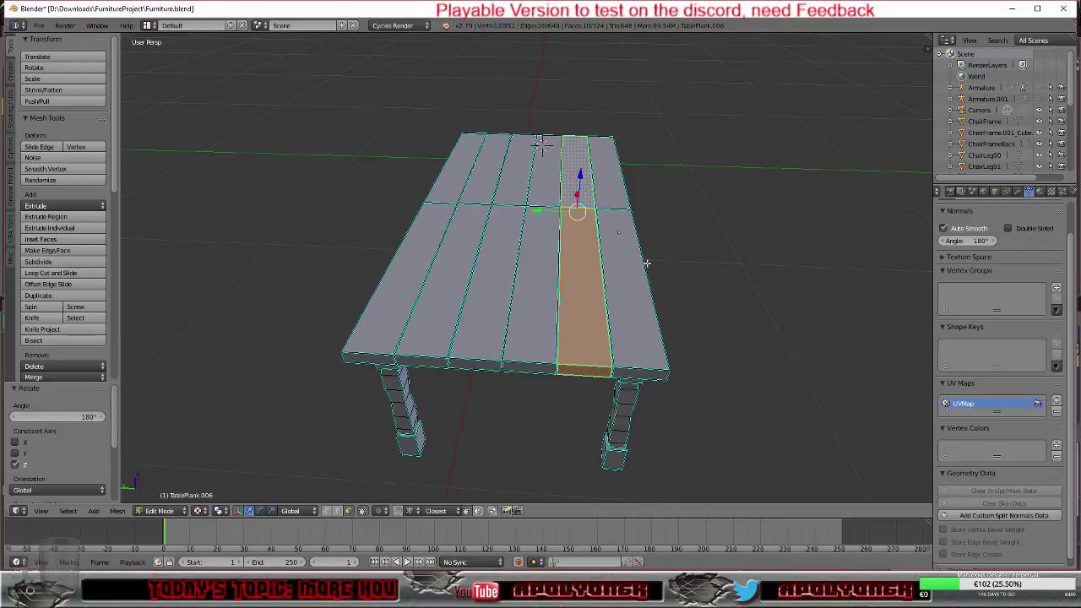
Step: Select the whole fourth tabletop plank from the origin side and rotate it 180° about the X axis
{"action": "mouse_move", "coordinate": [688, 284]}
{"action": "middle_mouse_down"}
{"action": "mouse_move", "coordinate": [690, 234]}
{"action": "mouse_move", "coordinate": [693, 280]}
{"action": "middle_mouse_up"}
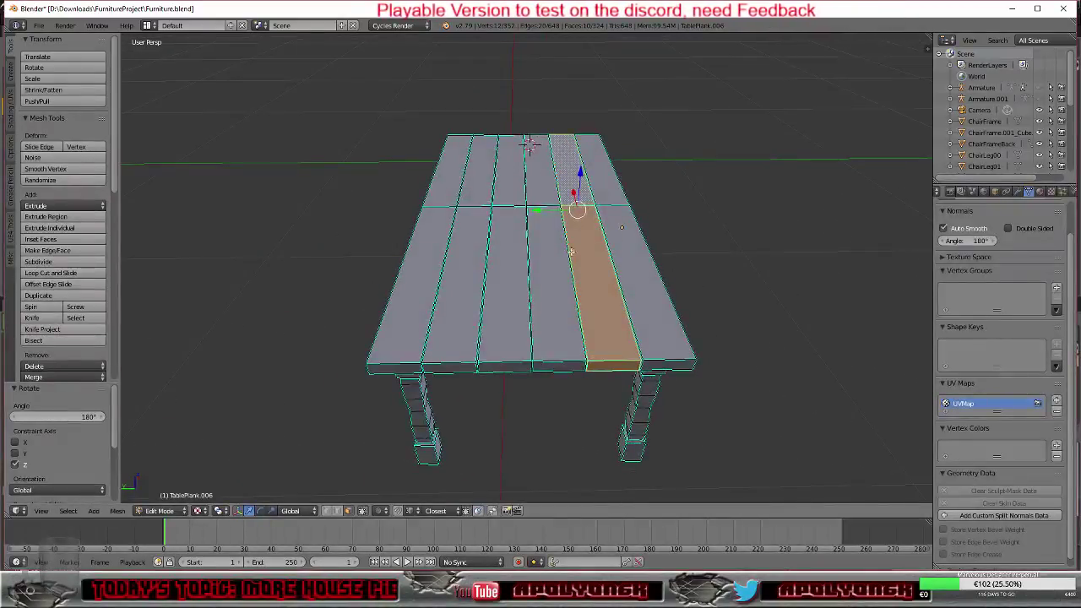
{"action": "right_click", "coordinate": [502, 245]}
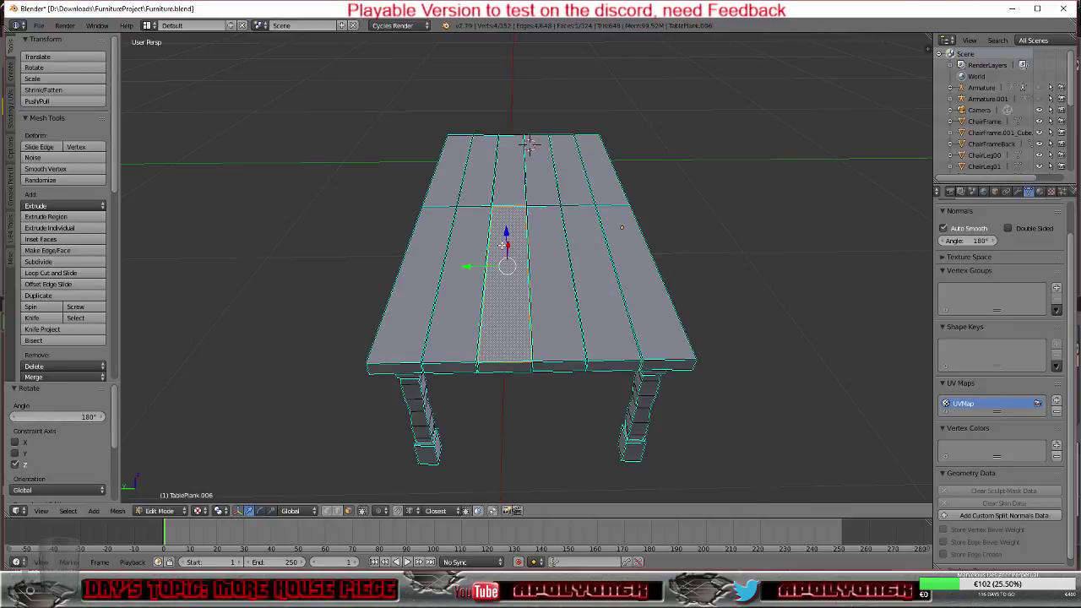
{"action": "key", "text": "ctrl+l"}
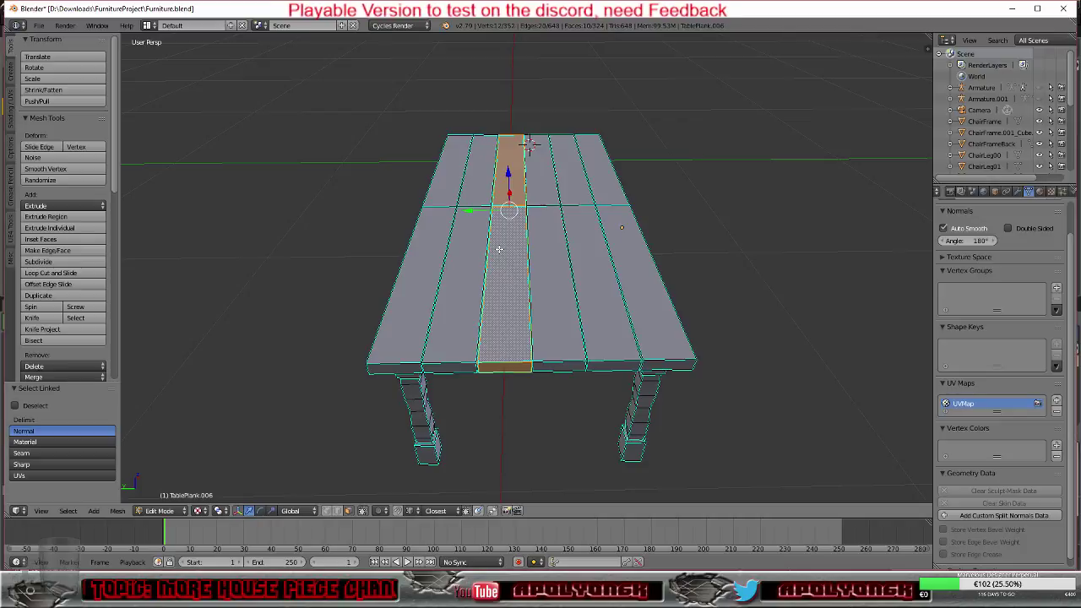
{"action": "key", "text": "r"}
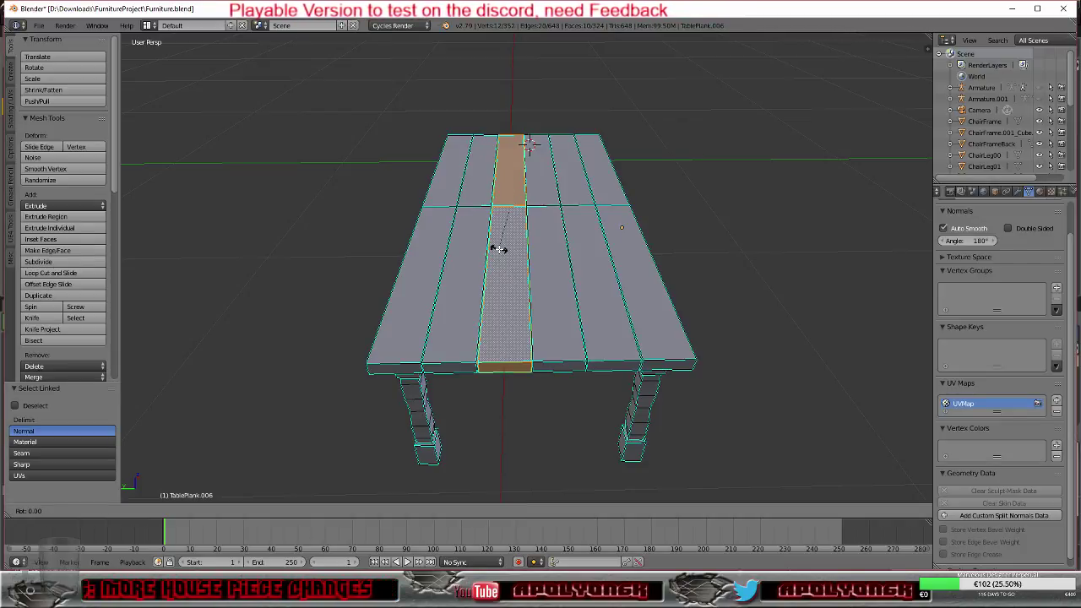
{"action": "type", "text": "90"}
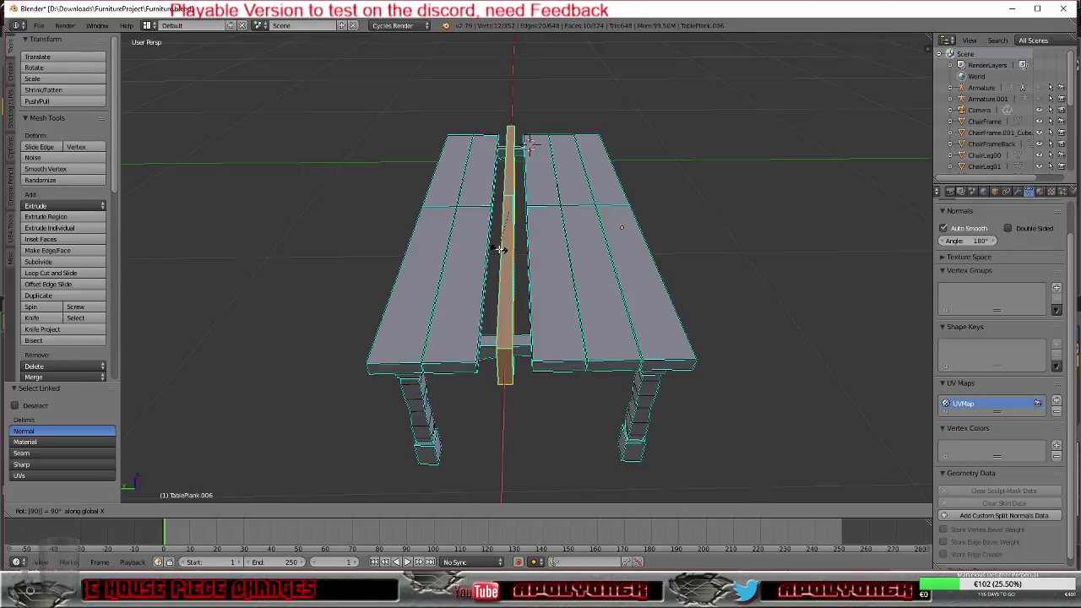
{"action": "key", "text": "BackSpace"}
{"action": "key", "text": "BackSpace"}
{"action": "type", "text": "180"}
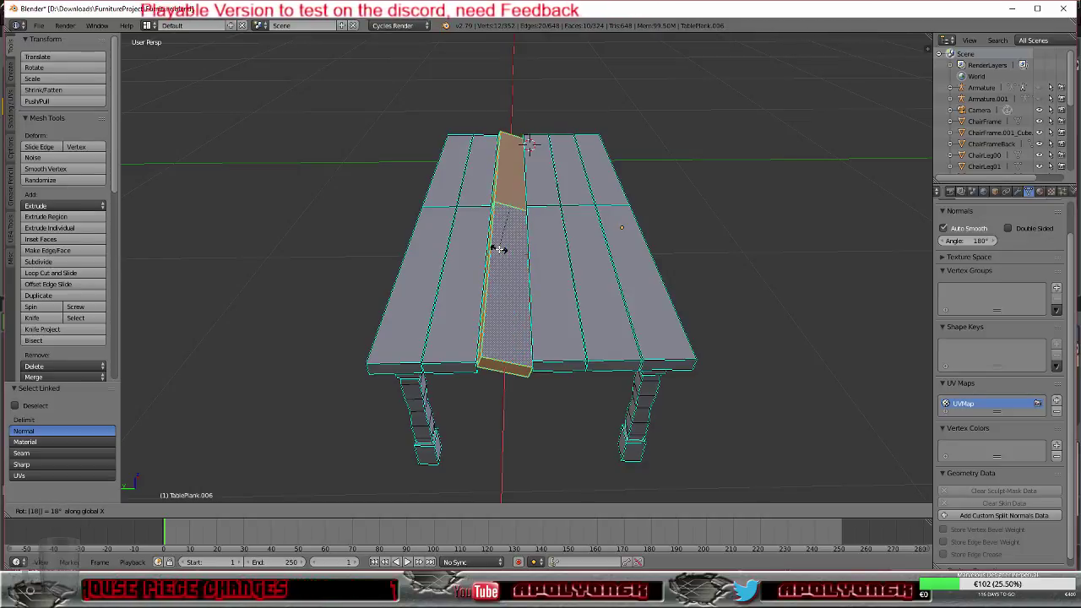
{"action": "key", "text": "Return"}
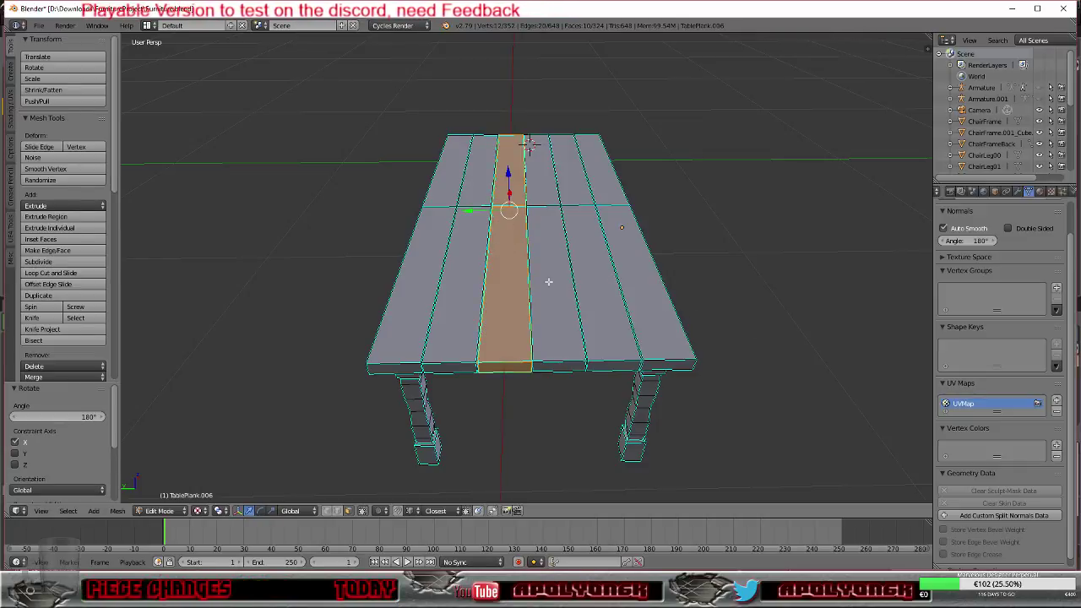
Step: Select the whole fifth plank from the origin side and rotate it 180° about Z and 180° about X
{"action": "right_click", "coordinate": [458, 255]}
{"action": "key", "text": "l"}
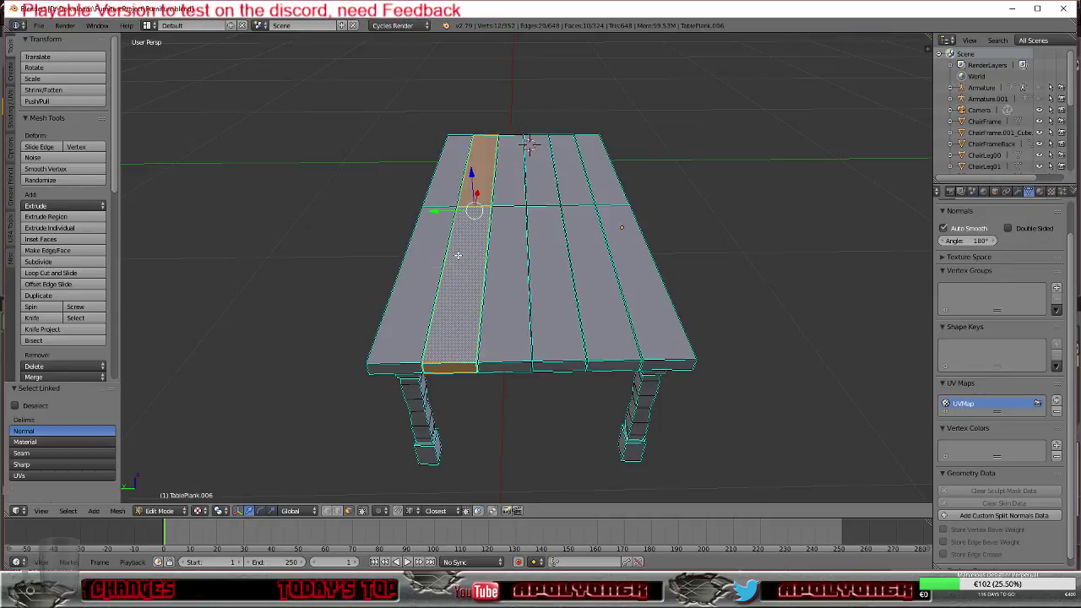
{"action": "type", "text": "r"}
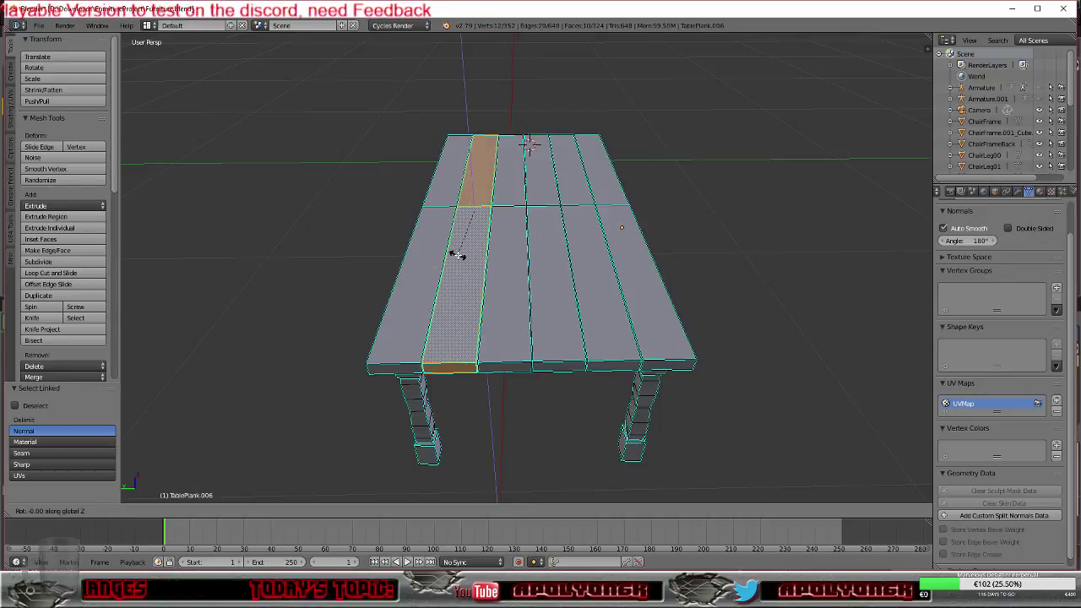
{"action": "type", "text": "180"}
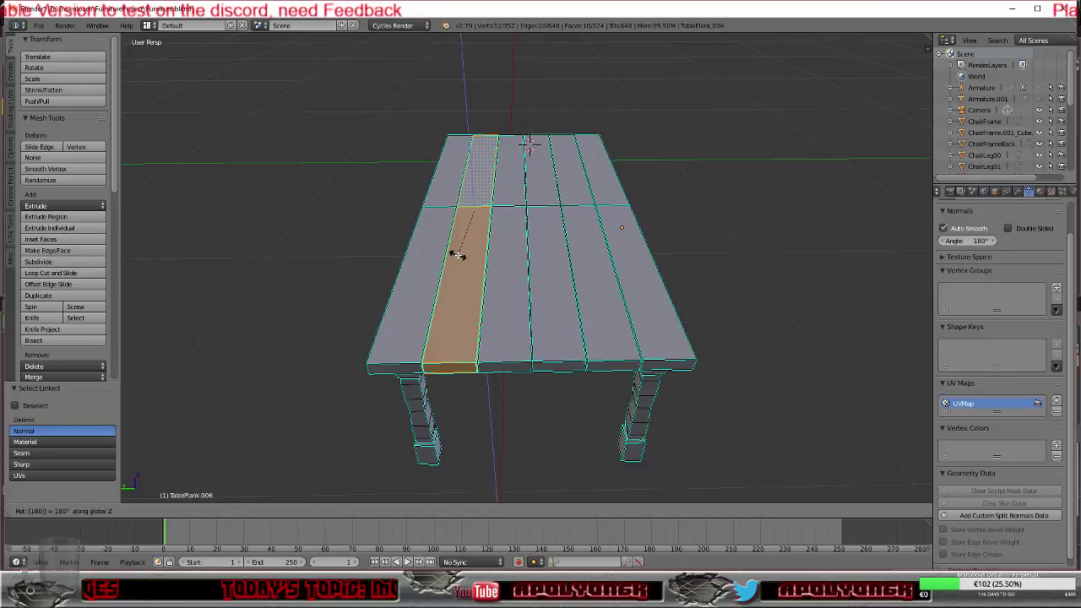
{"action": "key", "text": "Return"}
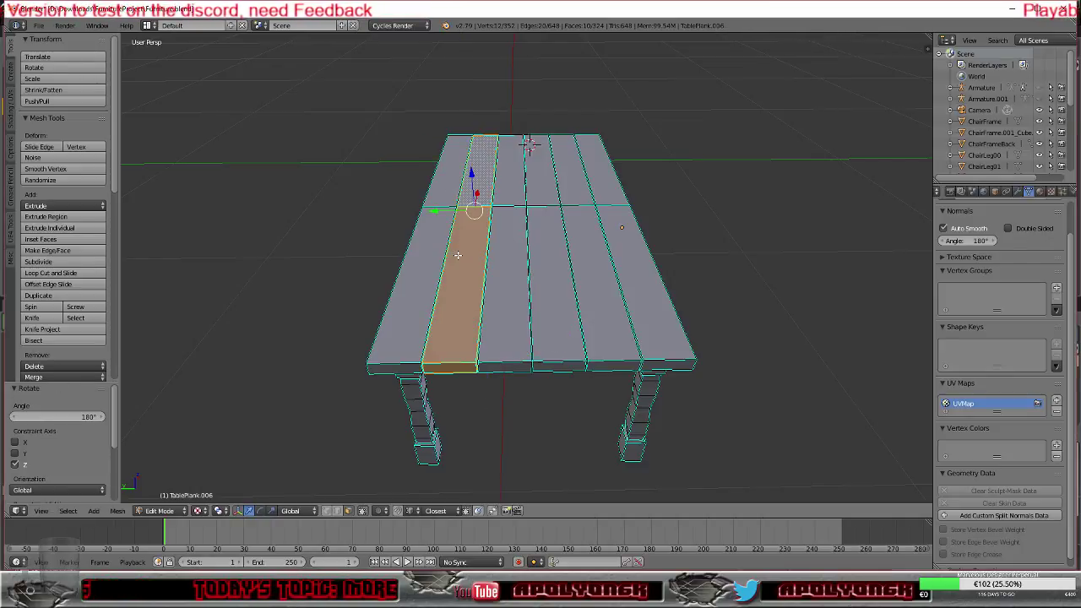
{"action": "type", "text": "r180"}
{"action": "key", "text": "Return"}
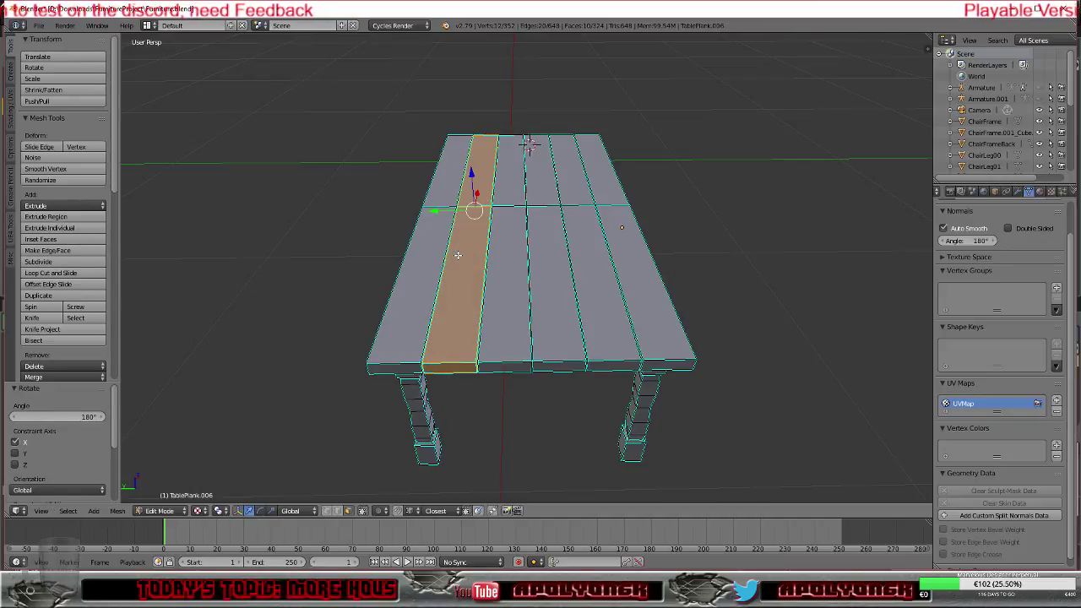
Step: Return to Object Mode and export the selected table to FBX as table00.fbx in the Blender Models folder, overwriting the existing file
{"action": "middle_click_drag", "start_coordinate": [742, 295], "coordinate": [724, 316]}
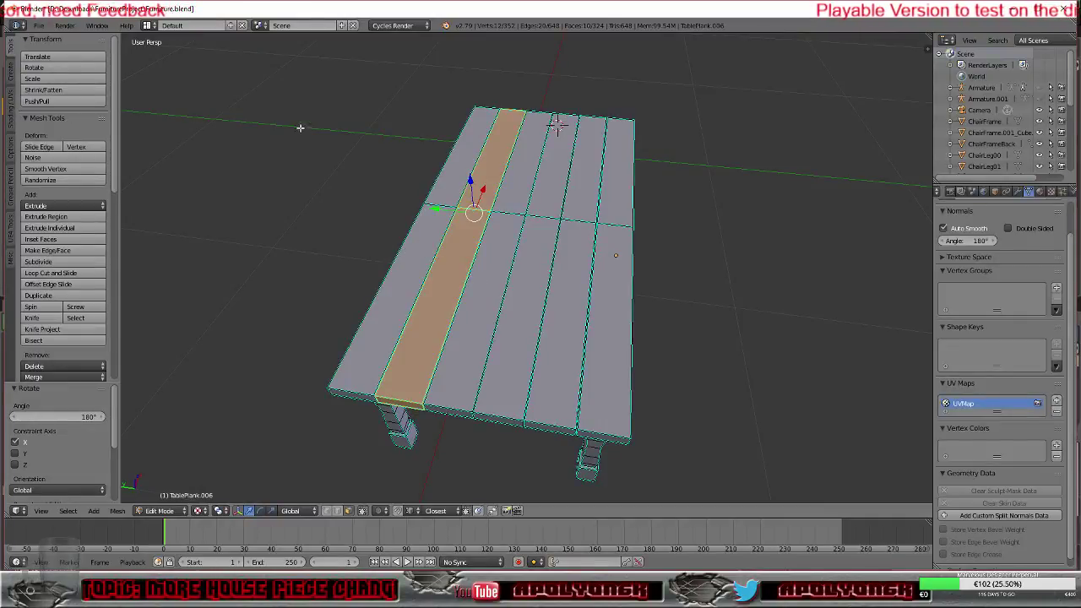
{"action": "key", "text": "Tab"}
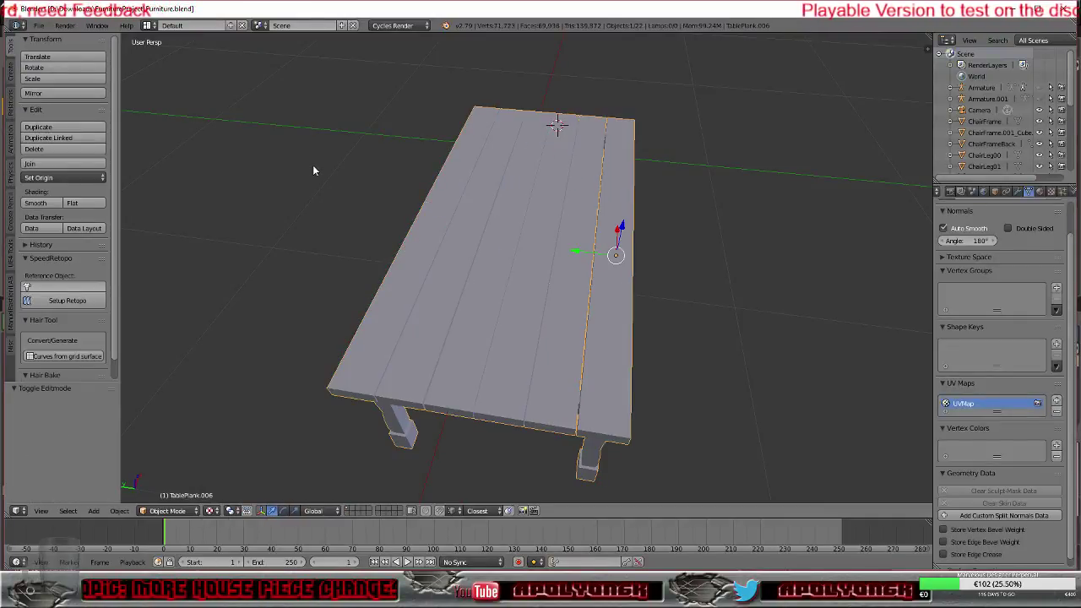
{"action": "left_click", "coordinate": [35, 26]}
{"action": "mouse_move", "coordinate": [72, 251]}
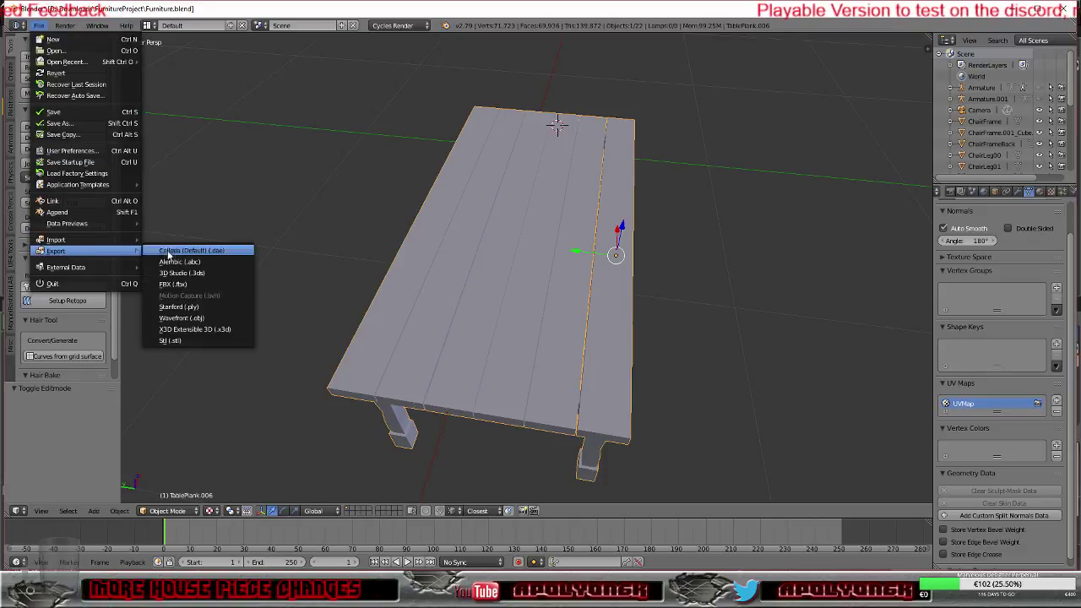
{"action": "left_click", "coordinate": [178, 284]}
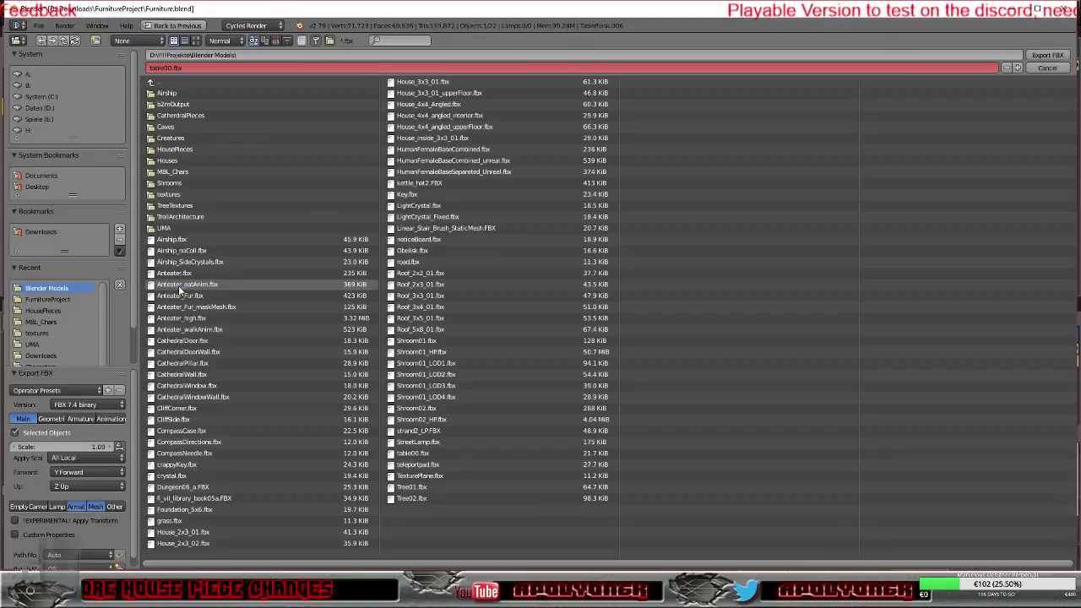
{"action": "left_click", "coordinate": [1046, 56]}
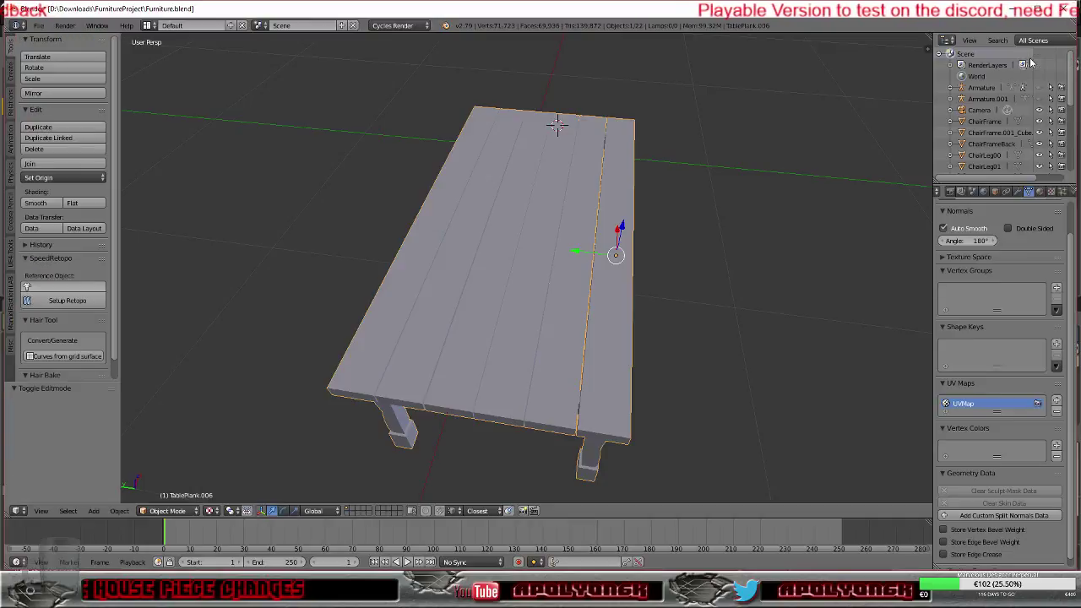
Step: Switch to Unreal, reimport the table00 mesh with the rotated planks, and inspect the tabletop's wood grain and plank gaps
{"action": "mouse_move", "coordinate": [198, 593]}
{"action": "left_click", "coordinate": [256, 530]}
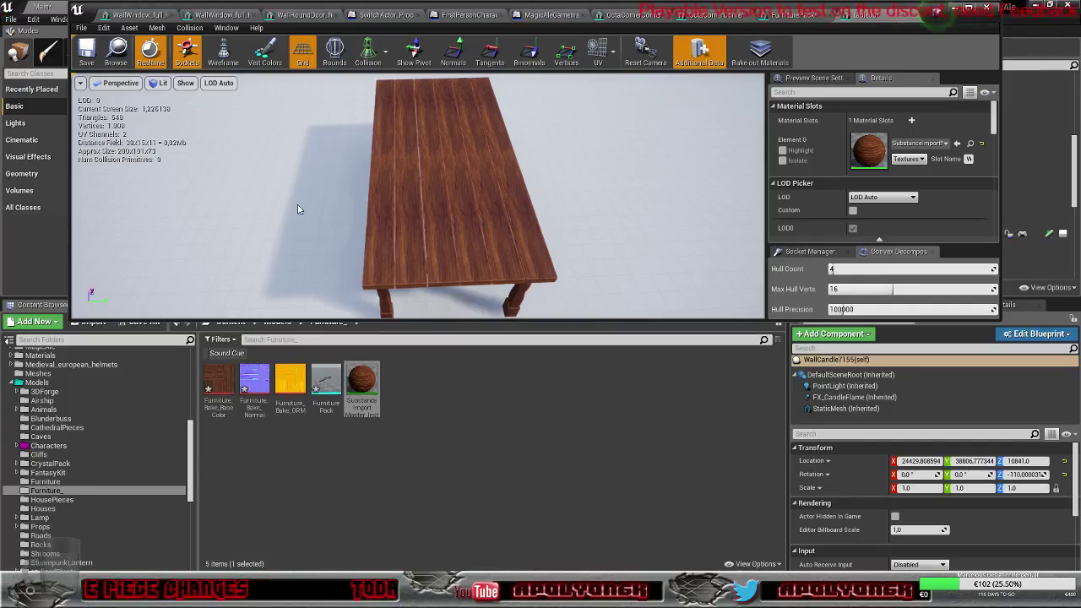
{"action": "left_click", "coordinate": [129, 27]}
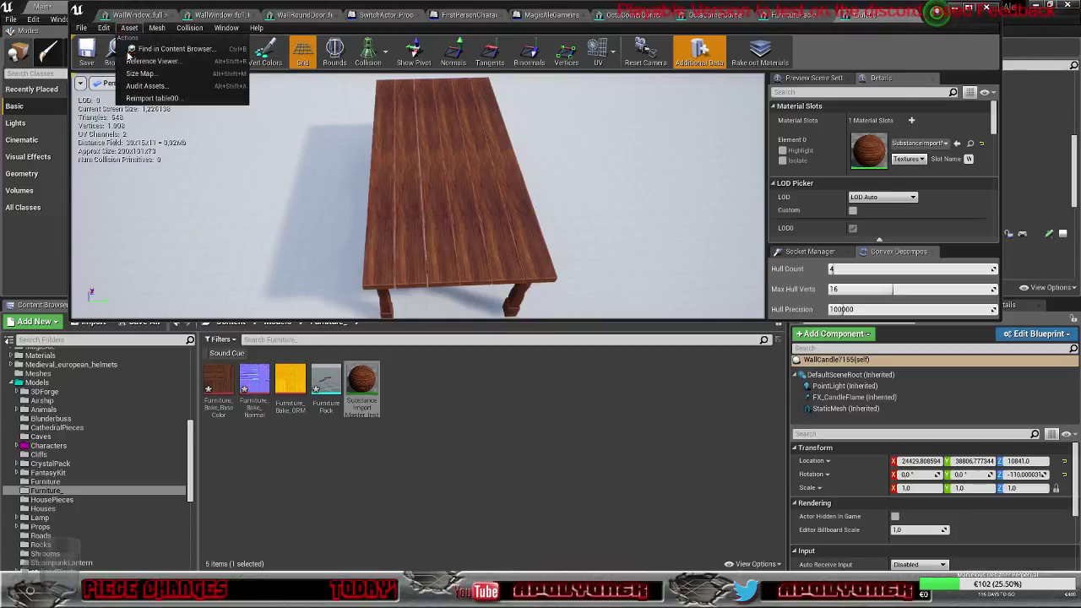
{"action": "left_click", "coordinate": [140, 99]}
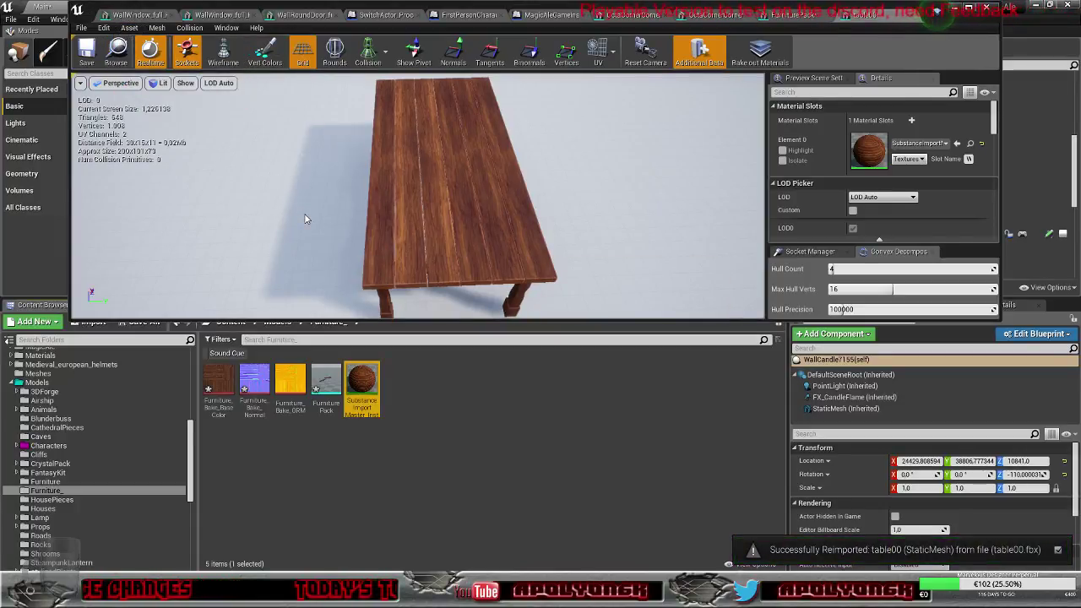
{"action": "scroll", "coordinate": [306, 218], "scroll_direction": "up", "scroll_amount": 3}
{"action": "left_click_drag", "start_coordinate": [305, 219], "coordinate": [181, 190], "text": "alt"}
{"action": "right_click_drag", "start_coordinate": [306, 218], "coordinate": [439, 190]}
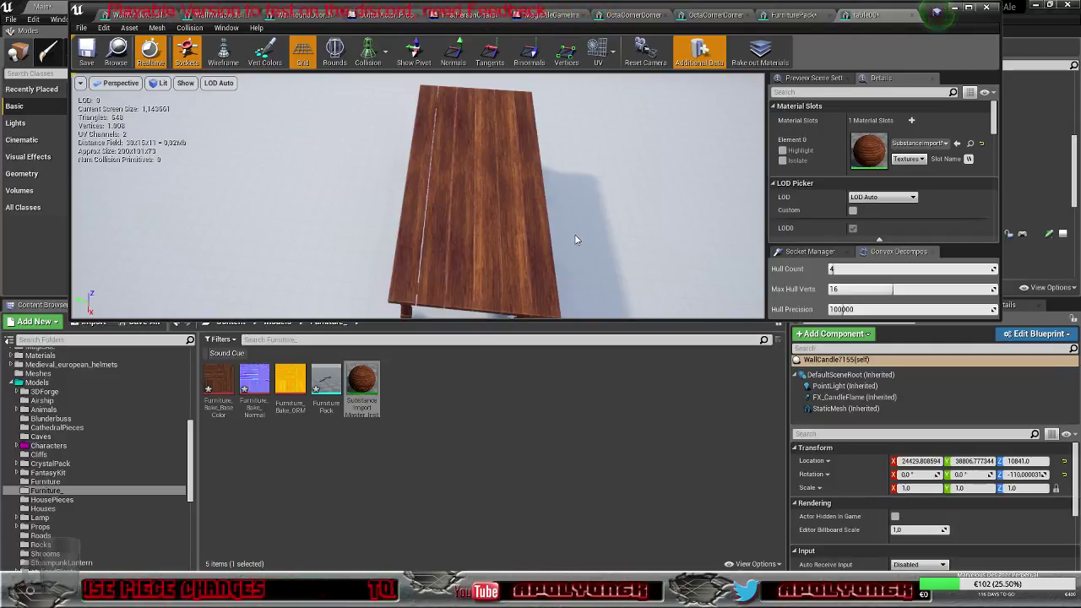
Step: Switch to Blender and move the whole second tabletop plank from the origin side about 0.44 units along negative Y, beyond the table's edge
{"action": "left_click_drag", "start_coordinate": [583, 247], "coordinate": [498, 250]}
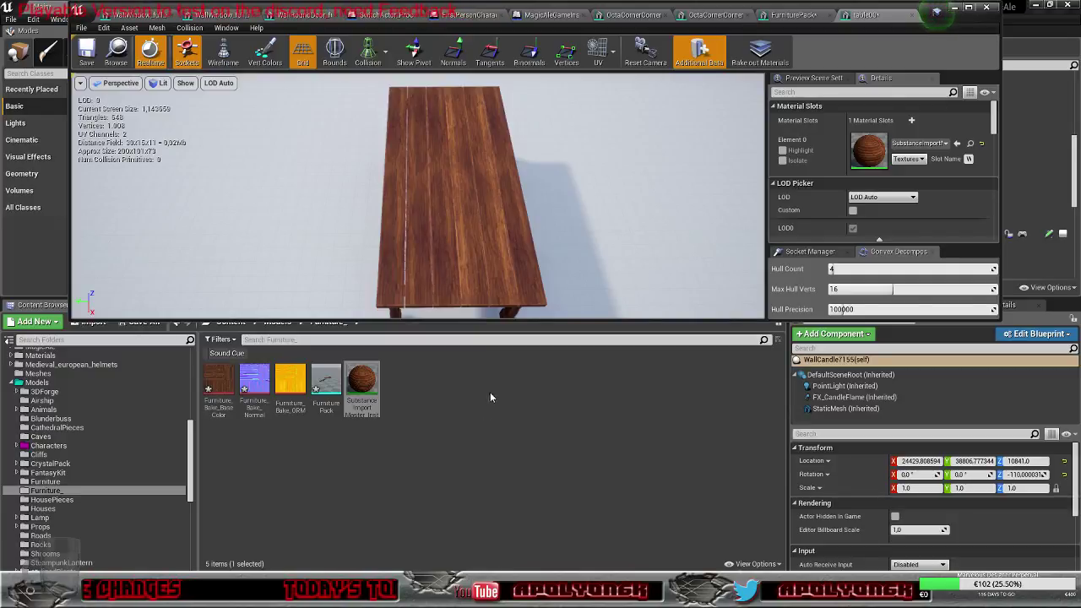
{"action": "left_click", "coordinate": [337, 595]}
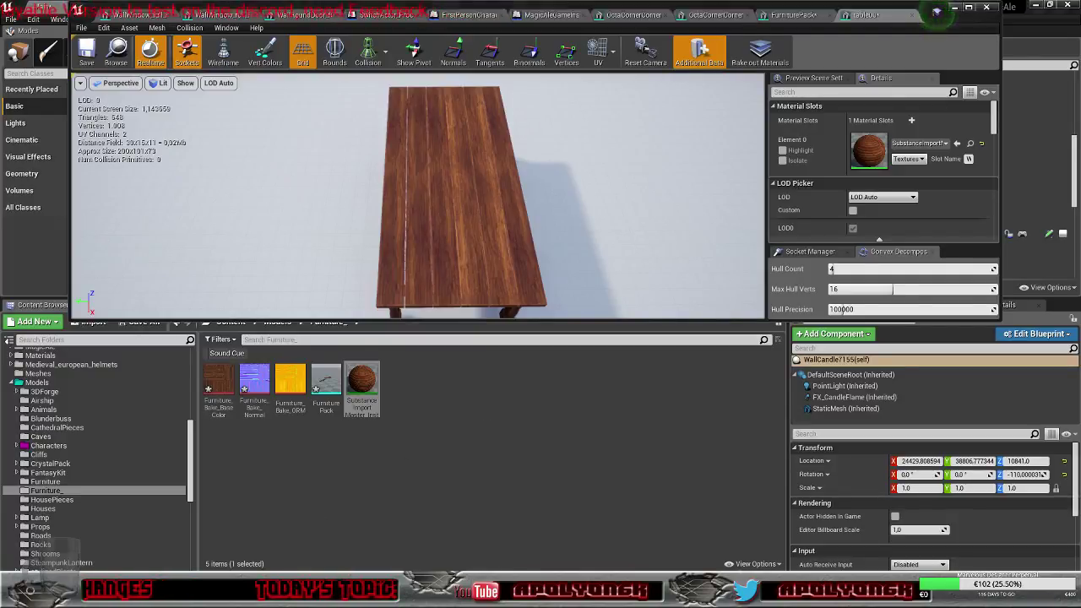
{"action": "key", "text": "Tab"}
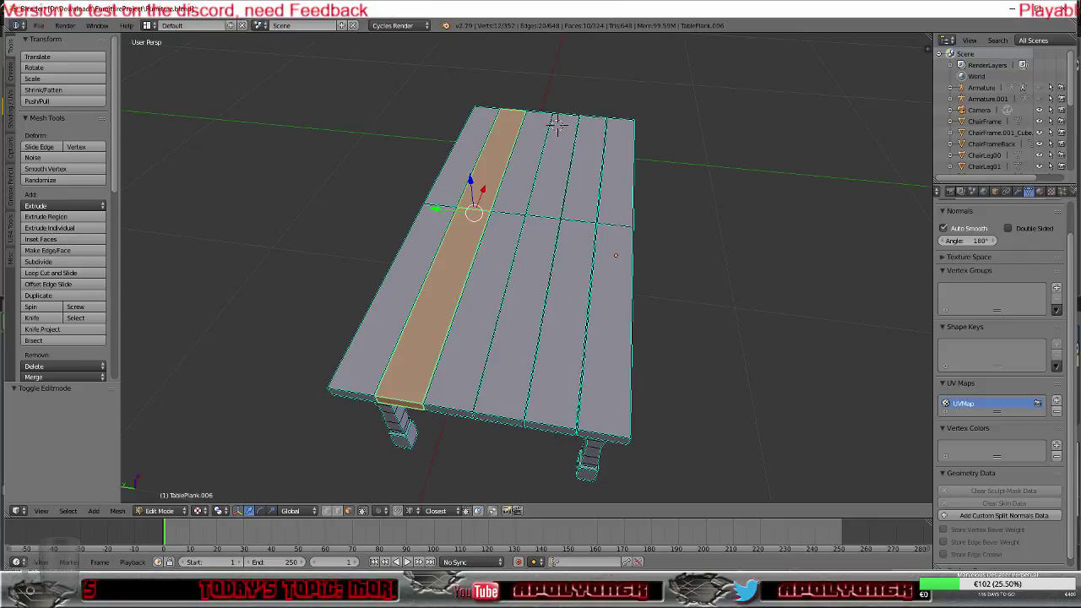
{"action": "mouse_move", "coordinate": [202, 594]}
{"action": "left_click", "coordinate": [242, 544]}
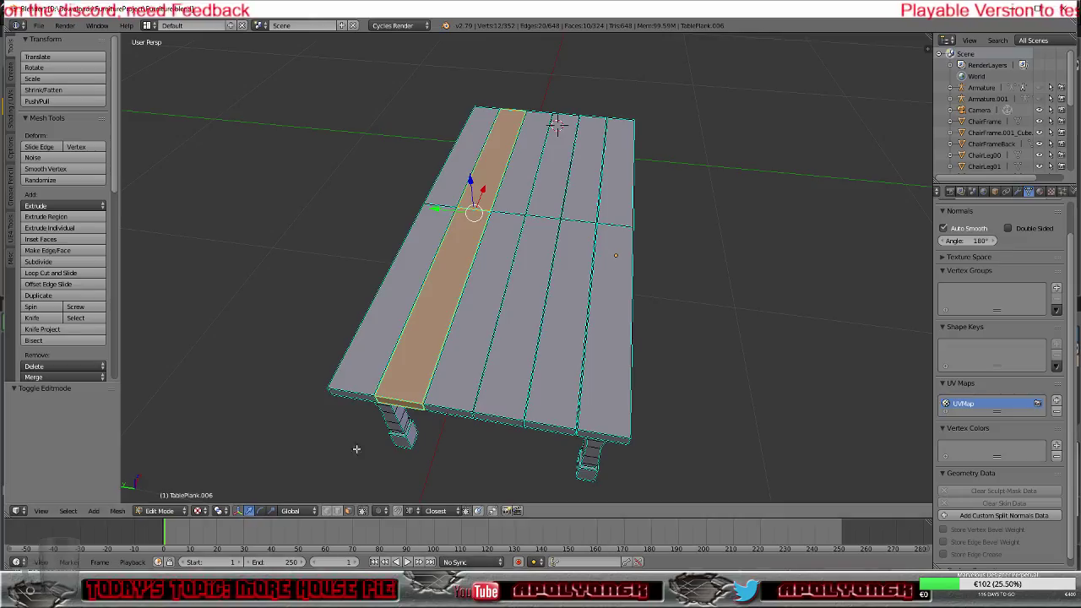
{"action": "scroll", "coordinate": [484, 460], "scroll_direction": "down", "scroll_amount": 1}
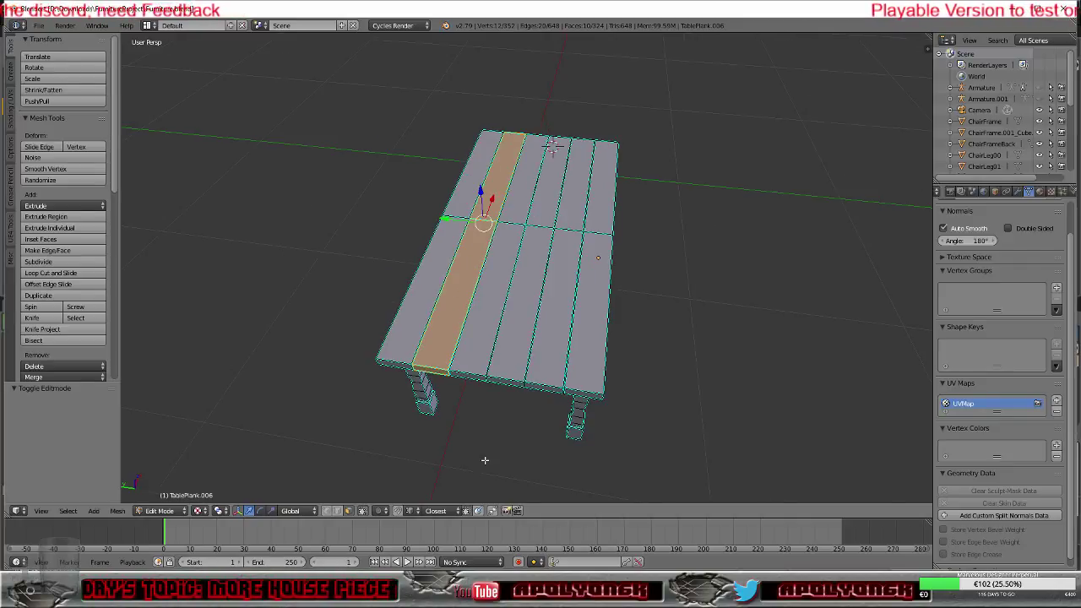
{"action": "right_click", "coordinate": [551, 269]}
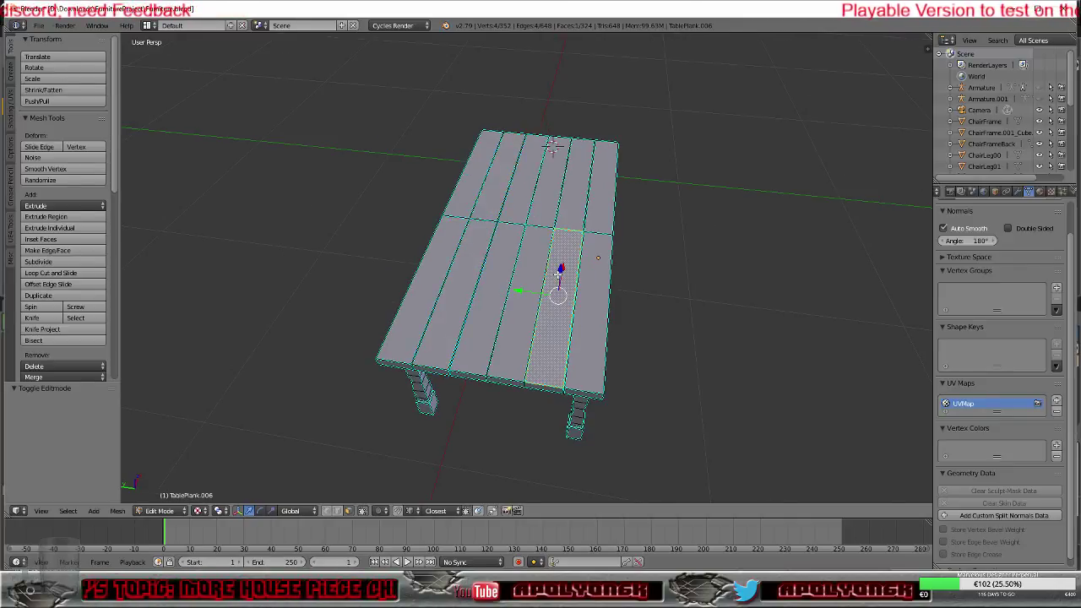
{"action": "key", "text": "l"}
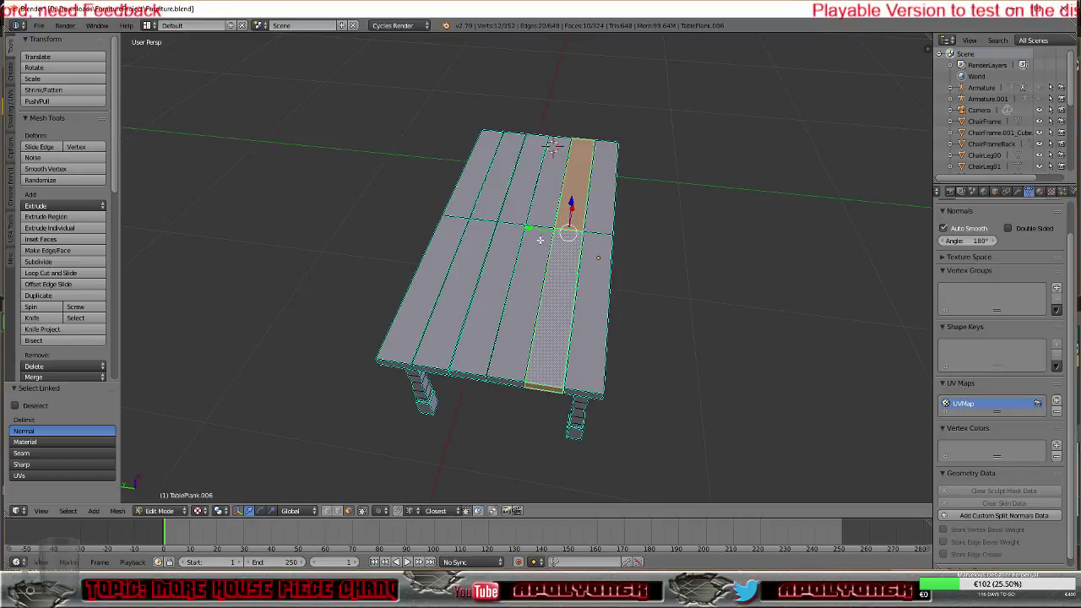
{"action": "key", "text": "g"}
{"action": "key", "text": "y"}
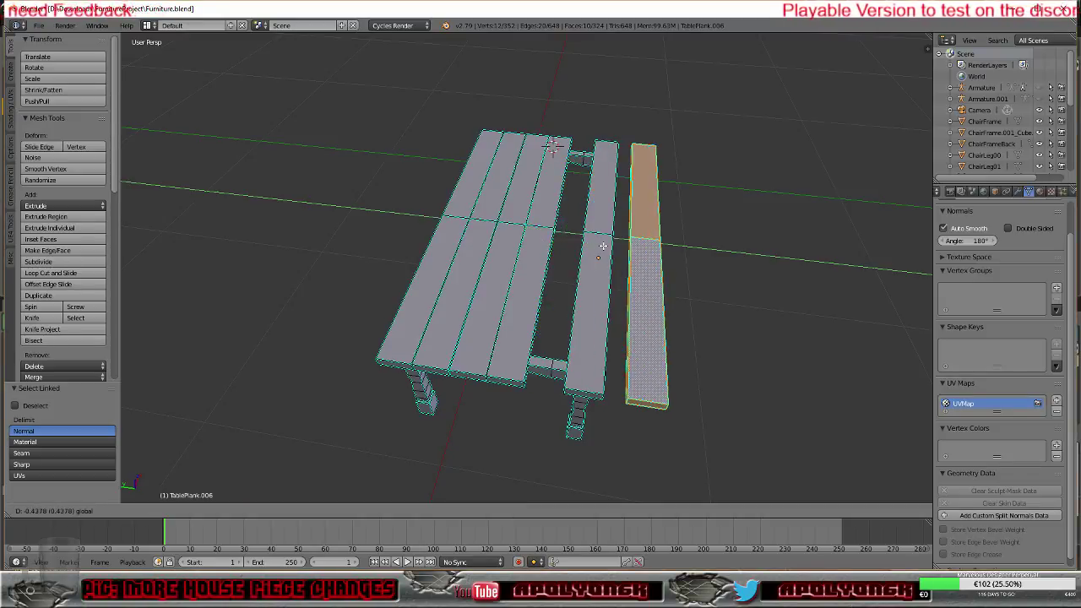
{"action": "left_click", "coordinate": [597, 244]}
Step: Move the whole outermost plank on the origin side about 0.17 units along Y into the vacant second slot
{"action": "right_click", "coordinate": [591, 246]}
{"action": "key", "text": "l"}
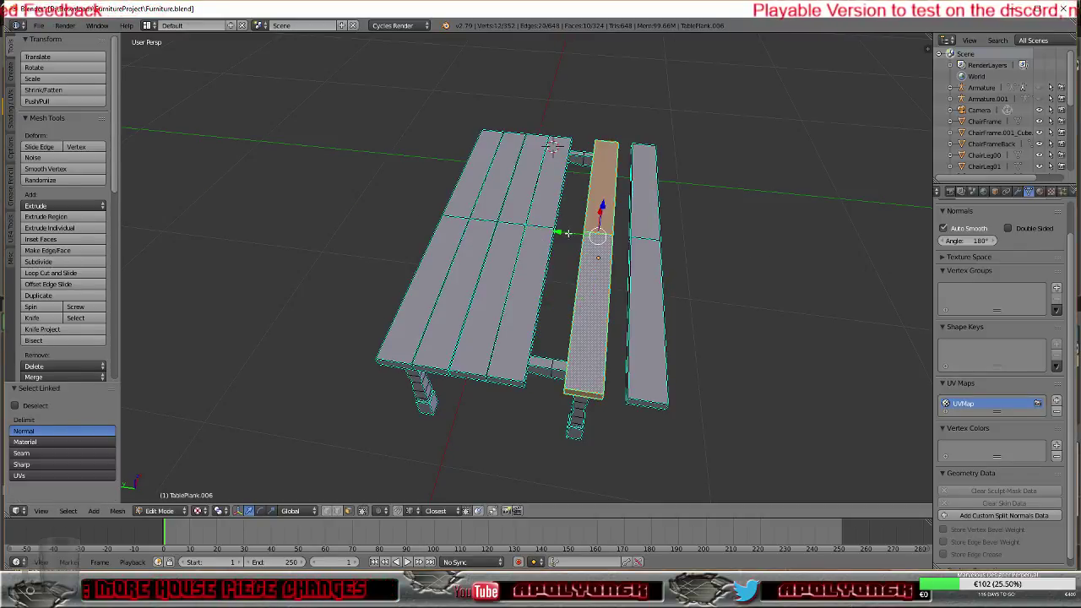
{"action": "key", "text": "g"}
{"action": "key", "text": "y"}
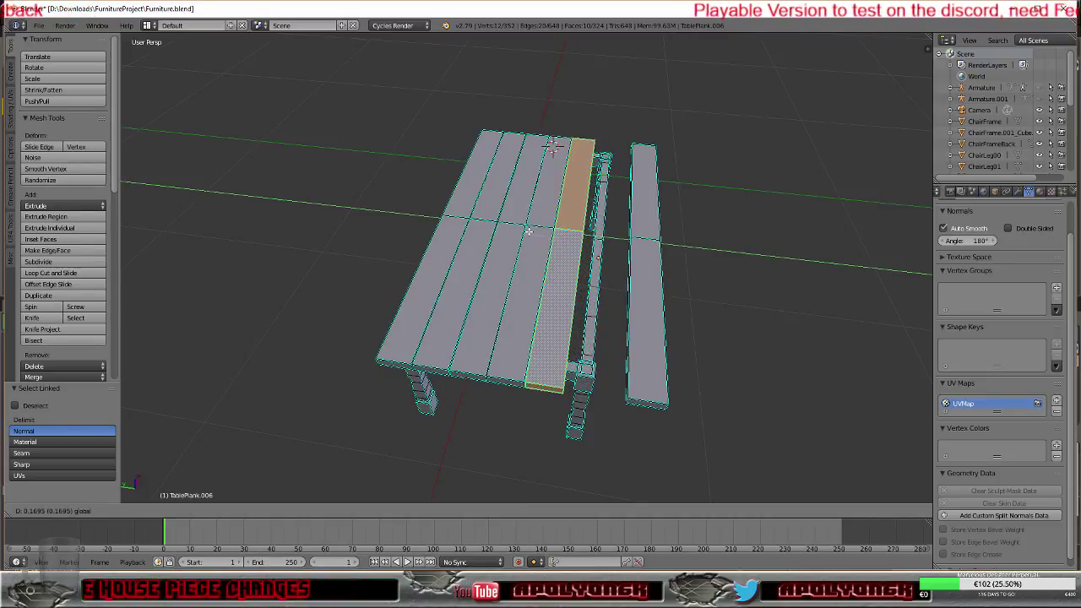
{"action": "left_click", "coordinate": [529, 231]}
Step: Move the set-aside plank 0.265 units along Y into the vacant outermost slot on the origin side
{"action": "right_click", "coordinate": [653, 254]}
{"action": "key", "text": "l"}
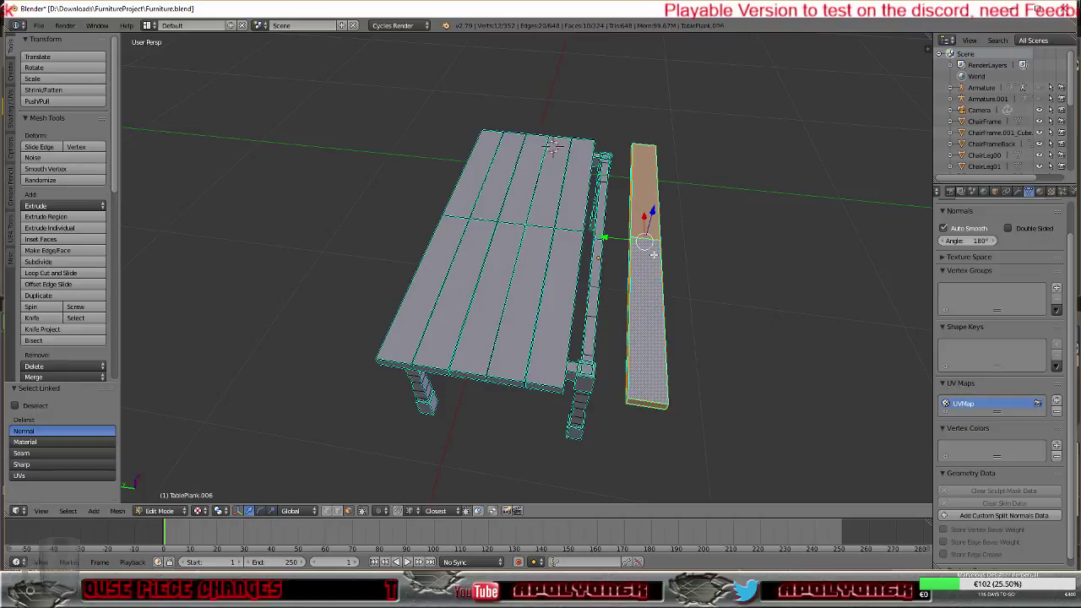
{"action": "key", "text": "g"}
{"action": "key", "text": "y"}
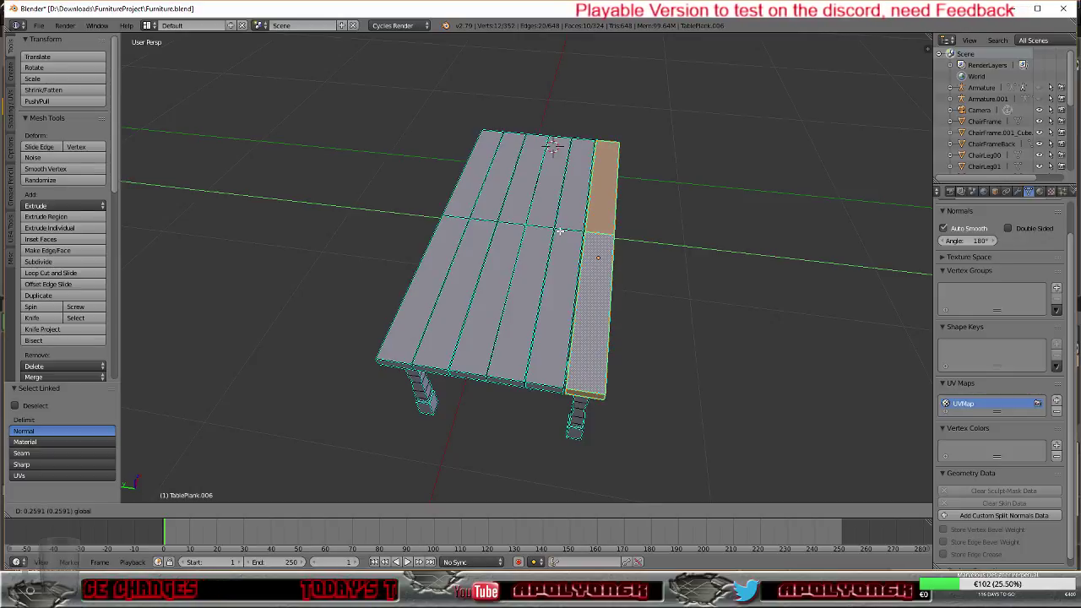
{"action": "left_click", "coordinate": [559, 231]}
Step: Move the whole third plank from the origin side about 0.72 units along Y, beyond the table's far edge
{"action": "scroll", "coordinate": [588, 319], "scroll_direction": "up", "scroll_amount": 2}
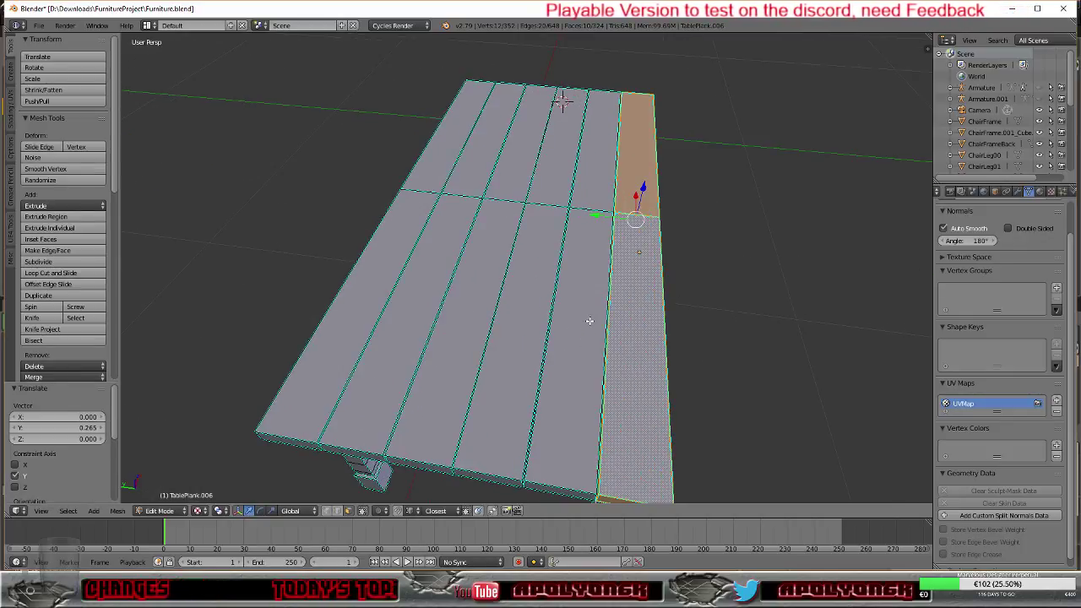
{"action": "right_click", "coordinate": [515, 320]}
{"action": "key", "text": "l"}
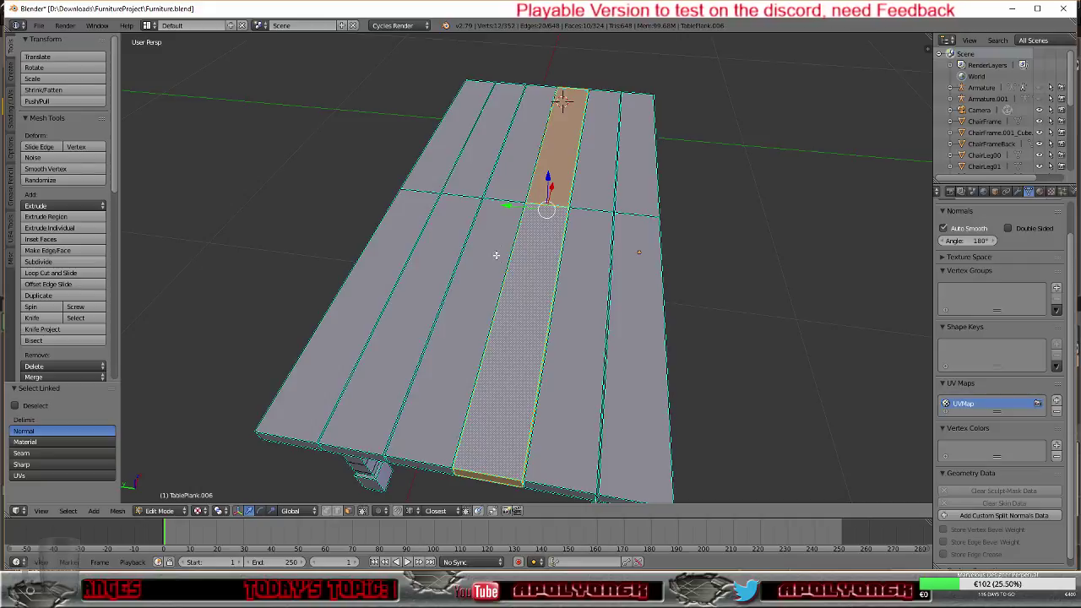
{"action": "key", "text": "g"}
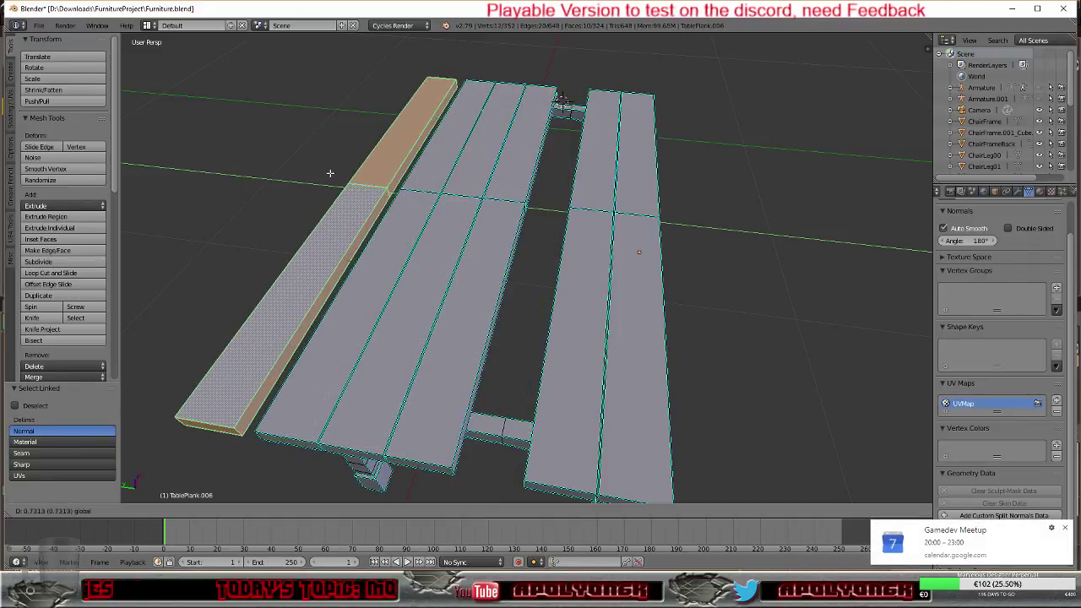
{"action": "left_click", "coordinate": [329, 179]}
Step: Move the whole outermost plank on the far side about 0.51 units along negative Y into the vacant third slot
{"action": "right_click", "coordinate": [386, 244]}
{"action": "key", "text": "l"}
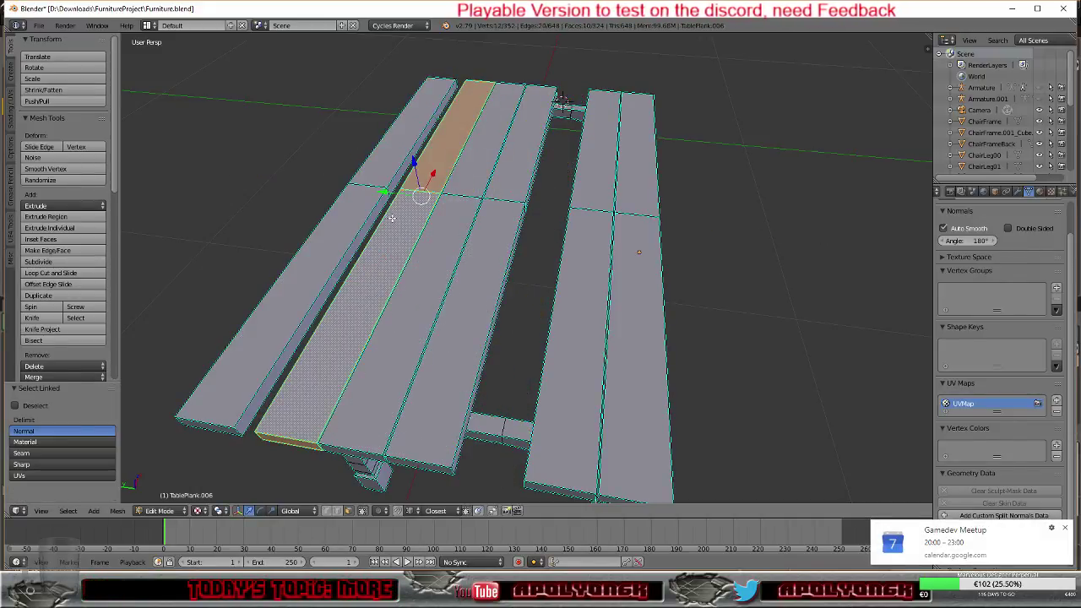
{"action": "key", "text": "g"}
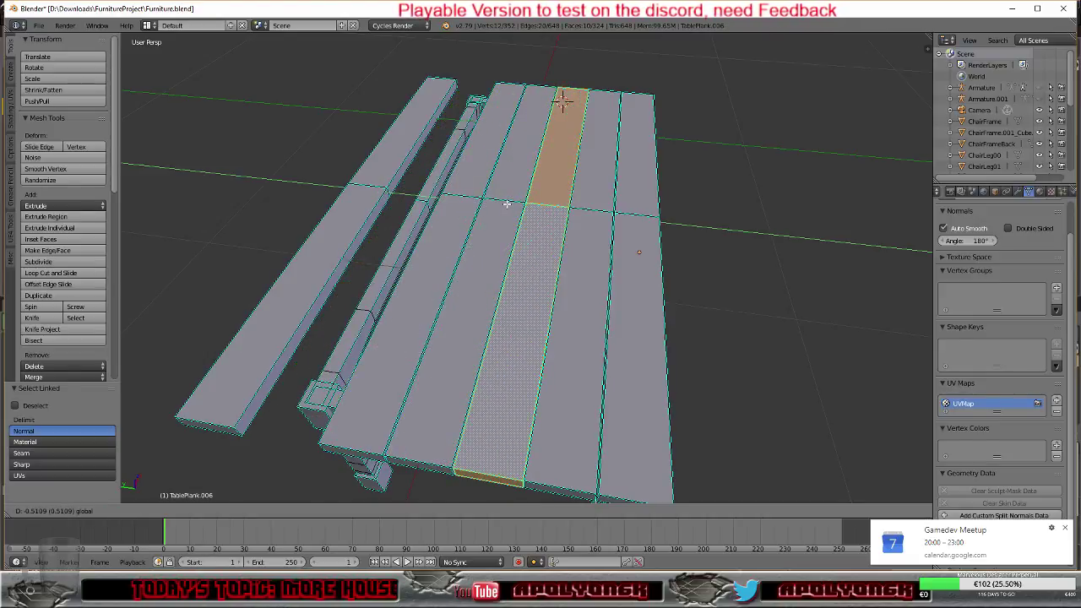
{"action": "left_click", "coordinate": [507, 203]}
Step: Move the set-aside plank 0.222 units along negative Y into the vacant outermost slot on the far side
{"action": "right_click", "coordinate": [338, 211]}
{"action": "key", "text": "l"}
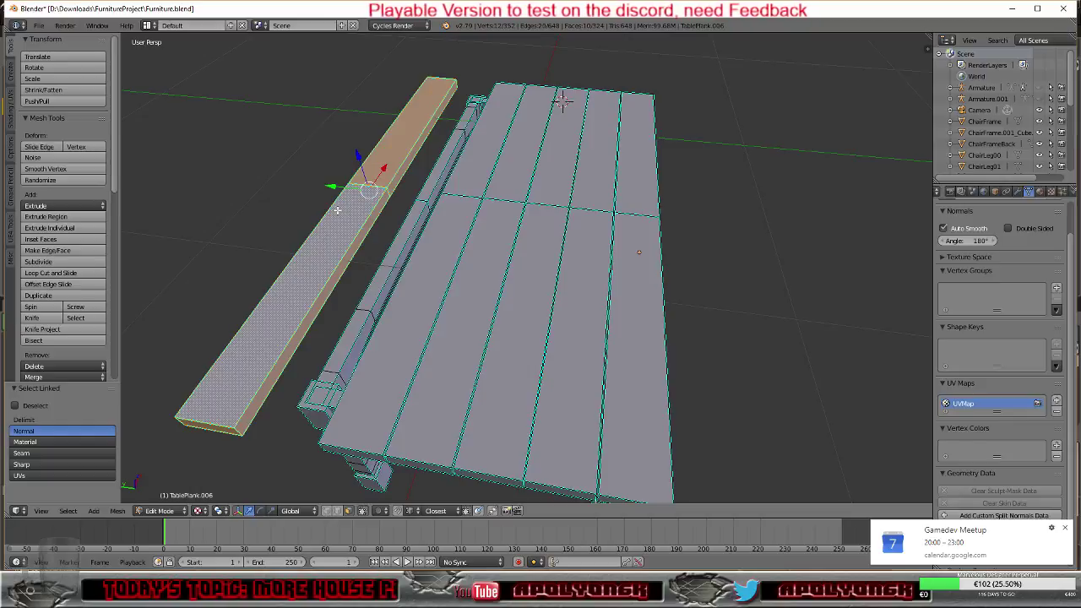
{"action": "key", "text": "g"}
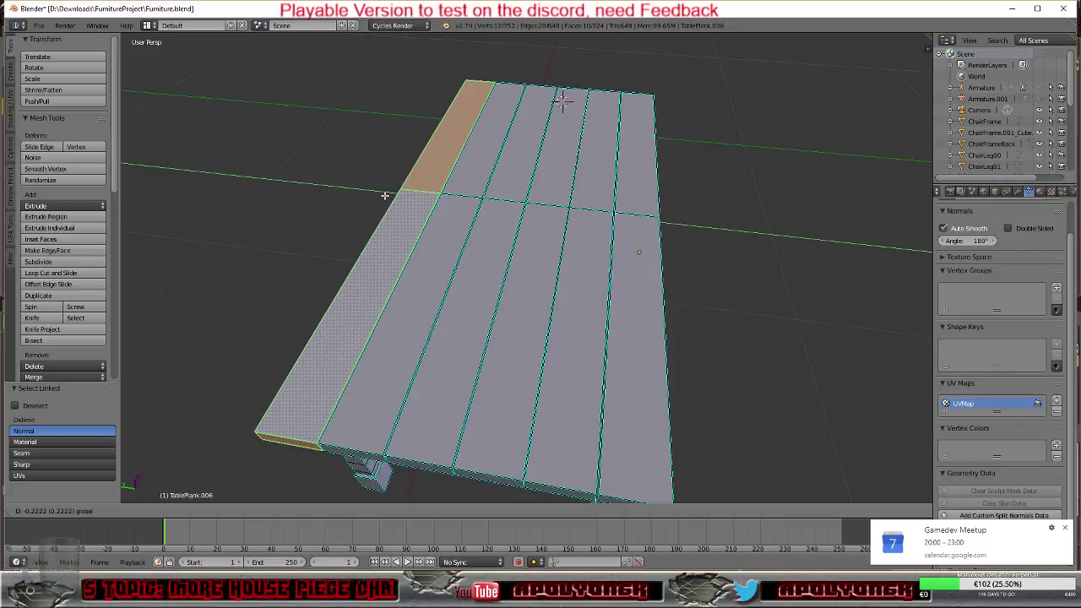
{"action": "left_click", "coordinate": [384, 195]}
{"action": "middle_click_drag", "start_coordinate": [378, 223], "coordinate": [338, 314]}
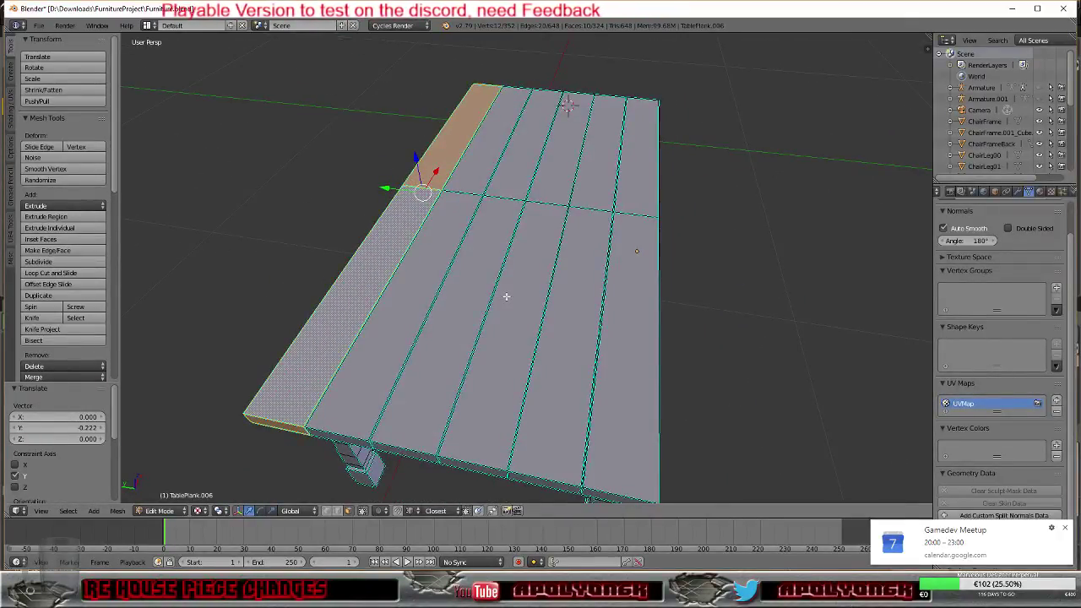
Step: Return to Object Mode and export the table with the swapped planks to FBX
{"action": "key", "text": "Tab"}
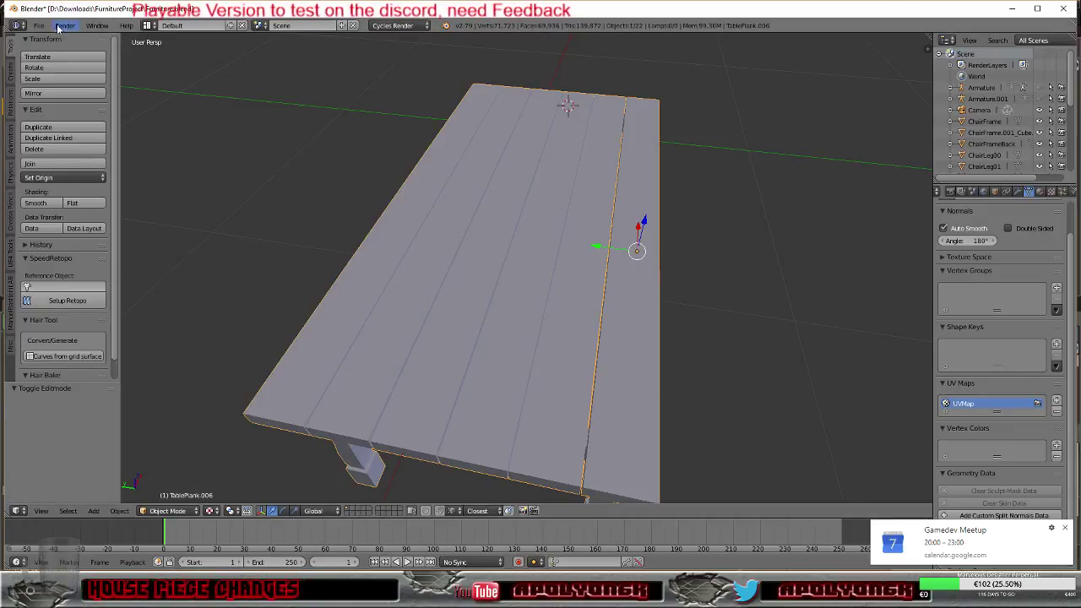
{"action": "middle_click_drag", "start_coordinate": [429, 203], "coordinate": [393, 216]}
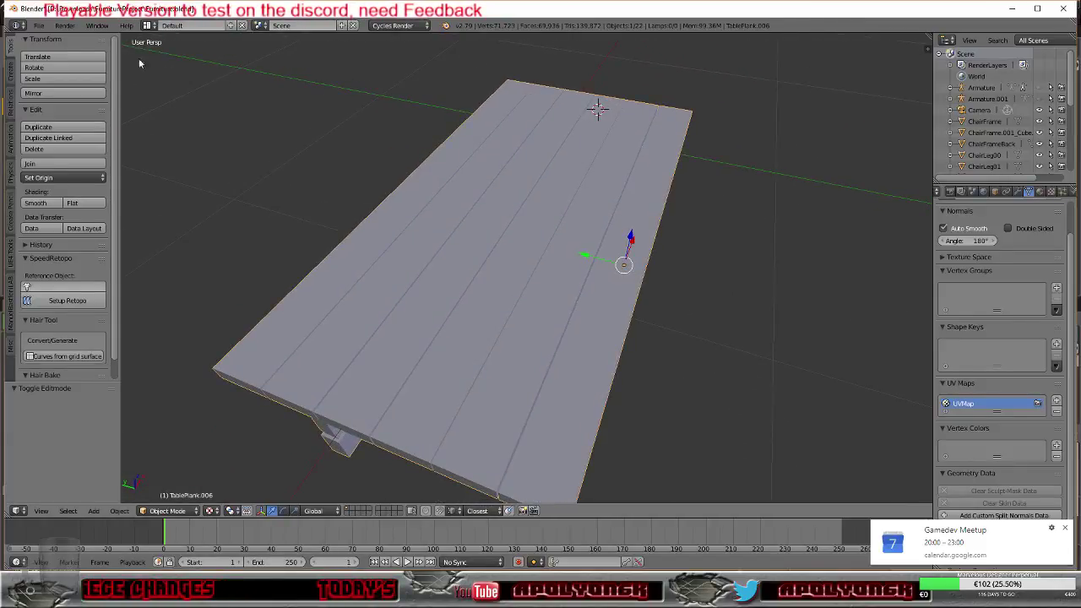
{"action": "left_click", "coordinate": [39, 26]}
{"action": "mouse_move", "coordinate": [66, 251]}
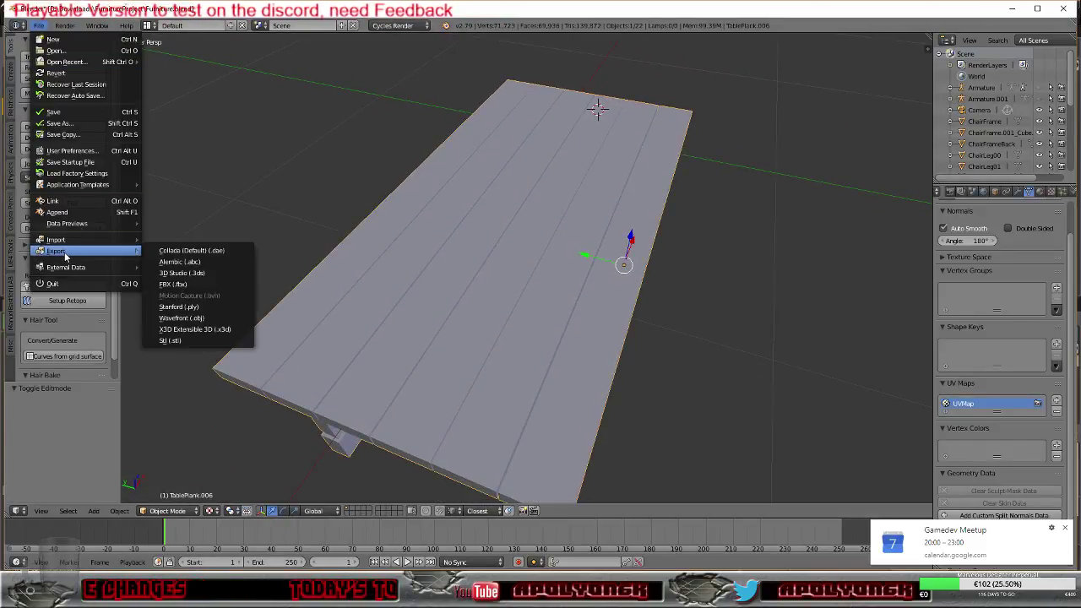
{"action": "left_click", "coordinate": [174, 283]}
{"action": "left_click", "coordinate": [1047, 55]}
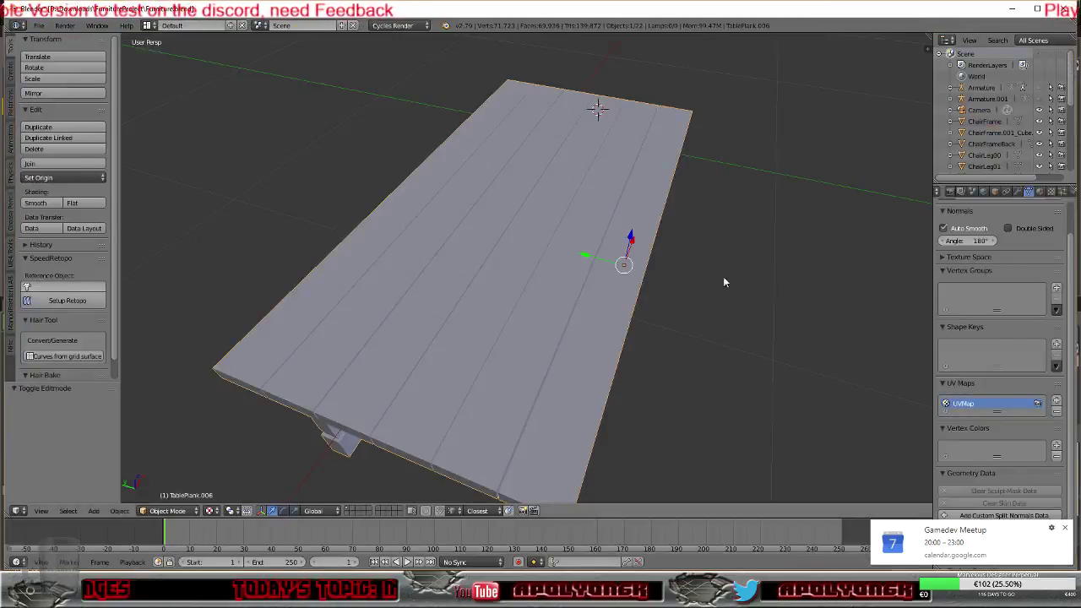
Step: Switch to Unreal, reimport the table00 mesh with the swapped planks, and inspect the tabletop's wood grain
{"action": "mouse_move", "coordinate": [228, 568]}
{"action": "left_click", "coordinate": [249, 536]}
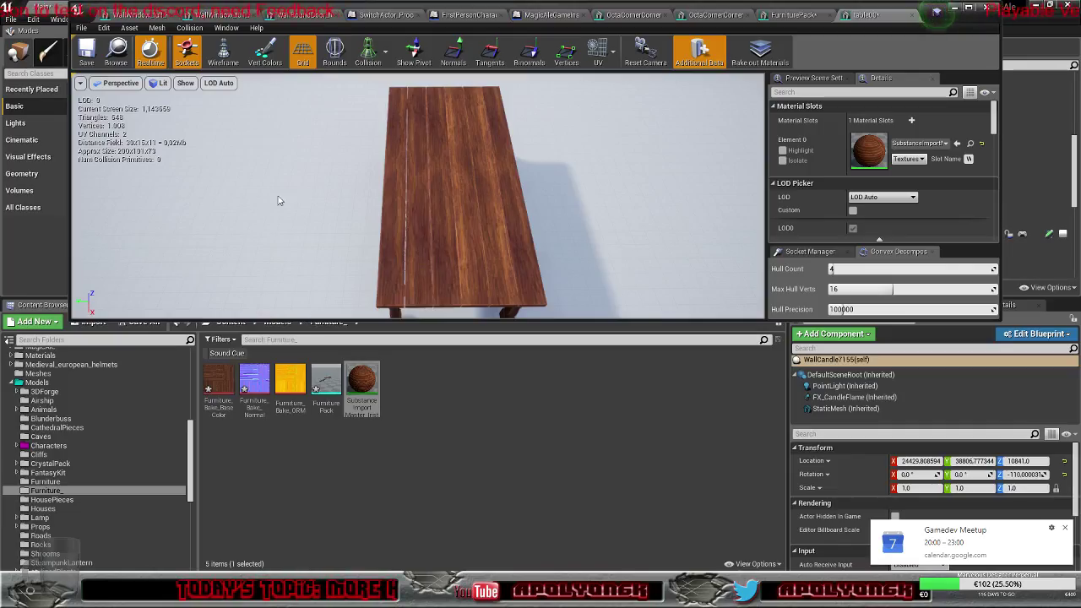
{"action": "left_click", "coordinate": [129, 28]}
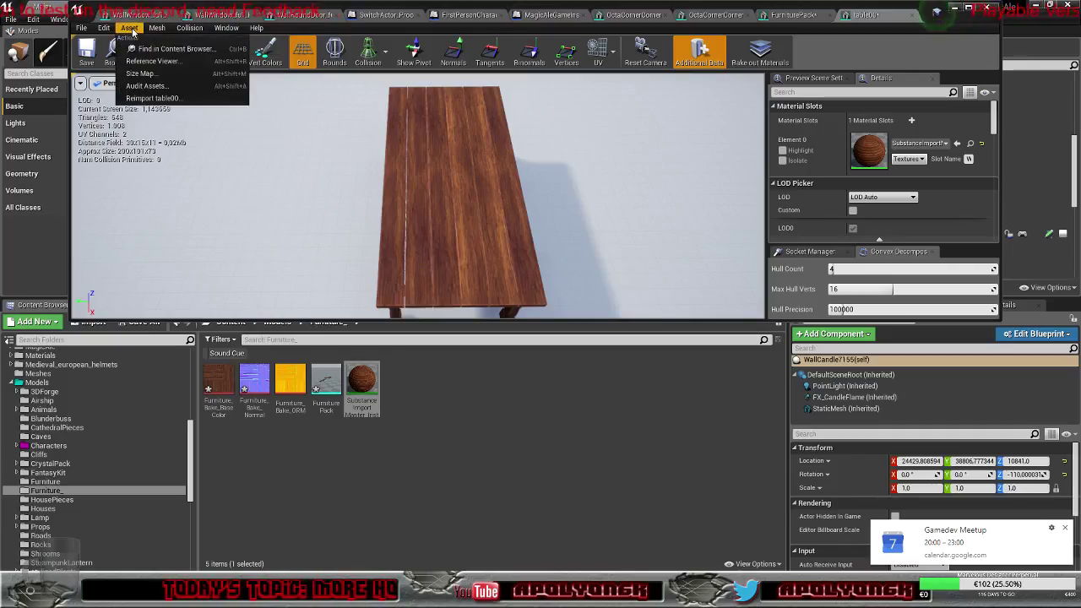
{"action": "left_click", "coordinate": [152, 98]}
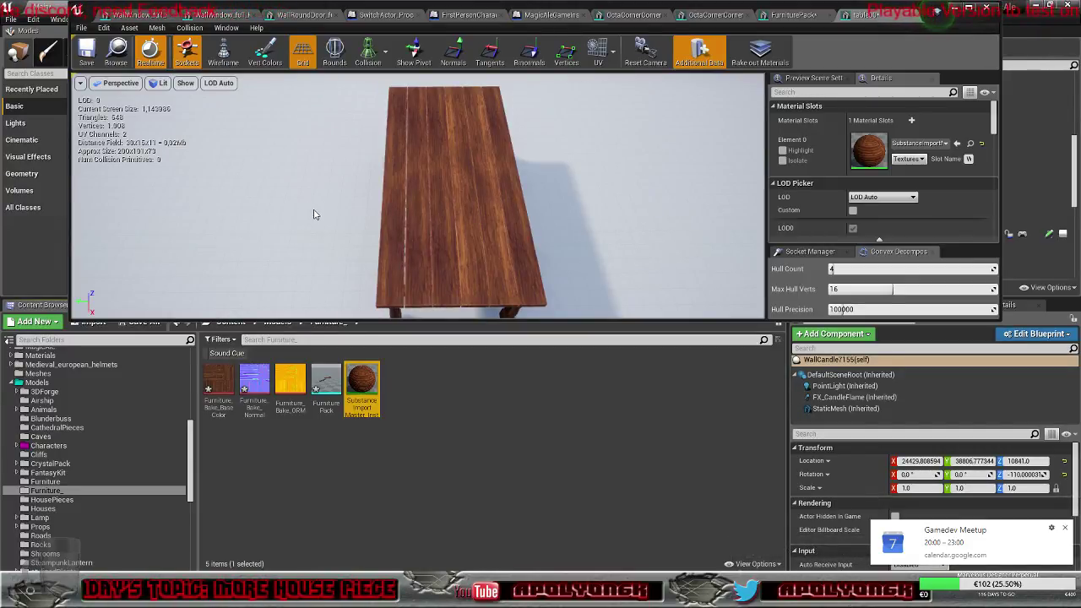
{"action": "right_click_drag", "start_coordinate": [308, 234], "coordinate": [291, 211]}
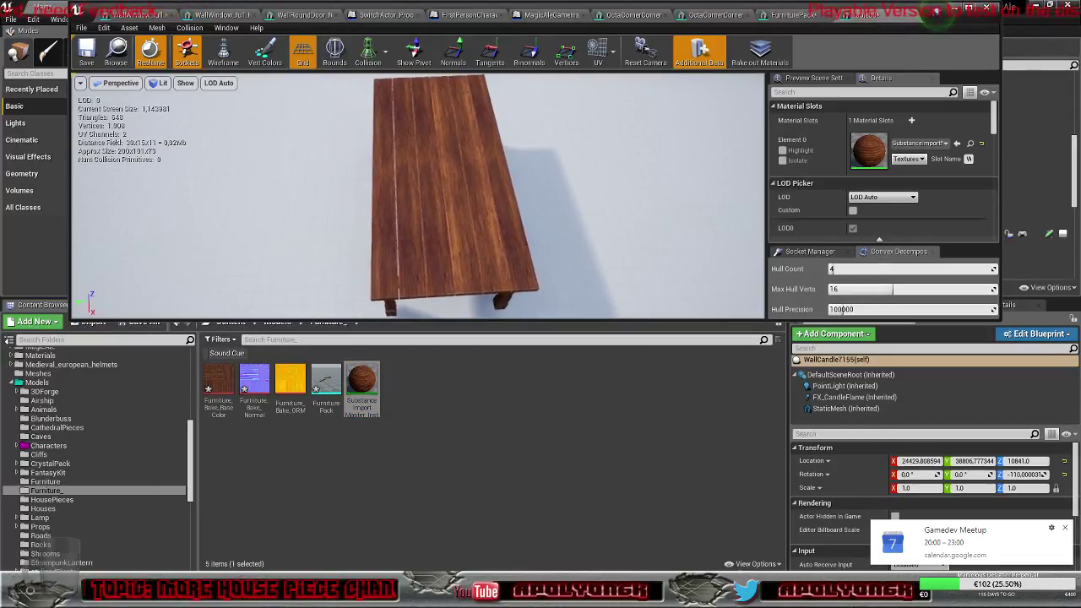
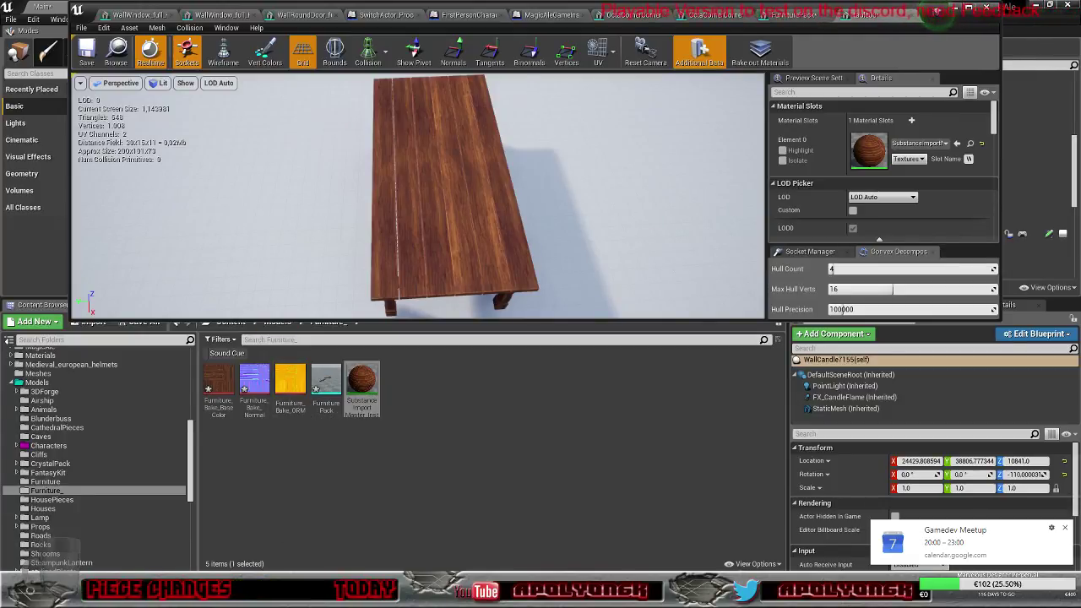
Step: Switch to Blender, add a new material to the table, and use an Image Texture for its Diffuse BSDF colour
{"action": "left_click", "coordinate": [127, 593]}
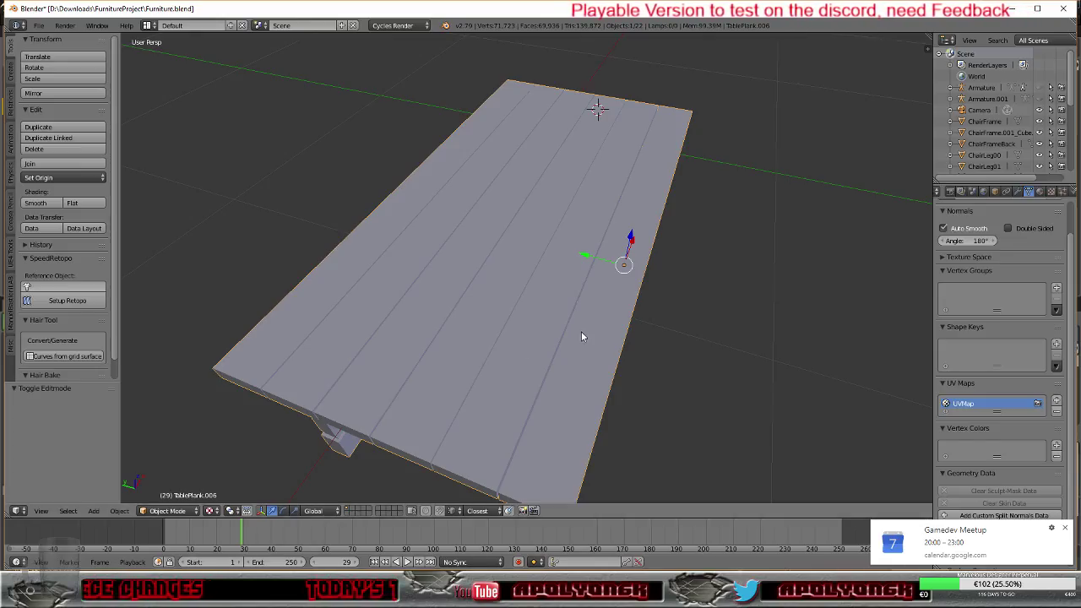
{"action": "left_click", "coordinate": [1040, 190]}
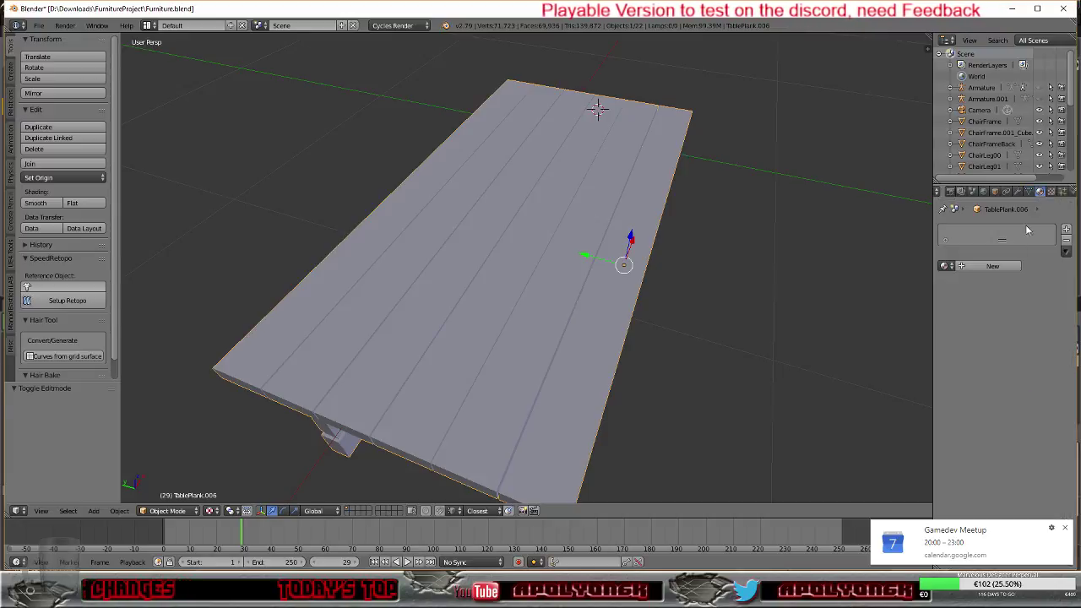
{"action": "left_click", "coordinate": [969, 267]}
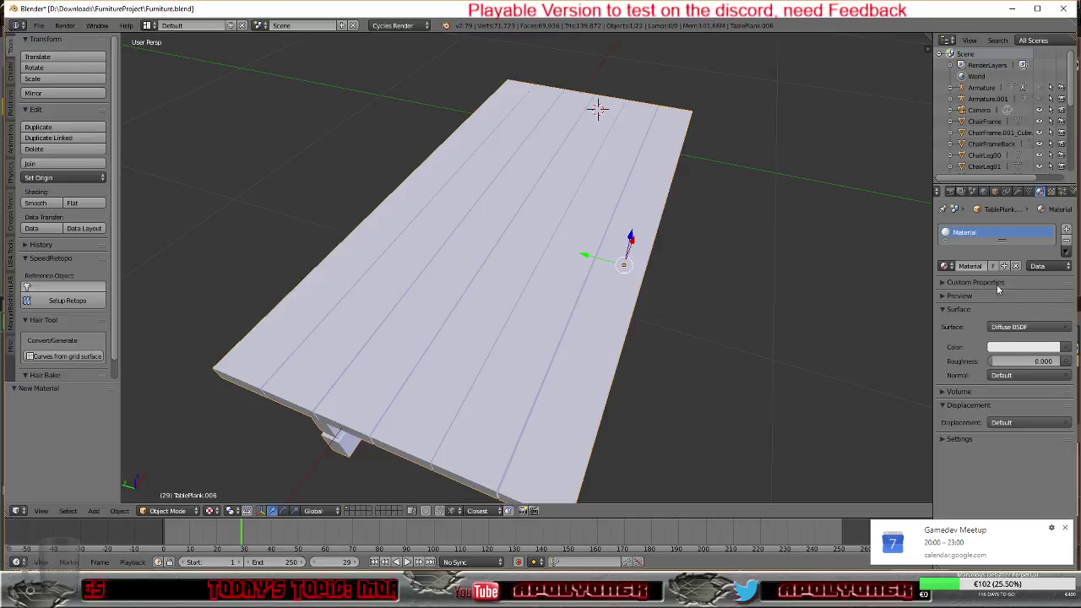
{"action": "left_click", "coordinate": [1038, 329]}
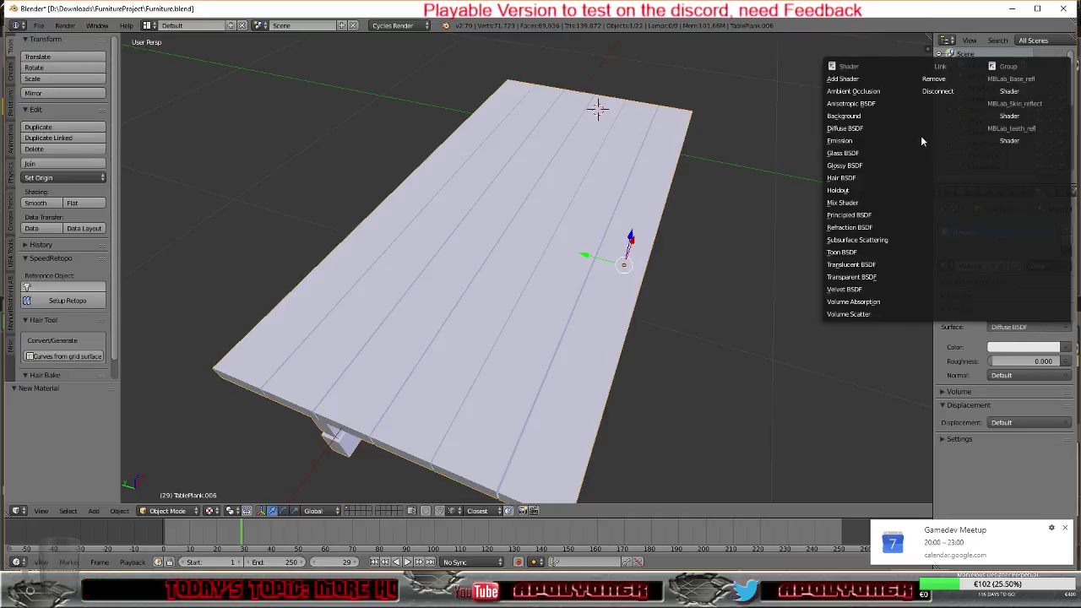
{"action": "left_click", "coordinate": [1069, 351]}
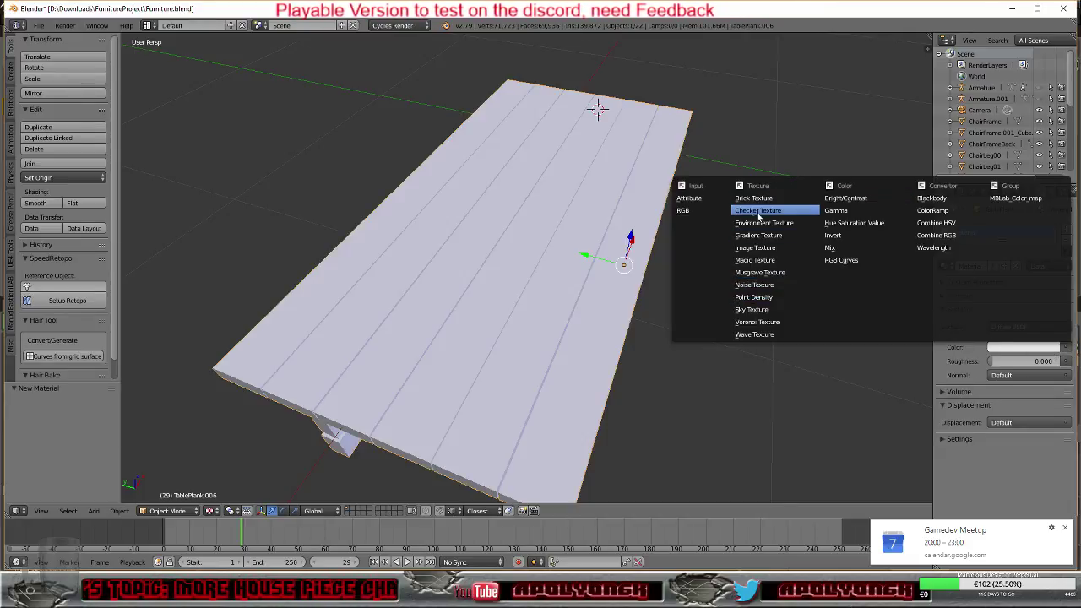
{"action": "left_click", "coordinate": [777, 249]}
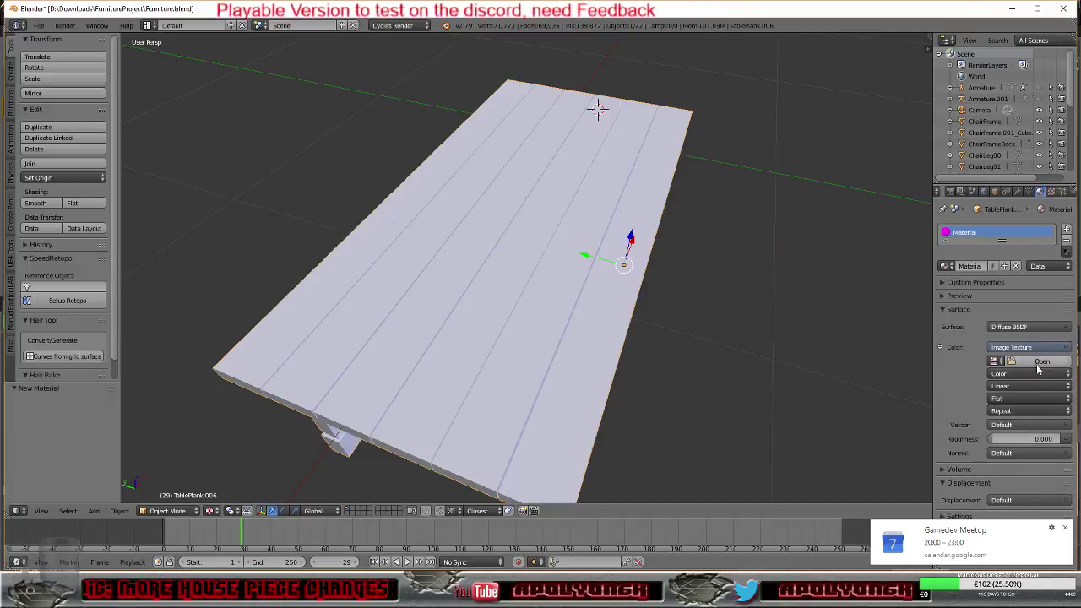
Step: Load Furniture_Bake_BaseColor.png from the D:\Downloads\FurnitureTextures folder as the material's colour image
{"action": "left_click", "coordinate": [1041, 363]}
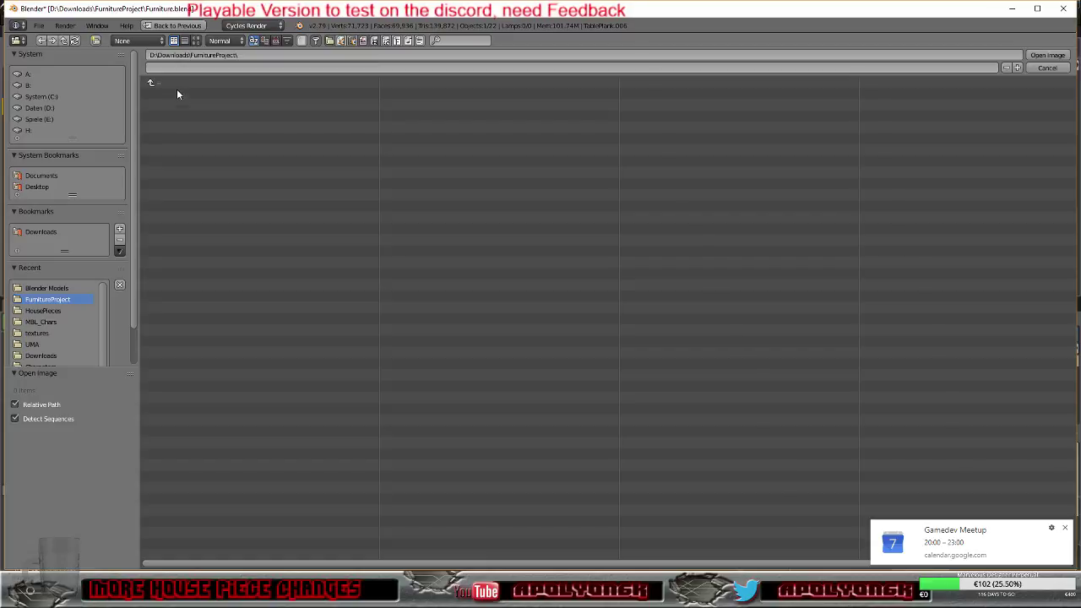
{"action": "left_click", "coordinate": [152, 82]}
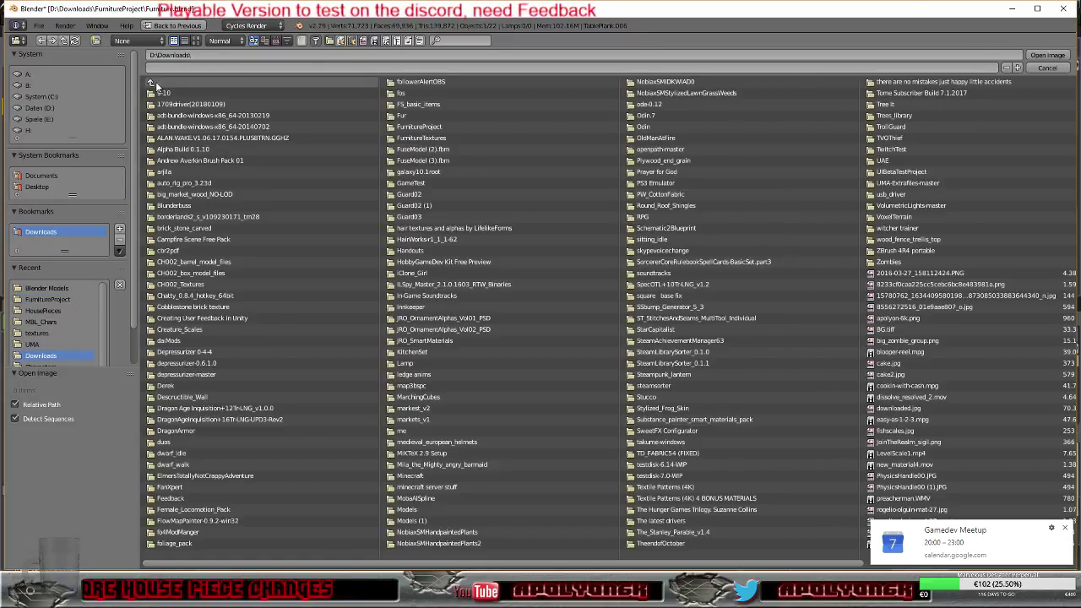
{"action": "left_click", "coordinate": [162, 83]}
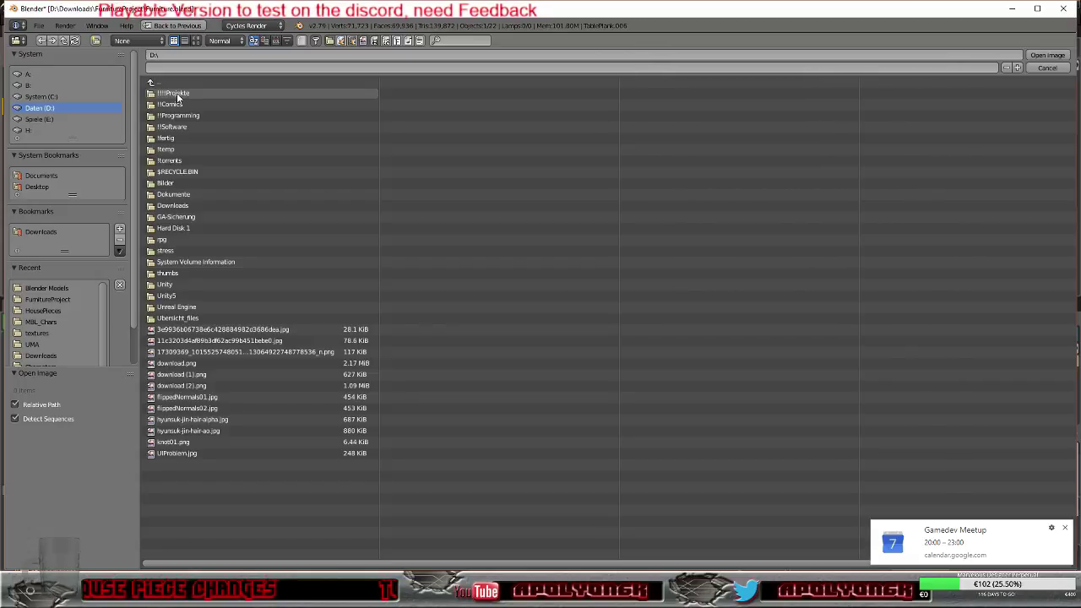
{"action": "left_click", "coordinate": [192, 205]}
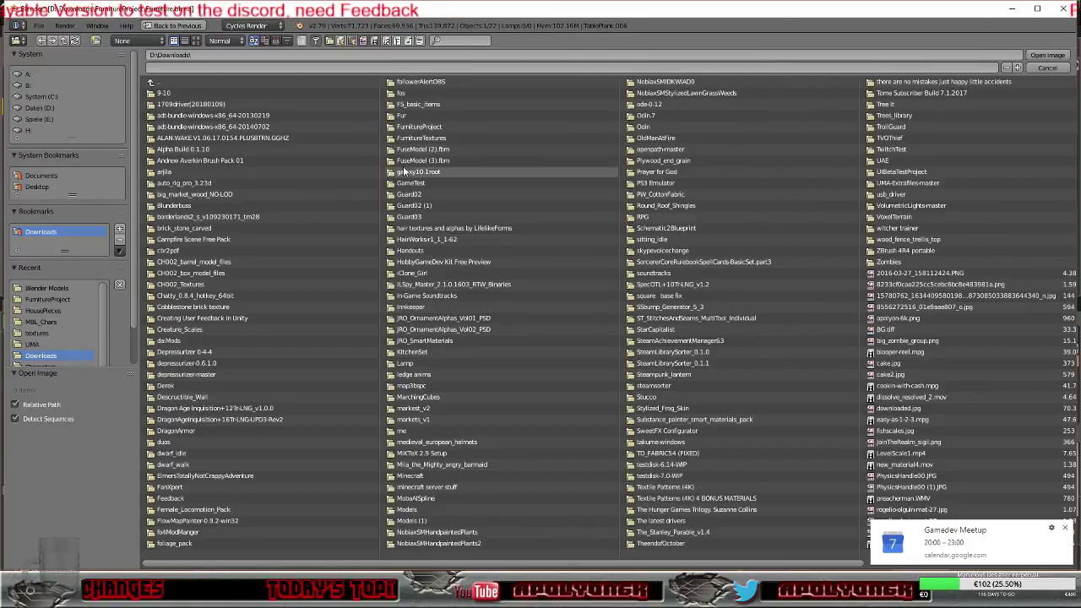
{"action": "left_click", "coordinate": [420, 139]}
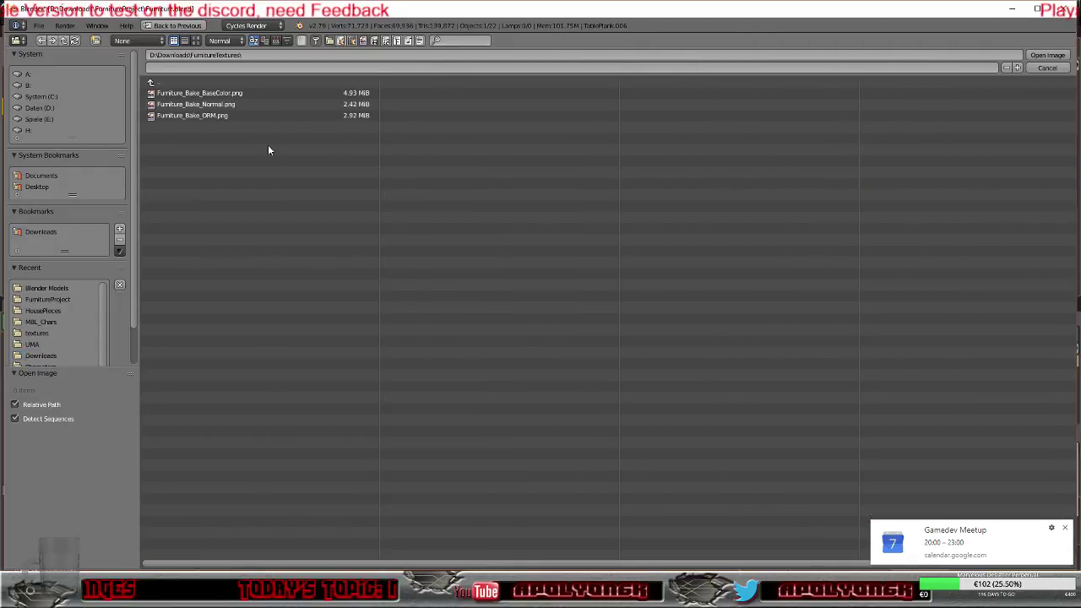
{"action": "double_click", "coordinate": [204, 94]}
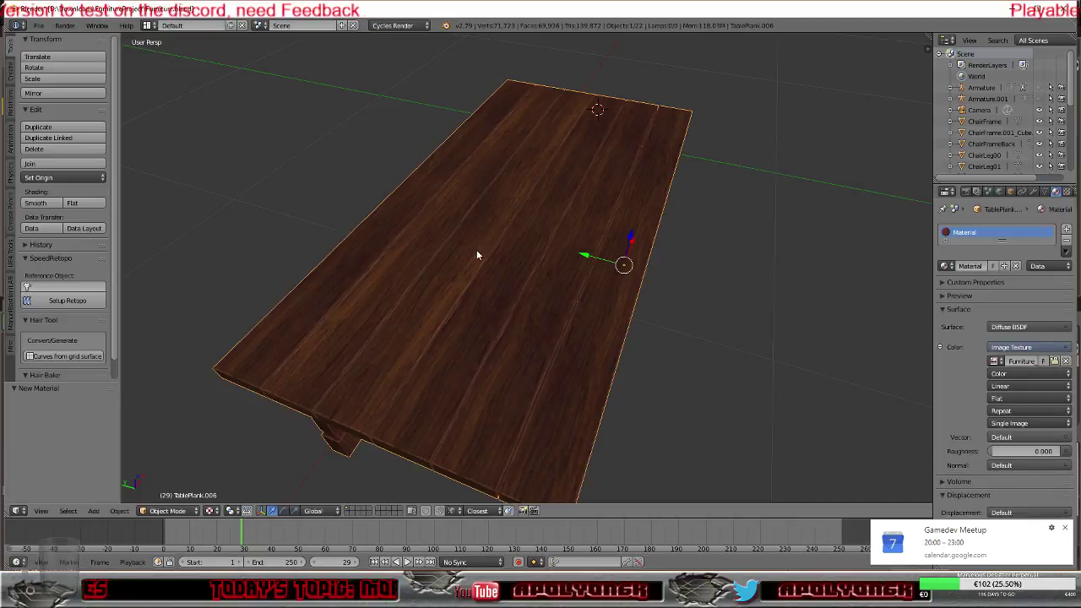
Step: In Edit Mode, move the second plank from the positive Y side 0.349 units along Y, clear of the tabletop
{"action": "middle_click_drag", "start_coordinate": [651, 382], "coordinate": [690, 421]}
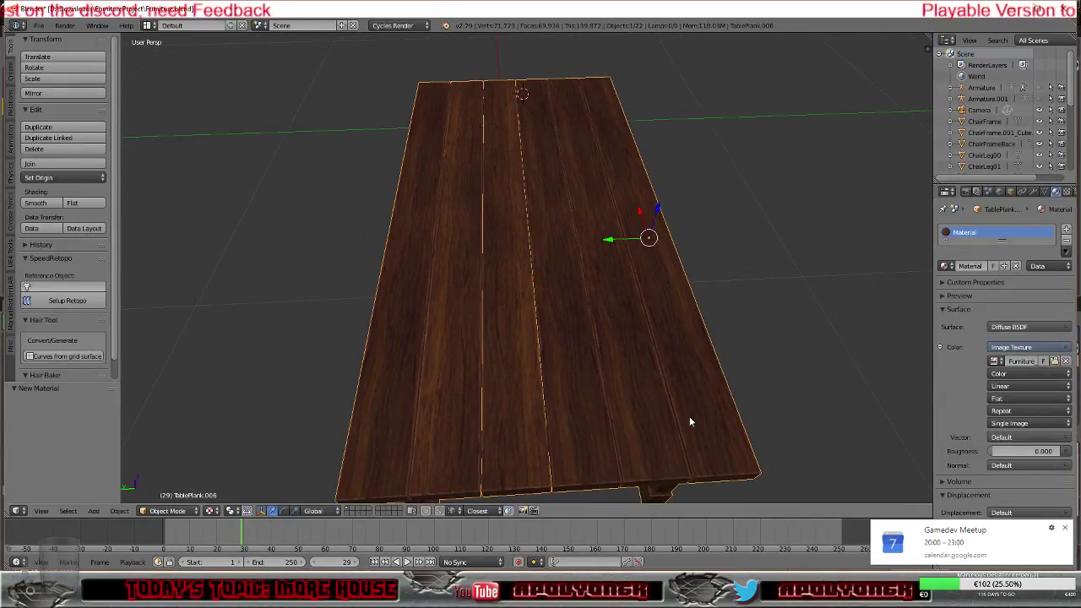
{"action": "middle_click_drag", "start_coordinate": [745, 330], "coordinate": [698, 366]}
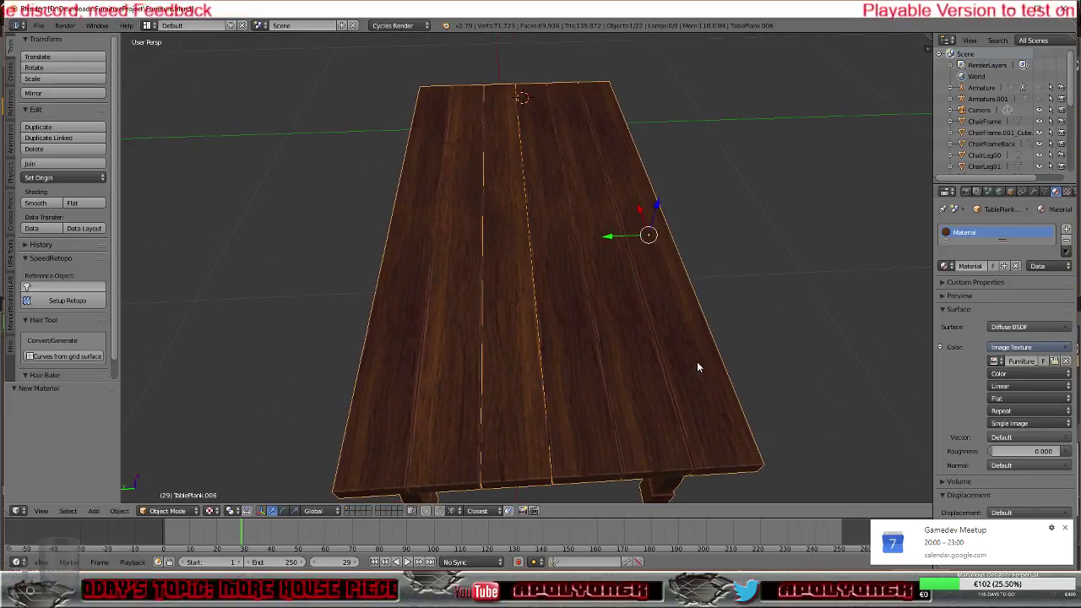
{"action": "key", "text": "Tab"}
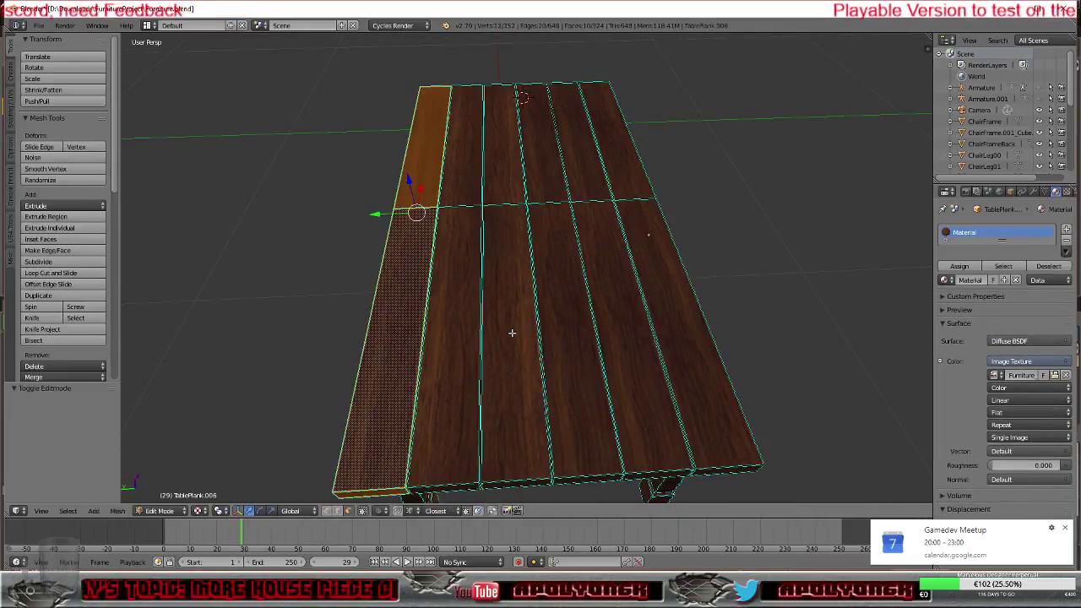
{"action": "right_click", "coordinate": [453, 318]}
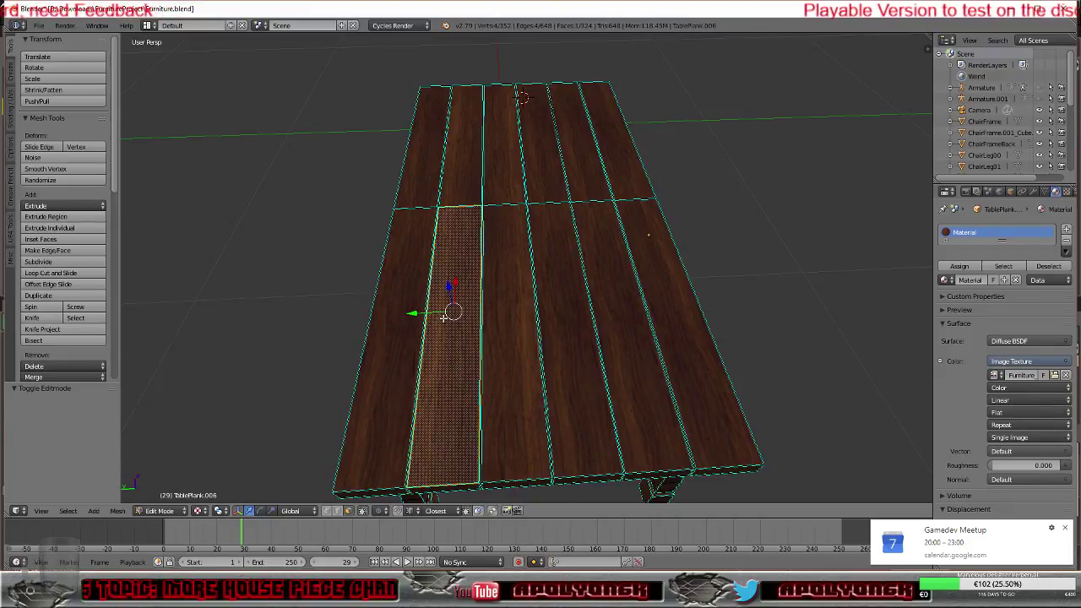
{"action": "key", "text": "l"}
{"action": "key", "text": "g"}
{"action": "key", "text": "y"}
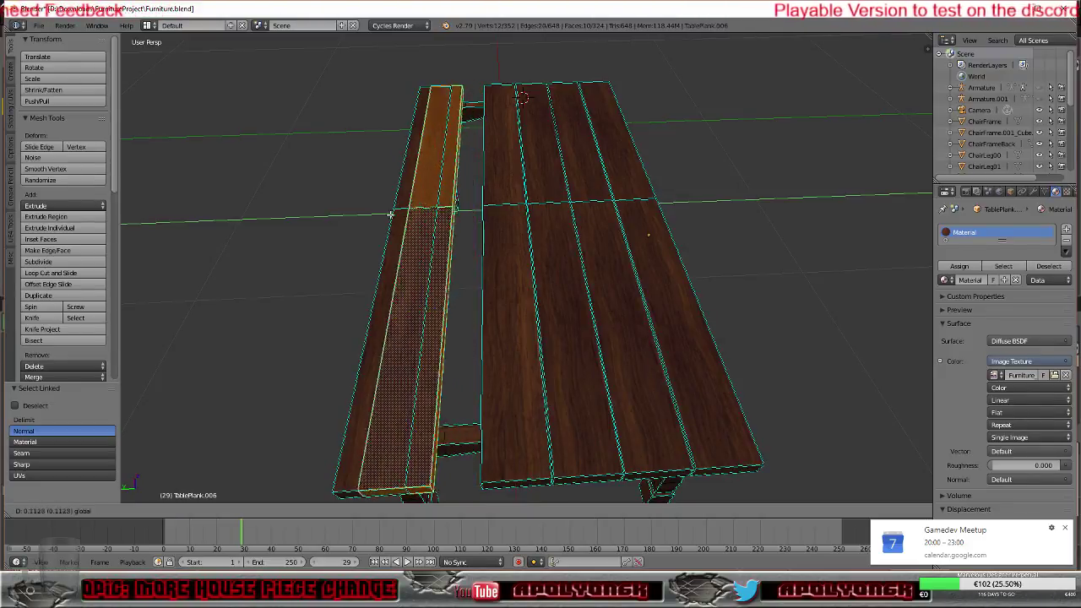
{"action": "left_click", "coordinate": [329, 222]}
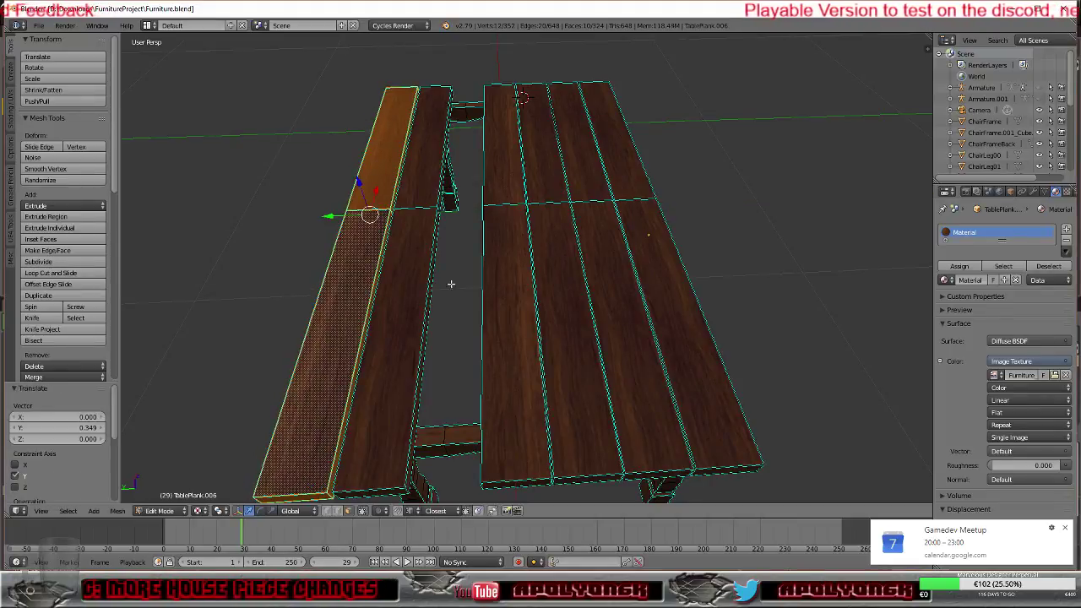
Step: Move the whole third plank 0.706 units along negative Y, beyond the opposite edge of the tabletop
{"action": "right_click", "coordinate": [505, 304]}
{"action": "key", "text": "l"}
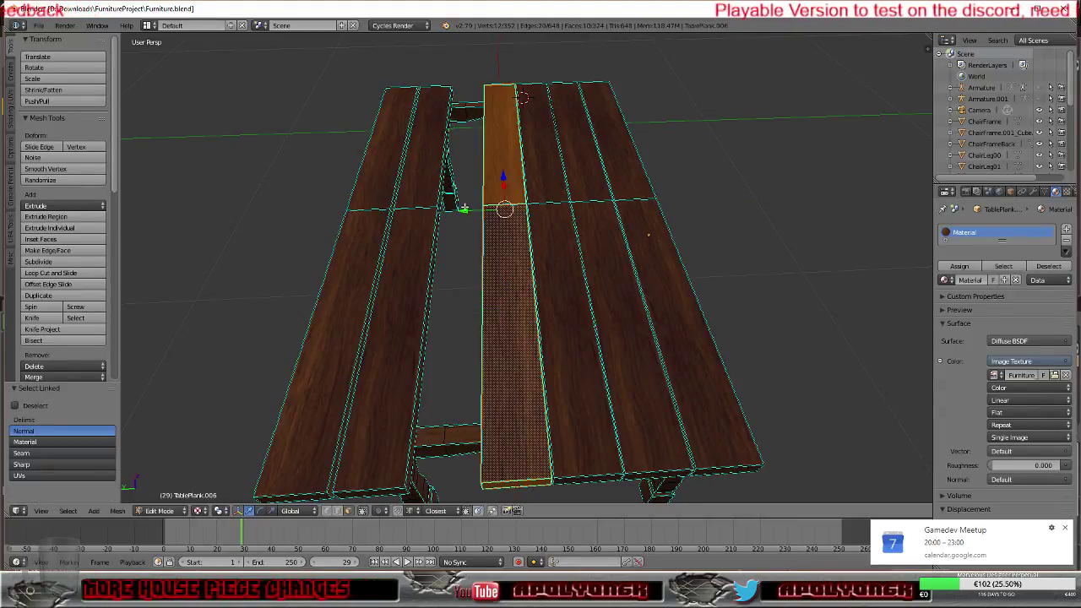
{"action": "key", "text": "g"}
{"action": "key", "text": "y"}
{"action": "left_click", "coordinate": [436, 264]}
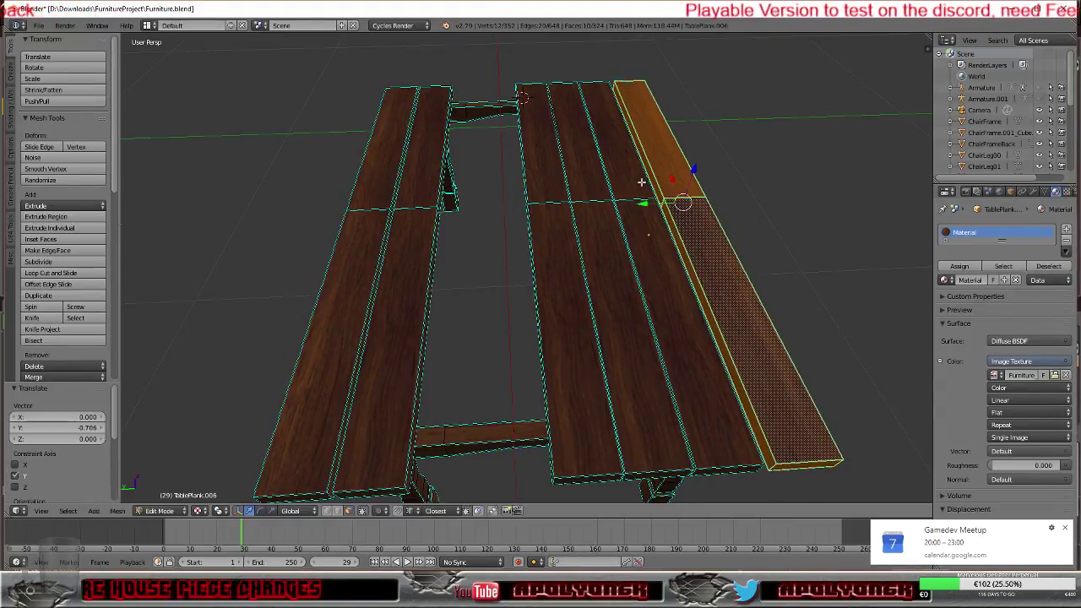
Step: Move the original edge plank on the positive Y side 0.334 units along negative Y, against the remaining centre planks
{"action": "right_click", "coordinate": [395, 268]}
{"action": "key", "text": "l"}
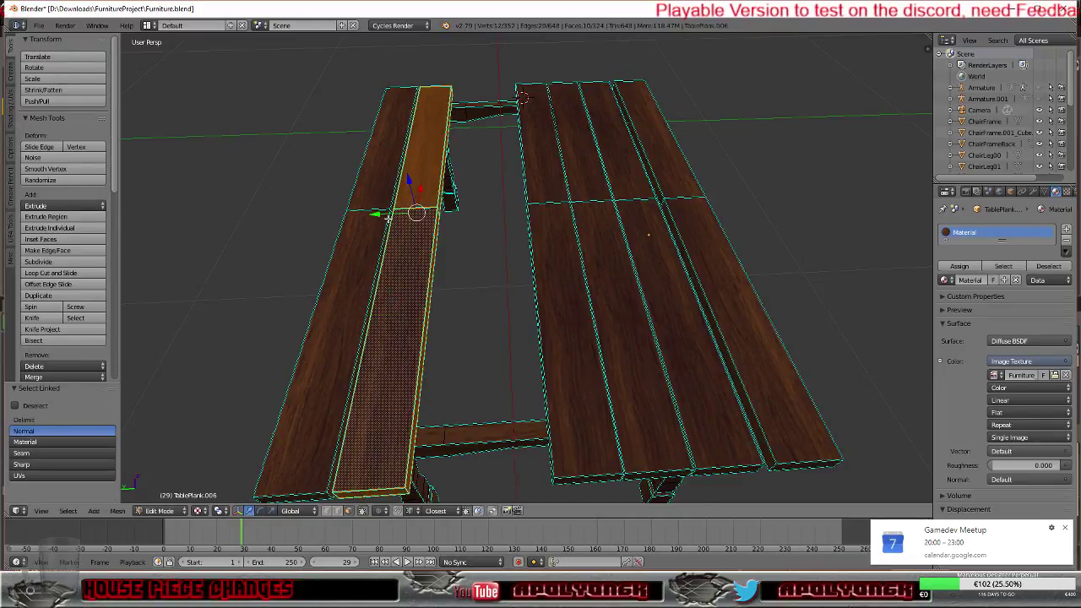
{"action": "key", "text": "g"}
{"action": "key", "text": "y"}
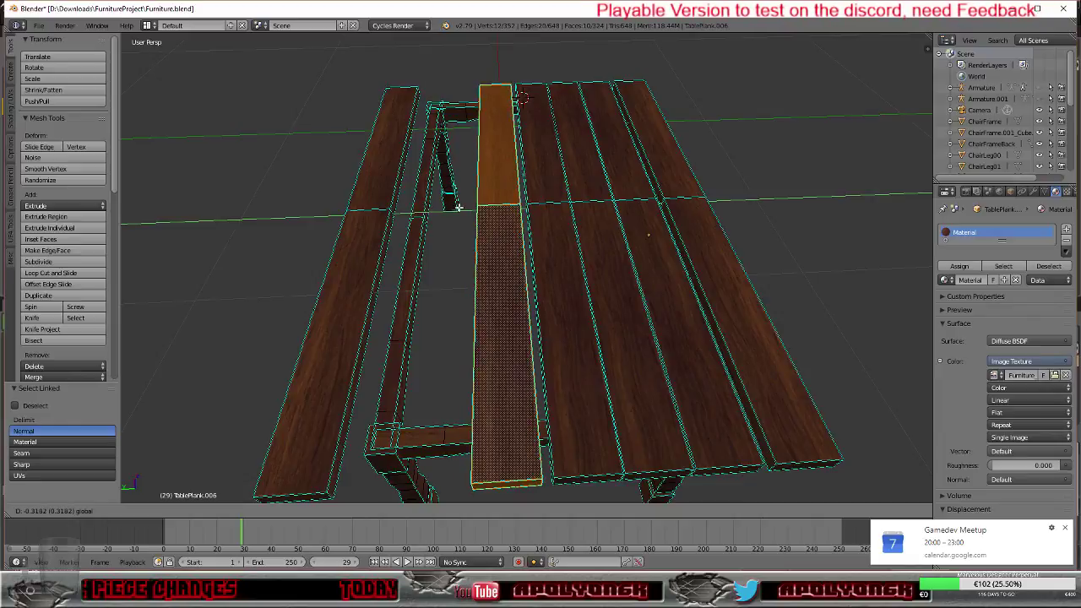
{"action": "left_click", "coordinate": [463, 207]}
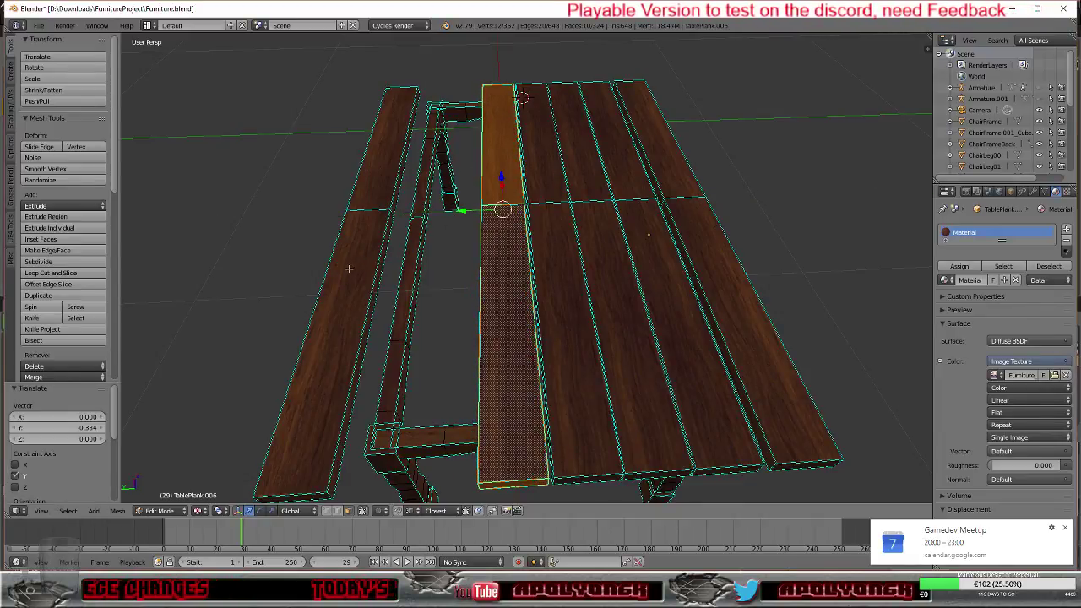
Step: Move the set-aside plank on the positive Y side 0.204 units along negative Y into the vacant edge slot
{"action": "right_click", "coordinate": [349, 268]}
{"action": "key", "text": "l"}
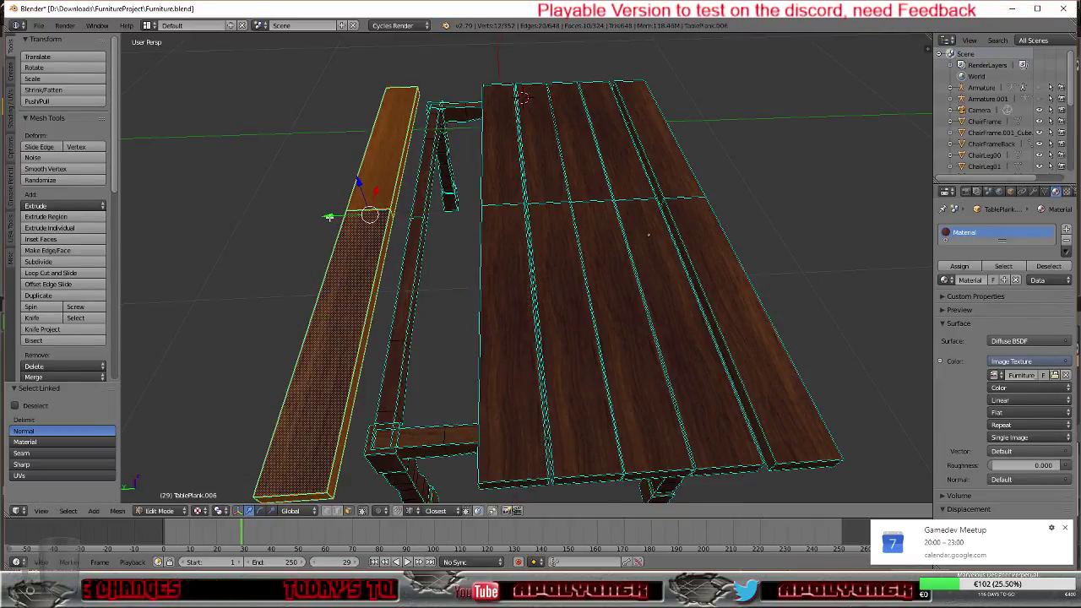
{"action": "key", "text": "g"}
{"action": "key", "text": "y"}
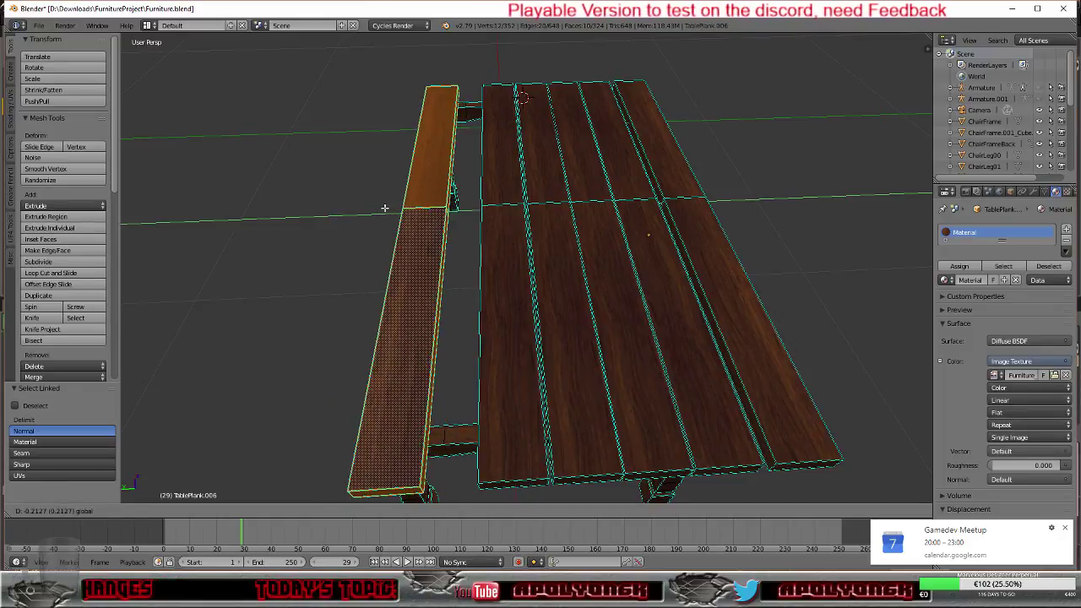
{"action": "left_click", "coordinate": [383, 209]}
Step: Select the whole plank facing the gap and move it 0.134 units along Y against the new edge plank
{"action": "right_click", "coordinate": [505, 261]}
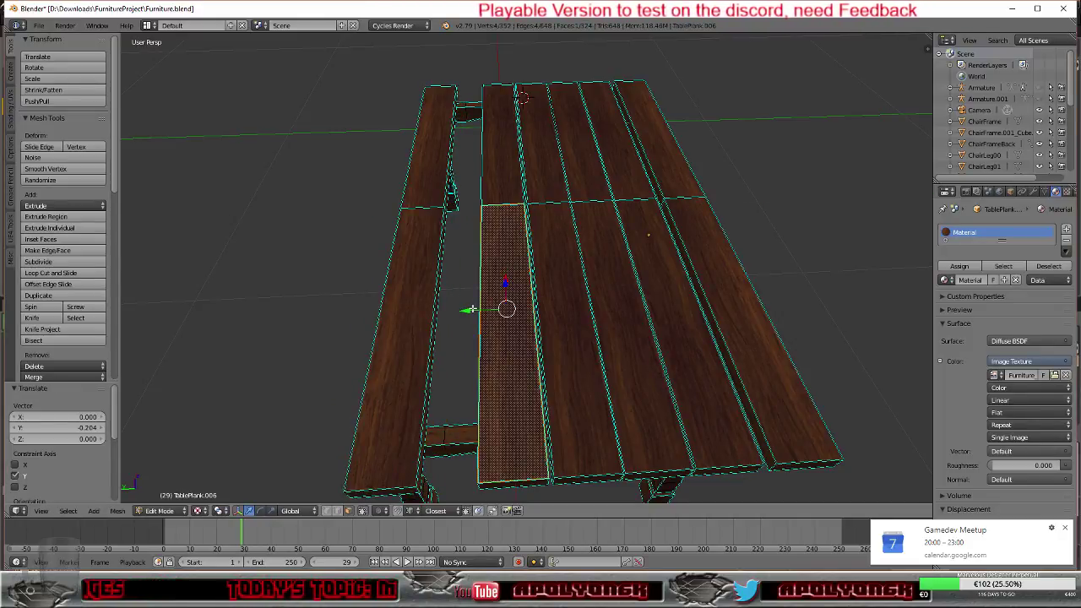
{"action": "key", "text": "k"}
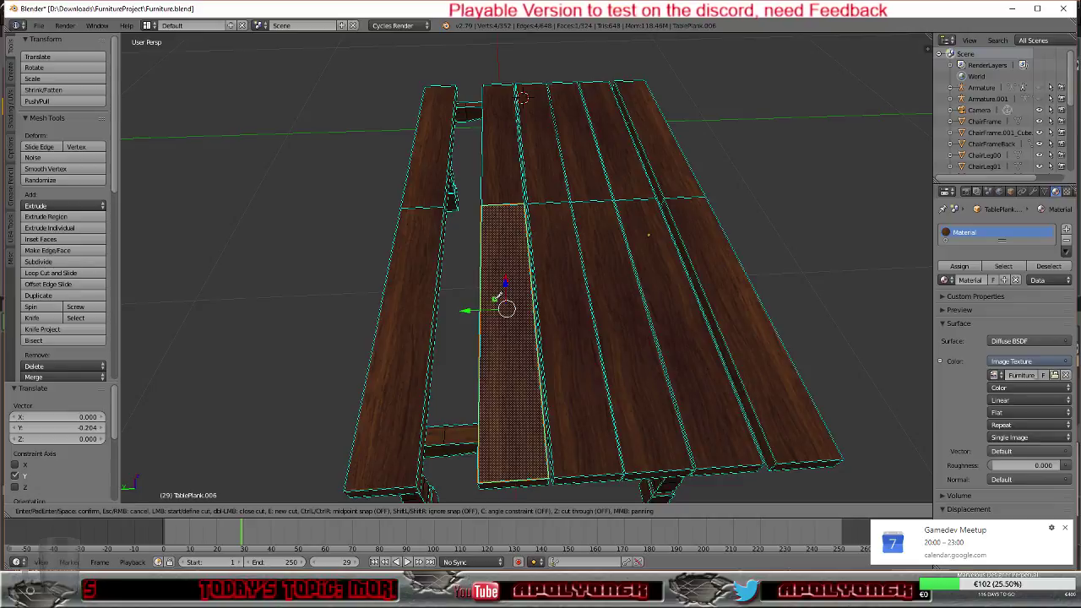
{"action": "key", "text": "Escape"}
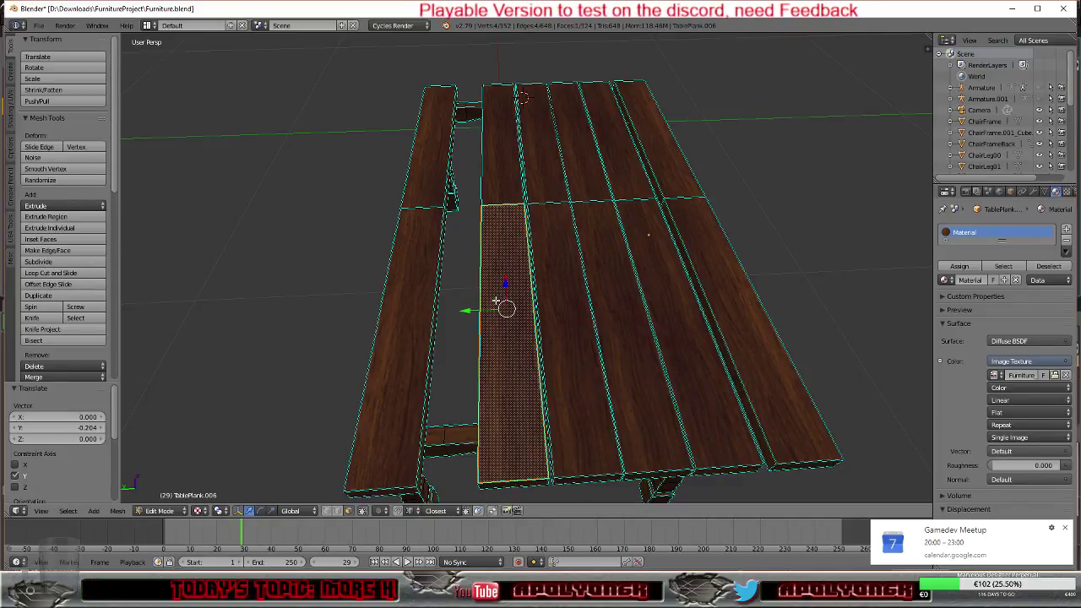
{"action": "key", "text": "l"}
{"action": "left_click_drag", "start_coordinate": [473, 216], "coordinate": [430, 213]}
Step: Move the plank next to the set-aside one on the negative Y side 0.483 units along Y into the central gap
{"action": "right_click", "coordinate": [555, 256]}
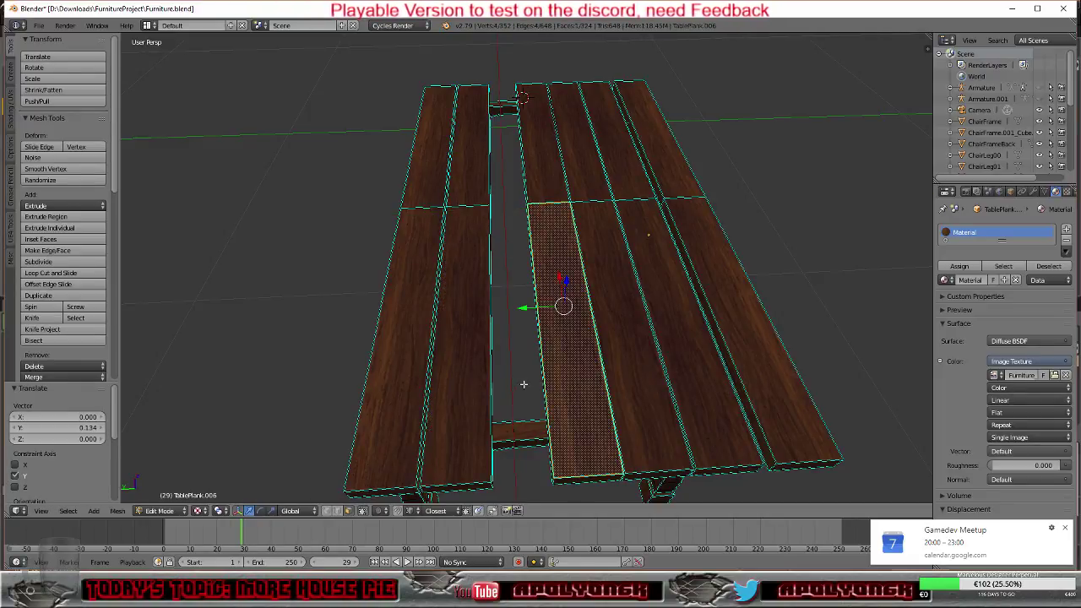
{"action": "right_click", "coordinate": [619, 359]}
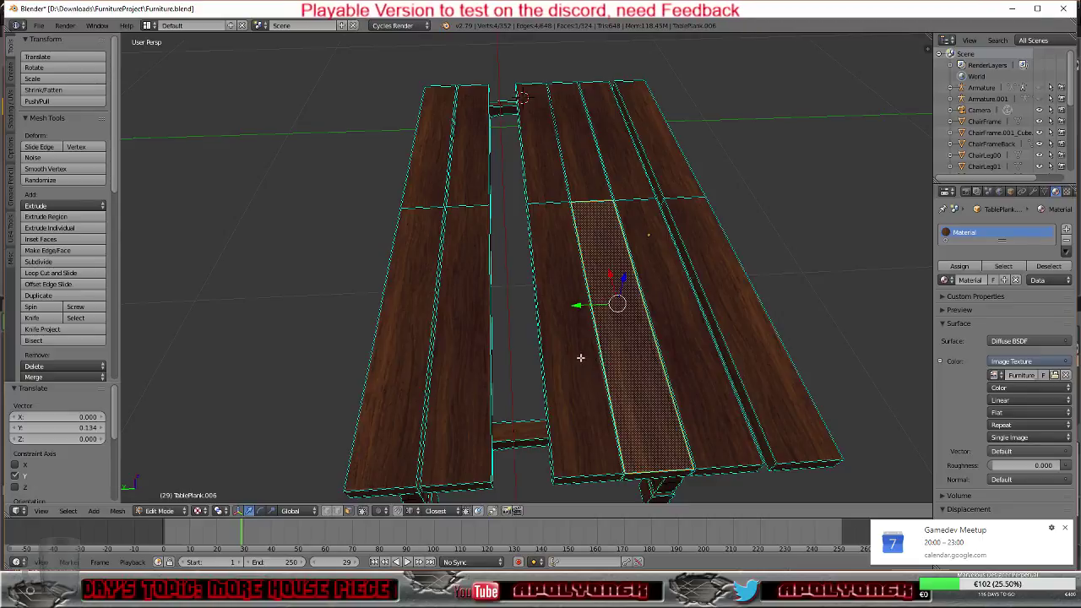
{"action": "right_click", "coordinate": [674, 322]}
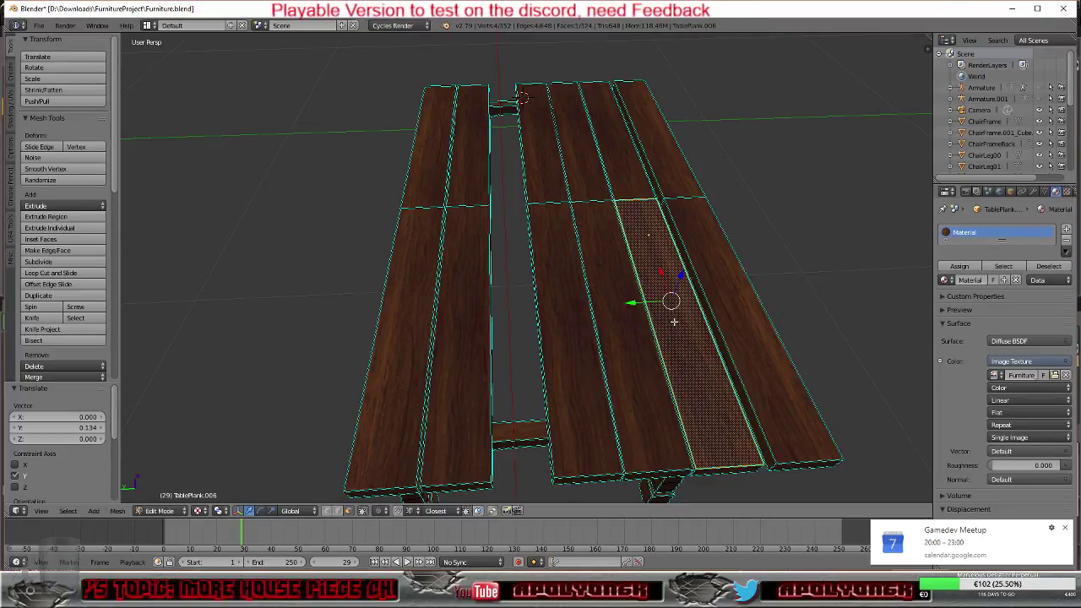
{"action": "key", "text": "l"}
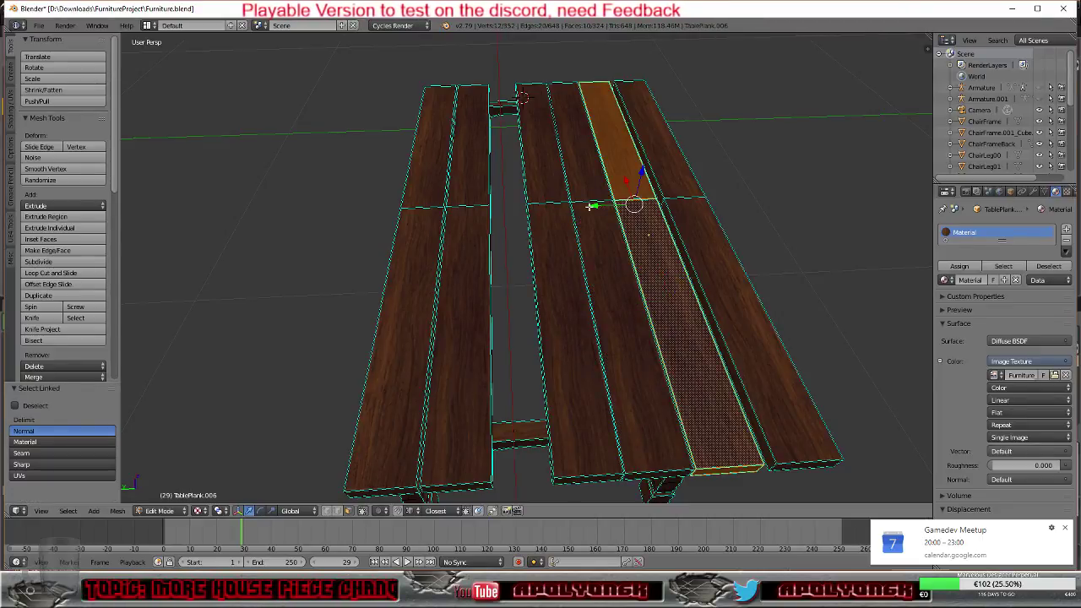
{"action": "key", "text": "g"}
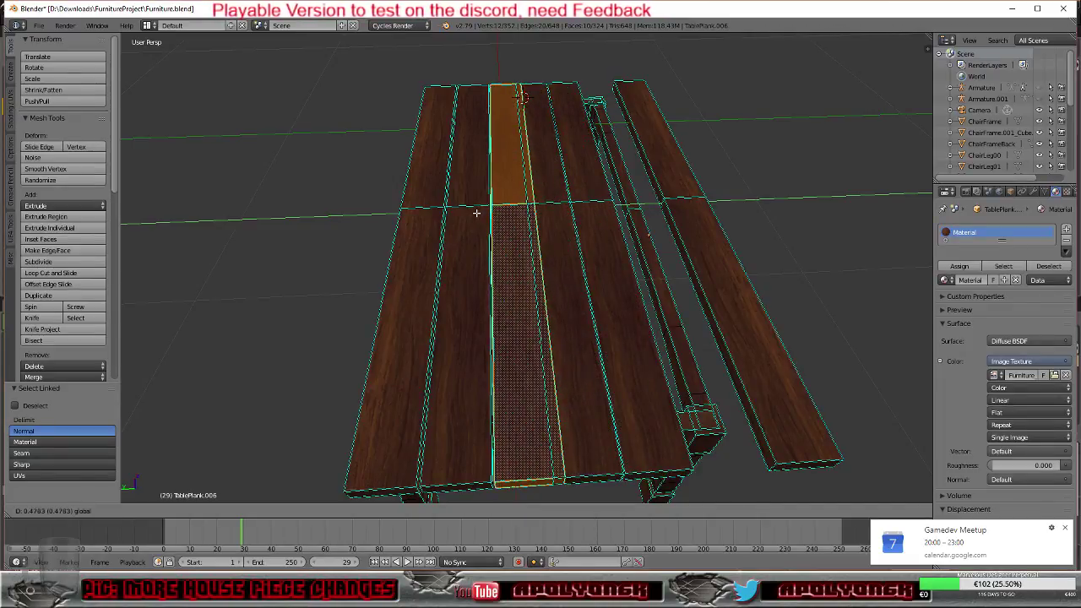
{"action": "left_click", "coordinate": [476, 213]}
Step: Move the fourth plank 0.352 units along negative Y beside the set-aside plank, and rotate it 180° around Z
{"action": "right_click", "coordinate": [575, 352]}
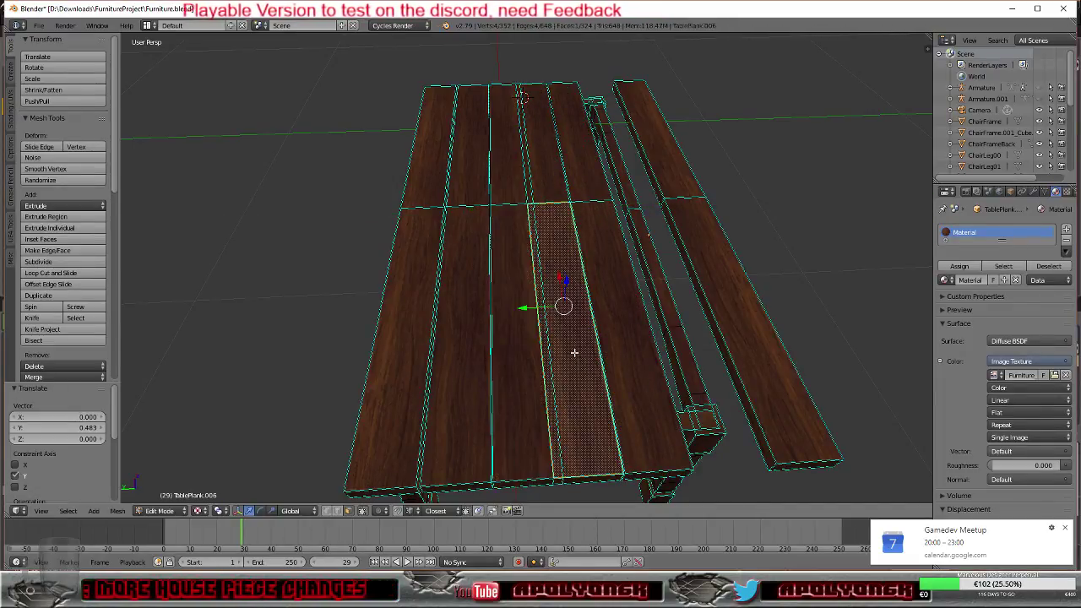
{"action": "key", "text": "l"}
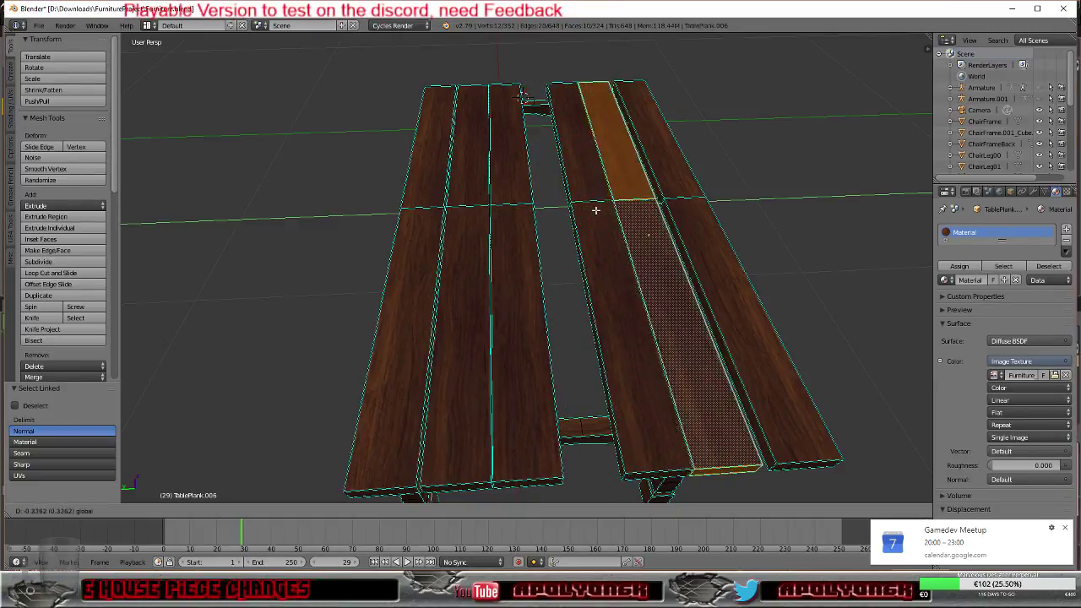
{"action": "left_click", "coordinate": [597, 211]}
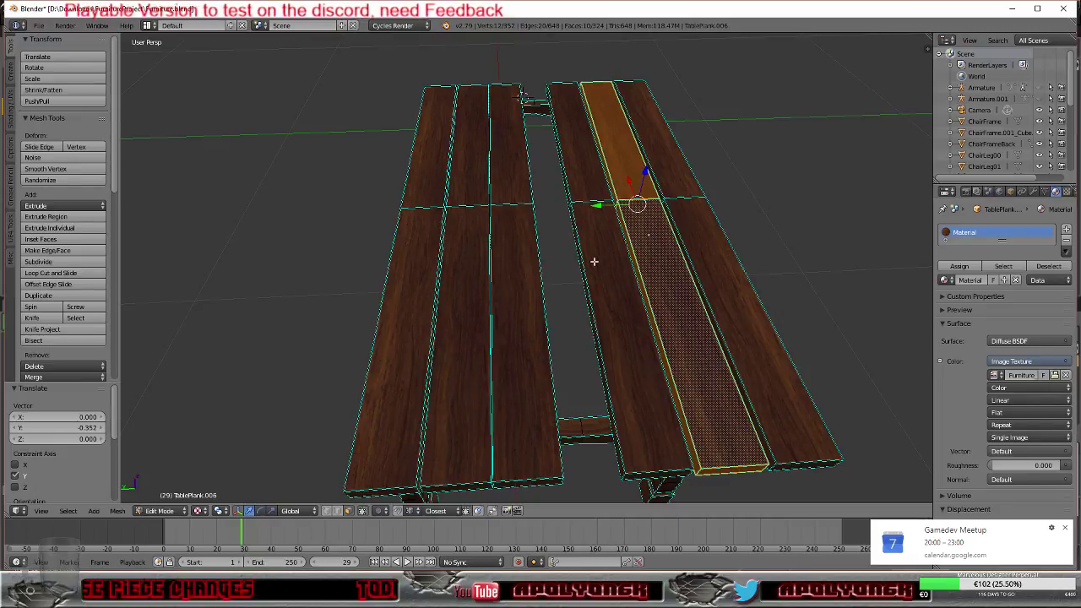
{"action": "type", "text": "rz"}
{"action": "type", "text": "180"}
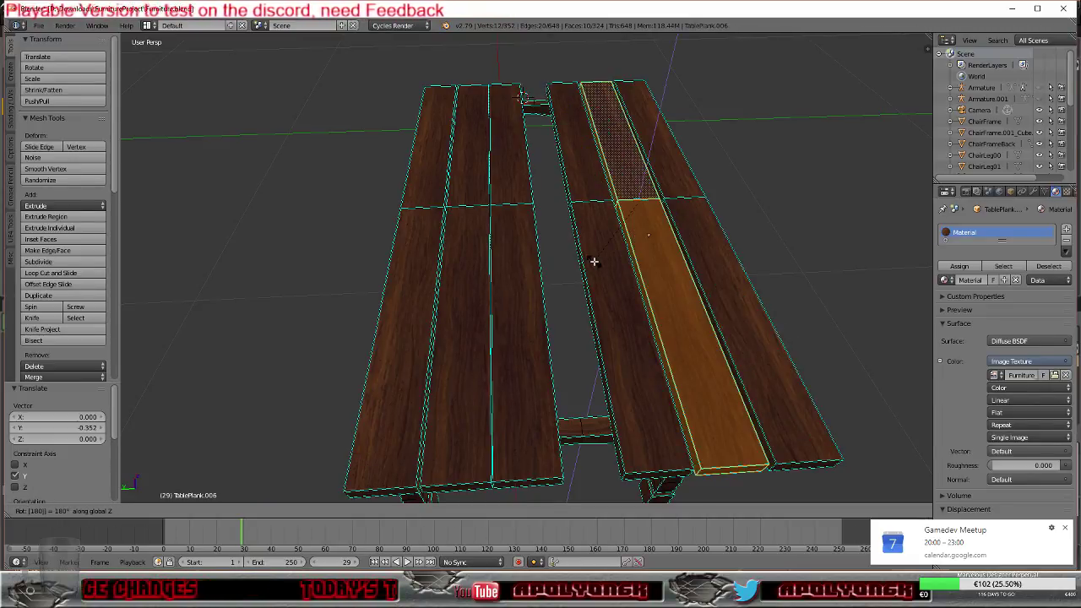
{"action": "key", "text": "Return"}
Step: Move the whole plank bordering the central gap 0.076 units along Y towards the three aligned planks
{"action": "mouse_move", "coordinate": [679, 317]}
{"action": "middle_mouse_down"}
{"action": "mouse_move", "coordinate": [634, 328]}
{"action": "mouse_move", "coordinate": [616, 355]}
{"action": "mouse_move", "coordinate": [663, 313]}
{"action": "middle_mouse_up"}
{"action": "right_click", "coordinate": [606, 243]}
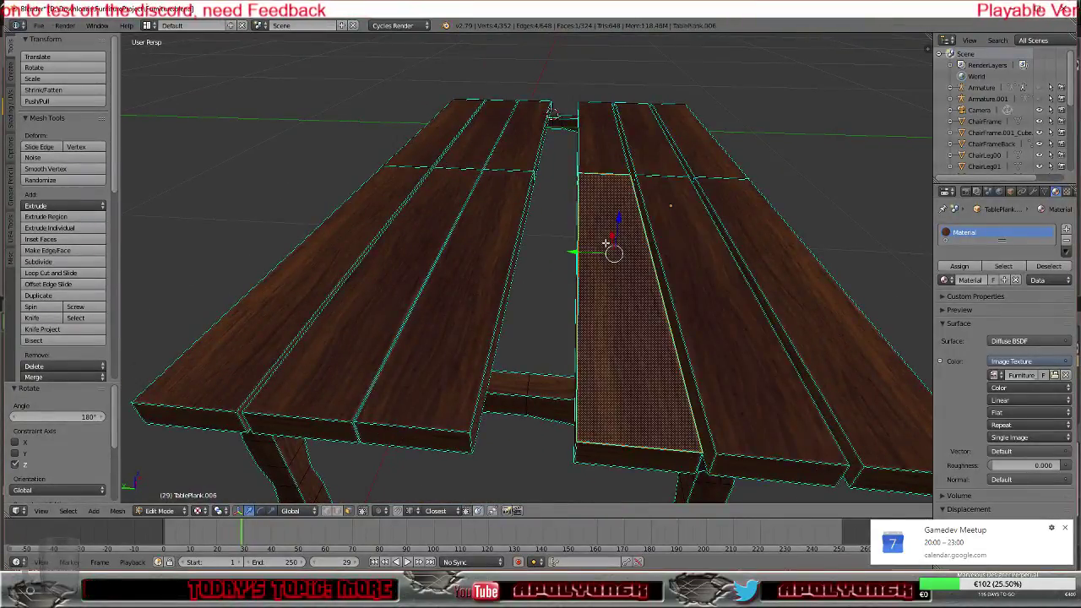
{"action": "key", "text": "l"}
{"action": "mouse_move", "coordinate": [563, 179]}
{"action": "left_mouse_down"}
{"action": "mouse_move", "coordinate": [538, 174]}
{"action": "mouse_move", "coordinate": [542, 181]}
{"action": "left_mouse_up"}
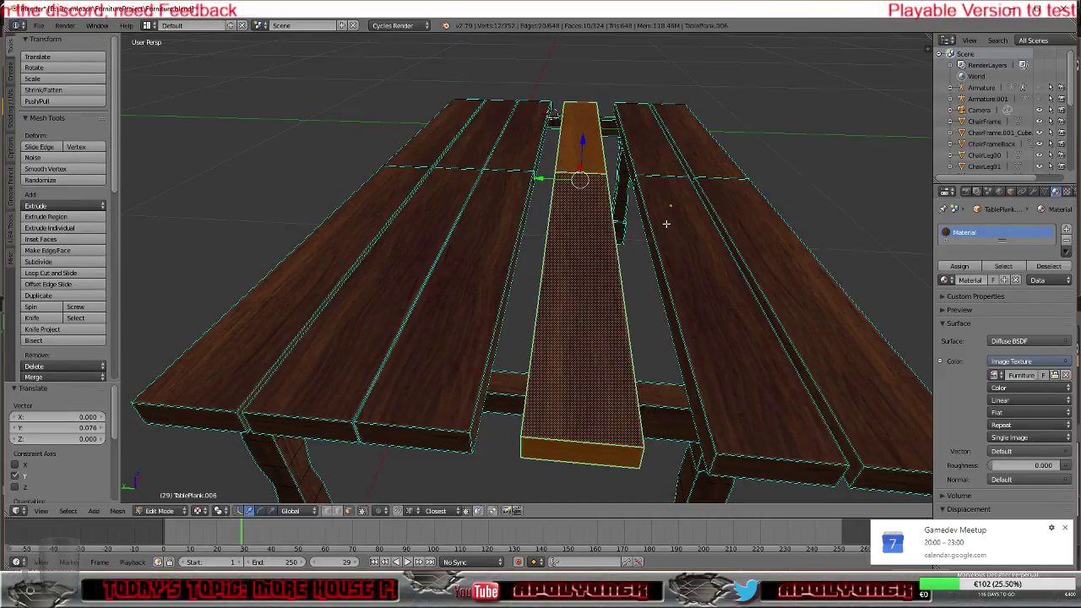
Step: Move the rotated plank about 0.087 units along Y, up against the plank just shifted
{"action": "right_click", "coordinate": [668, 224]}
{"action": "key", "text": "ctrl+l"}
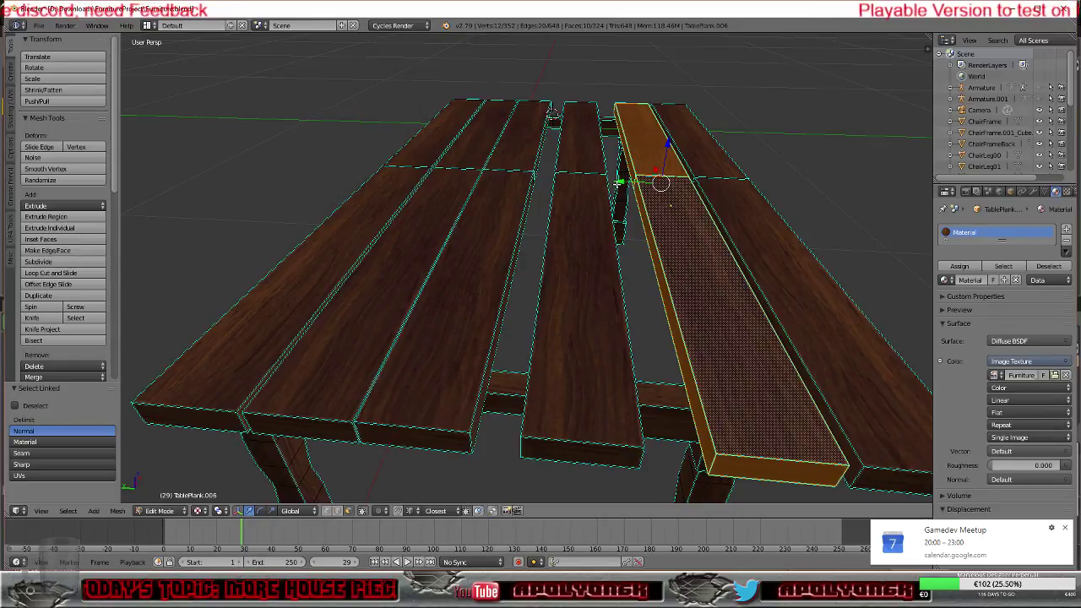
{"action": "left_click_drag", "start_coordinate": [621, 181], "coordinate": [592, 182]}
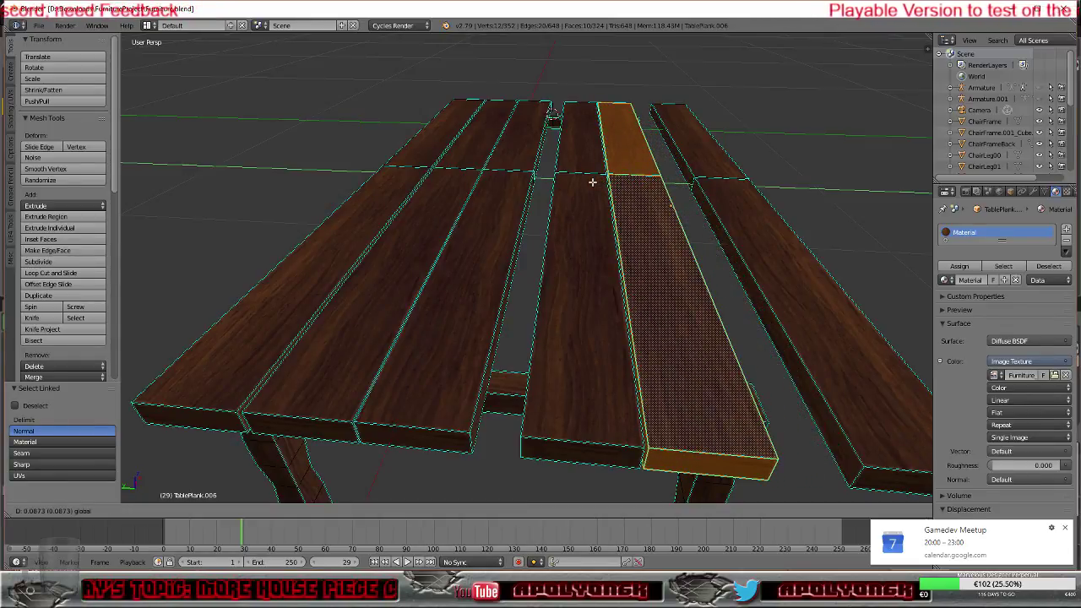
Step: Move the whole outermost plank on the negative Y side 0.103 units along Y, up against its neighbour
{"action": "left_click", "coordinate": [592, 182]}
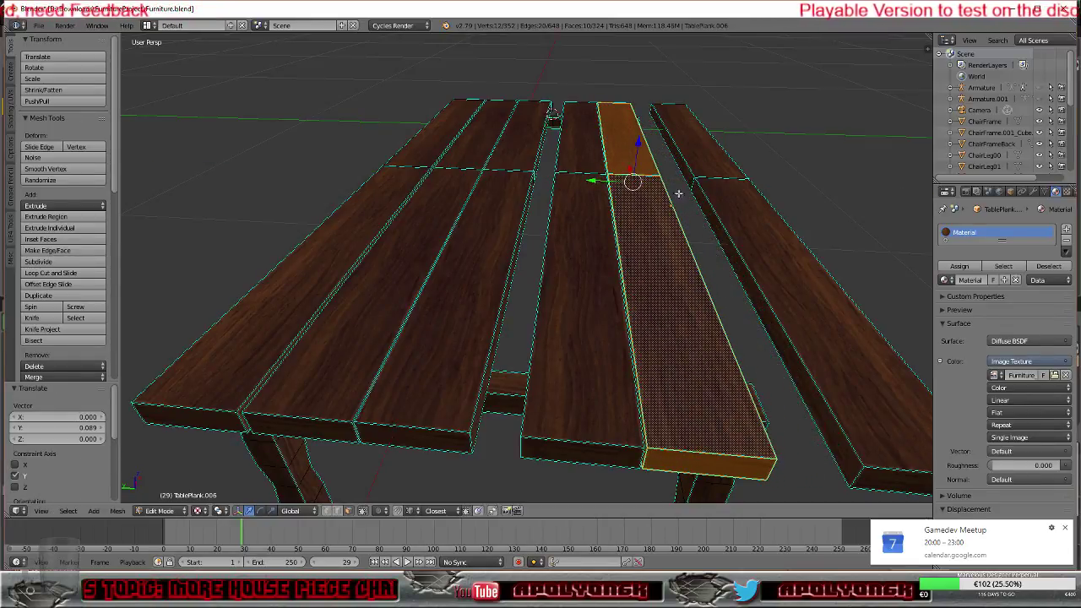
{"action": "right_click", "coordinate": [772, 233]}
{"action": "key", "text": "l"}
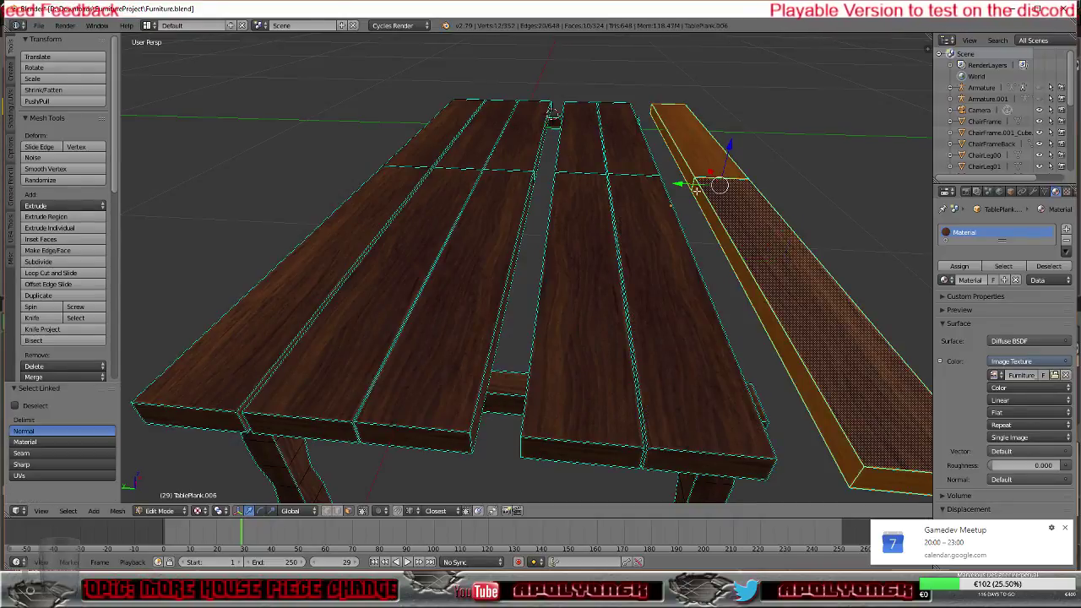
{"action": "key", "text": "g"}
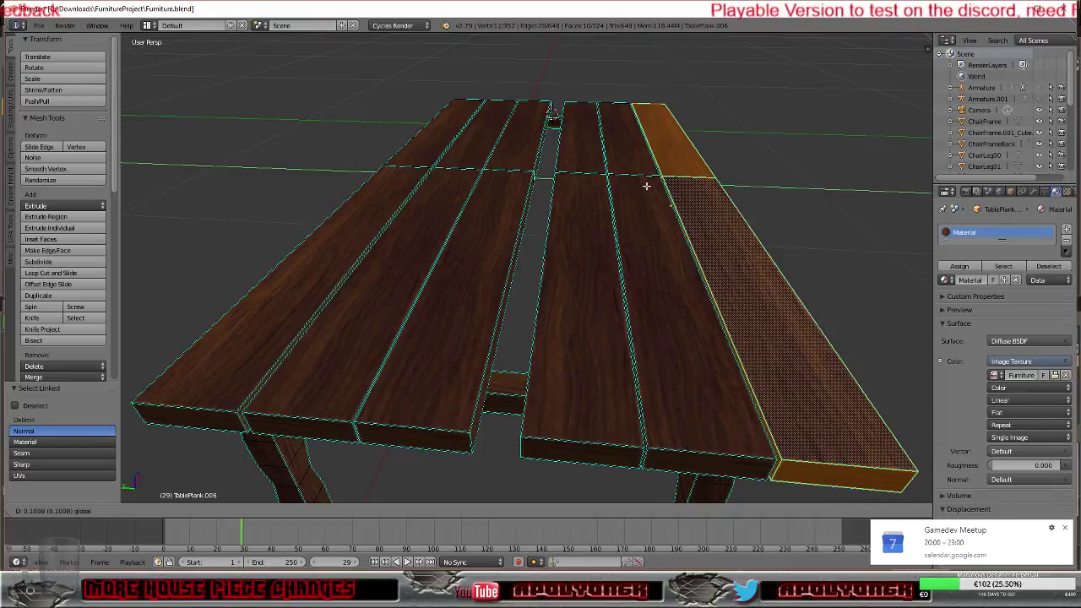
{"action": "left_click", "coordinate": [646, 185]}
{"action": "middle_click_drag", "start_coordinate": [533, 382], "coordinate": [555, 347]}
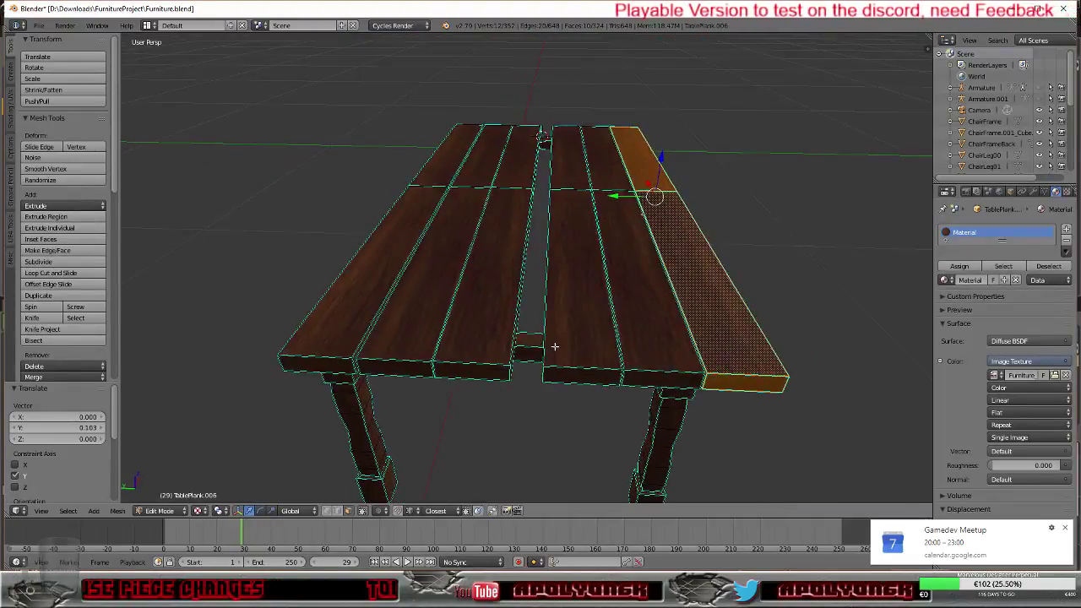
Step: Move the plank bordering the central gap about 0.05 units along Y, up against the three aligned planks
{"action": "right_click", "coordinate": [584, 278]}
{"action": "key", "text": "l"}
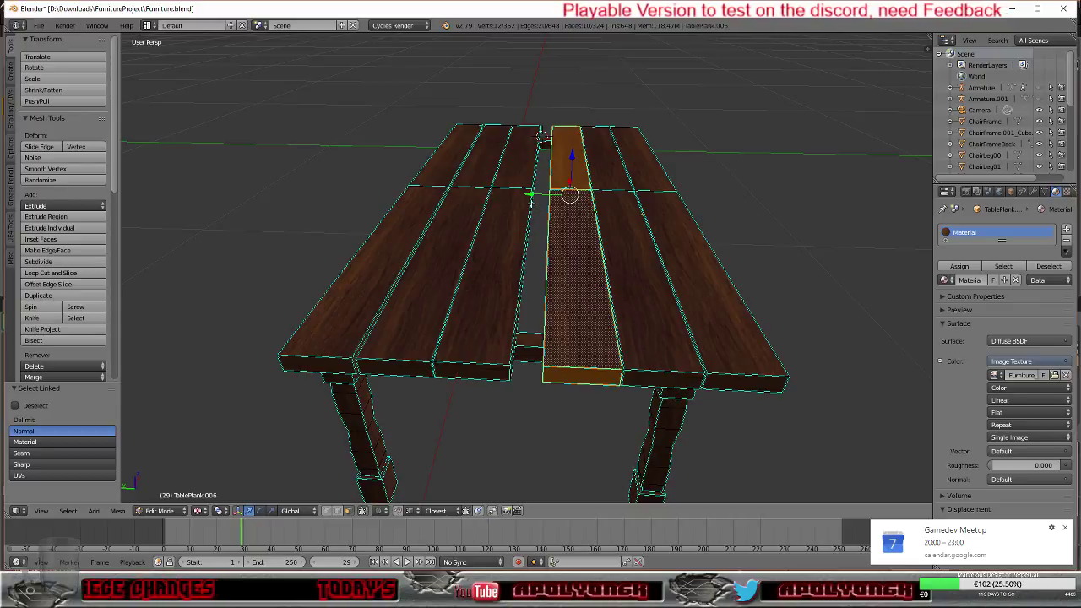
{"action": "key", "text": "g"}
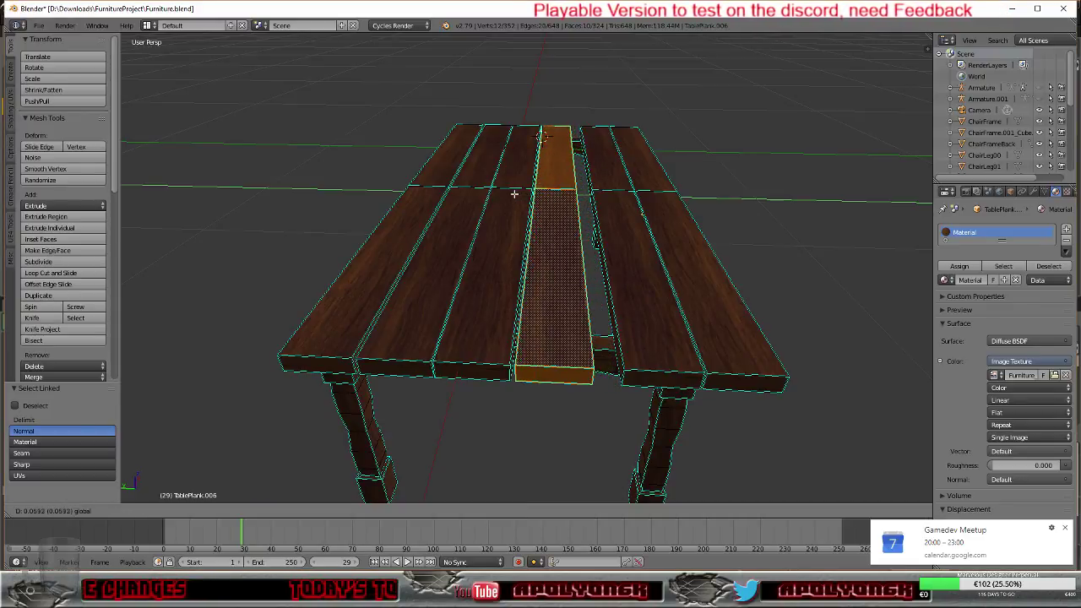
{"action": "left_click", "coordinate": [514, 194]}
Step: Move the fifth plank about 0.06 units along Y to close the gap to the four aligned planks
{"action": "right_click", "coordinate": [623, 245]}
{"action": "key", "text": "l"}
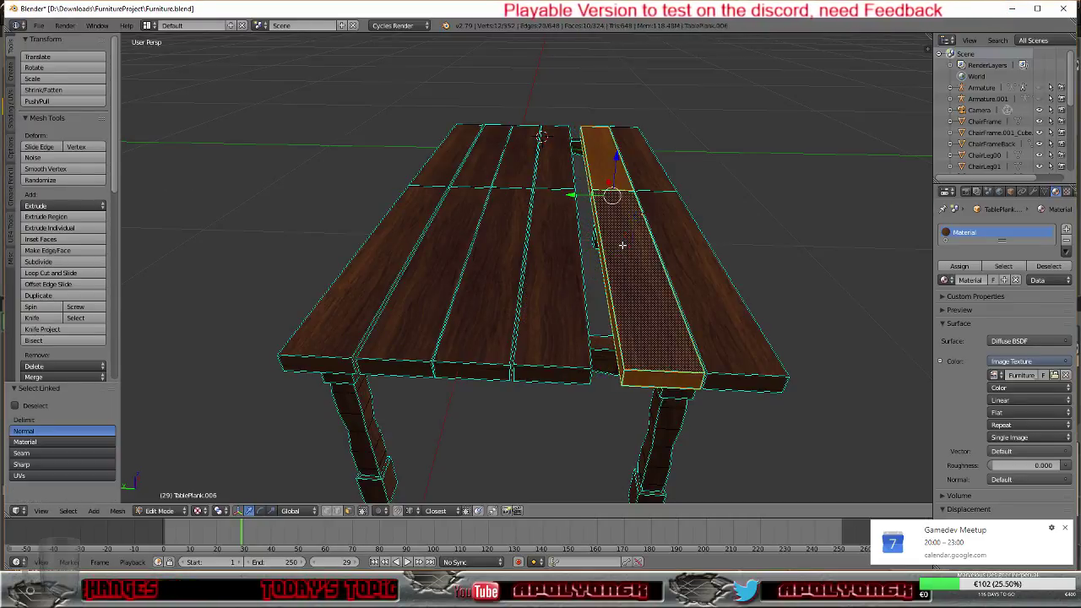
{"action": "key", "text": "g"}
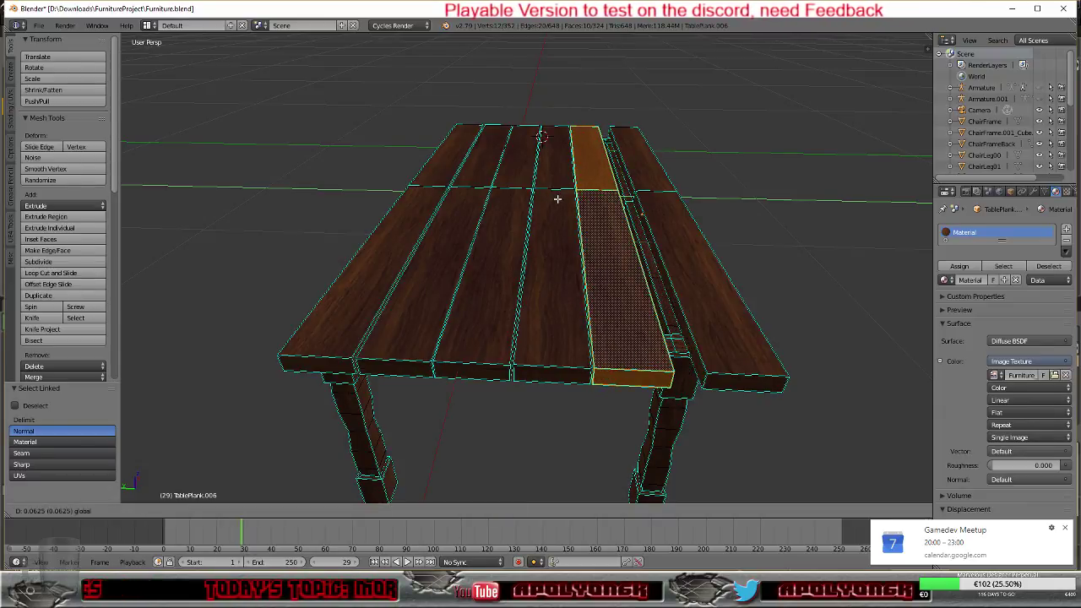
{"action": "left_click", "coordinate": [564, 200]}
Step: Move the outermost plank 0.064 units along Y against the fifth plank, and nudge it back 0.005 units along negative Y
{"action": "right_click", "coordinate": [679, 241]}
{"action": "key", "text": "l"}
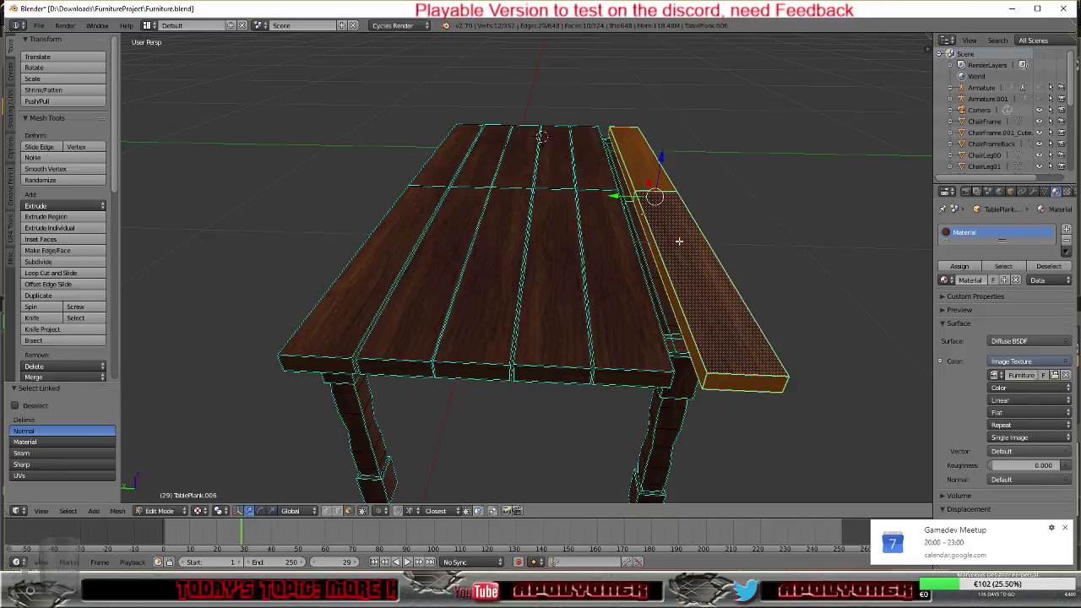
{"action": "key", "text": "g"}
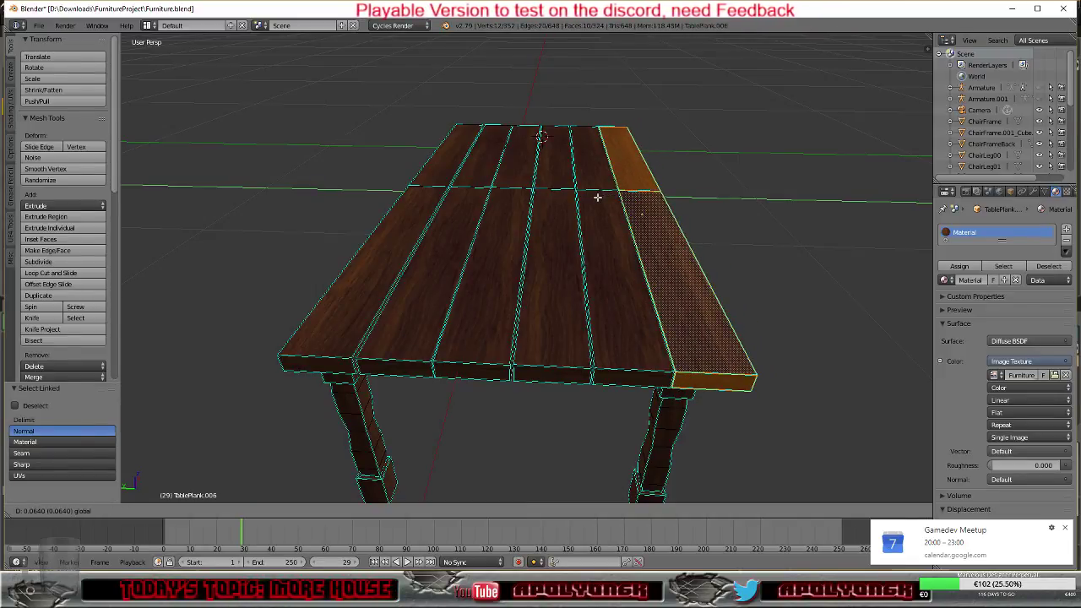
{"action": "left_click", "coordinate": [597, 197]}
{"action": "mouse_move", "coordinate": [493, 414]}
{"action": "middle_mouse_down"}
{"action": "mouse_move", "coordinate": [499, 422]}
{"action": "mouse_move", "coordinate": [506, 394]}
{"action": "mouse_move", "coordinate": [489, 363]}
{"action": "mouse_move", "coordinate": [482, 400]}
{"action": "middle_mouse_up"}
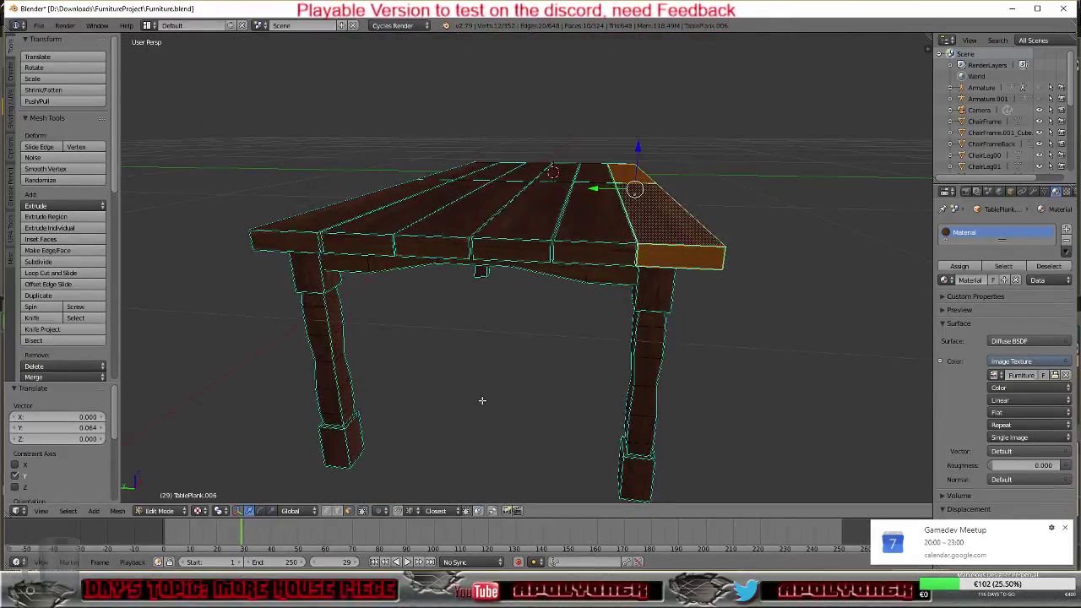
{"action": "key", "text": "g"}
{"action": "key", "text": "y"}
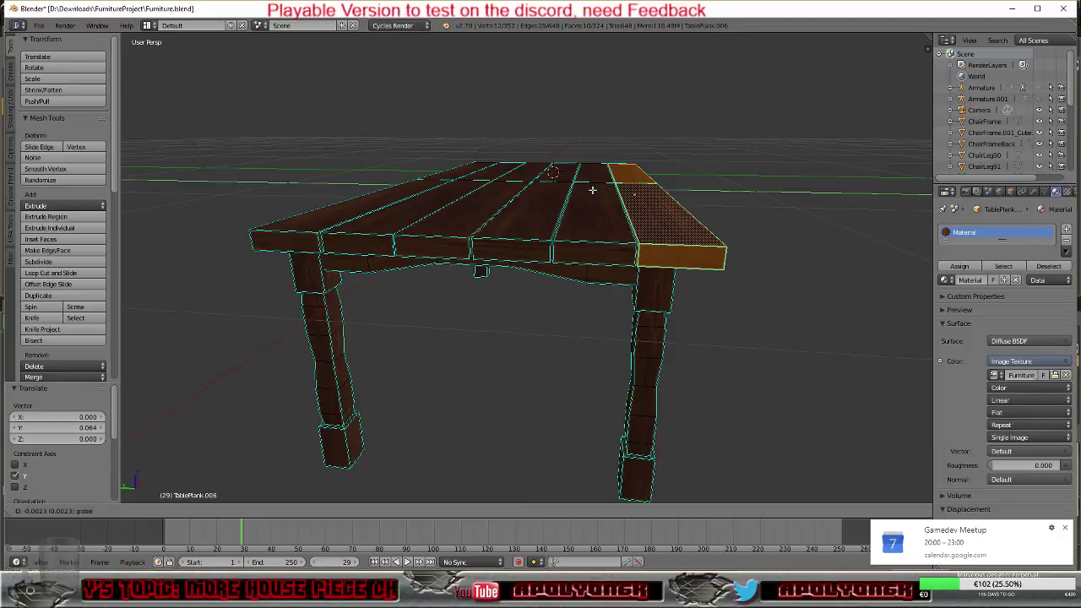
{"action": "left_click", "coordinate": [593, 191]}
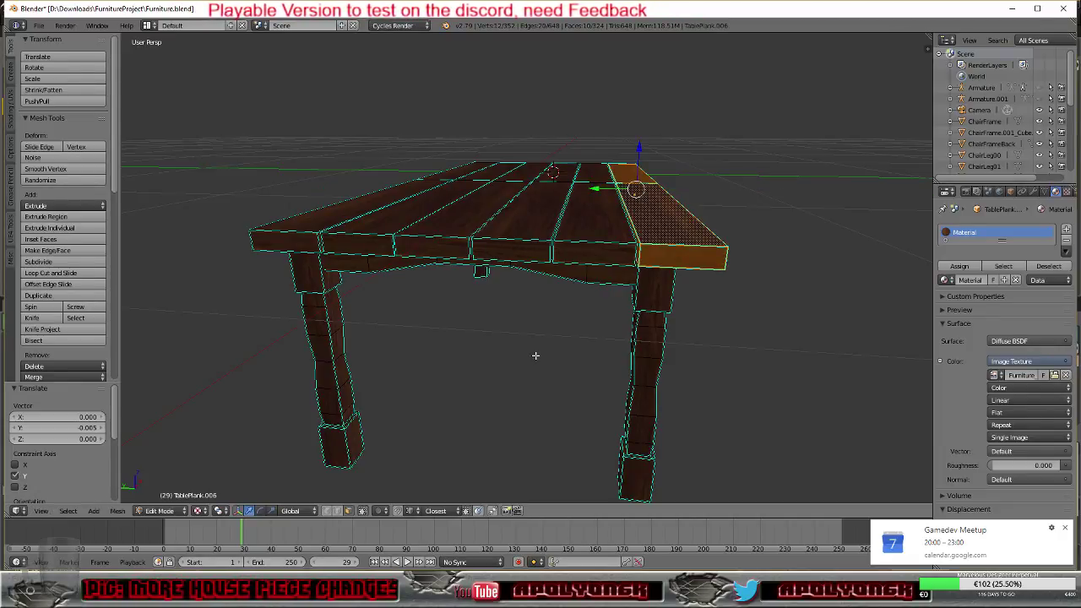
{"action": "mouse_move", "coordinate": [494, 364]}
{"action": "middle_mouse_down"}
{"action": "mouse_move", "coordinate": [505, 374]}
{"action": "mouse_move", "coordinate": [519, 333]}
{"action": "mouse_move", "coordinate": [623, 340]}
{"action": "mouse_move", "coordinate": [464, 375]}
{"action": "mouse_move", "coordinate": [326, 442]}
{"action": "mouse_move", "coordinate": [253, 433]}
{"action": "mouse_move", "coordinate": [251, 410]}
{"action": "mouse_move", "coordinate": [345, 414]}
{"action": "mouse_move", "coordinate": [512, 391]}
{"action": "mouse_move", "coordinate": [557, 374]}
{"action": "mouse_move", "coordinate": [634, 304]}
{"action": "mouse_move", "coordinate": [630, 329]}
{"action": "mouse_move", "coordinate": [586, 354]}
{"action": "mouse_move", "coordinate": [499, 377]}
{"action": "mouse_move", "coordinate": [485, 394]}
{"action": "mouse_move", "coordinate": [502, 394]}
{"action": "mouse_move", "coordinate": [499, 380]}
{"action": "middle_mouse_up"}
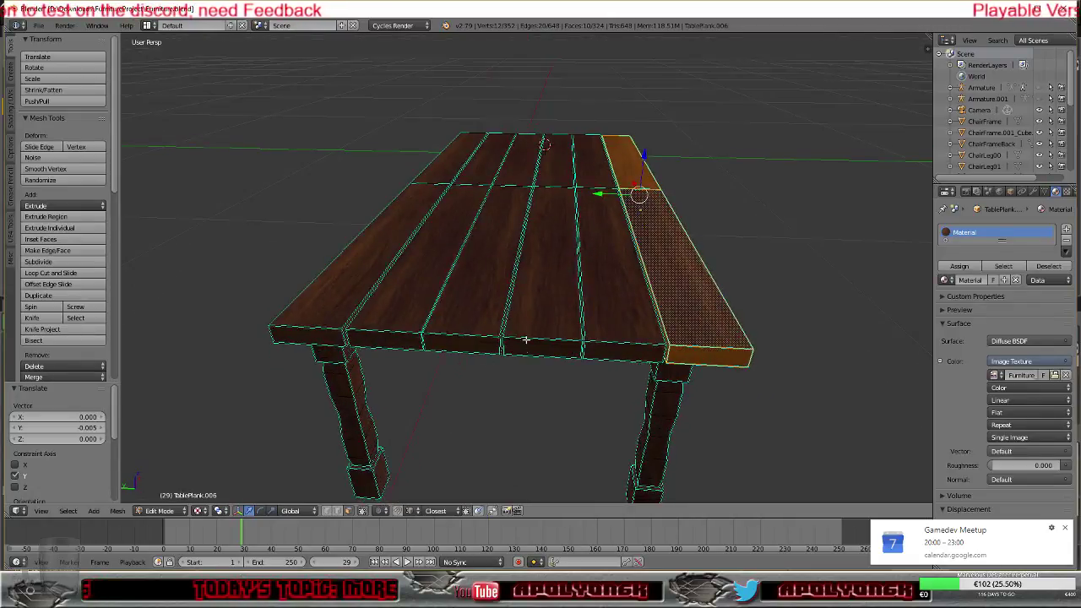
{"action": "left_click", "coordinate": [1066, 528]}
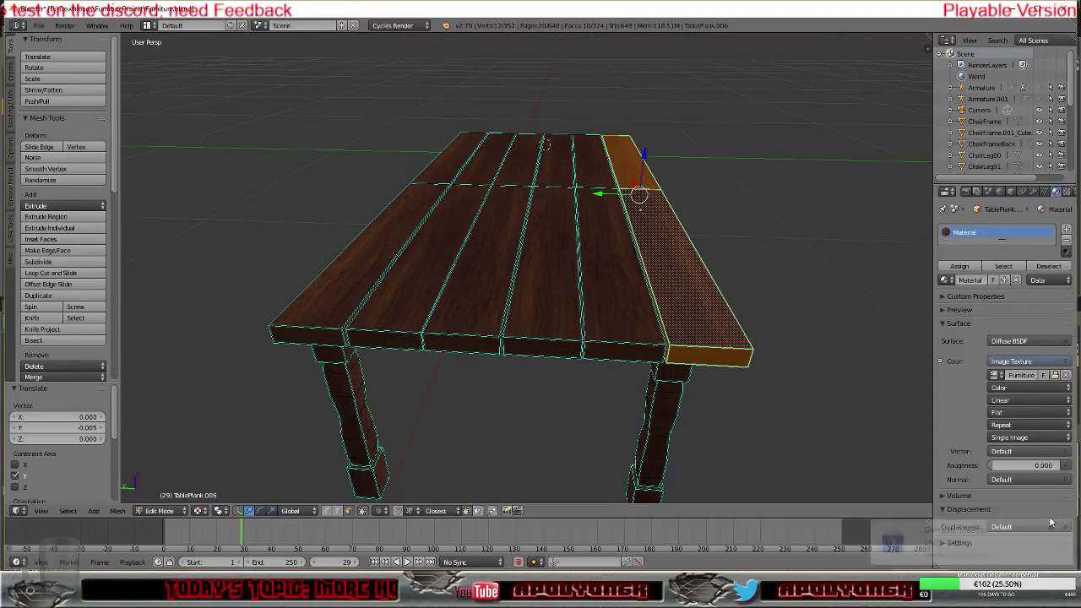
Step: Select all six tabletop planks and move them together 0.023 units along Y to centre them over the table frame
{"action": "middle_click_drag", "start_coordinate": [743, 266], "coordinate": [748, 230]}
{"action": "key", "text": "Tab"}
{"action": "key", "text": "Tab"}
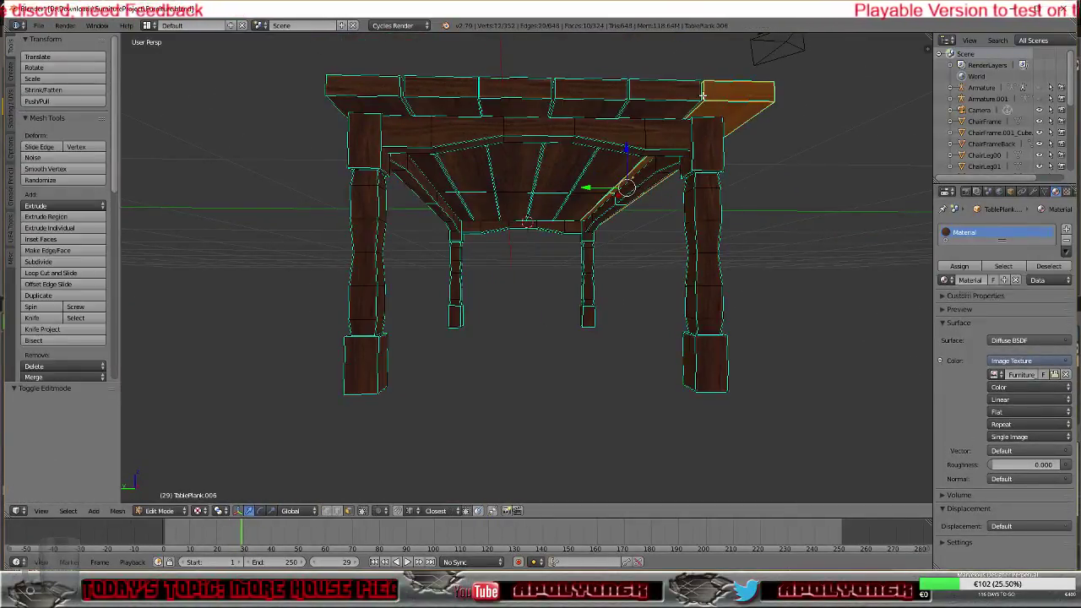
{"action": "left_click", "coordinate": [672, 92], "text": "shift"}
{"action": "key", "text": "l"}
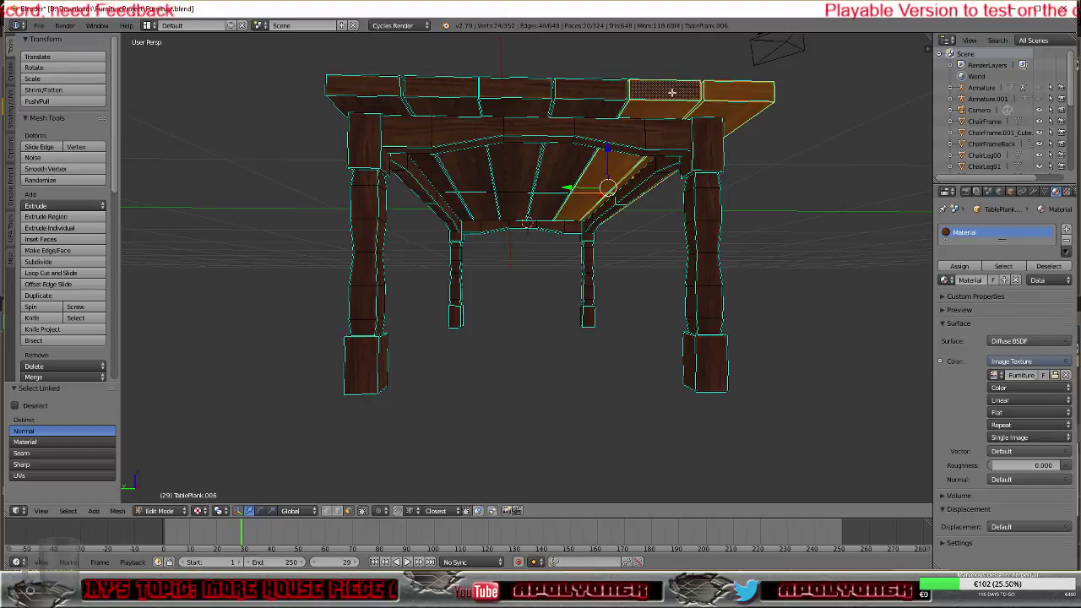
{"action": "left_click", "coordinate": [591, 93], "text": "shift"}
{"action": "key", "text": "l"}
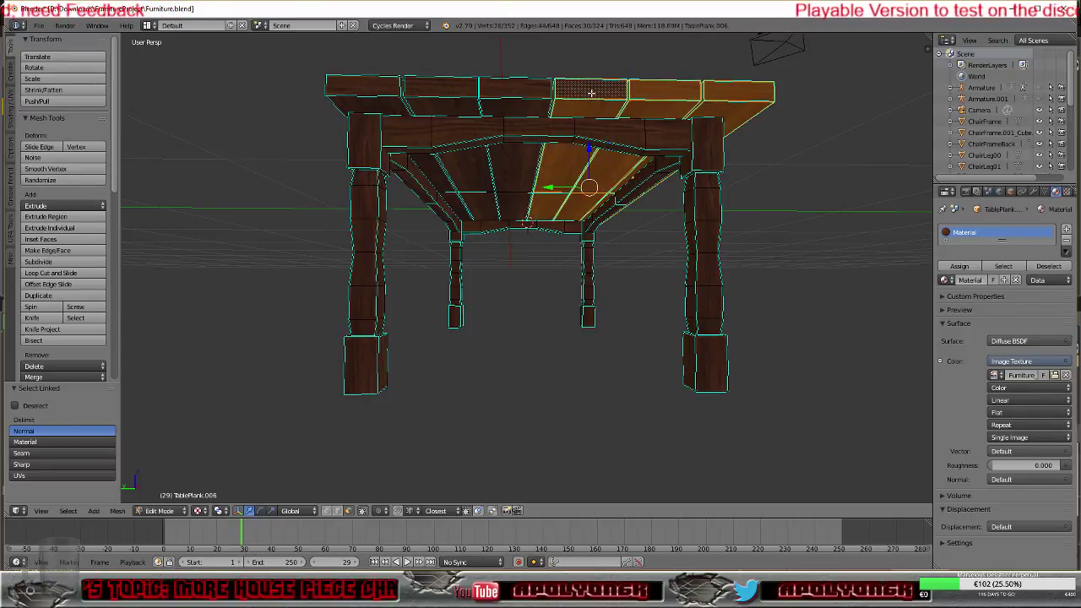
{"action": "left_click", "coordinate": [506, 91], "text": "shift"}
{"action": "key", "text": "l"}
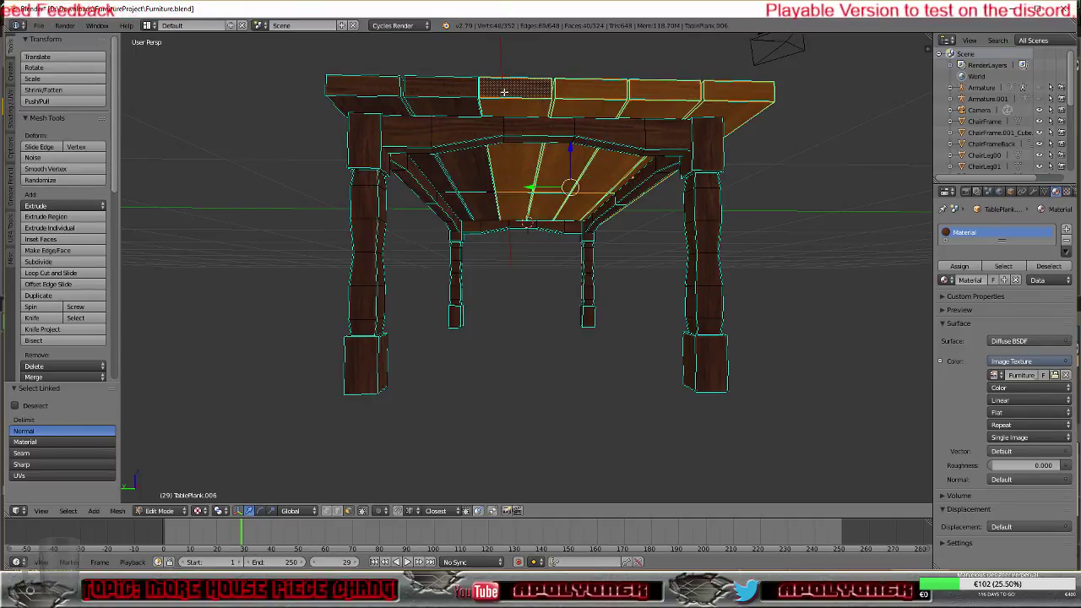
{"action": "left_click", "coordinate": [458, 88], "text": "shift"}
{"action": "key", "text": "l"}
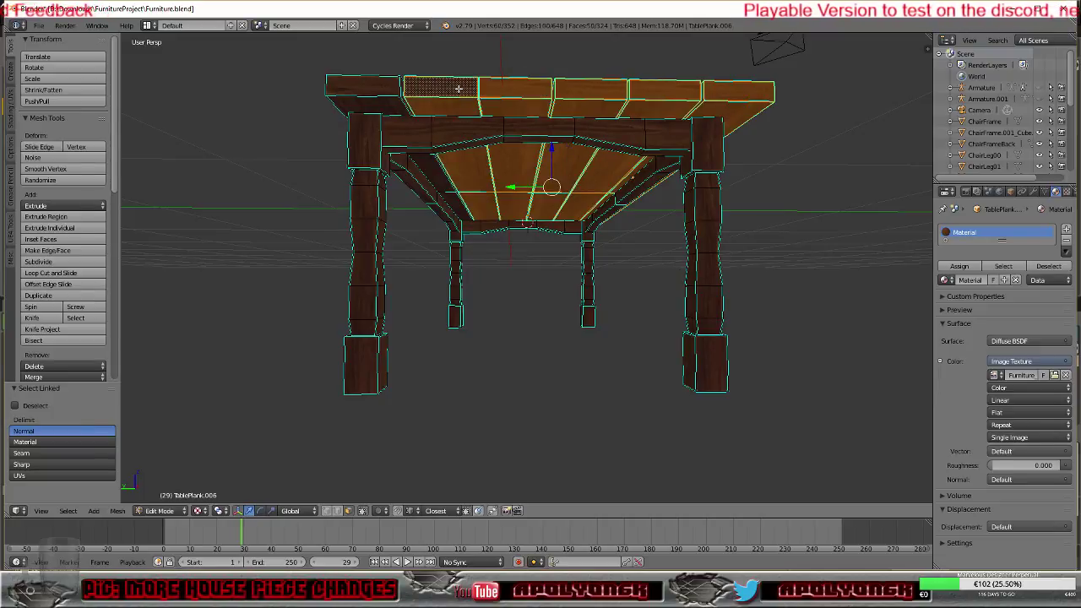
{"action": "left_click", "coordinate": [369, 89], "text": "shift"}
{"action": "key", "text": "l"}
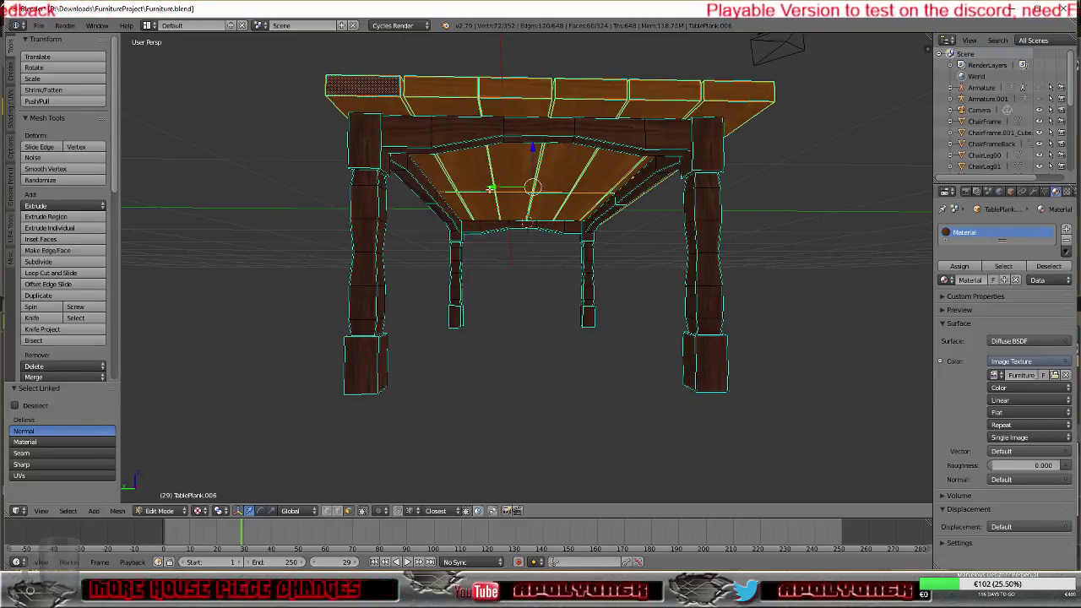
{"action": "key", "text": "g"}
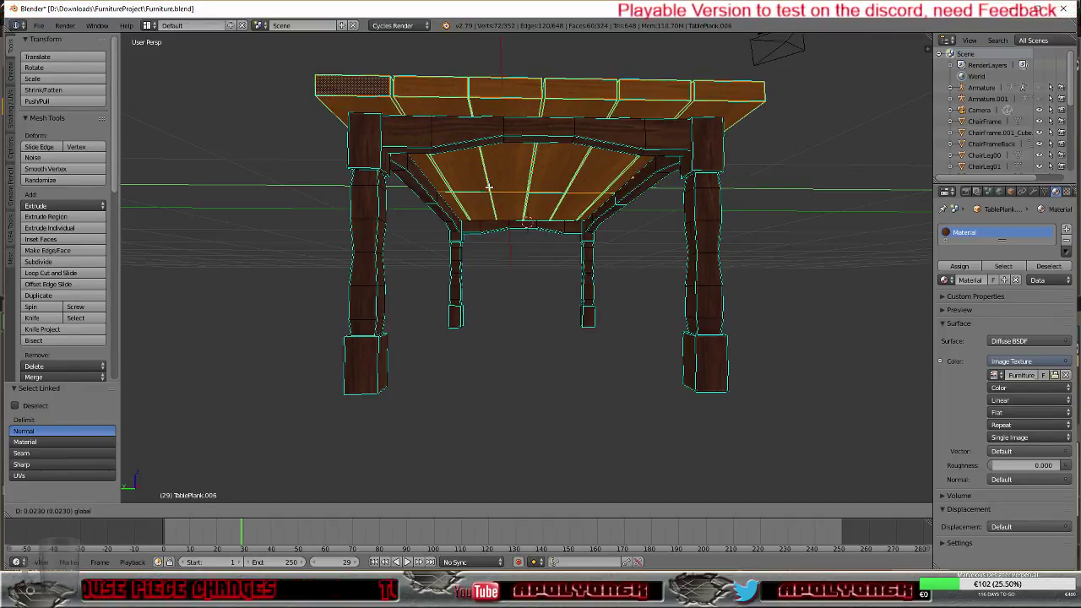
{"action": "left_click", "coordinate": [489, 186]}
{"action": "middle_click_drag", "start_coordinate": [490, 186], "coordinate": [527, 250]}
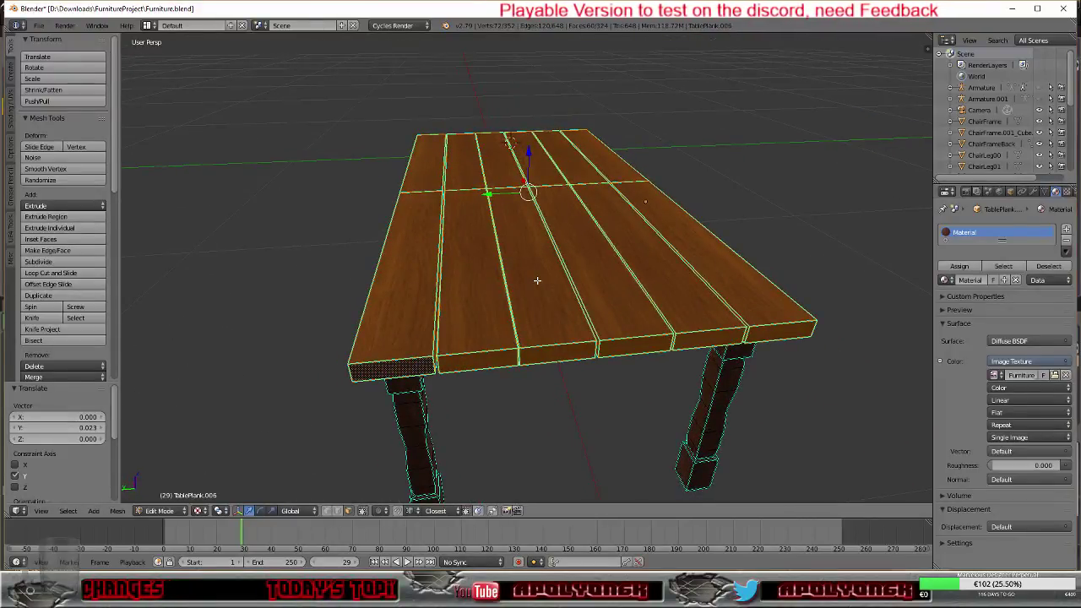
Step: Return to Object Mode and export the selected table as FBX, overwriting table00.fbx in the Blender Models folder
{"action": "key", "text": "Tab"}
{"action": "mouse_move", "coordinate": [532, 293]}
{"action": "middle_mouse_down"}
{"action": "mouse_move", "coordinate": [599, 333]}
{"action": "mouse_move", "coordinate": [592, 454]}
{"action": "mouse_move", "coordinate": [632, 473]}
{"action": "mouse_move", "coordinate": [777, 471]}
{"action": "mouse_move", "coordinate": [842, 432]}
{"action": "mouse_move", "coordinate": [812, 422]}
{"action": "mouse_move", "coordinate": [826, 432]}
{"action": "mouse_move", "coordinate": [803, 431]}
{"action": "middle_mouse_up"}
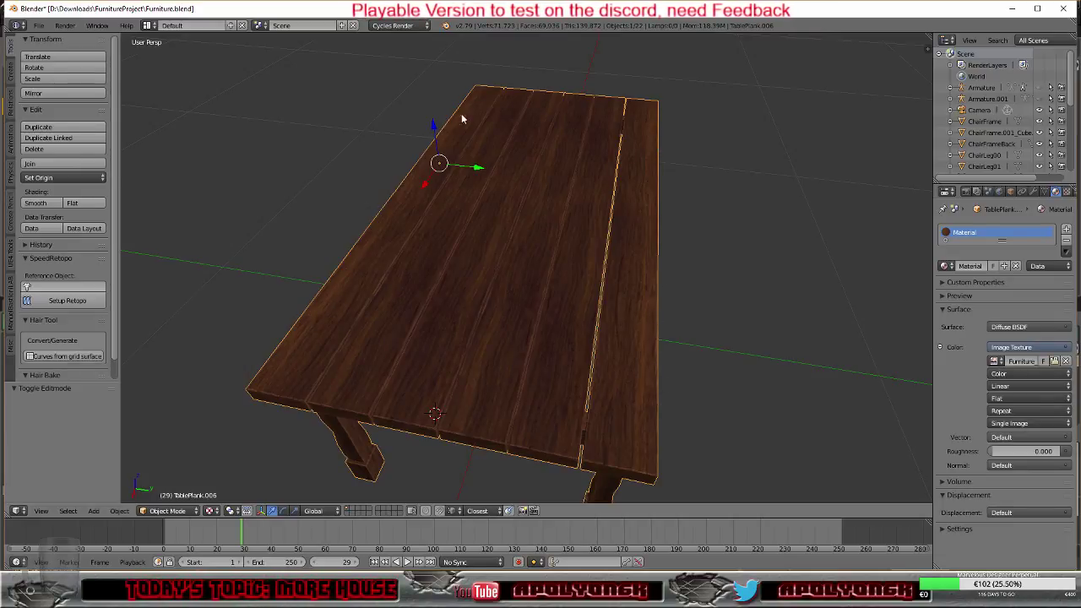
{"action": "mouse_move", "coordinate": [365, 273]}
{"action": "middle_mouse_down"}
{"action": "mouse_move", "coordinate": [377, 318]}
{"action": "mouse_move", "coordinate": [451, 309]}
{"action": "mouse_move", "coordinate": [495, 324]}
{"action": "mouse_move", "coordinate": [558, 283]}
{"action": "mouse_move", "coordinate": [572, 290]}
{"action": "mouse_move", "coordinate": [407, 319]}
{"action": "mouse_move", "coordinate": [296, 285]}
{"action": "mouse_move", "coordinate": [285, 293]}
{"action": "mouse_move", "coordinate": [415, 279]}
{"action": "mouse_move", "coordinate": [375, 247]}
{"action": "mouse_move", "coordinate": [352, 261]}
{"action": "middle_mouse_up"}
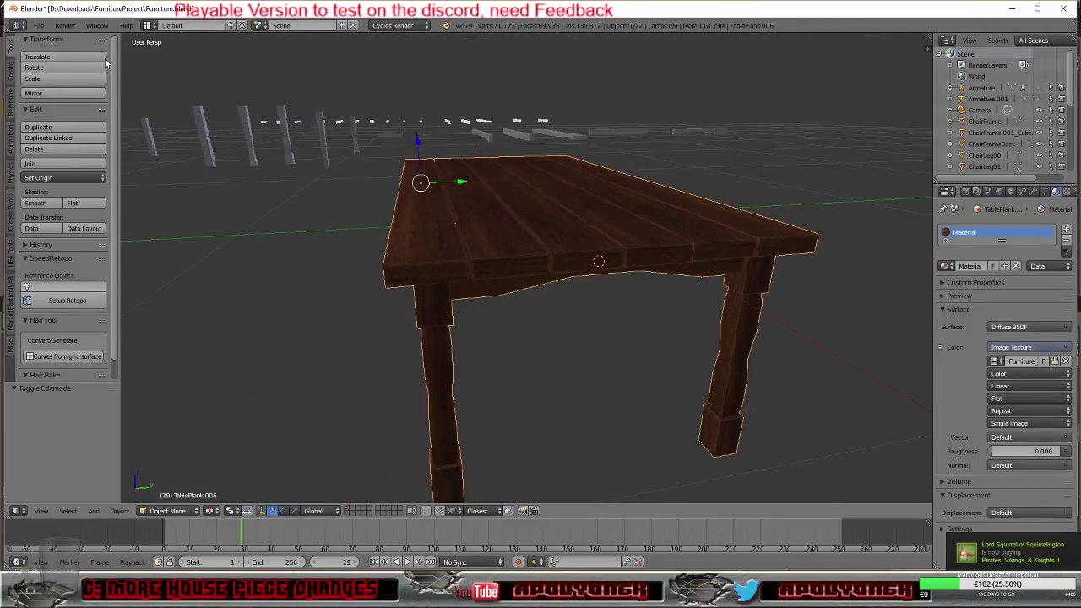
{"action": "left_click", "coordinate": [36, 27]}
{"action": "mouse_move", "coordinate": [92, 251]}
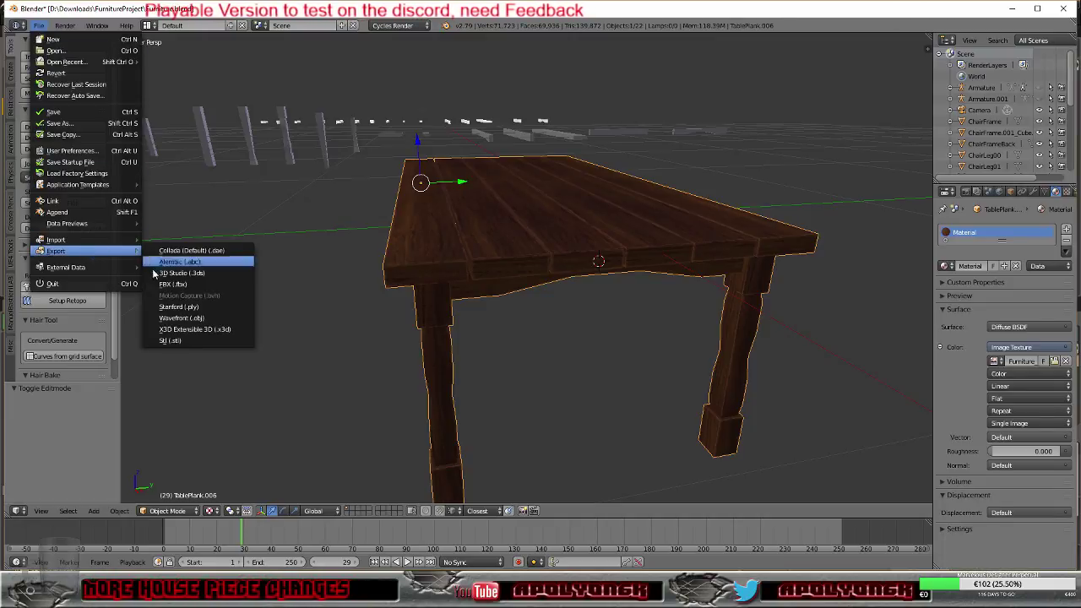
{"action": "left_click", "coordinate": [169, 288]}
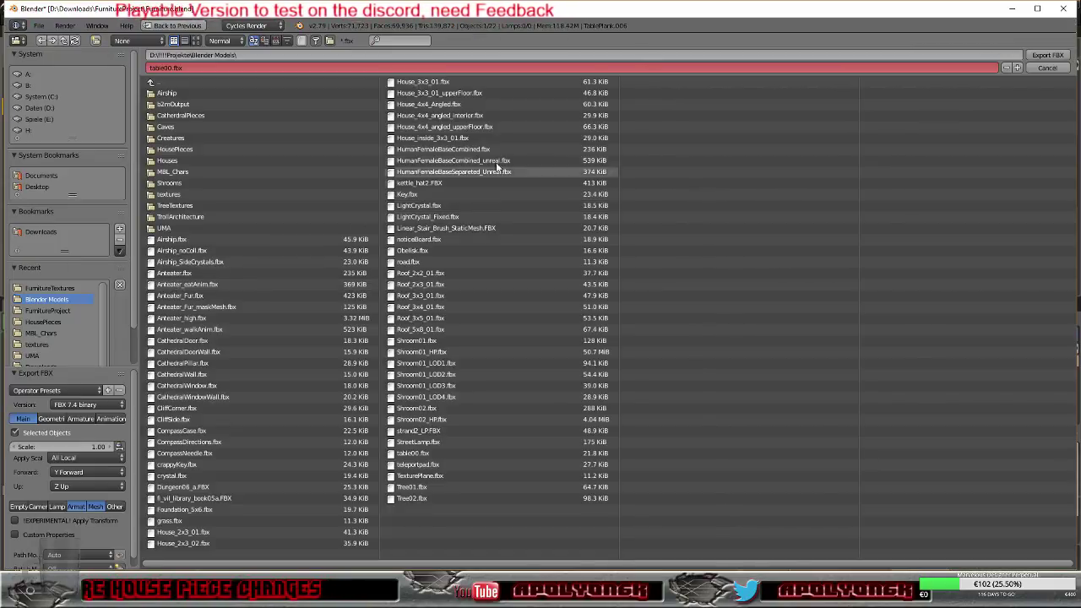
{"action": "left_click", "coordinate": [1047, 55]}
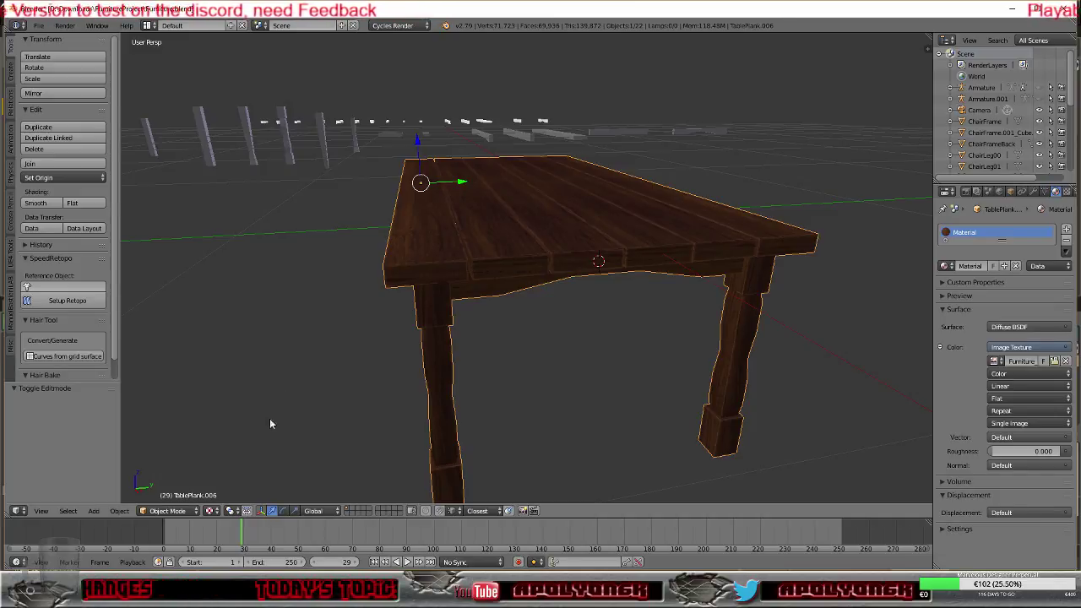
Step: Switch to Unreal Engine, enlarge the static mesh editor to view the whole table, and minimise that editor window
{"action": "left_click", "coordinate": [216, 554]}
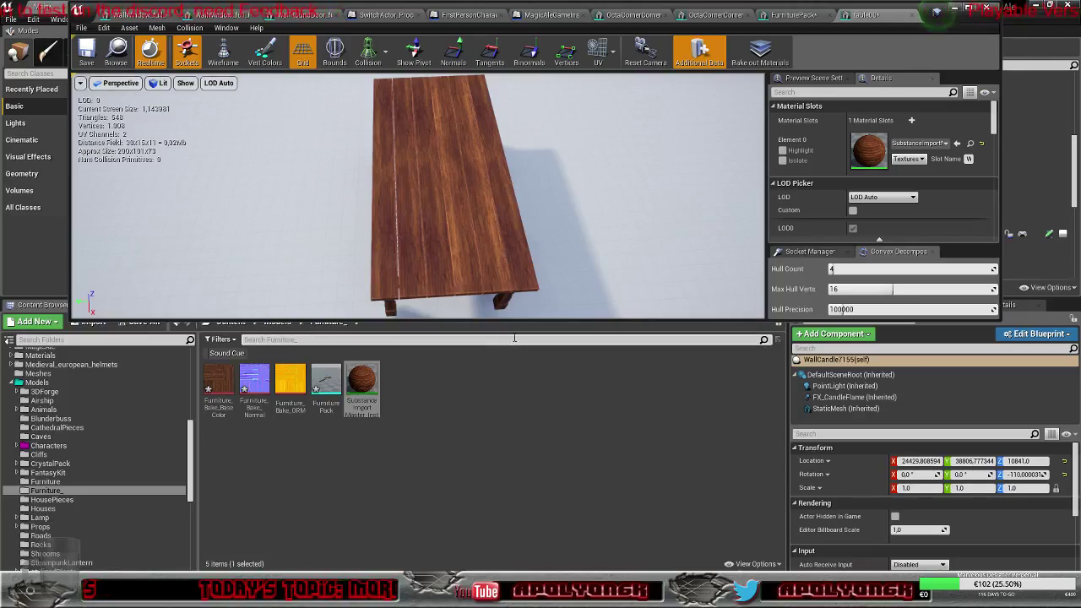
{"action": "left_click_drag", "start_coordinate": [512, 331], "coordinate": [498, 508]}
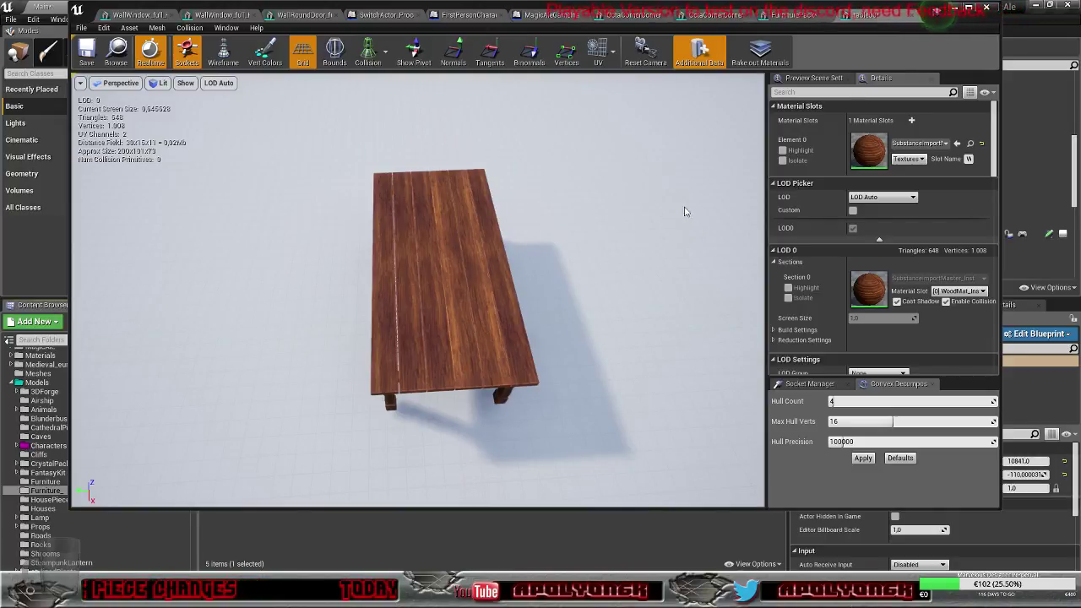
{"action": "left_click", "coordinate": [955, 11]}
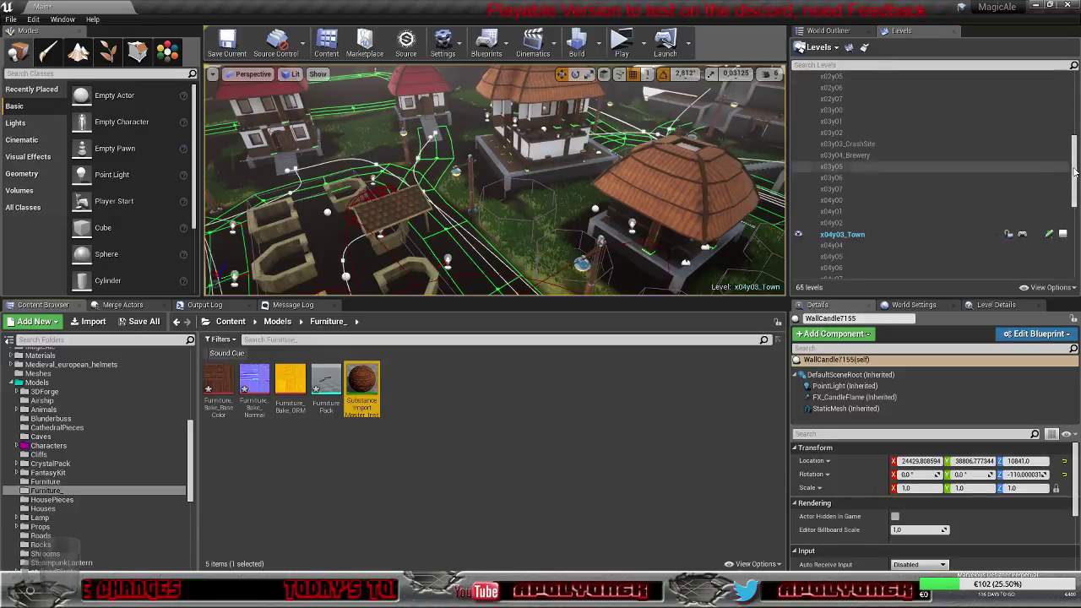
Step: Select all sub-levels from x00y00 through x07y07 and load them into the world
{"action": "scroll", "coordinate": [931, 111], "scroll_direction": "up", "scroll_amount": 5}
{"action": "left_click", "coordinate": [868, 91]}
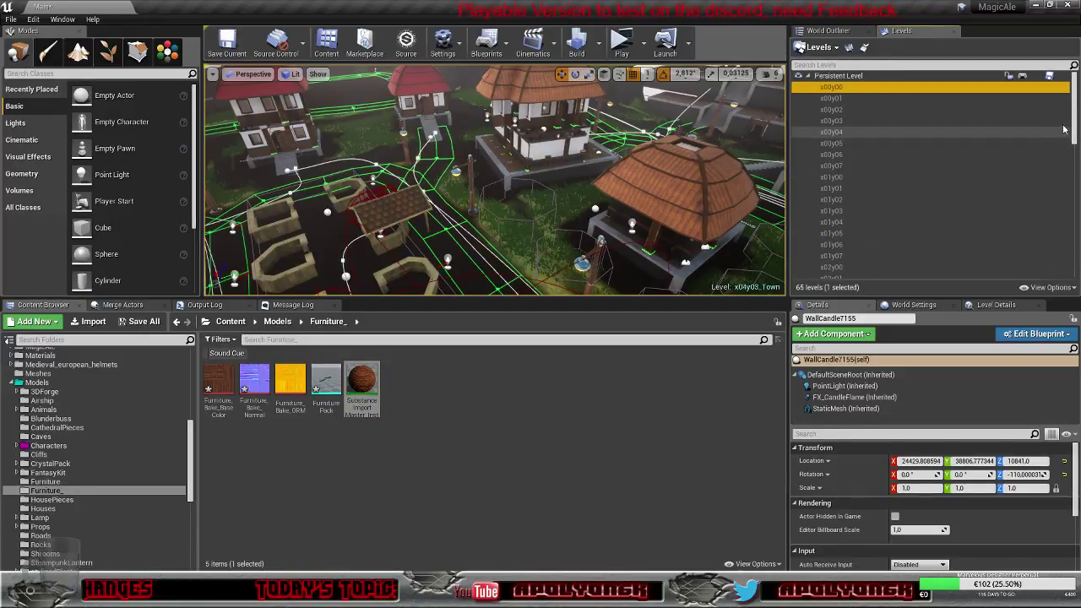
{"action": "left_click_drag", "start_coordinate": [1073, 106], "coordinate": [1065, 264]}
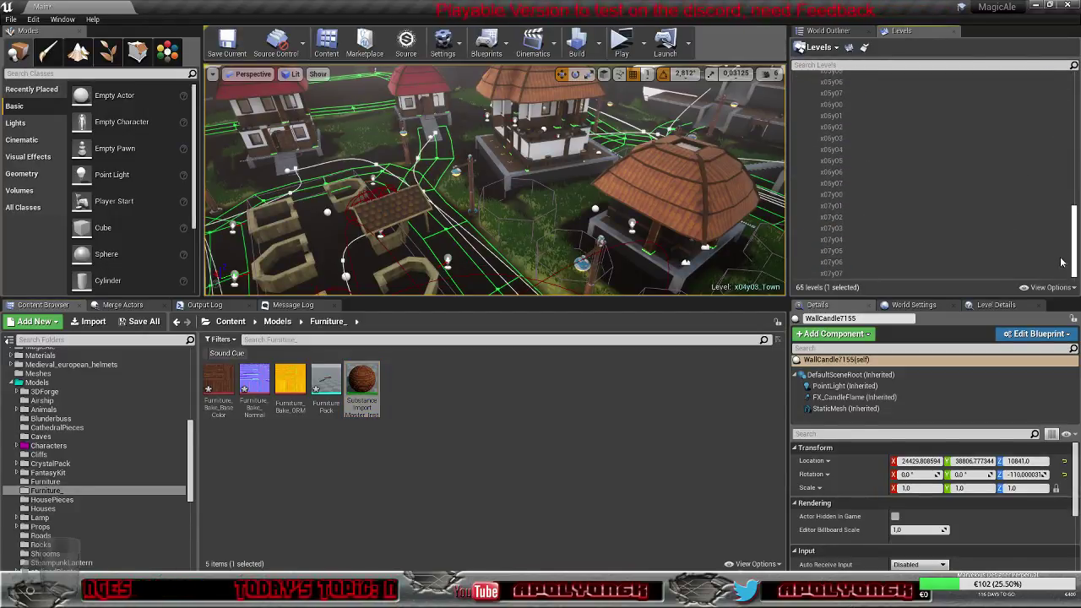
{"action": "left_click", "coordinate": [866, 273], "text": "shift"}
{"action": "right_click", "coordinate": [866, 277]}
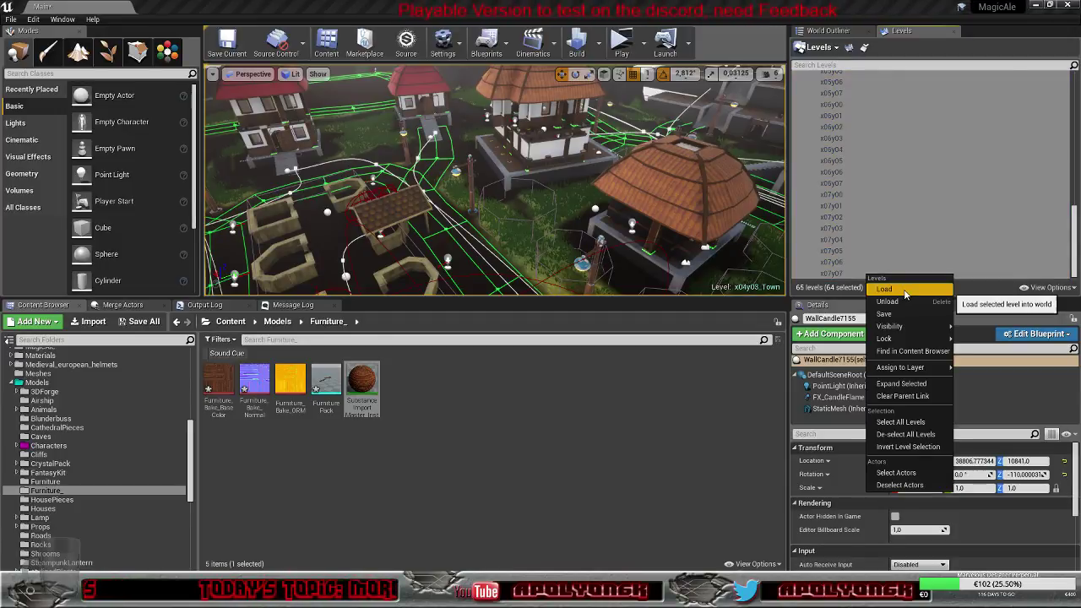
{"action": "left_click", "coordinate": [883, 290]}
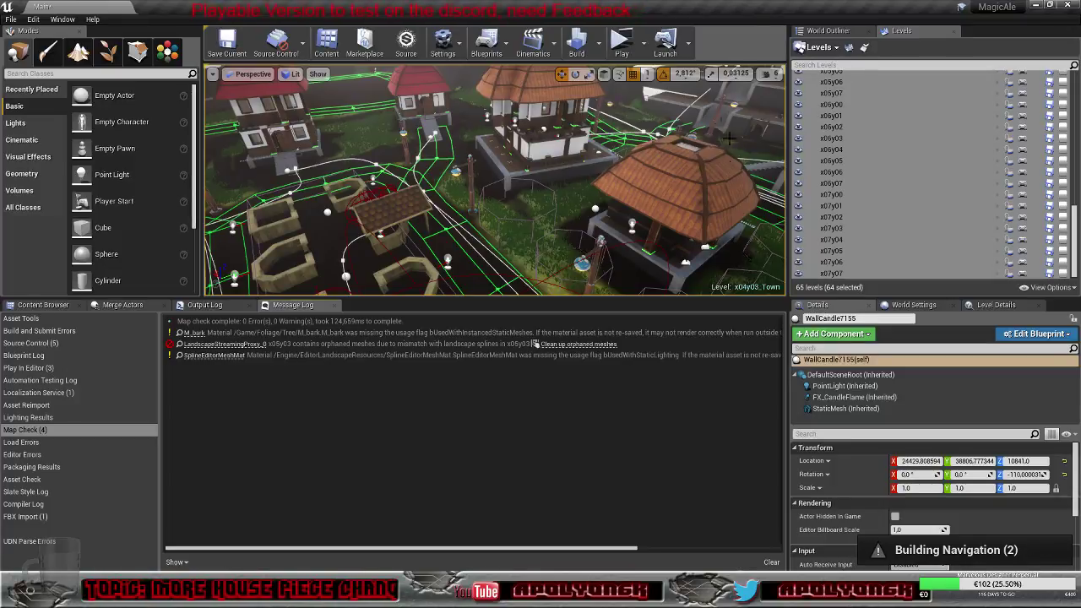
Step: Enlarge the level viewport and examine the whole landscape from above, covering the town, roads, lake and surrounding mountains
{"action": "left_click_drag", "start_coordinate": [504, 300], "coordinate": [503, 496]}
{"action": "key", "text": "s"}
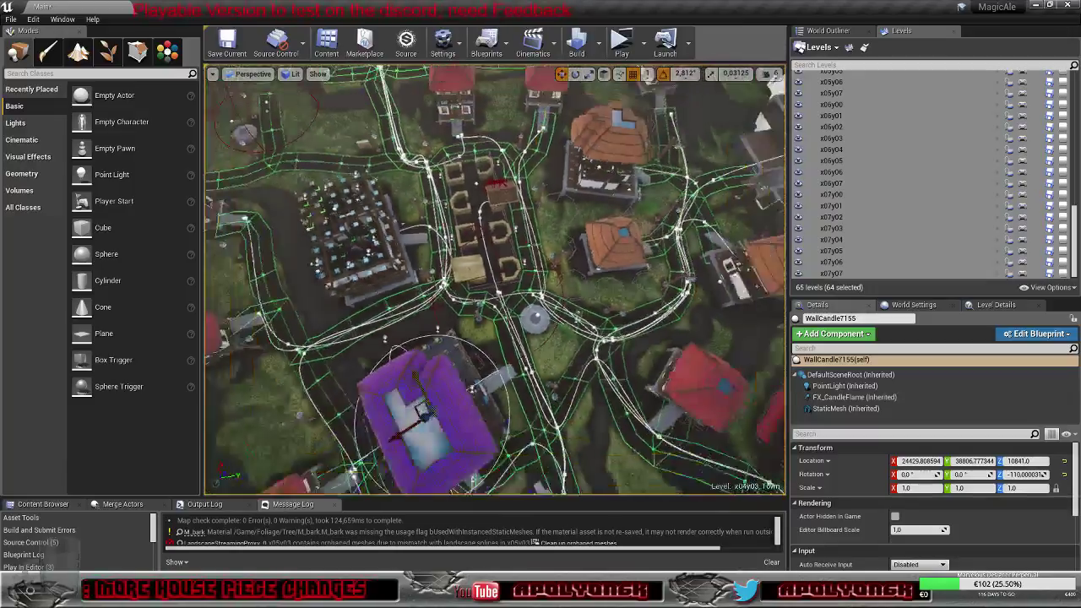
{"action": "key", "text": "s"}
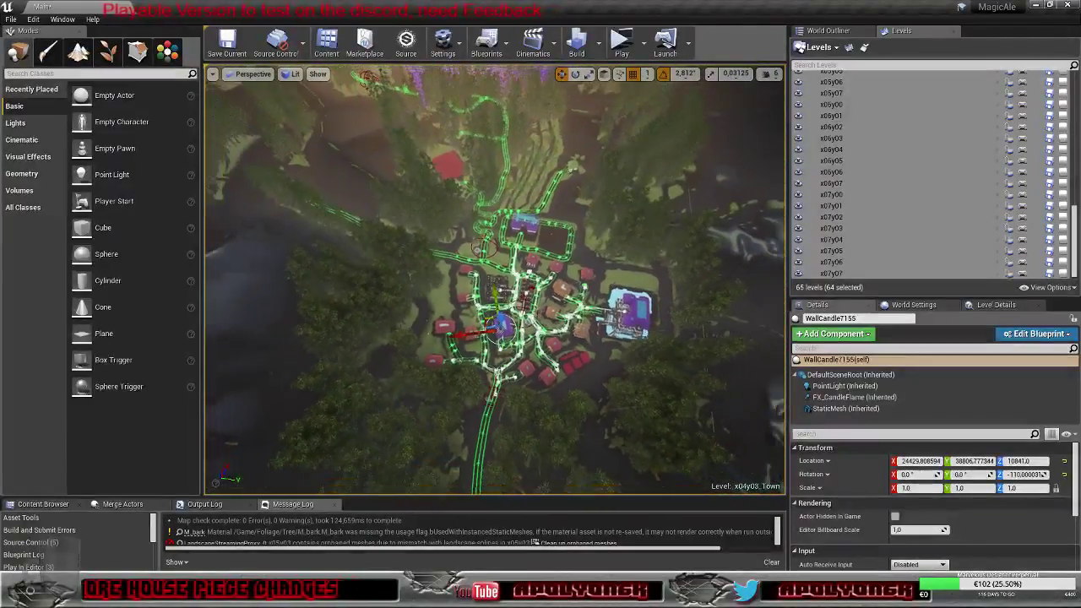
{"action": "key", "text": "s"}
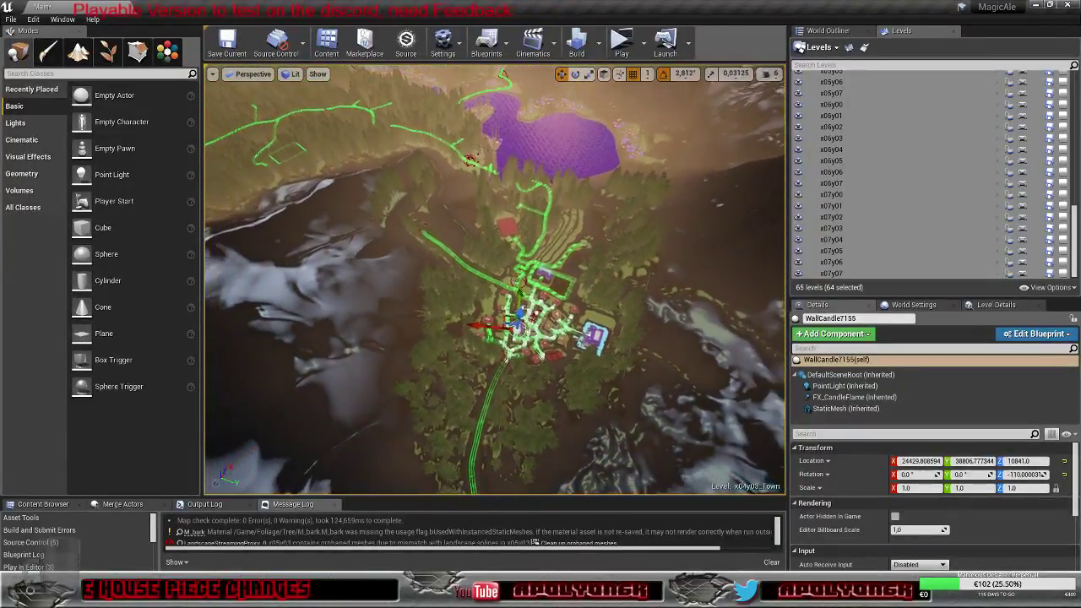
{"action": "right_click_drag", "start_coordinate": [495, 279], "coordinate": [432, 291]}
{"action": "key", "text": "s"}
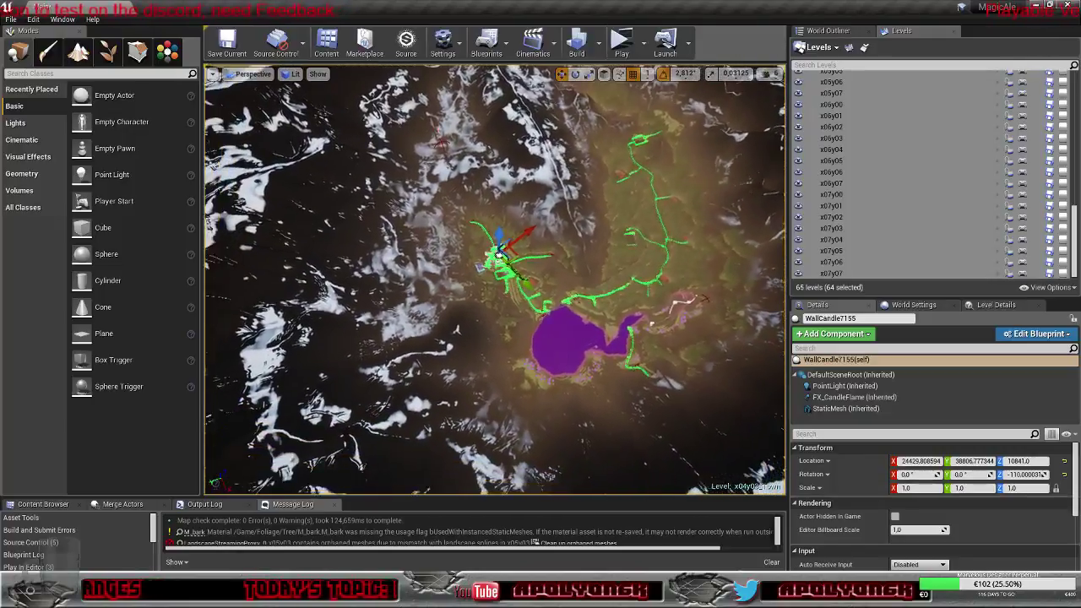
{"action": "right_click_drag", "start_coordinate": [432, 291], "coordinate": [434, 291]}
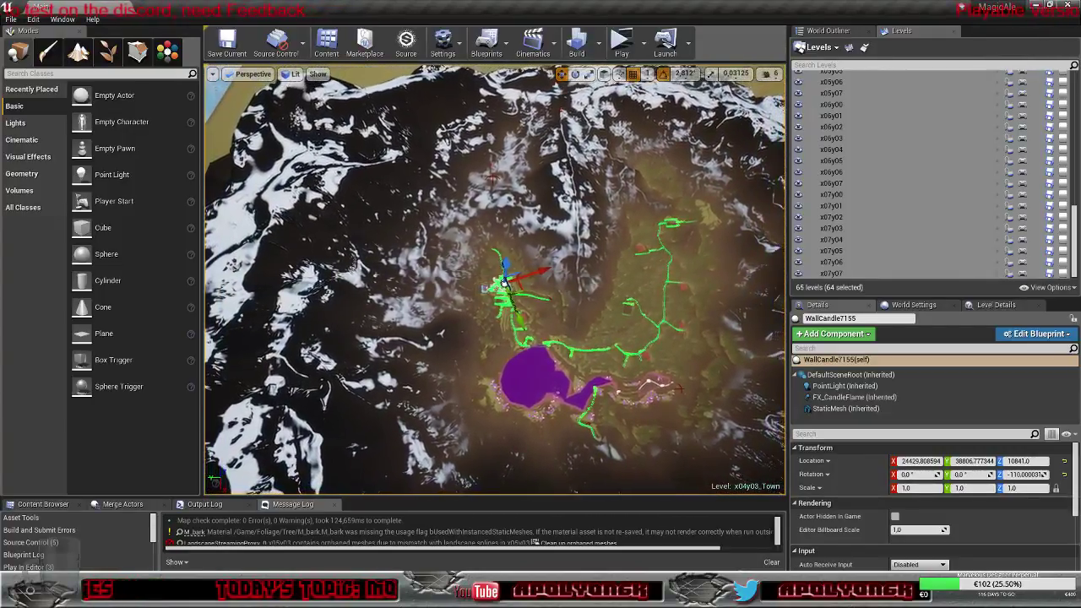
{"action": "right_click_drag", "start_coordinate": [537, 338], "coordinate": [539, 339]}
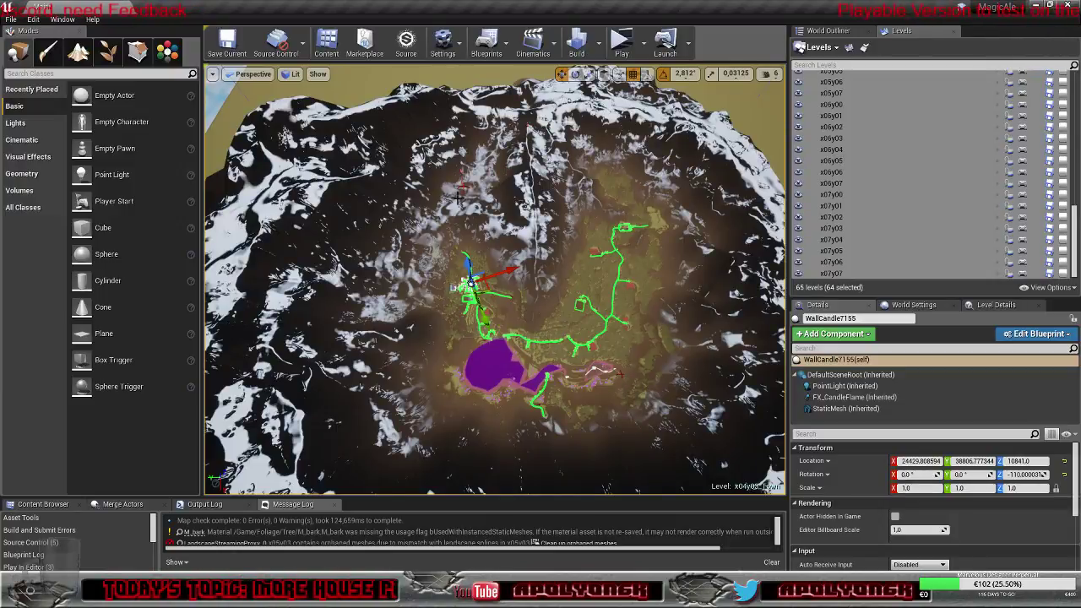
{"action": "right_click_drag", "start_coordinate": [598, 322], "coordinate": [594, 380]}
{"action": "key", "text": "s"}
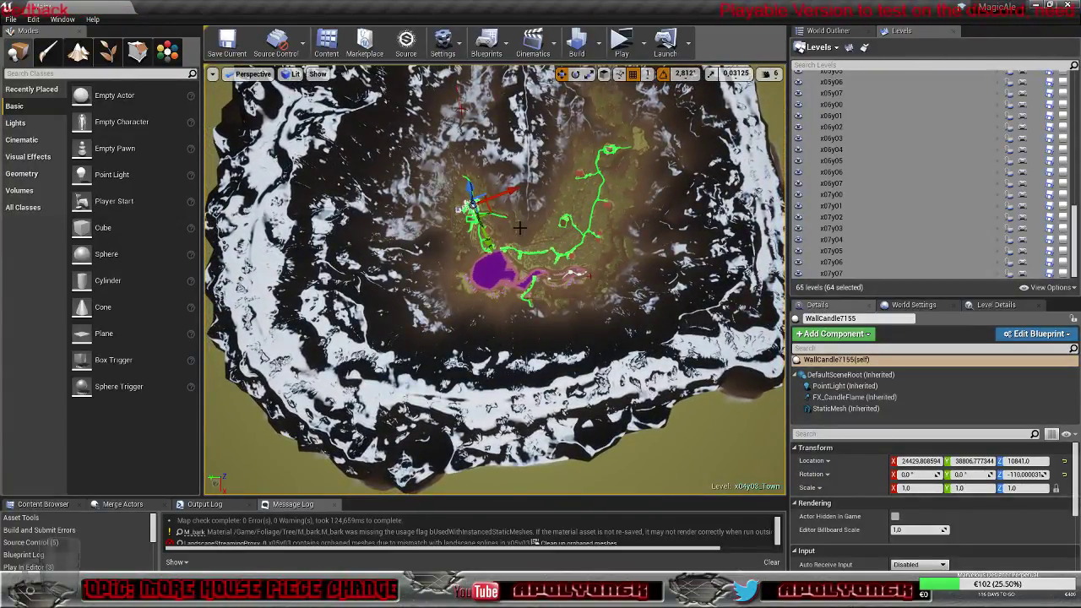
{"action": "scroll", "coordinate": [495, 278], "scroll_direction": "up", "scroll_amount": 5}
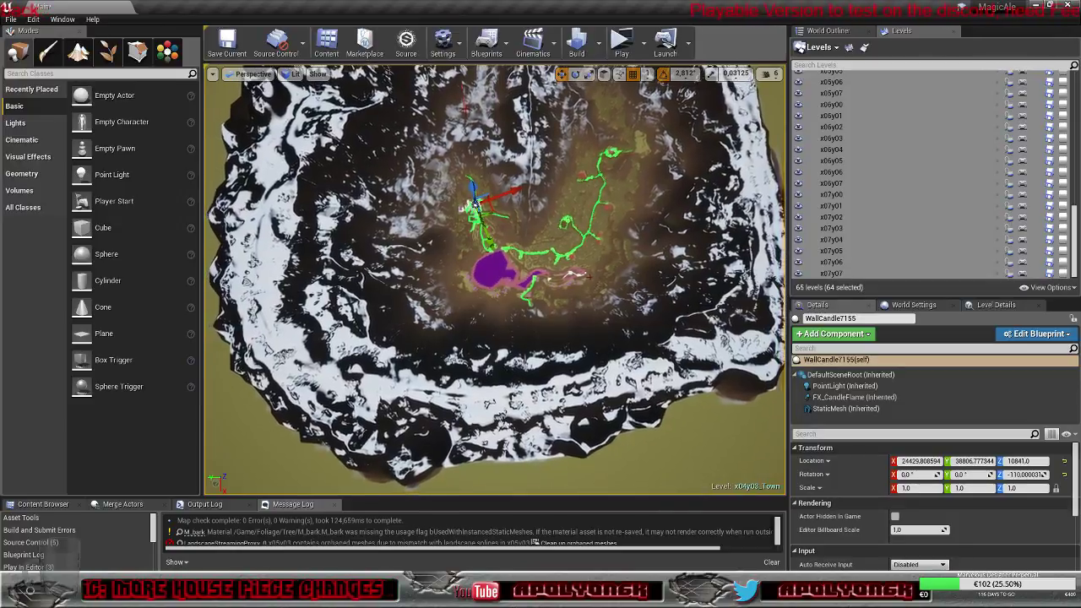
{"action": "key", "text": "s"}
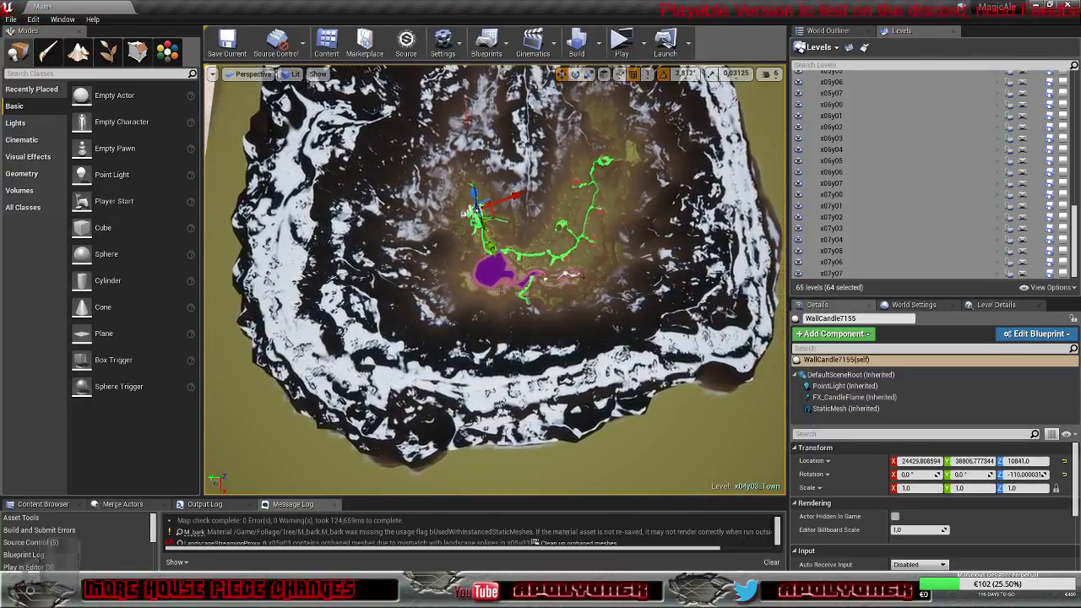
{"action": "right_click_drag", "start_coordinate": [495, 279], "coordinate": [496, 254]}
{"action": "key", "text": "s"}
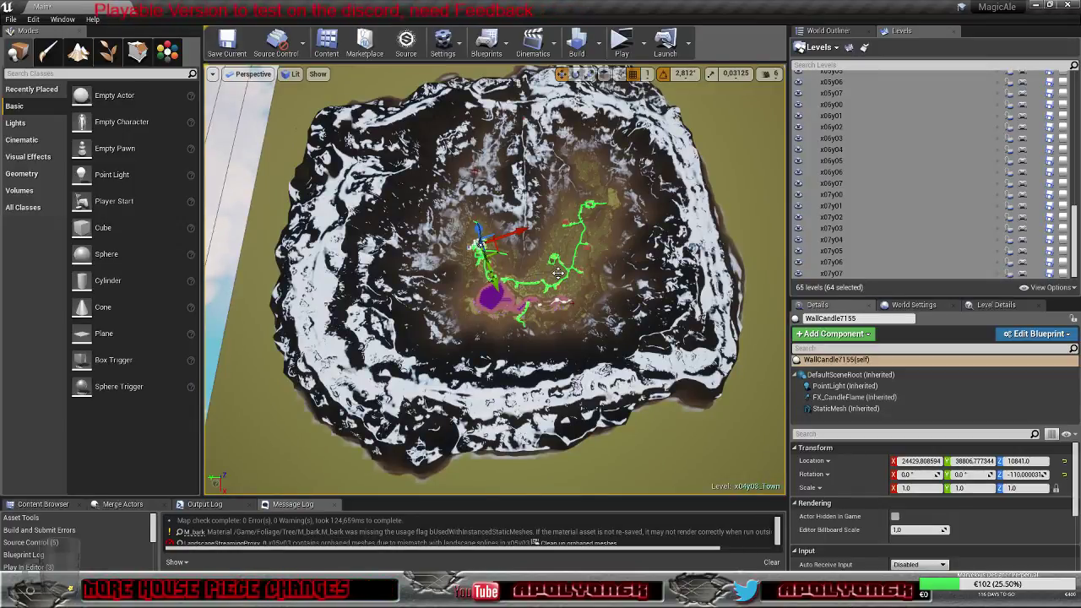
{"action": "right_click_drag", "start_coordinate": [558, 253], "coordinate": [583, 275]}
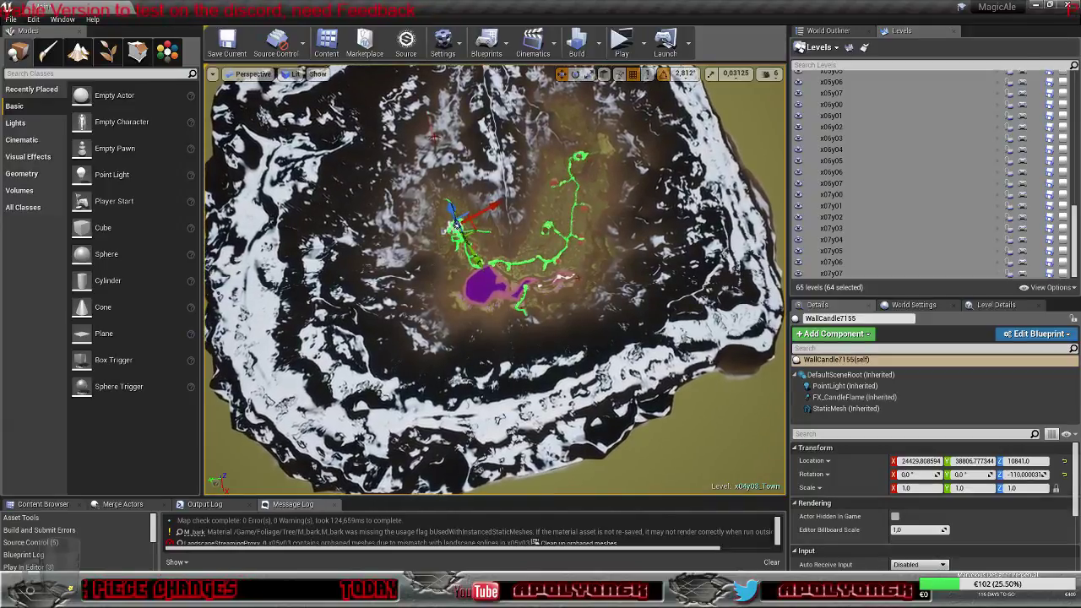
Step: Examine the lake, river, roads and forest at closer range
{"action": "key", "text": "w"}
{"action": "key", "text": "w"}
{"action": "key", "text": "w"}
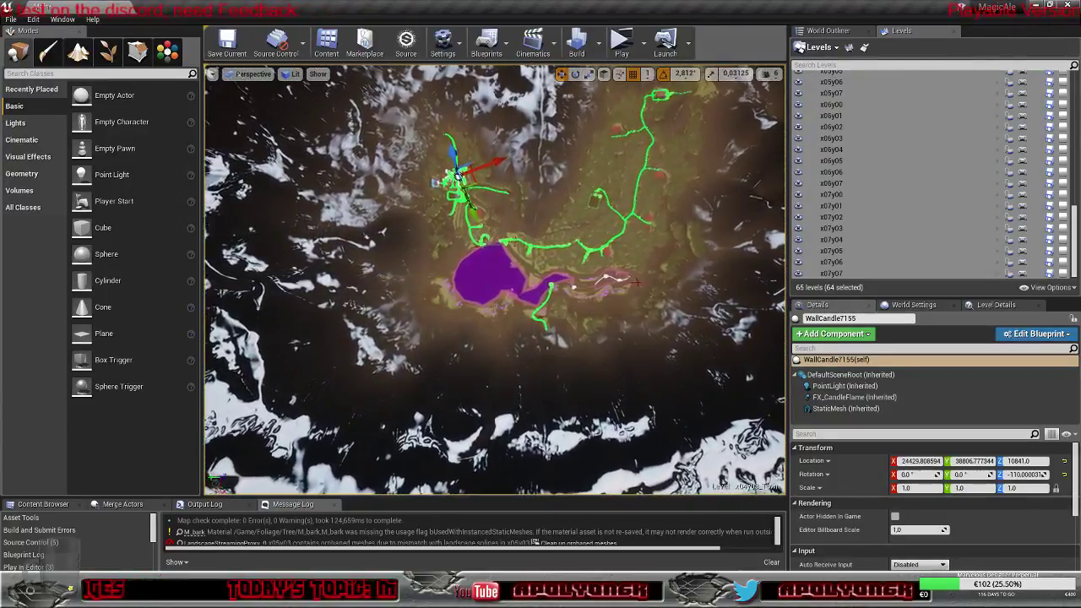
{"action": "key", "text": "w"}
{"action": "key", "text": "w"}
{"action": "key", "text": "w"}
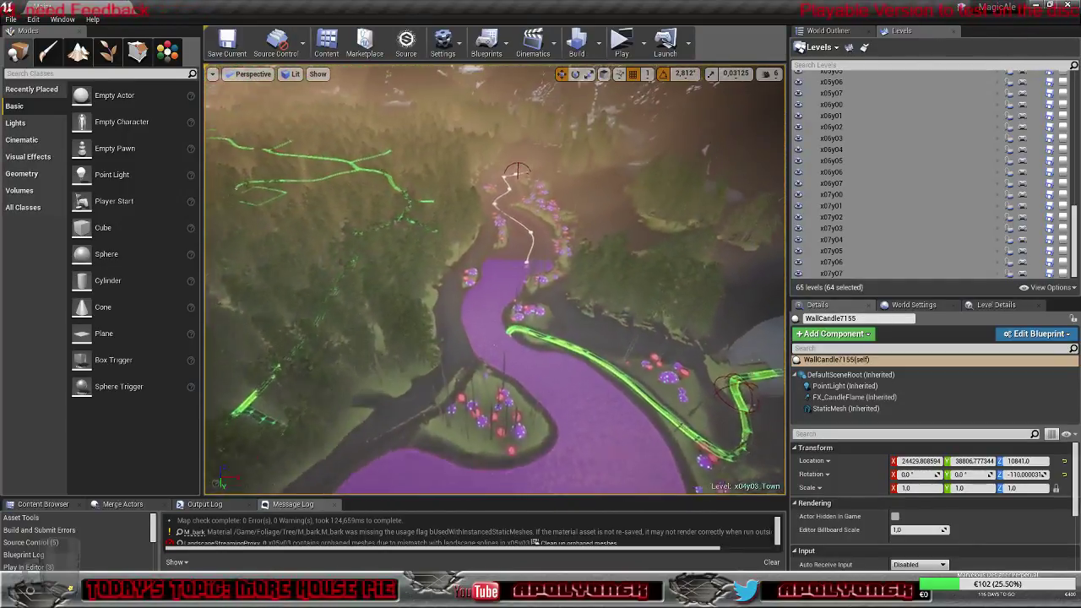
{"action": "key", "text": "s"}
{"action": "key", "text": "w"}
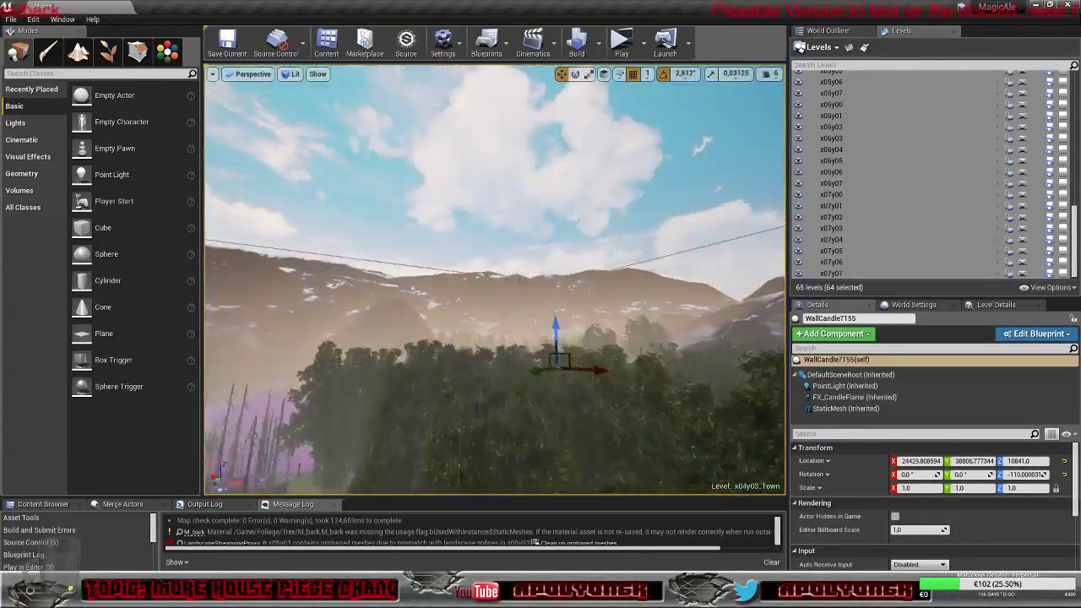
{"action": "key", "text": "w"}
{"action": "right_click_drag", "start_coordinate": [495, 280], "coordinate": [541, 292]}
Step: Examine the town's buildings, market square and outlying roads from several directions
{"action": "key", "text": "s"}
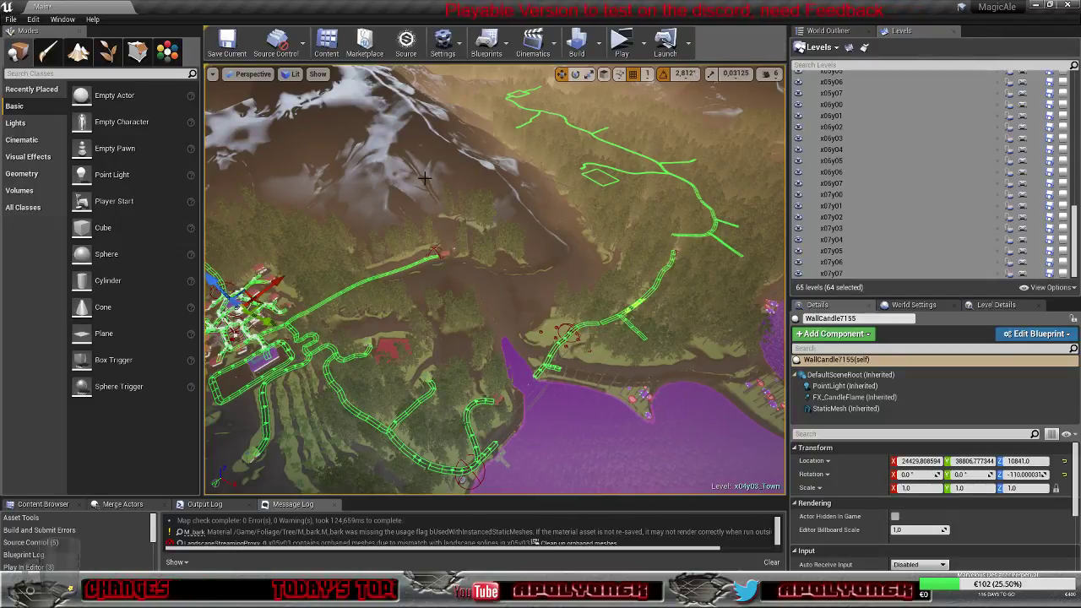
{"action": "right_click_drag", "start_coordinate": [617, 377], "coordinate": [492, 409]}
{"action": "key", "text": "w"}
{"action": "key", "text": "s"}
{"action": "key", "text": "w"}
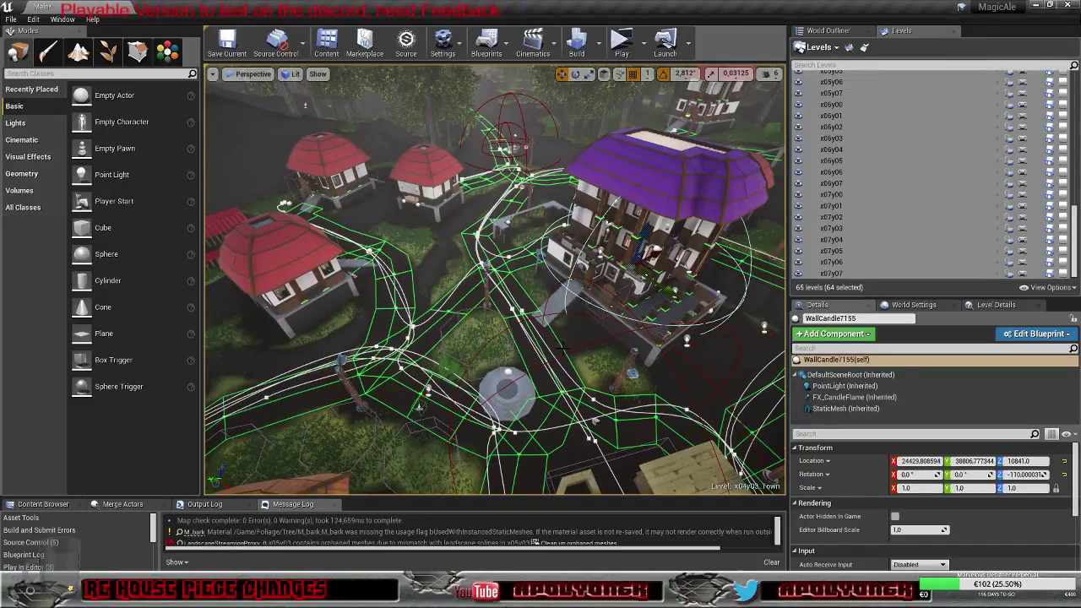
{"action": "right_click_drag", "start_coordinate": [545, 341], "coordinate": [796, 291]}
{"action": "key", "text": "w"}
{"action": "right_click_drag", "start_coordinate": [495, 278], "coordinate": [464, 300]}
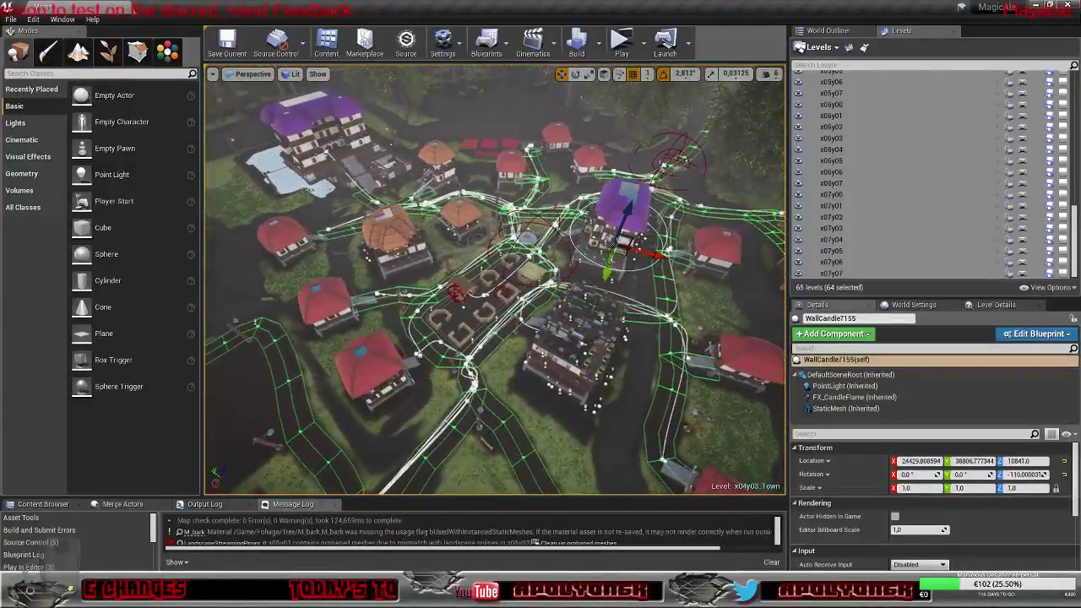
{"action": "mouse_move", "coordinate": [495, 278]}
{"action": "right_mouse_down"}
{"action": "mouse_move", "coordinate": [456, 283]}
{"action": "mouse_move", "coordinate": [524, 279]}
{"action": "mouse_move", "coordinate": [503, 288]}
{"action": "right_mouse_up"}
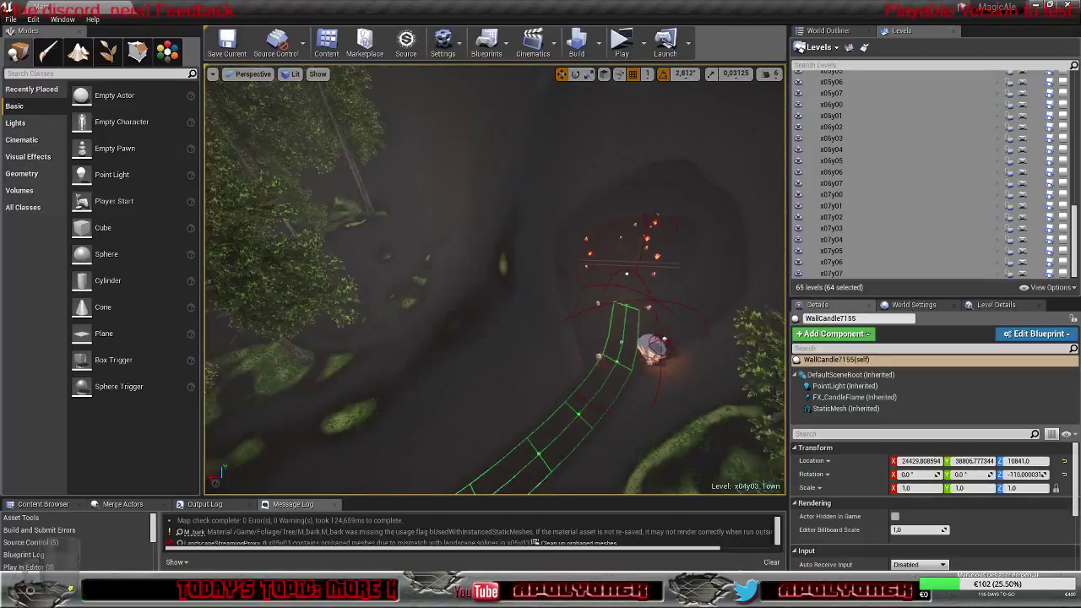
{"action": "mouse_move", "coordinate": [495, 278]}
{"action": "right_mouse_down"}
{"action": "mouse_move", "coordinate": [511, 263]}
{"action": "mouse_move", "coordinate": [495, 282]}
{"action": "mouse_move", "coordinate": [499, 304]}
{"action": "mouse_move", "coordinate": [500, 287]}
{"action": "right_mouse_up"}
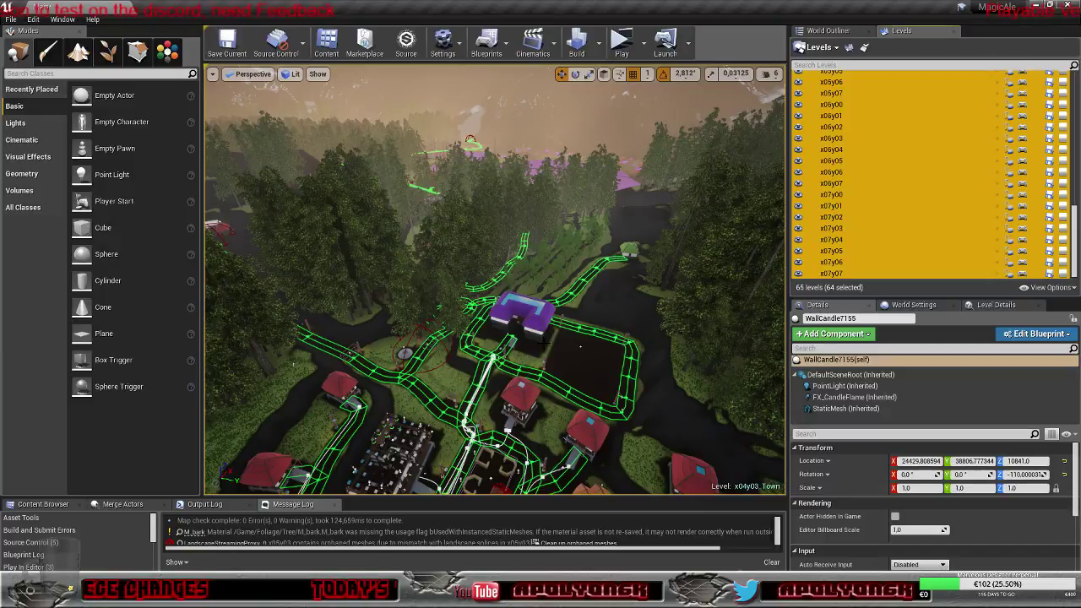
{"action": "right_click_drag", "start_coordinate": [522, 386], "coordinate": [556, 346]}
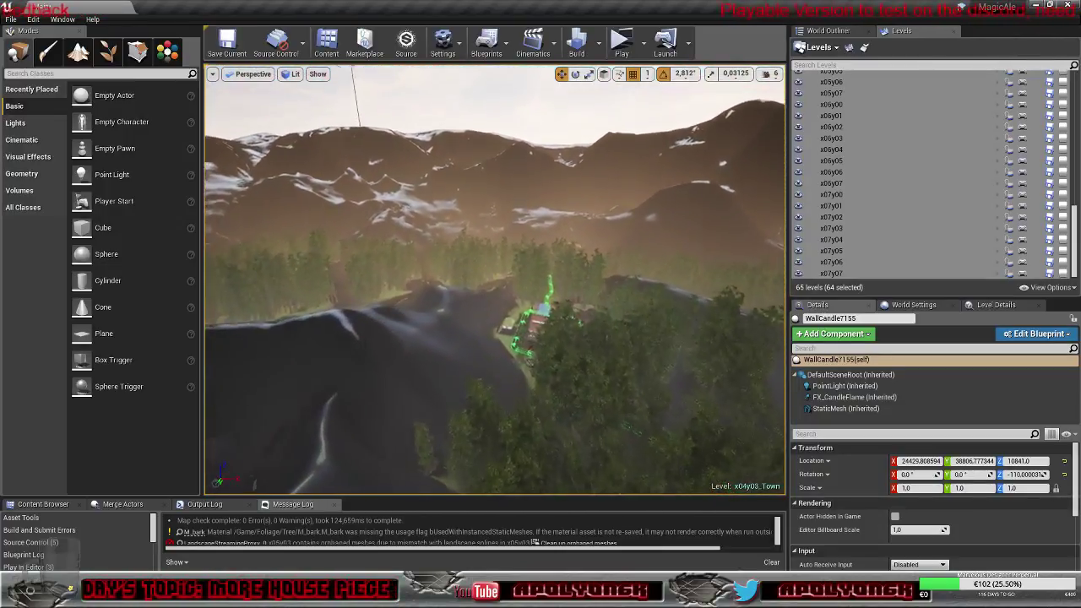
Step: Focus on the wall candle's building and select the InstancedStaticMesh component of fi_vil_furniture_table02_05 beside floor numbers 76 and 77
{"action": "key", "text": "f"}
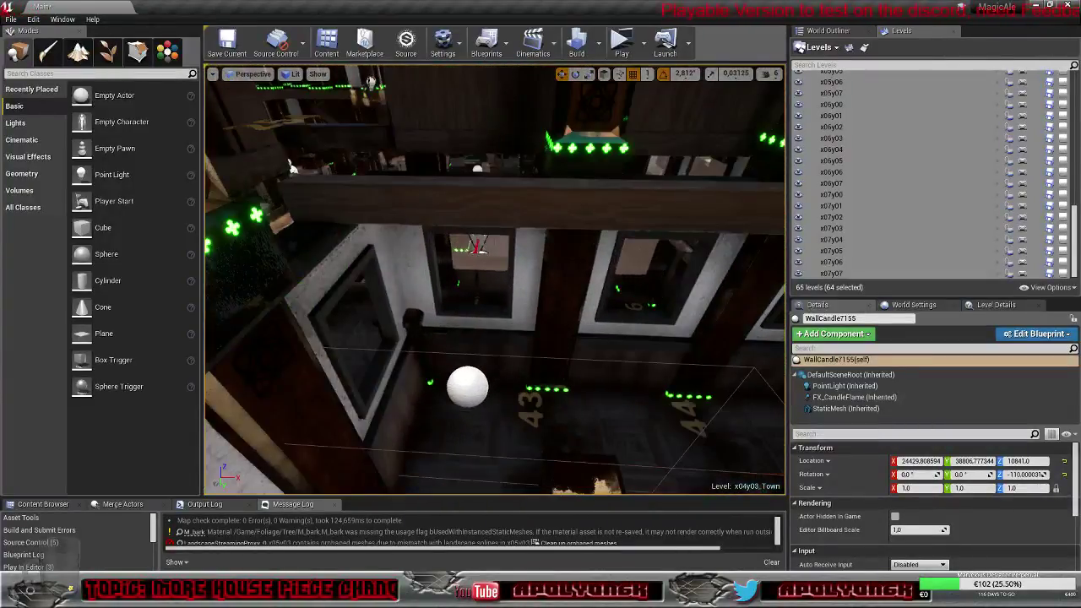
{"action": "right_click_drag", "start_coordinate": [520, 372], "coordinate": [760, 348]}
{"action": "scroll", "coordinate": [482, 271], "scroll_direction": "up", "scroll_amount": 5}
{"action": "scroll", "coordinate": [492, 277], "scroll_direction": "down", "scroll_amount": 4}
{"action": "right_click_drag", "start_coordinate": [491, 277], "coordinate": [591, 260]}
{"action": "left_click", "coordinate": [475, 264]}
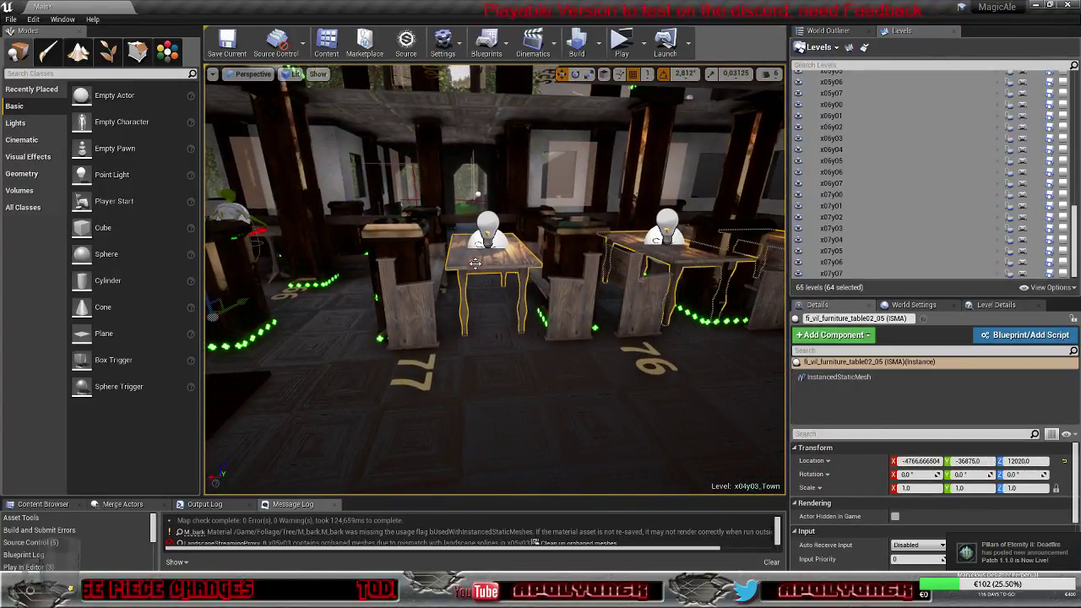
{"action": "left_click", "coordinate": [871, 380]}
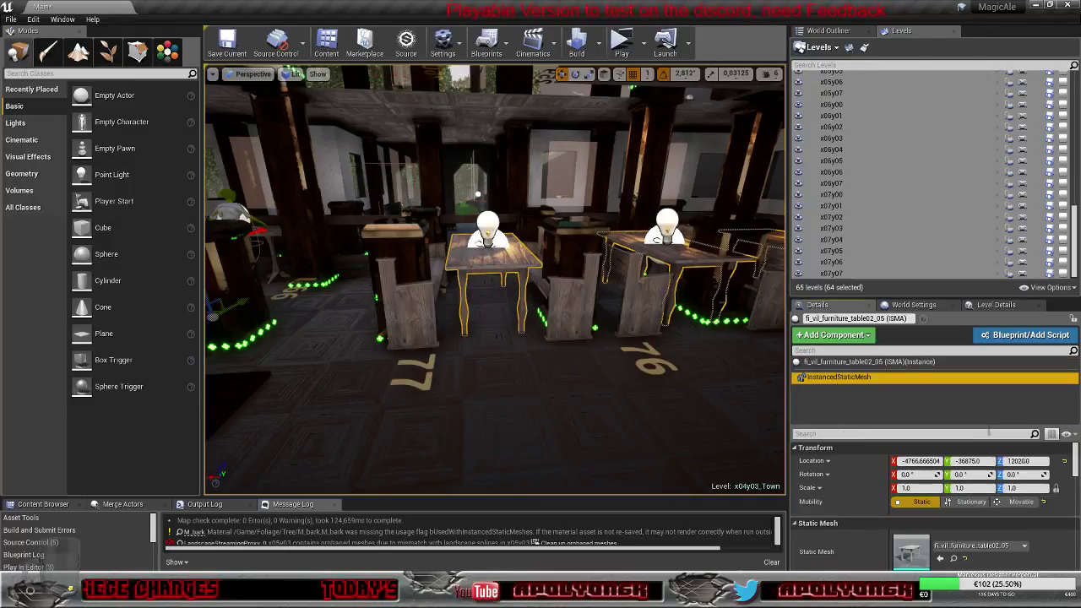
Step: Replace the selected component's static mesh with table00 from the Models Furniture folder
{"action": "left_click", "coordinate": [40, 505]}
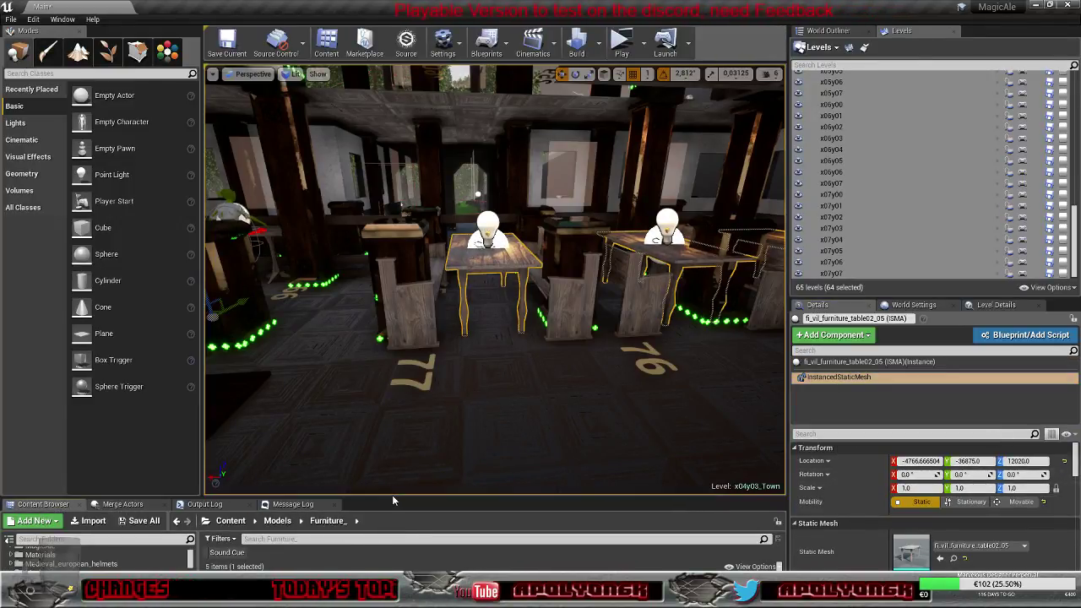
{"action": "left_click_drag", "start_coordinate": [391, 499], "coordinate": [399, 394]}
{"action": "left_click_drag", "start_coordinate": [187, 501], "coordinate": [910, 551]}
{"action": "left_click", "coordinate": [49, 492]}
{"action": "right_click_drag", "start_coordinate": [583, 338], "coordinate": [692, 339]}
{"action": "right_click_drag", "start_coordinate": [633, 363], "coordinate": [529, 321]}
{"action": "key", "text": "w"}
{"action": "scroll", "coordinate": [533, 369], "scroll_direction": "down", "scroll_amount": 2}
{"action": "scroll", "coordinate": [529, 320], "scroll_direction": "down", "scroll_amount": 5}
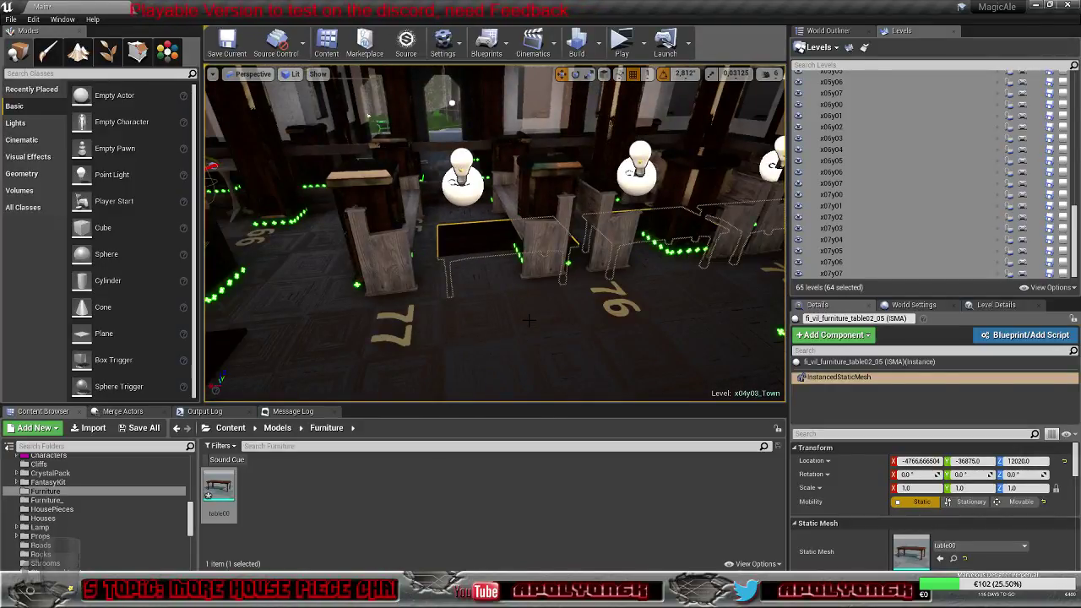
Step: Set the table component's Z rotation to 90° and check the replaced tables inside the building
{"action": "left_click", "coordinate": [1033, 475]}
{"action": "type", "text": "90"}
{"action": "key", "text": "Return"}
{"action": "right_click_drag", "start_coordinate": [594, 297], "coordinate": [558, 330]}
{"action": "key", "text": "w"}
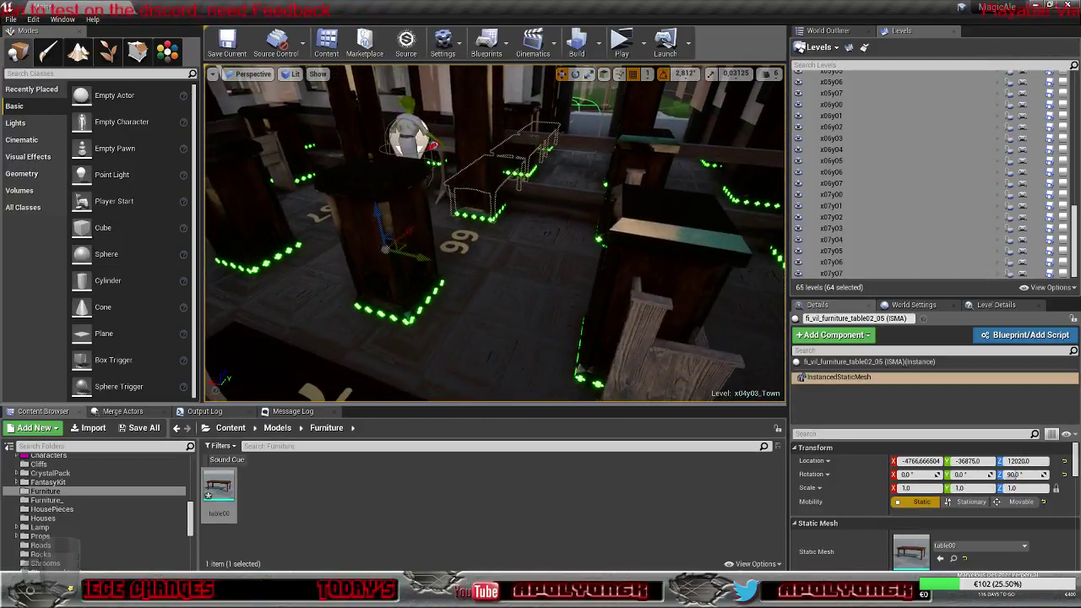
{"action": "scroll", "coordinate": [567, 316], "scroll_direction": "down", "scroll_amount": 10}
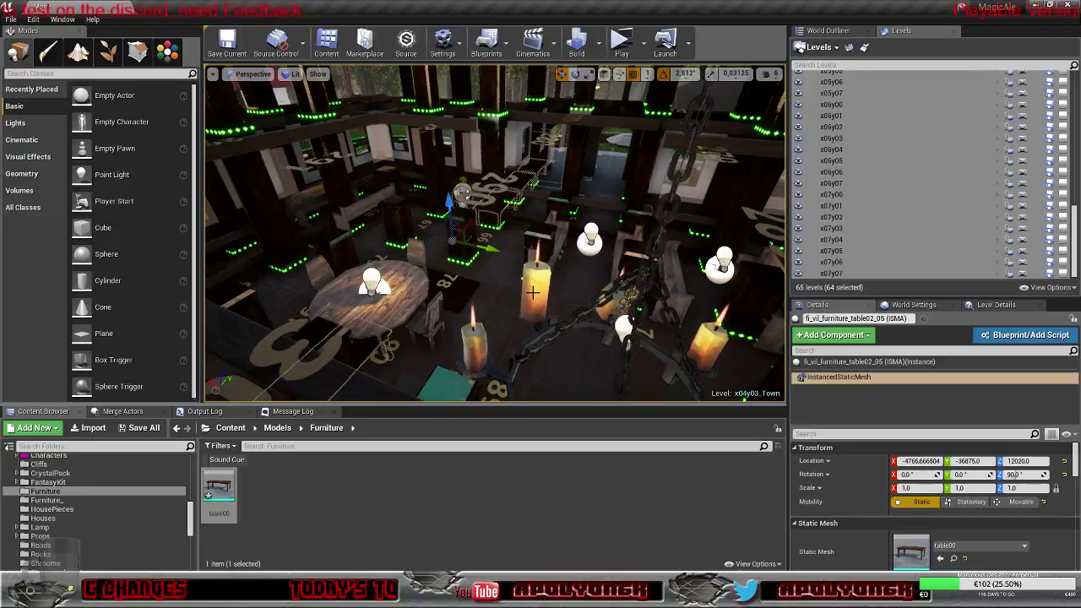
{"action": "scroll", "coordinate": [537, 301], "scroll_direction": "up", "scroll_amount": 8}
{"action": "right_click_drag", "start_coordinate": [537, 301], "coordinate": [500, 269]}
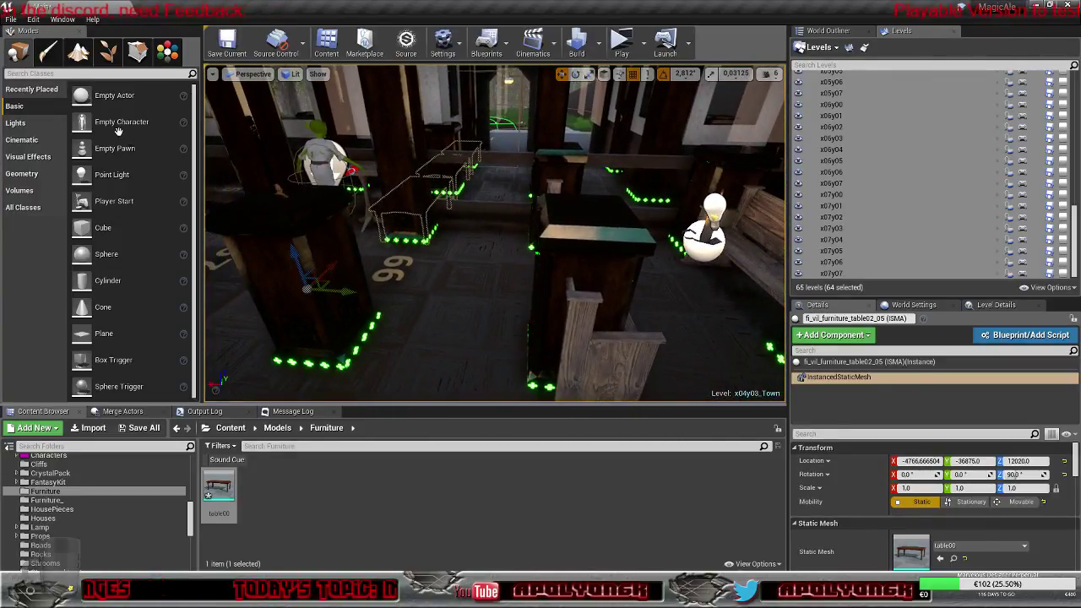
Step: Activate the instance selection mode and select the single fi_vil_furniture_table02_05 table instance beside floor number 66
{"action": "left_click", "coordinate": [137, 53]}
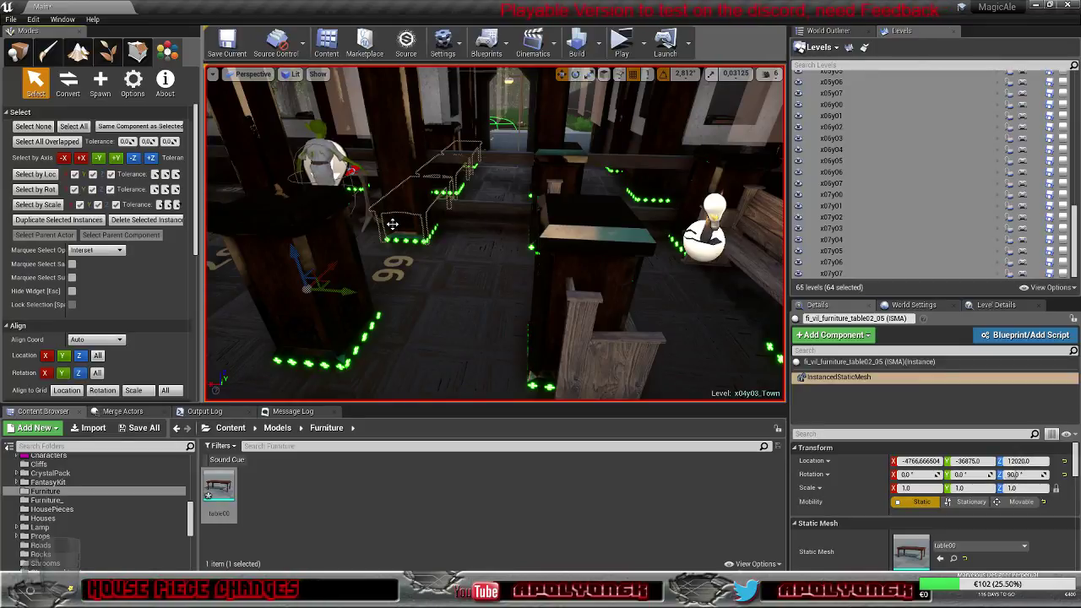
{"action": "right_click_drag", "start_coordinate": [476, 304], "coordinate": [216, 317]}
{"action": "mouse_move", "coordinate": [474, 277]}
{"action": "right_mouse_down"}
{"action": "mouse_move", "coordinate": [413, 272]}
{"action": "mouse_move", "coordinate": [460, 276]}
{"action": "right_mouse_up"}
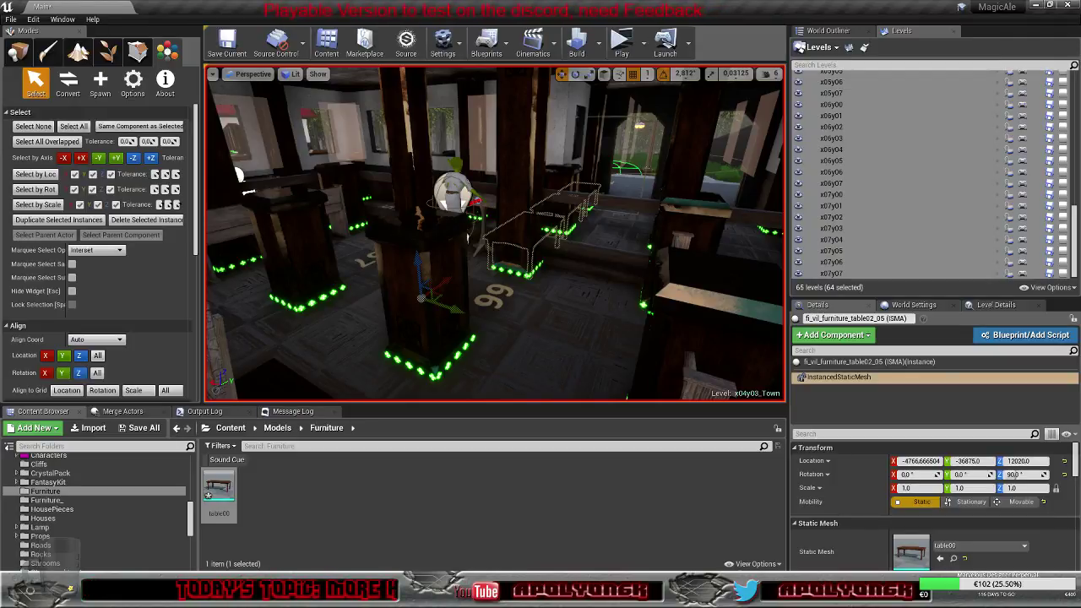
{"action": "left_click", "coordinate": [516, 226]}
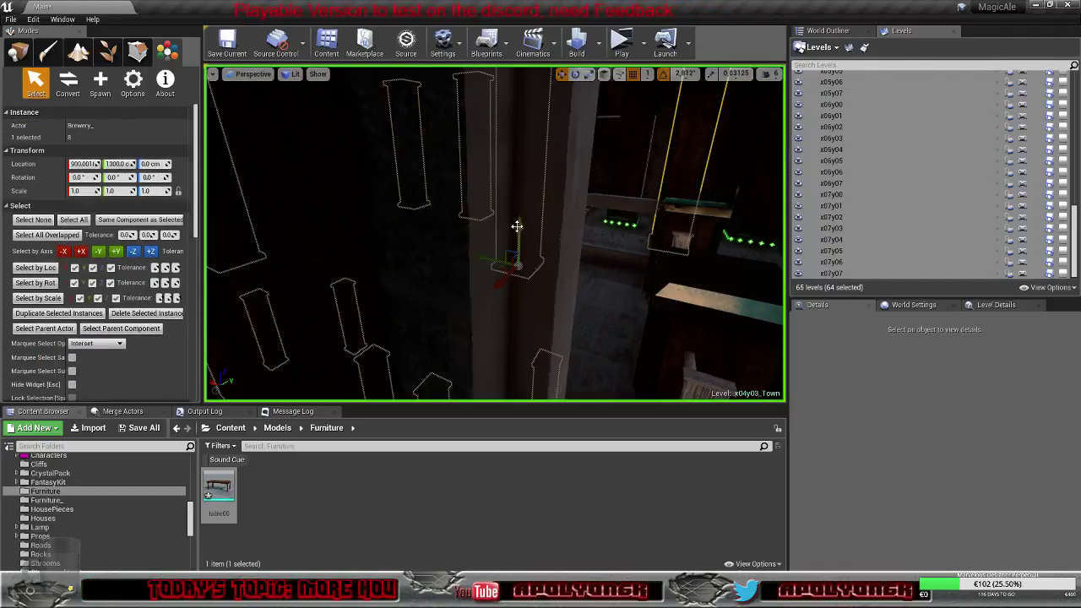
{"action": "right_click_drag", "start_coordinate": [614, 285], "coordinate": [528, 294]}
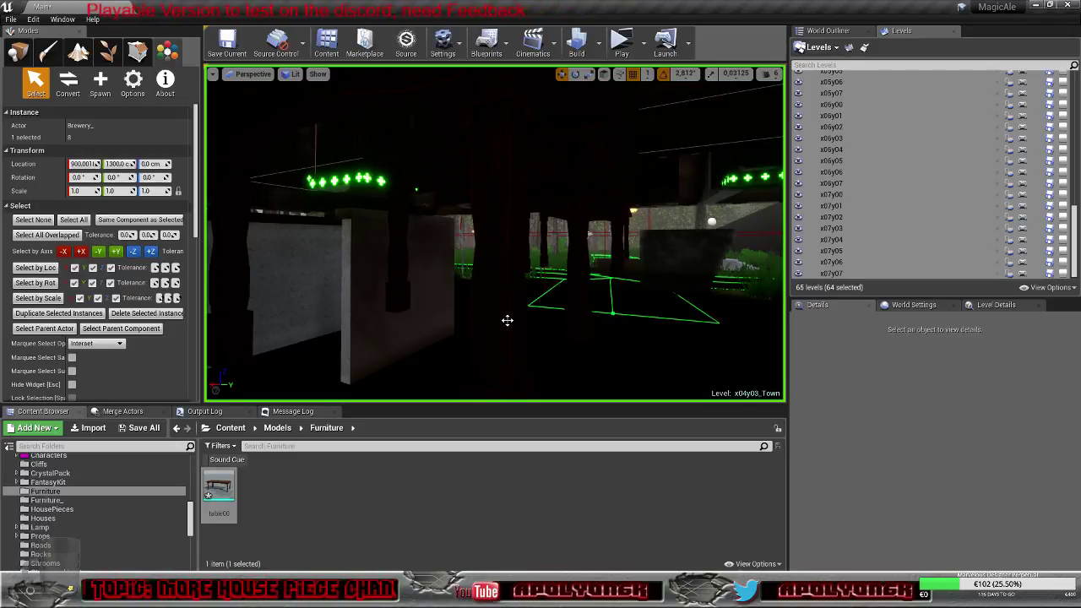
{"action": "left_click", "coordinate": [506, 326]}
{"action": "right_click_drag", "start_coordinate": [505, 326], "coordinate": [534, 410]}
{"action": "key", "text": "f"}
{"action": "left_click_drag", "start_coordinate": [506, 328], "coordinate": [599, 348], "text": "alt"}
{"action": "right_click_drag", "start_coordinate": [599, 348], "coordinate": [557, 370]}
{"action": "left_click_drag", "start_coordinate": [570, 201], "coordinate": [457, 150]}
{"action": "right_click_drag", "start_coordinate": [457, 150], "coordinate": [362, 152]}
{"action": "scroll", "coordinate": [552, 248], "scroll_direction": "down", "scroll_amount": 8}
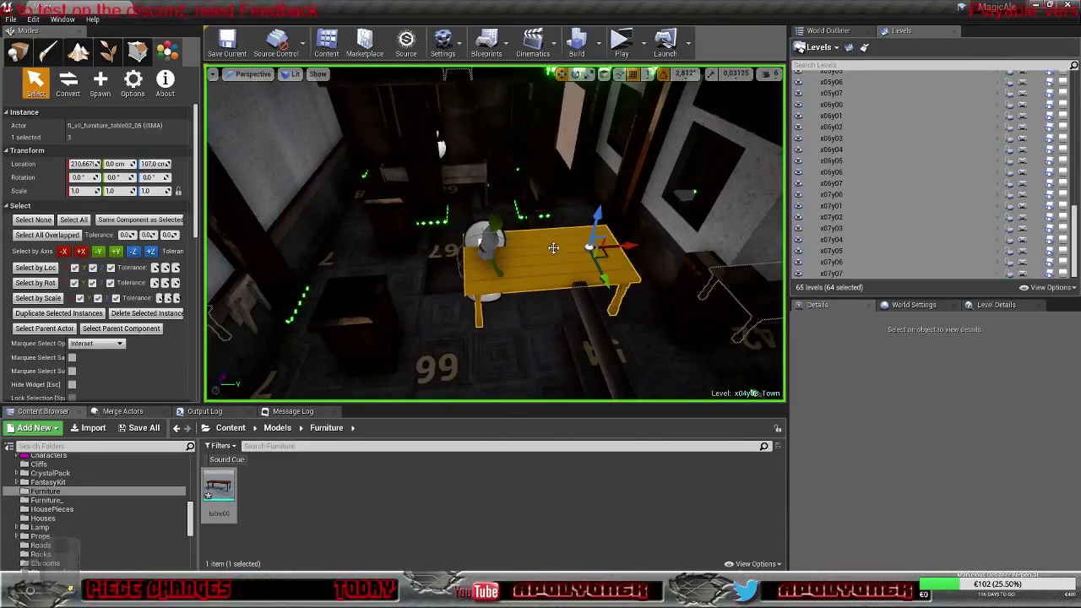
Step: Move the selected table instance along Y to 167 cm
{"action": "right_click_drag", "start_coordinate": [512, 256], "coordinate": [634, 202]}
{"action": "right_click_drag", "start_coordinate": [495, 233], "coordinate": [735, 347]}
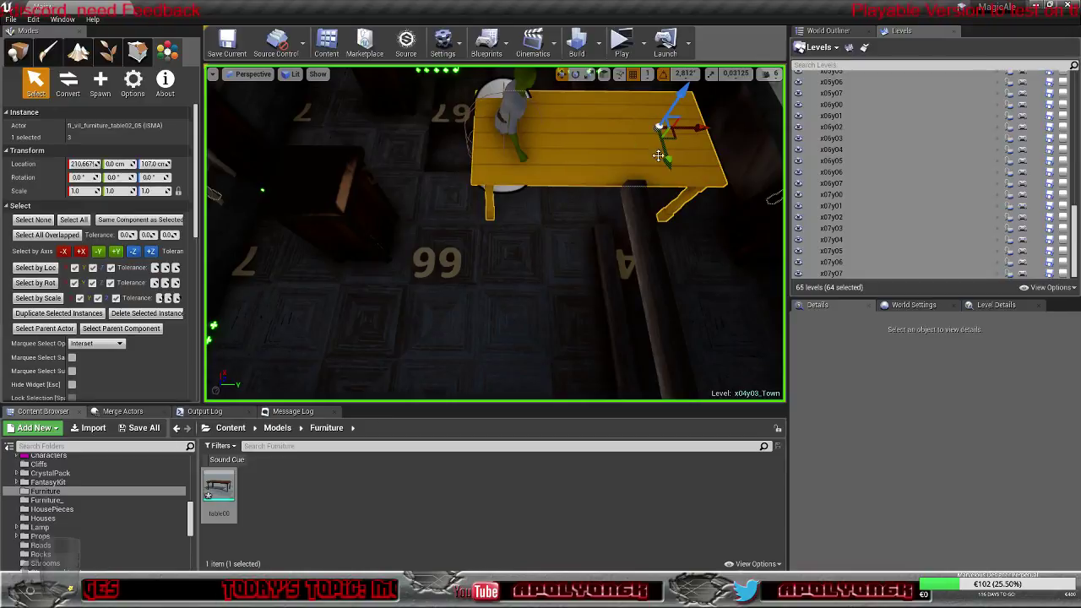
{"action": "left_click_drag", "start_coordinate": [668, 159], "coordinate": [724, 346]}
{"action": "mouse_move", "coordinate": [646, 339]}
{"action": "right_mouse_down"}
{"action": "mouse_move", "coordinate": [609, 321]}
{"action": "mouse_move", "coordinate": [646, 339]}
{"action": "right_mouse_up"}
{"action": "scroll", "coordinate": [291, 292], "scroll_direction": "down", "scroll_amount": 1}
{"action": "scroll", "coordinate": [452, 286], "scroll_direction": "up", "scroll_amount": 1}
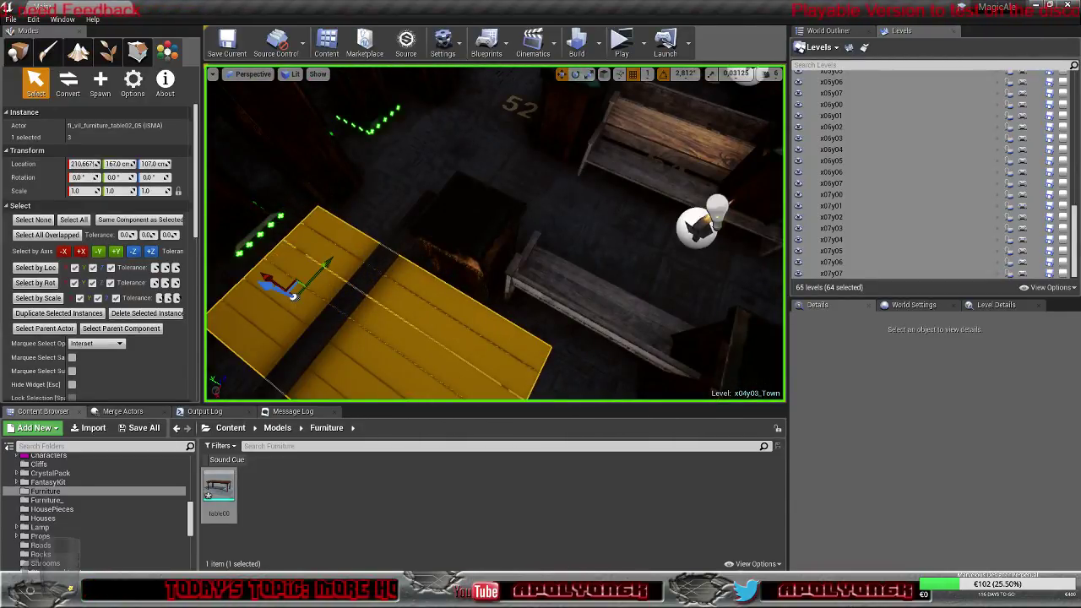
Step: Move the selected table instance between the benches, to about Y 346 cm and X 76.7 cm
{"action": "left_click_drag", "start_coordinate": [321, 267], "coordinate": [510, 134]}
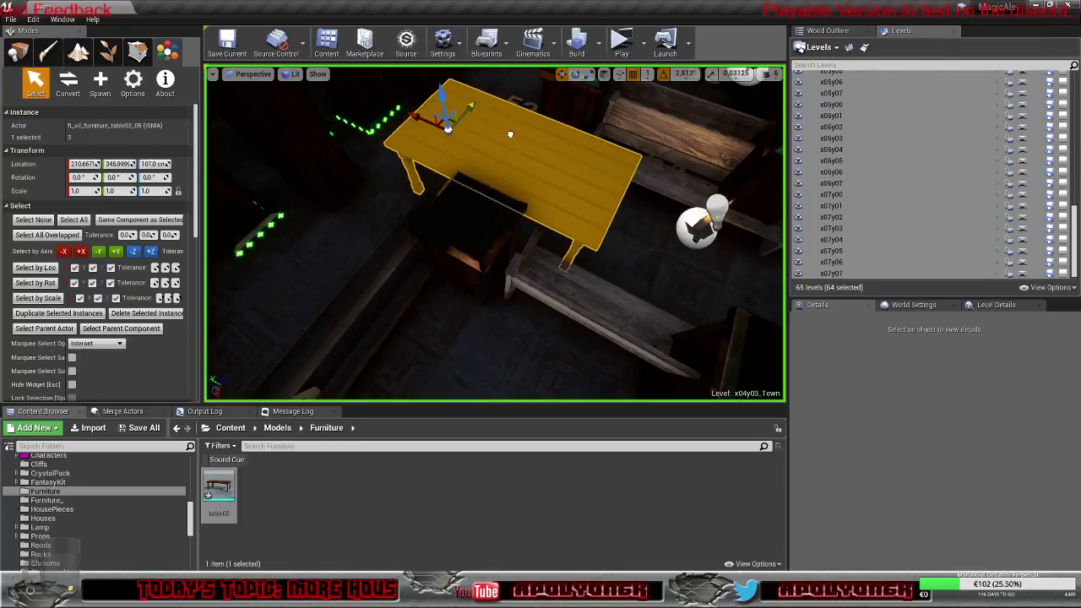
{"action": "left_click_drag", "start_coordinate": [415, 116], "coordinate": [551, 159]}
{"action": "right_click_drag", "start_coordinate": [553, 233], "coordinate": [722, 165]}
{"action": "right_click_drag", "start_coordinate": [553, 232], "coordinate": [651, 203]}
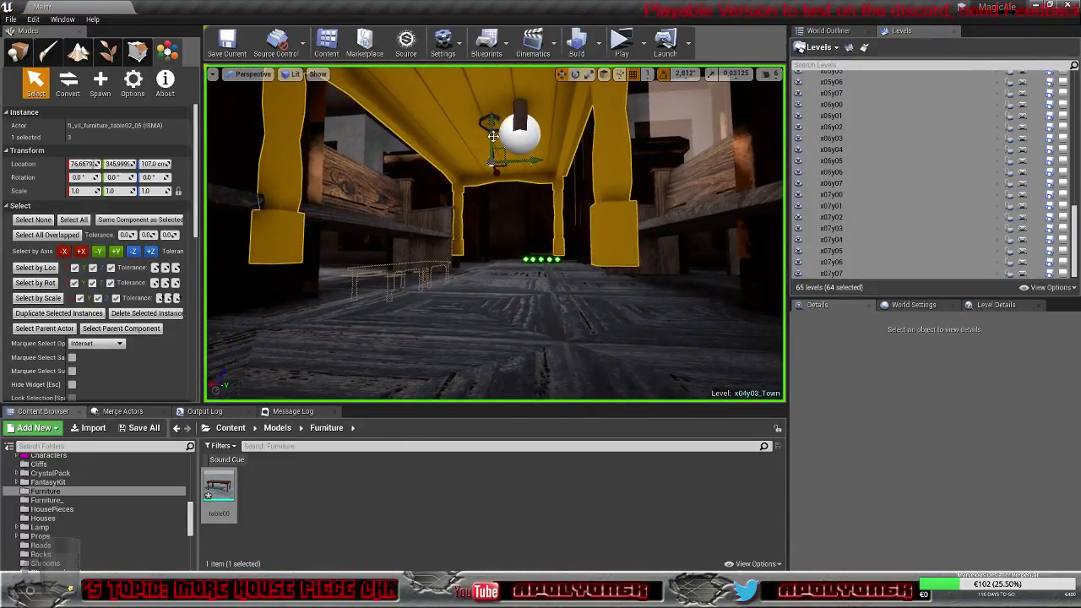
Step: Lower the table instance to Z 93 cm and fine-tune its position to about Y 362 cm and X 47.7 cm
{"action": "mouse_move", "coordinate": [493, 135]}
{"action": "left_mouse_down"}
{"action": "mouse_move", "coordinate": [491, 165]}
{"action": "mouse_move", "coordinate": [494, 154]}
{"action": "left_mouse_up"}
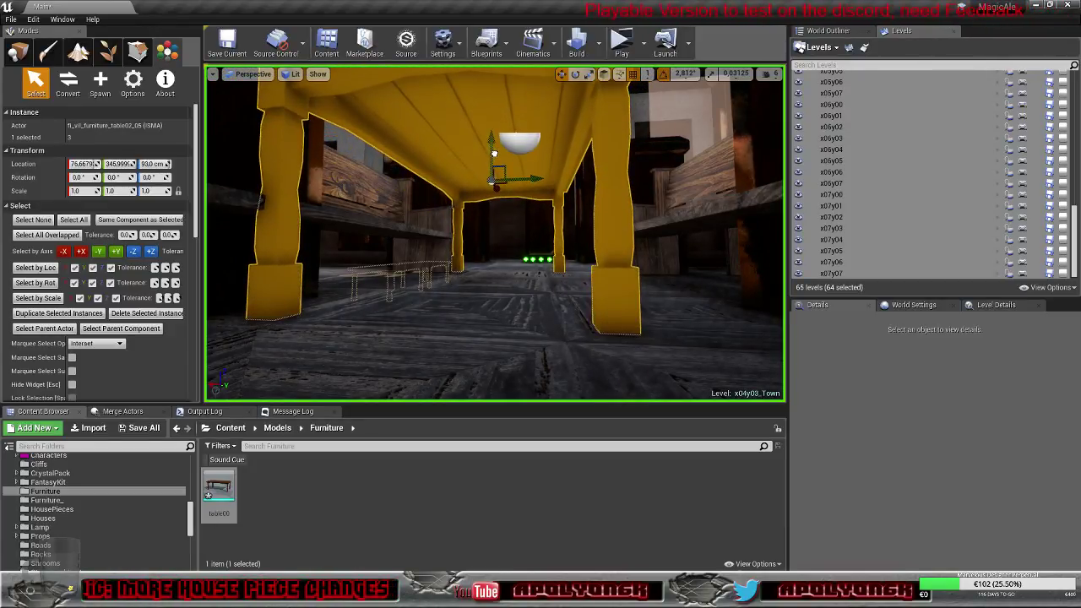
{"action": "right_click_drag", "start_coordinate": [495, 169], "coordinate": [484, 207]}
{"action": "left_click_drag", "start_coordinate": [499, 82], "coordinate": [517, 85]}
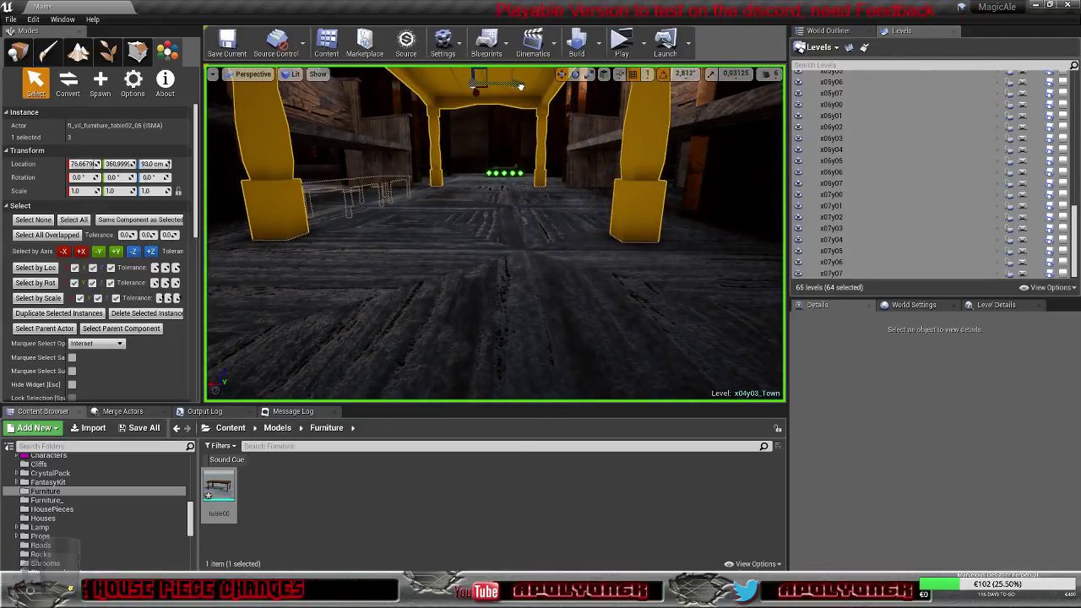
{"action": "right_click_drag", "start_coordinate": [522, 87], "coordinate": [449, 191]}
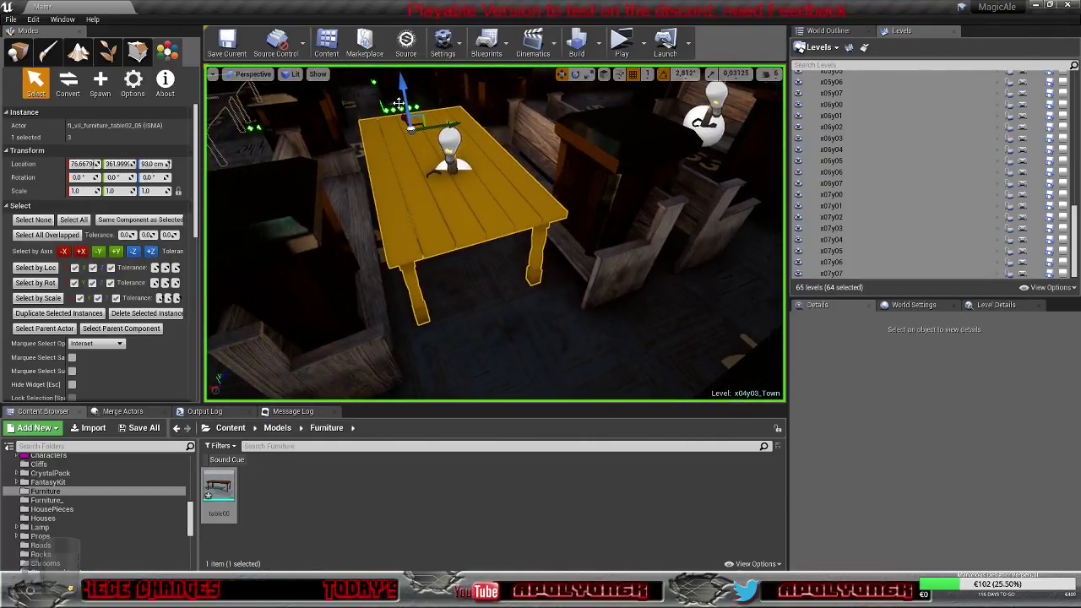
{"action": "left_click_drag", "start_coordinate": [401, 118], "coordinate": [405, 128]}
{"action": "right_click_drag", "start_coordinate": [405, 128], "coordinate": [581, 143]}
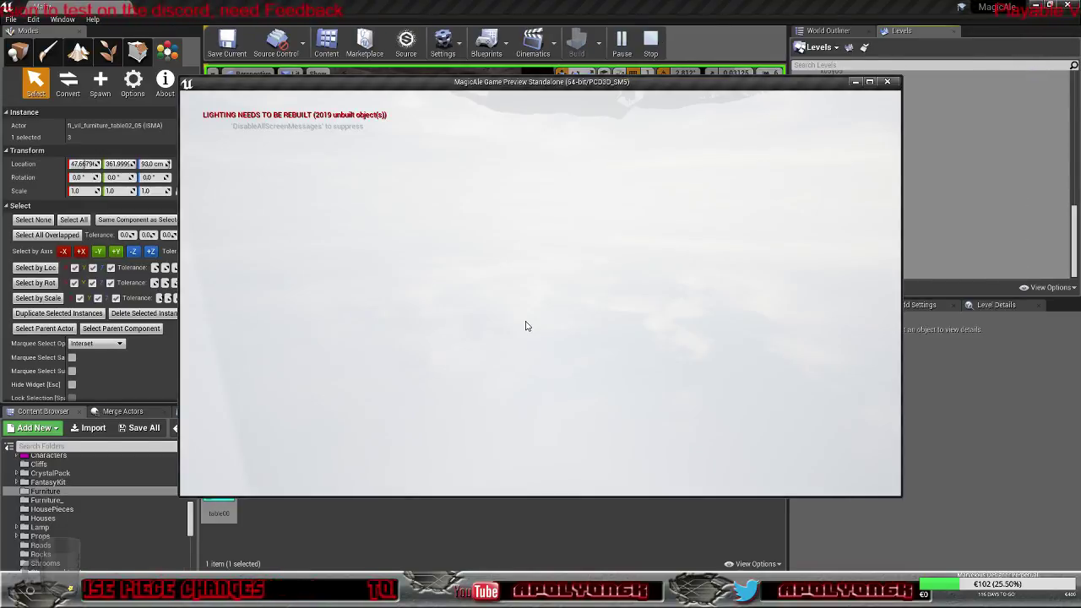
Step: Close the standalone game preview and view the brewery building from outside
{"action": "left_click", "coordinate": [887, 82]}
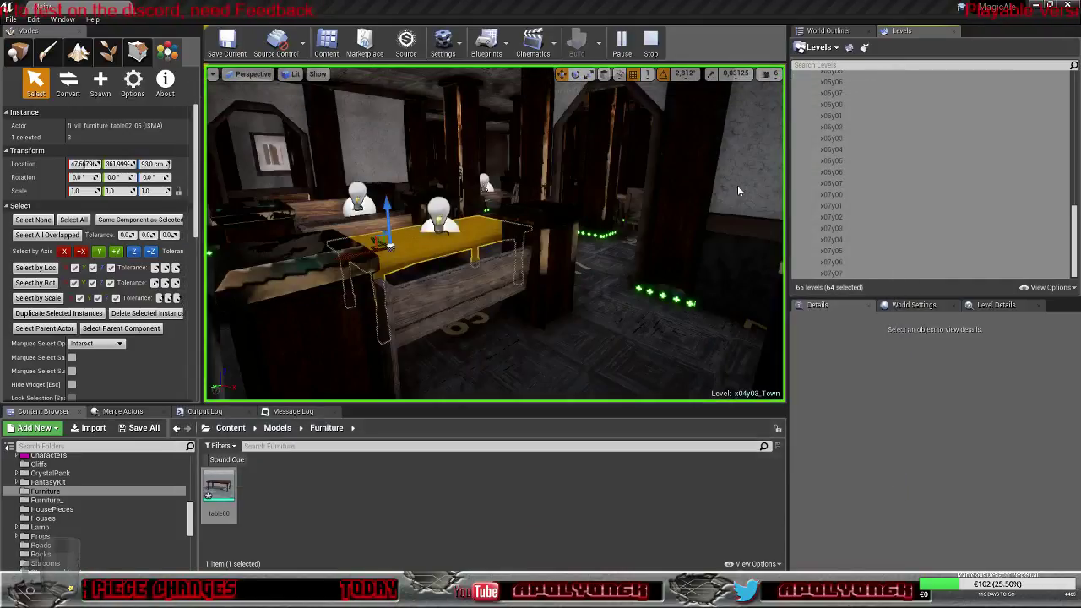
{"action": "right_click_drag", "start_coordinate": [609, 295], "coordinate": [250, 291]}
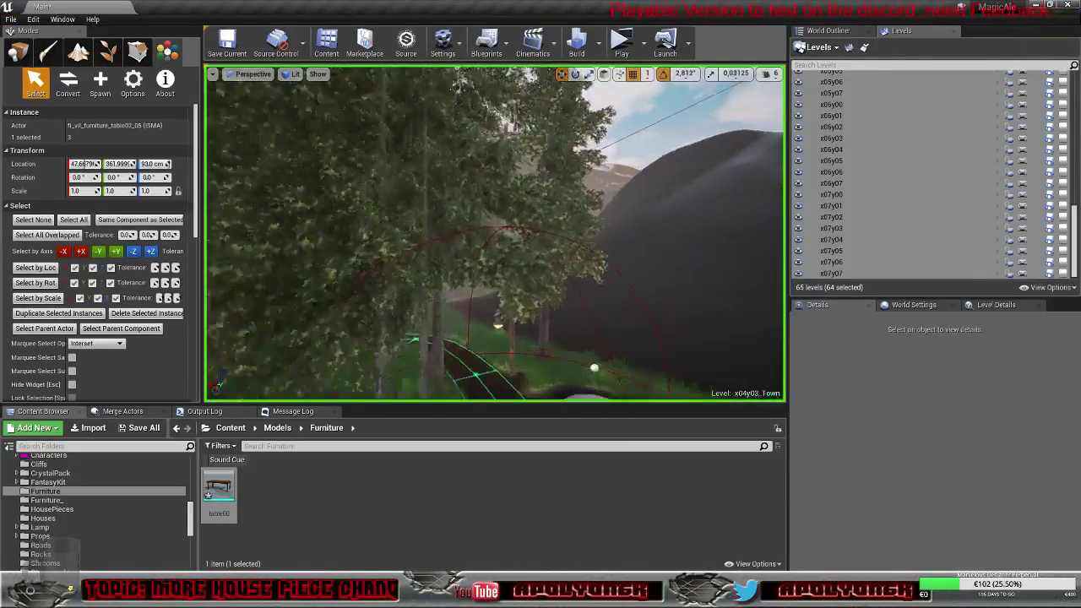
{"action": "right_click_drag", "start_coordinate": [495, 233], "coordinate": [566, 221]}
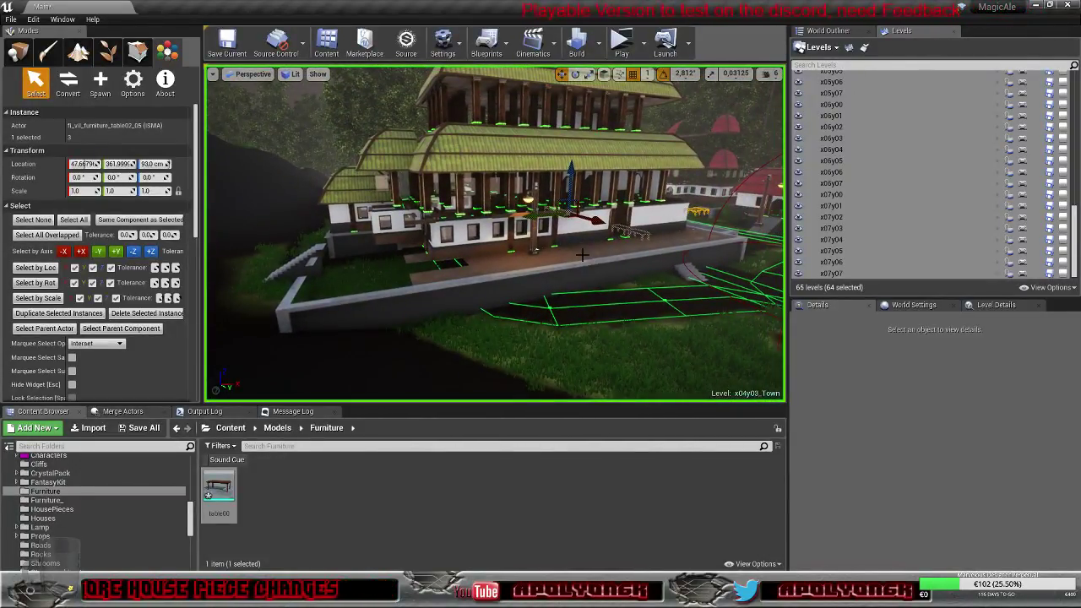
Step: Return to Place mode, select the BreweryShop3 building and open its ProcHouse blueprint in the editor
{"action": "left_click", "coordinate": [18, 52]}
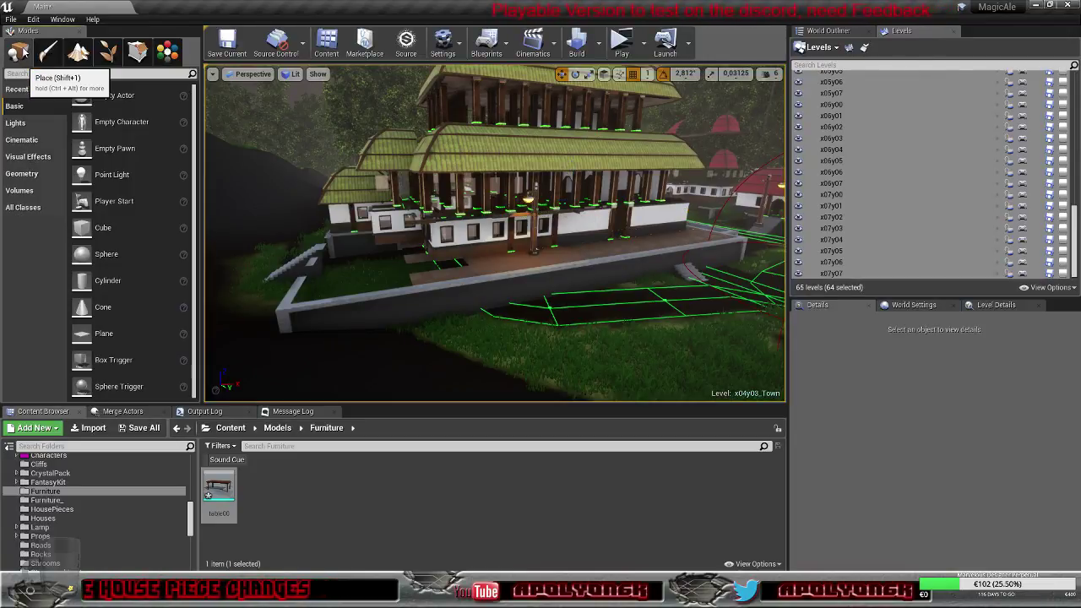
{"action": "right_click_drag", "start_coordinate": [593, 262], "coordinate": [581, 259]}
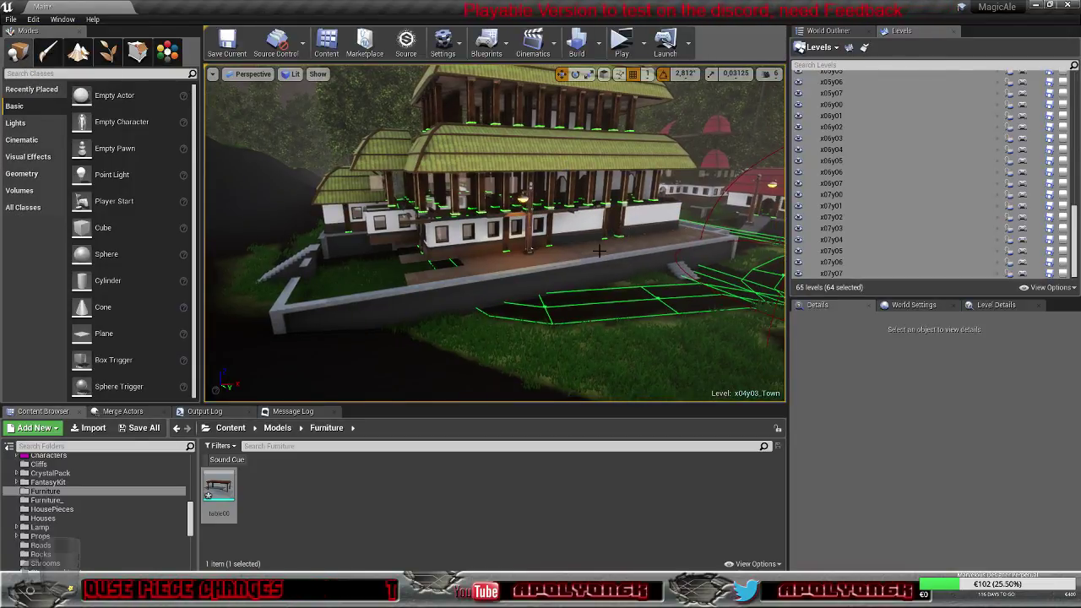
{"action": "left_click", "coordinate": [569, 263]}
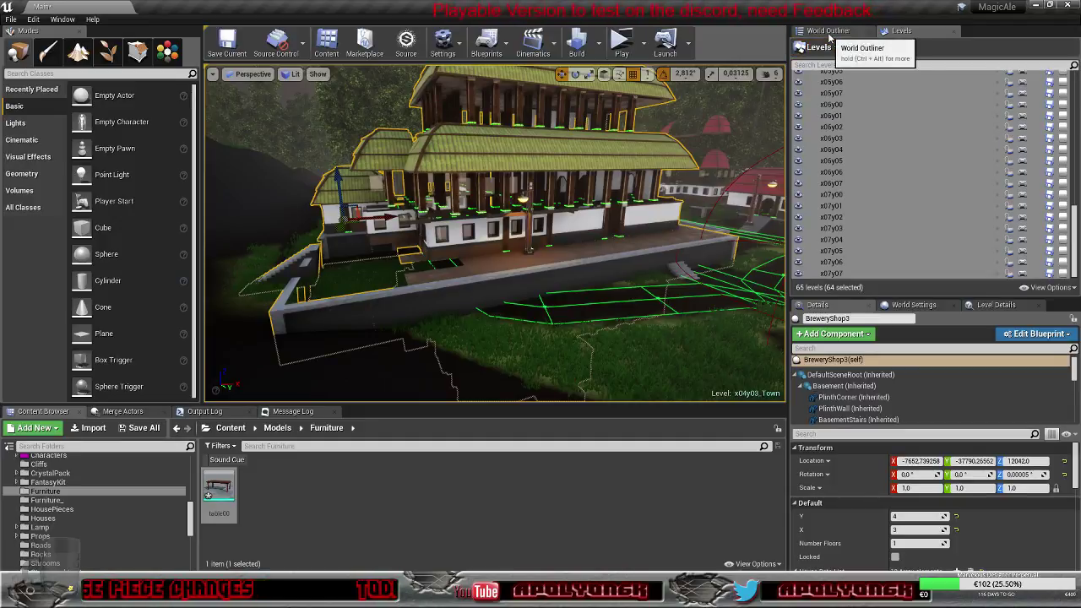
{"action": "left_click", "coordinate": [828, 30]}
{"action": "left_click", "coordinate": [1042, 335]}
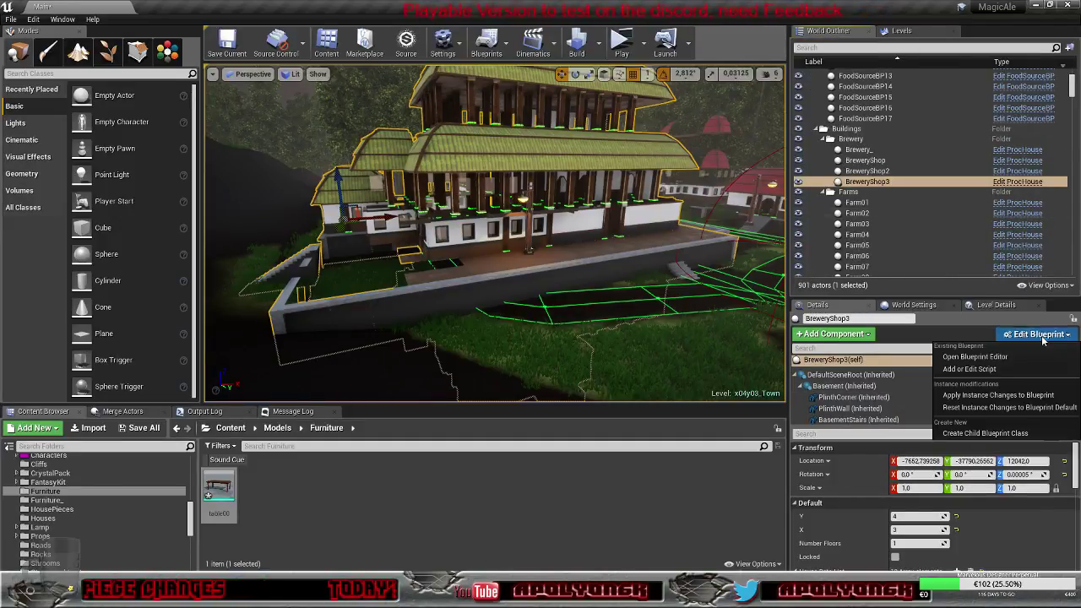
{"action": "left_click", "coordinate": [978, 357]}
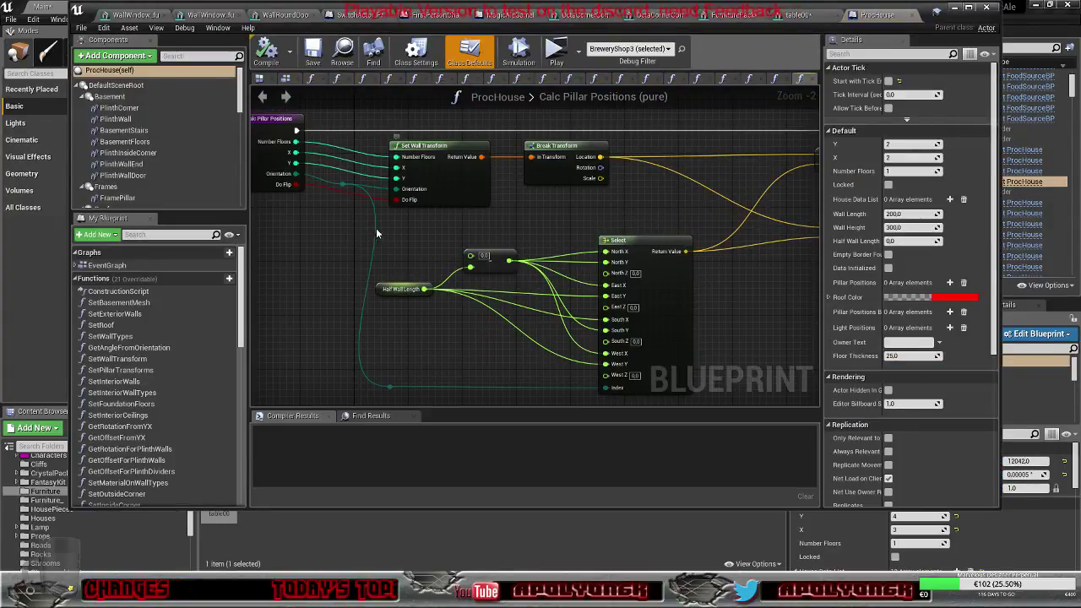
Step: Show the ProcHouse viewport in the maximized blueprint editor and examine the PlinthCorner component's instance settings
{"action": "left_click", "coordinate": [268, 81]}
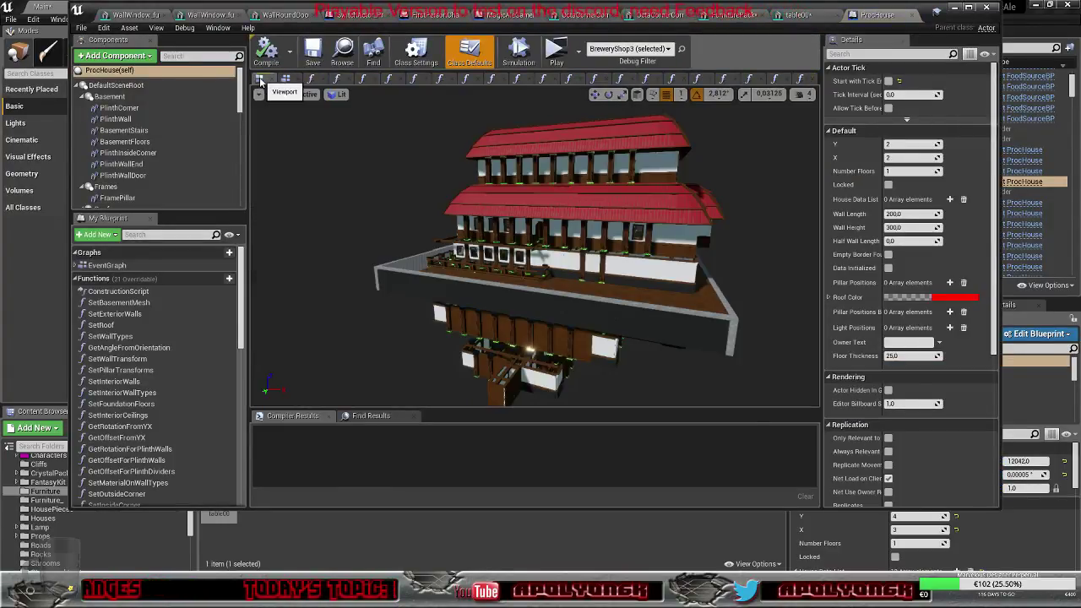
{"action": "left_click", "coordinate": [118, 108]}
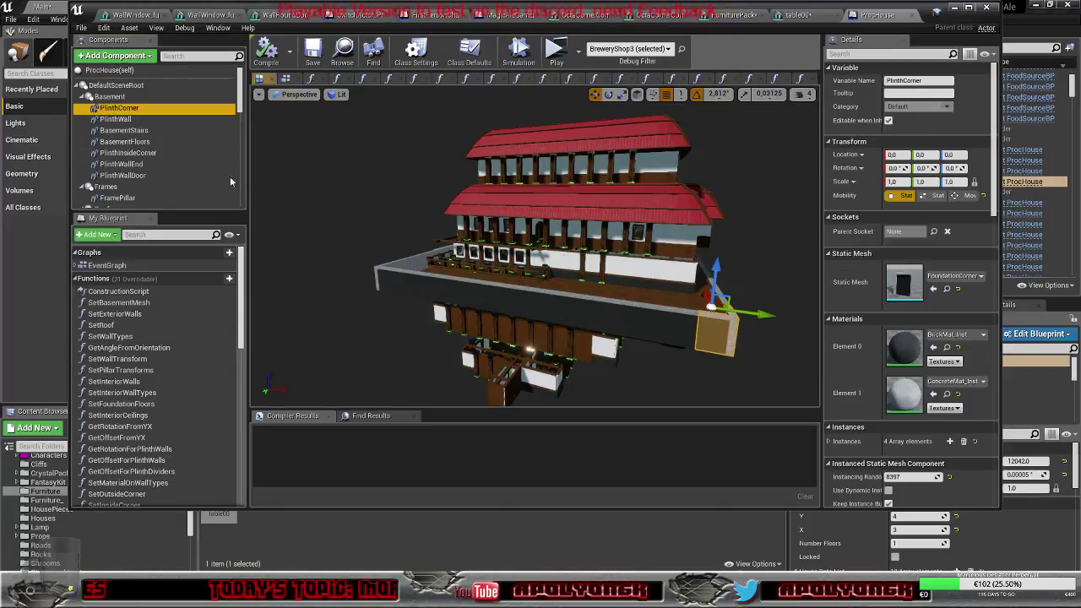
{"action": "left_click", "coordinate": [969, 7]}
{"action": "scroll", "coordinate": [1040, 329], "scroll_direction": "down", "scroll_amount": 2}
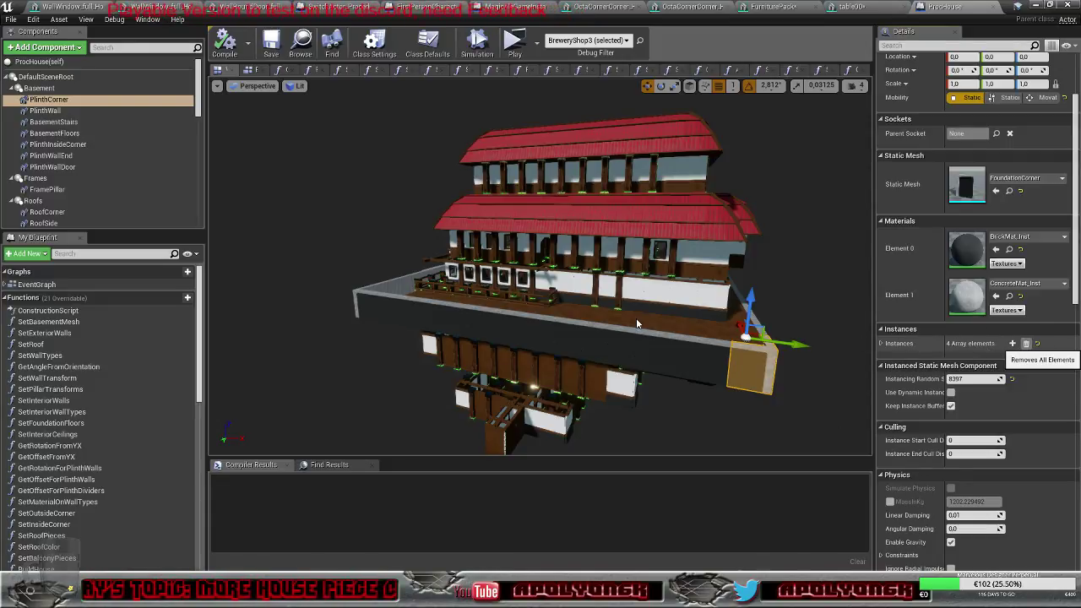
Step: Remove all mesh instances from the PlinthWall, BasementStairs and BasementFloors components of the house
{"action": "left_click", "coordinate": [51, 111]}
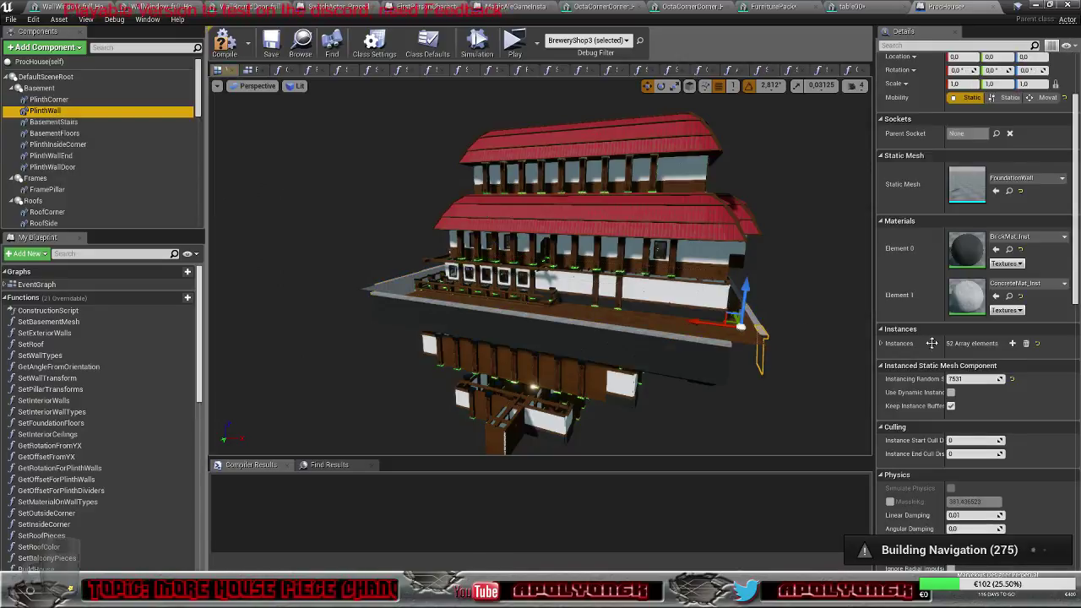
{"action": "left_click", "coordinate": [1026, 346]}
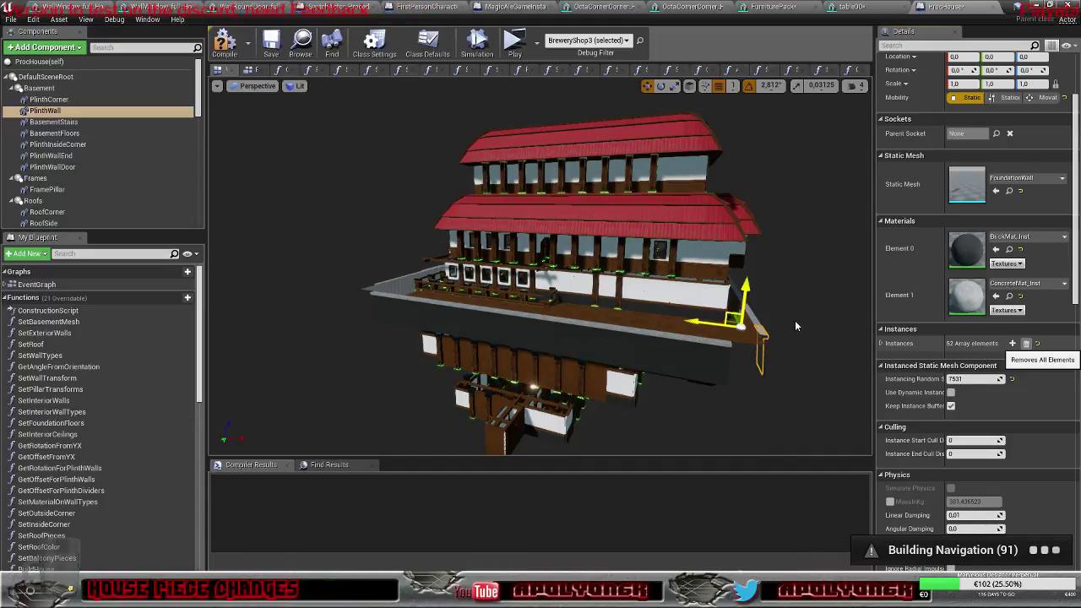
{"action": "key", "text": "Down"}
{"action": "left_click", "coordinate": [1026, 343]}
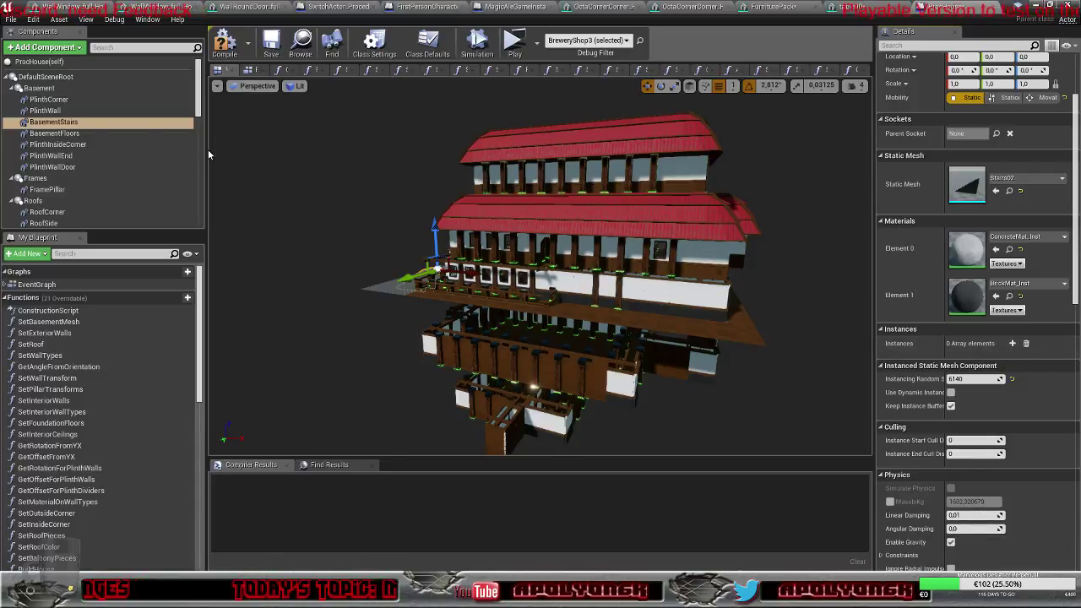
{"action": "left_click", "coordinate": [102, 135]}
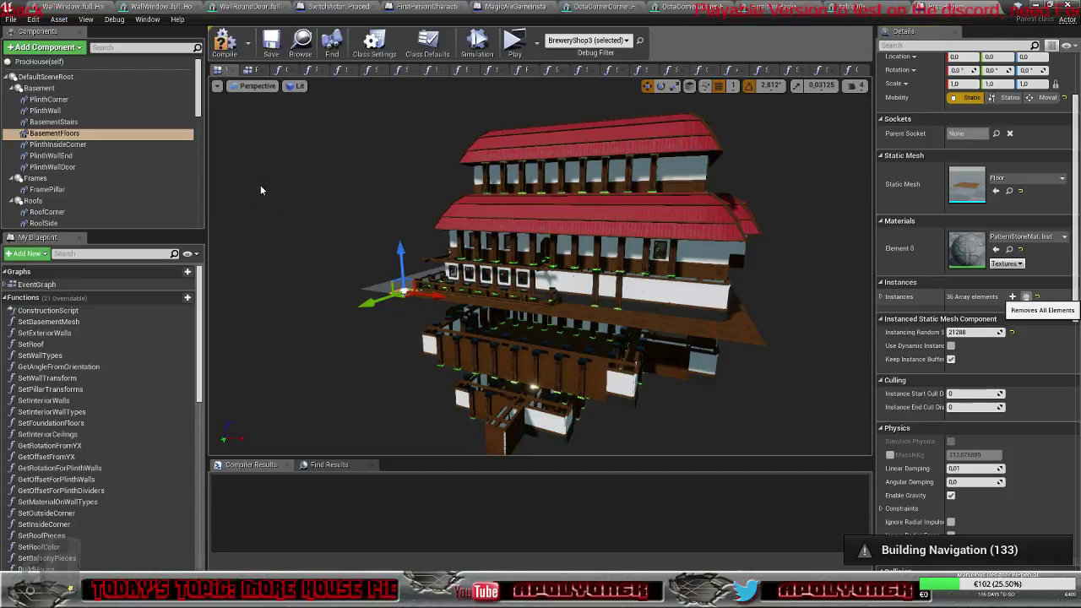
{"action": "left_click", "coordinate": [1026, 297]}
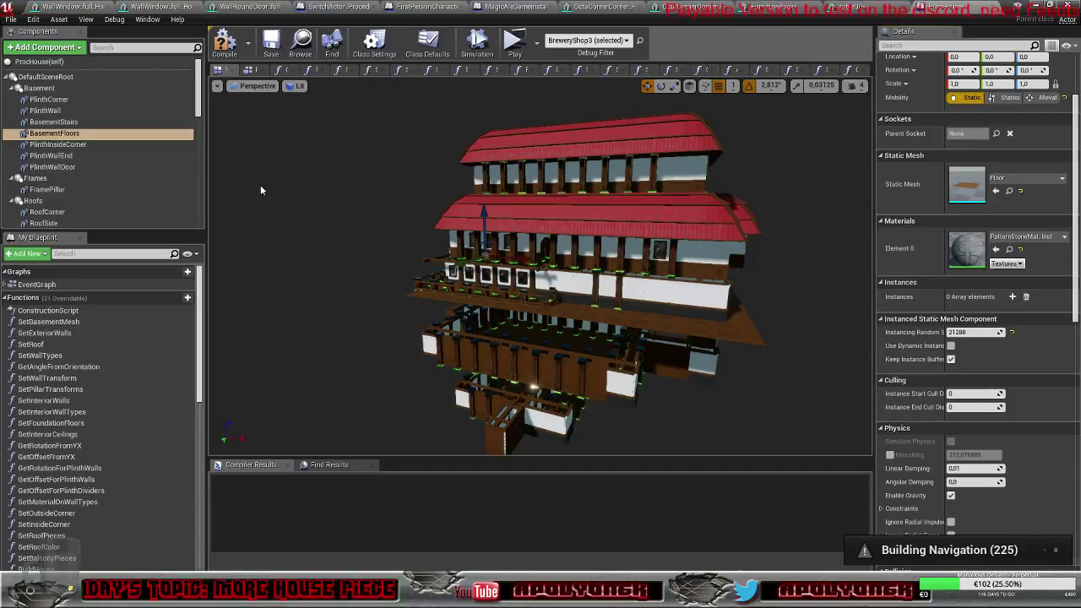
Step: Check the instance arrays of the PlinthInsideCorner, PlinthWallEnd and PlinthWallDoor components
{"action": "left_click", "coordinate": [99, 146]}
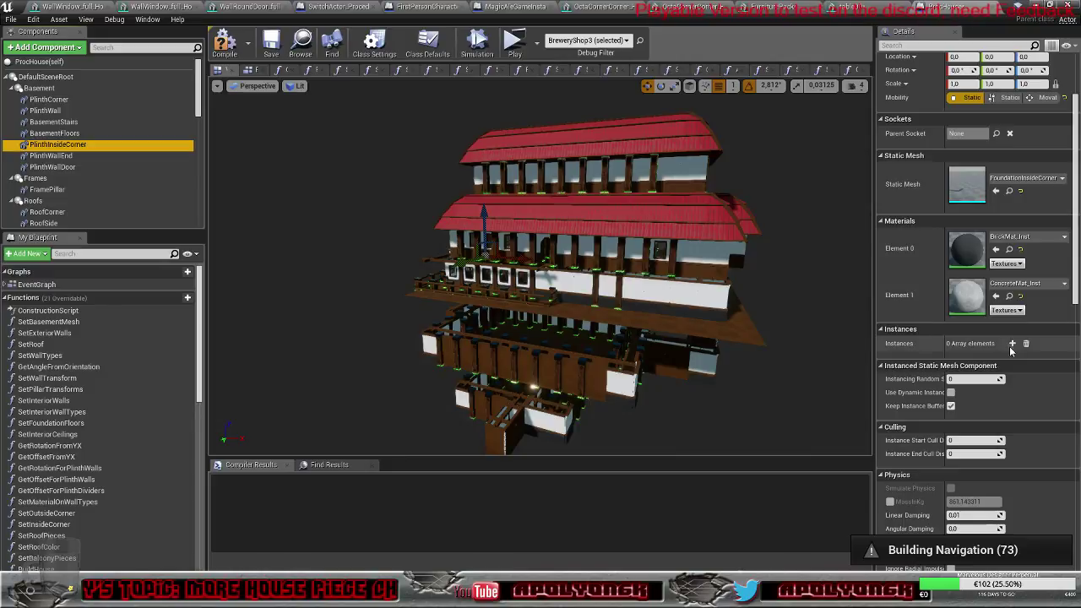
{"action": "left_click", "coordinate": [59, 156]}
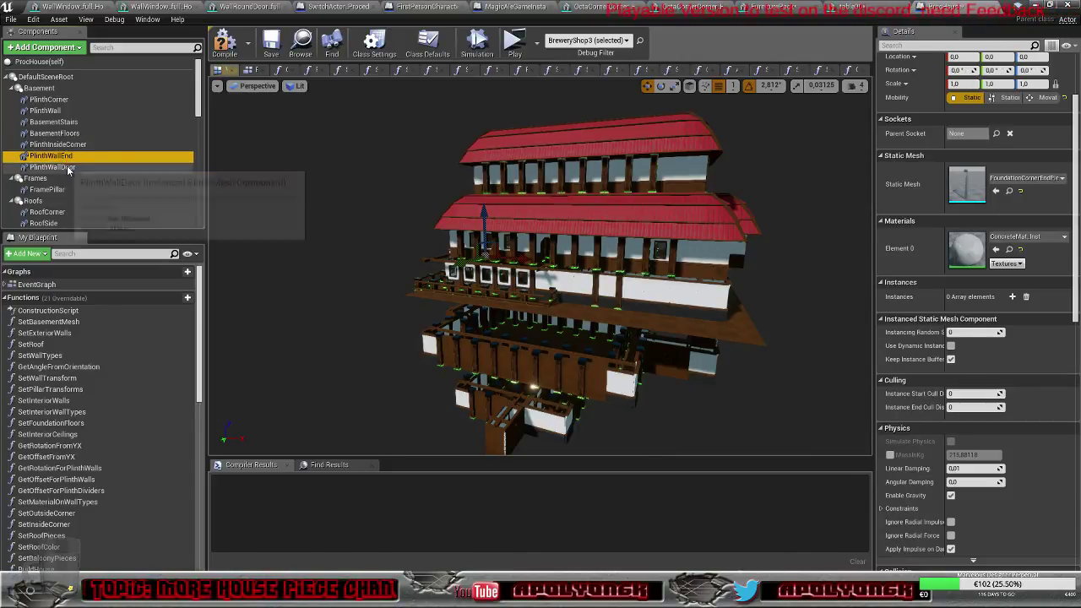
{"action": "left_click", "coordinate": [68, 168]}
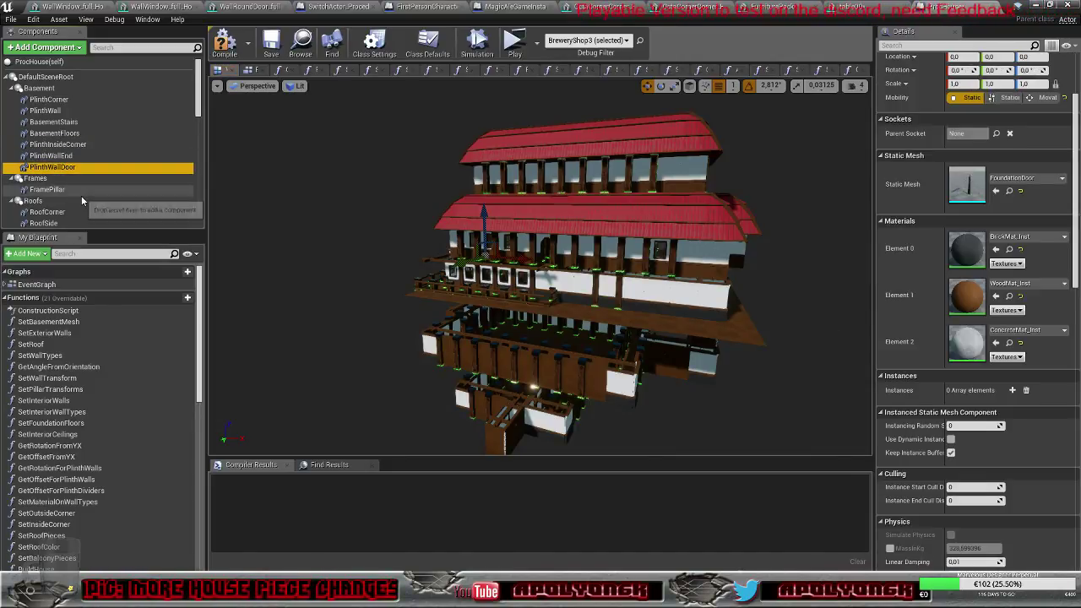
Step: Remove all instances from the FramePillar, RoofCorner, RoofSide, RoofTops and RoofInsideCorner components, and close the crash report without sending it
{"action": "left_click", "coordinate": [61, 191]}
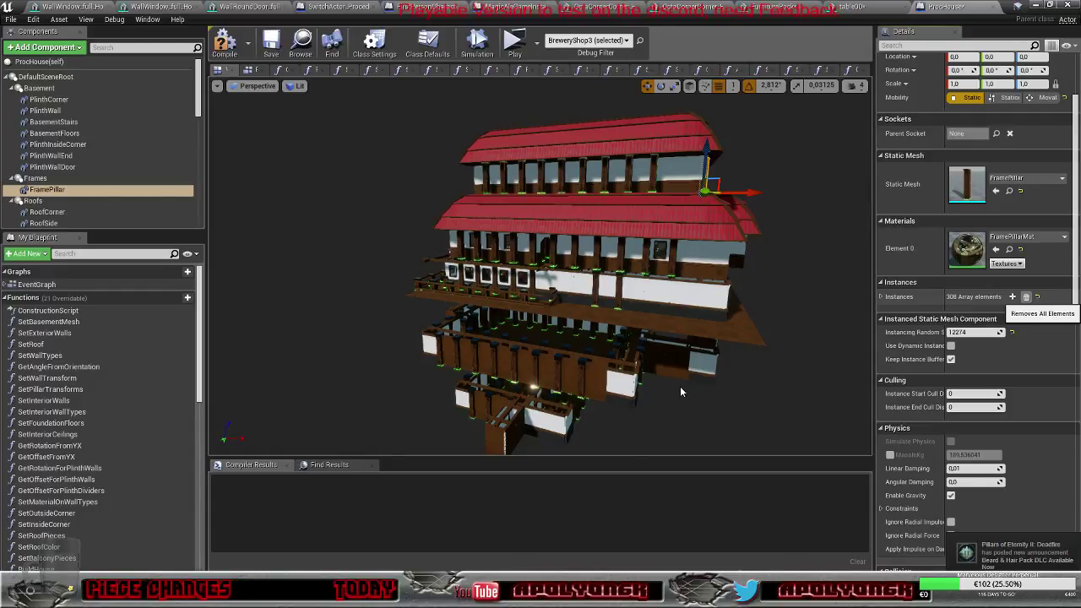
{"action": "left_click", "coordinate": [84, 212]}
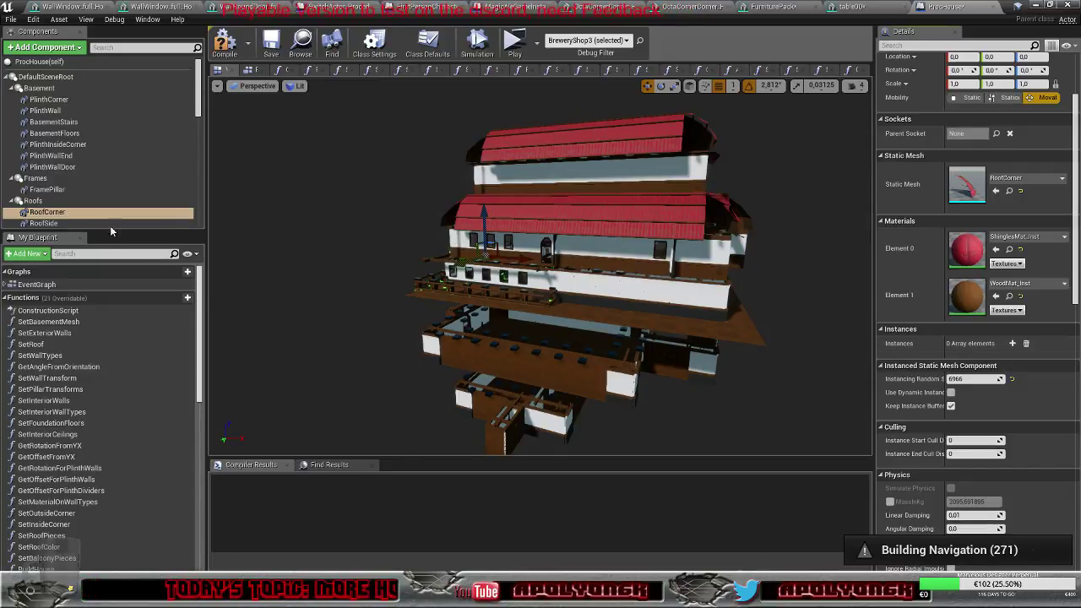
{"action": "left_click", "coordinate": [47, 223]}
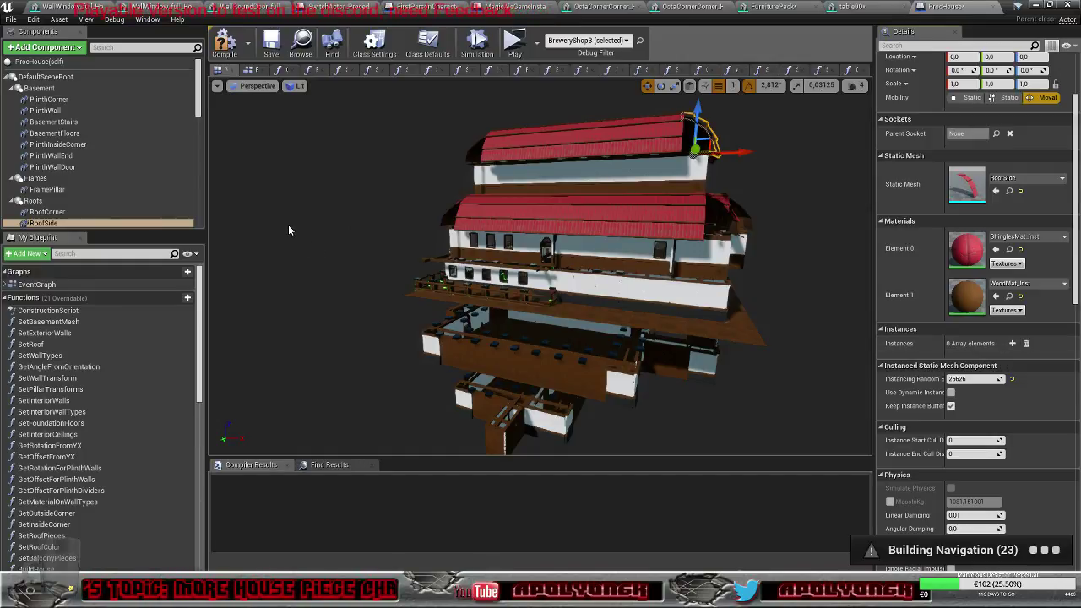
{"action": "scroll", "coordinate": [118, 182], "scroll_direction": "down", "scroll_amount": 2}
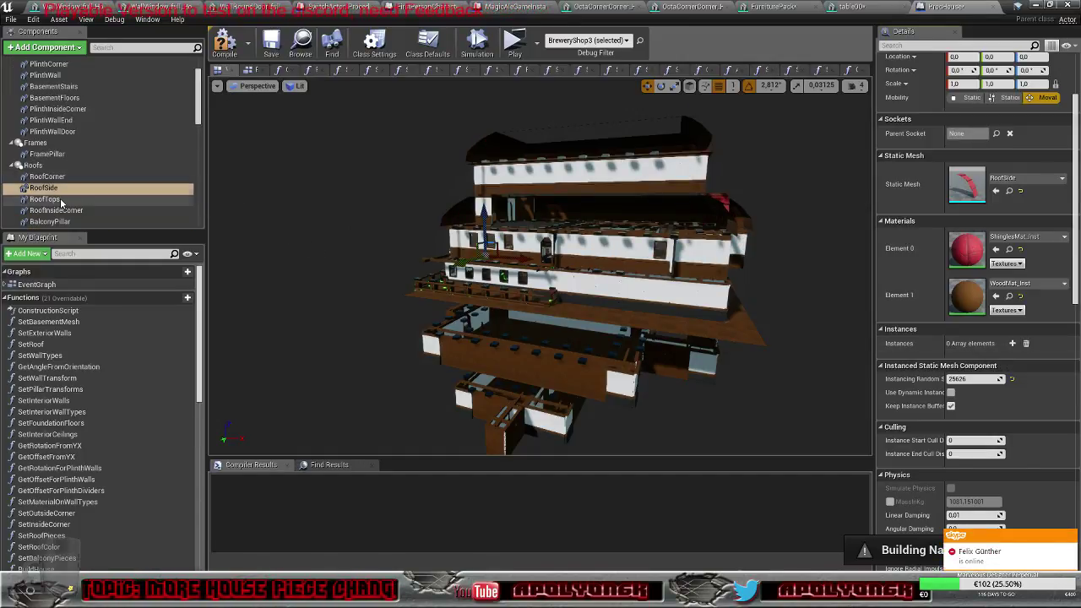
{"action": "left_click", "coordinate": [84, 199]}
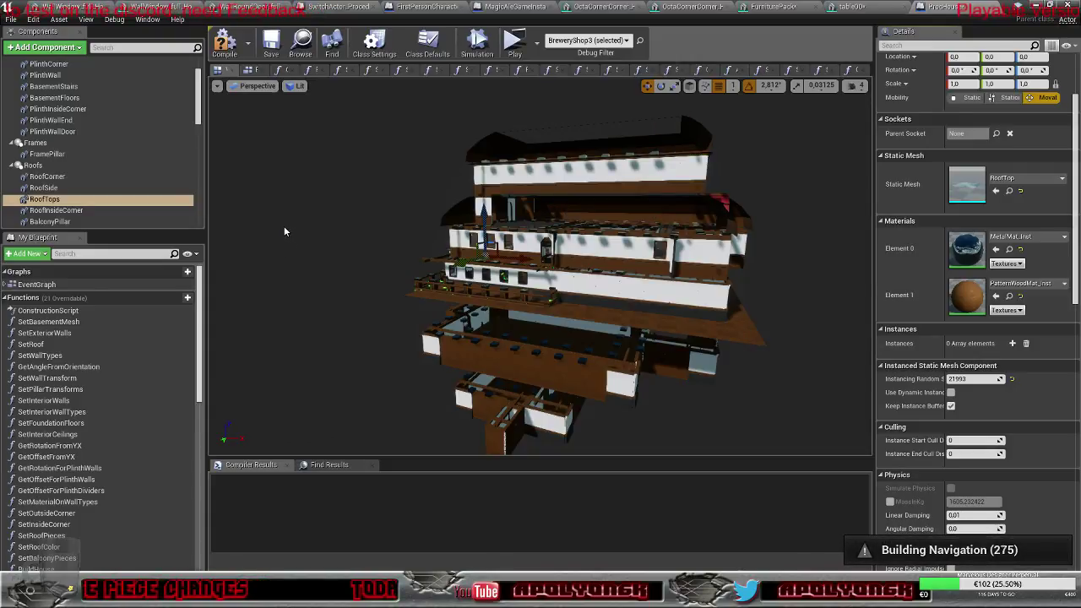
{"action": "left_click", "coordinate": [102, 210]}
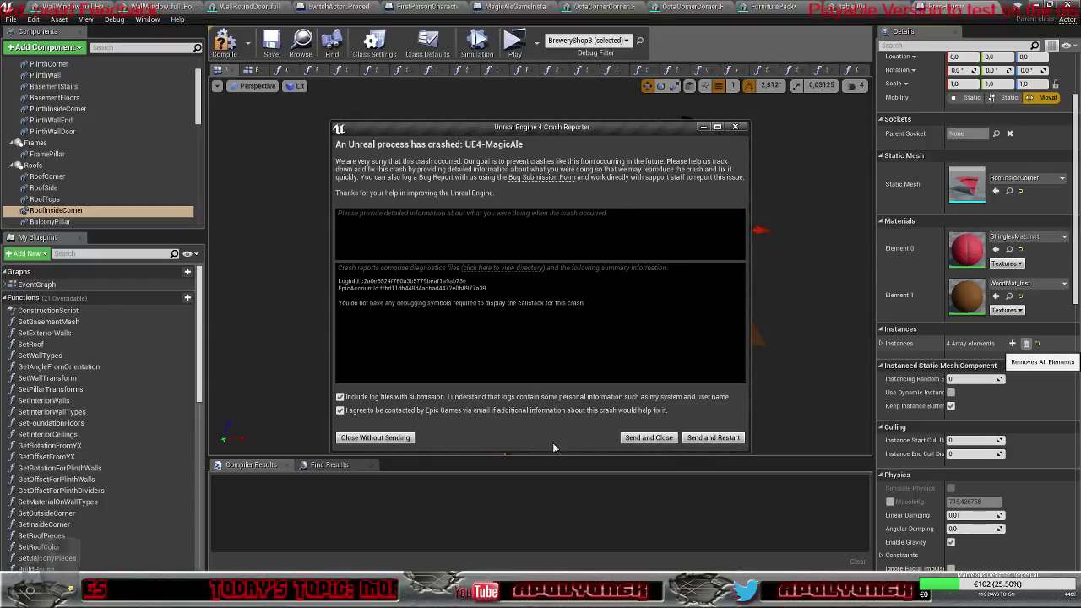
{"action": "left_click", "coordinate": [395, 438]}
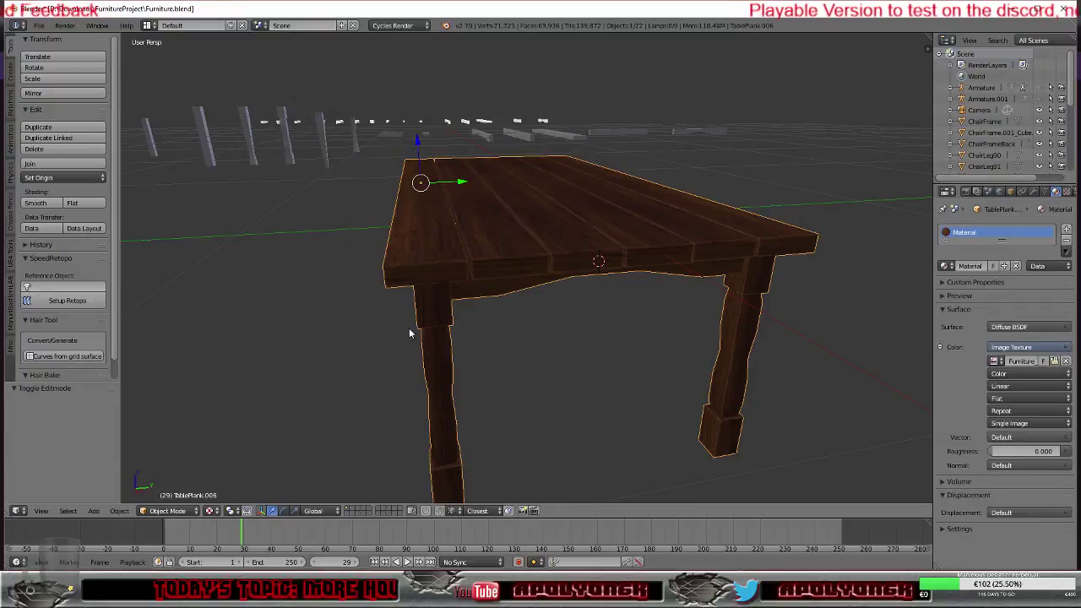
Step: In Blender, raise the table along Z and move it about 0.633 along X
{"action": "scroll", "coordinate": [576, 371], "scroll_direction": "down", "scroll_amount": 5}
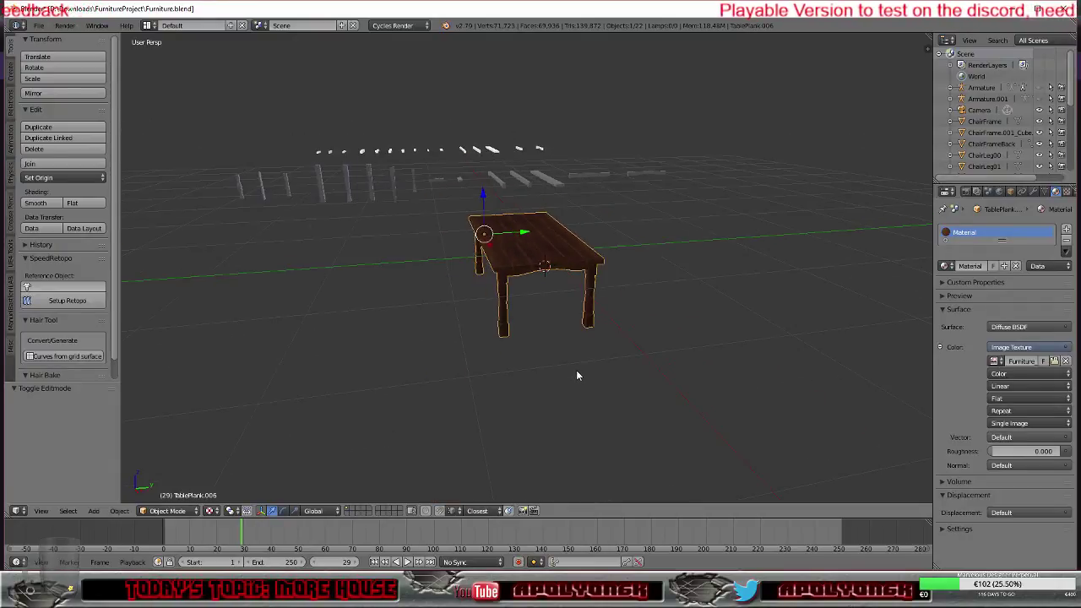
{"action": "scroll", "coordinate": [575, 371], "scroll_direction": "up", "scroll_amount": 3}
{"action": "middle_click_drag", "start_coordinate": [576, 371], "coordinate": [644, 392]}
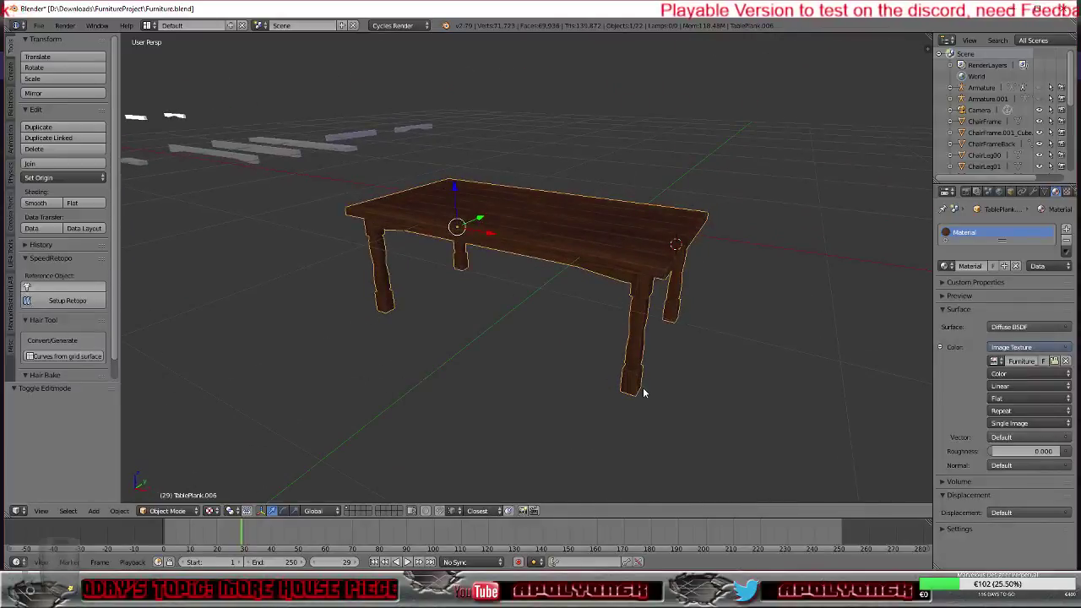
{"action": "middle_click_drag", "start_coordinate": [515, 346], "coordinate": [486, 343]}
{"action": "left_click_drag", "start_coordinate": [471, 195], "coordinate": [451, 91]}
{"action": "middle_click_drag", "start_coordinate": [467, 218], "coordinate": [514, 271]}
{"action": "left_click_drag", "start_coordinate": [506, 246], "coordinate": [633, 263]}
{"action": "mouse_move", "coordinate": [635, 269]}
{"action": "middle_mouse_down"}
{"action": "mouse_move", "coordinate": [616, 306]}
{"action": "mouse_move", "coordinate": [619, 276]}
{"action": "middle_mouse_up"}
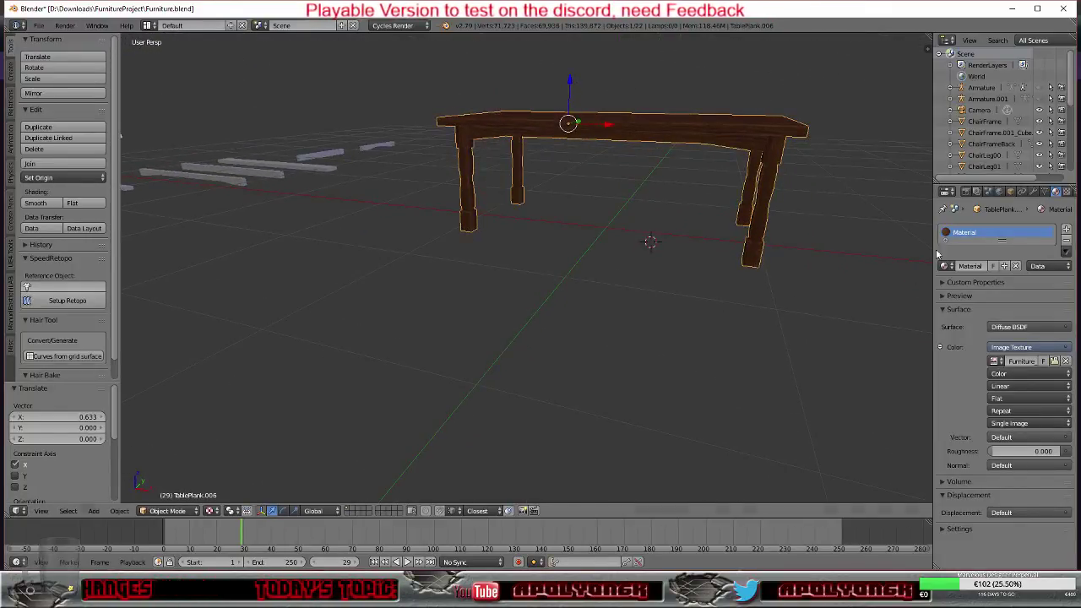
Step: Place the 3D cursor at the world origin by setting its X, Y and Z location to 0
{"action": "left_click", "coordinate": [926, 48]}
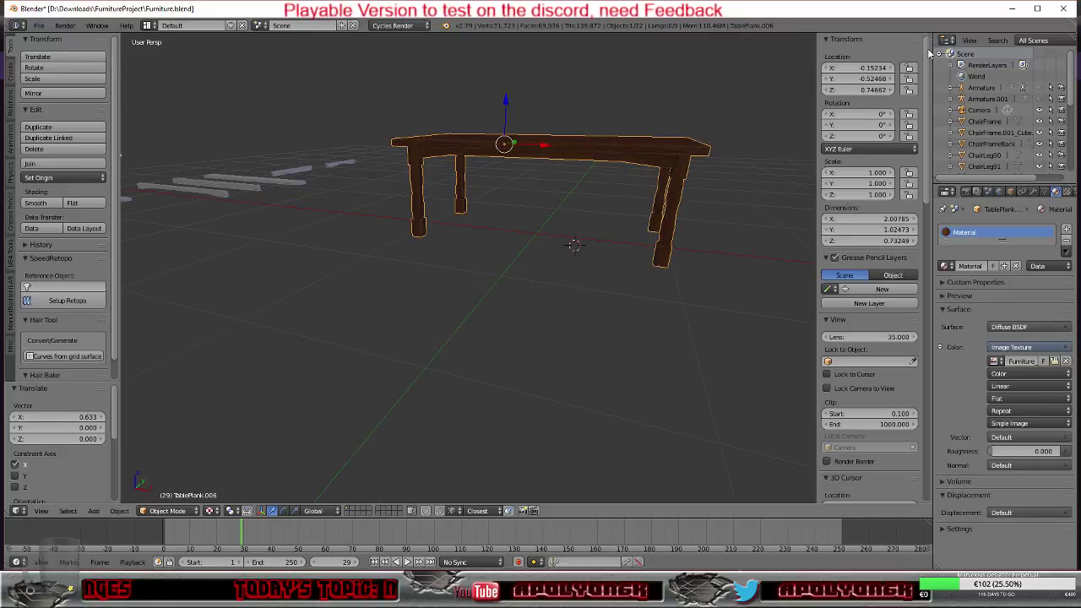
{"action": "scroll", "coordinate": [865, 343], "scroll_direction": "down", "scroll_amount": 6}
{"action": "left_click", "coordinate": [891, 304]}
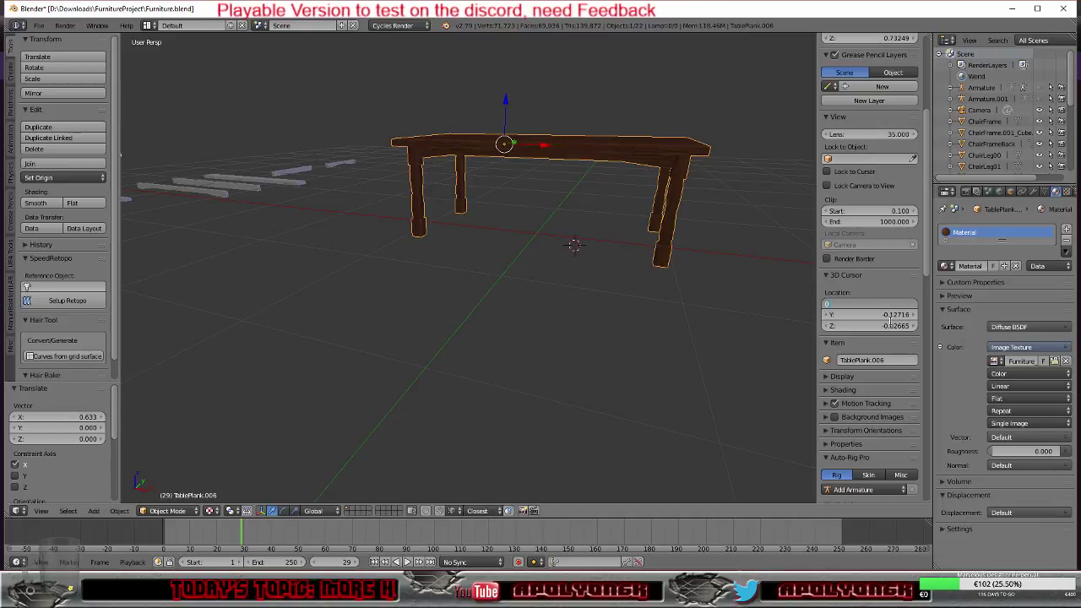
{"action": "type", "text": "0"}
{"action": "key", "text": "Return"}
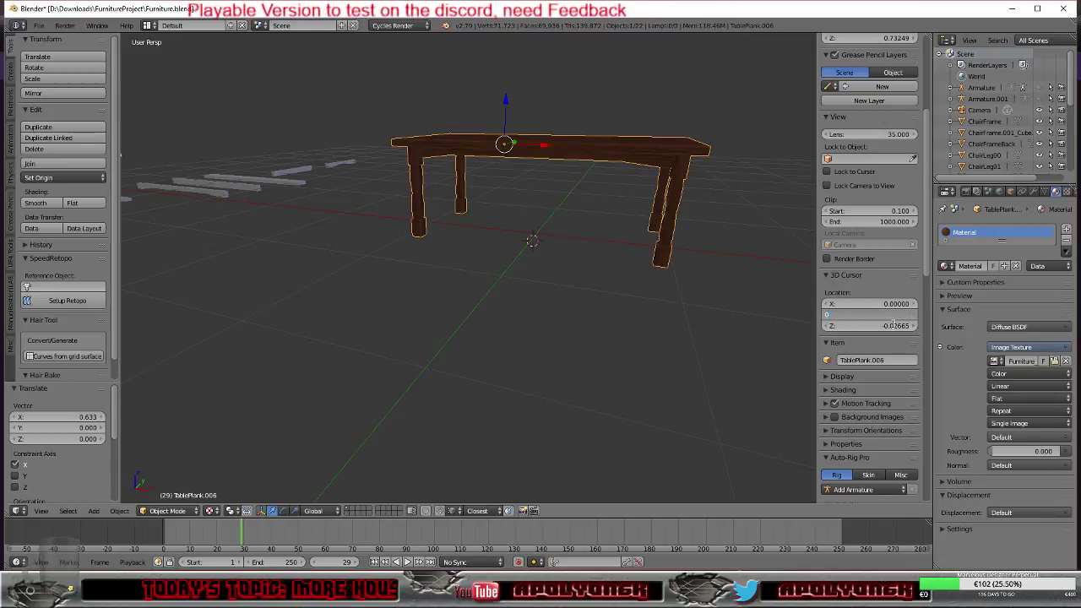
{"action": "type", "text": "0"}
{"action": "key", "text": "Return"}
{"action": "left_click", "coordinate": [893, 326]}
{"action": "type", "text": "0"}
{"action": "key", "text": "Return"}
Step: Set the table's X and Y location to 0
{"action": "middle_click_drag", "start_coordinate": [743, 334], "coordinate": [538, 345]}
{"action": "scroll", "coordinate": [883, 217], "scroll_direction": "up", "scroll_amount": 8}
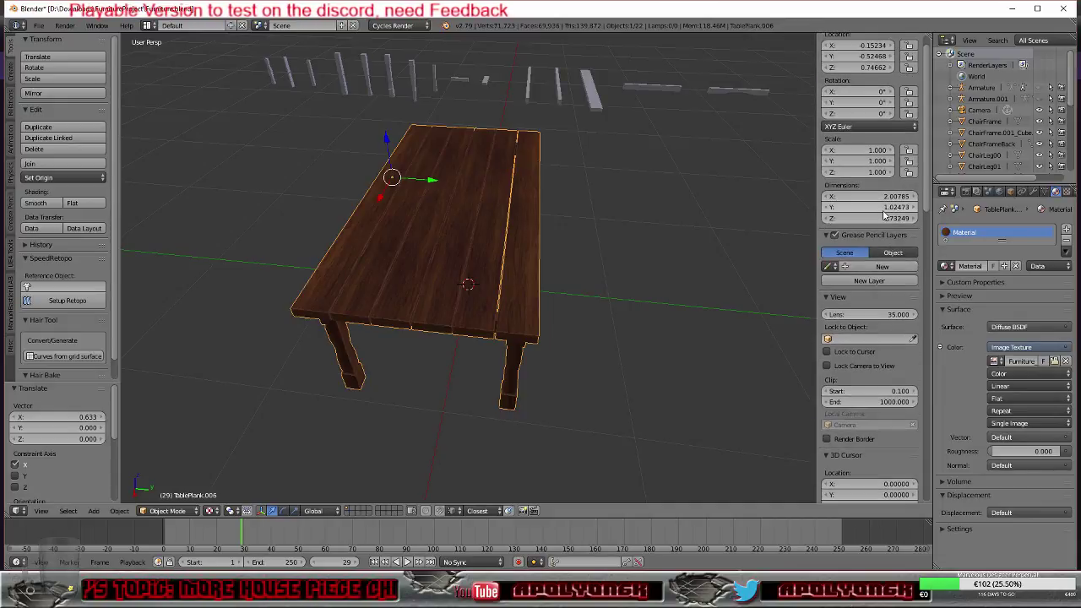
{"action": "mouse_move", "coordinate": [628, 235]}
{"action": "middle_mouse_down"}
{"action": "mouse_move", "coordinate": [721, 206]}
{"action": "mouse_move", "coordinate": [634, 220]}
{"action": "middle_mouse_up"}
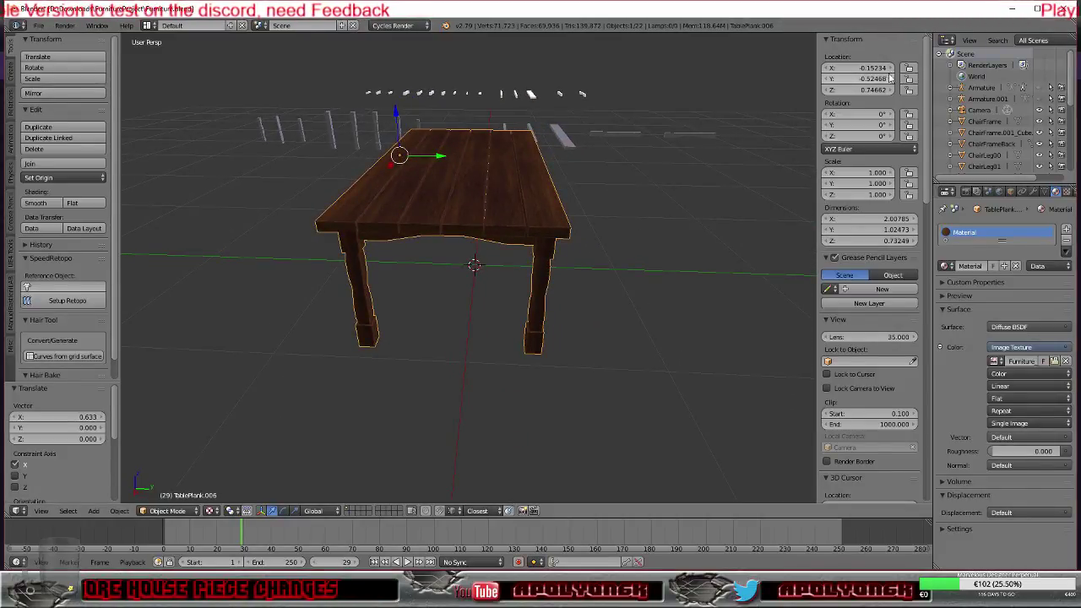
{"action": "key", "text": "Return"}
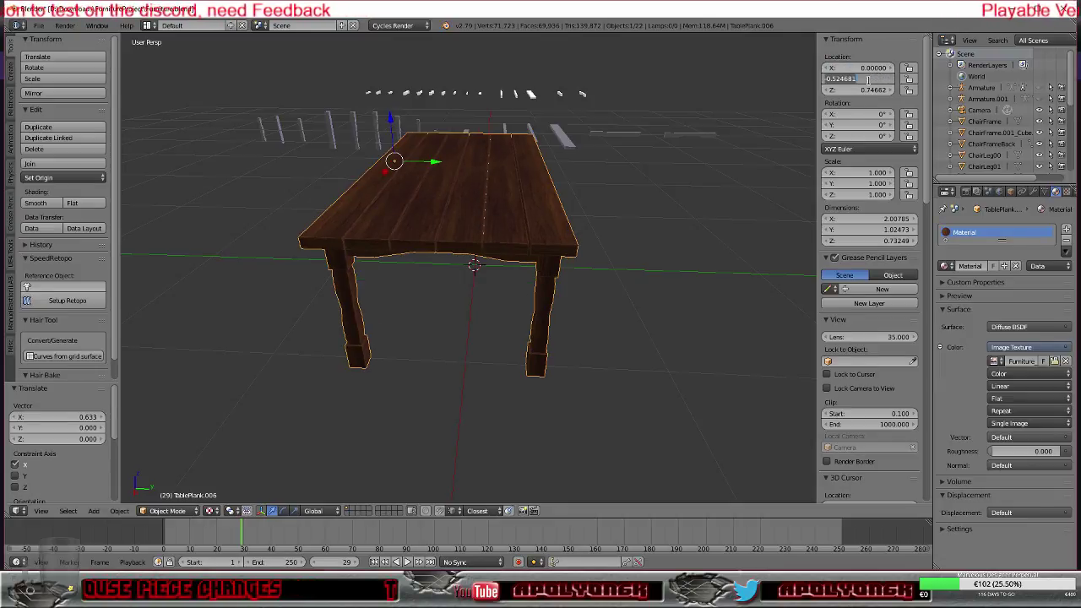
{"action": "type", "text": "0"}
{"action": "key", "text": "Return"}
Step: Set the table's origin to its center of mass (surface)
{"action": "middle_click_drag", "start_coordinate": [666, 179], "coordinate": [690, 272]}
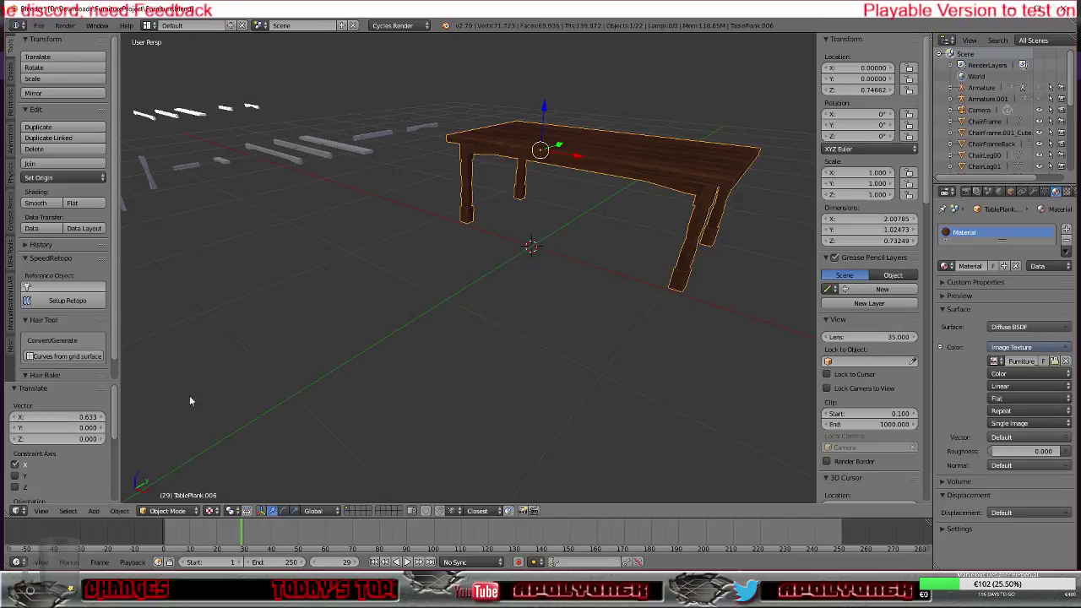
{"action": "left_click", "coordinate": [119, 511]}
{"action": "mouse_move", "coordinate": [149, 459]}
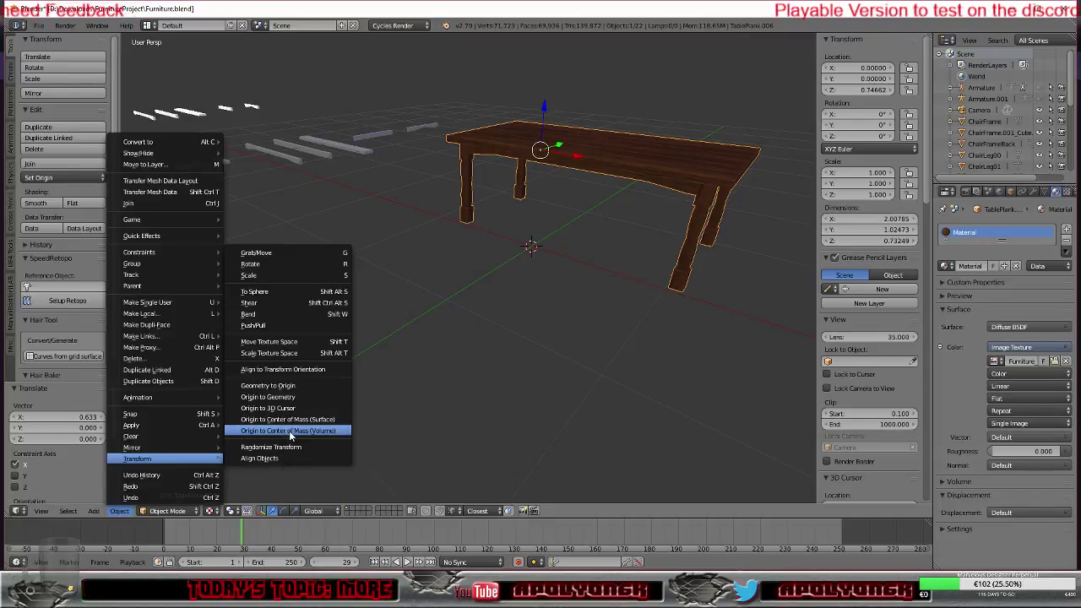
{"action": "left_click", "coordinate": [290, 419]}
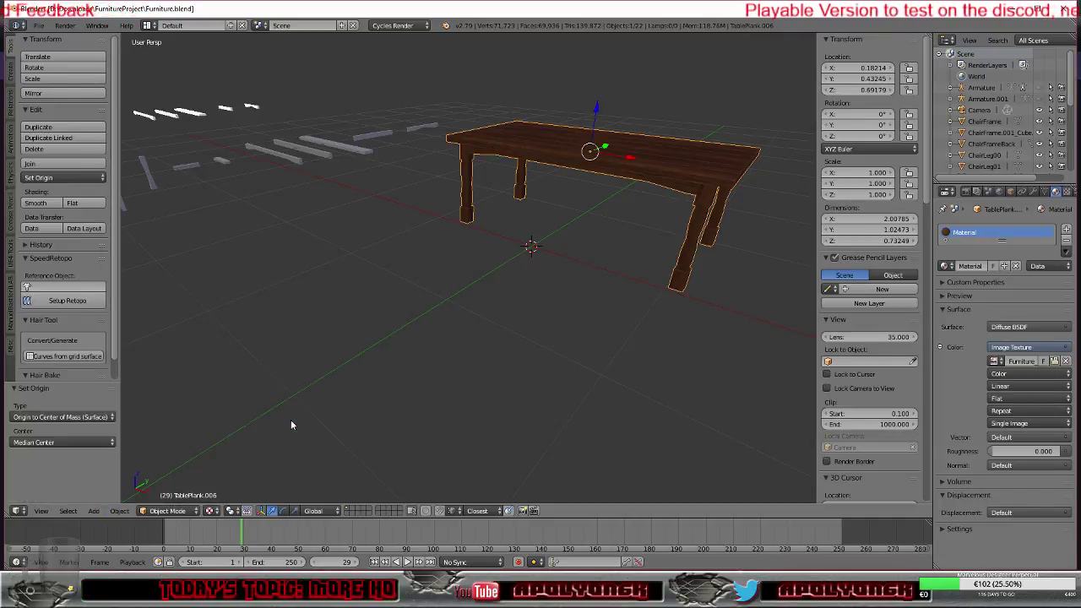
Step: Center the table over the world origin by entering 0 for X and Y with its surface-based origin
{"action": "middle_click_drag", "start_coordinate": [569, 333], "coordinate": [571, 299]}
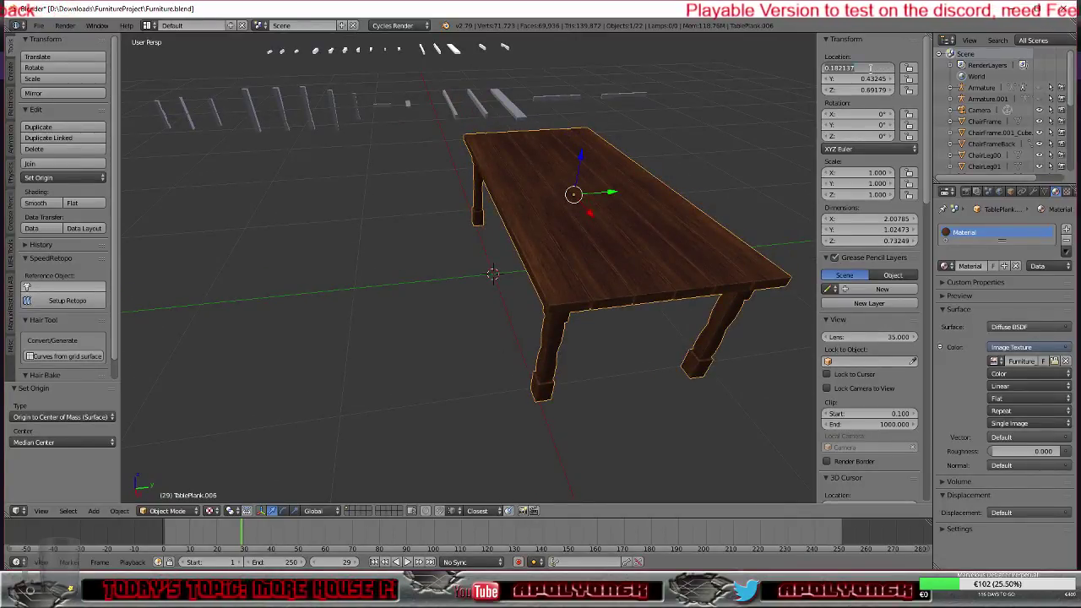
{"action": "key", "text": "Return"}
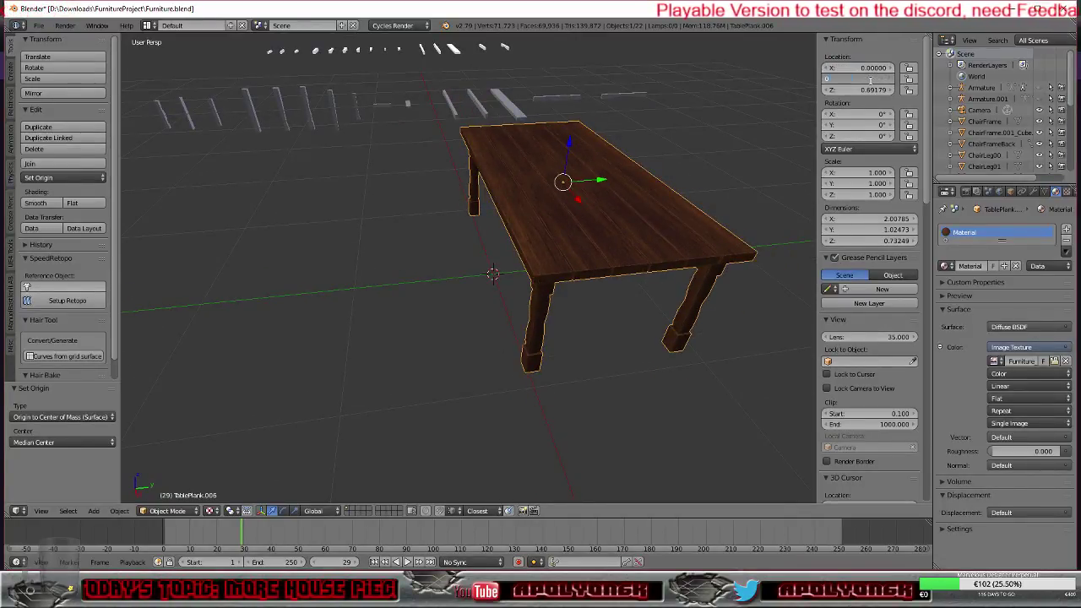
{"action": "left_click", "coordinate": [870, 80]}
{"action": "type", "text": "0"}
{"action": "key", "text": "Return"}
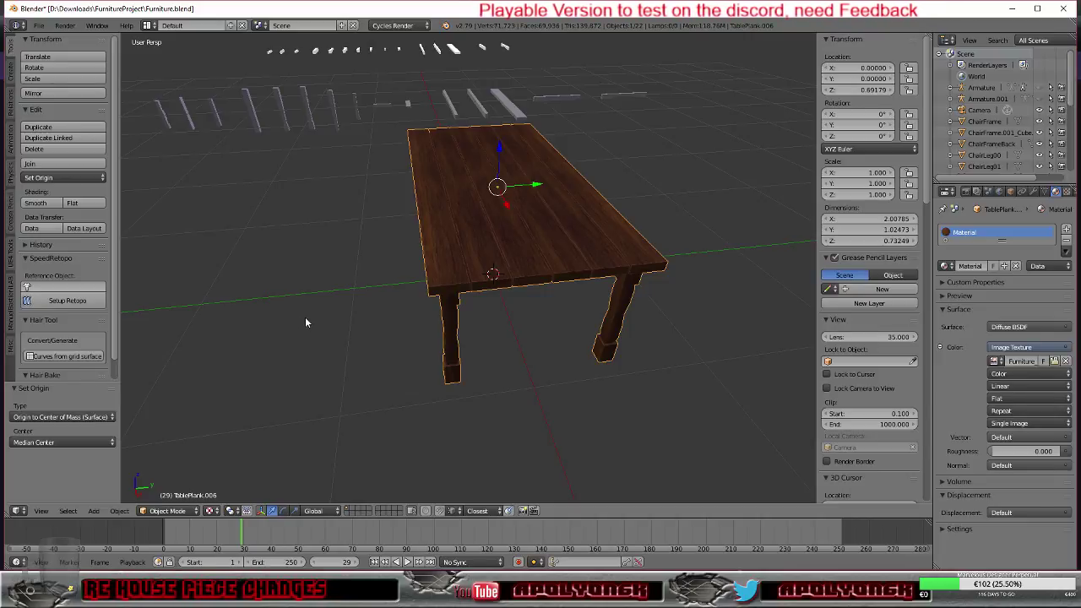
Step: Set the table's origin to its center of mass (volume)
{"action": "middle_click_drag", "start_coordinate": [305, 322], "coordinate": [391, 299]}
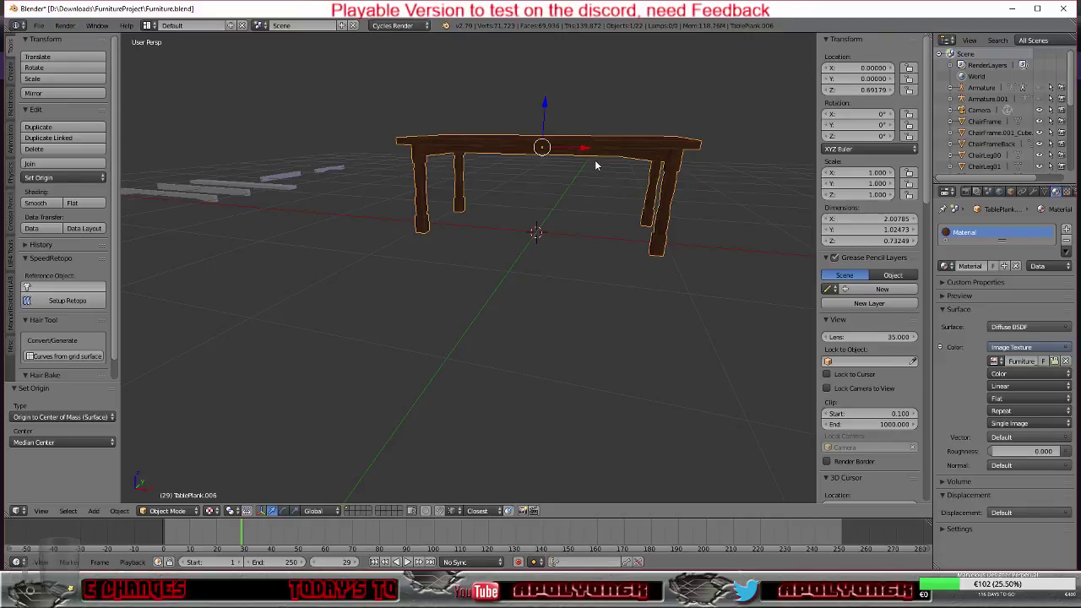
{"action": "left_click", "coordinate": [118, 512]}
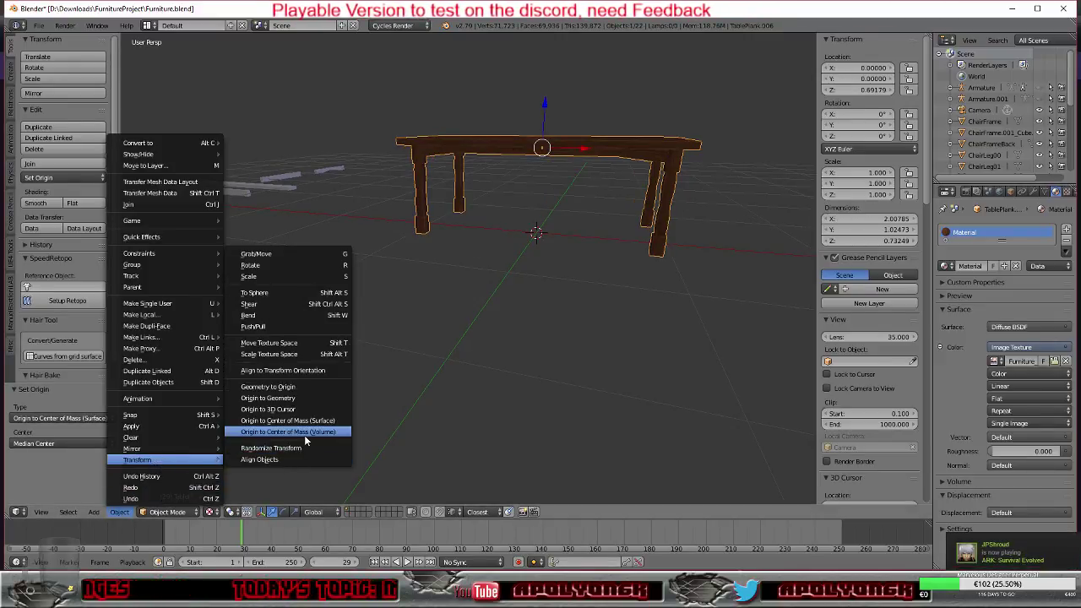
{"action": "left_click", "coordinate": [316, 433]}
Step: Lower the table by about 0.038 along the Z axis towards the ground grid
{"action": "middle_click_drag", "start_coordinate": [436, 342], "coordinate": [575, 326]}
{"action": "scroll", "coordinate": [534, 253], "scroll_direction": "up", "scroll_amount": 2}
{"action": "middle_click_drag", "start_coordinate": [491, 259], "coordinate": [572, 258]}
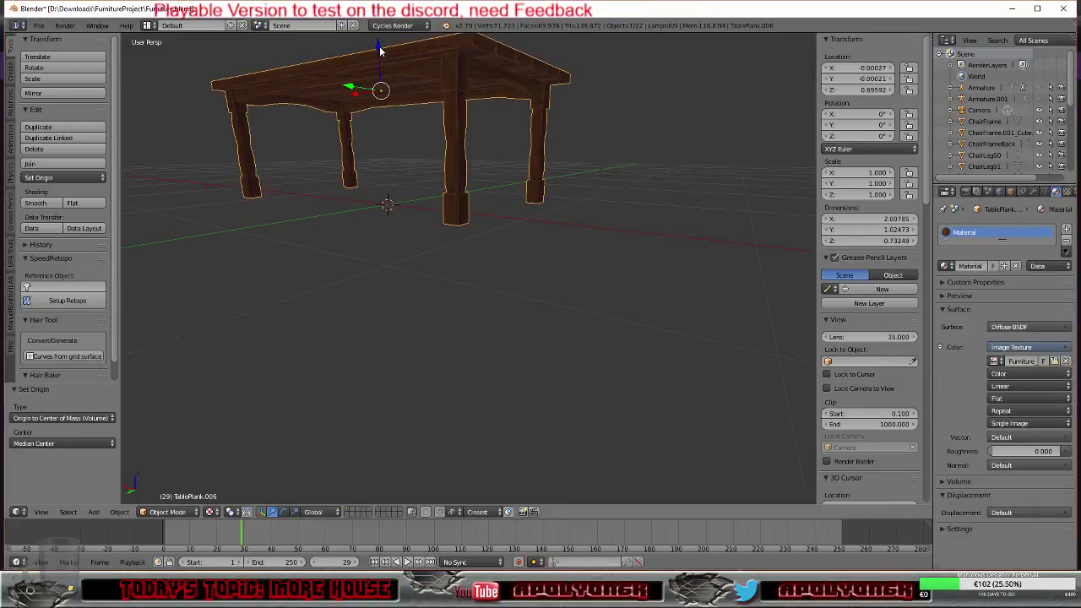
{"action": "key", "text": "g"}
{"action": "key", "text": "z"}
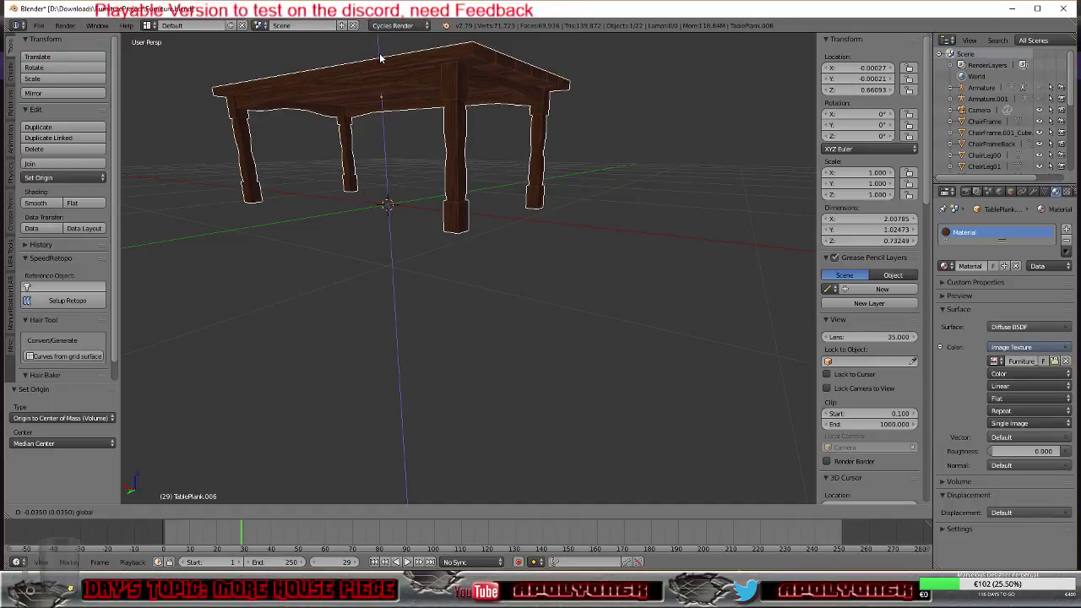
{"action": "left_click", "coordinate": [380, 58]}
{"action": "middle_click_drag", "start_coordinate": [380, 59], "coordinate": [497, 197]}
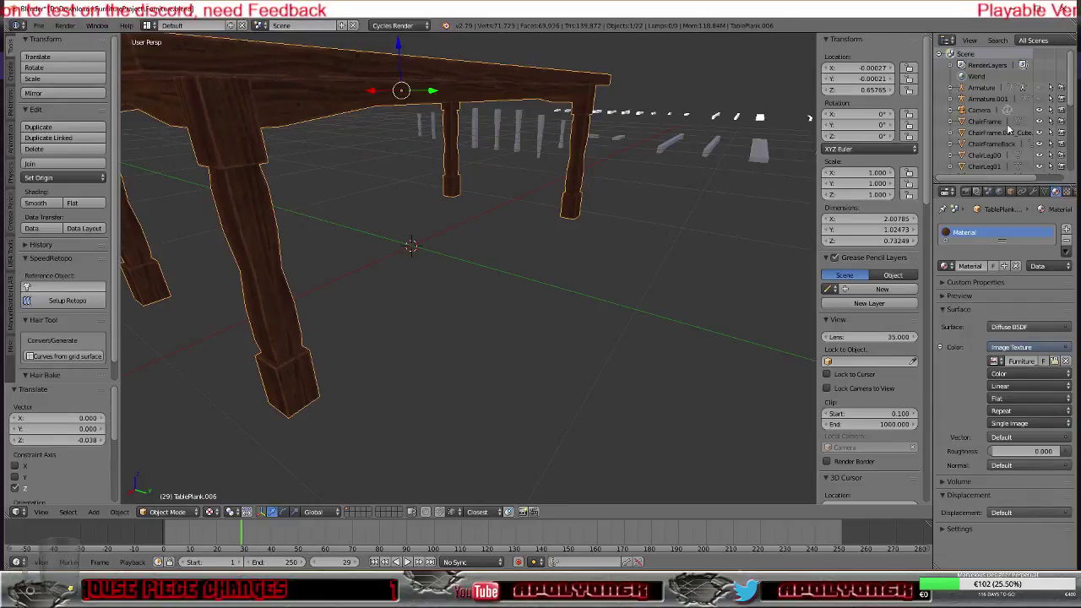
Step: Enlarge the outliner area so more of the scene's objects are listed at once
{"action": "scroll", "coordinate": [1020, 122], "scroll_direction": "down", "scroll_amount": 8}
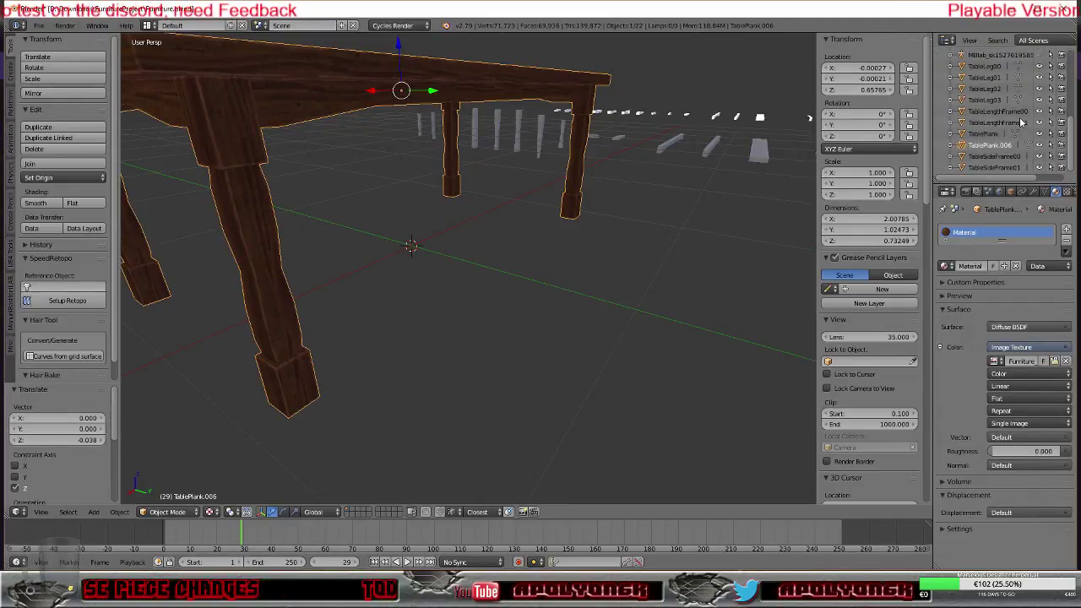
{"action": "scroll", "coordinate": [1021, 122], "scroll_direction": "up", "scroll_amount": 8}
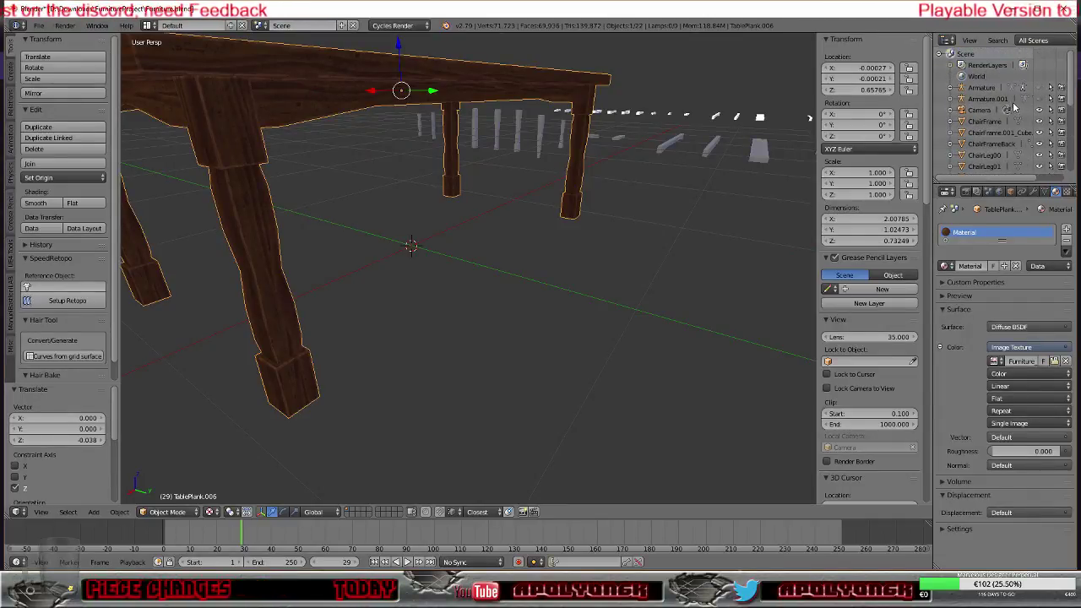
{"action": "left_click_drag", "start_coordinate": [994, 180], "coordinate": [993, 279]}
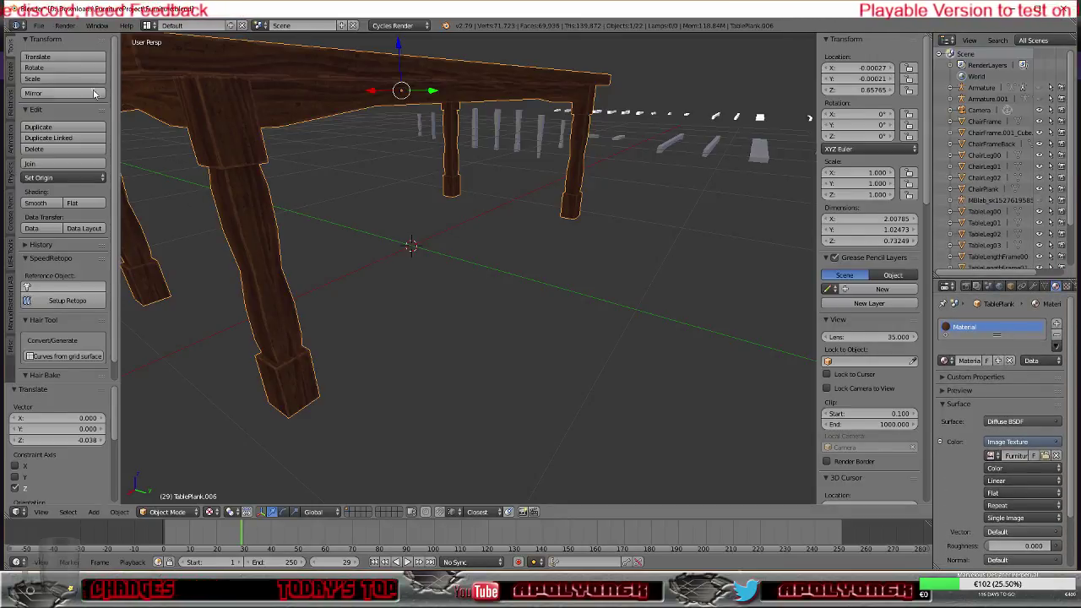
Step: Add a plane with radius 1 at the world origin as a floor reference beneath the table legs
{"action": "left_click", "coordinate": [11, 76]}
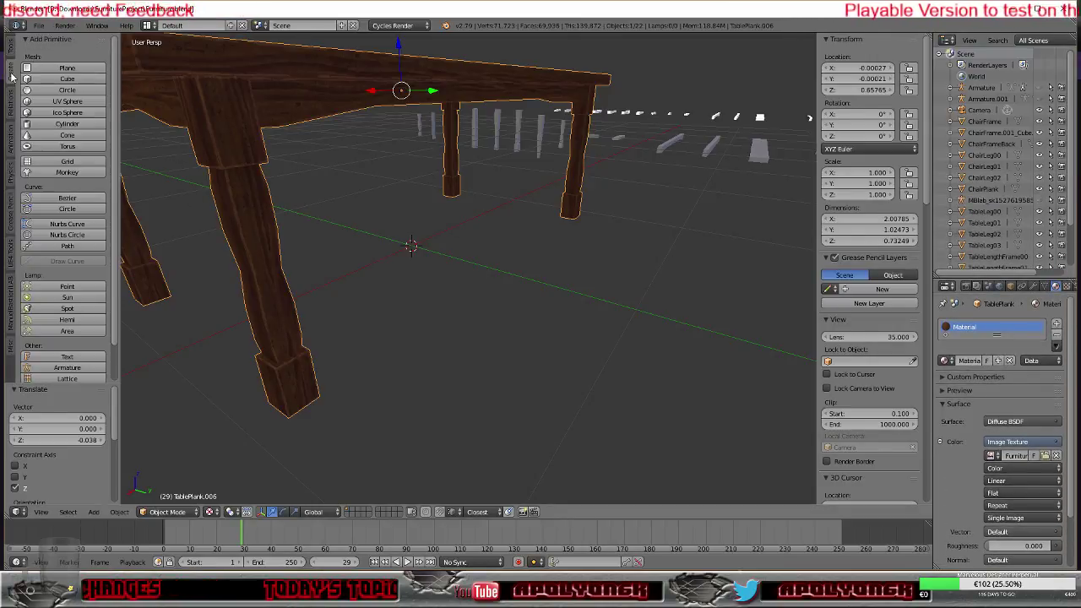
{"action": "left_click", "coordinate": [66, 68]}
{"action": "scroll", "coordinate": [533, 287], "scroll_direction": "down", "scroll_amount": 4}
{"action": "middle_click_drag", "start_coordinate": [541, 288], "coordinate": [402, 277]}
{"action": "scroll", "coordinate": [404, 269], "scroll_direction": "up", "scroll_amount": 4}
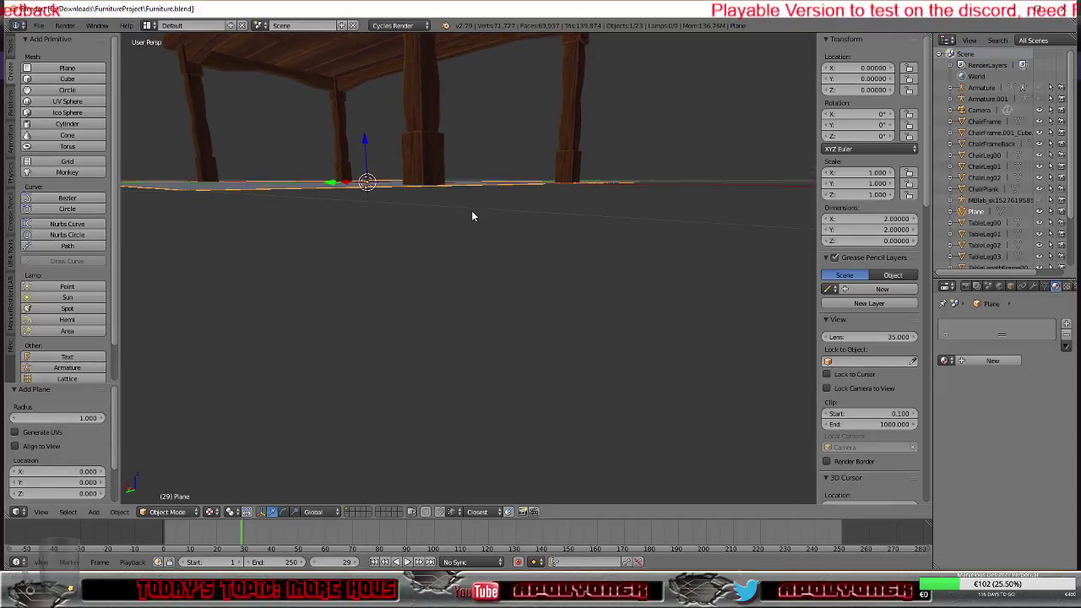
{"action": "scroll", "coordinate": [477, 225], "scroll_direction": "down", "scroll_amount": 1}
{"action": "scroll", "coordinate": [476, 224], "scroll_direction": "up", "scroll_amount": 1}
{"action": "scroll", "coordinate": [477, 225], "scroll_direction": "down", "scroll_amount": 1}
Step: Adjust the table's height against the plane, moving it up about 0.029 and down about 0.025 along Z
{"action": "right_click", "coordinate": [435, 131]}
{"action": "middle_click_drag", "start_coordinate": [435, 131], "coordinate": [386, 133]}
{"action": "scroll", "coordinate": [387, 136], "scroll_direction": "down", "scroll_amount": 2}
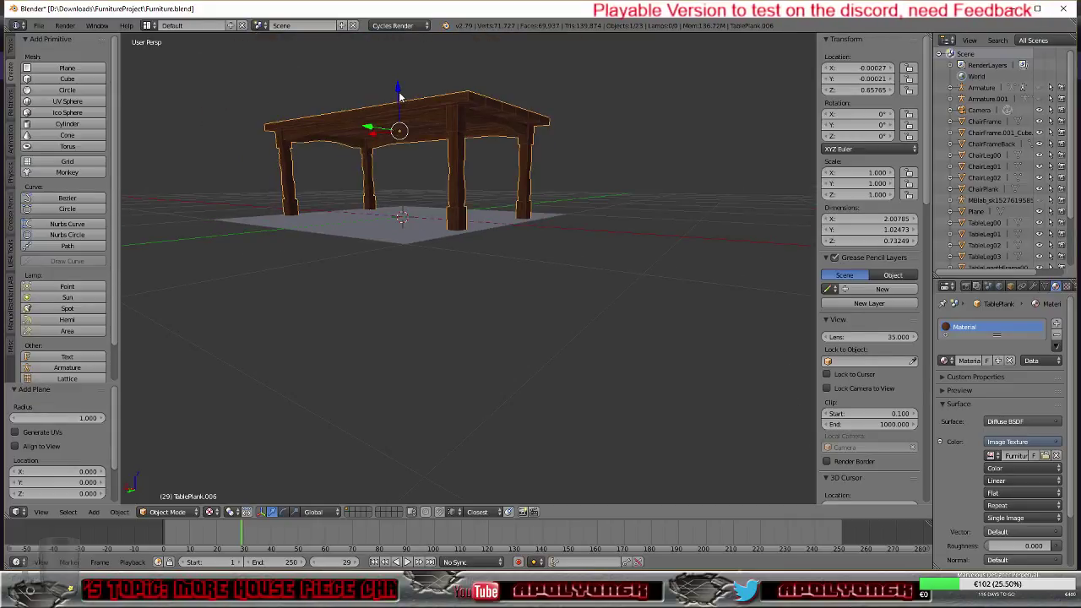
{"action": "left_click_drag", "start_coordinate": [398, 93], "coordinate": [398, 89]}
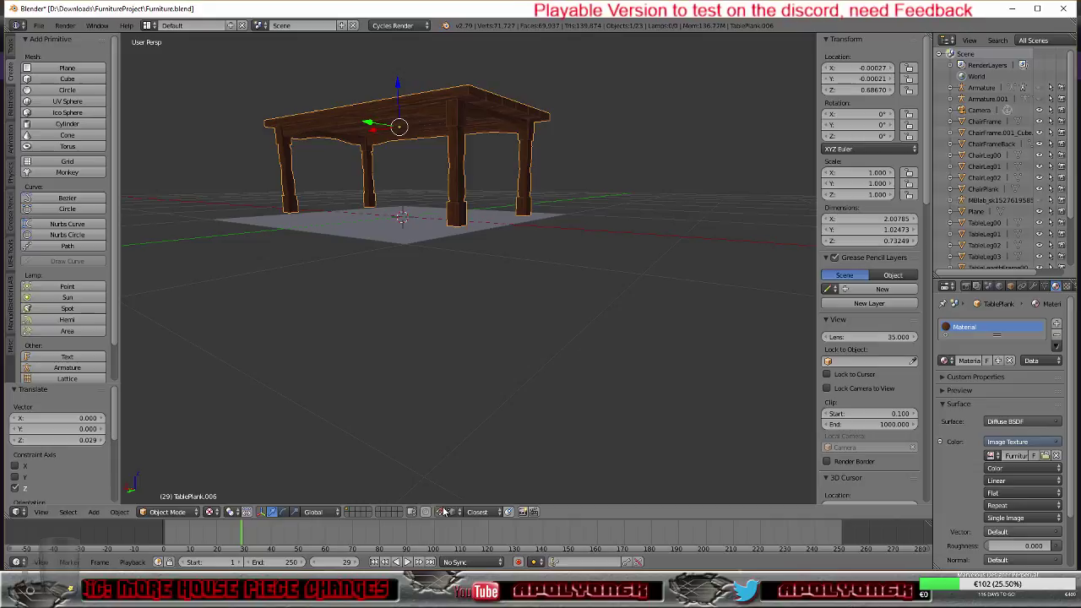
{"action": "left_click_drag", "start_coordinate": [397, 93], "coordinate": [405, 250]}
{"action": "middle_click_drag", "start_coordinate": [415, 267], "coordinate": [448, 265]}
{"action": "middle_click_drag", "start_coordinate": [453, 269], "coordinate": [524, 290]}
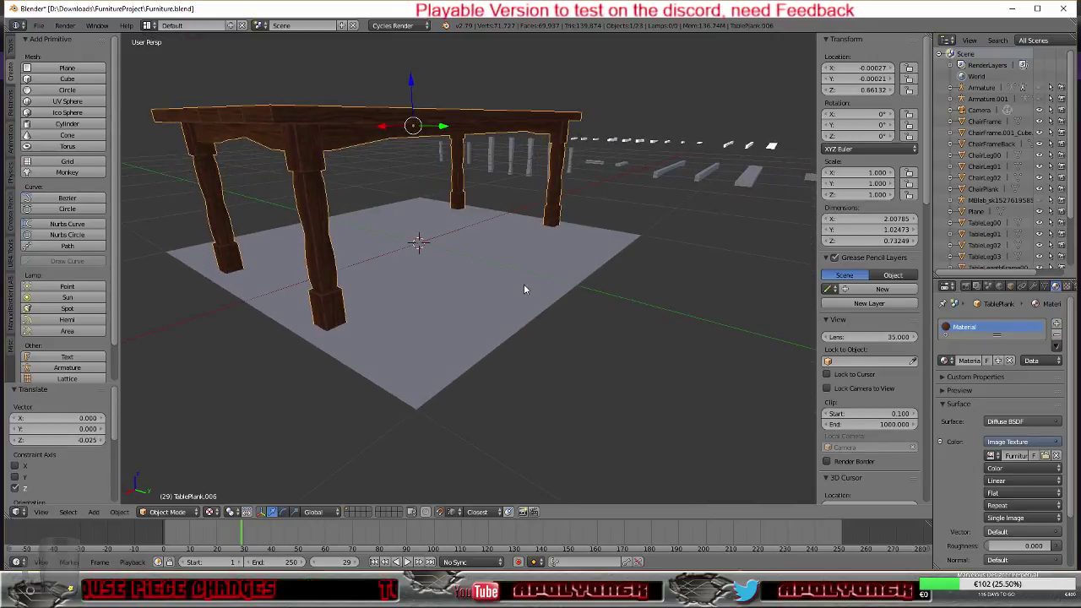
Step: Set the table's origin to the 3D cursor at the world origin
{"action": "scroll", "coordinate": [449, 294], "scroll_direction": "up", "scroll_amount": 3}
{"action": "middle_click_drag", "start_coordinate": [450, 294], "coordinate": [287, 311]}
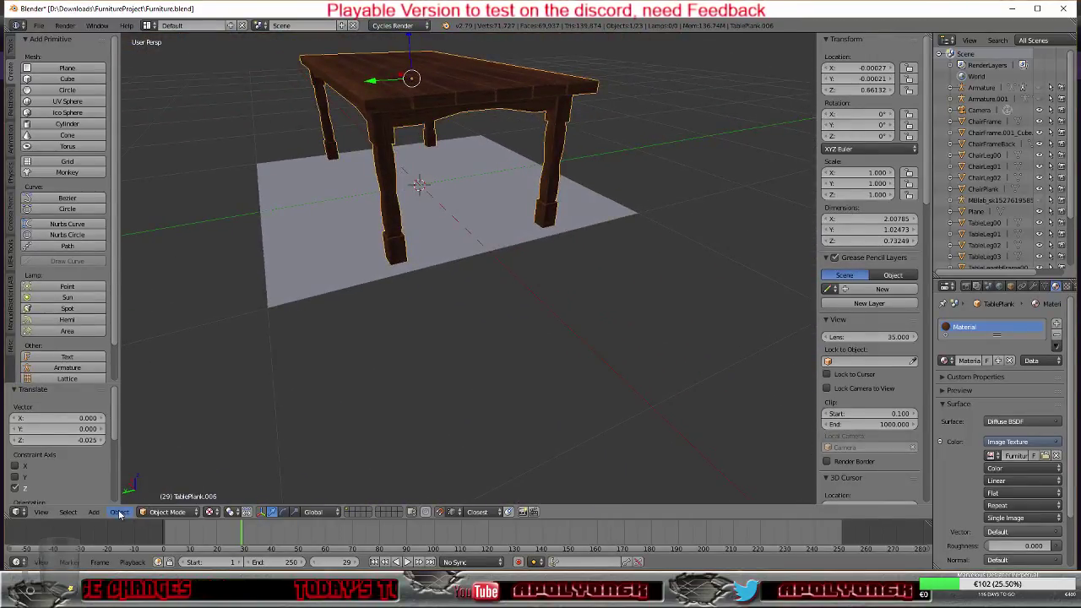
{"action": "middle_click_drag", "start_coordinate": [406, 319], "coordinate": [396, 349]}
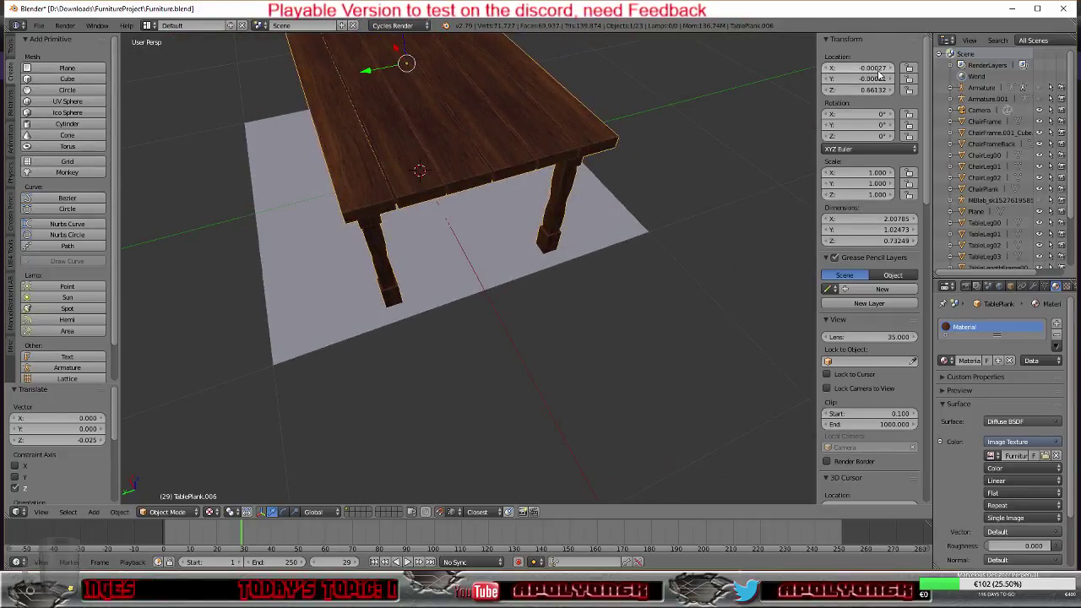
{"action": "middle_click_drag", "start_coordinate": [515, 157], "coordinate": [340, 125]}
{"action": "left_click", "coordinate": [124, 513]}
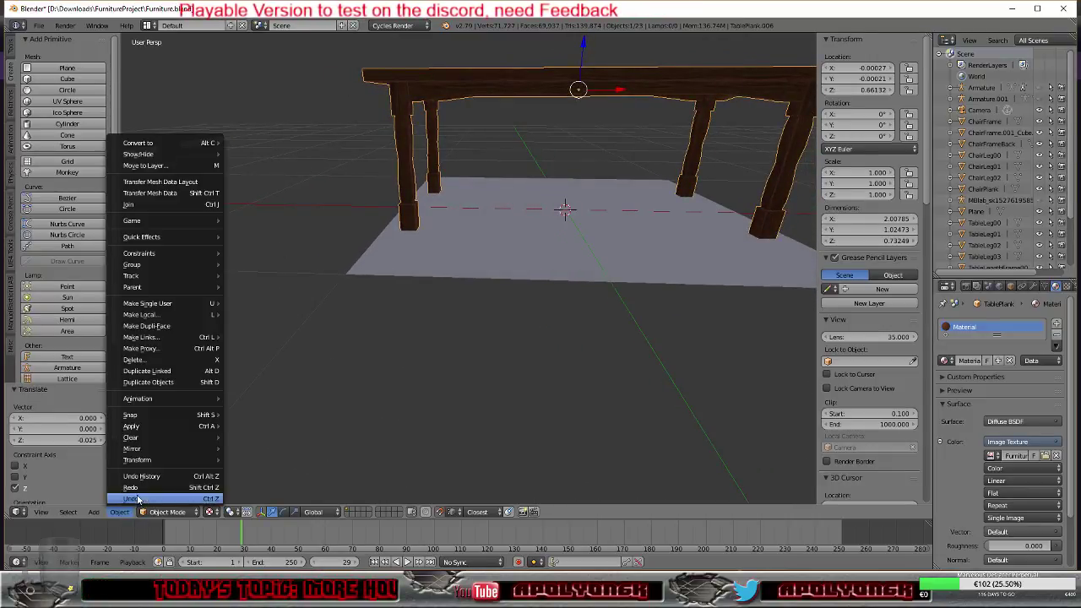
{"action": "mouse_move", "coordinate": [140, 459]}
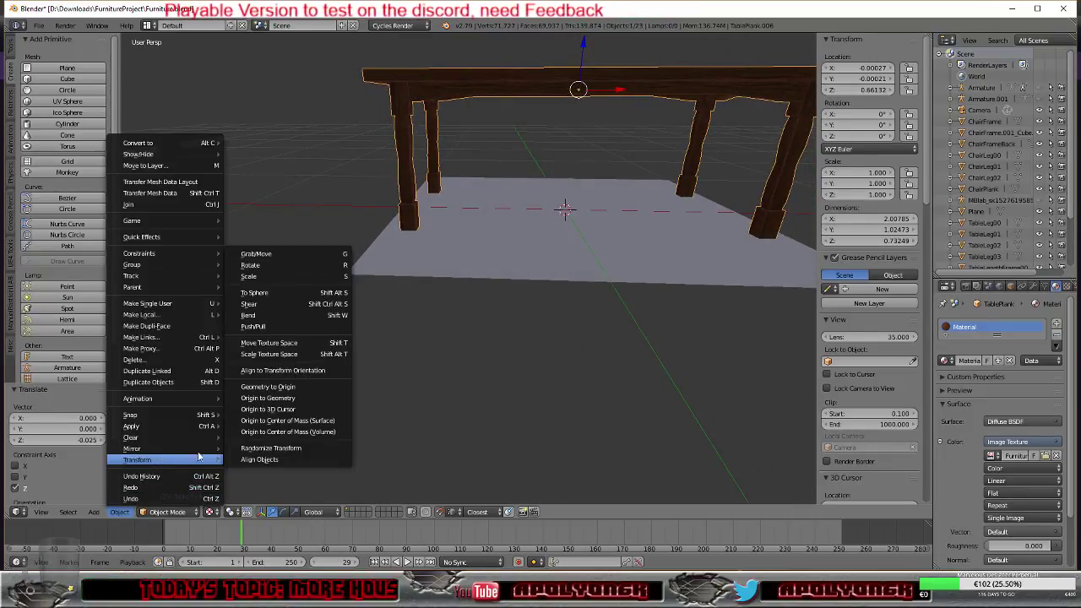
{"action": "left_click", "coordinate": [301, 410]}
{"action": "middle_click_drag", "start_coordinate": [429, 388], "coordinate": [424, 140]}
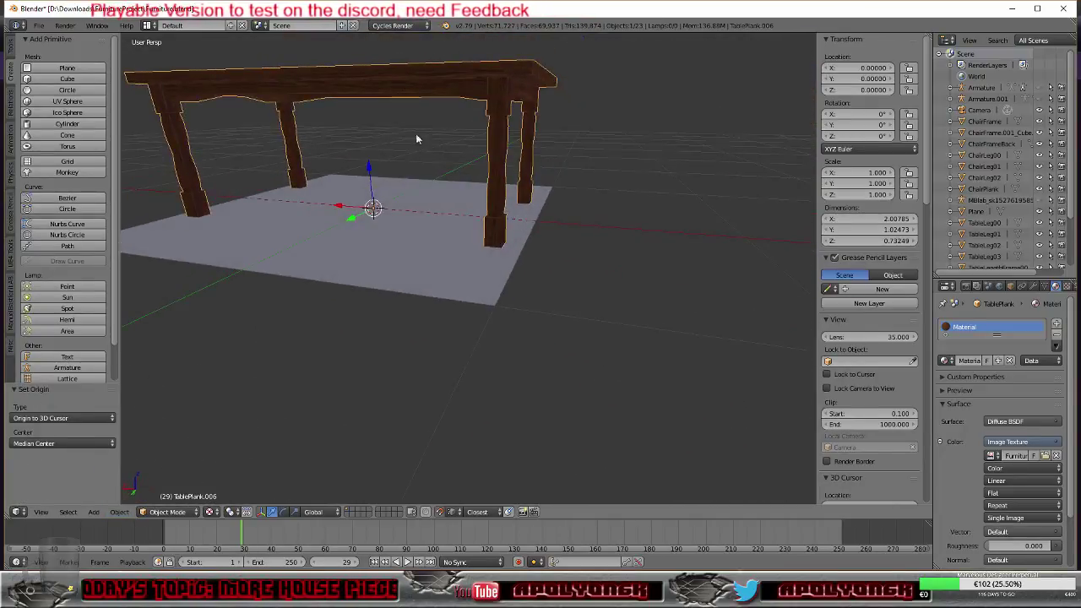
Step: Export the selected table as FBX, overwriting table00.fbx in the Blender Models folder
{"action": "left_click", "coordinate": [38, 26]}
{"action": "mouse_move", "coordinate": [69, 257]}
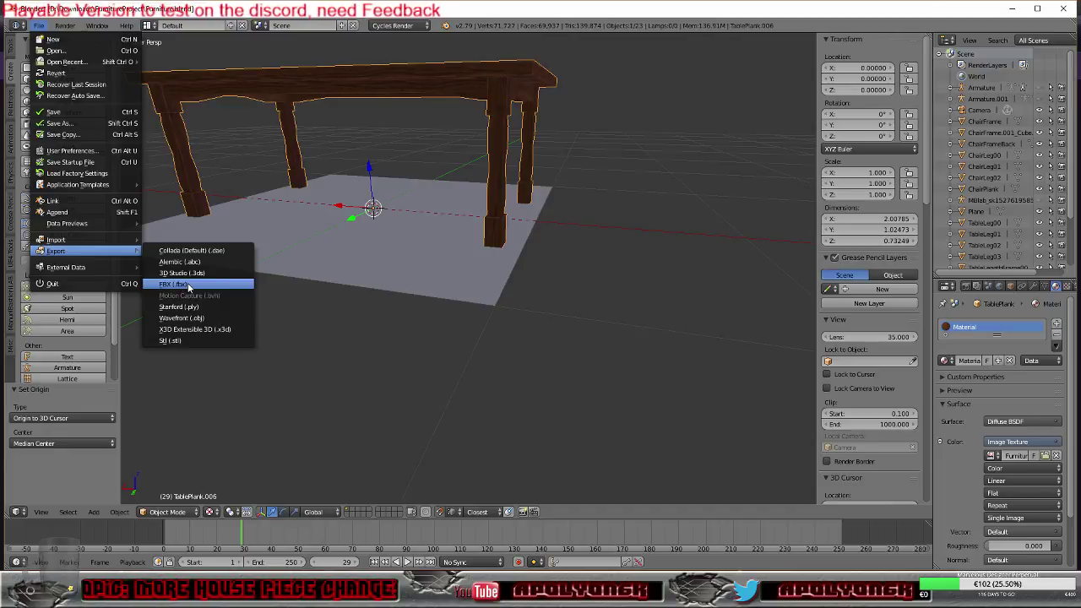
{"action": "left_click", "coordinate": [184, 285]}
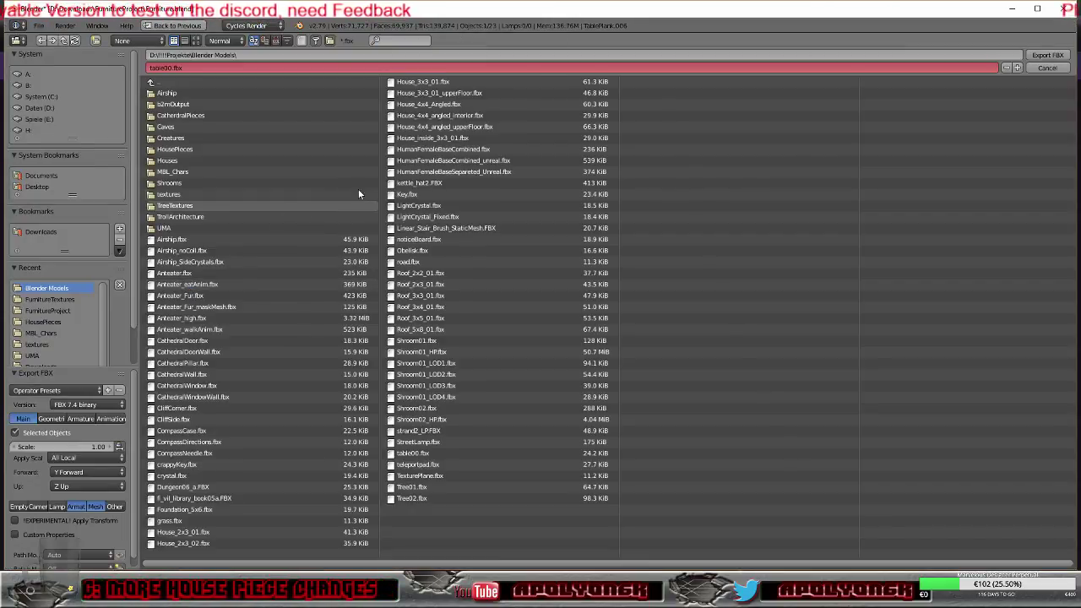
{"action": "left_click", "coordinate": [1034, 56]}
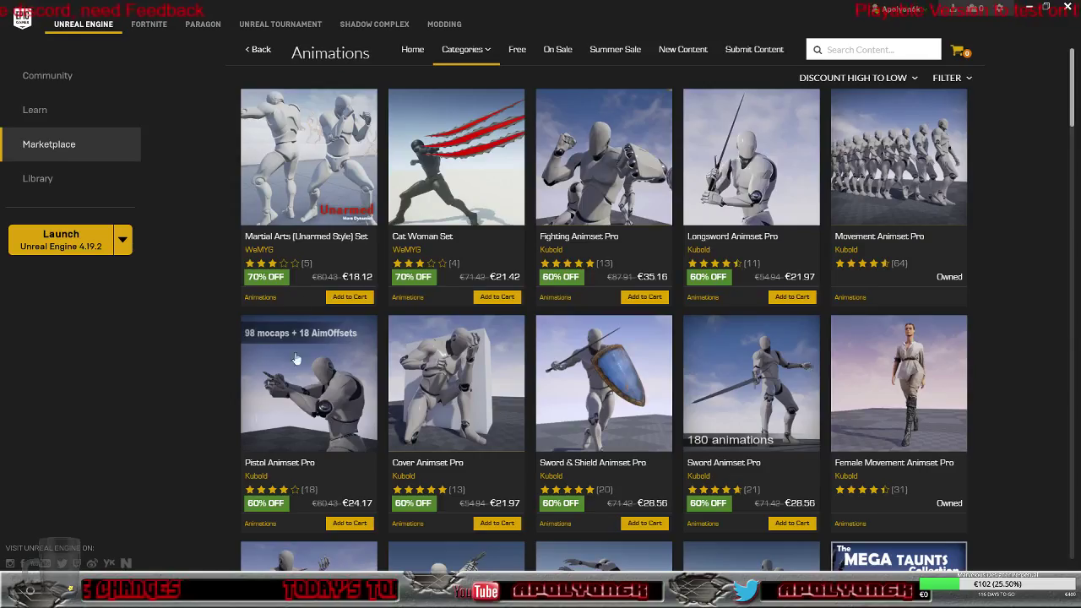
Step: Switch to the Epic Games Launcher, open the MagicAle project and skip restoring the auto-saved packages
{"action": "left_click", "coordinate": [67, 178]}
{"action": "double_click", "coordinate": [375, 266]}
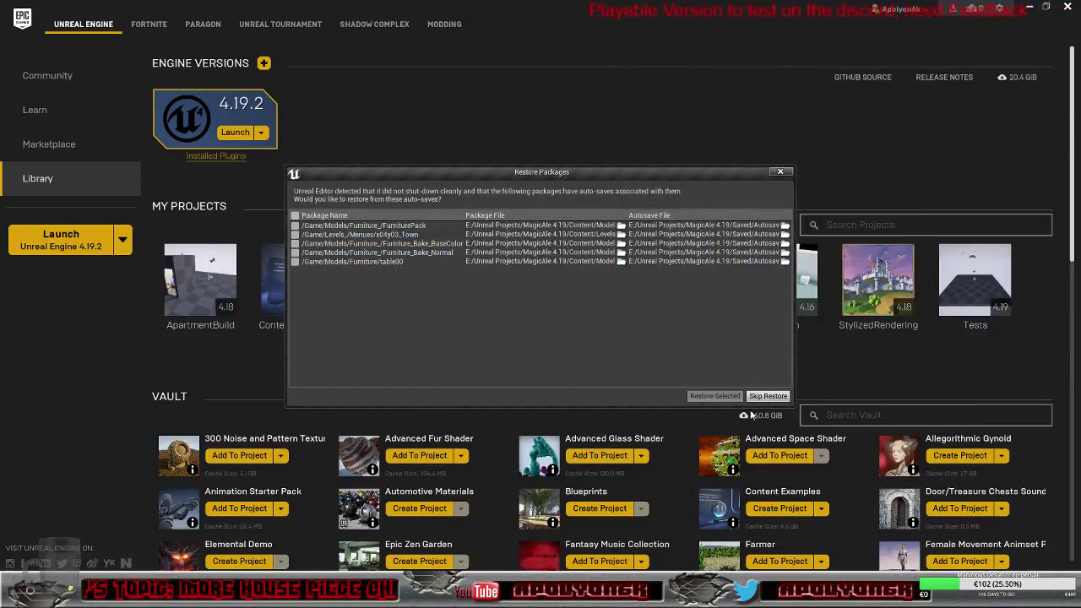
{"action": "left_click", "coordinate": [768, 396]}
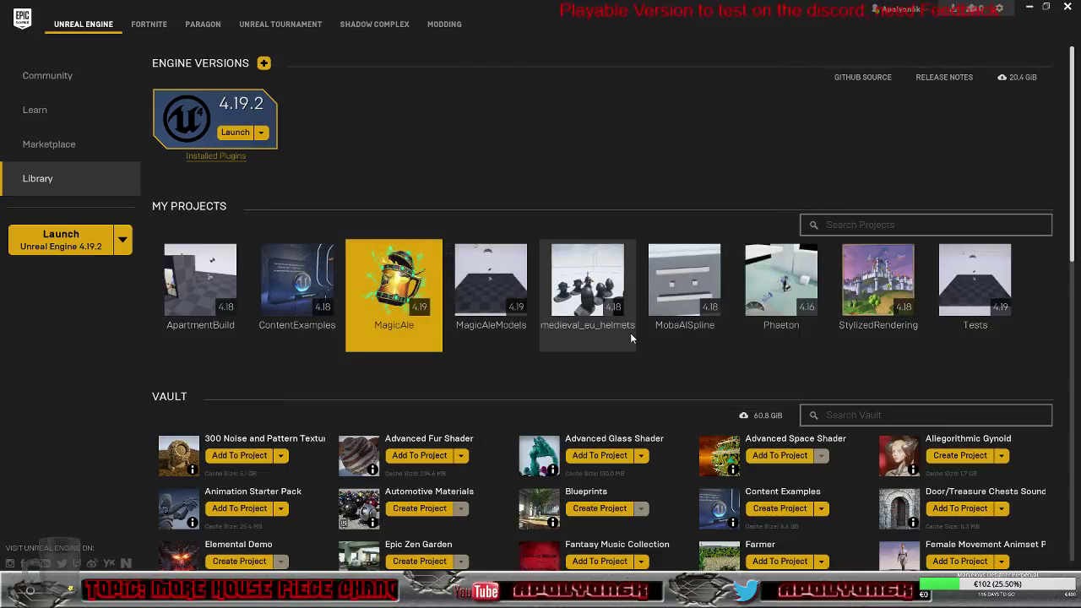
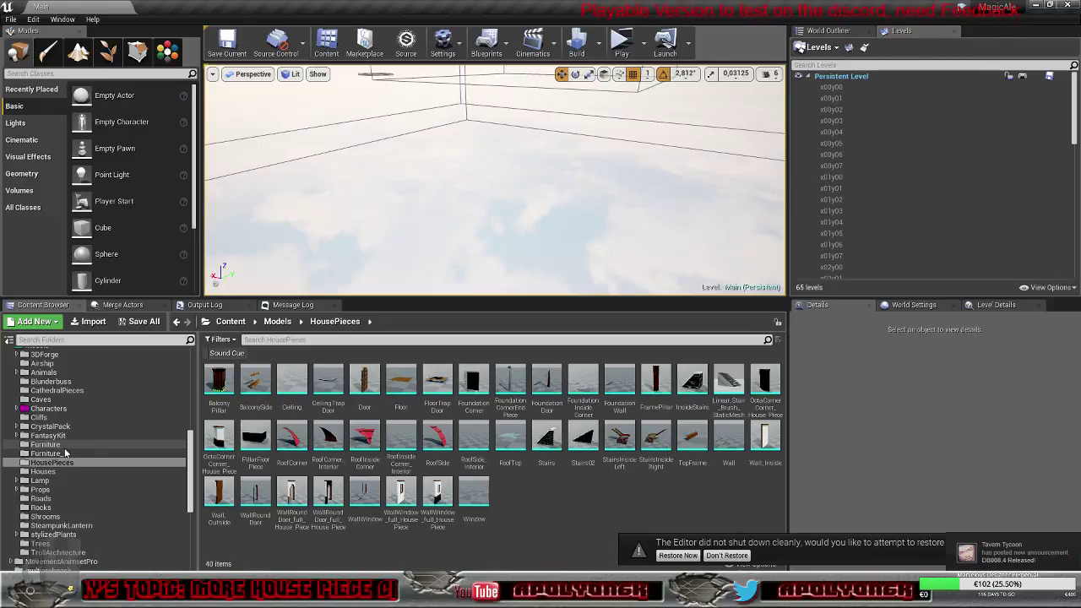
Step: Reimport the table00 static mesh in the Models/Furniture content folder
{"action": "left_click", "coordinate": [101, 446]}
{"action": "right_click", "coordinate": [218, 380]}
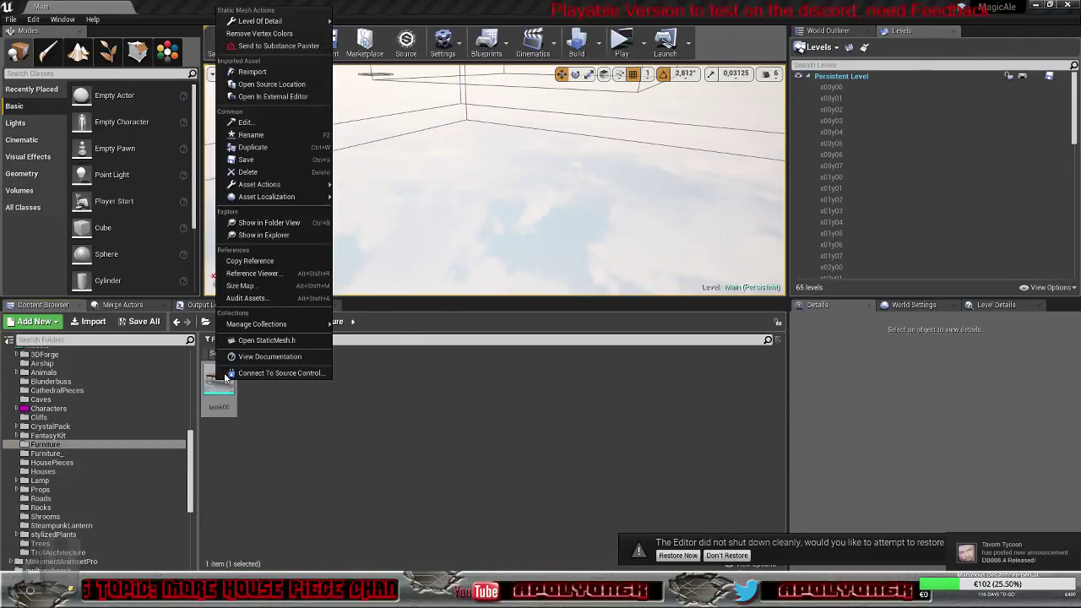
{"action": "left_click", "coordinate": [252, 71]}
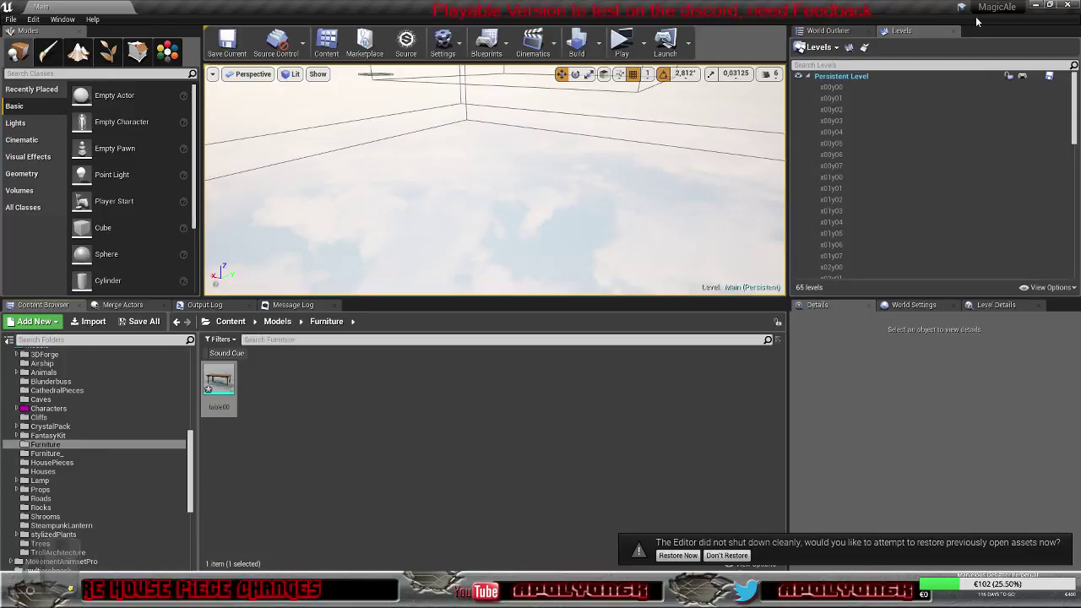
Step: Find the needed sublevel among the level tiles and make it the current level
{"action": "left_click", "coordinate": [823, 31]}
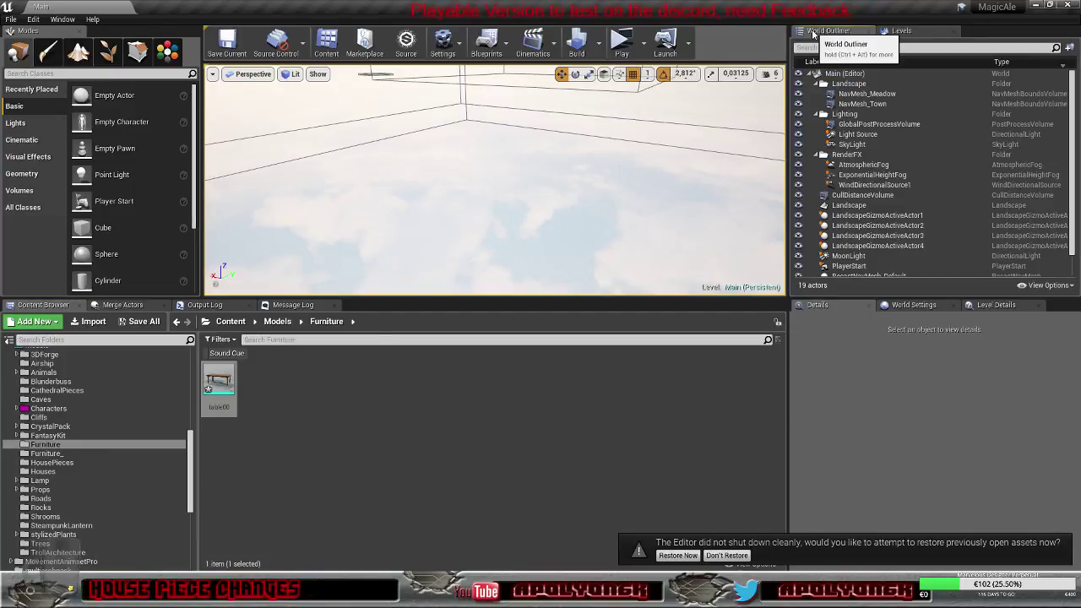
{"action": "left_click", "coordinate": [903, 32]}
{"action": "scroll", "coordinate": [907, 130], "scroll_direction": "down", "scroll_amount": 3}
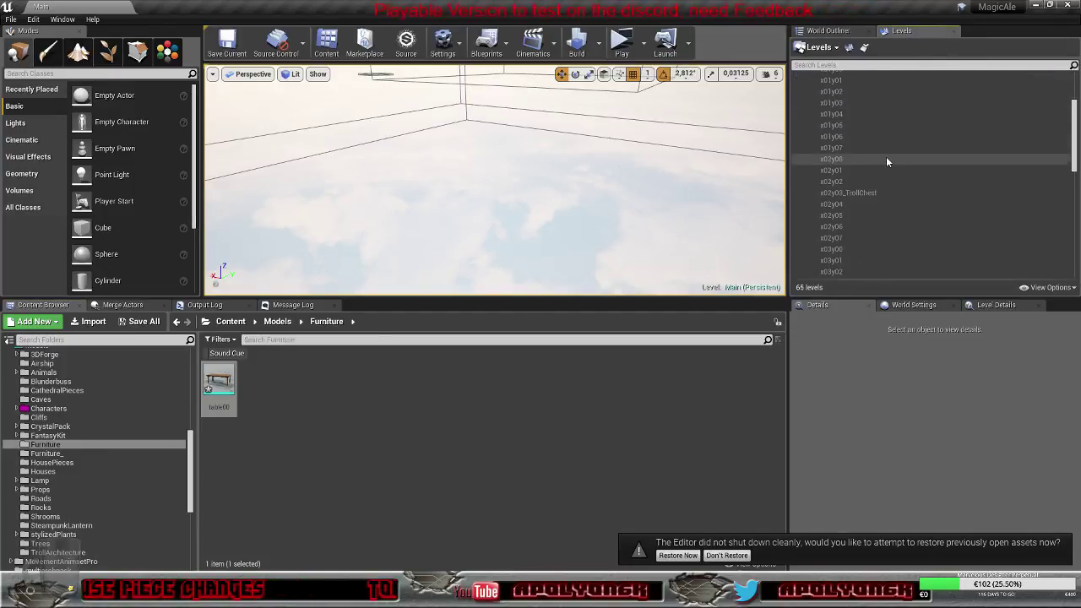
{"action": "scroll", "coordinate": [887, 159], "scroll_direction": "down", "scroll_amount": 3}
{"action": "double_click", "coordinate": [872, 186]}
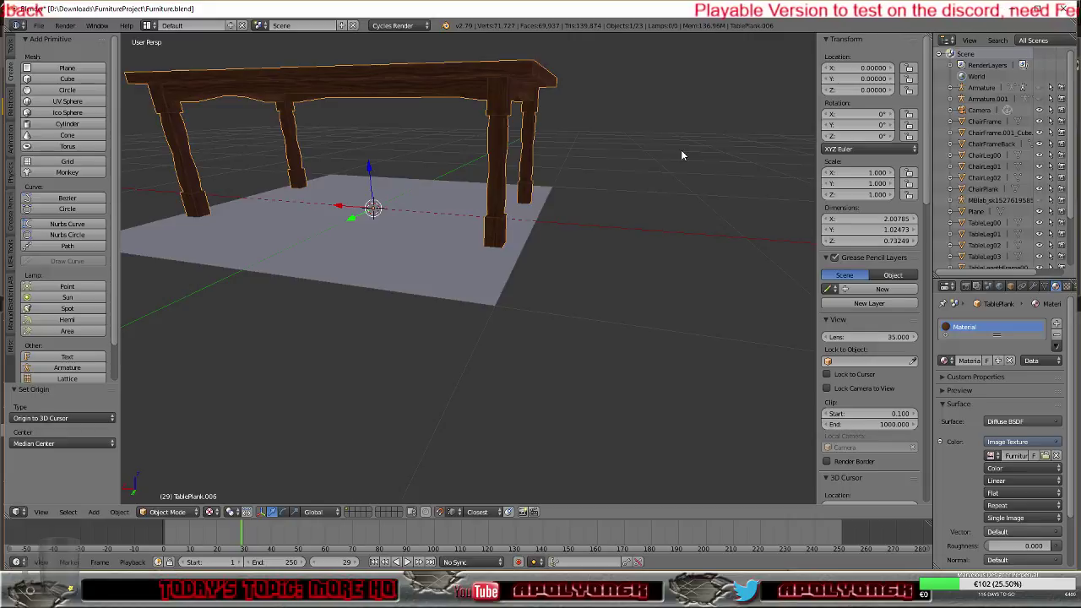
Step: Switch back to Blender and rename the table object from TablePlank.006 to Table00
{"action": "middle_click_drag", "start_coordinate": [682, 155], "coordinate": [809, 196]}
{"action": "scroll", "coordinate": [515, 183], "scroll_direction": "down", "scroll_amount": 3}
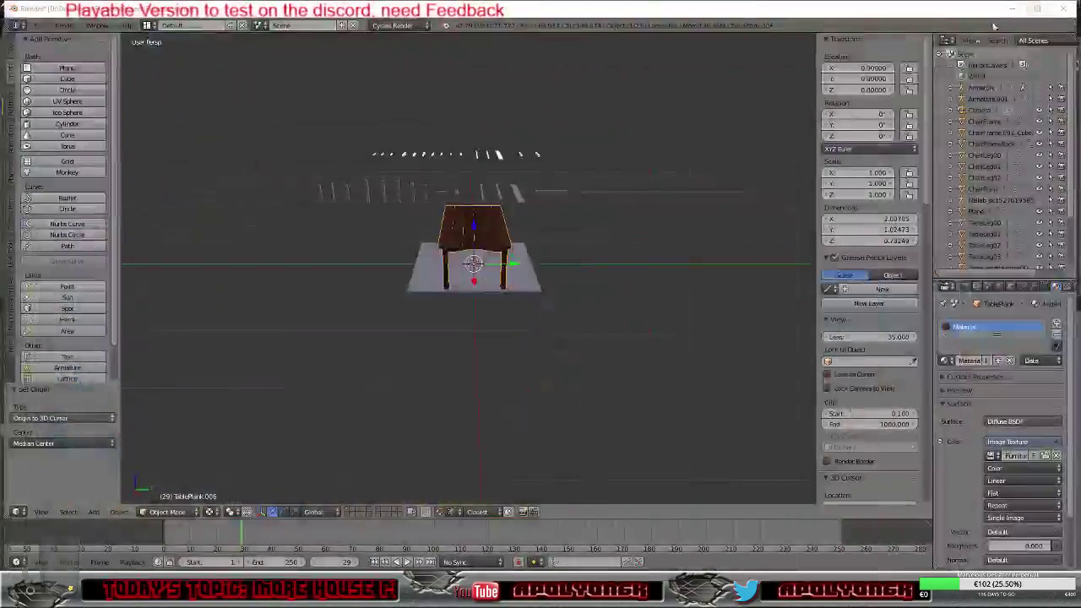
{"action": "left_click", "coordinate": [1043, 5]}
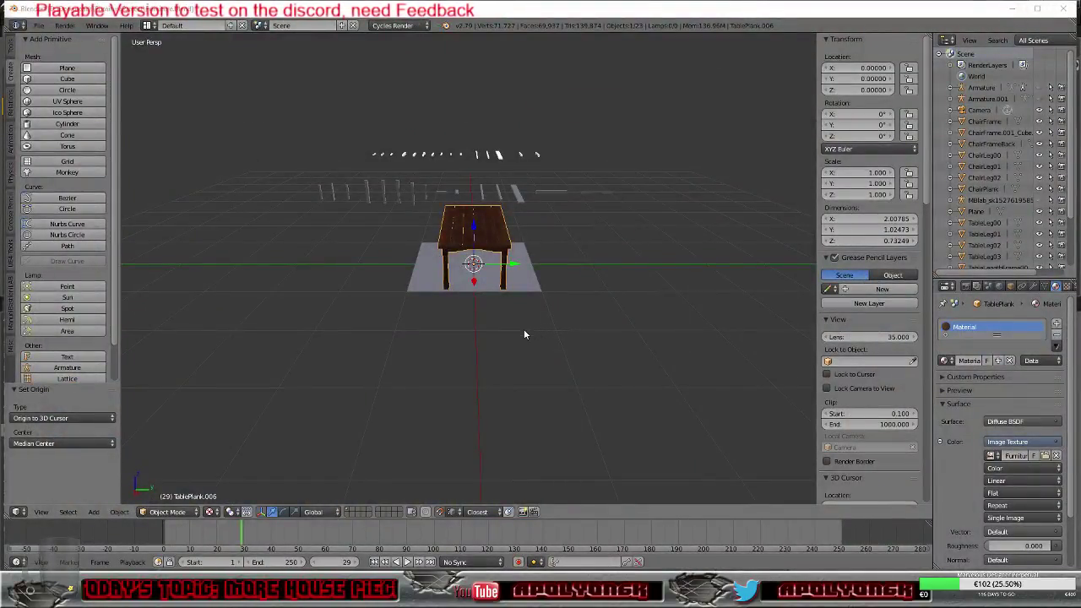
{"action": "middle_click_drag", "start_coordinate": [495, 337], "coordinate": [604, 364]}
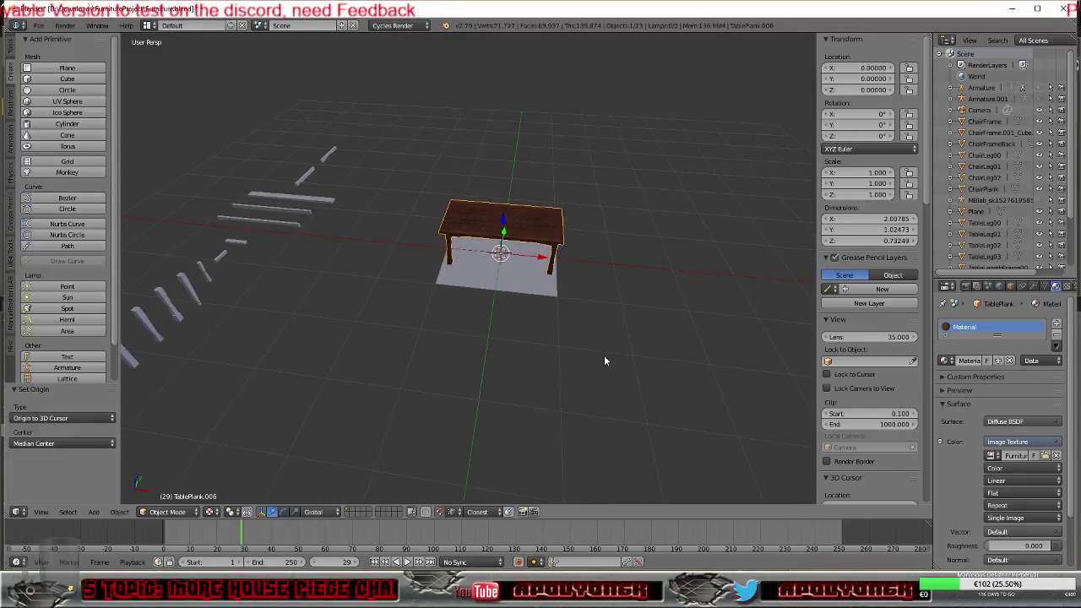
{"action": "scroll", "coordinate": [605, 366], "scroll_direction": "up", "scroll_amount": 2}
{"action": "middle_click_drag", "start_coordinate": [630, 330], "coordinate": [500, 338]}
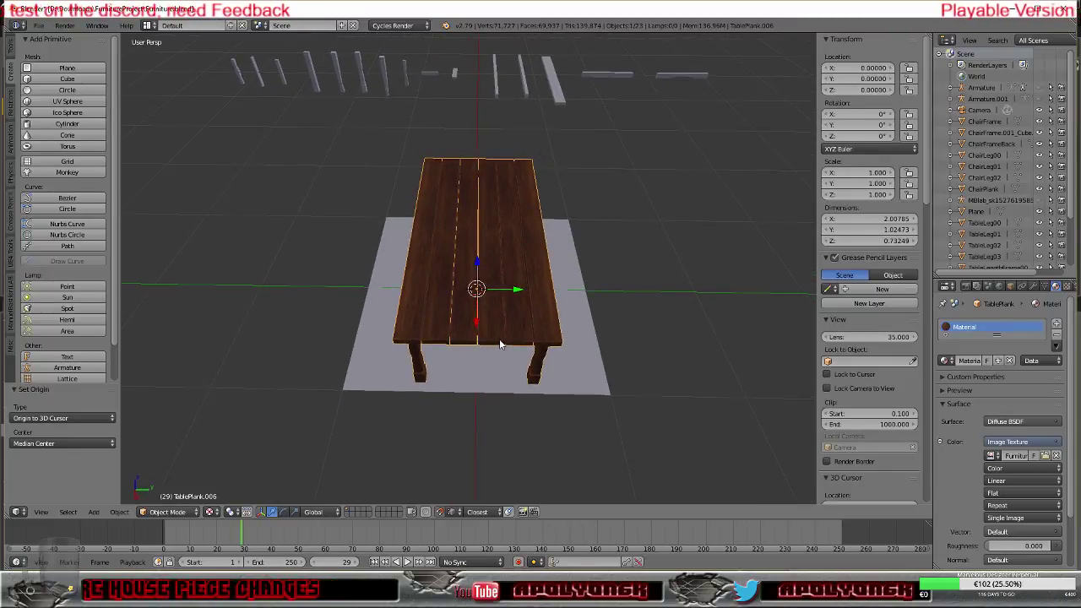
{"action": "left_click", "coordinate": [1011, 286]}
{"action": "left_click", "coordinate": [1008, 326]}
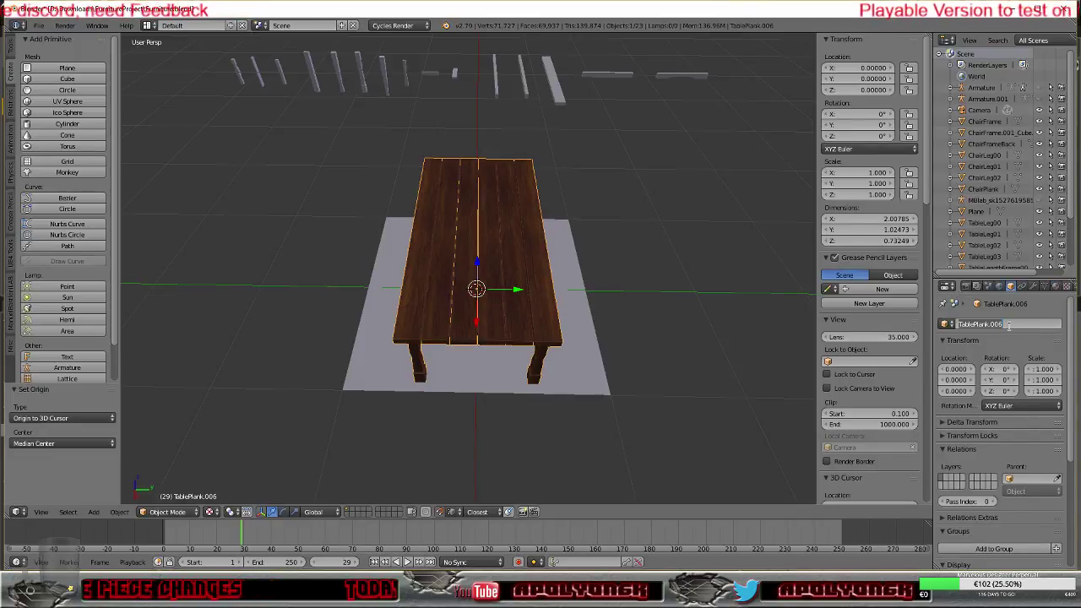
{"action": "type", "text": "Table"}
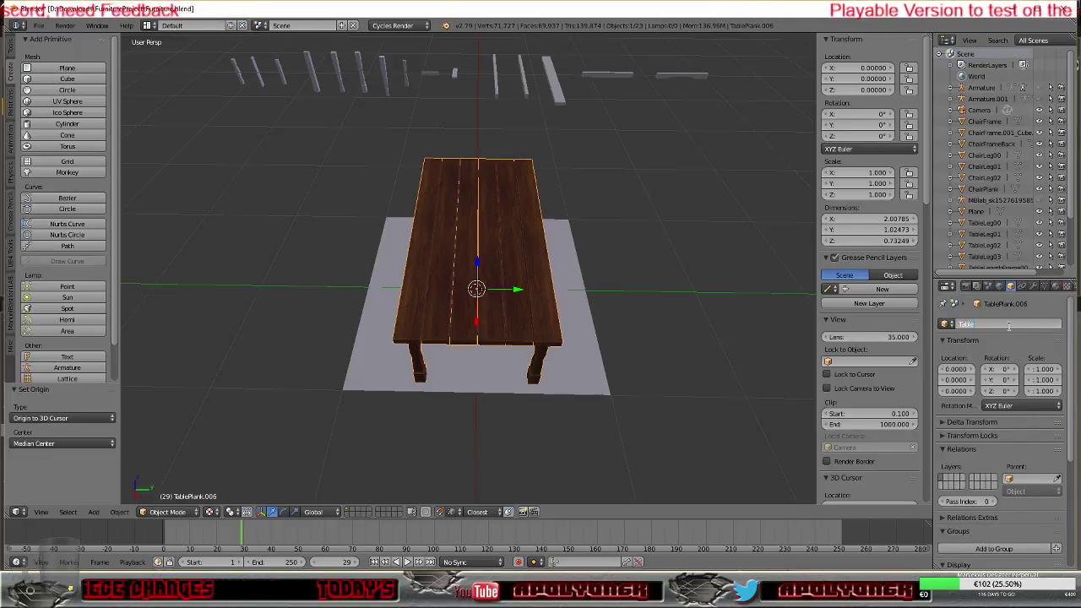
{"action": "key", "text": "Return"}
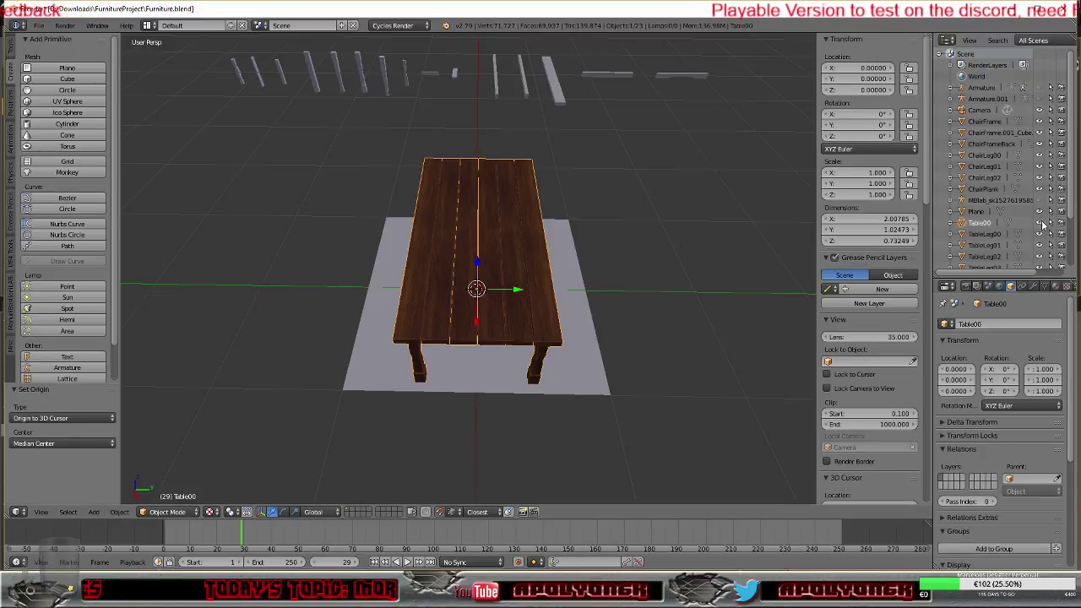
Step: Enter Edit Mode on Table00 and duplicate the selected tabletop plank geometry in place
{"action": "middle_click_drag", "start_coordinate": [695, 316], "coordinate": [673, 293]}
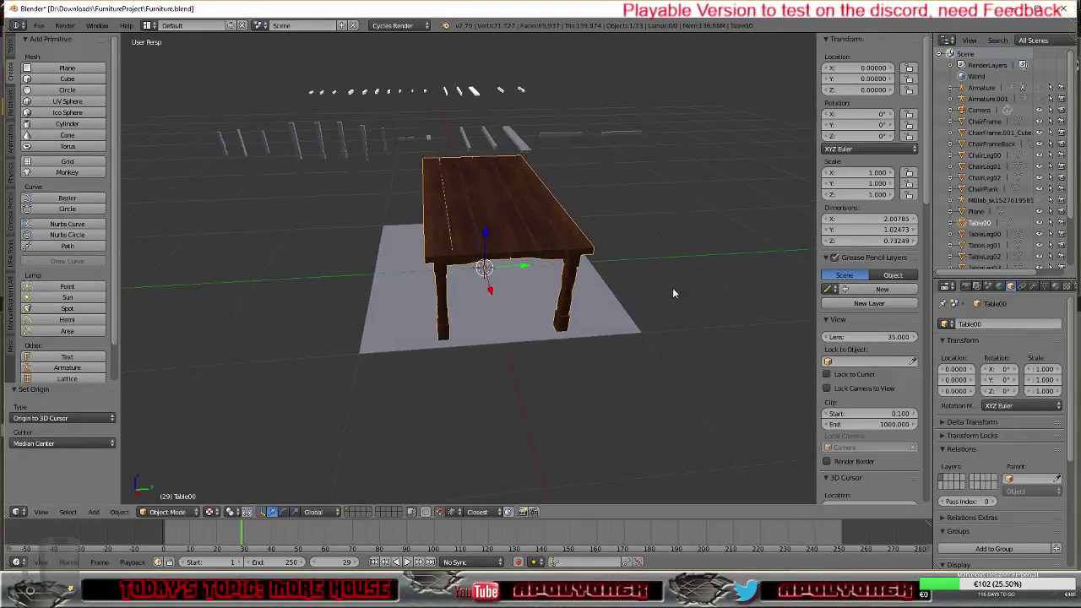
{"action": "key", "text": "Tab"}
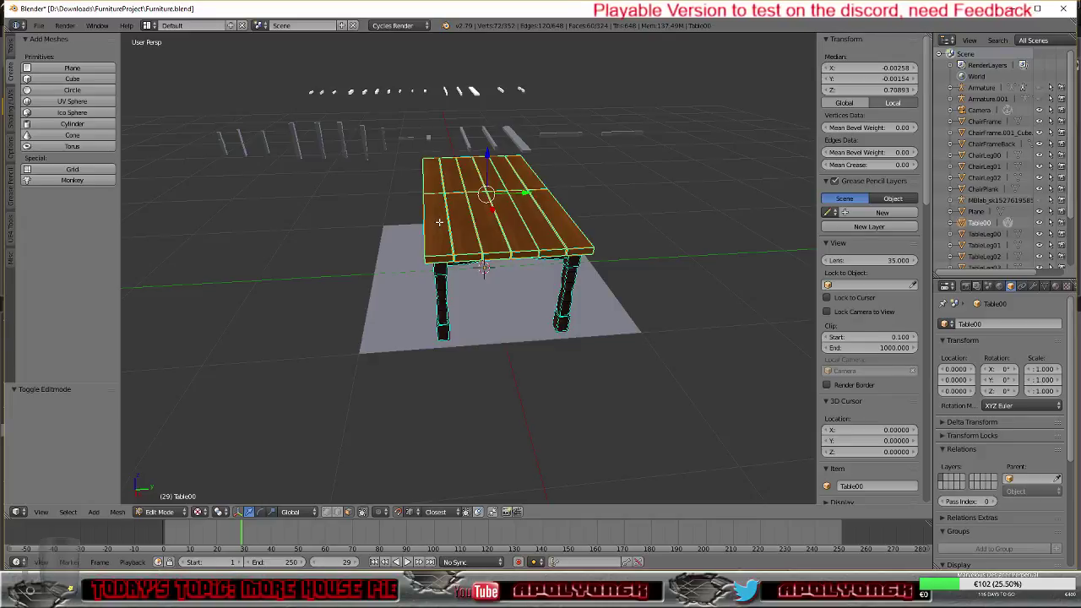
{"action": "middle_click_drag", "start_coordinate": [516, 223], "coordinate": [513, 207]}
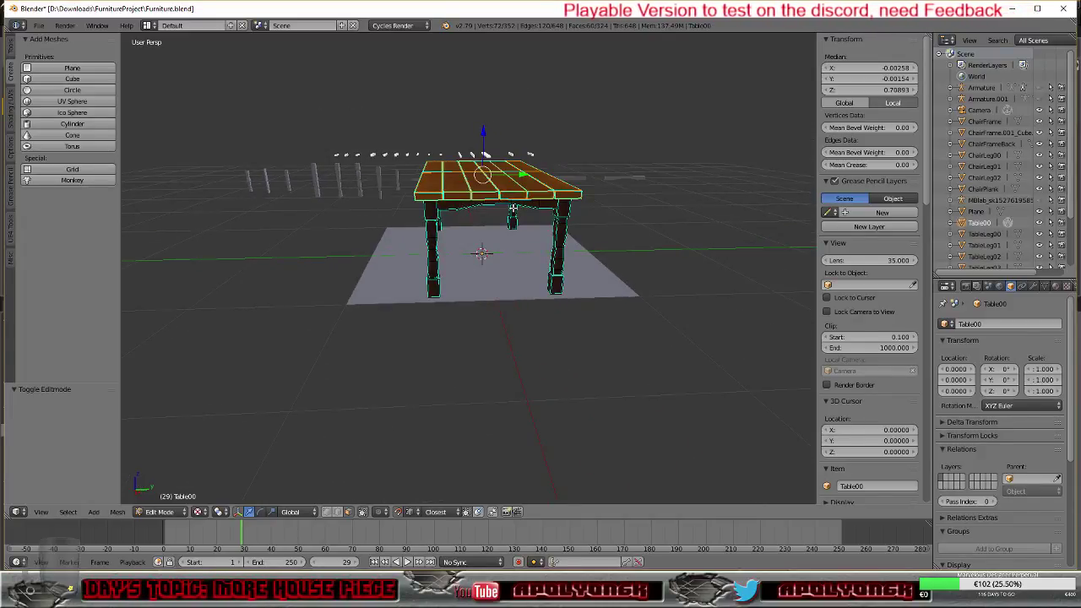
{"action": "key", "text": "shift+d"}
{"action": "right_click", "coordinate": [521, 203]}
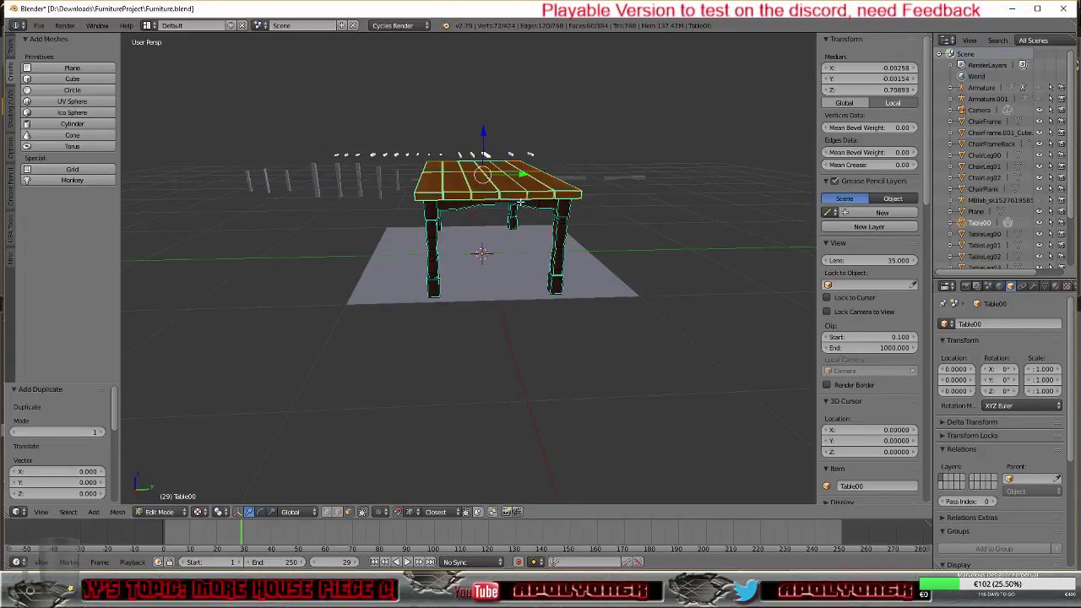
Step: Separate the duplicated tabletop planks into their own object, return to Object Mode and hide the original Table00
{"action": "key", "text": "p"}
{"action": "left_click", "coordinate": [619, 253]}
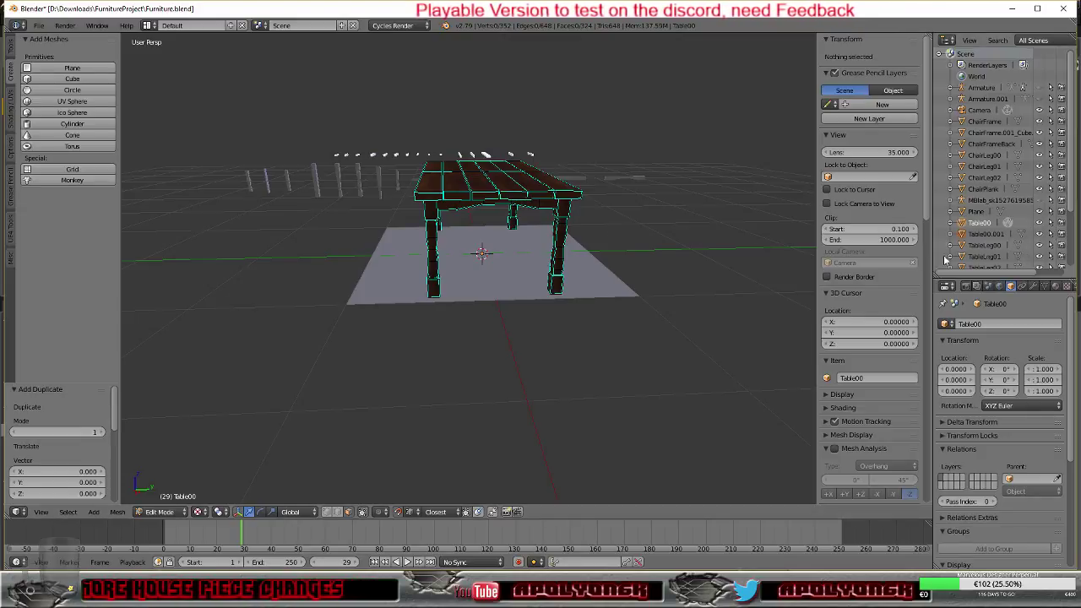
{"action": "key", "text": "Tab"}
{"action": "left_click", "coordinate": [1040, 233]}
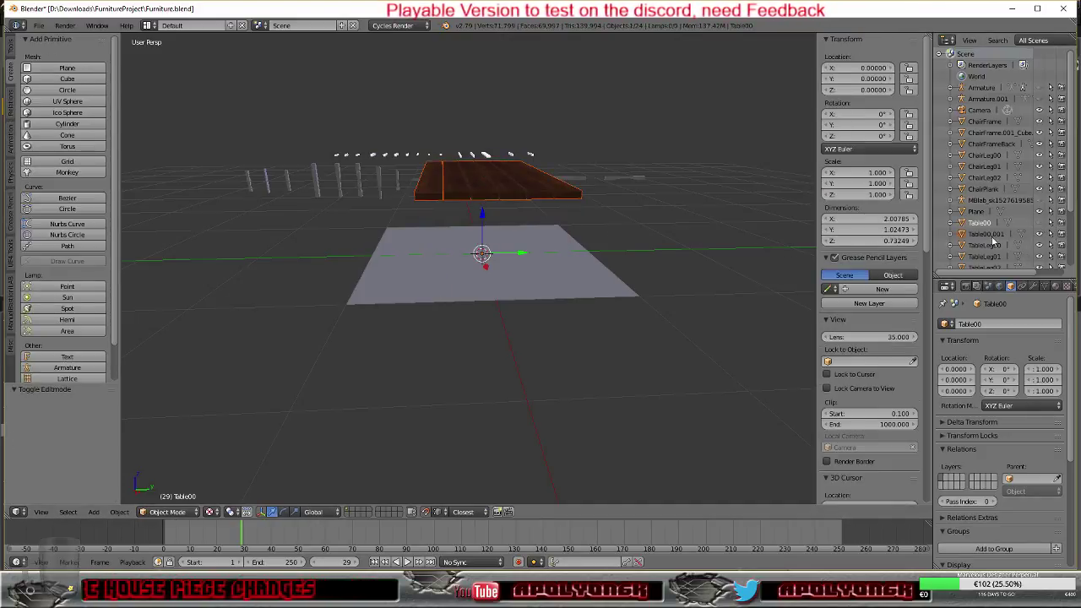
Step: Duplicate TableLengthFrame00 and place the copy under one long edge of the tabletop at about X 0.10, Y -0.49, Z 0.66
{"action": "scroll", "coordinate": [614, 267], "scroll_direction": "up", "scroll_amount": 4}
{"action": "mouse_move", "coordinate": [616, 279]}
{"action": "middle_mouse_down"}
{"action": "mouse_move", "coordinate": [619, 298]}
{"action": "mouse_move", "coordinate": [609, 286]}
{"action": "middle_mouse_up"}
{"action": "right_click", "coordinate": [523, 225]}
{"action": "middle_click_drag", "start_coordinate": [486, 231], "coordinate": [414, 188]}
{"action": "right_click", "coordinate": [326, 103]}
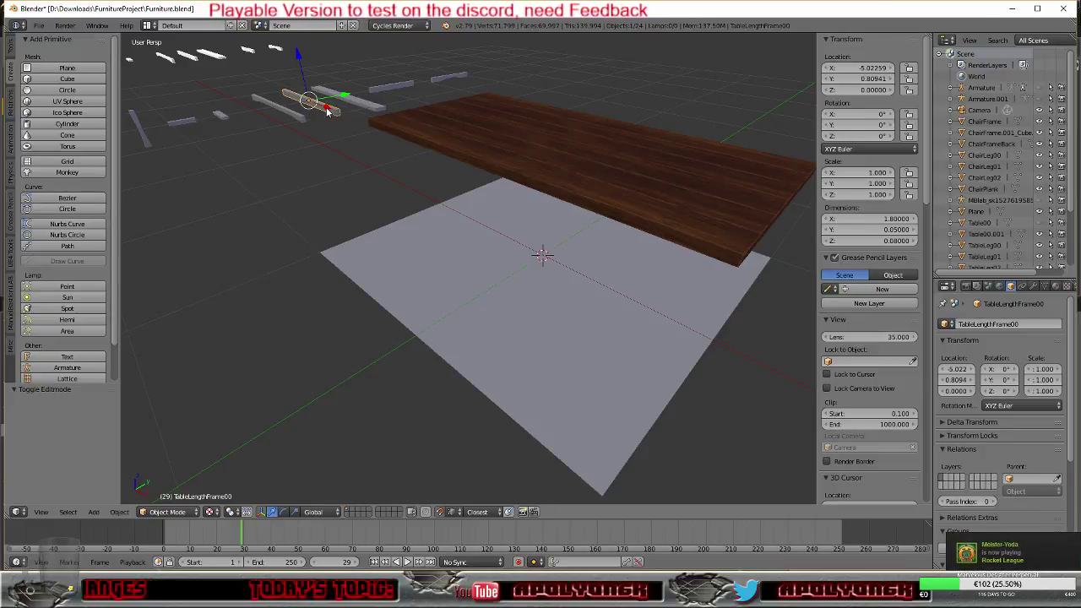
{"action": "key", "text": "shift+d"}
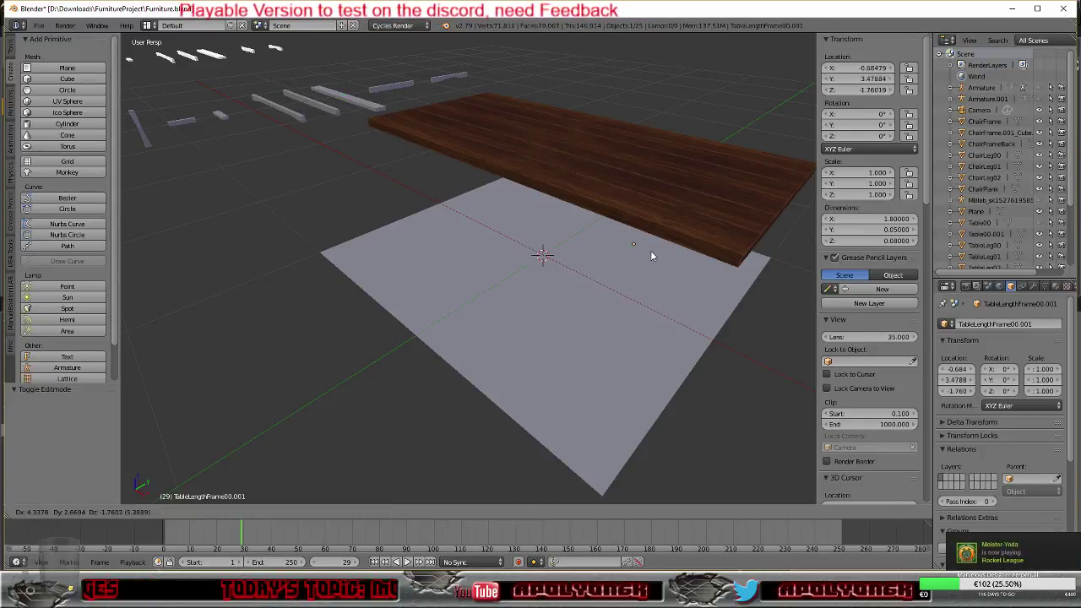
{"action": "left_click", "coordinate": [743, 269]}
{"action": "middle_click_drag", "start_coordinate": [691, 290], "coordinate": [622, 271]}
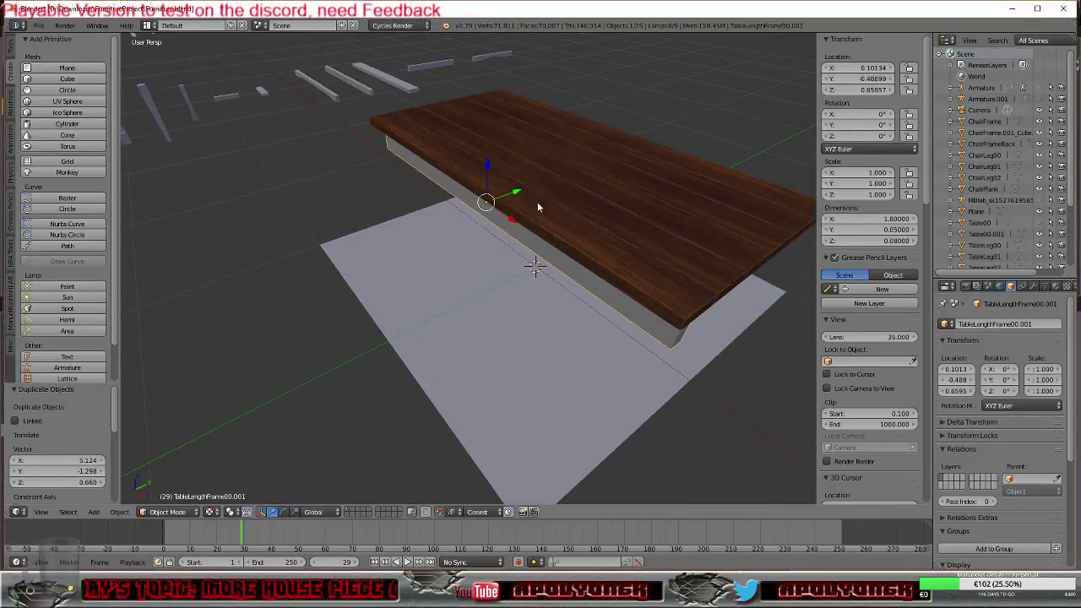
Step: Duplicate the placed length frame under the tabletop's opposite long edge at about X -0.11, Y 0.49, Z 0.66
{"action": "key", "text": "shift+d"}
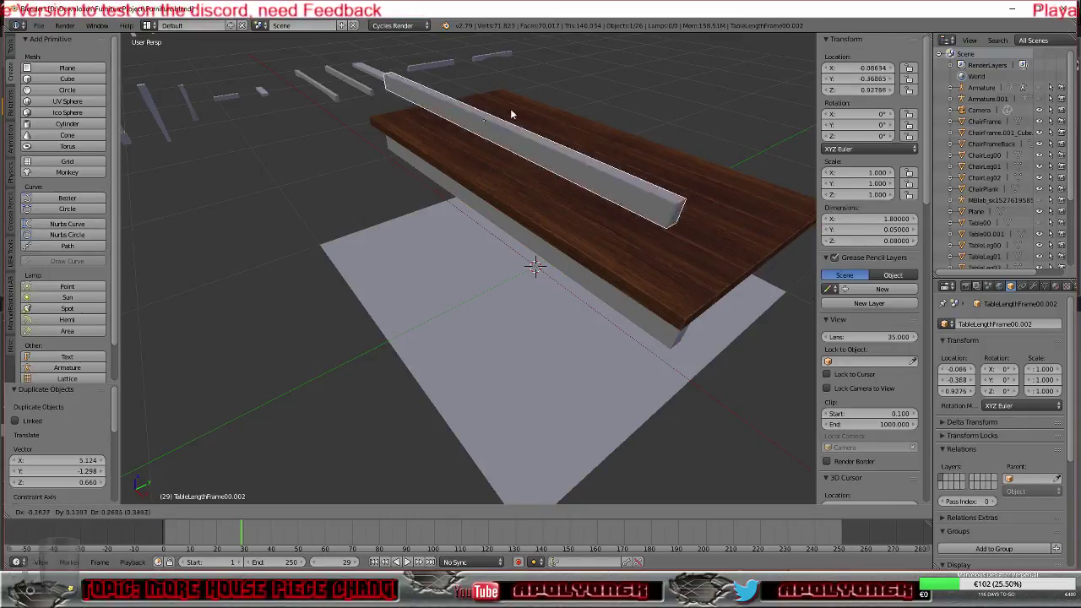
{"action": "left_click", "coordinate": [510, 97]}
{"action": "scroll", "coordinate": [581, 179], "scroll_direction": "down", "scroll_amount": 5}
{"action": "scroll", "coordinate": [569, 180], "scroll_direction": "up", "scroll_amount": 3}
{"action": "middle_click_drag", "start_coordinate": [567, 180], "coordinate": [437, 178]}
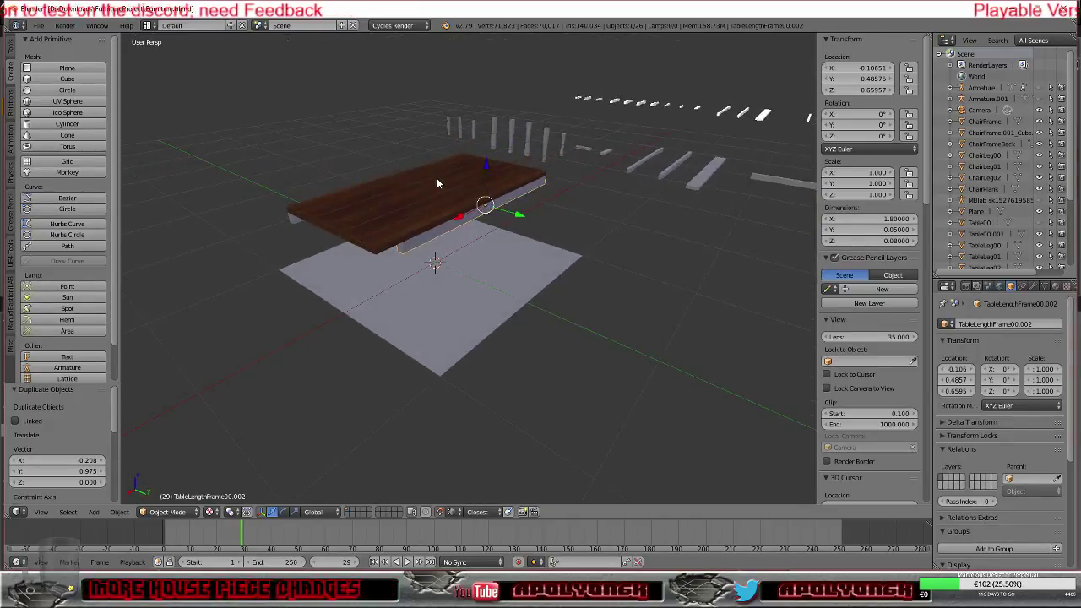
Step: Duplicate TableSideFrame00 and place the copy under one short end of the tabletop at about X -0.82, Y -0.01, Z 0.65
{"action": "middle_click_drag", "start_coordinate": [607, 159], "coordinate": [472, 159]}
{"action": "scroll", "coordinate": [571, 181], "scroll_direction": "down", "scroll_amount": 6}
{"action": "right_click", "coordinate": [503, 370]}
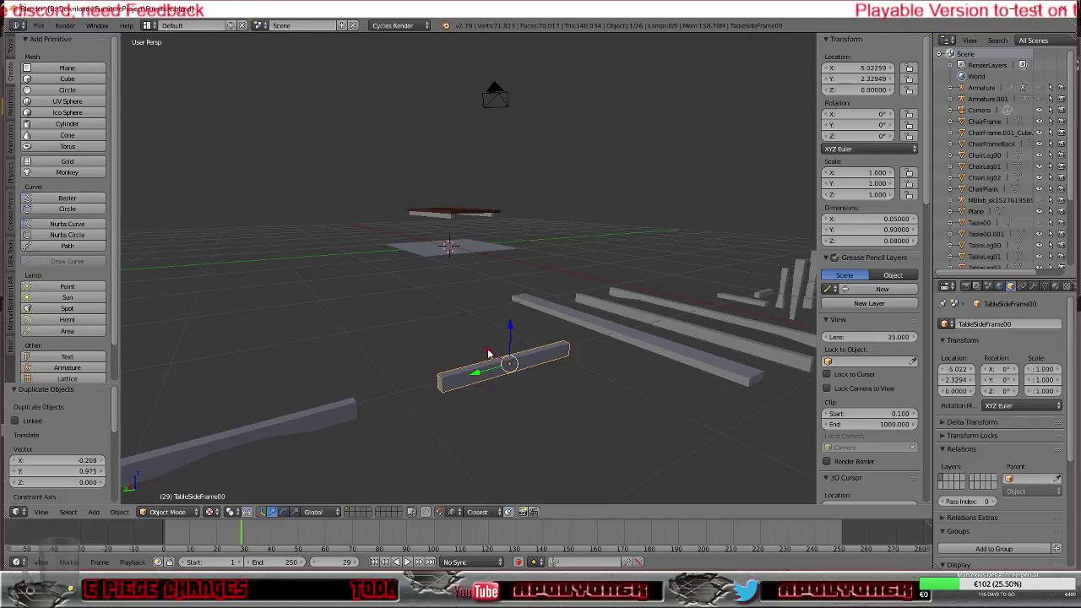
{"action": "key", "text": "shift+d"}
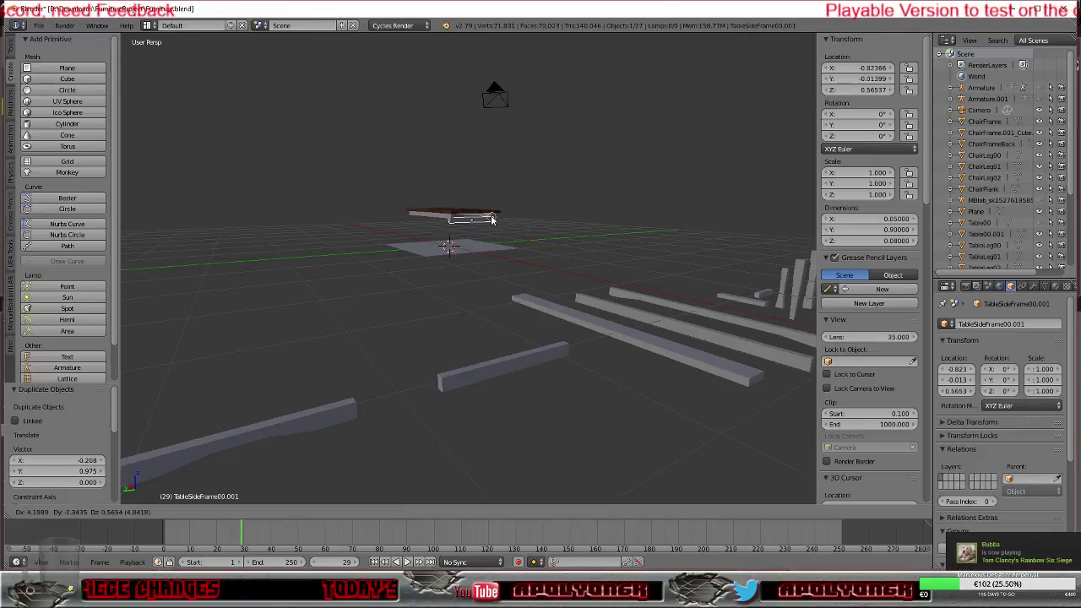
{"action": "left_click", "coordinate": [495, 218]}
{"action": "middle_click_drag", "start_coordinate": [513, 279], "coordinate": [521, 360]}
{"action": "scroll", "coordinate": [433, 258], "scroll_direction": "up", "scroll_amount": 4}
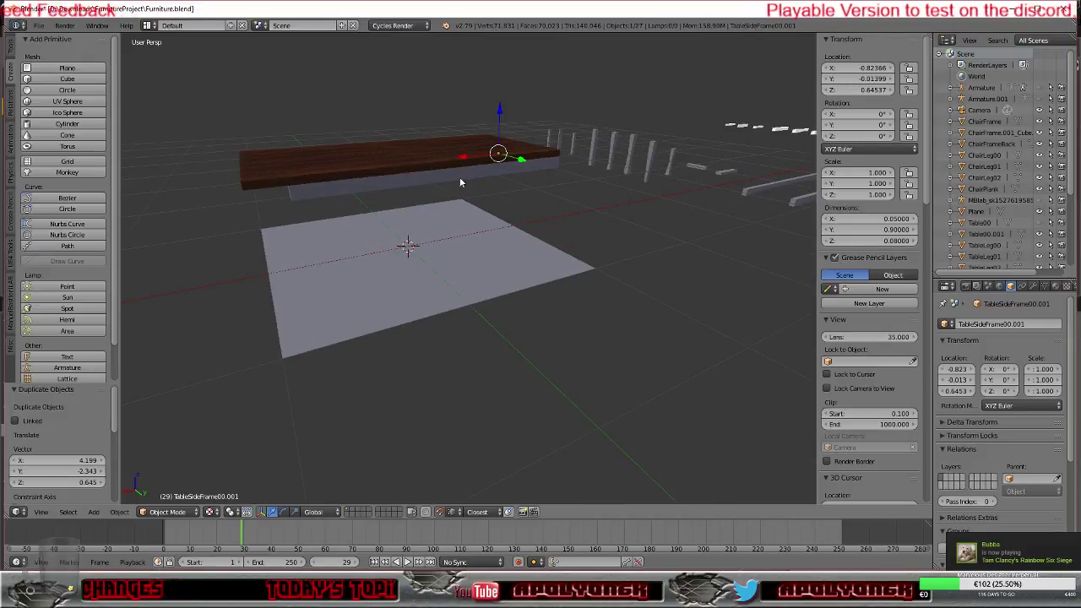
Step: Duplicate the placed side frame under the tabletop's other short end at about X 0.77, Y 0.01, Z 0.65
{"action": "key", "text": "shift+d"}
{"action": "left_click", "coordinate": [287, 196]}
{"action": "middle_click_drag", "start_coordinate": [252, 253], "coordinate": [355, 271]}
{"action": "scroll", "coordinate": [727, 201], "scroll_direction": "down", "scroll_amount": 5}
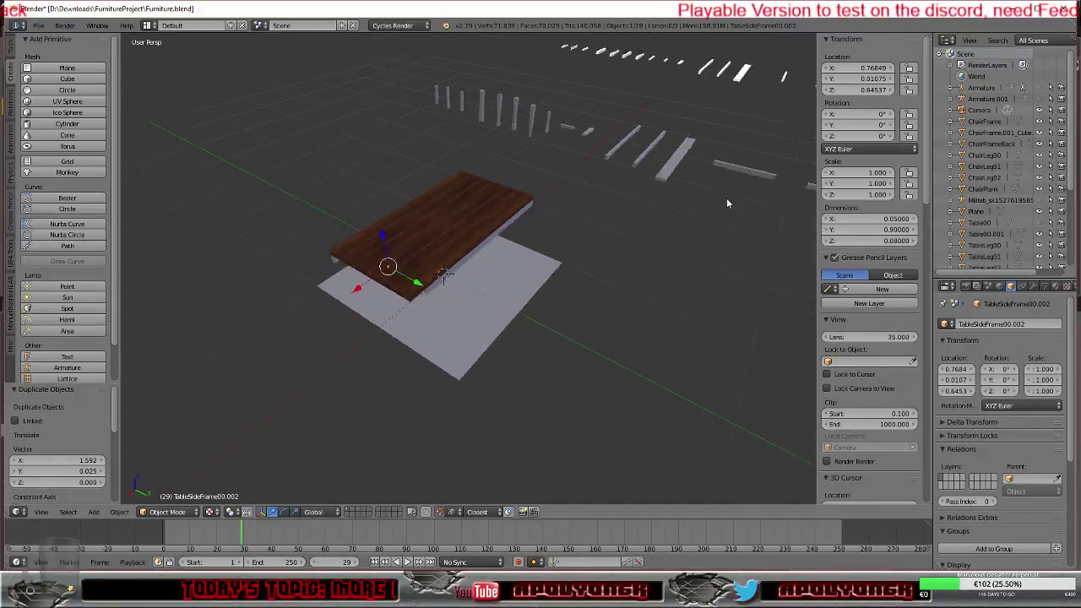
{"action": "middle_click_drag", "start_coordinate": [717, 211], "coordinate": [717, 227]}
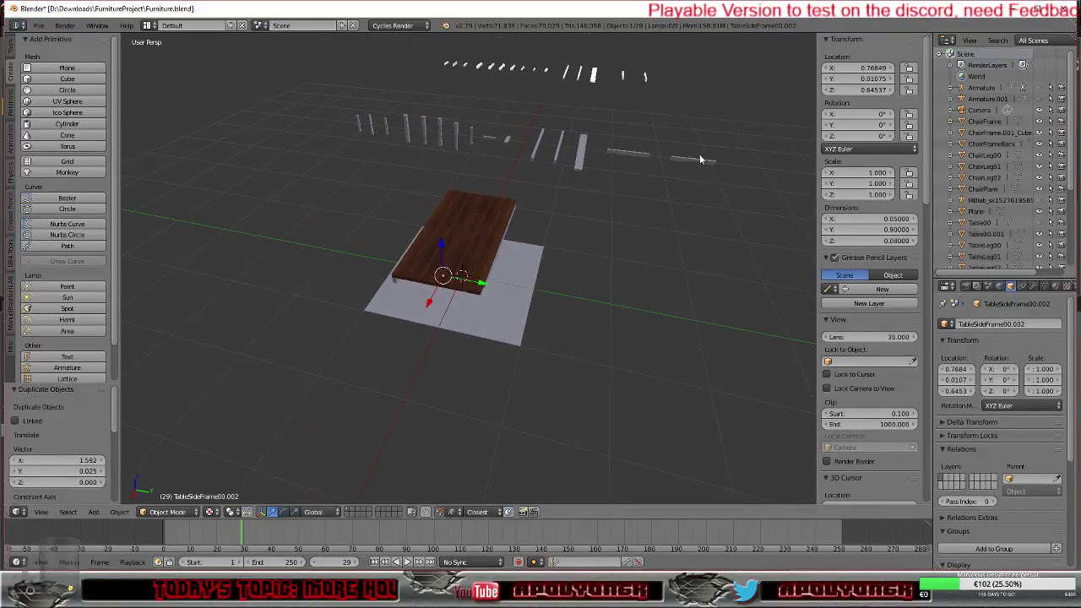
{"action": "middle_click_drag", "start_coordinate": [598, 258], "coordinate": [487, 220]}
{"action": "scroll", "coordinate": [399, 212], "scroll_direction": "up", "scroll_amount": 4}
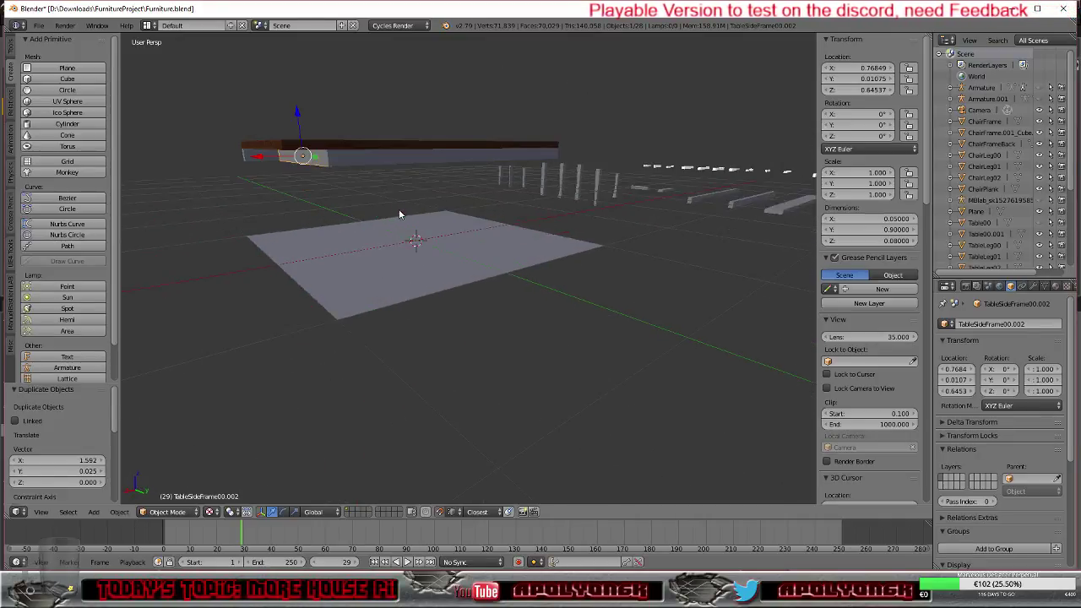
{"action": "scroll", "coordinate": [399, 211], "scroll_direction": "down", "scroll_amount": 3}
{"action": "middle_click_drag", "start_coordinate": [399, 212], "coordinate": [528, 258]}
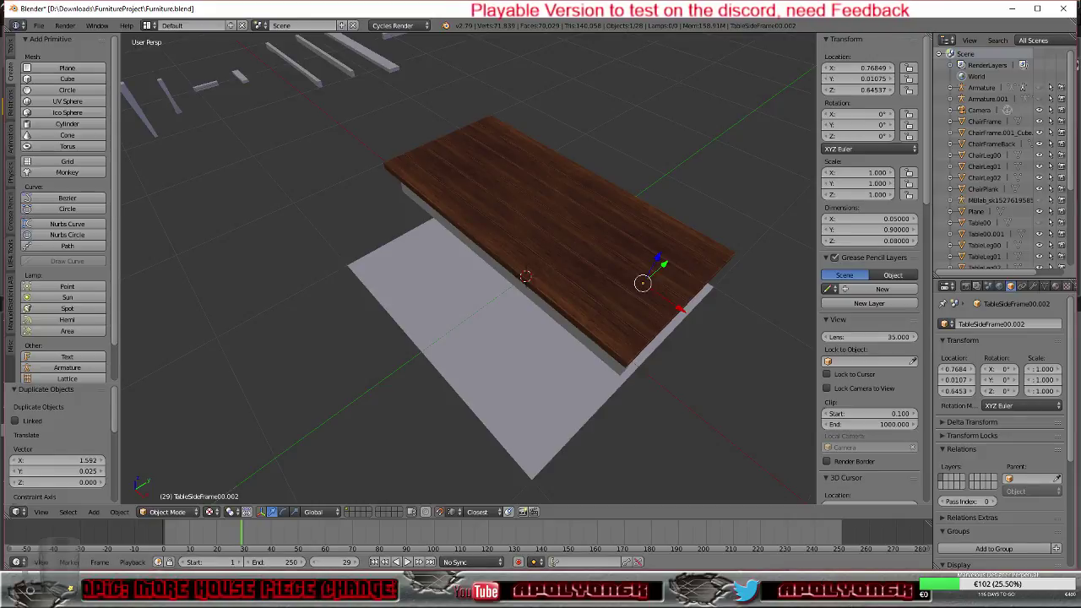
Step: Switch to the Unreal Editor and select the Brewery_ building in the x03y04_Brewery level
{"action": "key", "text": "alt+Tab"}
{"action": "scroll", "coordinate": [535, 228], "scroll_direction": "down", "scroll_amount": 8}
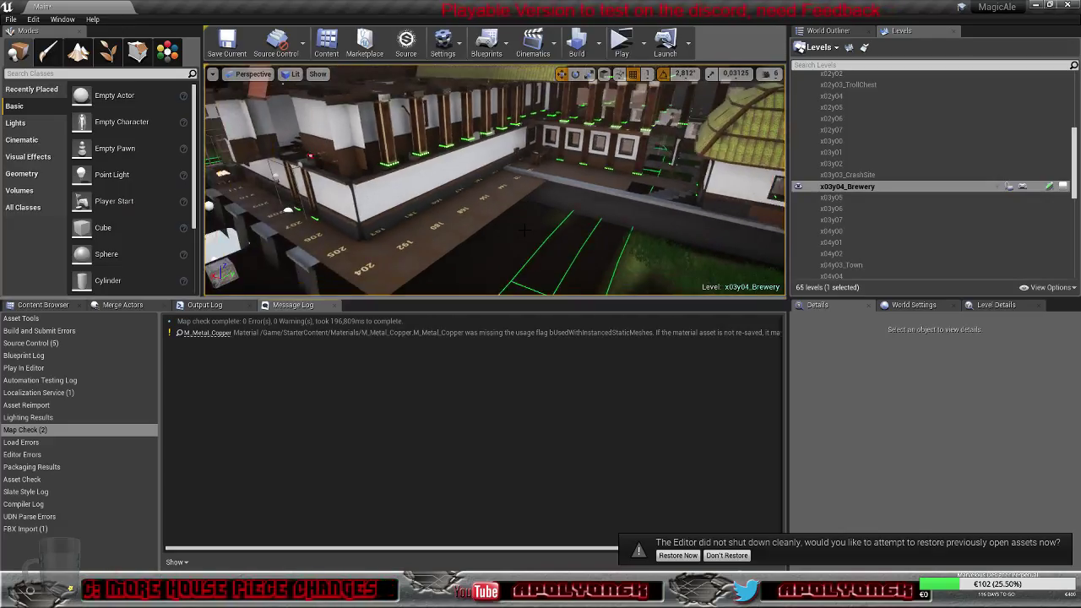
{"action": "right_click_drag", "start_coordinate": [476, 164], "coordinate": [494, 116]}
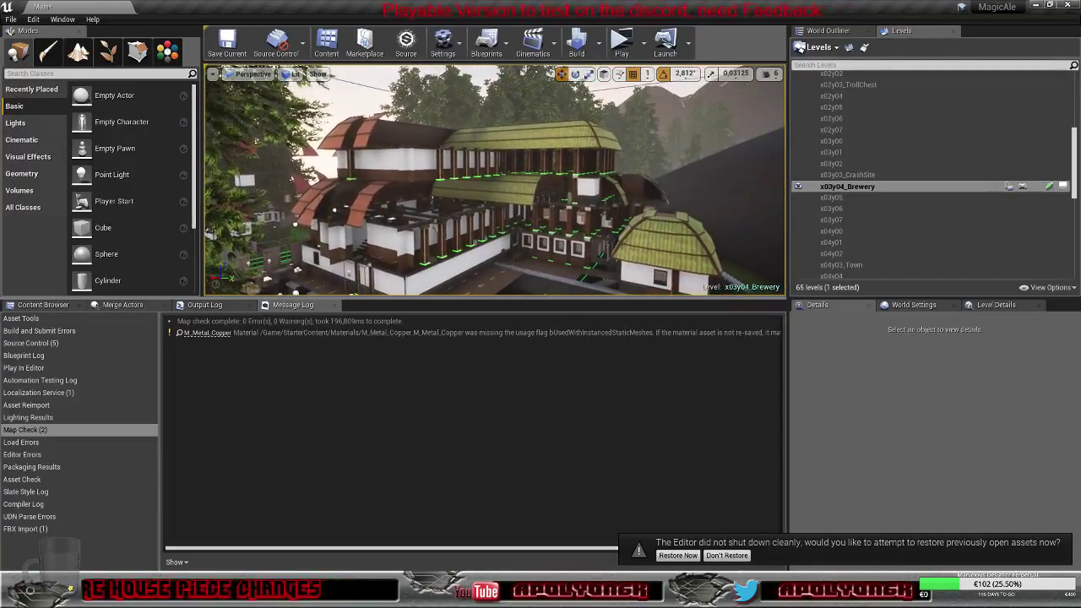
{"action": "left_click", "coordinate": [443, 222]}
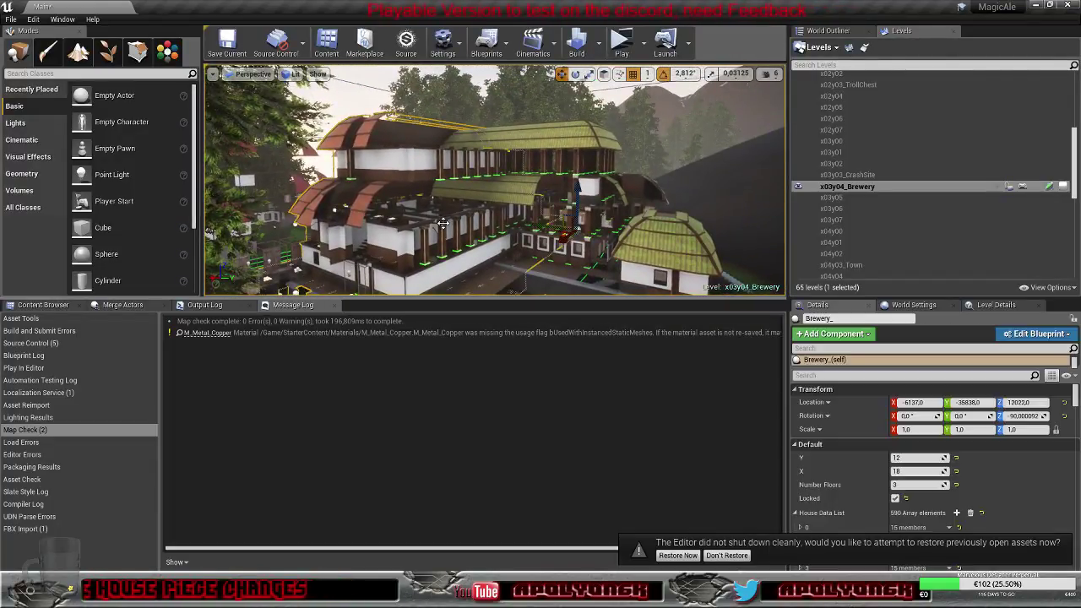
{"action": "left_click", "coordinate": [1037, 334]}
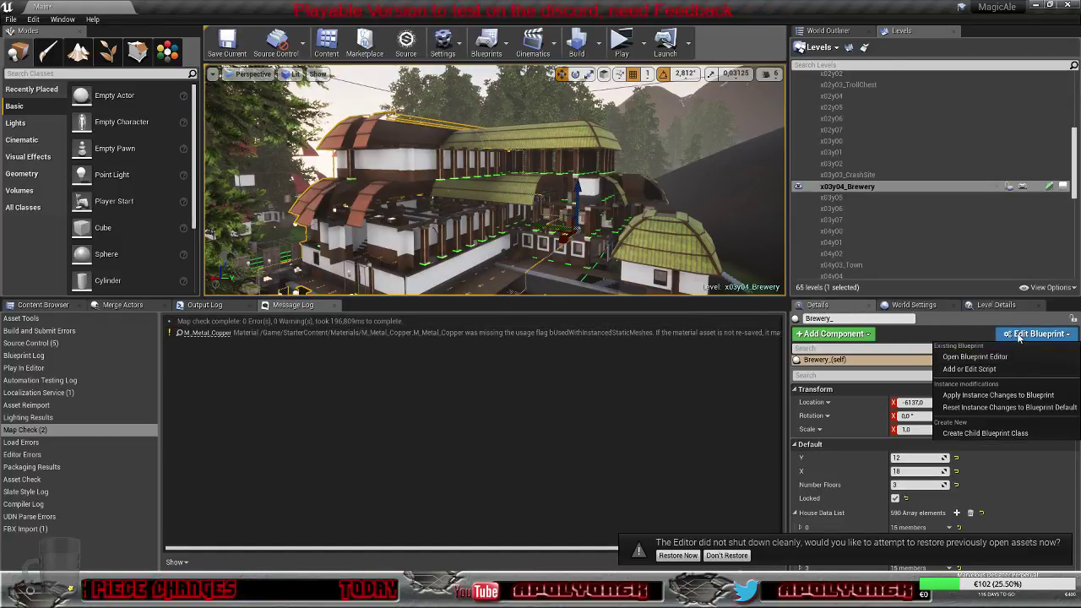
{"action": "left_click", "coordinate": [1020, 337]}
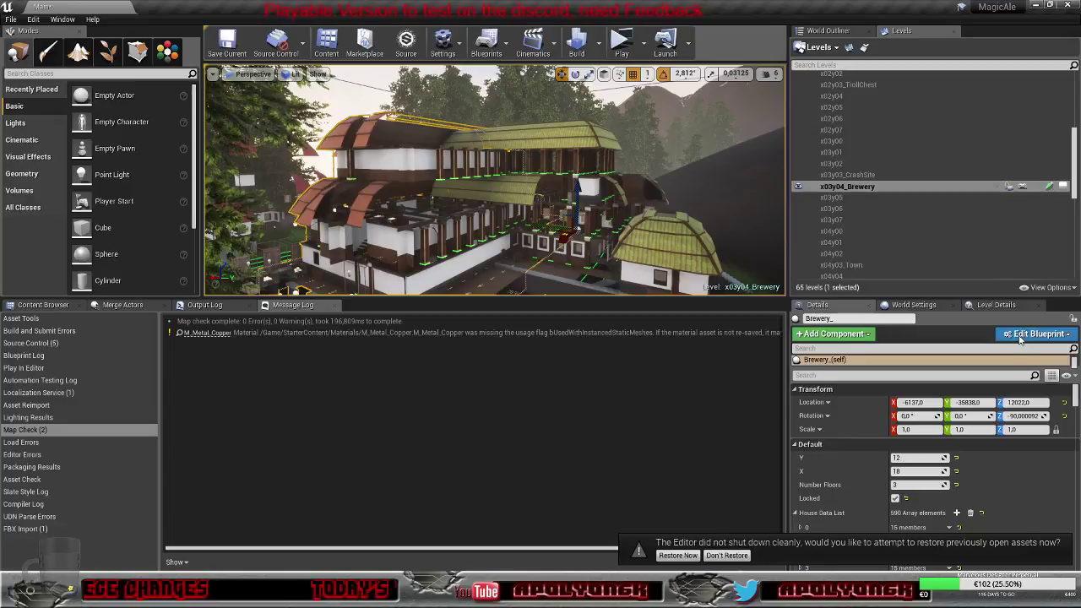
Step: Restore the previously open assets and view the table00 mesh up close in its preview
{"action": "left_click", "coordinate": [680, 556]}
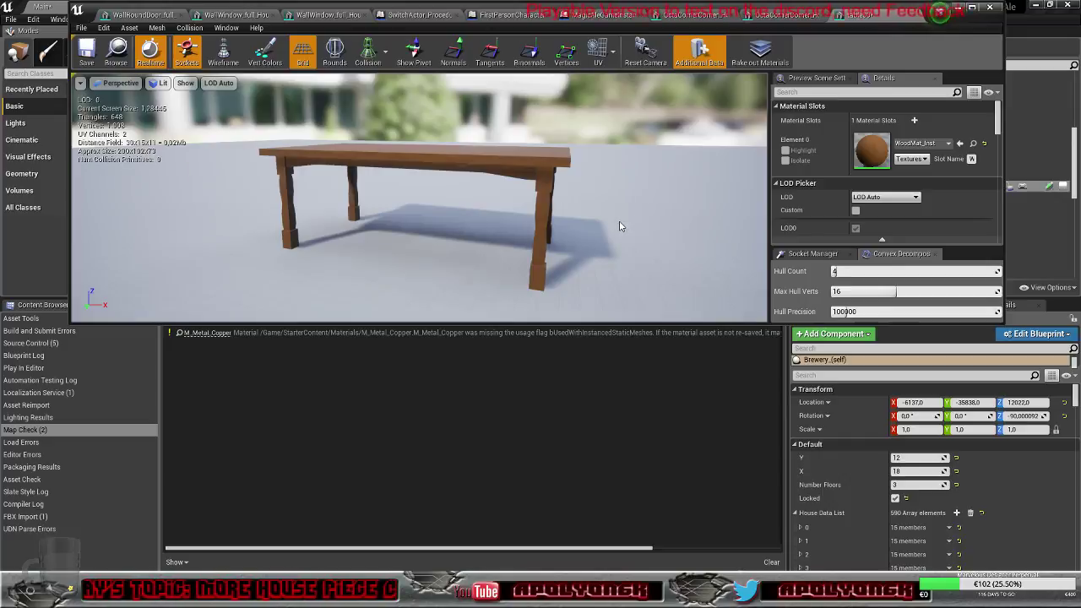
{"action": "scroll", "coordinate": [621, 223], "scroll_direction": "up", "scroll_amount": 5}
{"action": "scroll", "coordinate": [620, 223], "scroll_direction": "down", "scroll_amount": 3}
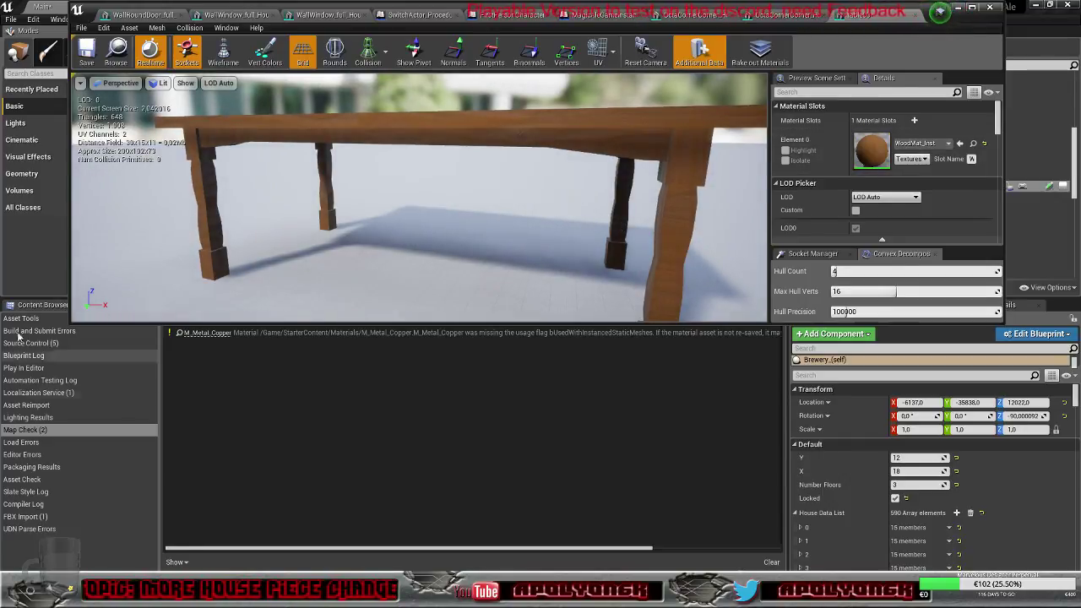
Step: Show the Models/Furniture_ folder in the Content Browser and shrink the browser so its import controls are uncovered
{"action": "left_click", "coordinate": [42, 305]}
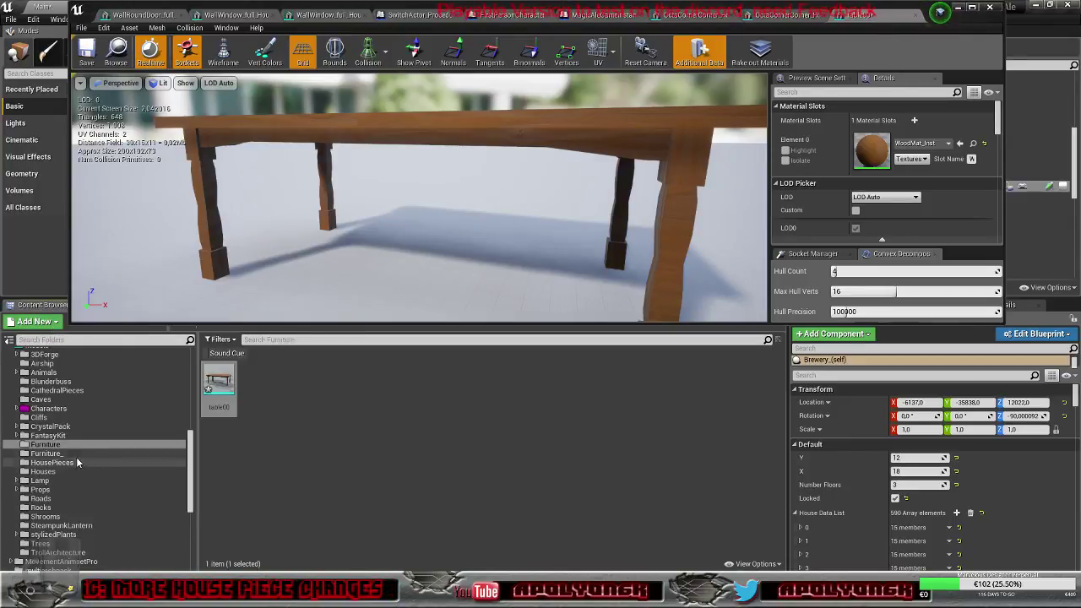
{"action": "left_click", "coordinate": [50, 453]}
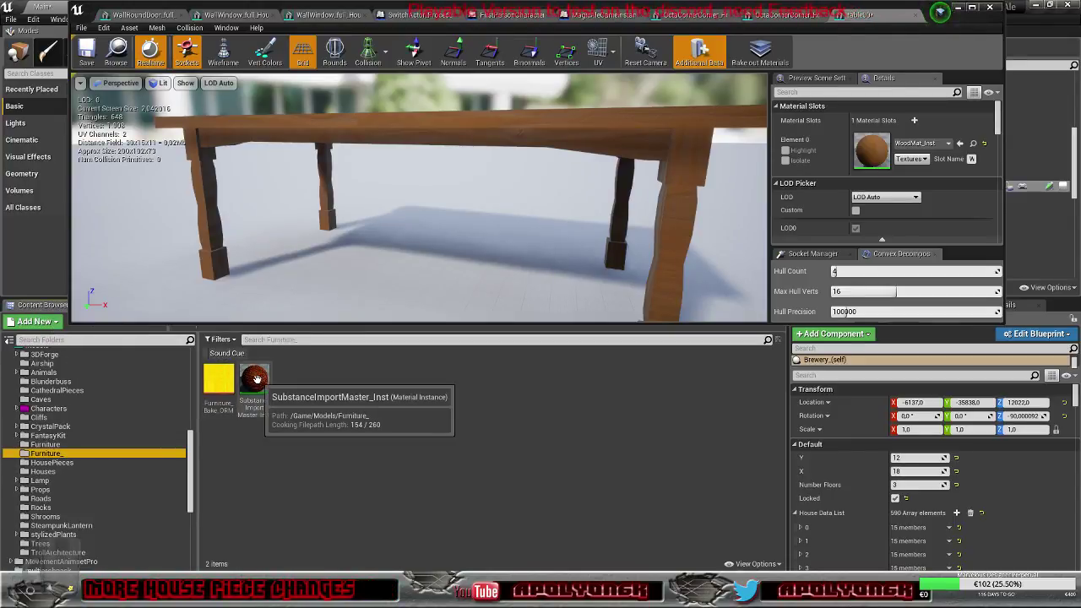
{"action": "left_click", "coordinate": [298, 434]}
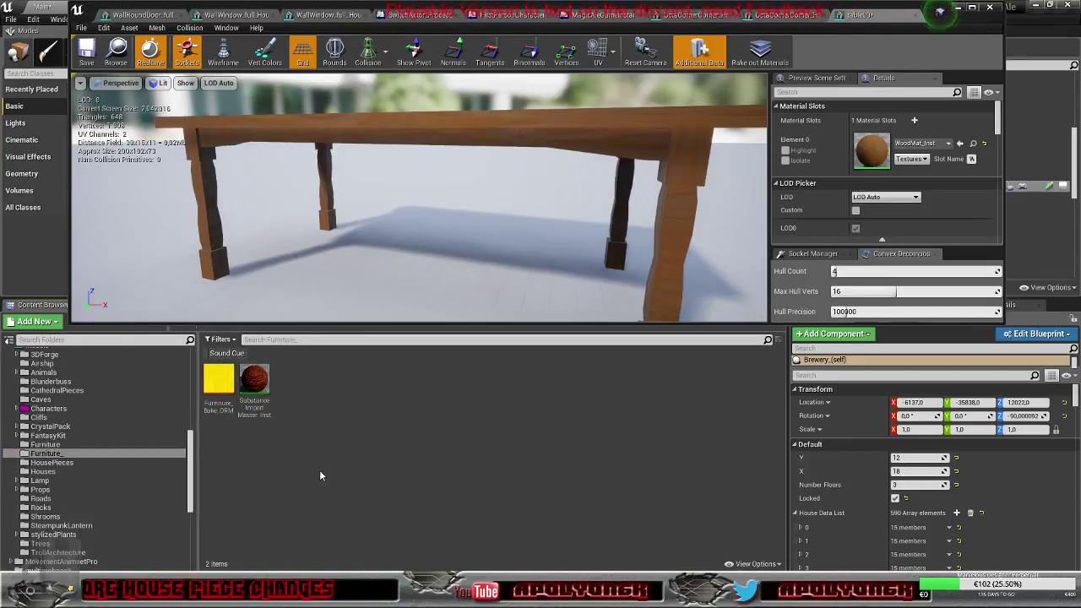
{"action": "right_click", "coordinate": [334, 420]}
{"action": "mouse_move", "coordinate": [363, 396]}
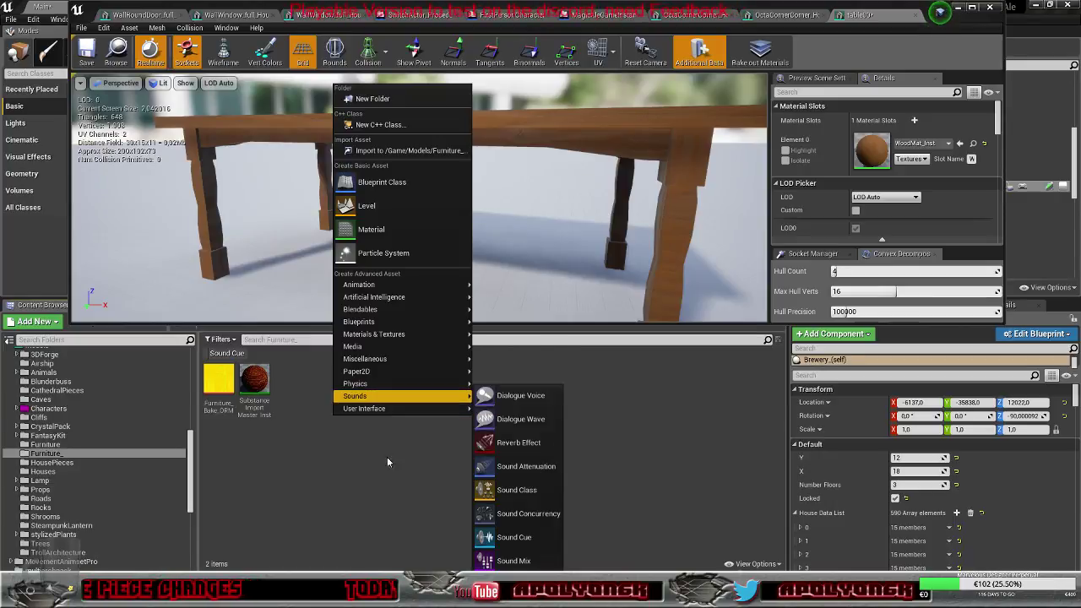
{"action": "left_click", "coordinate": [388, 462]}
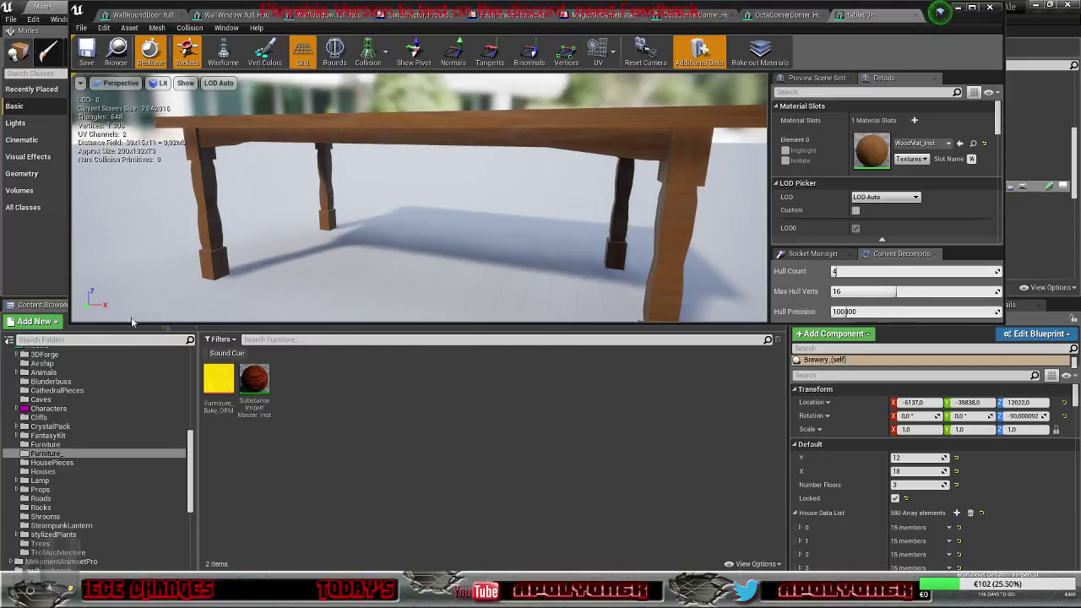
{"action": "left_click_drag", "start_coordinate": [63, 295], "coordinate": [66, 340]}
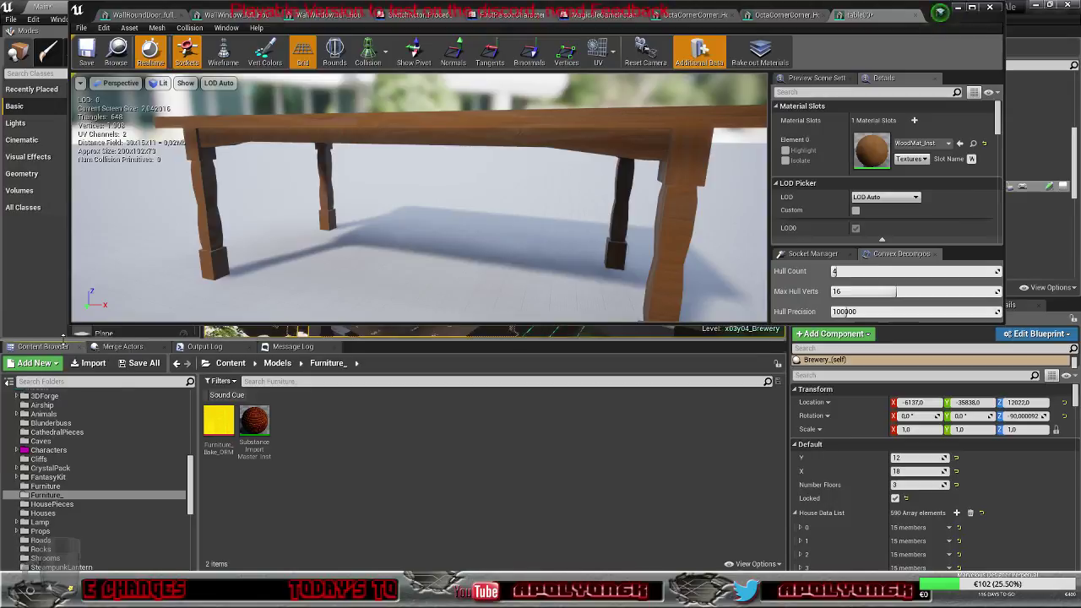
Step: Import Furniture_Bake_Normal.png and Furniture_Bake_BaseColor.png from Downloads/FurnitureTextures into the Furniture_ folder
{"action": "left_click", "coordinate": [90, 364]}
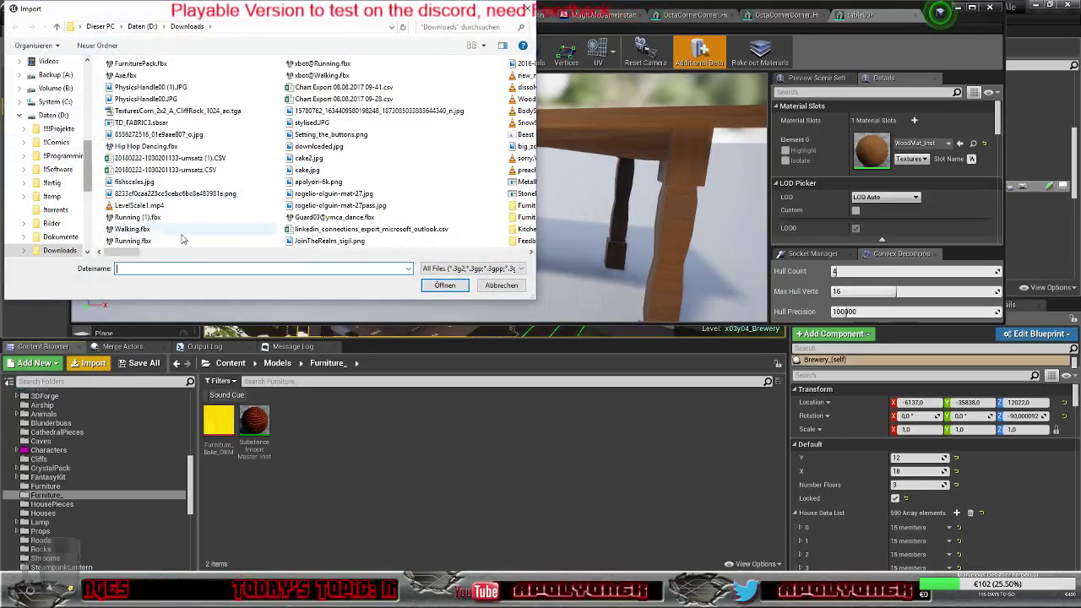
{"action": "left_click_drag", "start_coordinate": [125, 251], "coordinate": [207, 252]}
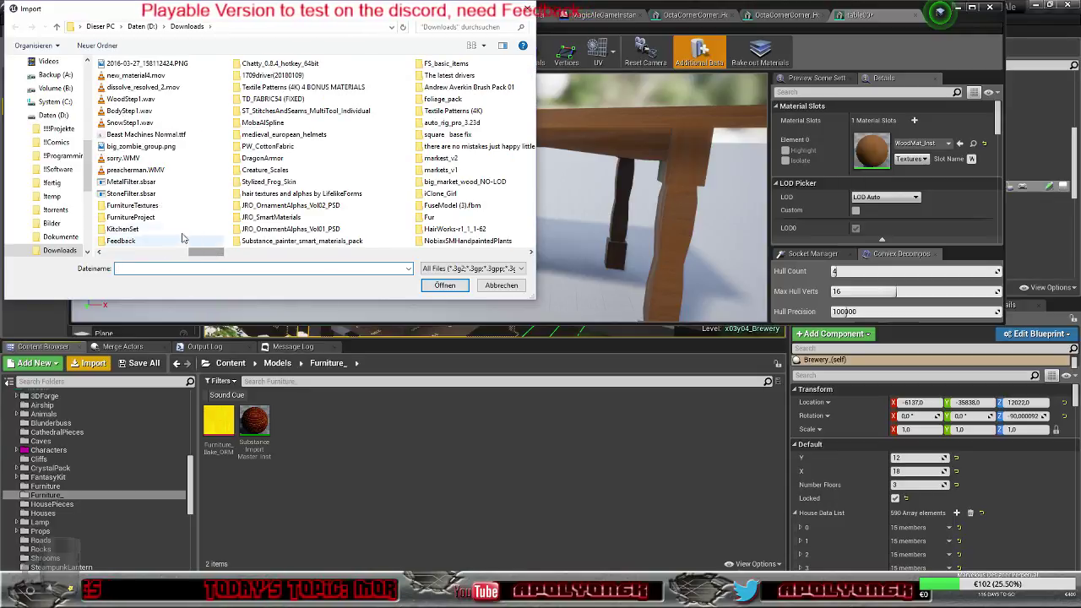
{"action": "double_click", "coordinate": [135, 206]}
{"action": "left_click", "coordinate": [192, 89]}
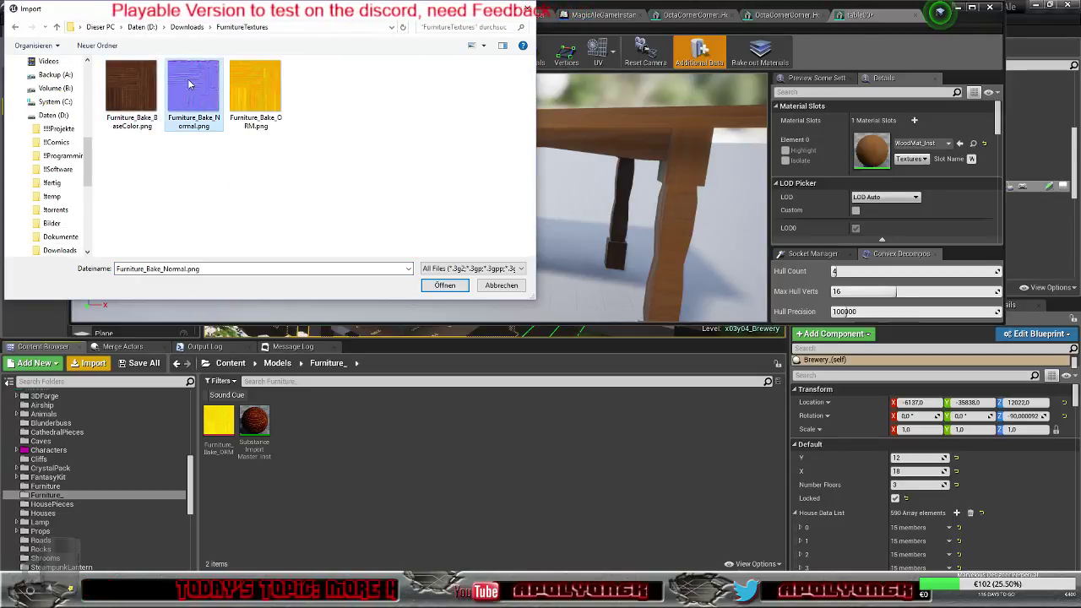
{"action": "left_click", "coordinate": [131, 89], "text": "ctrl"}
{"action": "left_click", "coordinate": [430, 286]}
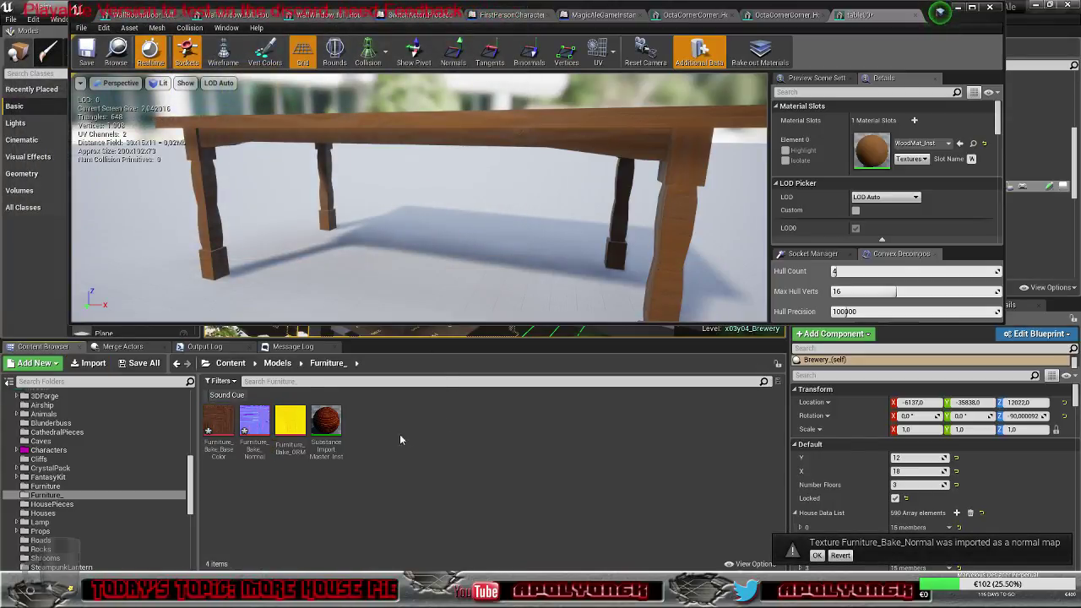
Step: Open the SubstanceImportMaster_Inst material instance and save it along with the Furniture_Bake_BaseColor and Furniture_Bake_Normal textures
{"action": "double_click", "coordinate": [331, 424]}
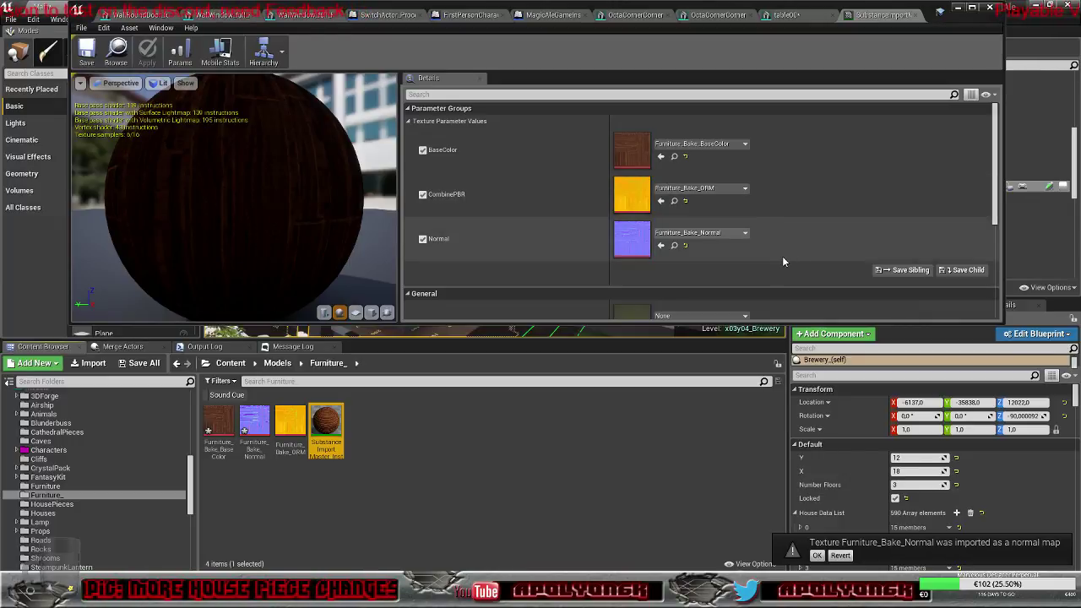
{"action": "left_click", "coordinate": [87, 55]}
{"action": "left_click", "coordinate": [252, 420]}
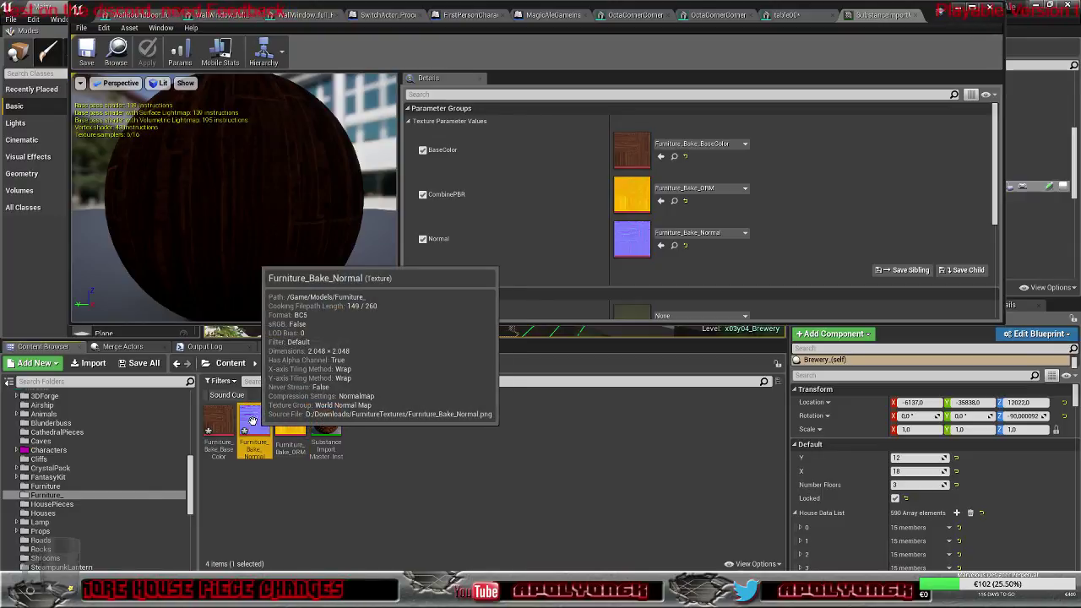
{"action": "left_click", "coordinate": [217, 420], "text": "ctrl"}
{"action": "right_click", "coordinate": [217, 420]}
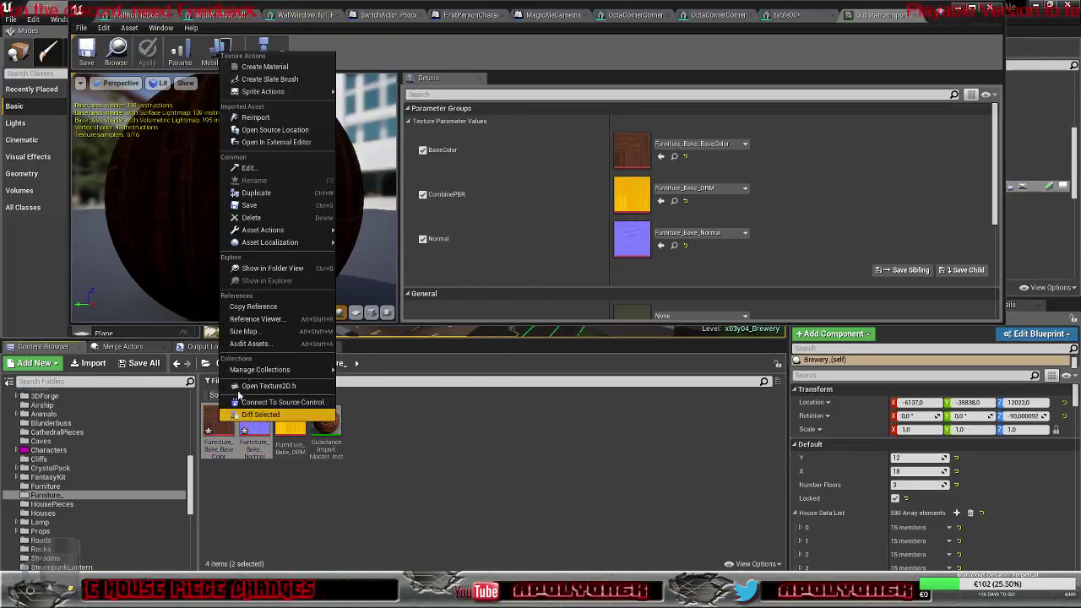
{"action": "left_click", "coordinate": [253, 210]}
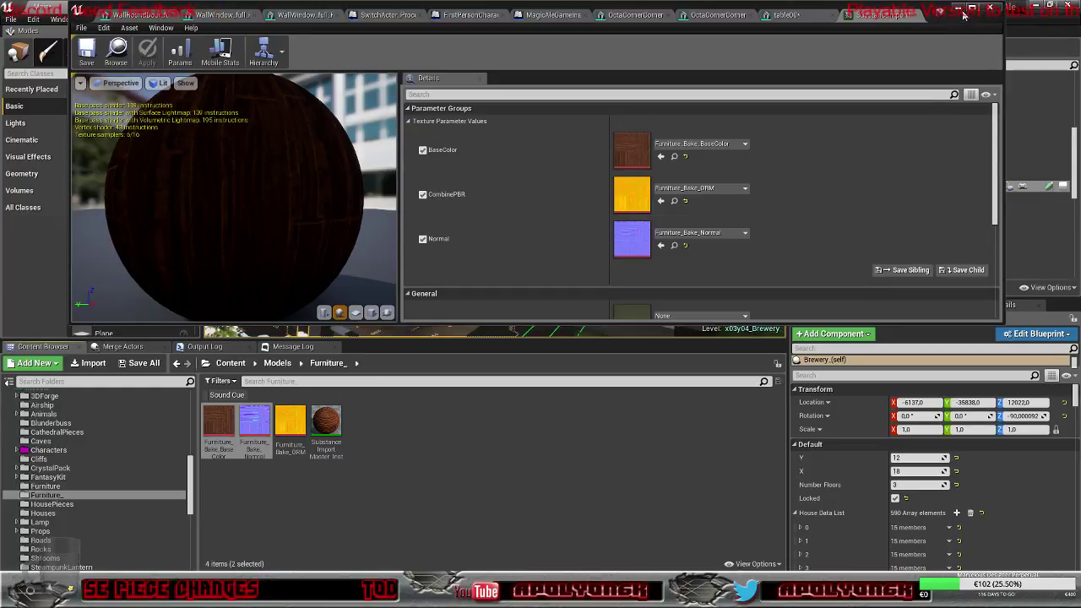
Step: Open the selected Brewery_ actor's ProcHouse blueprint for editing and show its 3D viewport
{"action": "key", "text": "alt+Tab"}
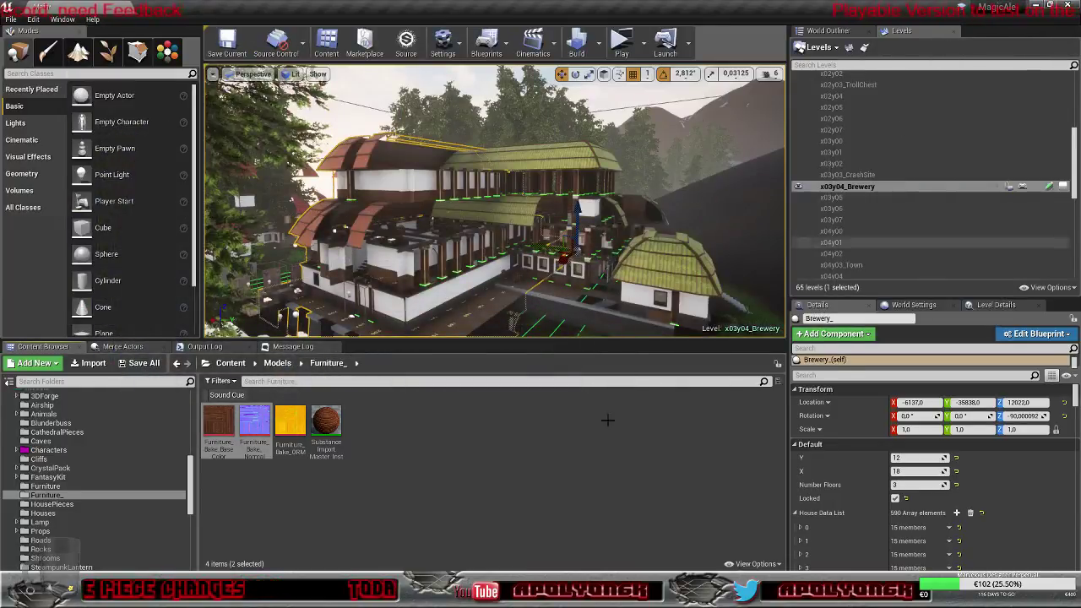
{"action": "left_click", "coordinate": [1023, 334]}
{"action": "left_click", "coordinate": [972, 357]}
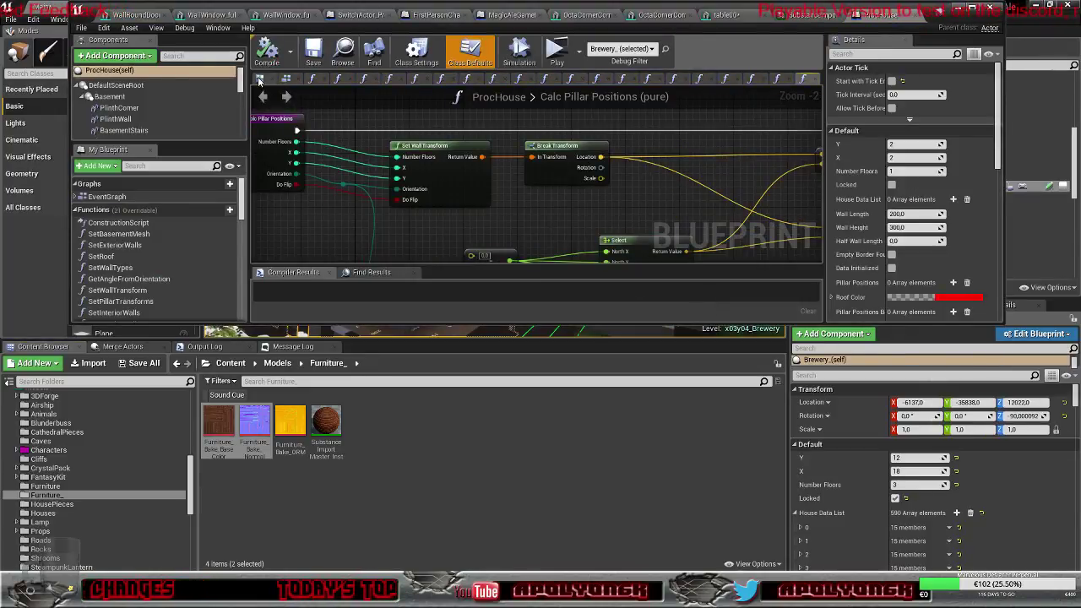
{"action": "left_click", "coordinate": [261, 78]}
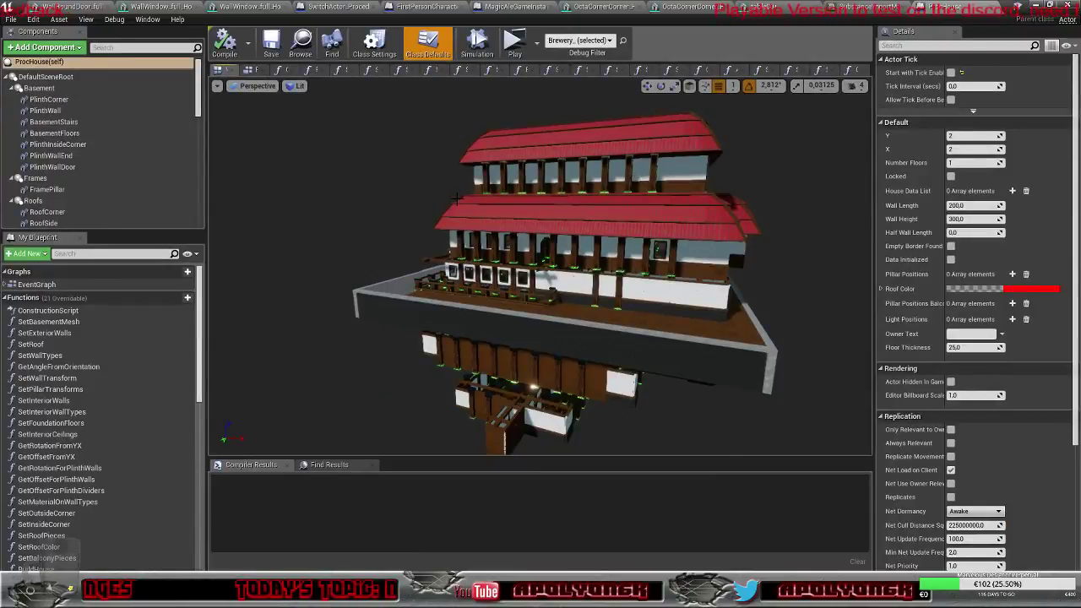
Step: Reset the Instances arrays of the PlinthCorner and PlinthWall components to default
{"action": "left_click", "coordinate": [48, 102]}
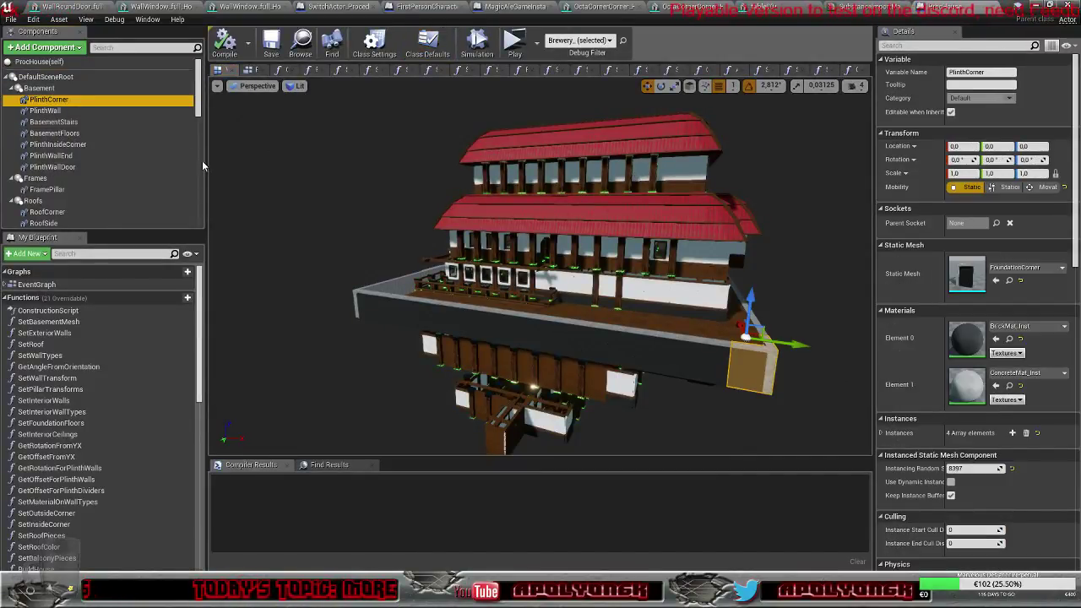
{"action": "left_click", "coordinate": [1040, 436]}
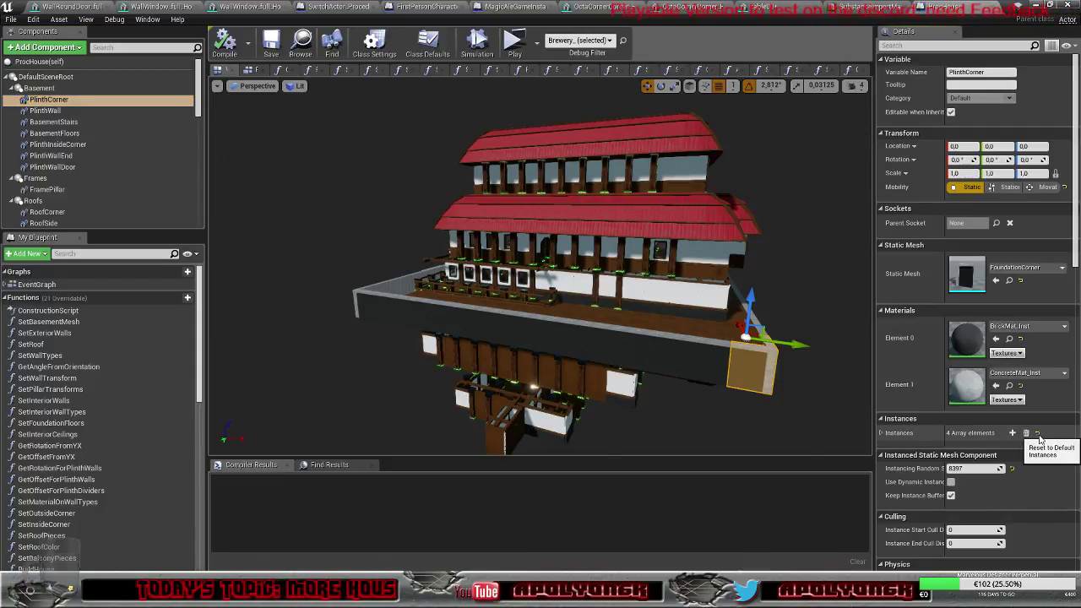
{"action": "left_click", "coordinate": [1039, 436]}
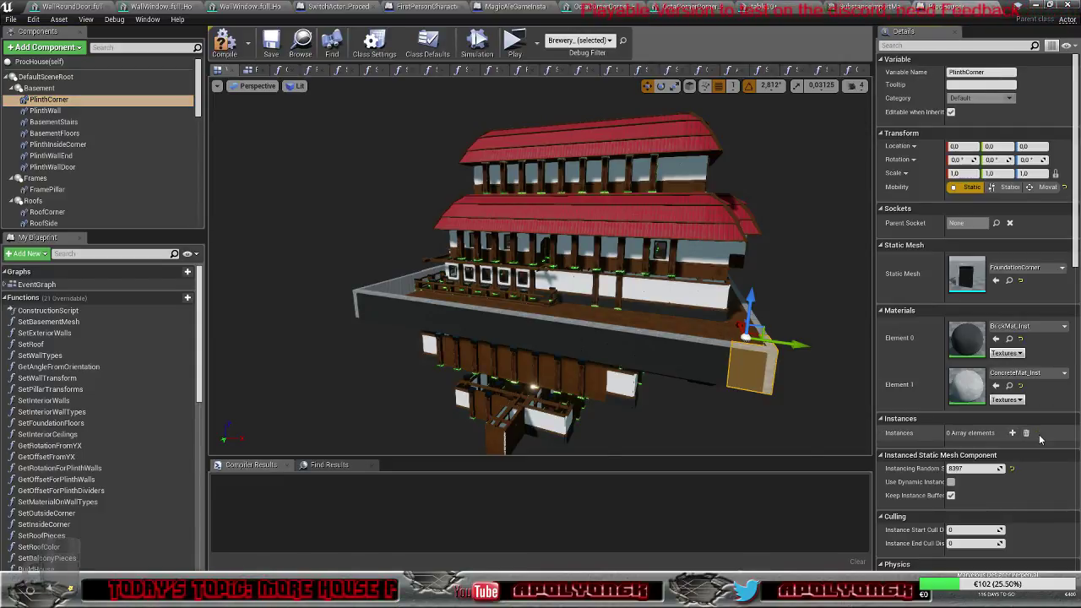
{"action": "left_click", "coordinate": [44, 110]}
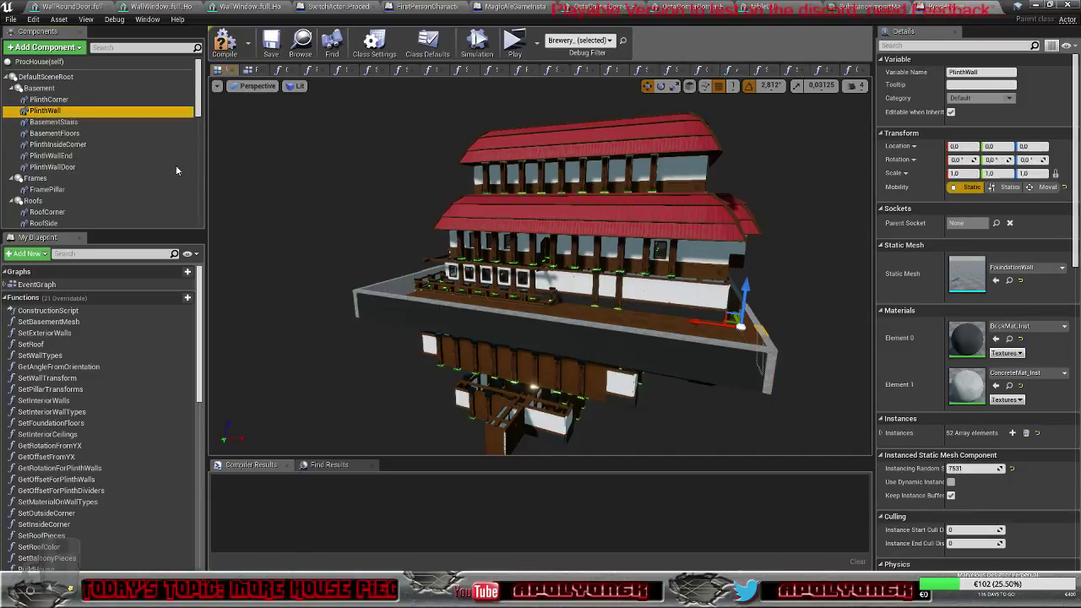
{"action": "left_click", "coordinate": [1038, 436]}
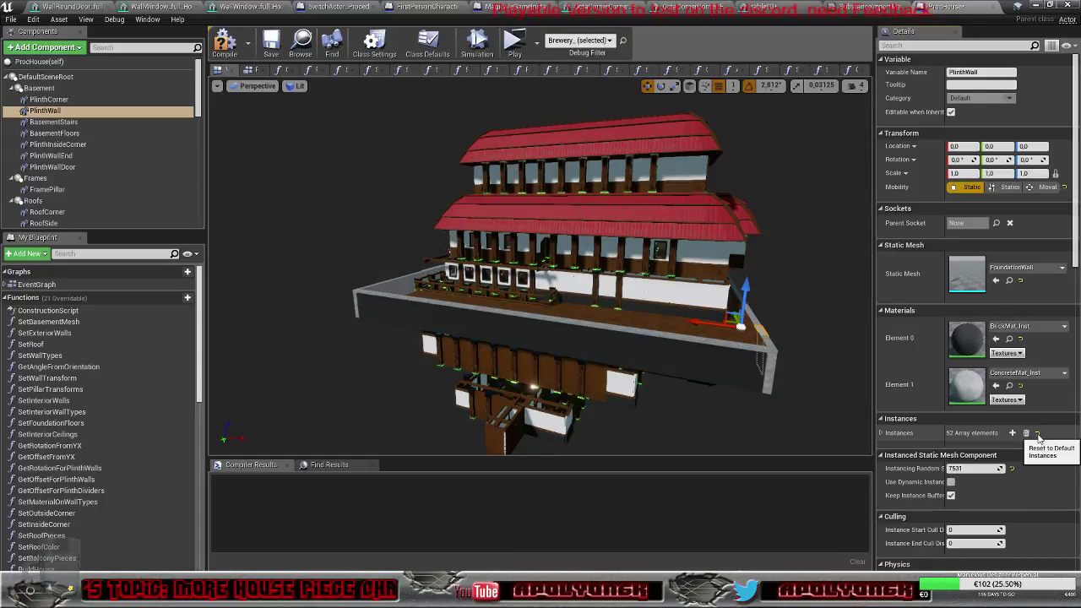
{"action": "left_click", "coordinate": [1038, 436]}
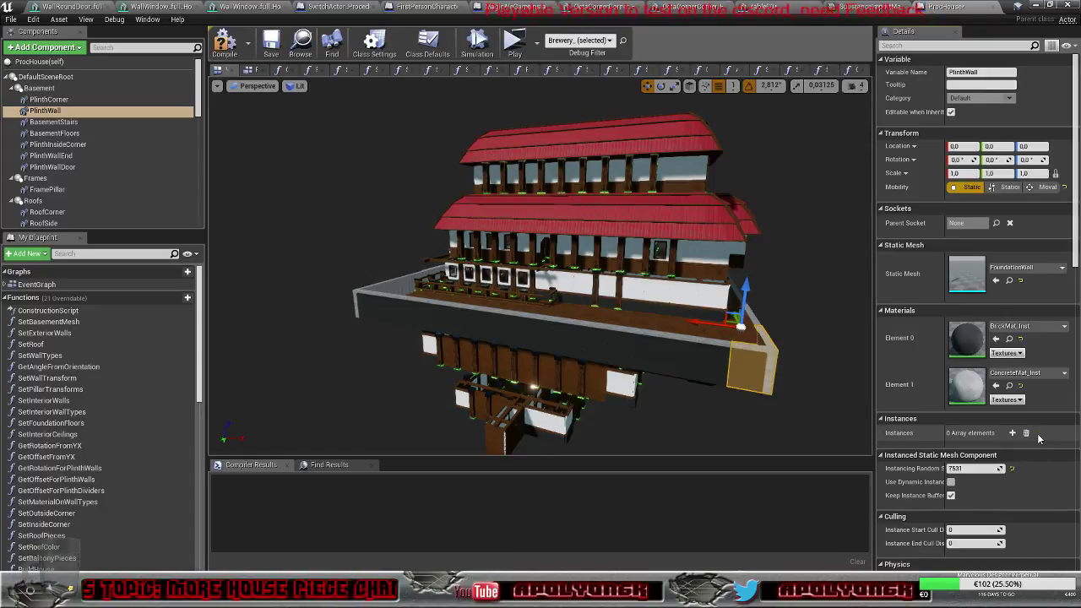
Step: Reset the Instances arrays of the BasementStairs and BasementFloors components to default and compile the blueprint
{"action": "left_click", "coordinate": [47, 123]}
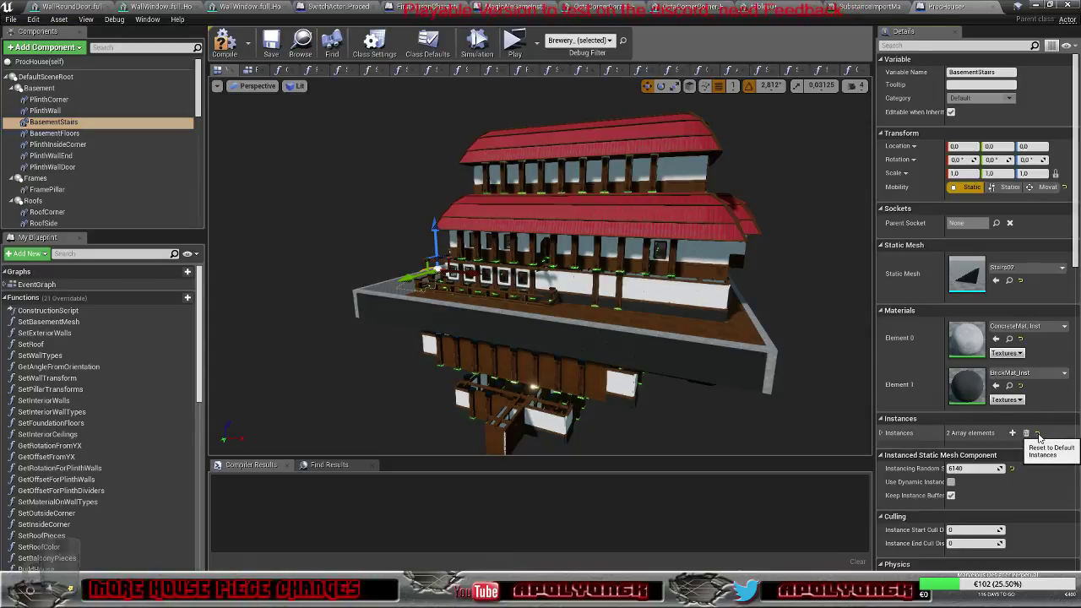
{"action": "left_click", "coordinate": [1038, 436]}
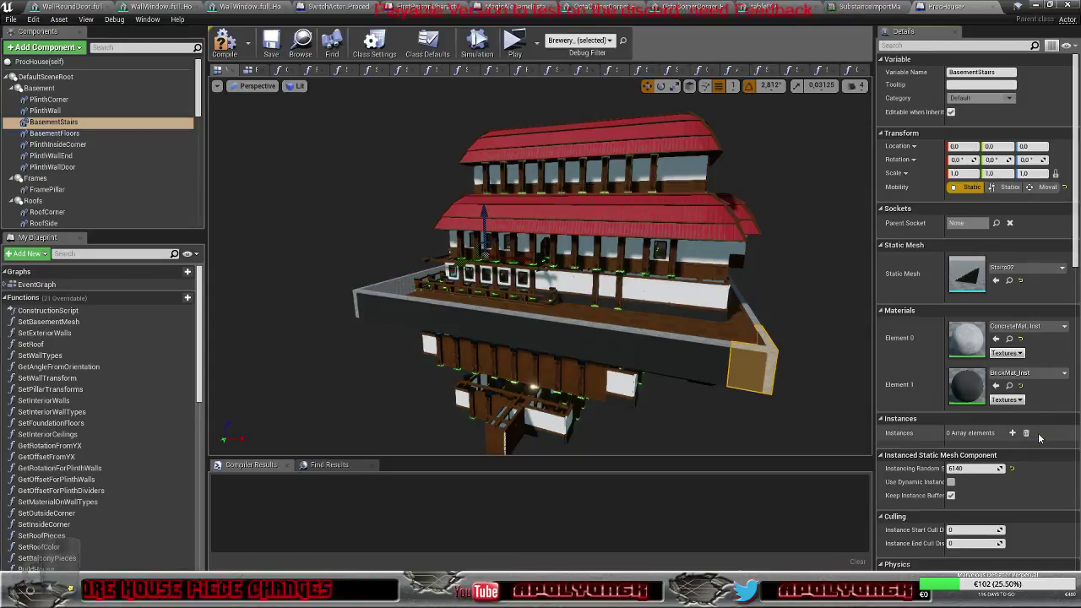
{"action": "left_click", "coordinate": [54, 134]}
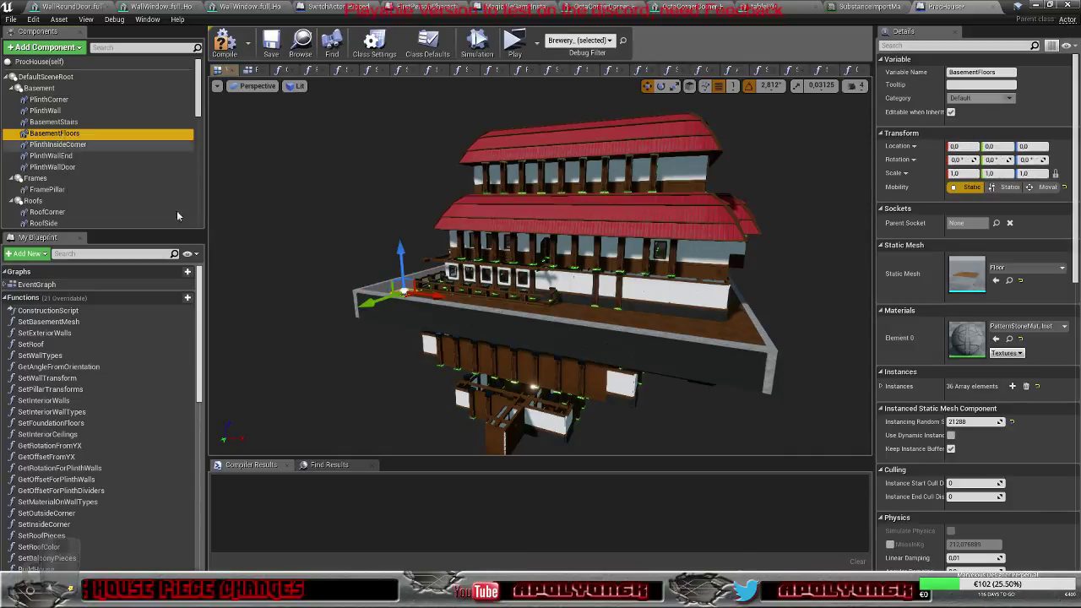
{"action": "left_click", "coordinate": [1039, 387]}
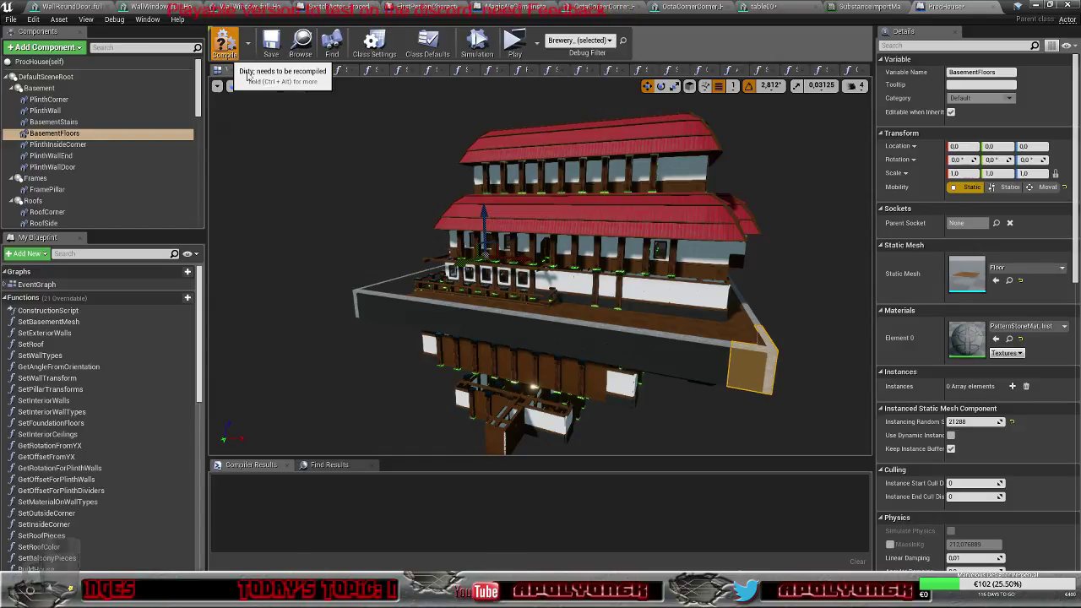
{"action": "left_click", "coordinate": [234, 51]}
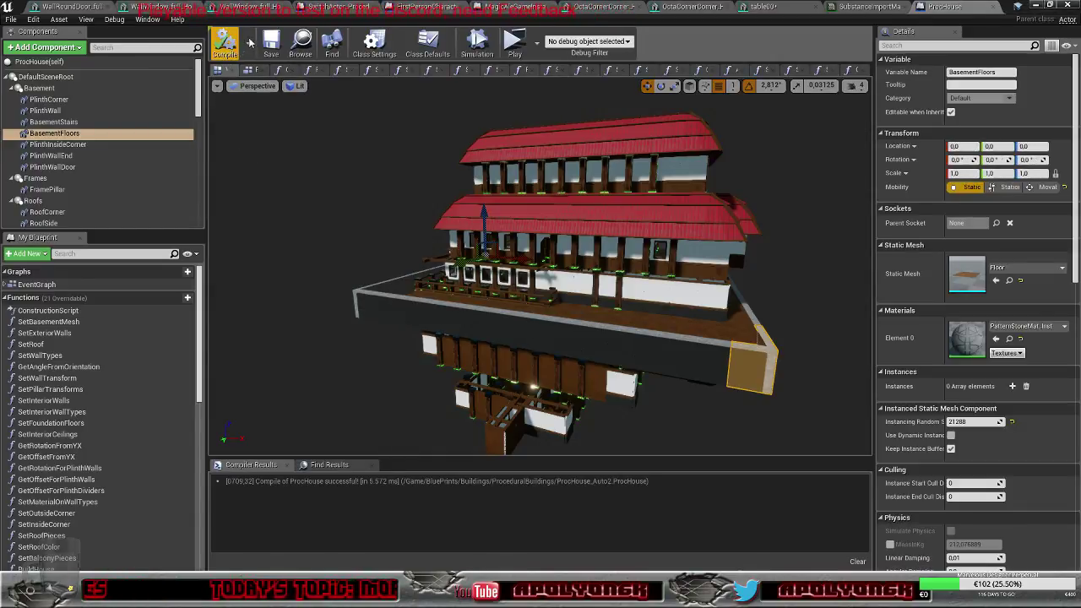
Step: Check the instances of PlinthInsideCorner, PlinthWallEnd and PlinthWallDoor, and reset the FramePillar component's Instances array to default
{"action": "left_click", "coordinate": [81, 147]}
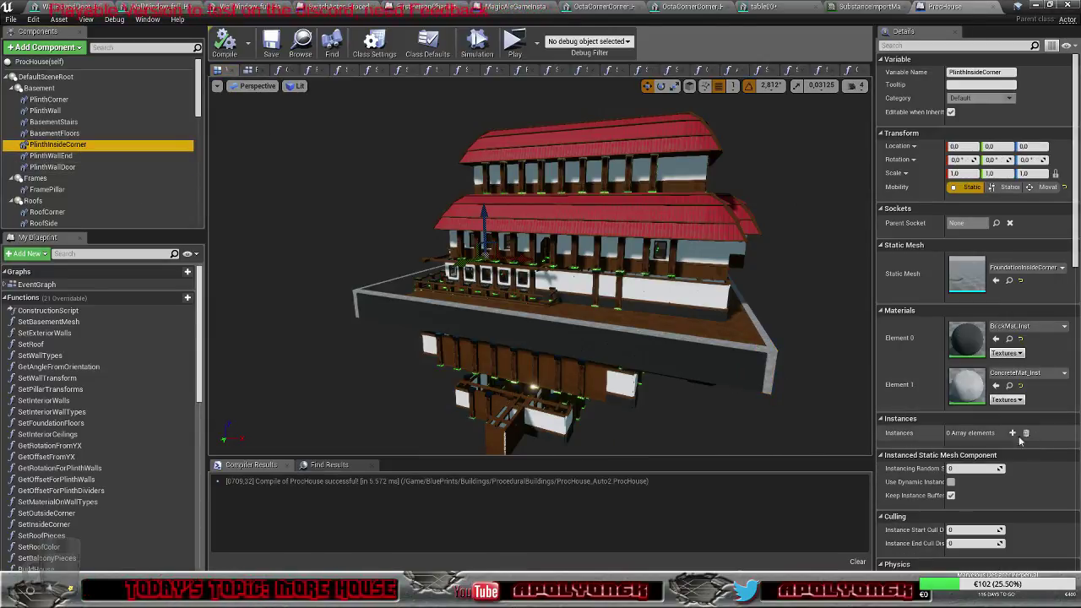
{"action": "left_click", "coordinate": [68, 156]}
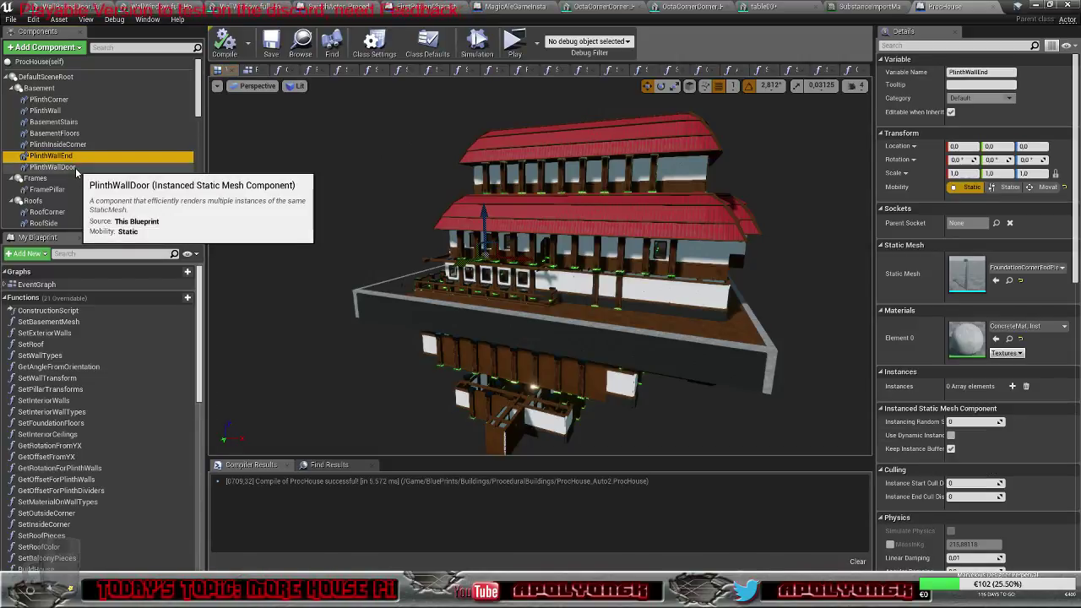
{"action": "left_click", "coordinate": [68, 167]}
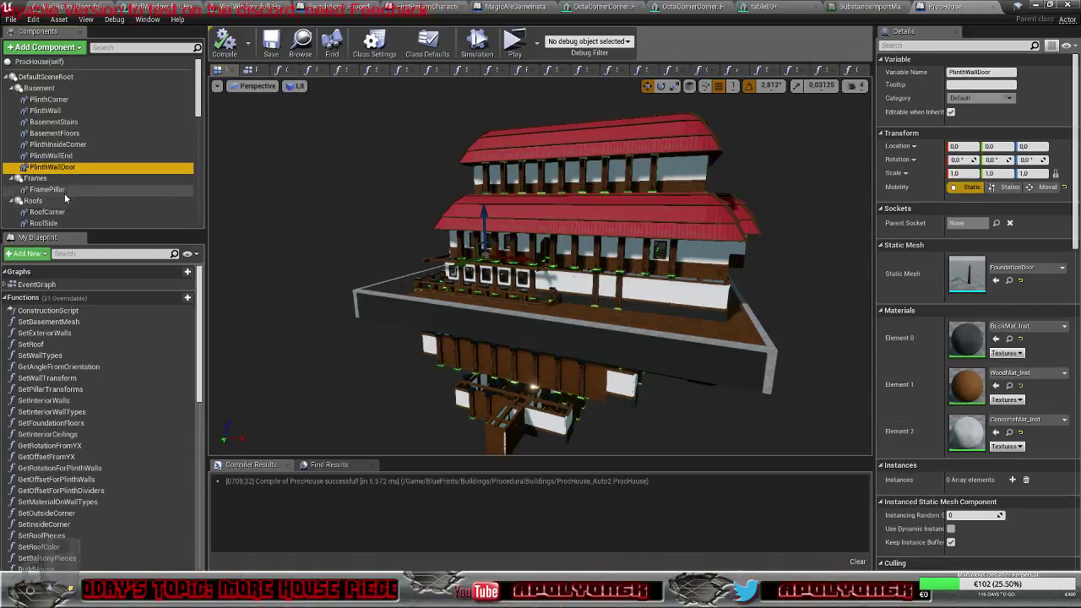
{"action": "left_click", "coordinate": [65, 191]}
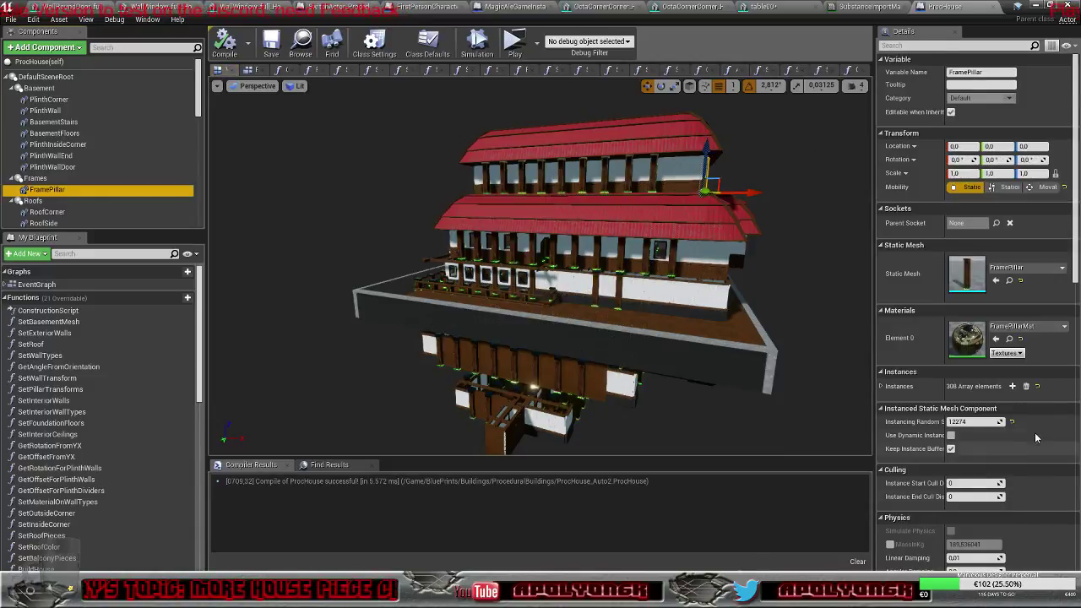
{"action": "left_click", "coordinate": [1039, 389]}
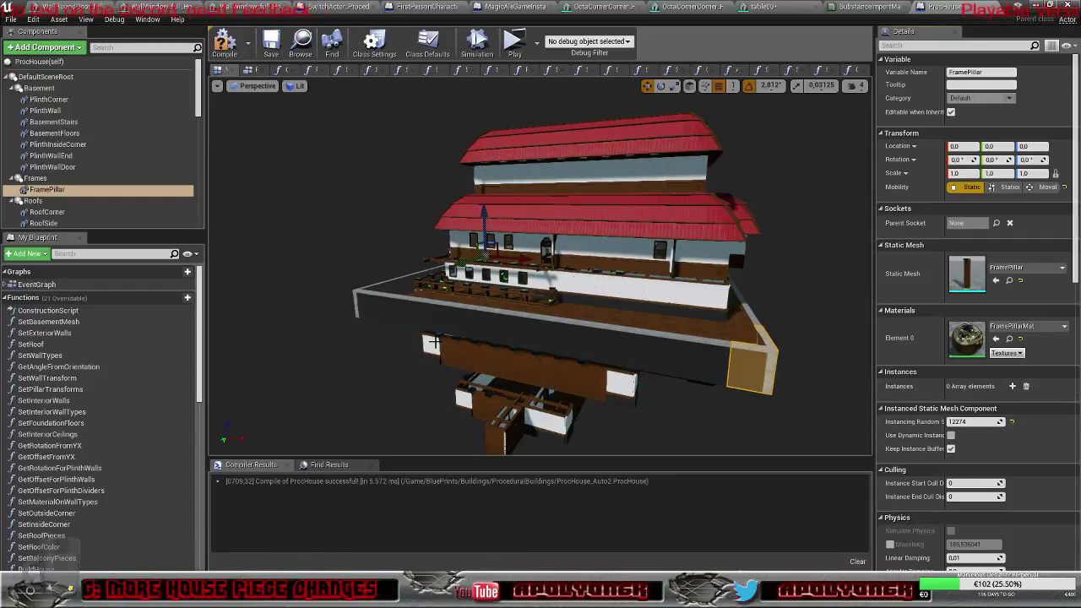
Step: Reset the Instances arrays of the RoofCorner and RoofSide components to default
{"action": "left_click", "coordinate": [51, 212]}
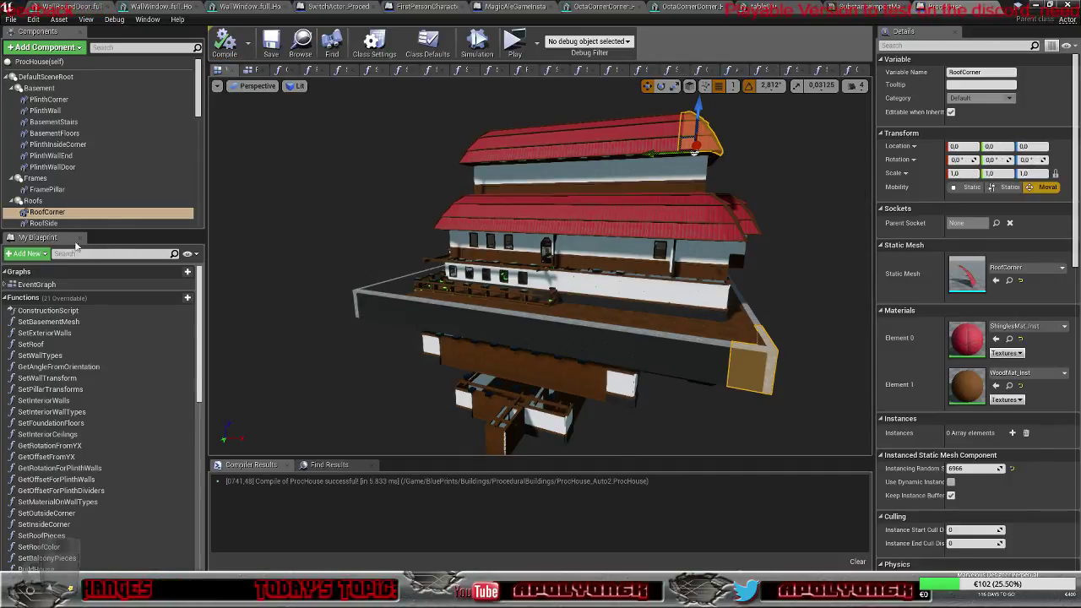
{"action": "left_click", "coordinate": [46, 223]}
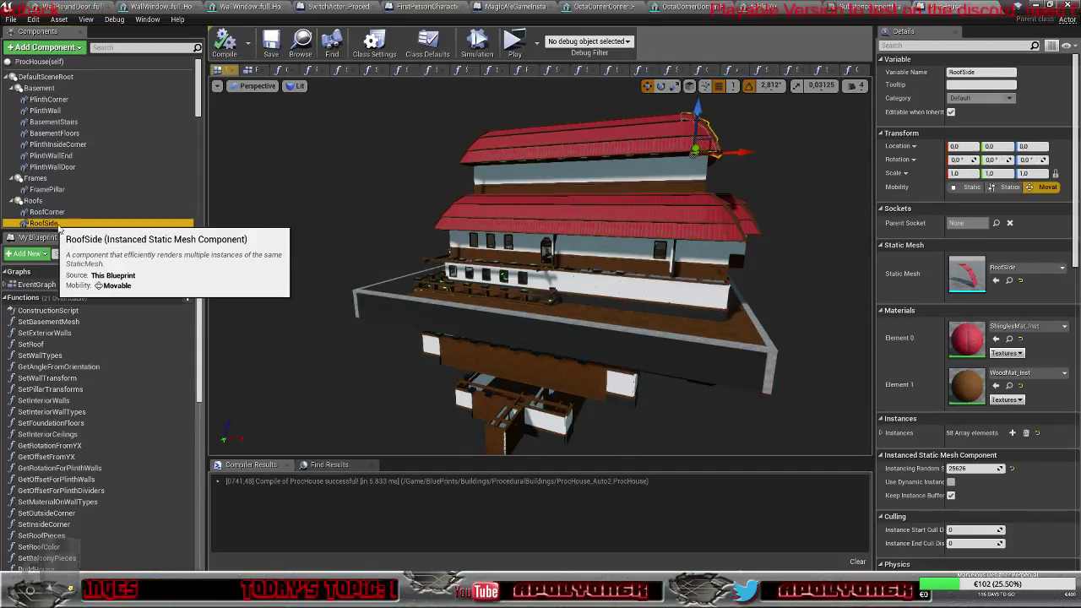
{"action": "left_click", "coordinate": [1039, 436]}
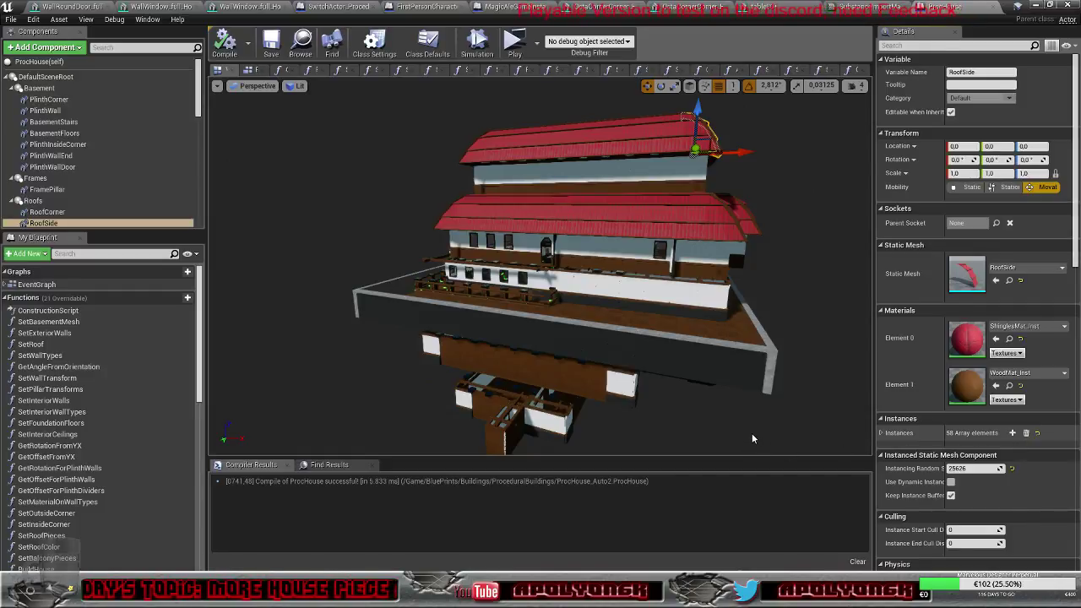
{"action": "left_click", "coordinate": [1038, 433]}
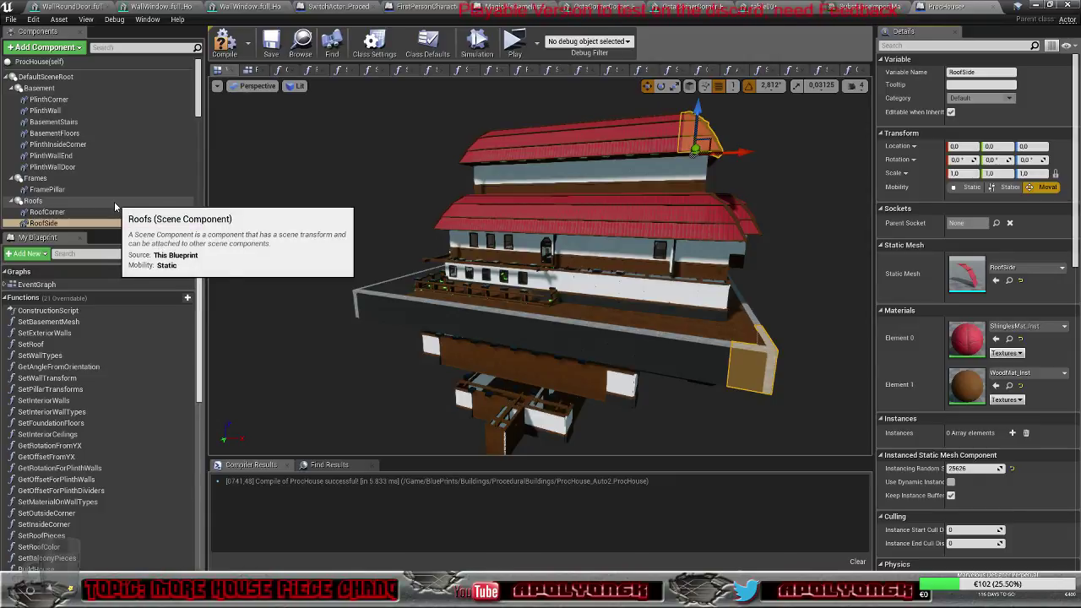
Step: Remove all elements from the Instances arrays of RoofCorner and RoofSide again and compile the blueprint
{"action": "scroll", "coordinate": [114, 196], "scroll_direction": "down", "scroll_amount": 3}
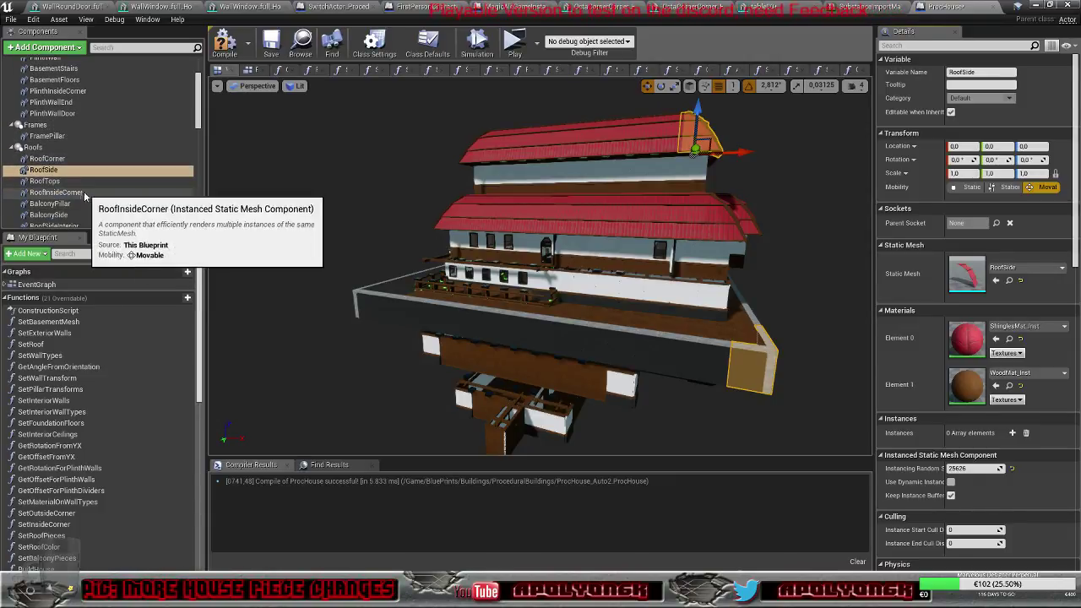
{"action": "left_click", "coordinate": [51, 182]}
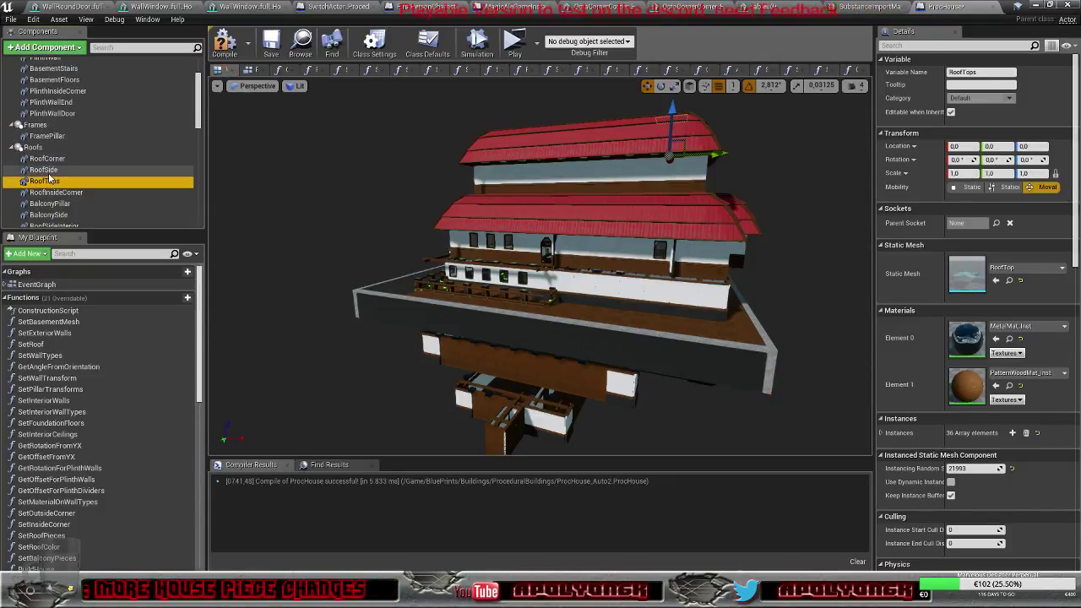
{"action": "left_click", "coordinate": [43, 170]}
{"action": "left_click", "coordinate": [47, 159]}
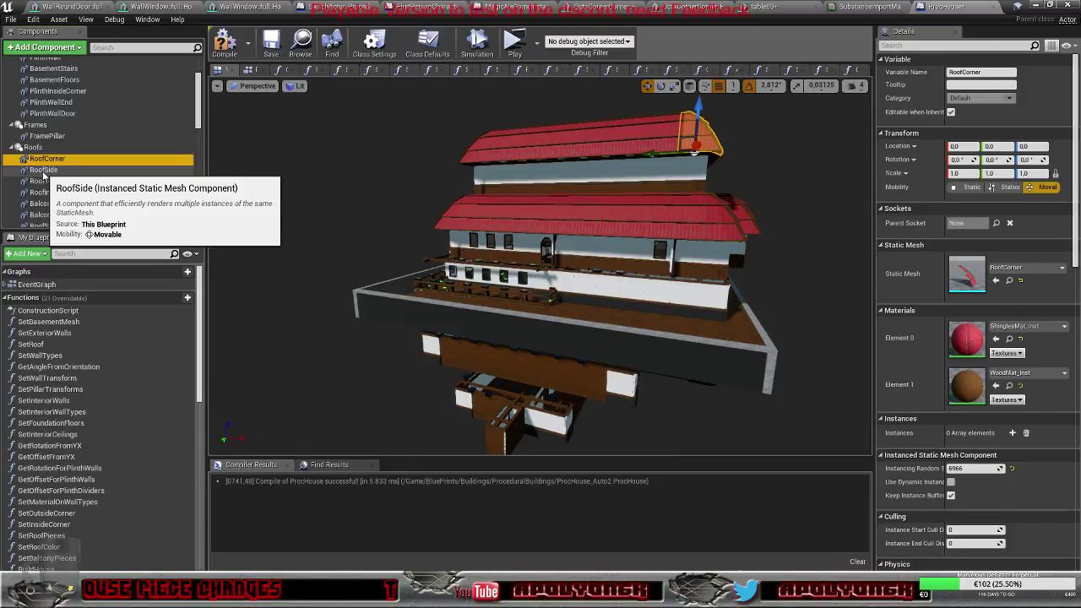
{"action": "left_click", "coordinate": [1027, 434]}
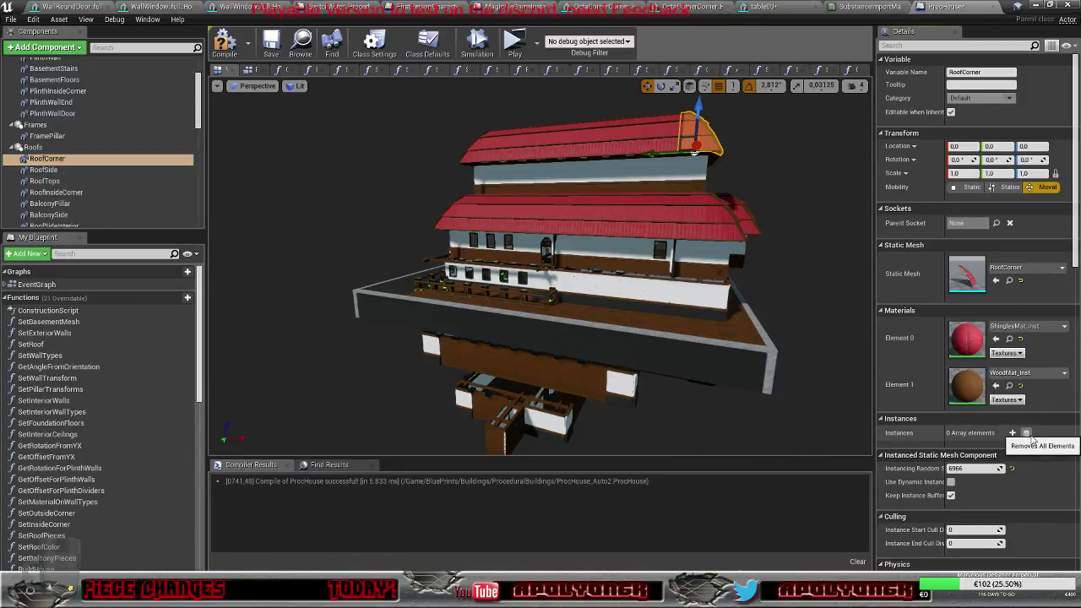
{"action": "left_click", "coordinate": [1027, 434]}
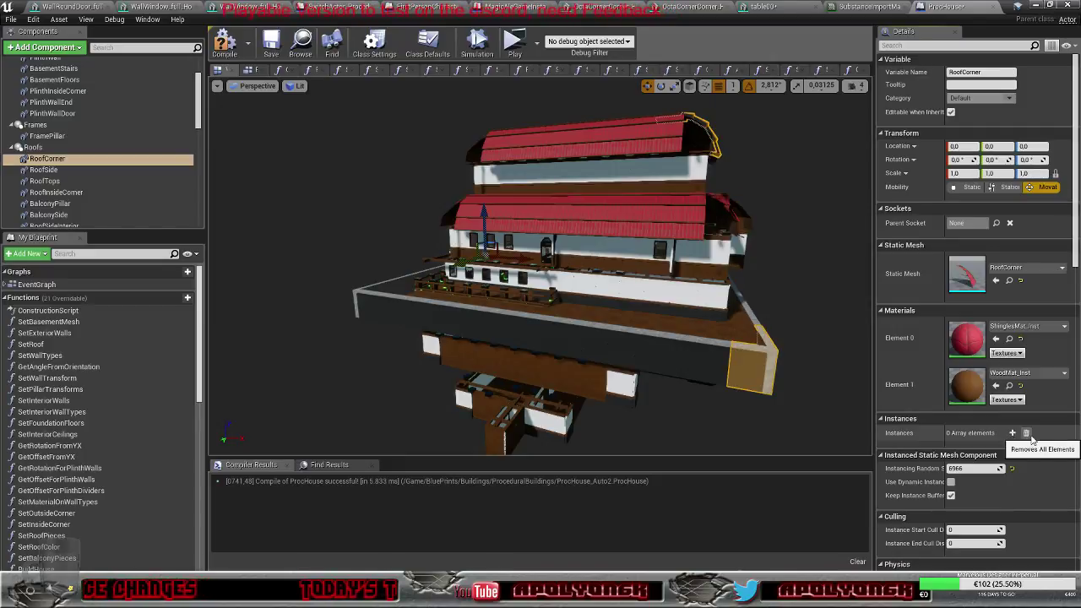
{"action": "left_click", "coordinate": [63, 172]}
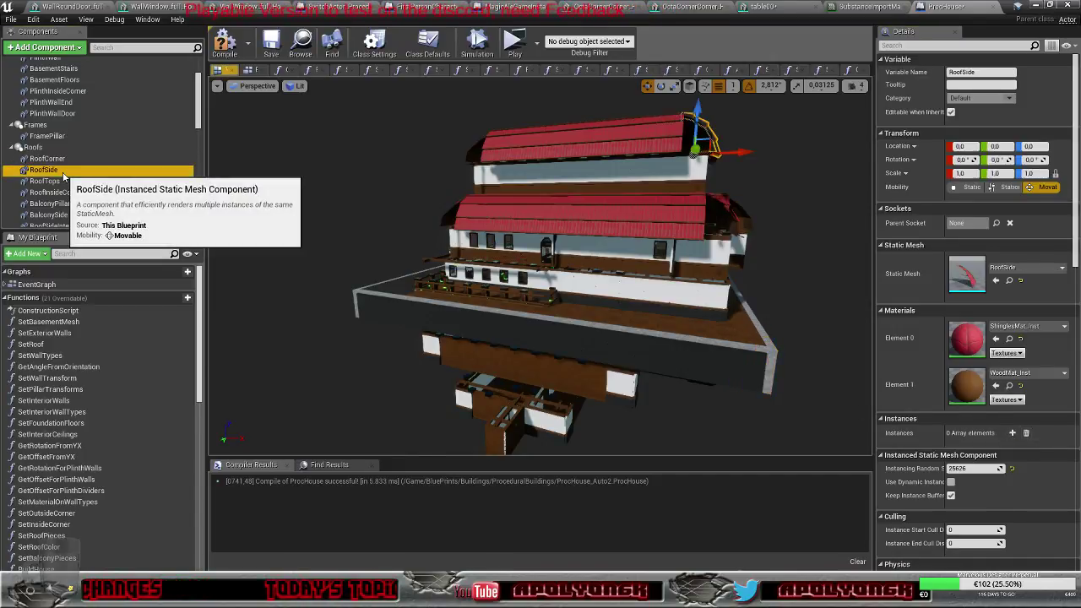
{"action": "left_click", "coordinate": [1027, 435]}
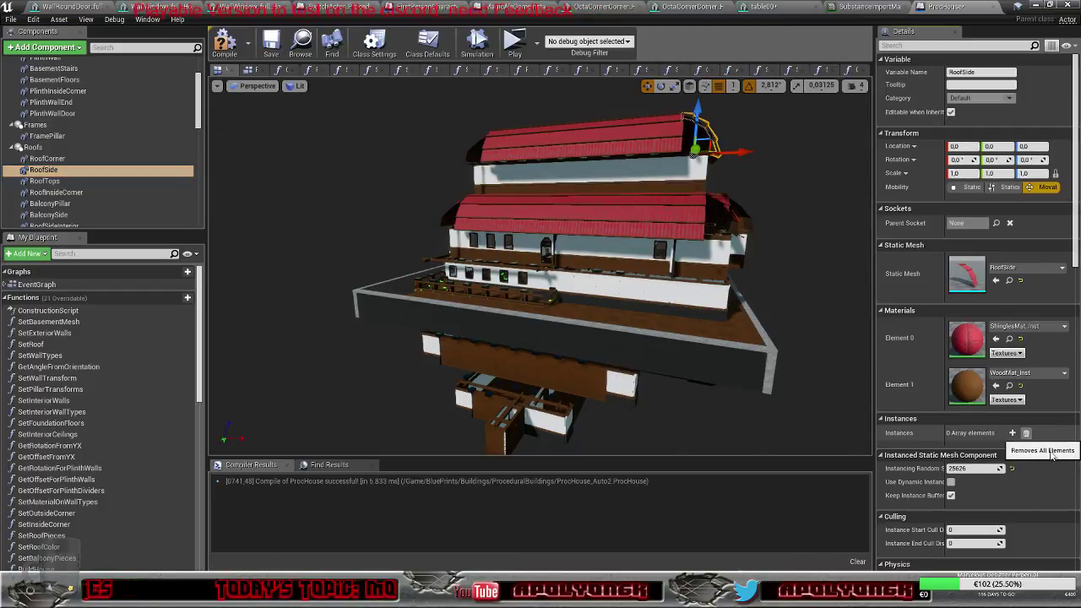
{"action": "left_click", "coordinate": [1026, 433]}
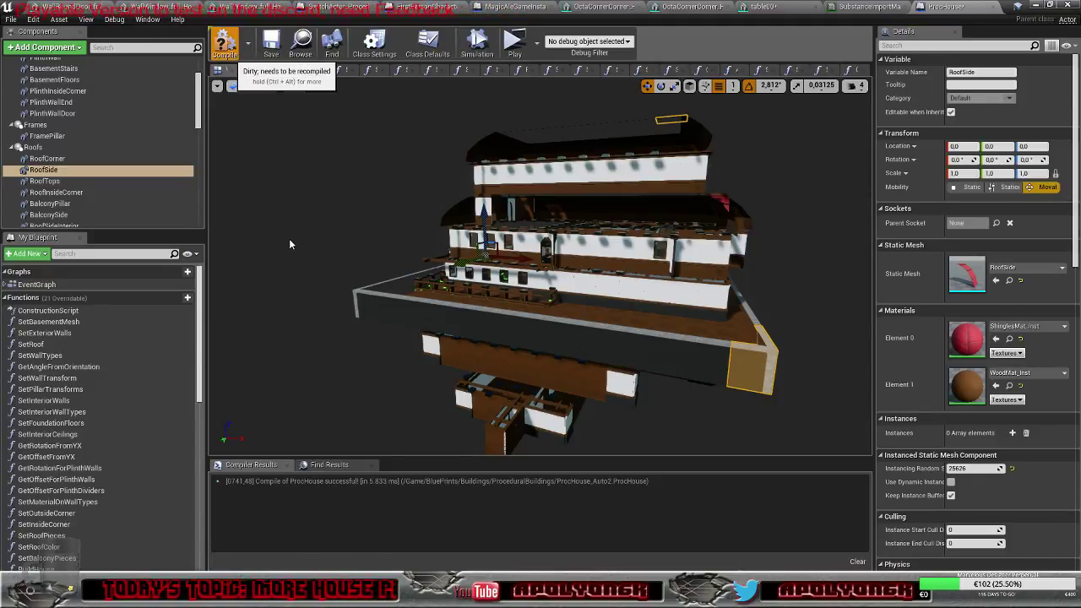
{"action": "key", "text": "F7"}
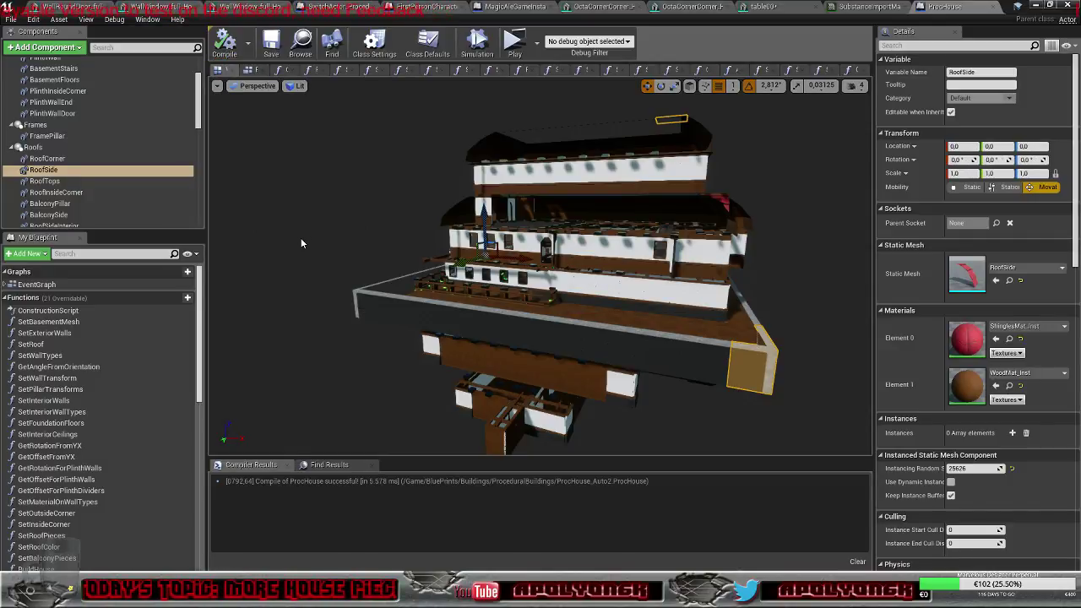
Step: Clear the instances of the RoofTops and RoofInsideCorner components, compiling and saving the ProcHouse blueprint
{"action": "left_click", "coordinate": [146, 180]}
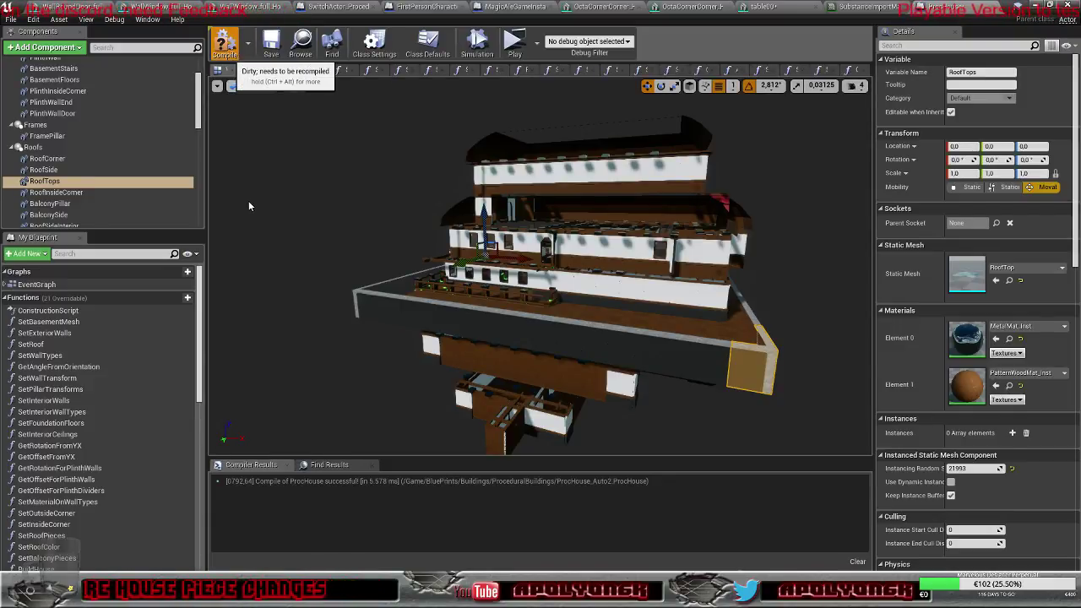
{"action": "key", "text": "F7"}
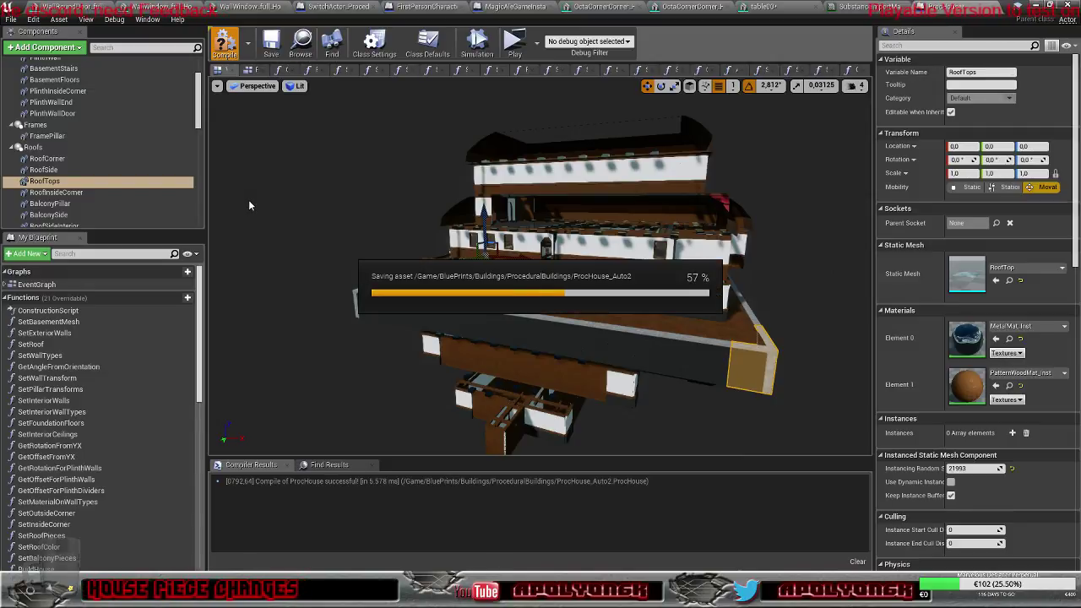
{"action": "left_click", "coordinate": [99, 192]}
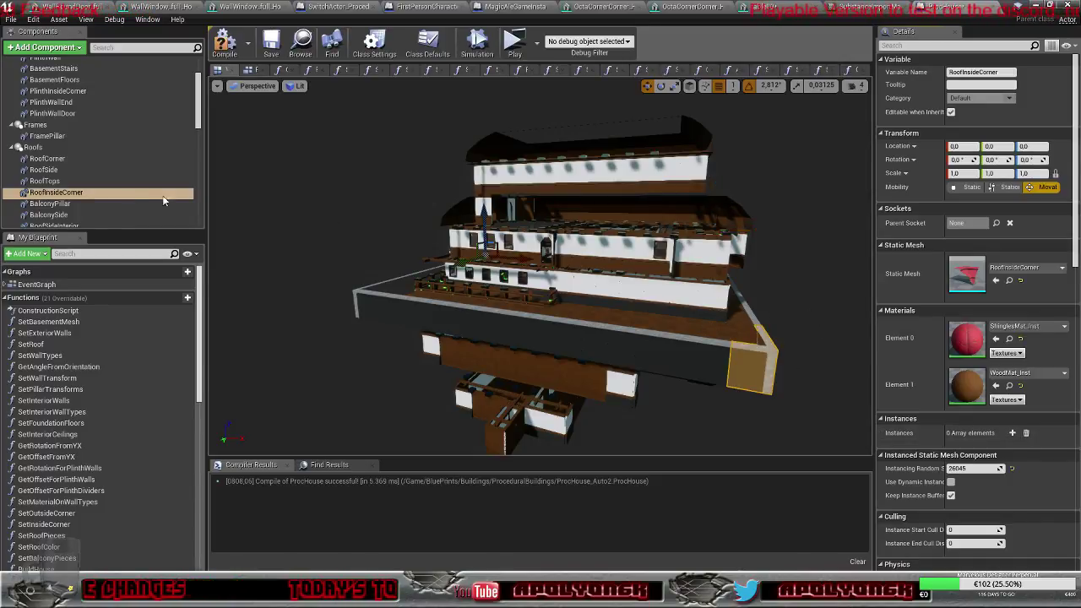
Step: Remove all elements from the Instances arrays of the PlinthCorner and PlinthWall components
{"action": "scroll", "coordinate": [72, 116], "scroll_direction": "up", "scroll_amount": 3}
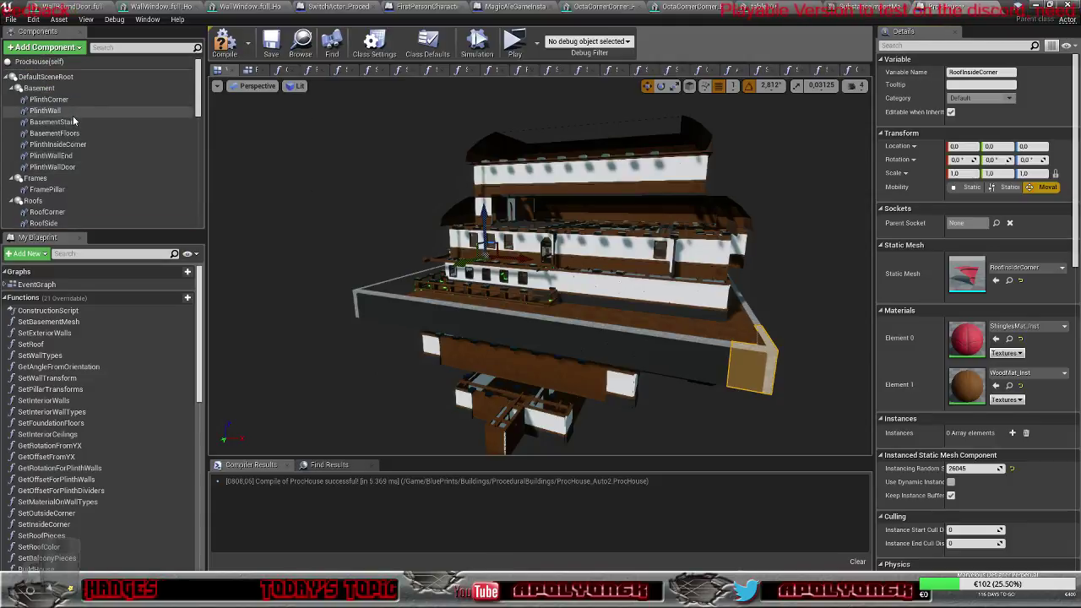
{"action": "left_click", "coordinate": [71, 99]}
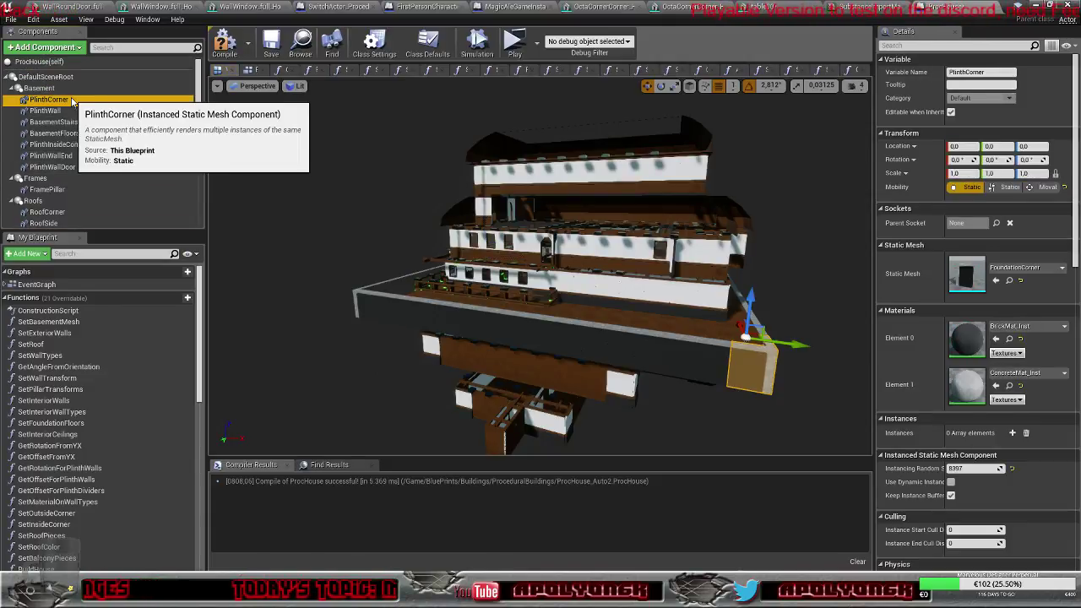
{"action": "left_click", "coordinate": [1027, 433]}
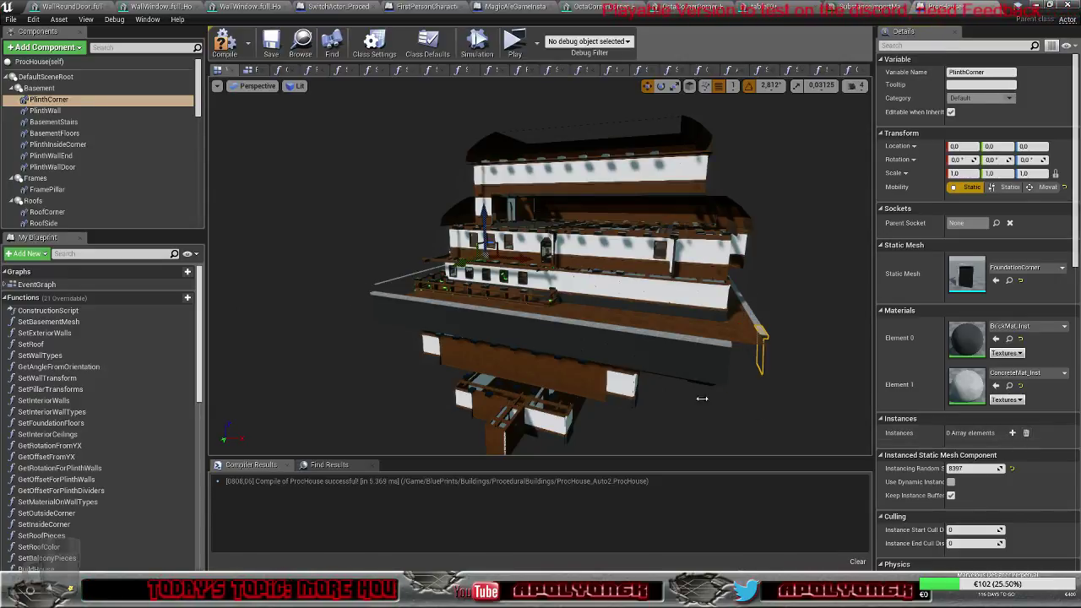
{"action": "left_click", "coordinate": [46, 111]}
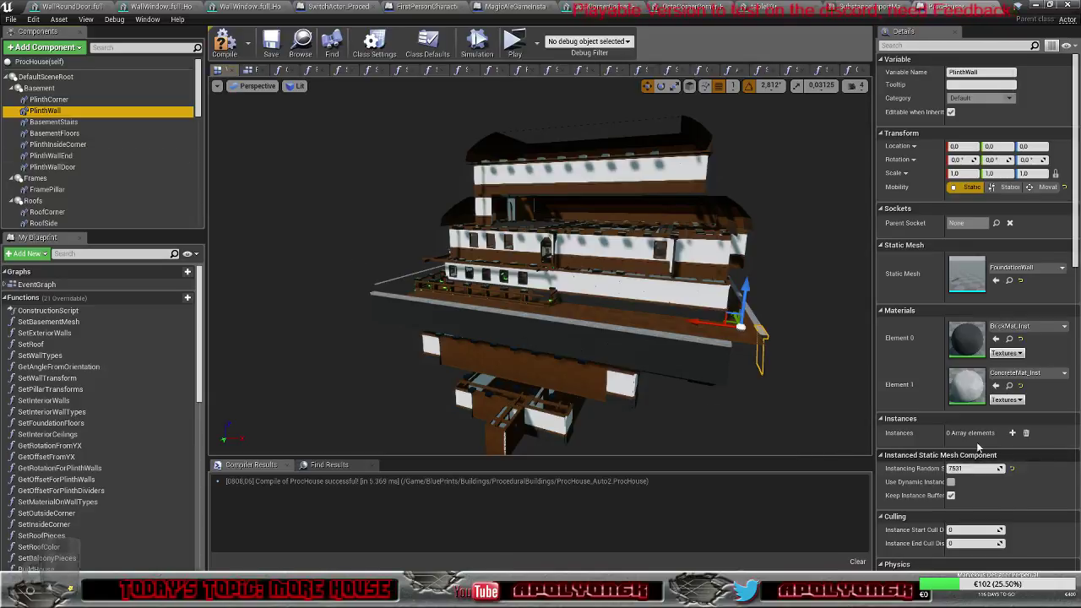
{"action": "left_click", "coordinate": [1027, 435]}
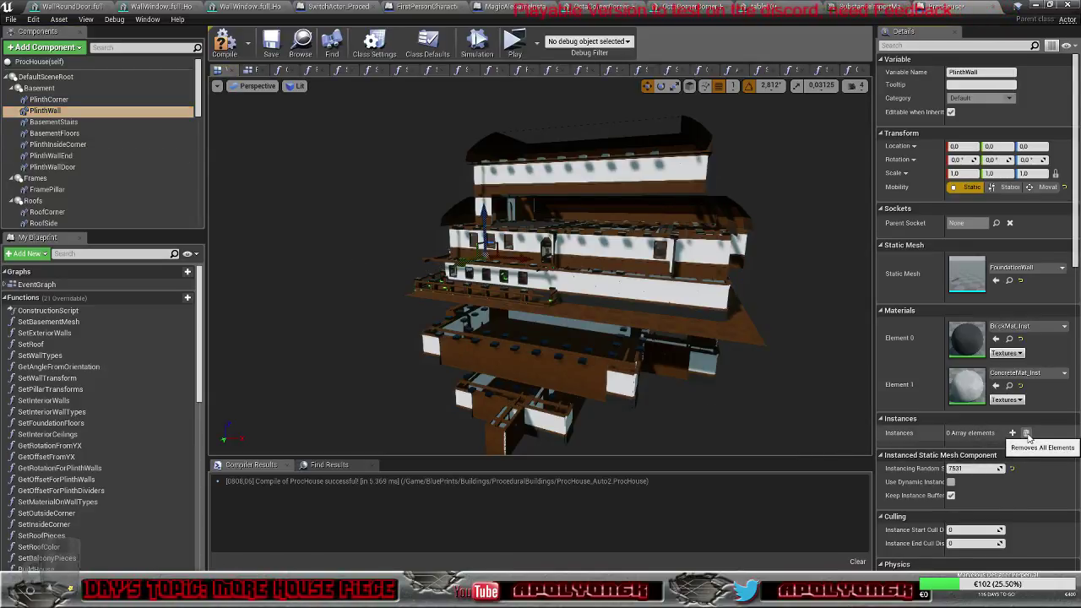
Step: Clear the Instances arrays of the BasementStairs, BasementFloors and PlinthInsideCorner components and compile the blueprint
{"action": "left_click", "coordinate": [67, 123]}
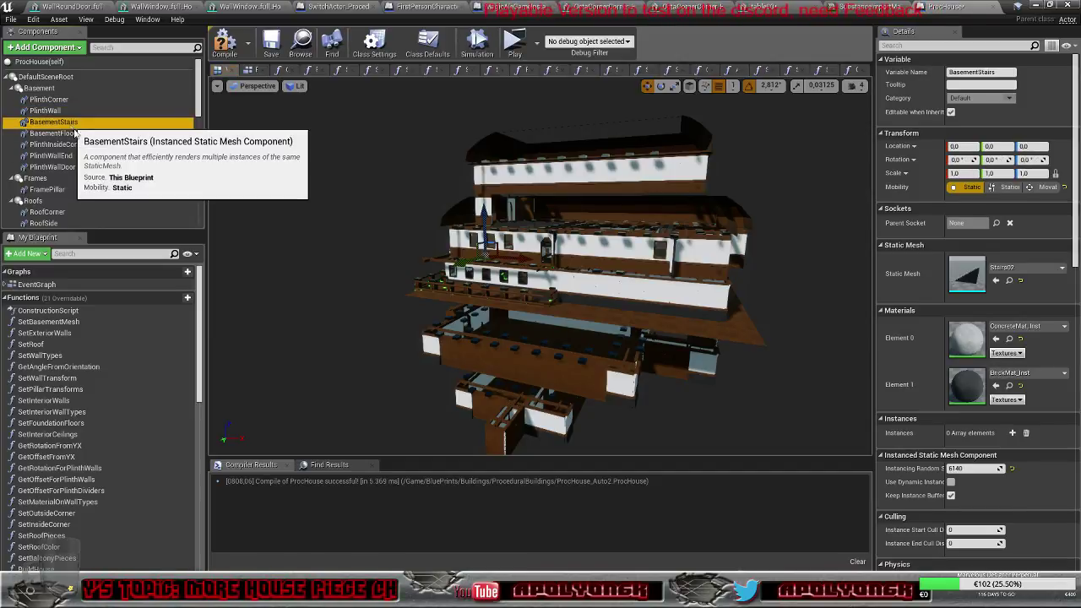
{"action": "left_click", "coordinate": [1027, 434]}
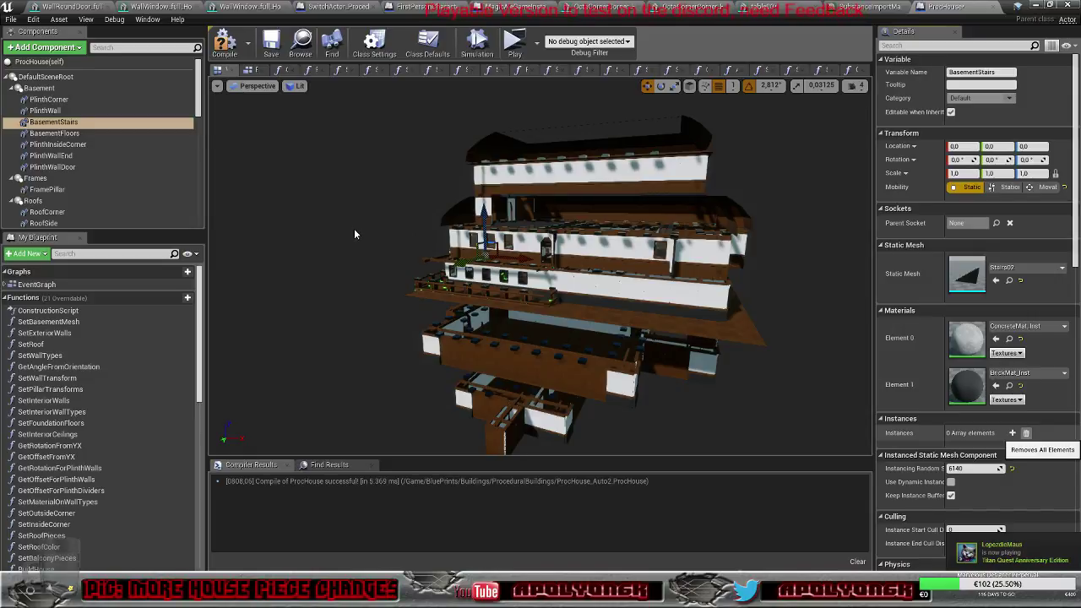
{"action": "left_click", "coordinate": [54, 133]}
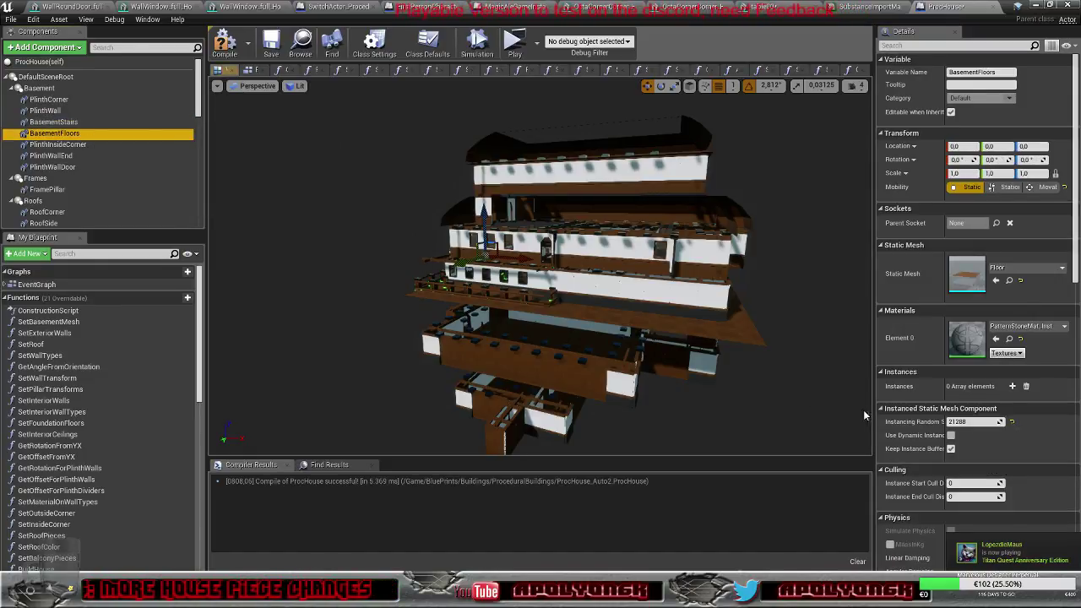
{"action": "left_click", "coordinate": [1027, 387]}
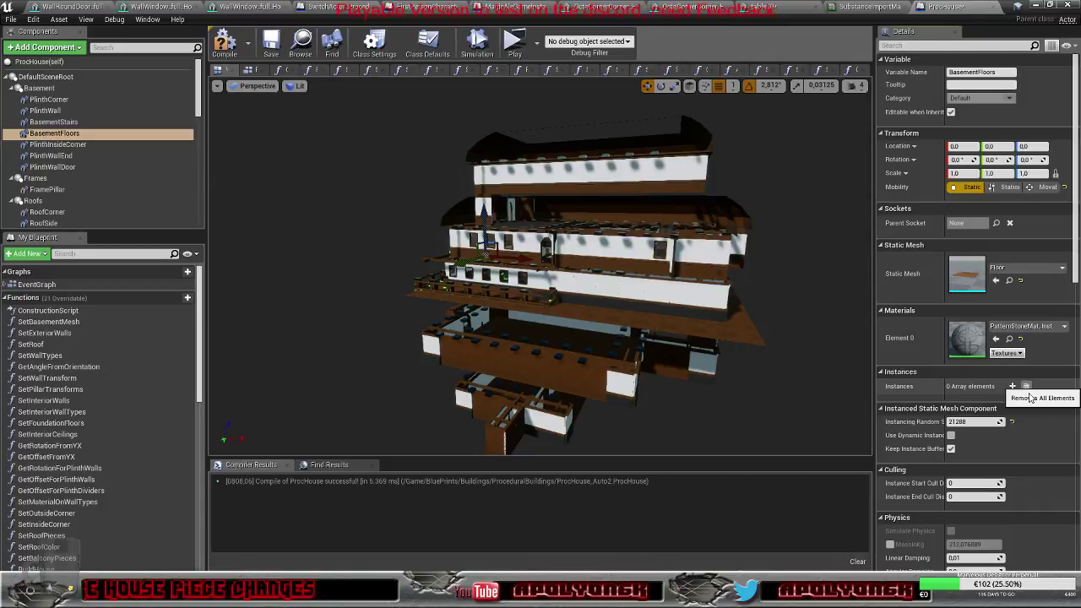
{"action": "left_click", "coordinate": [47, 146]}
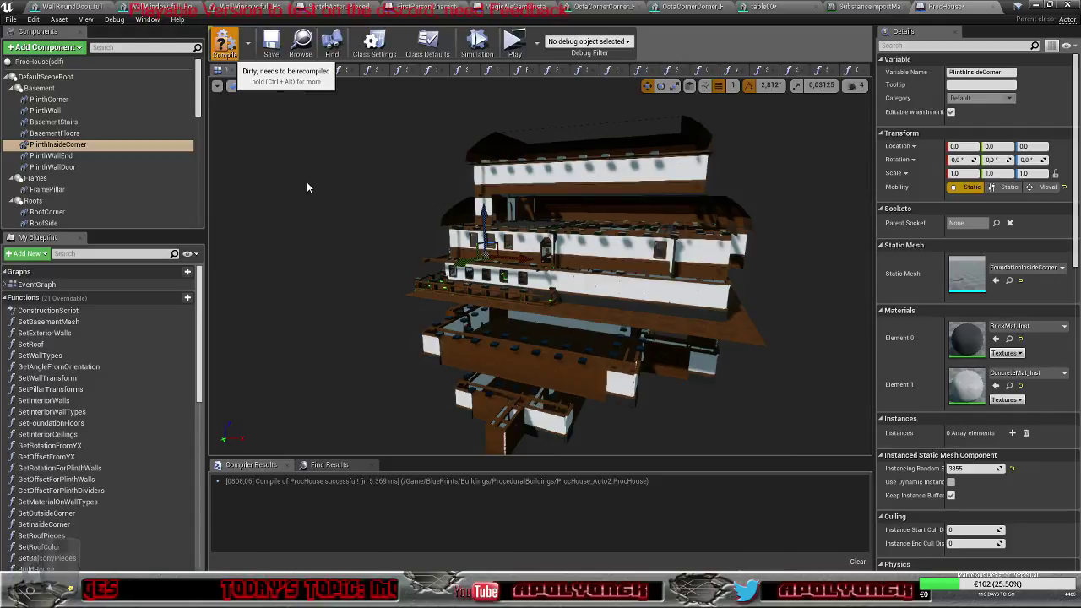
{"action": "key", "text": "F7"}
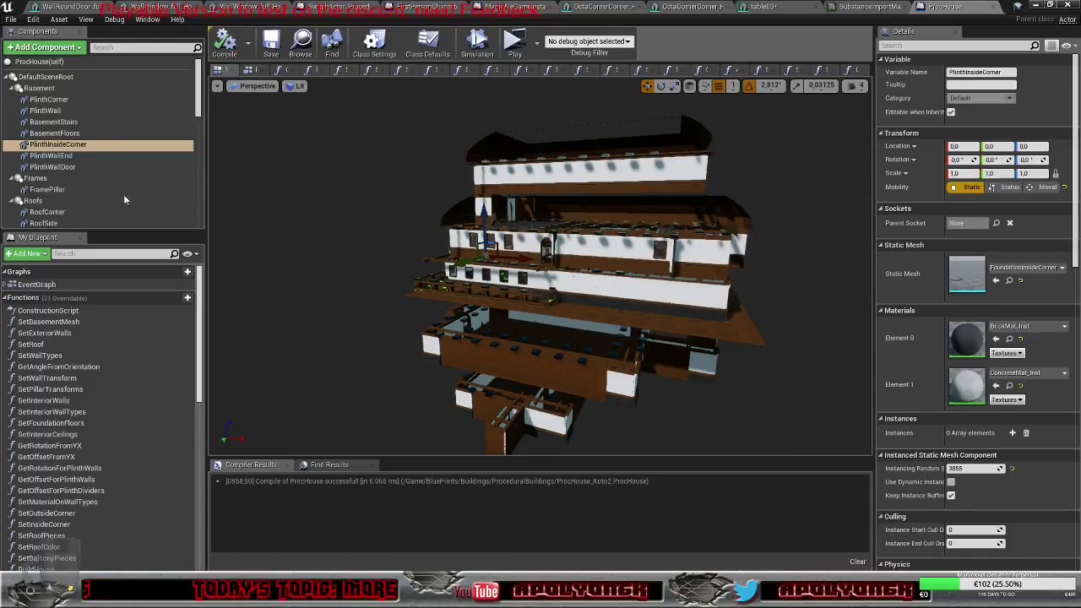
Step: Clear the Instances arrays of RoofTops and RoofInsideCorner once more and compile the ProcHouse blueprint
{"action": "scroll", "coordinate": [87, 197], "scroll_direction": "down", "scroll_amount": 2}
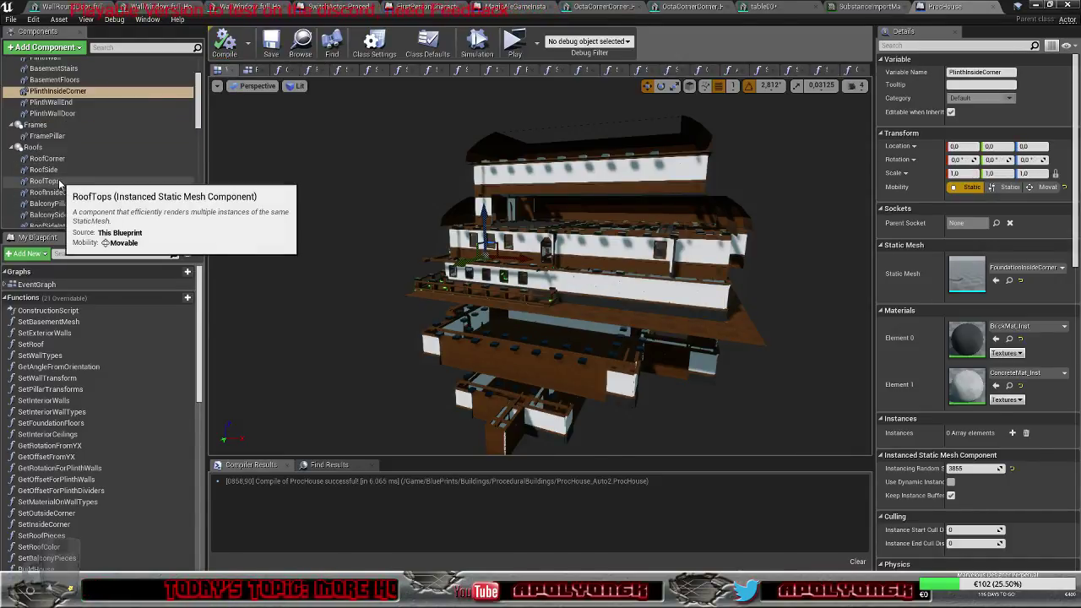
{"action": "left_click", "coordinate": [85, 181]}
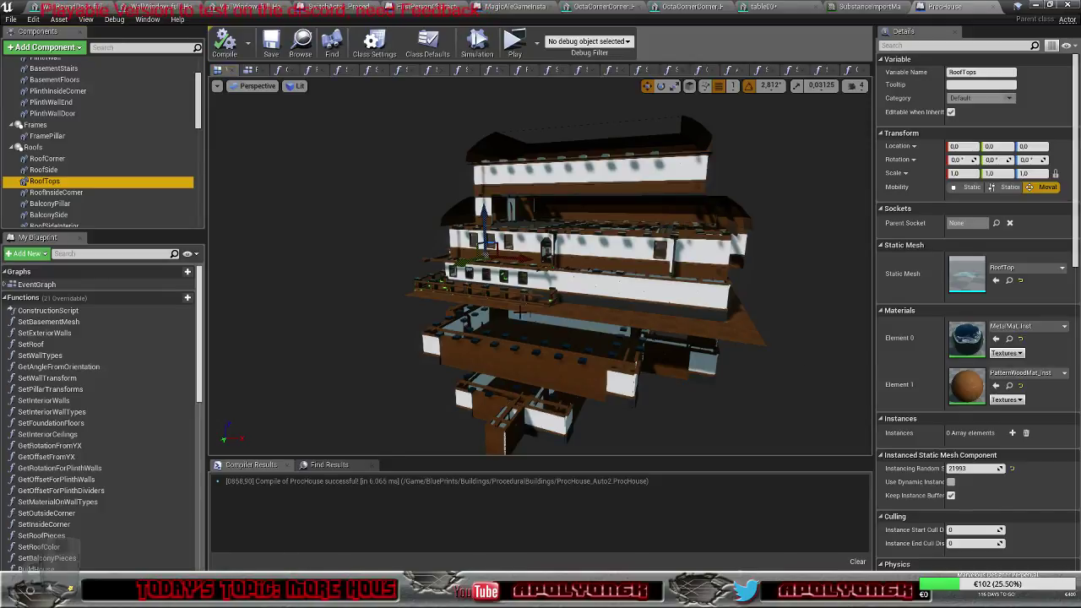
{"action": "left_click", "coordinate": [1026, 434]}
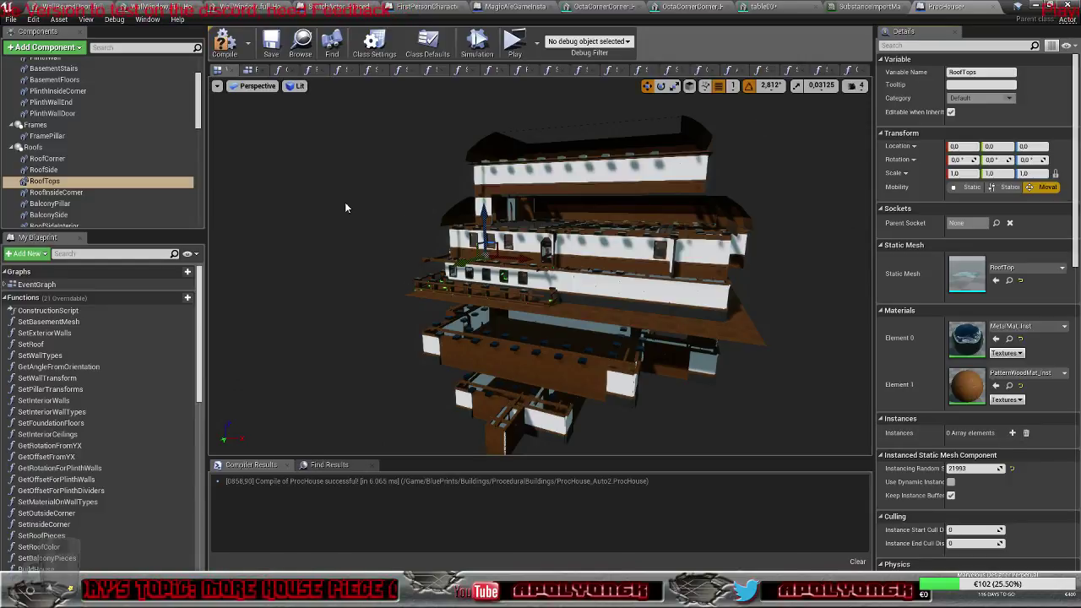
{"action": "left_click", "coordinate": [85, 193]}
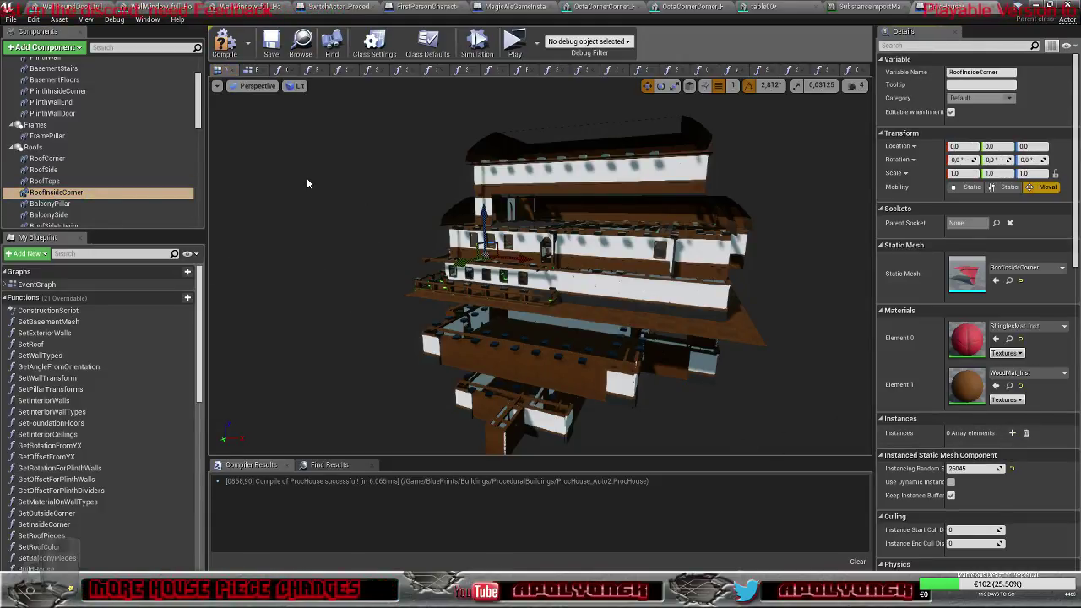
{"action": "left_click", "coordinate": [225, 49]}
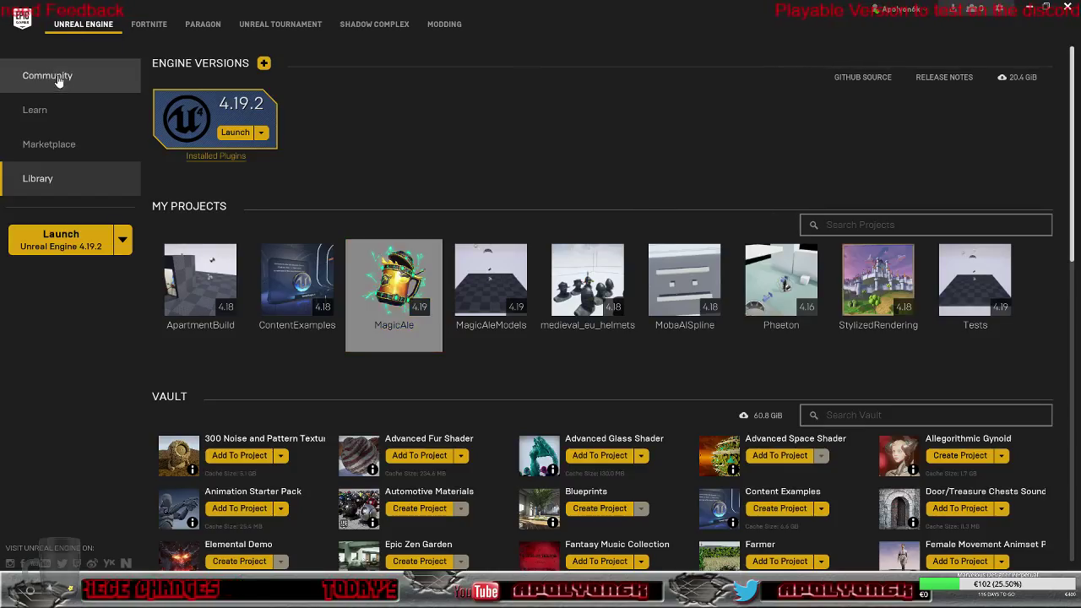
Step: Look through the Unreal Engine Community news in the Epic Games Launcher and return to the ProcHouse blueprint editor
{"action": "left_click", "coordinate": [56, 78]}
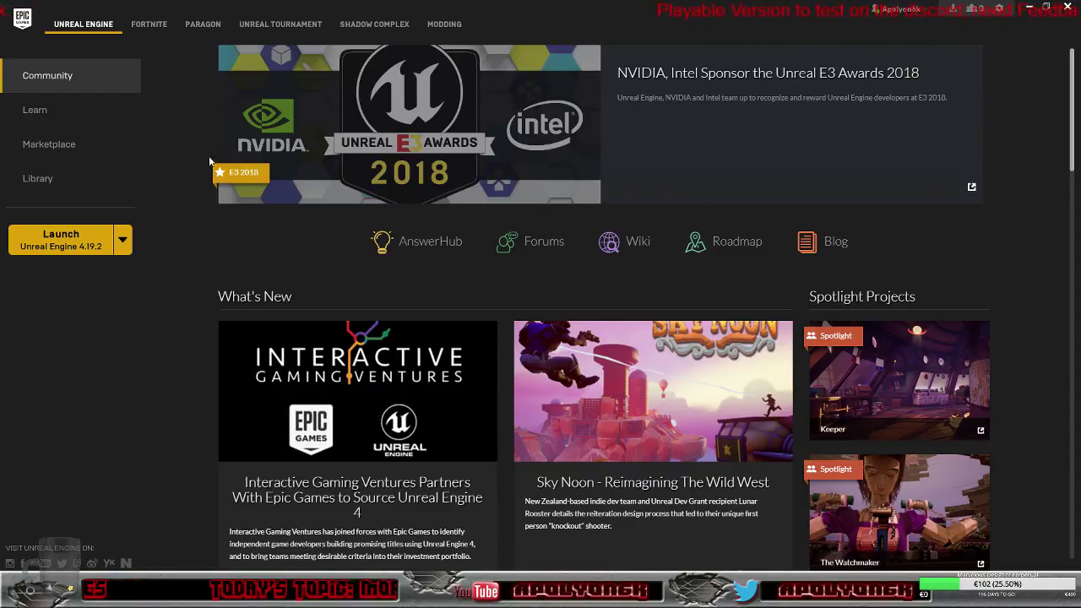
{"action": "scroll", "coordinate": [184, 242], "scroll_direction": "down", "scroll_amount": 2}
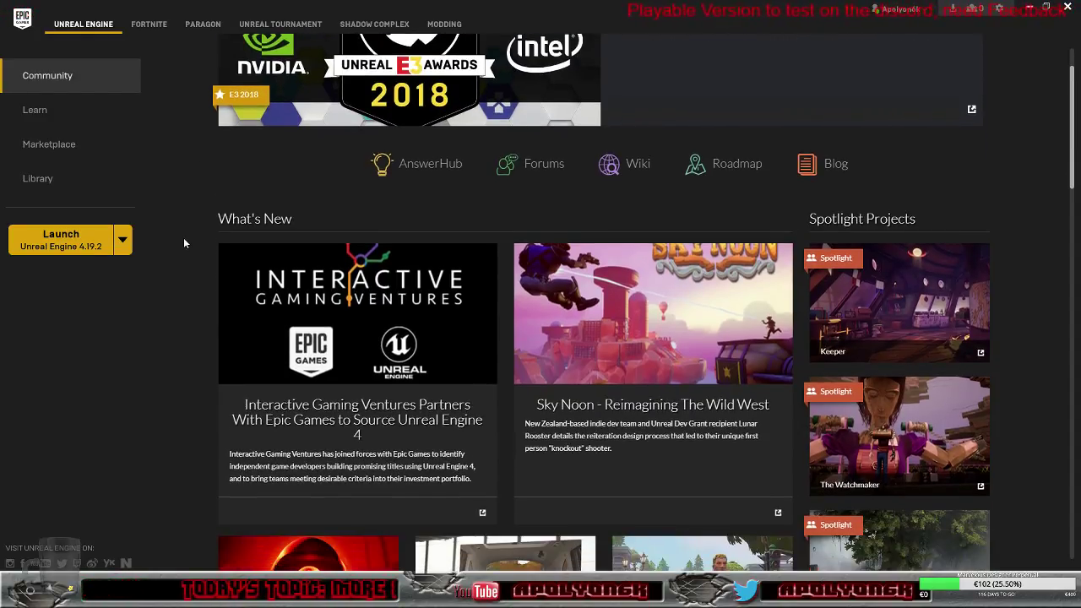
{"action": "scroll", "coordinate": [183, 238], "scroll_direction": "down", "scroll_amount": 2}
{"action": "scroll", "coordinate": [183, 238], "scroll_direction": "up", "scroll_amount": 2}
{"action": "scroll", "coordinate": [184, 242], "scroll_direction": "up", "scroll_amount": 2}
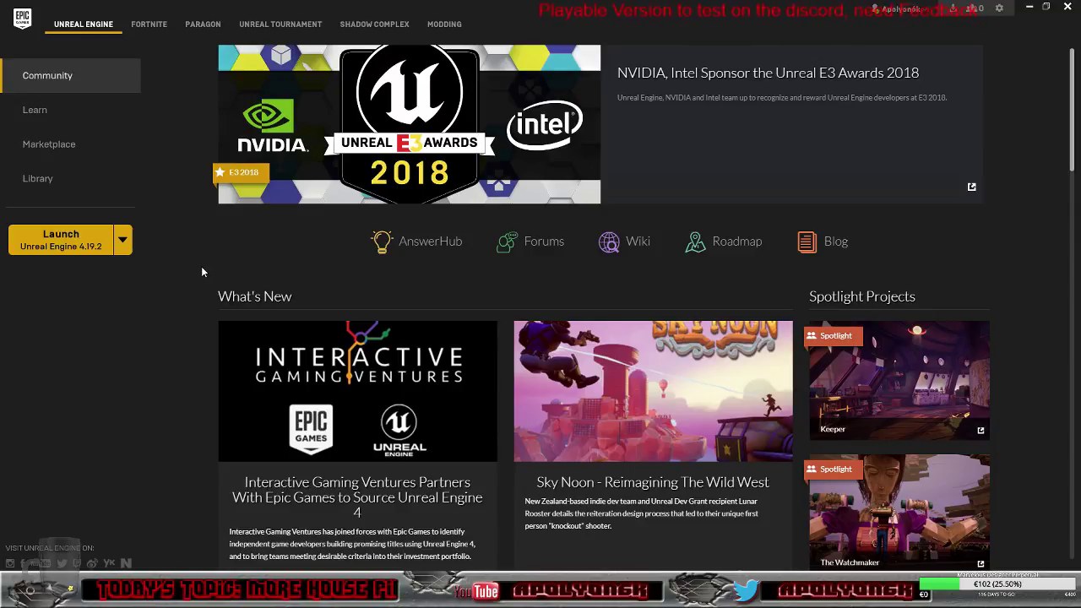
{"action": "mouse_move", "coordinate": [201, 591]}
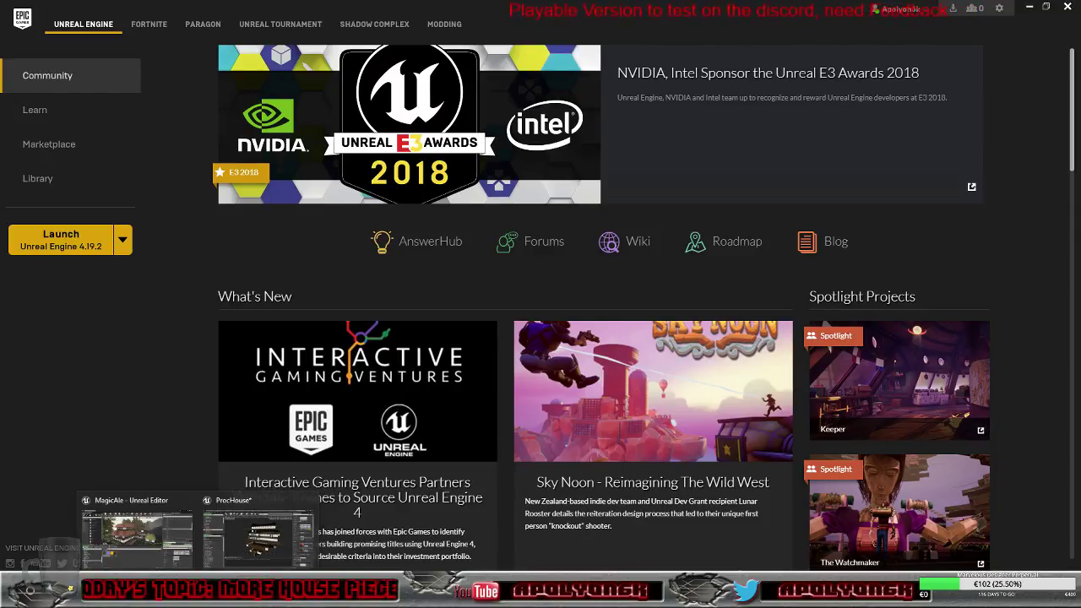
{"action": "left_click", "coordinate": [219, 545]}
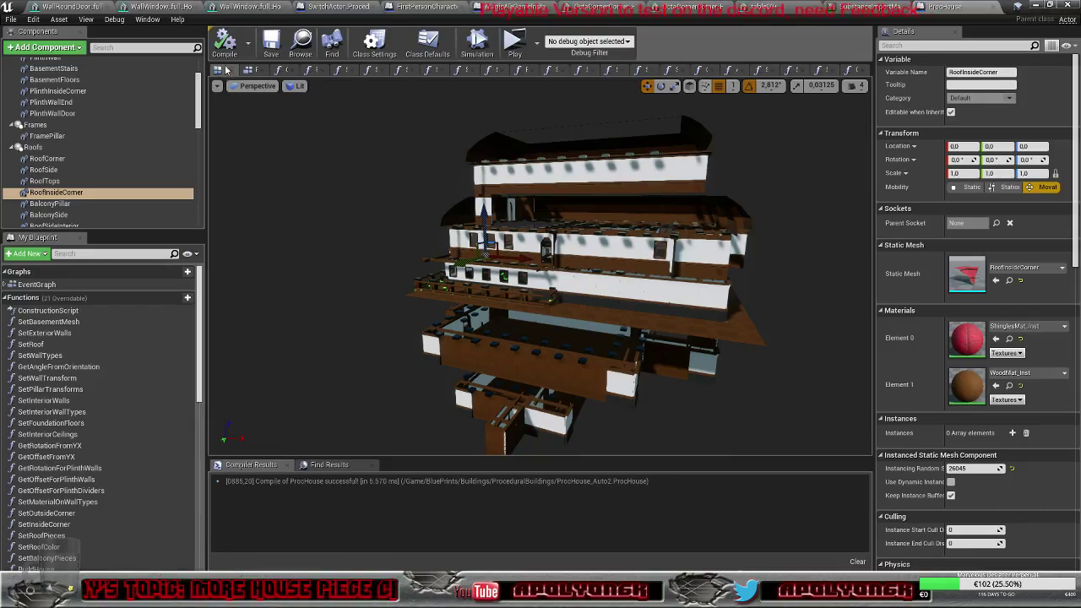
Step: Remove all instances from the BalconyPillar component, compile and save the blueprint, and clear the BalconySide instances
{"action": "left_click", "coordinate": [84, 203]}
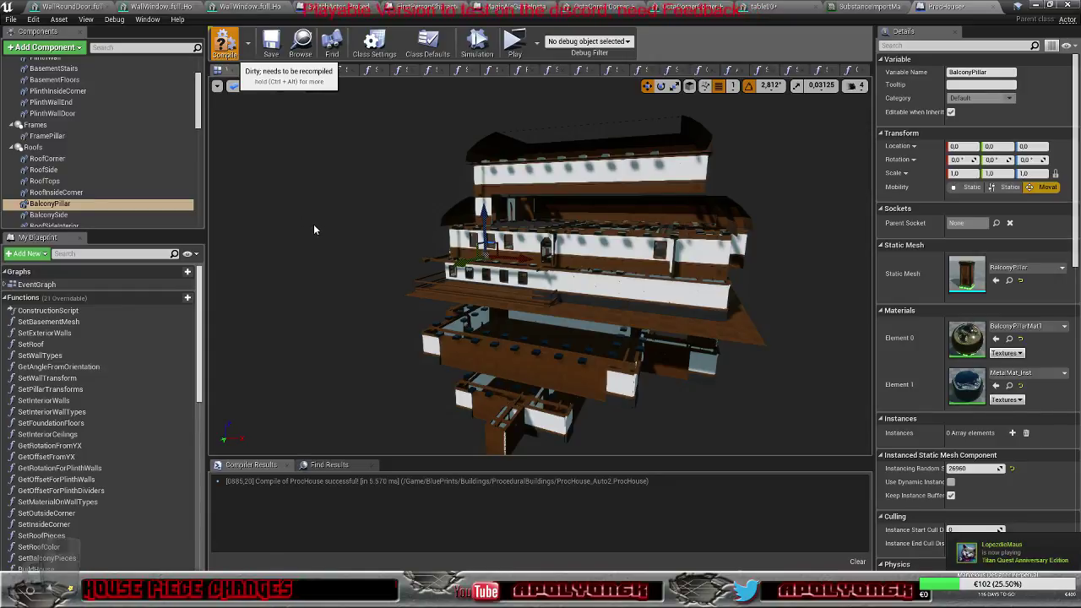
{"action": "key", "text": "ctrl+s"}
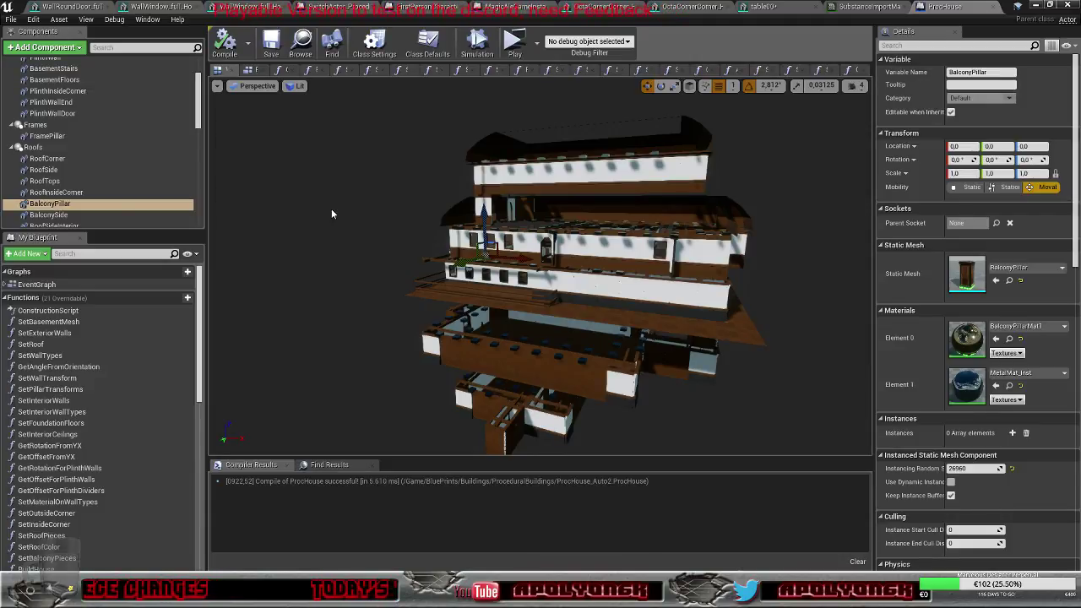
{"action": "left_click", "coordinate": [96, 215]}
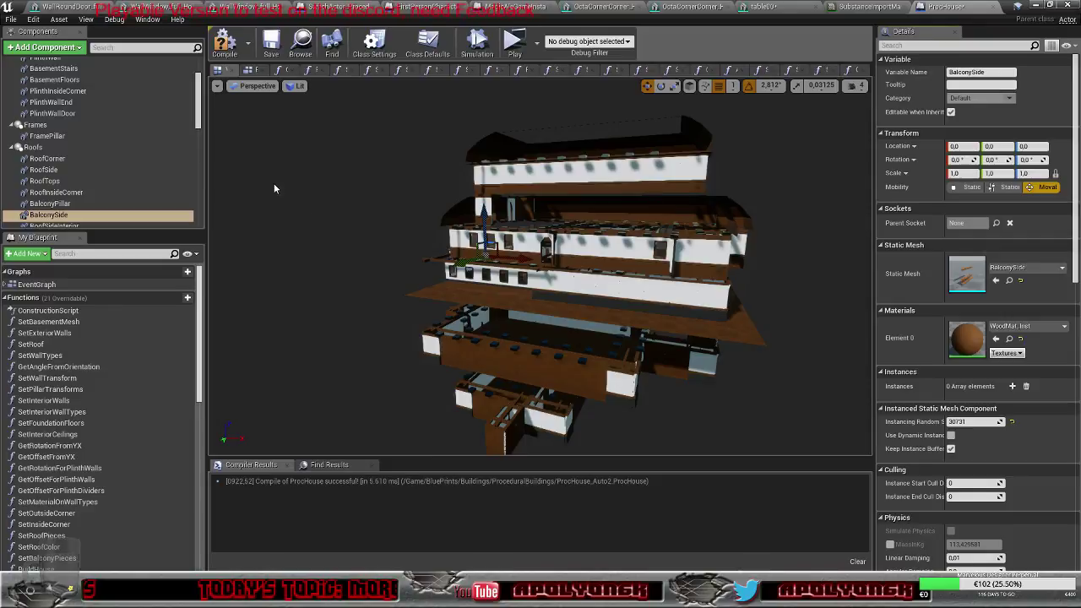
Step: Remove all elements from the Instances arrays of RoofSideInterior and RoofCornerInterior and compile the blueprint
{"action": "scroll", "coordinate": [93, 179], "scroll_direction": "down", "scroll_amount": 3}
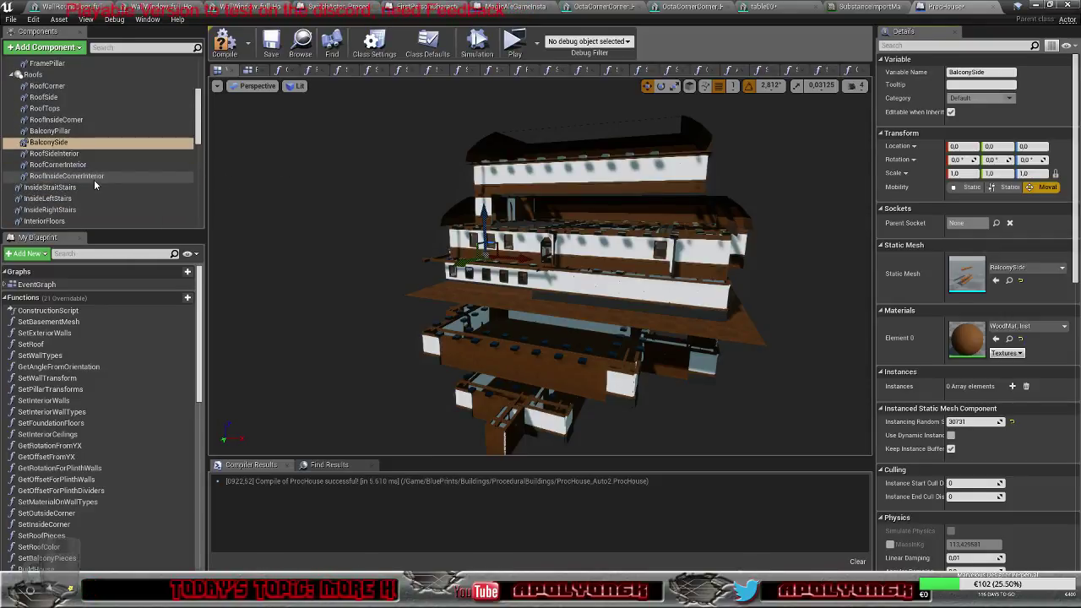
{"action": "left_click", "coordinate": [71, 154]}
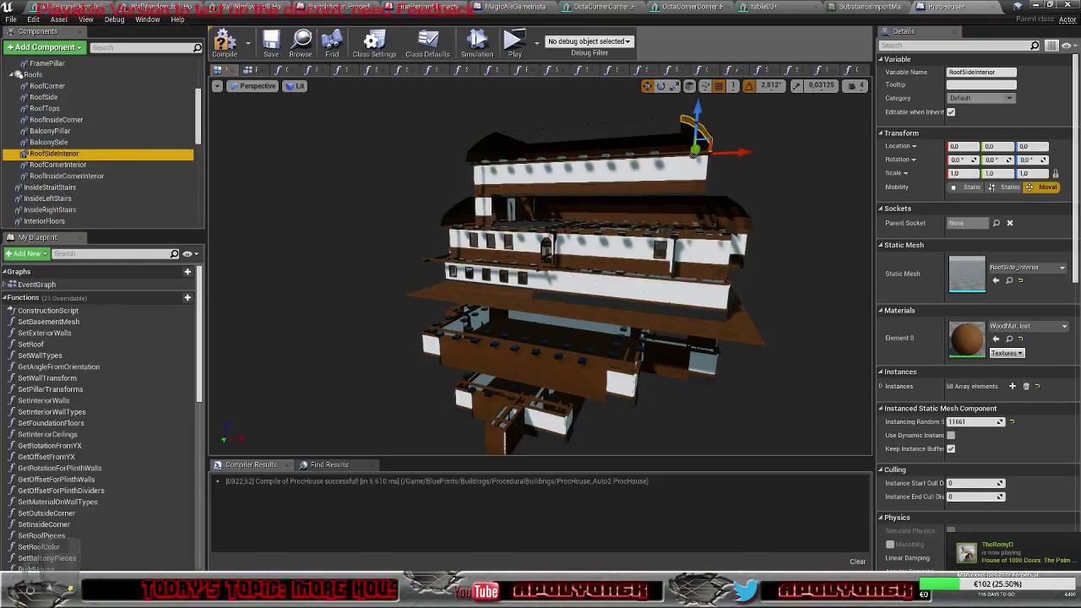
{"action": "left_click", "coordinate": [1024, 389]}
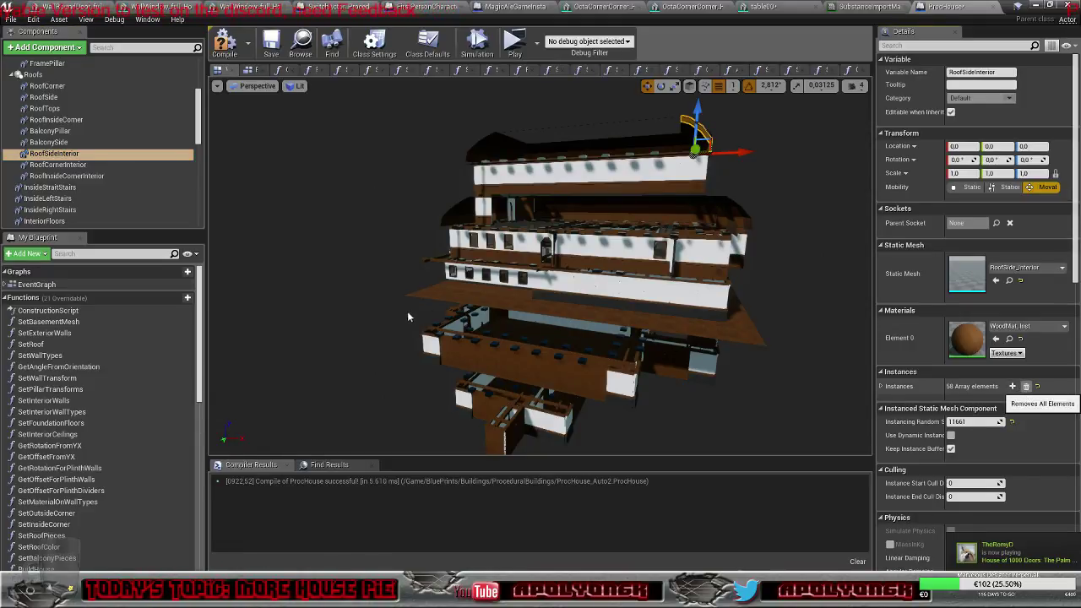
{"action": "left_click", "coordinate": [60, 164]}
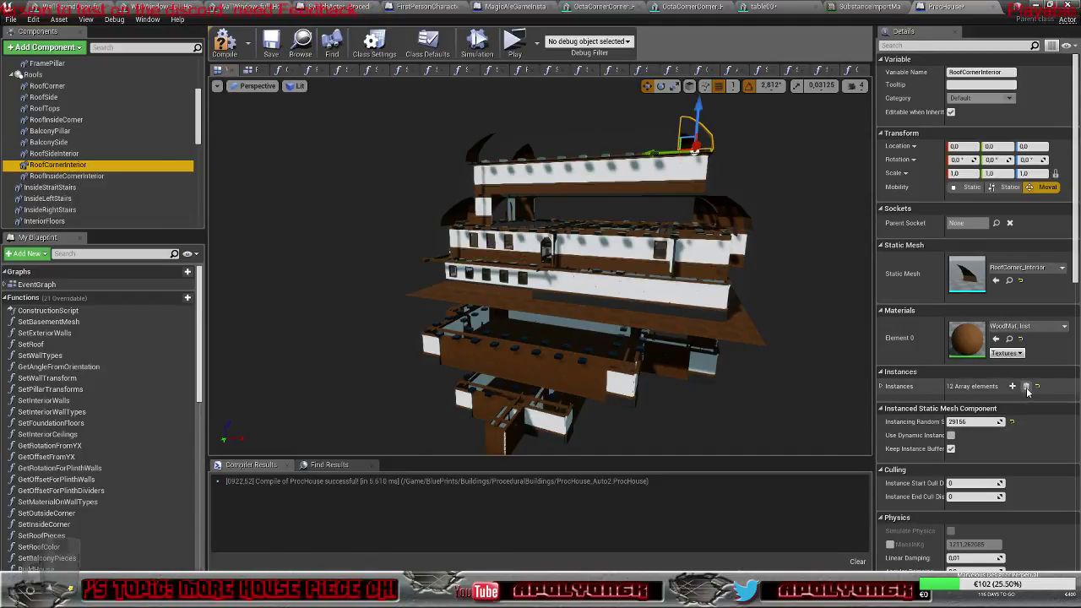
{"action": "left_click", "coordinate": [1027, 388]}
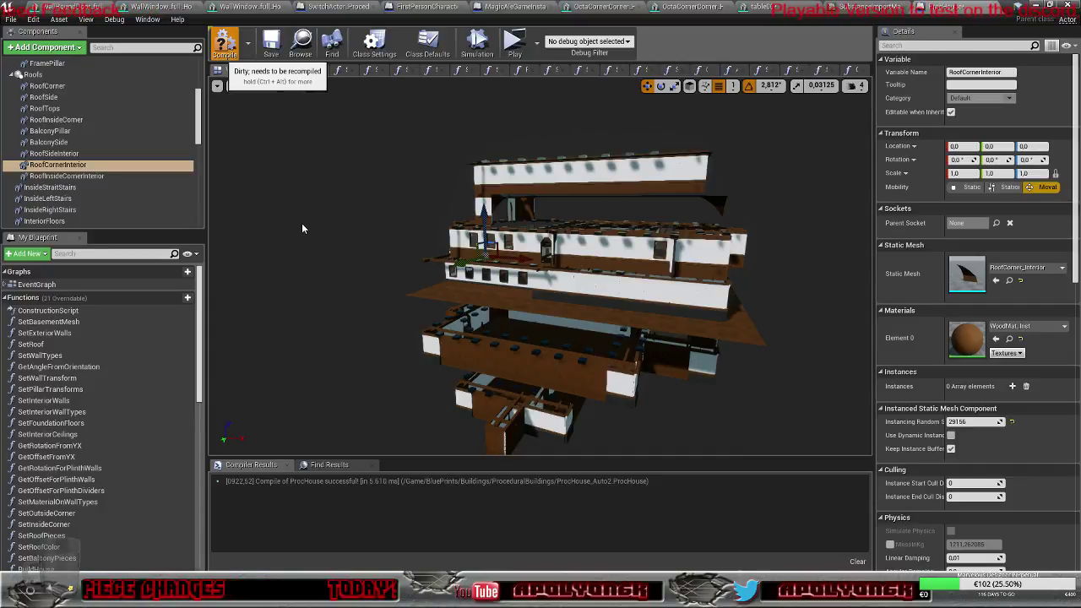
{"action": "key", "text": "F7"}
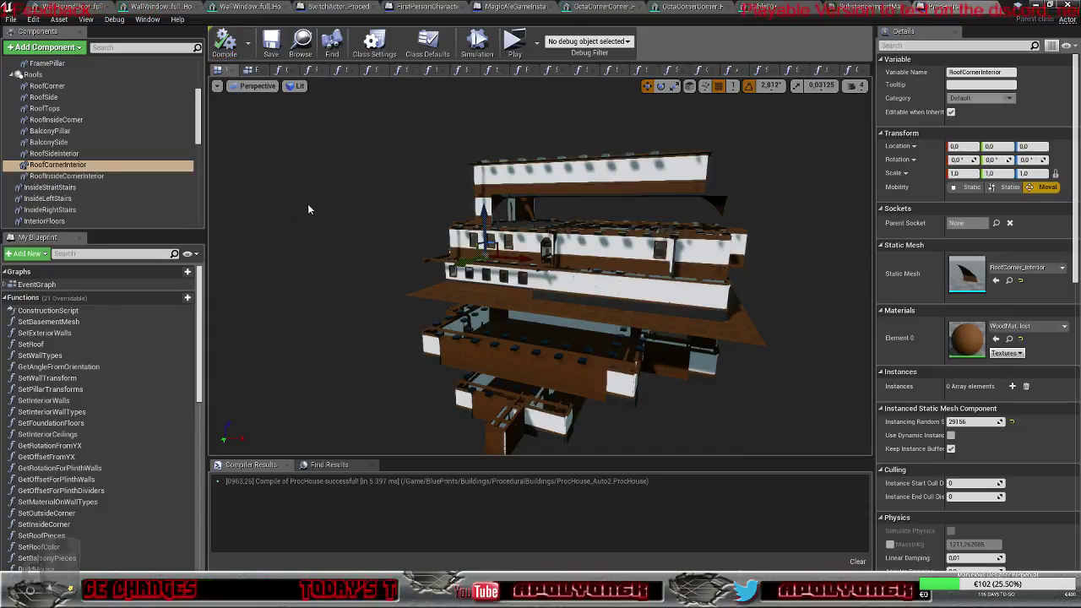
Step: Clear the instances of RoofInsideCornerInterior and InsideStraitStairs, compiling and saving the ProcHouse blueprint
{"action": "left_click", "coordinate": [84, 176]}
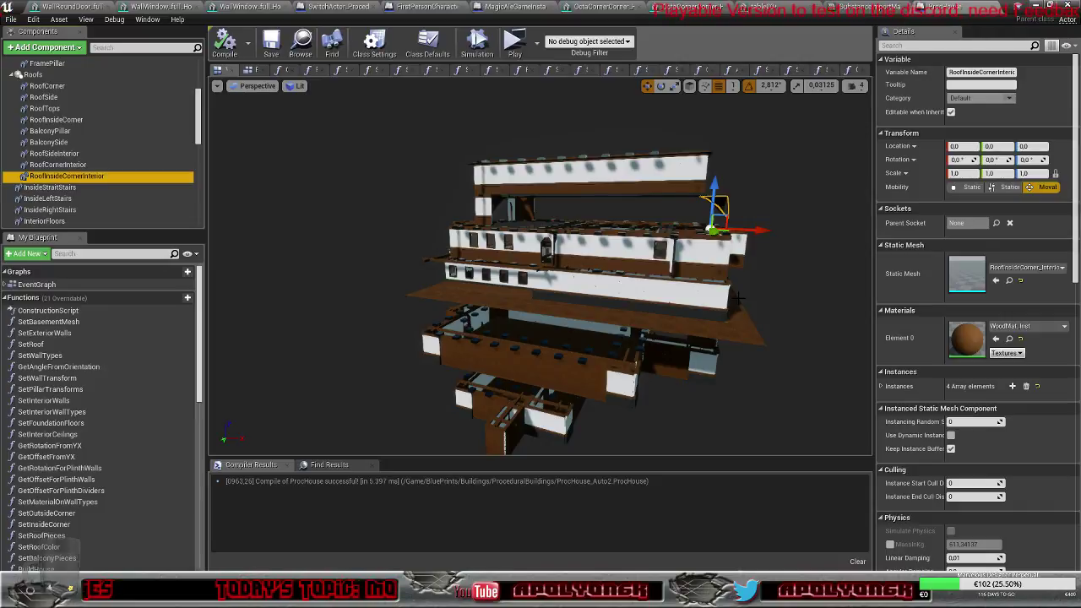
{"action": "left_click", "coordinate": [1028, 391]}
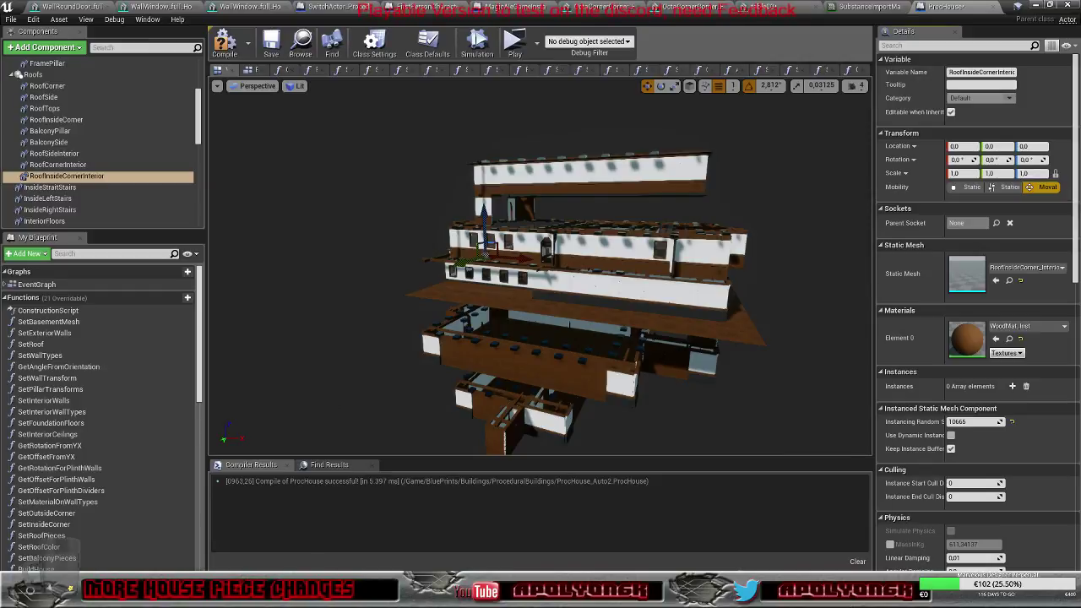
{"action": "left_click", "coordinate": [51, 187]}
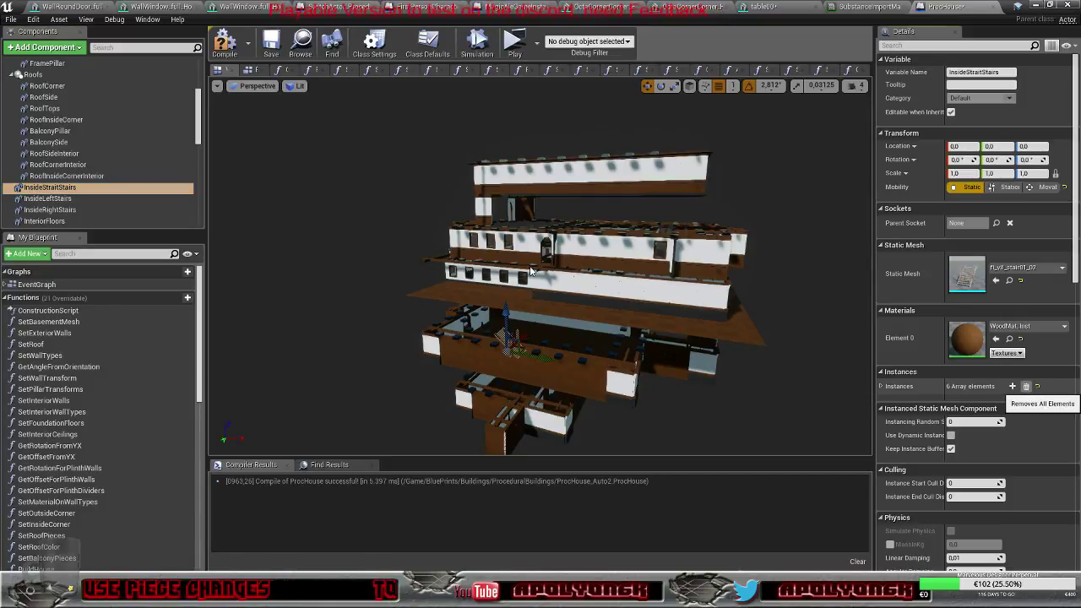
{"action": "left_click", "coordinate": [1026, 386]}
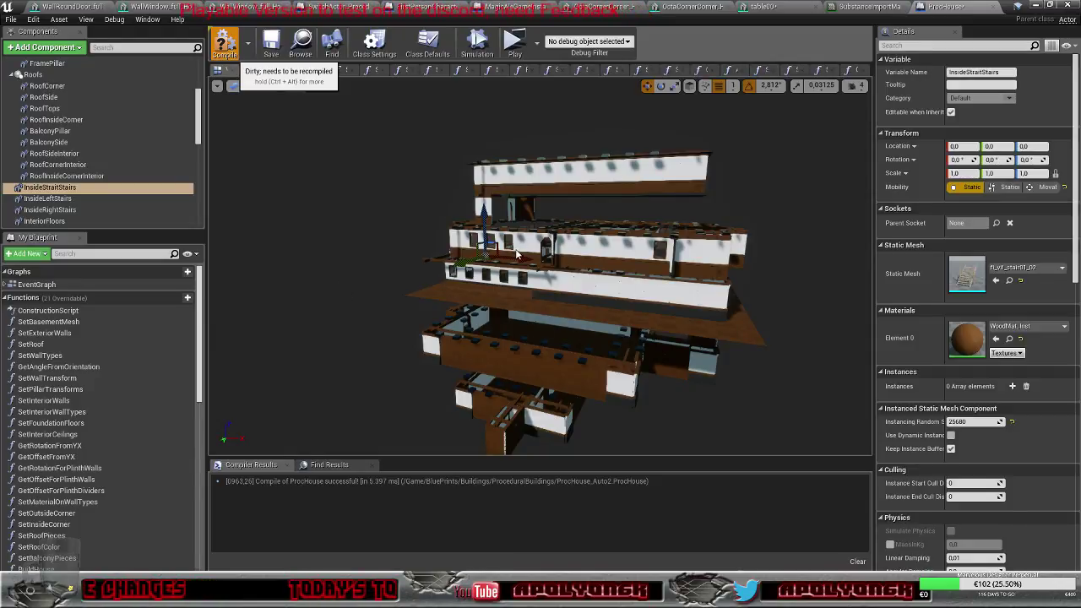
{"action": "key", "text": "ctrl+s"}
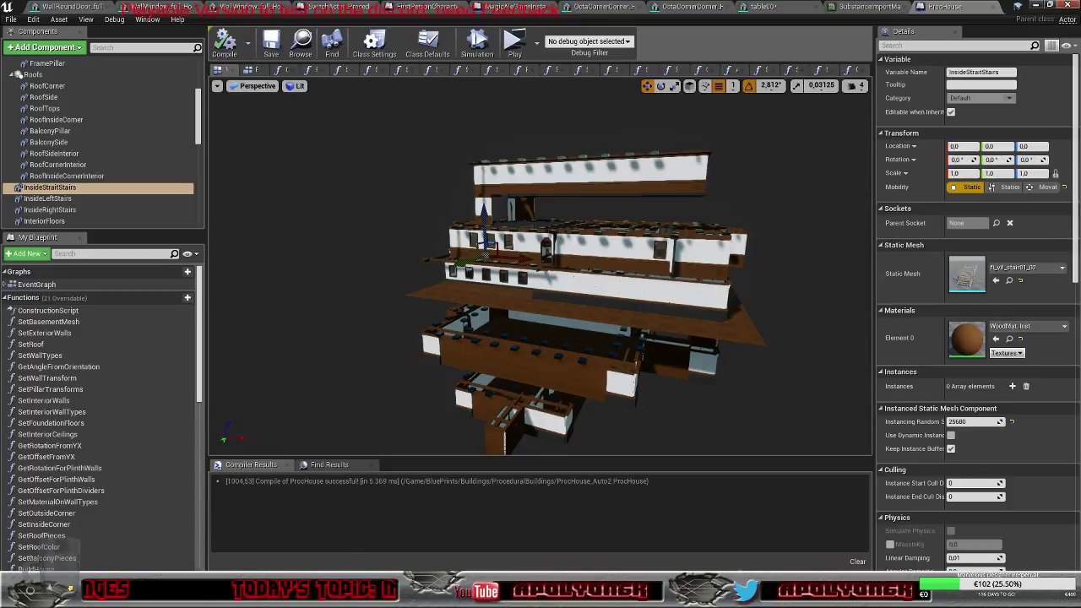
Step: Return to the level editor and look through the selected Brewery_ actor's House Data List
{"action": "left_click", "coordinate": [1035, 6]}
{"action": "right_click_drag", "start_coordinate": [524, 211], "coordinate": [519, 270]}
{"action": "scroll", "coordinate": [532, 245], "scroll_direction": "down", "scroll_amount": 1}
{"action": "scroll", "coordinate": [507, 253], "scroll_direction": "up", "scroll_amount": 1}
{"action": "right_click_drag", "start_coordinate": [567, 183], "coordinate": [473, 237]}
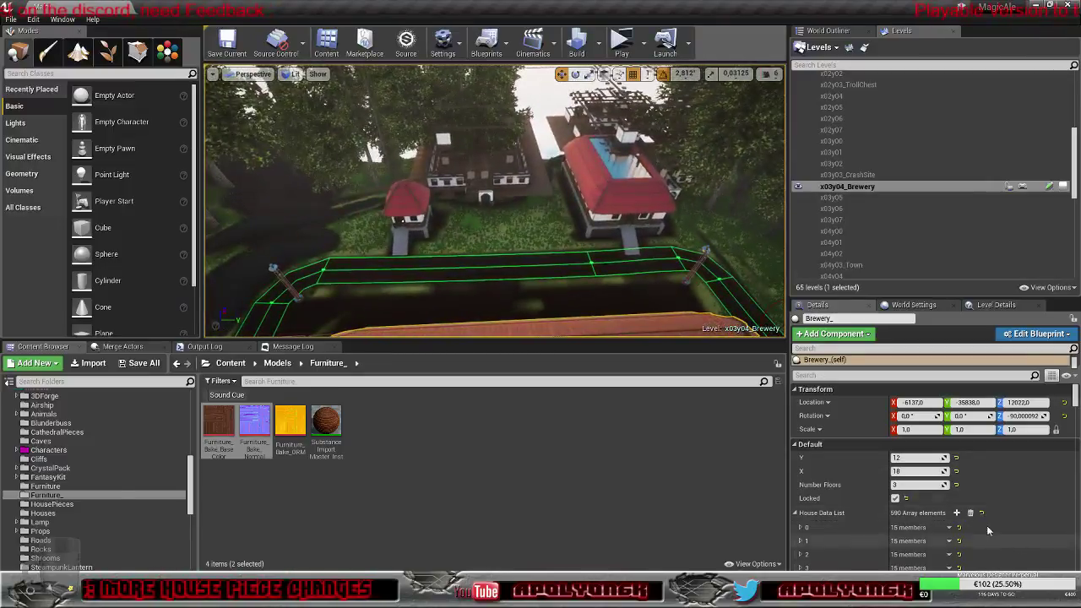
{"action": "scroll", "coordinate": [917, 498], "scroll_direction": "down", "scroll_amount": 2}
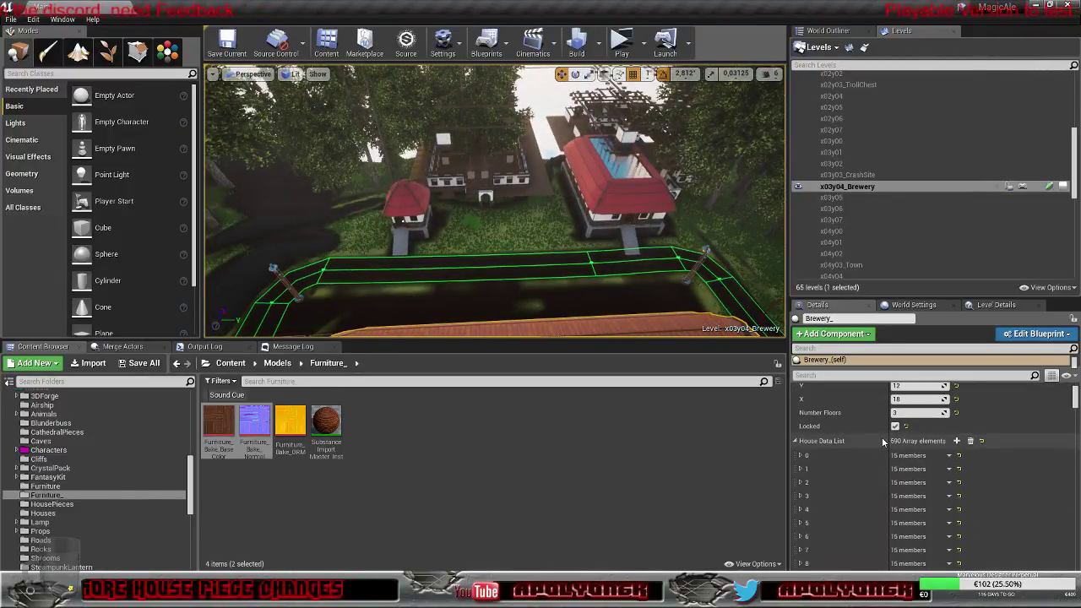
{"action": "scroll", "coordinate": [887, 443], "scroll_direction": "down", "scroll_amount": 3}
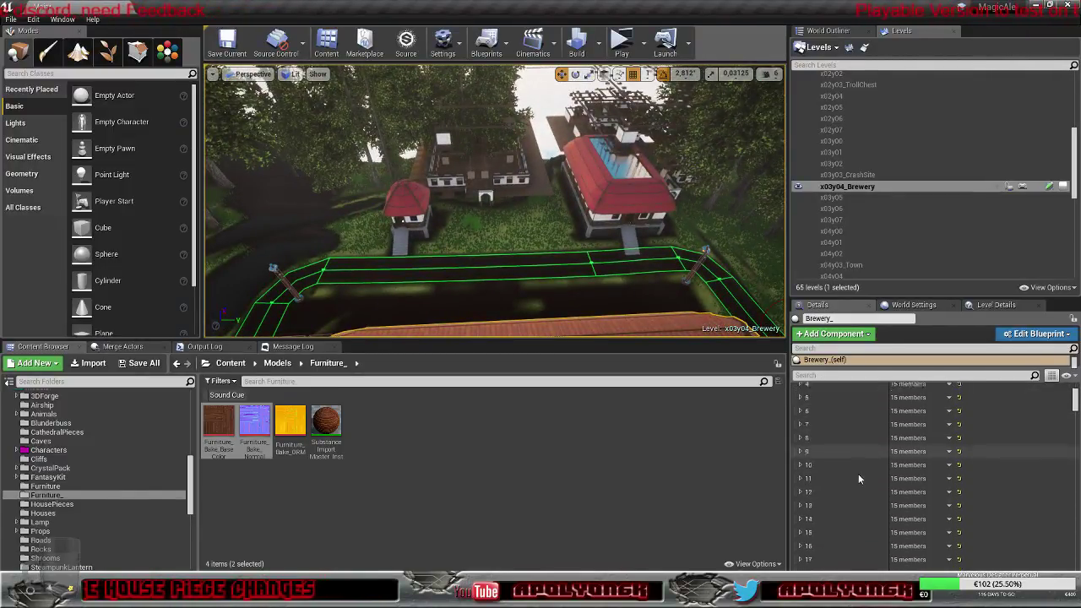
{"action": "scroll", "coordinate": [870, 475], "scroll_direction": "up", "scroll_amount": 6}
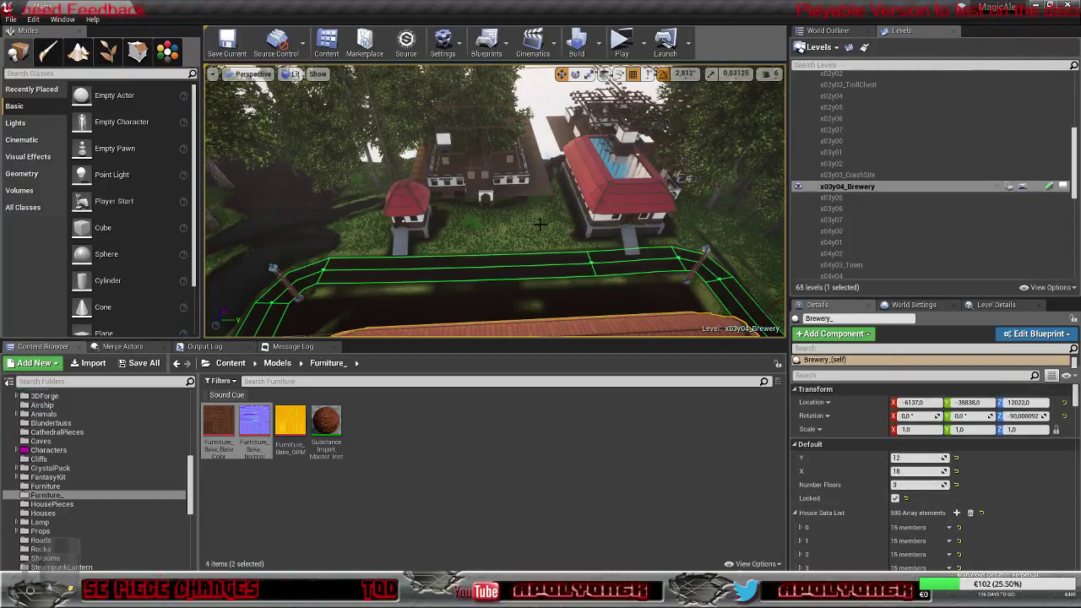
Step: Inspect the houses in the x03y04_Brewery level in an enlarged viewport and return to the ProcHouse blueprint
{"action": "key", "text": "w"}
{"action": "mouse_move", "coordinate": [494, 203]}
{"action": "right_mouse_down"}
{"action": "mouse_move", "coordinate": [494, 169]}
{"action": "mouse_move", "coordinate": [494, 194]}
{"action": "right_mouse_up"}
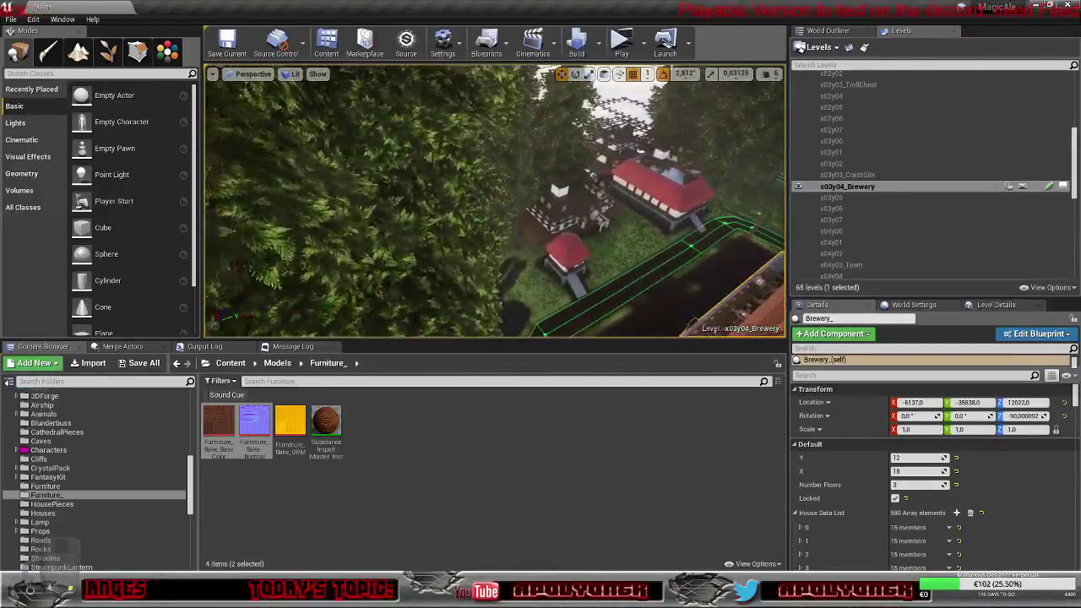
{"action": "right_click_drag", "start_coordinate": [495, 194], "coordinate": [469, 199]}
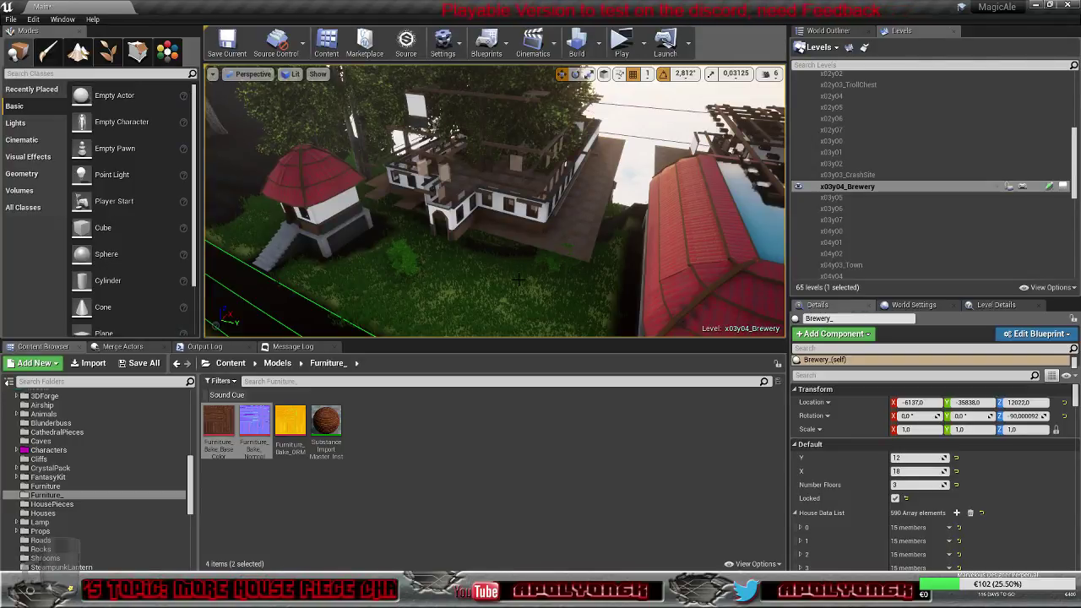
{"action": "left_click_drag", "start_coordinate": [476, 340], "coordinate": [485, 406]}
{"action": "right_click_drag", "start_coordinate": [487, 338], "coordinate": [531, 314]}
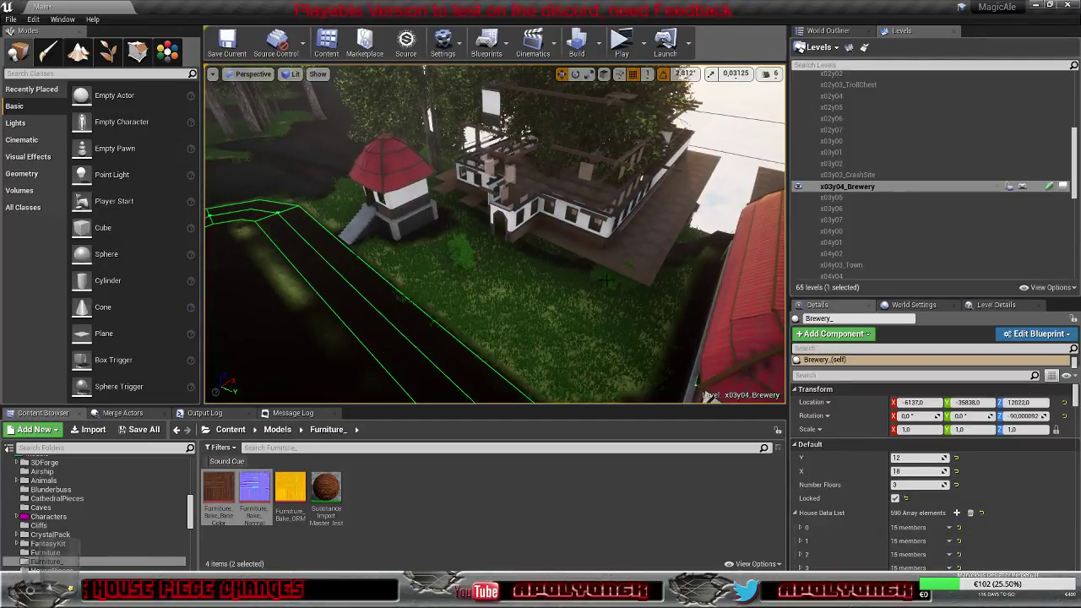
{"action": "right_click_drag", "start_coordinate": [577, 312], "coordinate": [699, 314]}
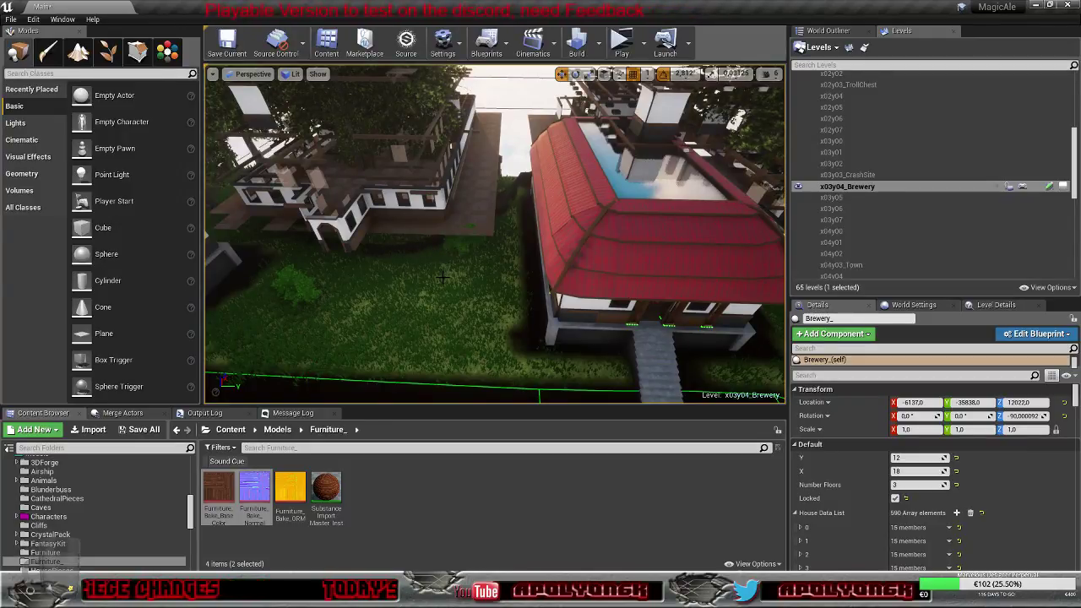
{"action": "right_click_drag", "start_coordinate": [461, 285], "coordinate": [512, 252]}
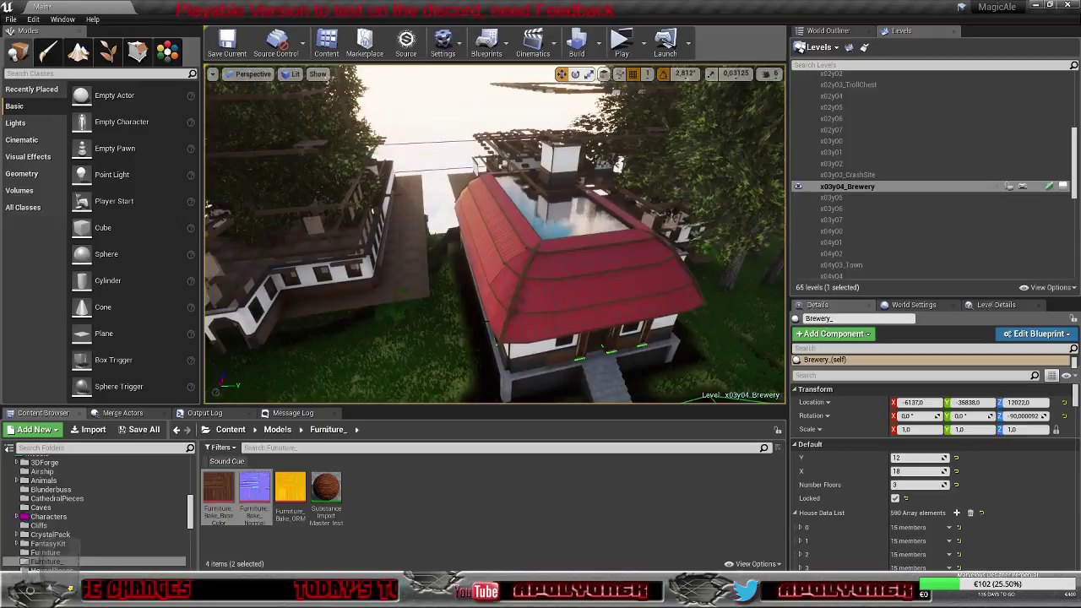
{"action": "mouse_move", "coordinate": [198, 594]}
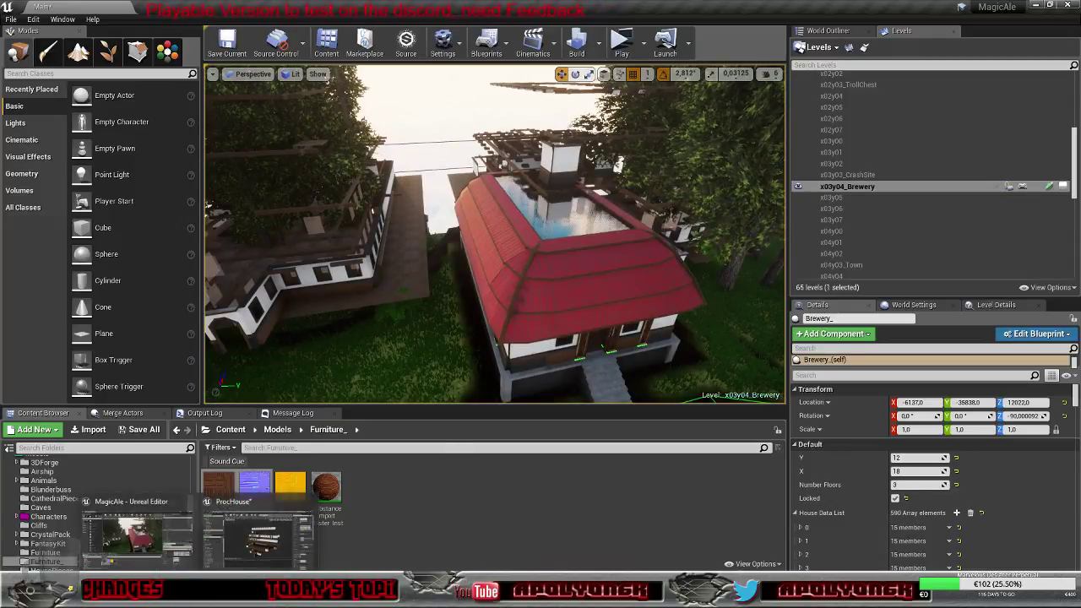
{"action": "left_click", "coordinate": [259, 517]}
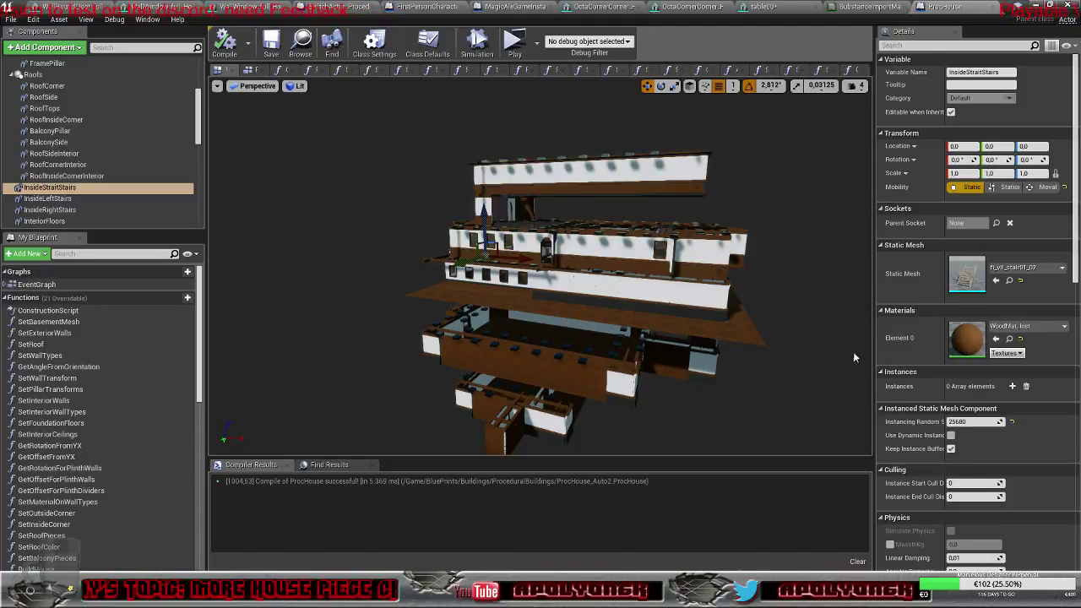
Step: Clear the instances of InsideLeftStairs and InteriorFloors, and check InsideRightStairs and InteriorTrapdoors for leftover instances
{"action": "left_click", "coordinate": [64, 199]}
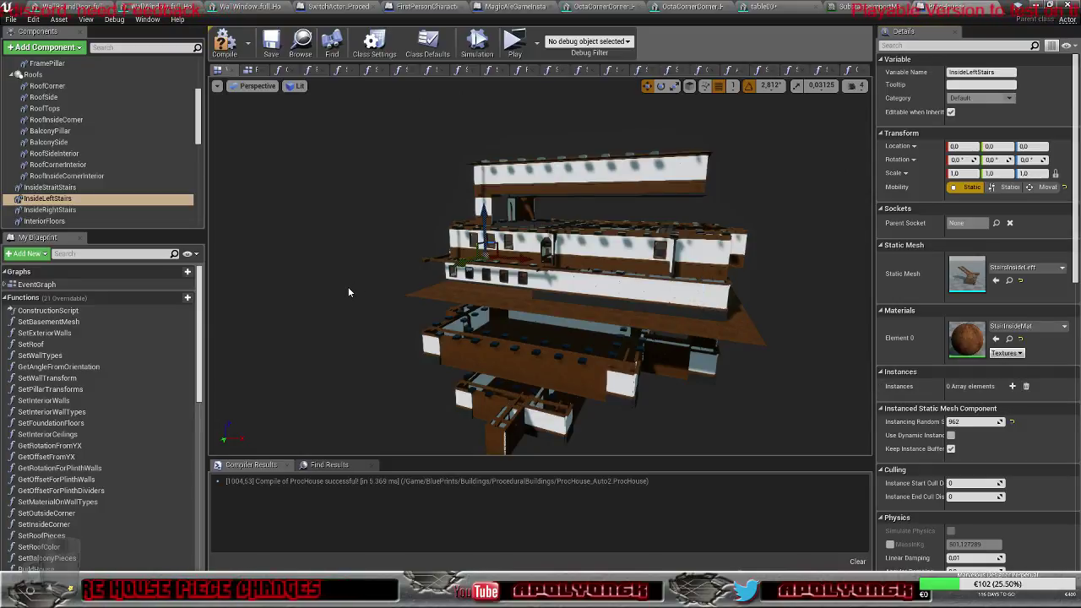
{"action": "left_click", "coordinate": [51, 210]}
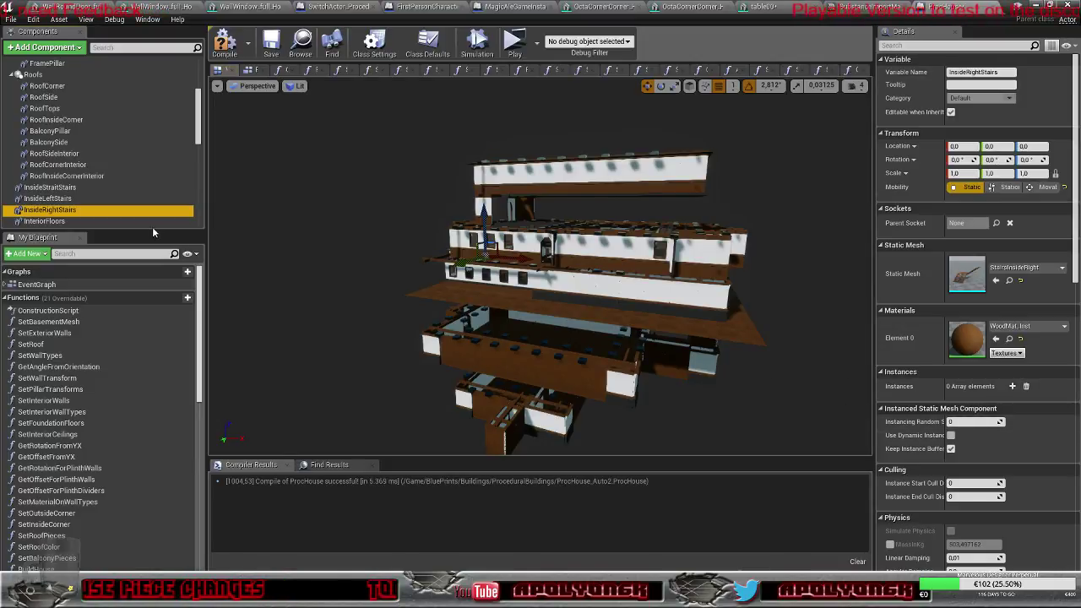
{"action": "left_click", "coordinate": [70, 221]}
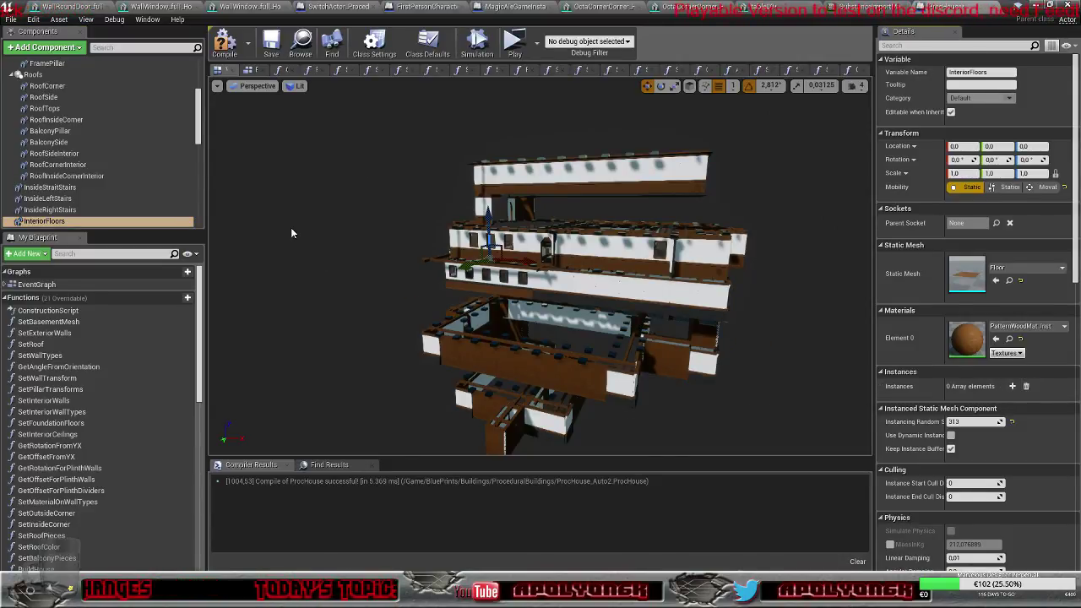
{"action": "scroll", "coordinate": [148, 159], "scroll_direction": "down", "scroll_amount": 3}
{"action": "left_click", "coordinate": [149, 159]}
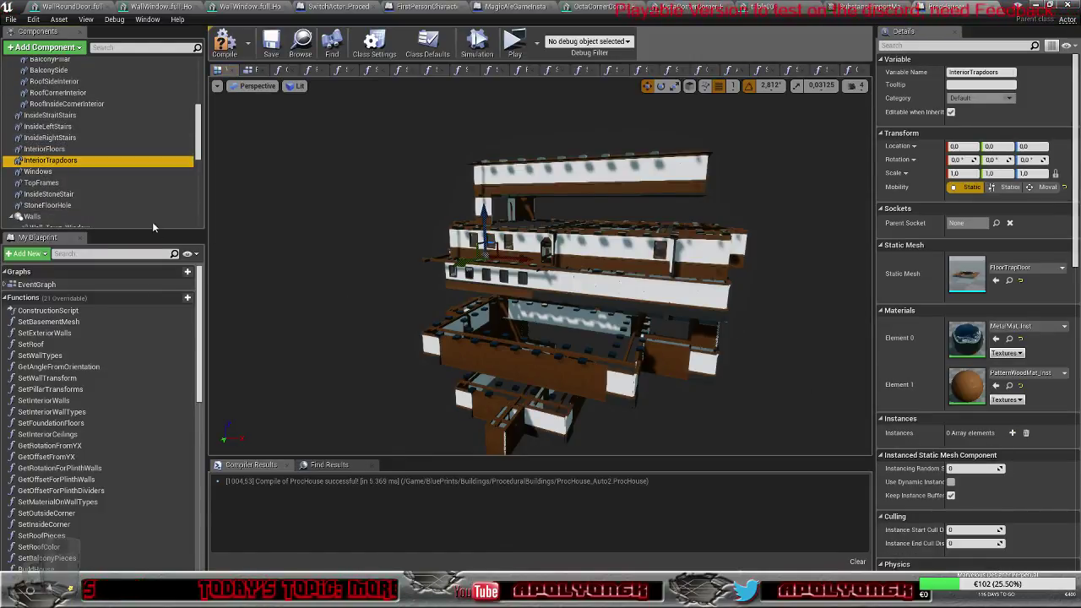
Step: Remove all instances from the Windows, TopFrames and StoneFloorHole components, check InsideStoneStair, and compile the blueprint
{"action": "left_click", "coordinate": [68, 171]}
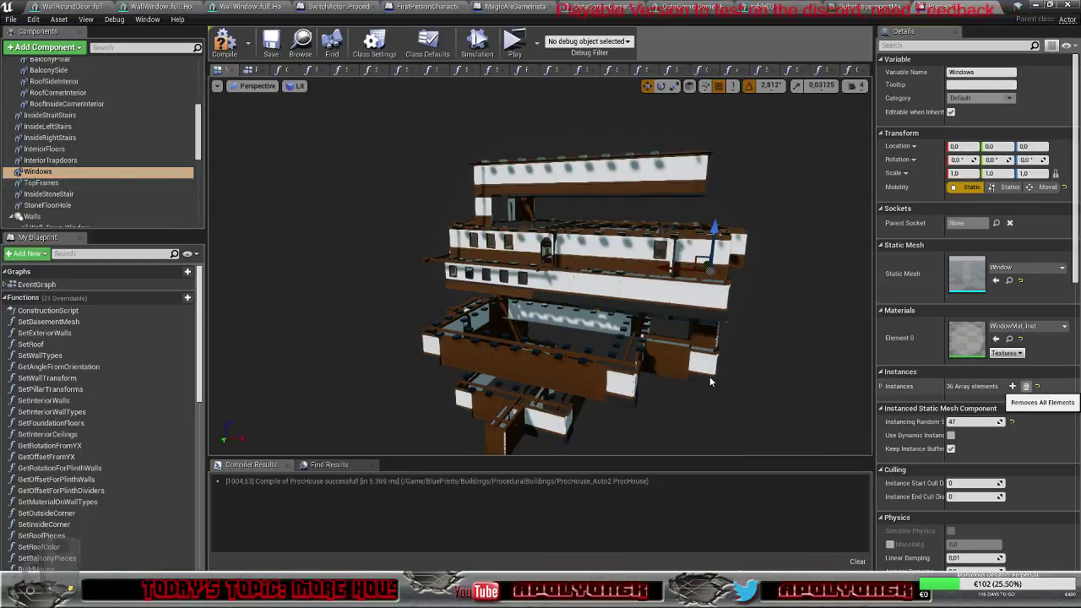
{"action": "left_click", "coordinate": [1026, 386]}
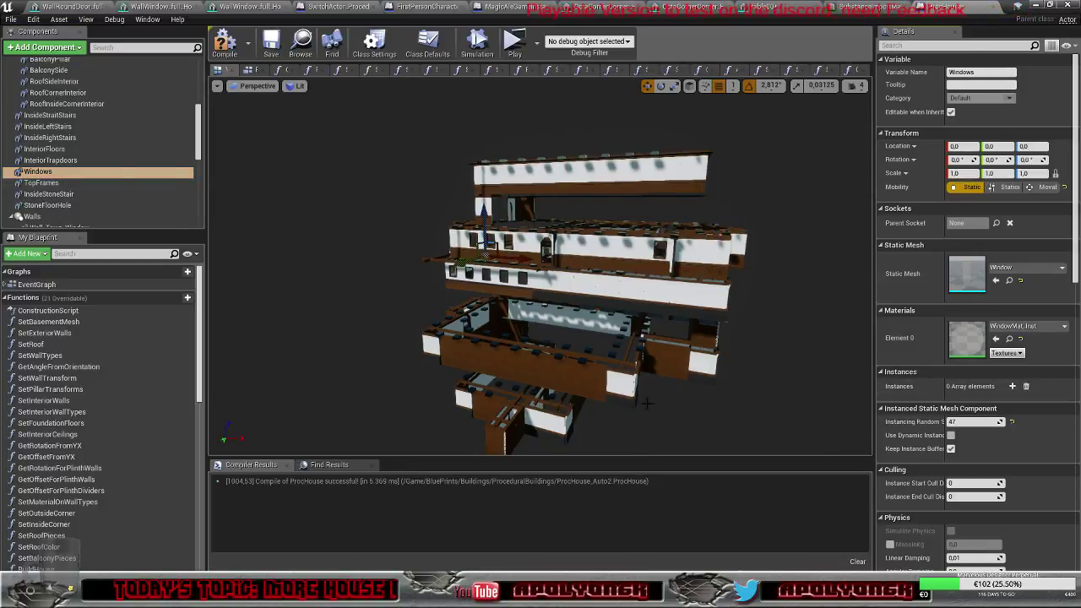
{"action": "left_click", "coordinate": [76, 182]}
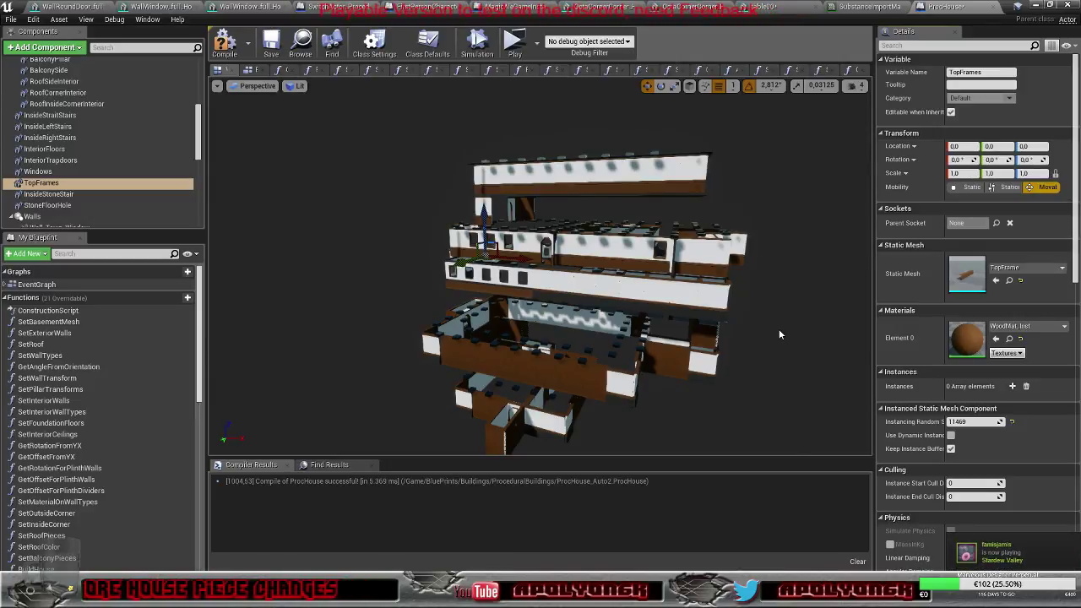
{"action": "left_click", "coordinate": [63, 196]}
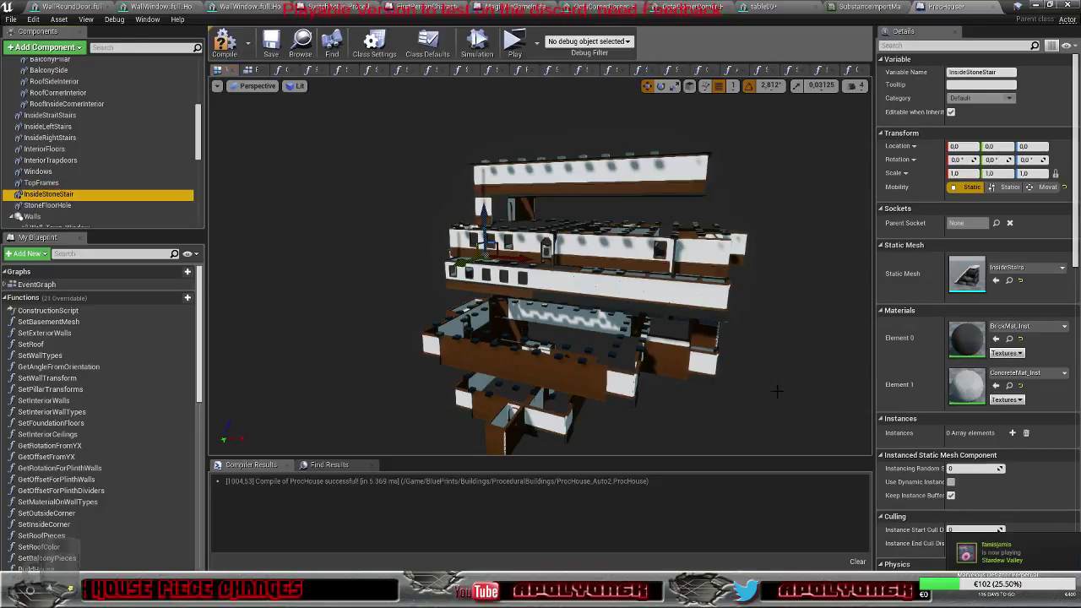
{"action": "left_click", "coordinate": [101, 207]}
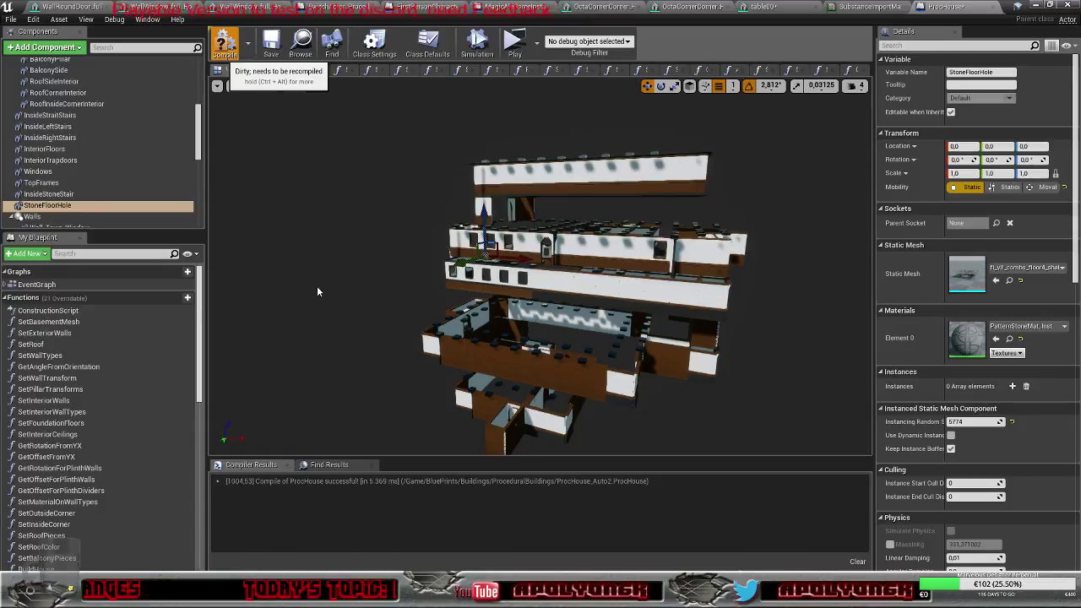
{"action": "key", "text": "F7"}
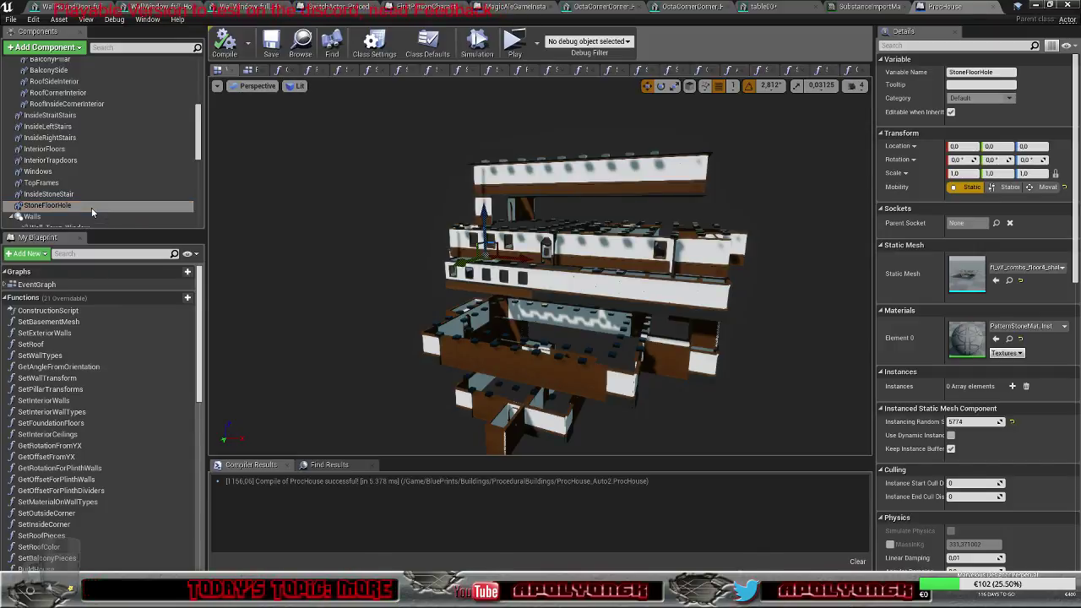
Step: Clear the instances of Wall_Town_Window and Wall_Town_Door, and check the Wall_Shed, Wall_Shed_Window and Wall_Shed_Door components for instances
{"action": "scroll", "coordinate": [101, 169], "scroll_direction": "down", "scroll_amount": 3}
{"action": "left_click", "coordinate": [59, 138]}
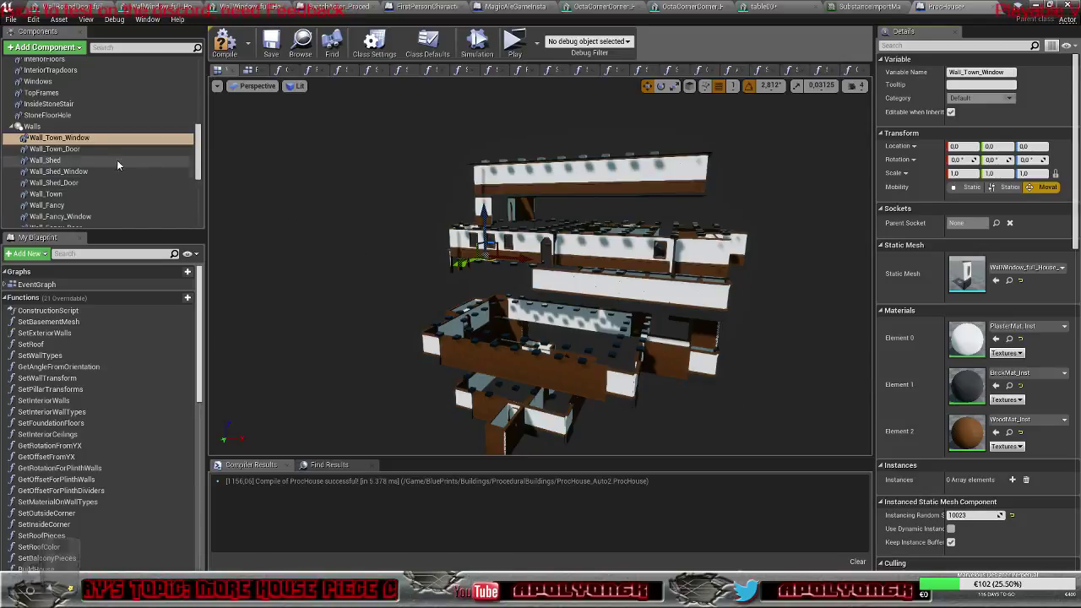
{"action": "left_click", "coordinate": [57, 149]}
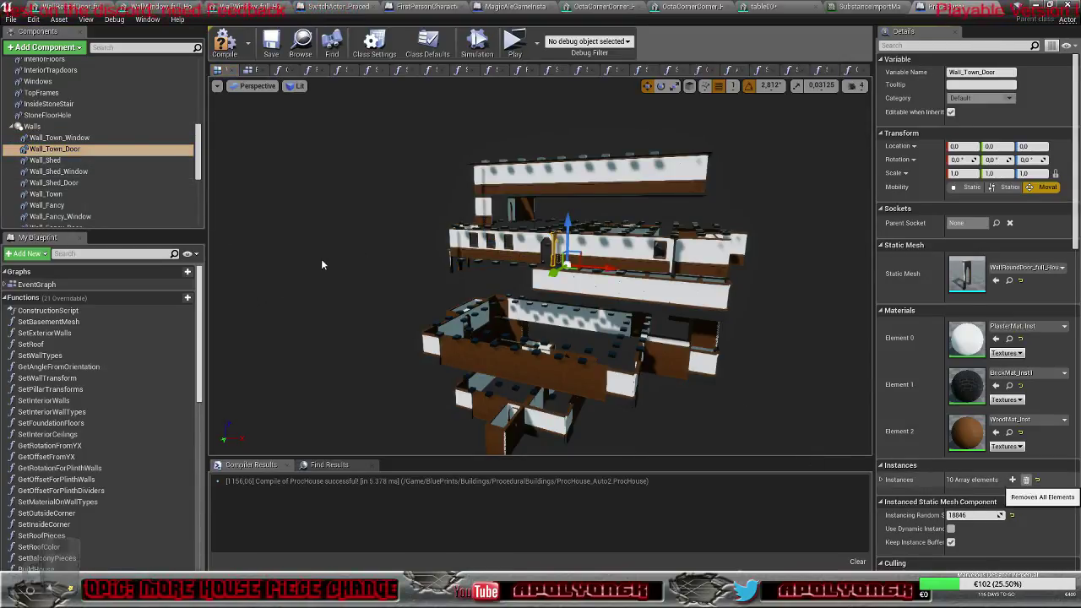
{"action": "left_click", "coordinate": [75, 161]}
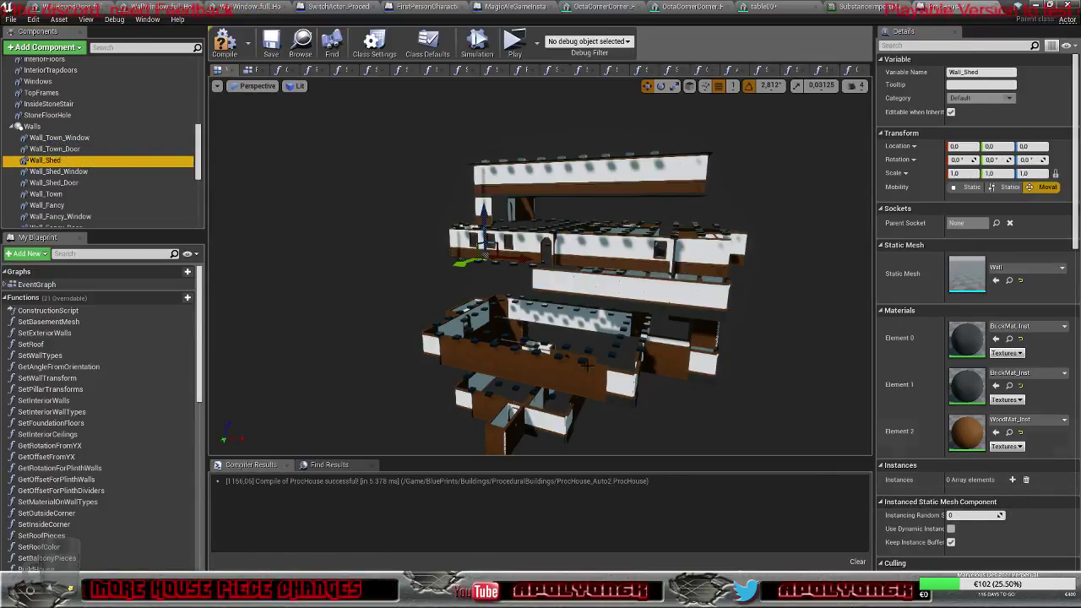
{"action": "left_click", "coordinate": [66, 173]}
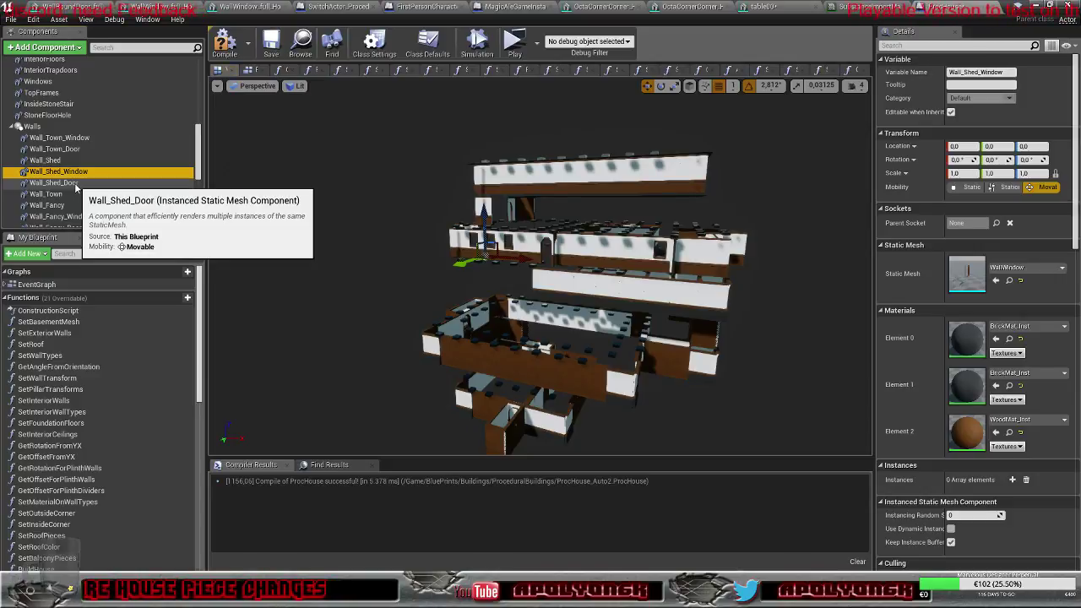
{"action": "left_click", "coordinate": [73, 184]}
Step: Remove all instances from Wall_Town, Wall_Fancy and Wall_Fancy_Window, and compile and save the blueprint
{"action": "left_click", "coordinate": [68, 195]}
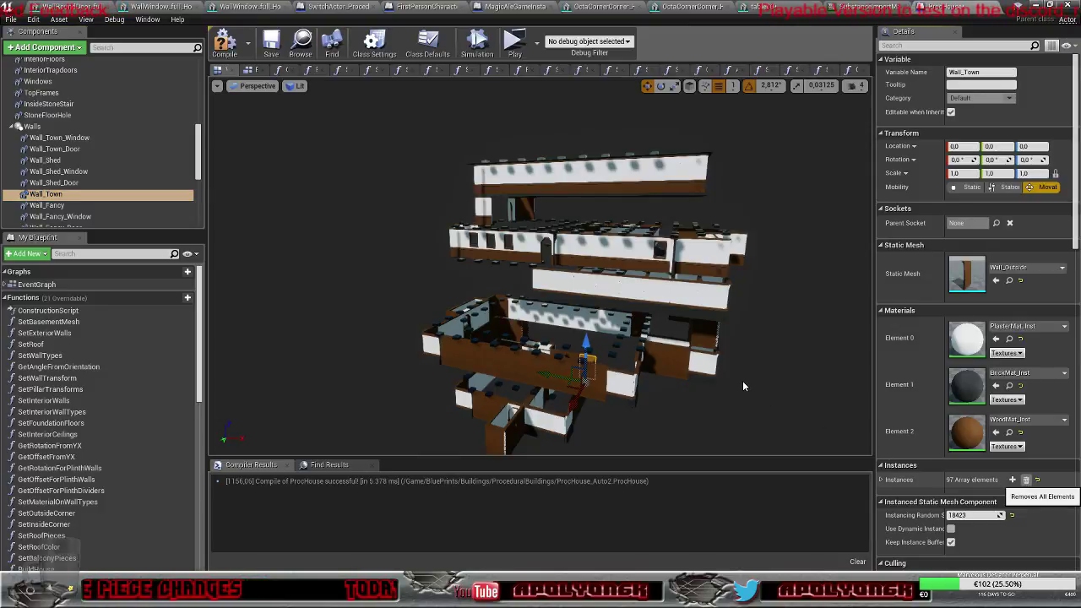
{"action": "left_click", "coordinate": [1026, 479]}
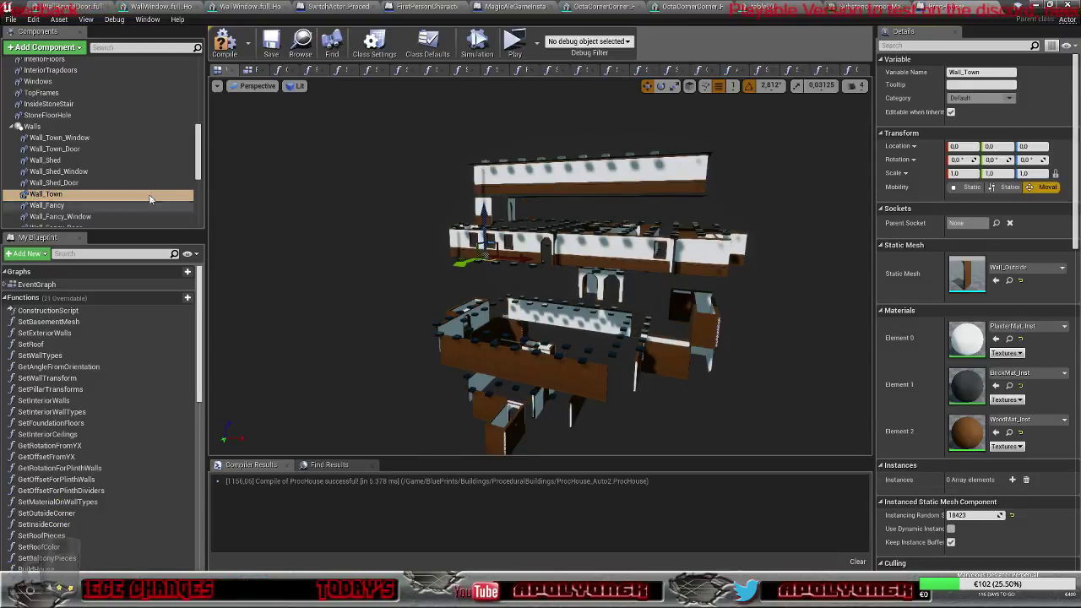
{"action": "left_click", "coordinate": [46, 205]}
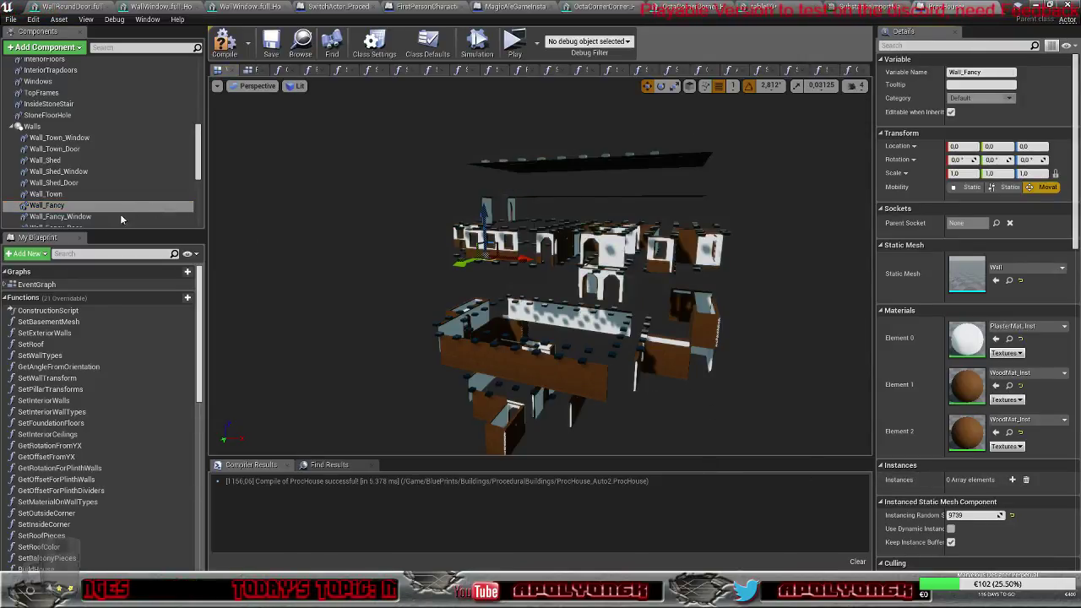
{"action": "left_click", "coordinate": [59, 217]}
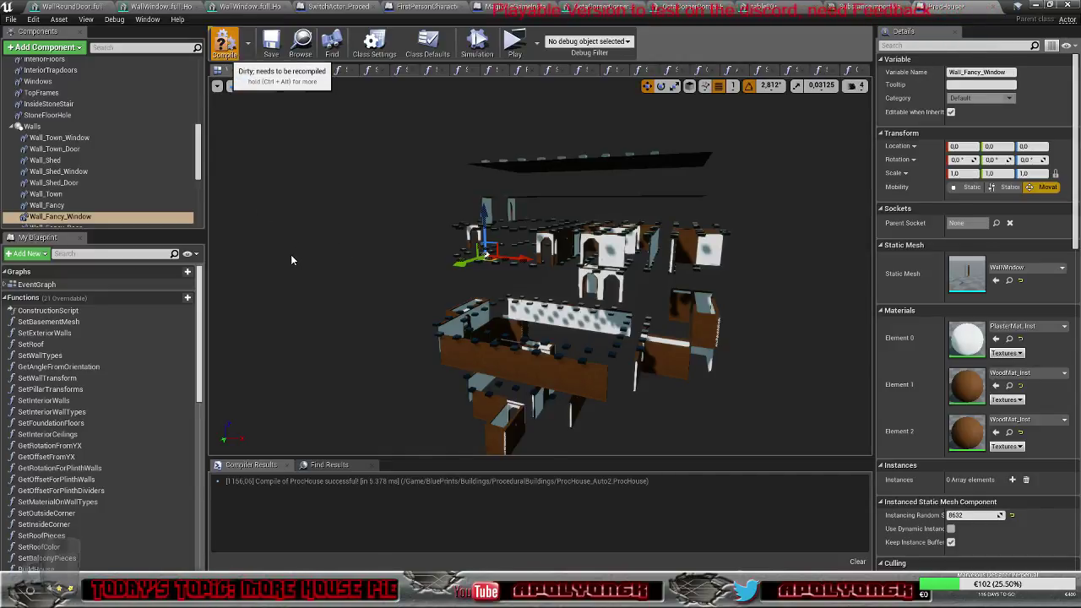
{"action": "key", "text": "ctrl+s"}
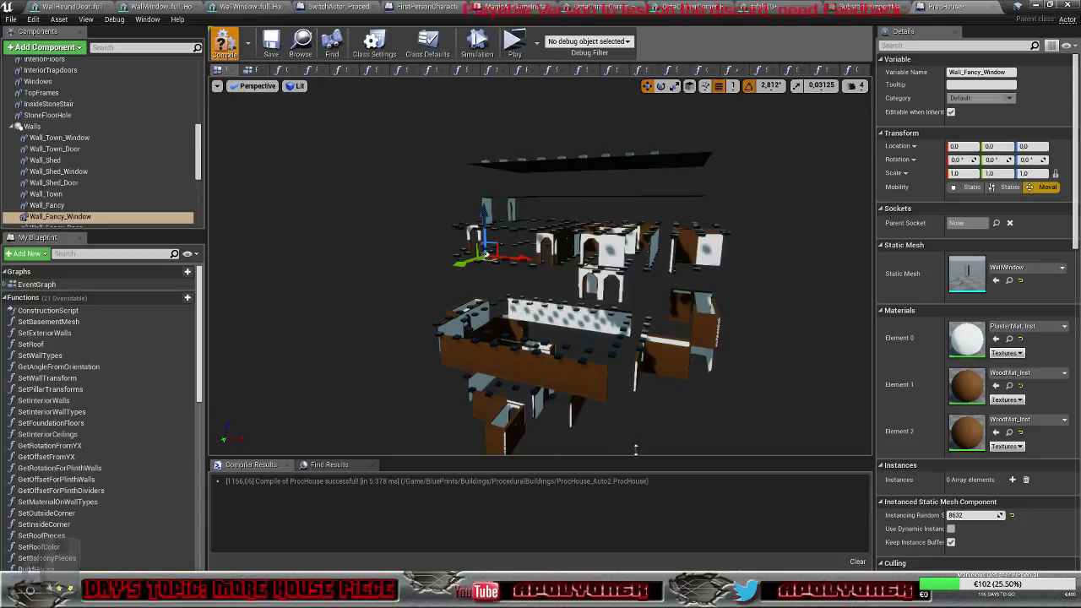
{"action": "key", "text": "F7"}
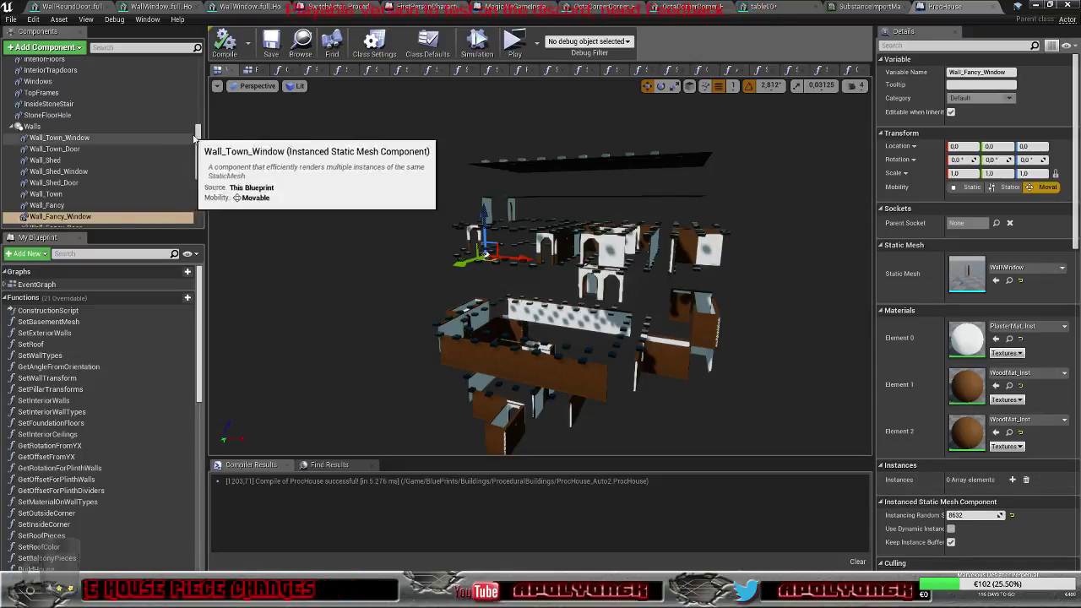
Step: Remove all elements from the Wall_Fancy_Door component's Instances array
{"action": "left_click_drag", "start_coordinate": [197, 143], "coordinate": [201, 168]}
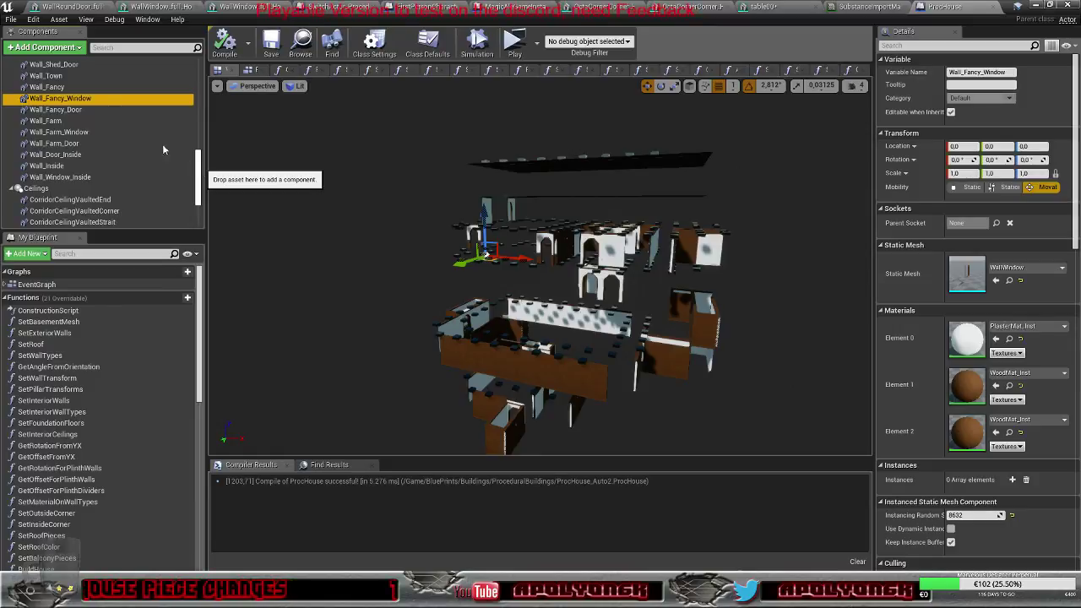
{"action": "left_click", "coordinate": [75, 111]}
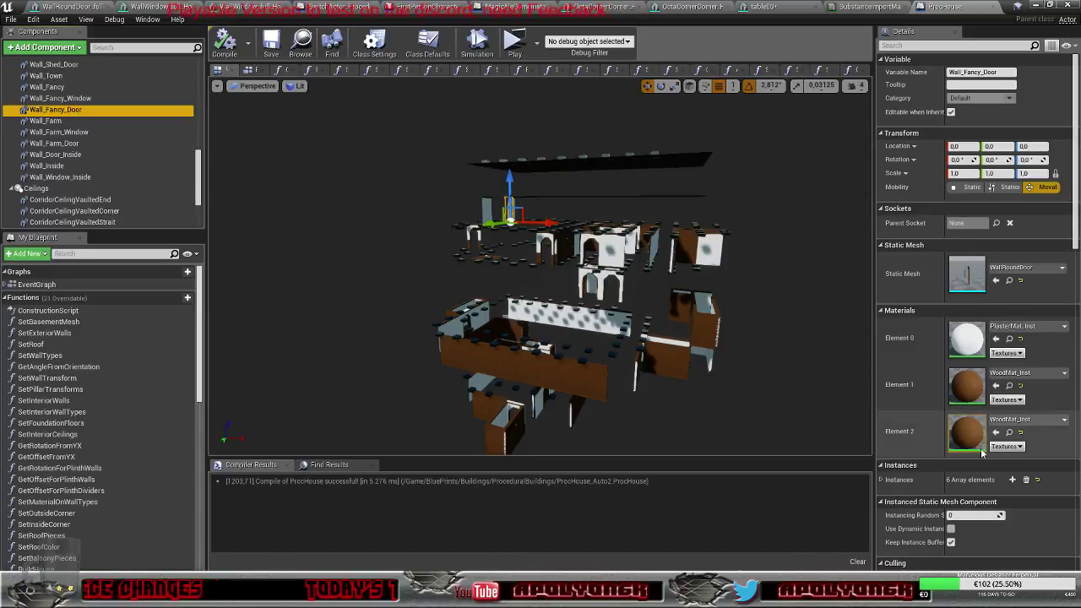
{"action": "left_click", "coordinate": [1026, 480]}
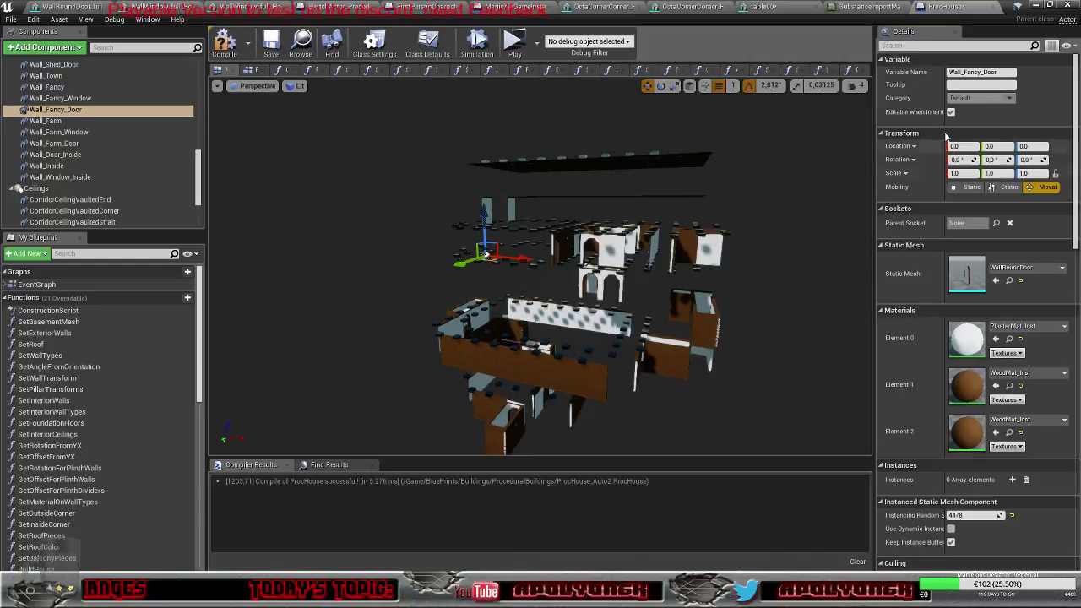
Step: Inspect the Brewery building in the level from several angles for leftover or missing mesh pieces
{"action": "left_click", "coordinate": [1037, 7]}
{"action": "right_click_drag", "start_coordinate": [658, 199], "coordinate": [609, 204]}
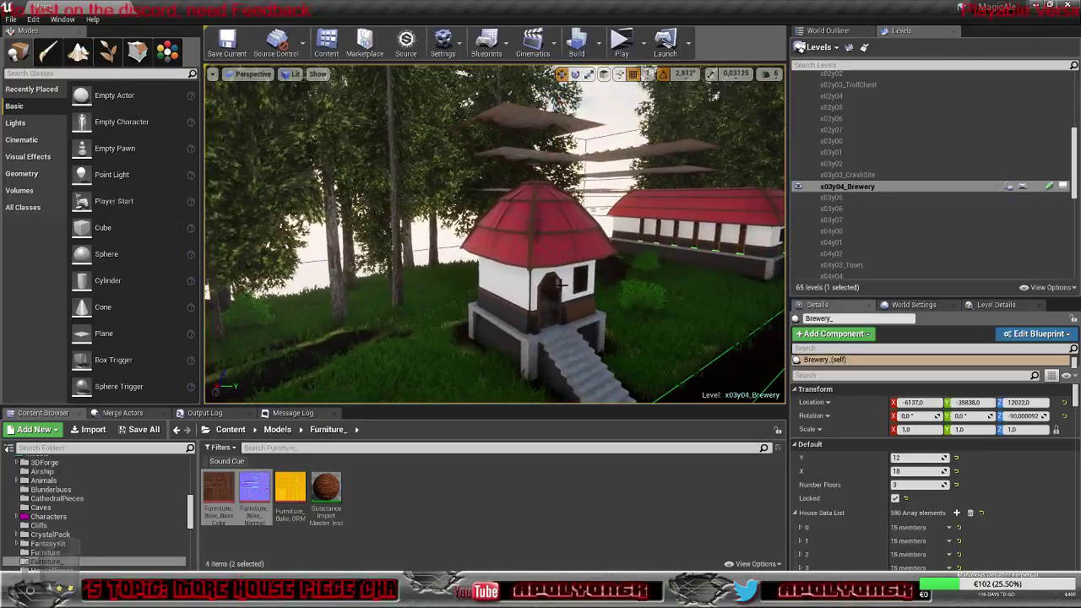
{"action": "right_click_drag", "start_coordinate": [608, 205], "coordinate": [541, 203]}
{"action": "key", "text": "f"}
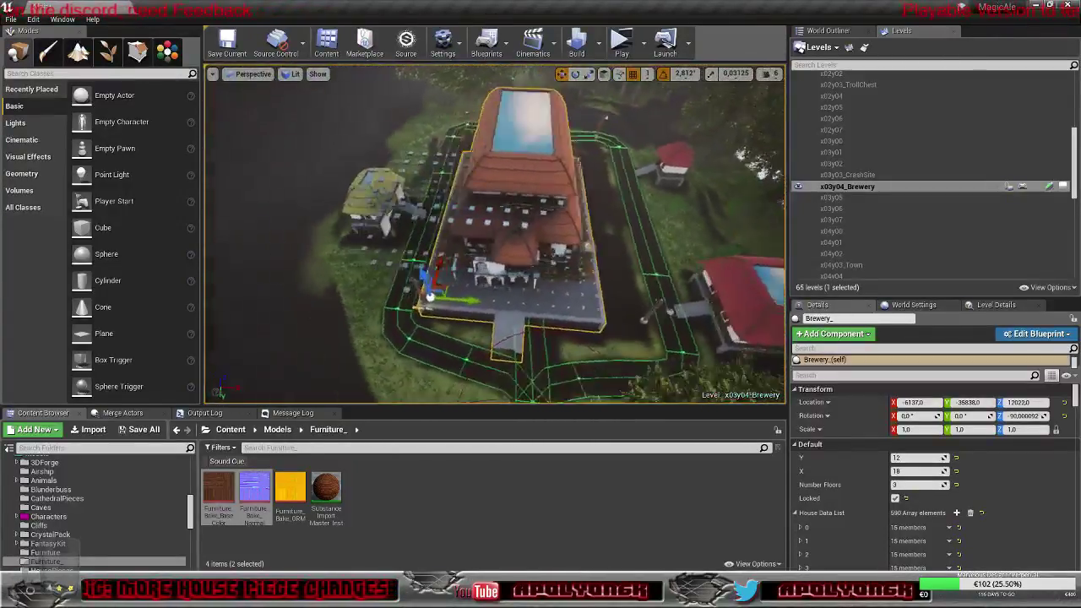
{"action": "left_click_drag", "start_coordinate": [564, 248], "coordinate": [513, 239], "text": "alt"}
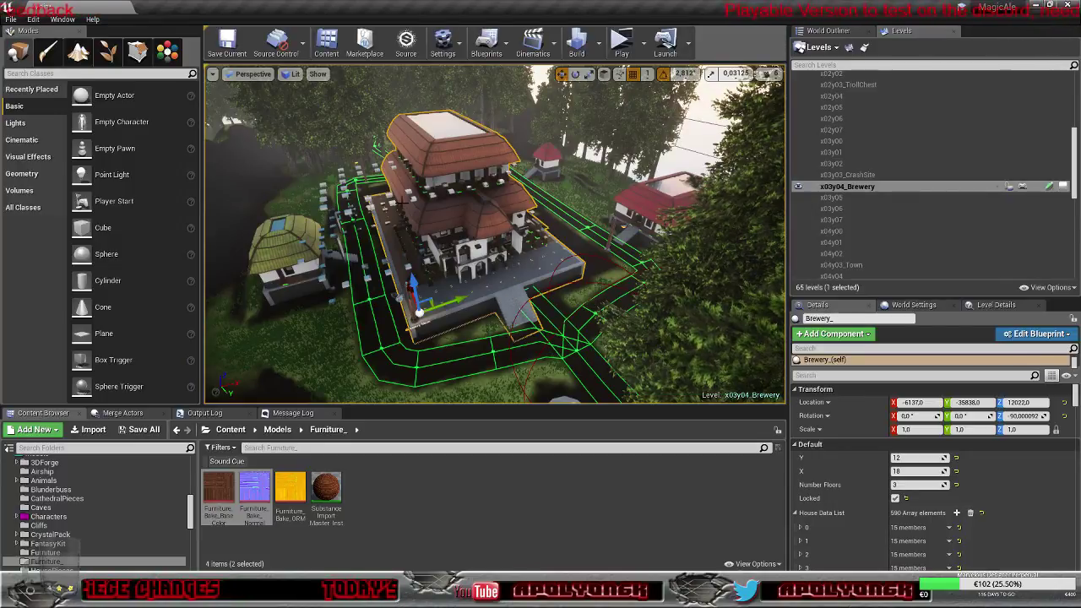
{"action": "mouse_move", "coordinate": [486, 213]}
{"action": "right_mouse_down"}
{"action": "mouse_move", "coordinate": [431, 223]}
{"action": "mouse_move", "coordinate": [479, 233]}
{"action": "right_mouse_up"}
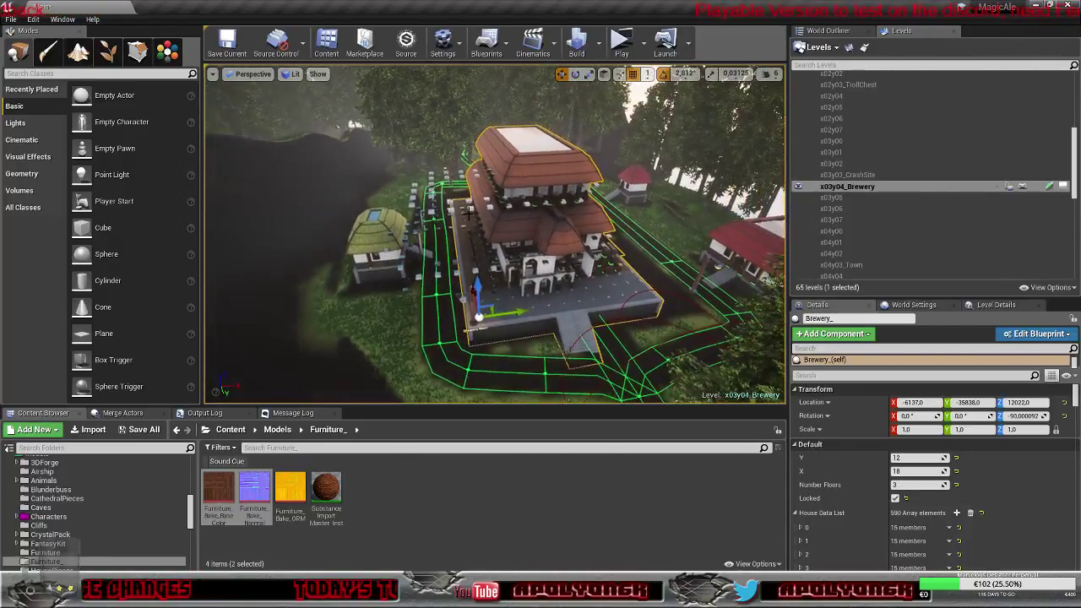
{"action": "scroll", "coordinate": [479, 233], "scroll_direction": "up", "scroll_amount": 3}
{"action": "scroll", "coordinate": [479, 234], "scroll_direction": "up", "scroll_amount": 5}
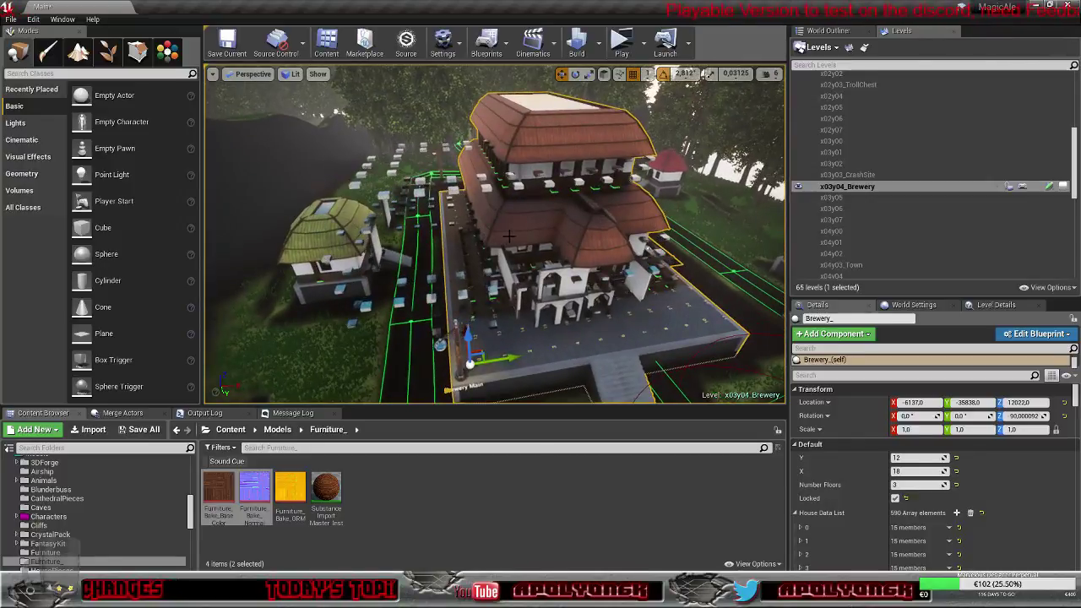
{"action": "scroll", "coordinate": [561, 391], "scroll_direction": "down", "scroll_amount": 4}
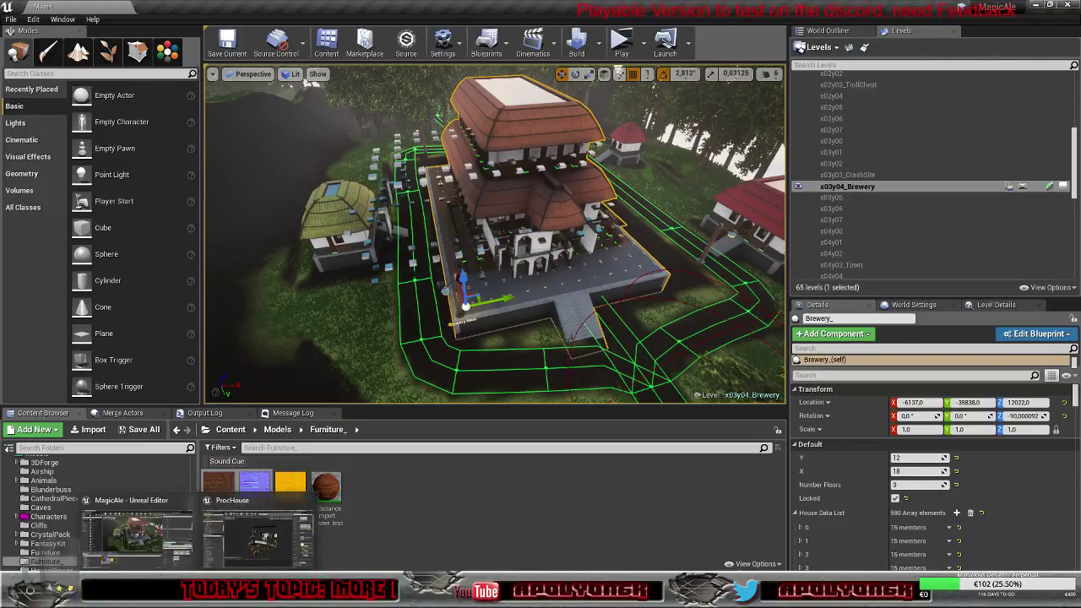
Step: Return to the ProcHouse blueprint and check the Wall_Farm, Wall_Farm_Window and Wall_Farm_Door components for instances
{"action": "key", "text": "alt+Tab"}
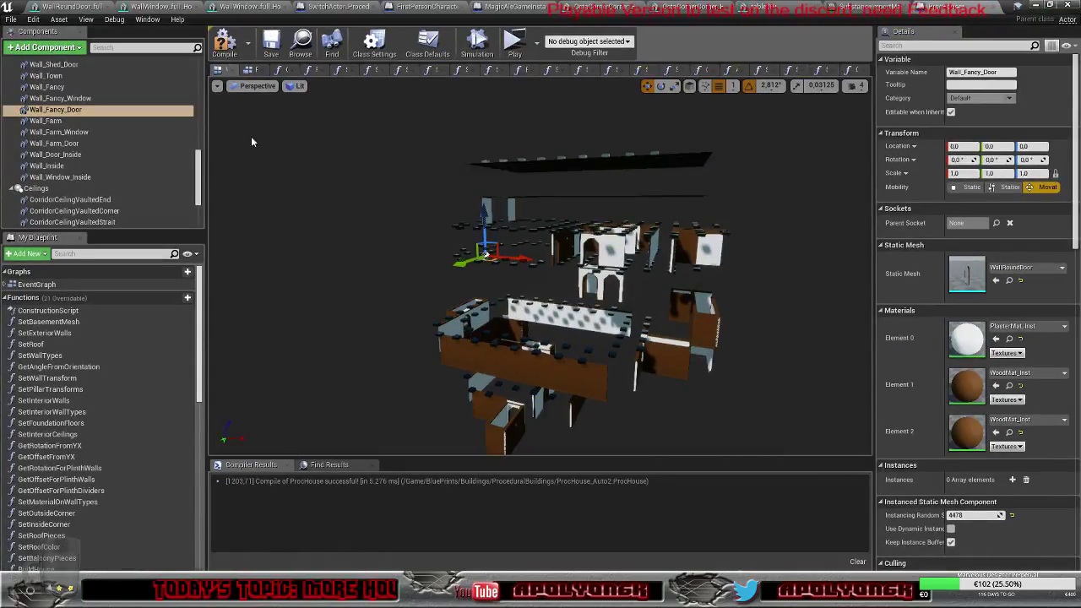
{"action": "left_click", "coordinate": [80, 123]}
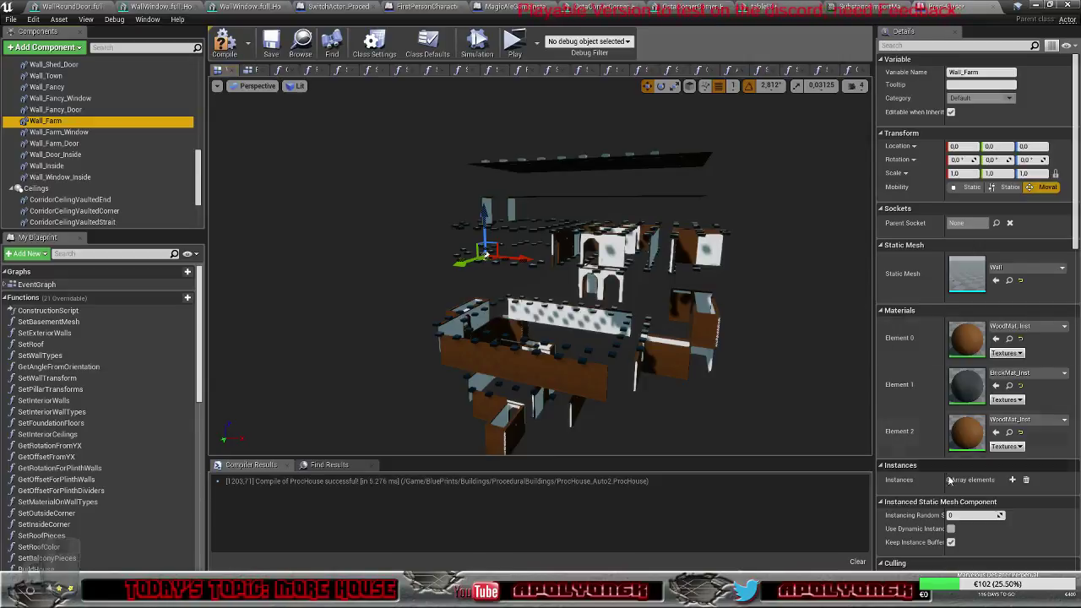
{"action": "left_click", "coordinate": [85, 132]}
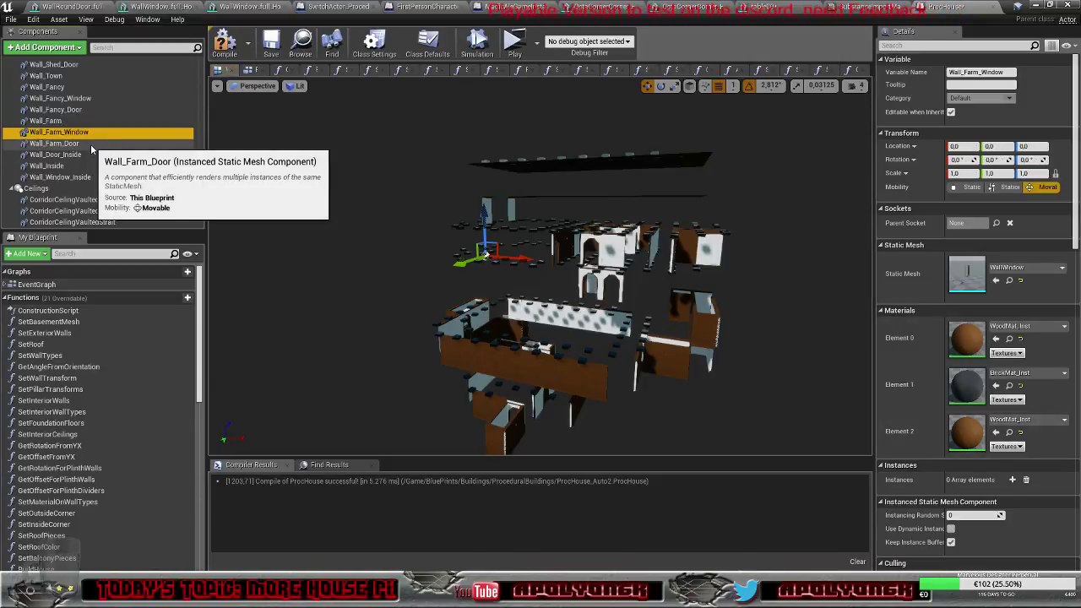
{"action": "left_click", "coordinate": [88, 145]}
Step: Remove all instances from the Wall_Door_Inside and Wall_Inside components, and check Wall_Window_Inside for instances
{"action": "left_click", "coordinate": [100, 156]}
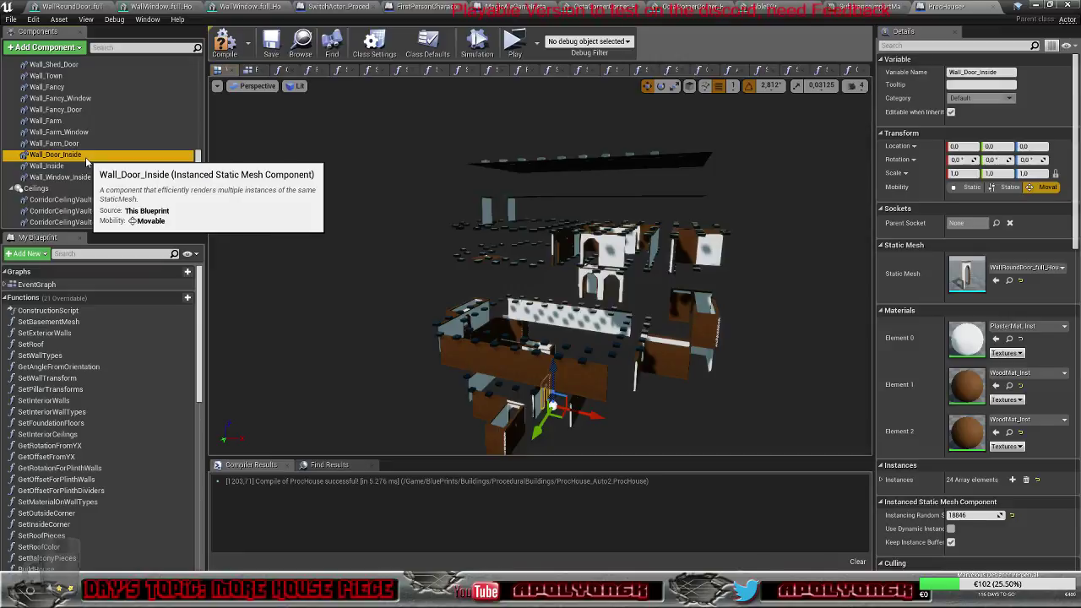
{"action": "left_click", "coordinate": [1027, 481]}
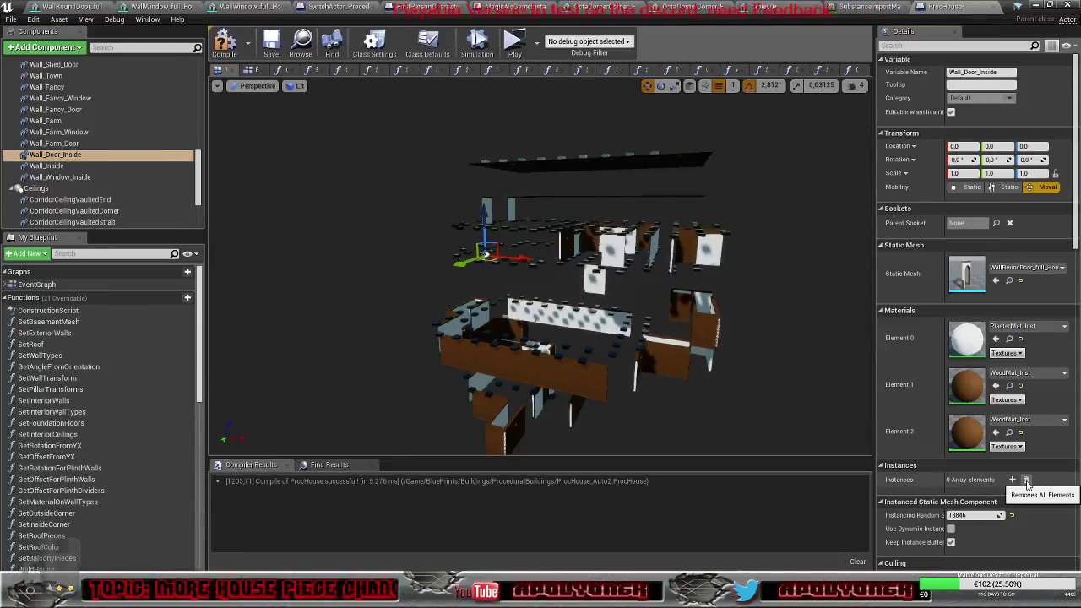
{"action": "left_click", "coordinate": [51, 166]}
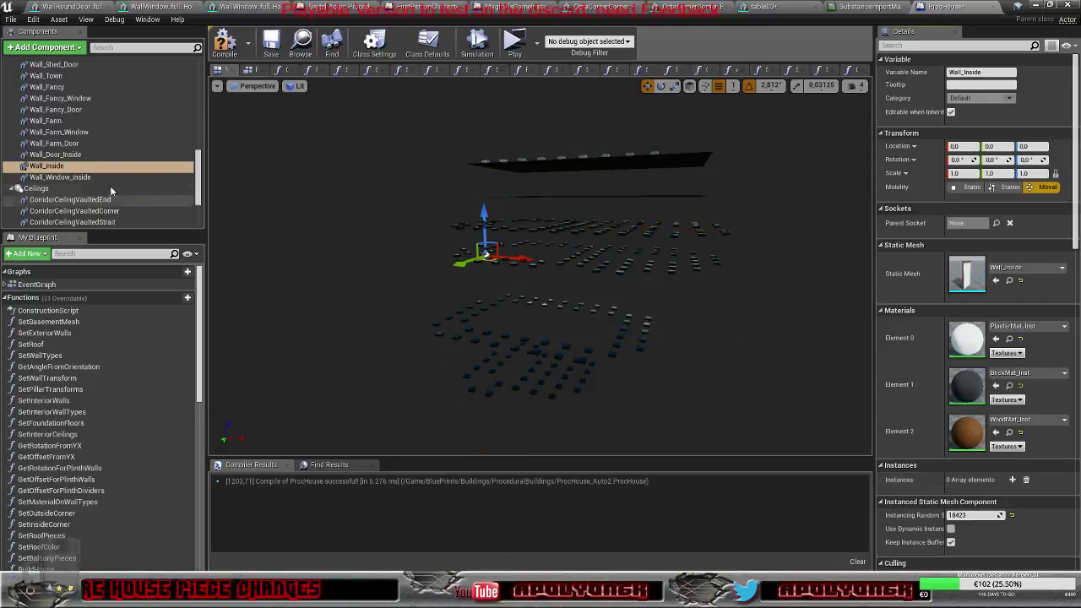
{"action": "left_click", "coordinate": [59, 177]}
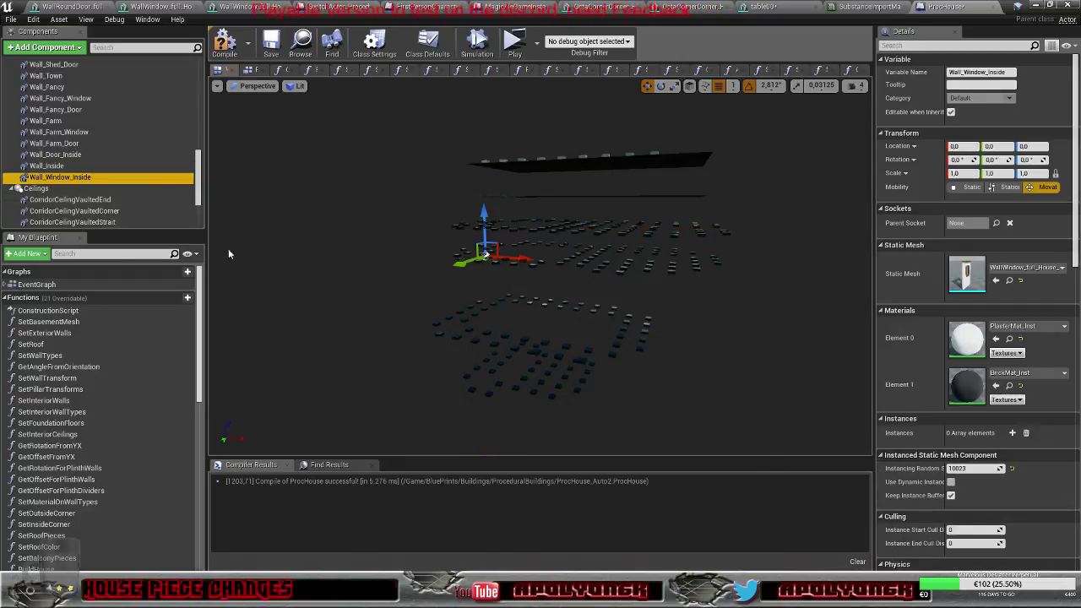
Step: Check the Instances arrays of the vaulted corridor ceiling, VaultedCeilingCorner, VaultedCeilingSide and VaultedCeilingInsideCorner components
{"action": "left_click", "coordinate": [70, 199]}
{"action": "left_click", "coordinate": [127, 211]}
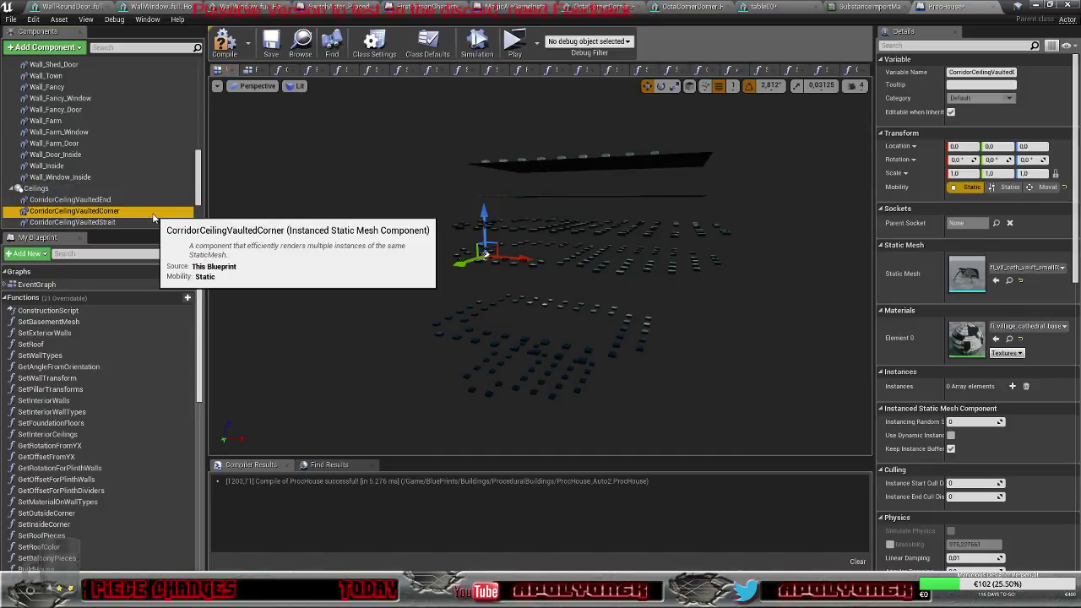
{"action": "scroll", "coordinate": [152, 213], "scroll_direction": "down", "scroll_amount": 3}
{"action": "left_click", "coordinate": [93, 151]}
{"action": "left_click", "coordinate": [93, 163]}
{"action": "left_click", "coordinate": [91, 173]}
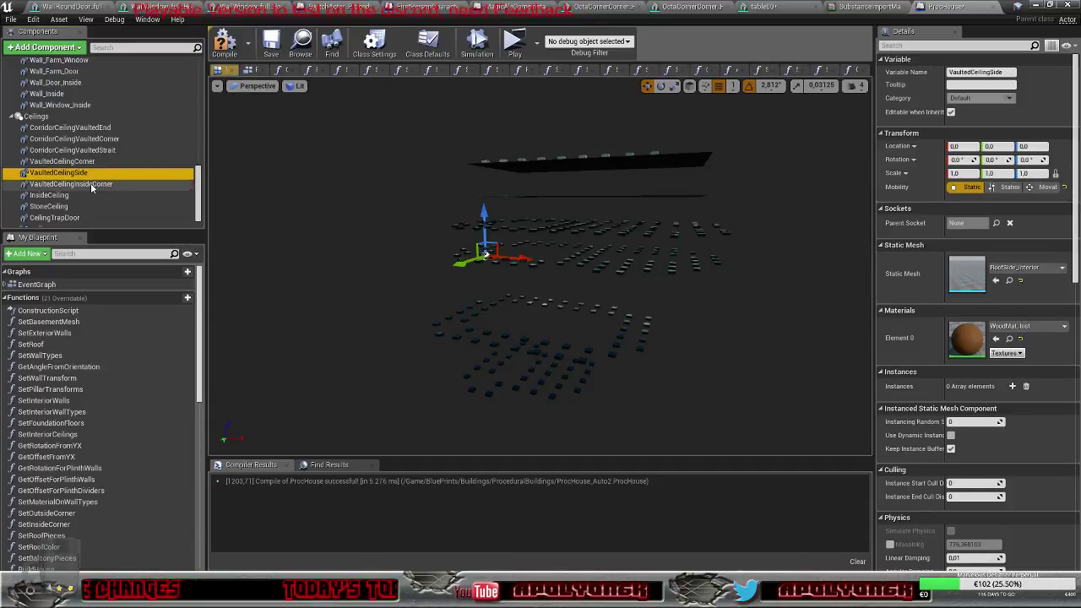
{"action": "left_click", "coordinate": [91, 184]}
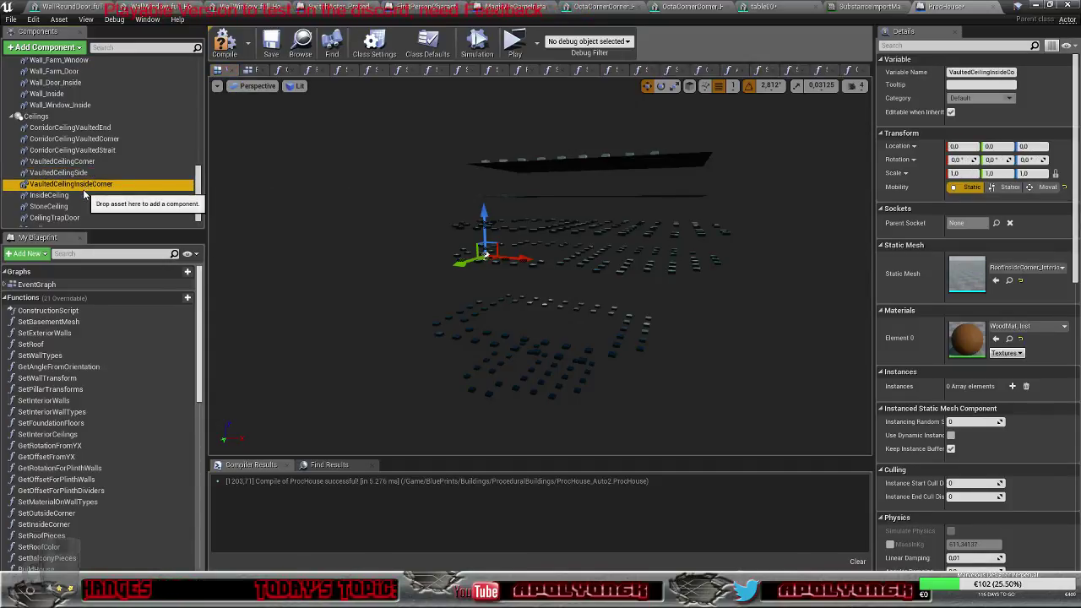
Step: Remove all elements from the Instances arrays of the InsideCeiling and StoneCeiling components
{"action": "left_click", "coordinate": [83, 195]}
{"action": "left_click", "coordinate": [82, 206]}
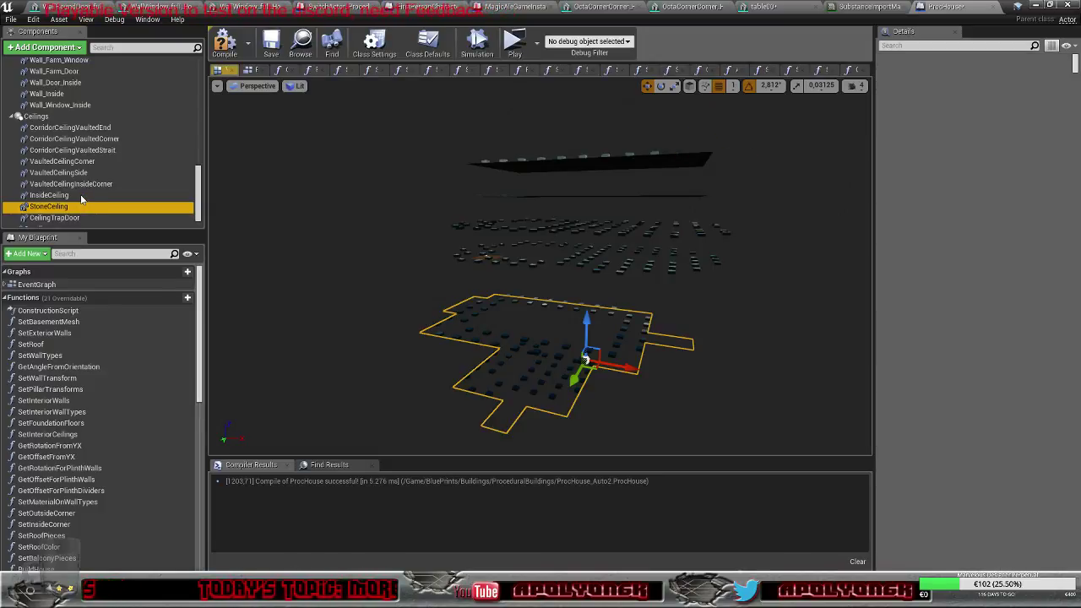
{"action": "left_click", "coordinate": [82, 195]}
{"action": "left_click", "coordinate": [80, 195]}
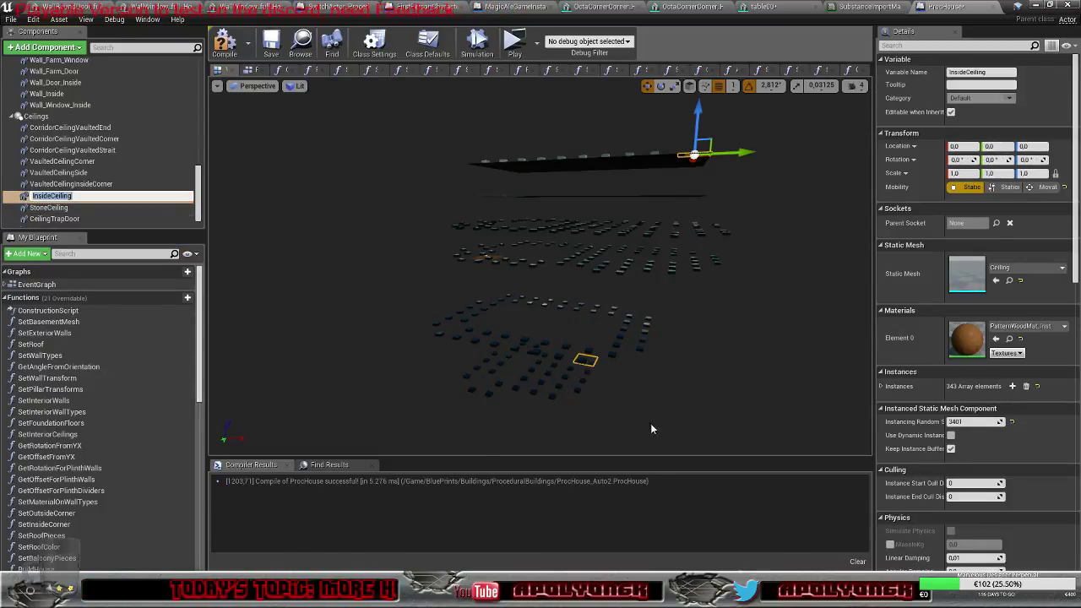
{"action": "left_click", "coordinate": [1028, 388]}
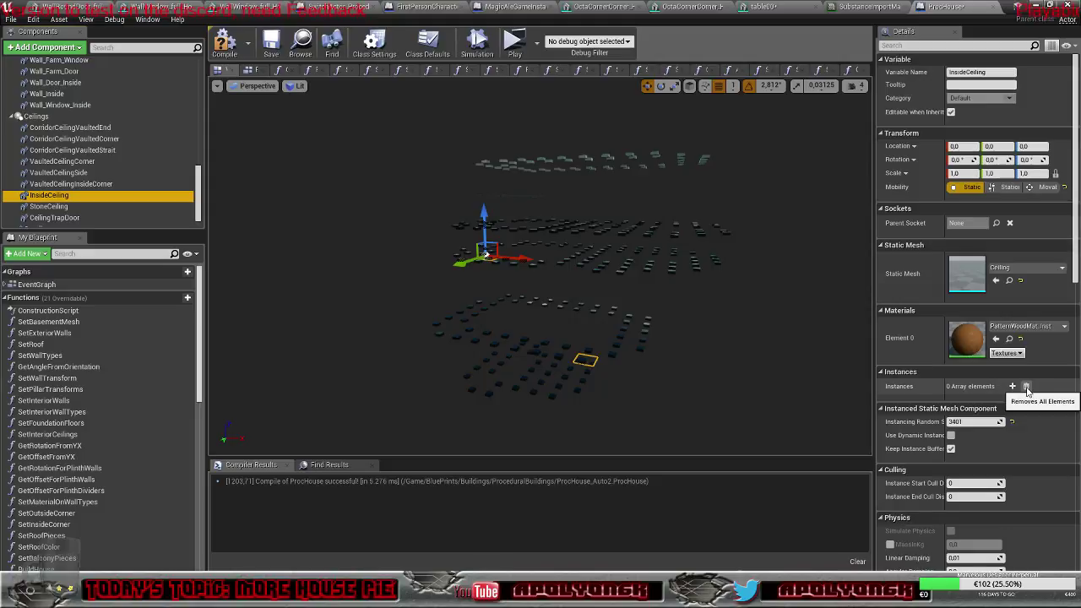
{"action": "left_click", "coordinate": [93, 206]}
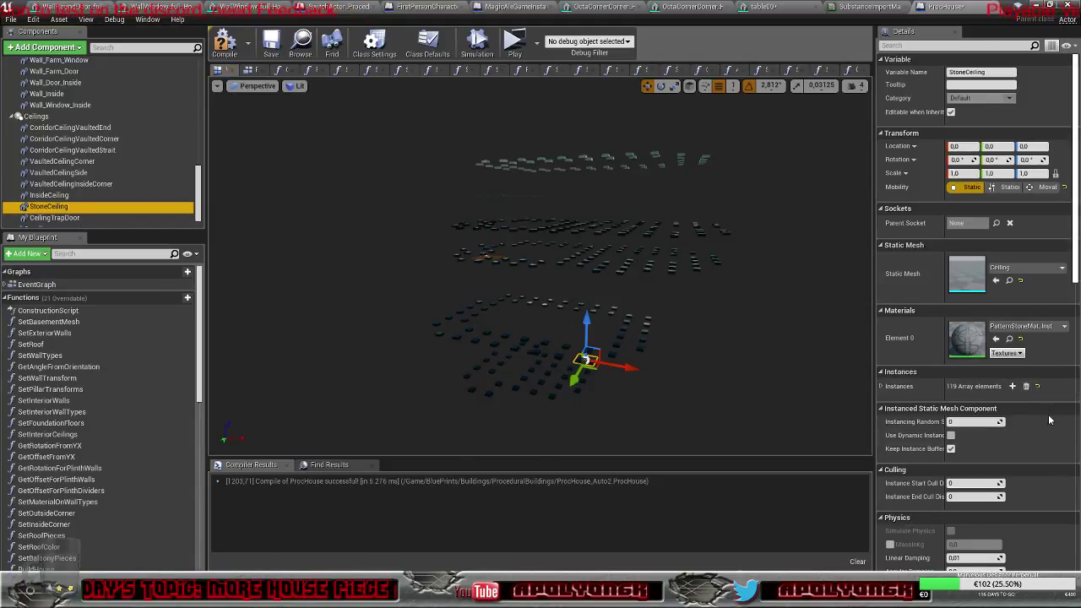
{"action": "left_click", "coordinate": [1026, 388]}
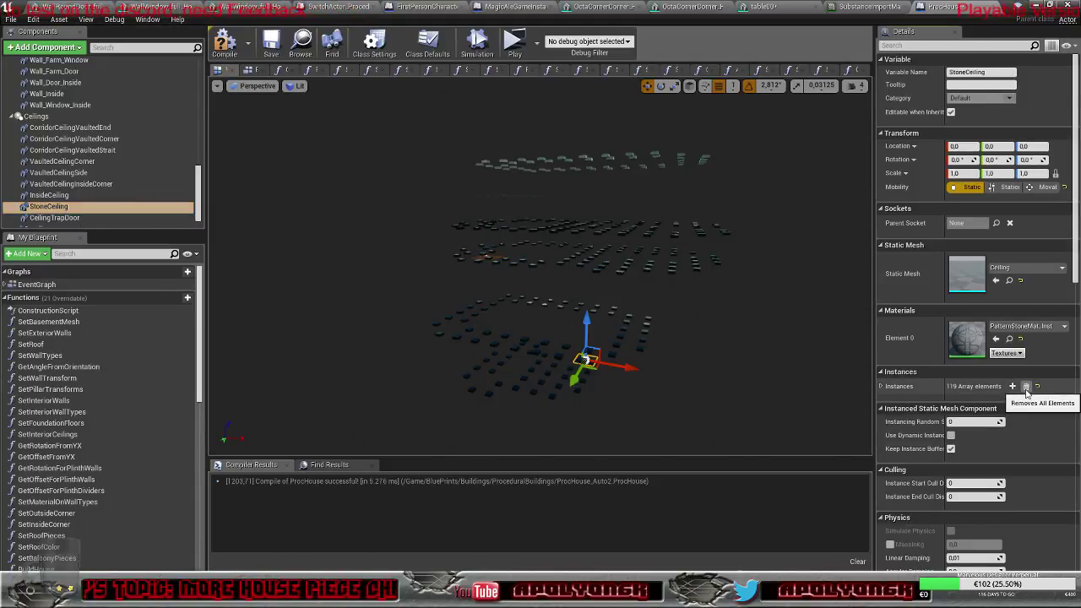
{"action": "left_click", "coordinate": [1026, 389]}
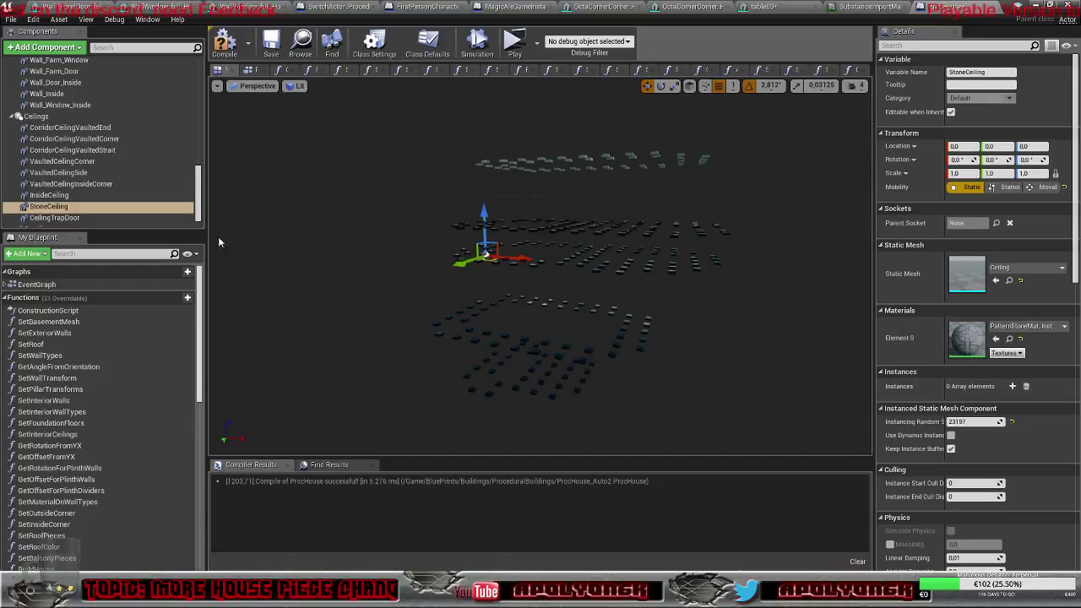
Step: Check CeilingTrapDoor and Candle for instances, and remove all instances from the PillarFloorPiece component
{"action": "left_click", "coordinate": [89, 218]}
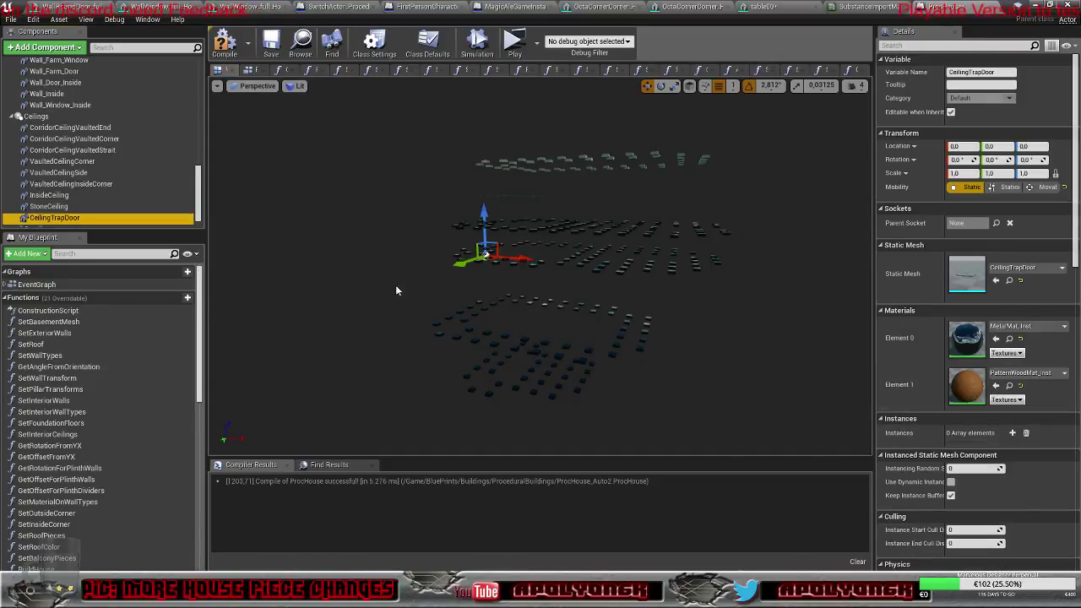
{"action": "scroll", "coordinate": [126, 190], "scroll_direction": "down", "scroll_amount": 1}
{"action": "left_click", "coordinate": [102, 209]}
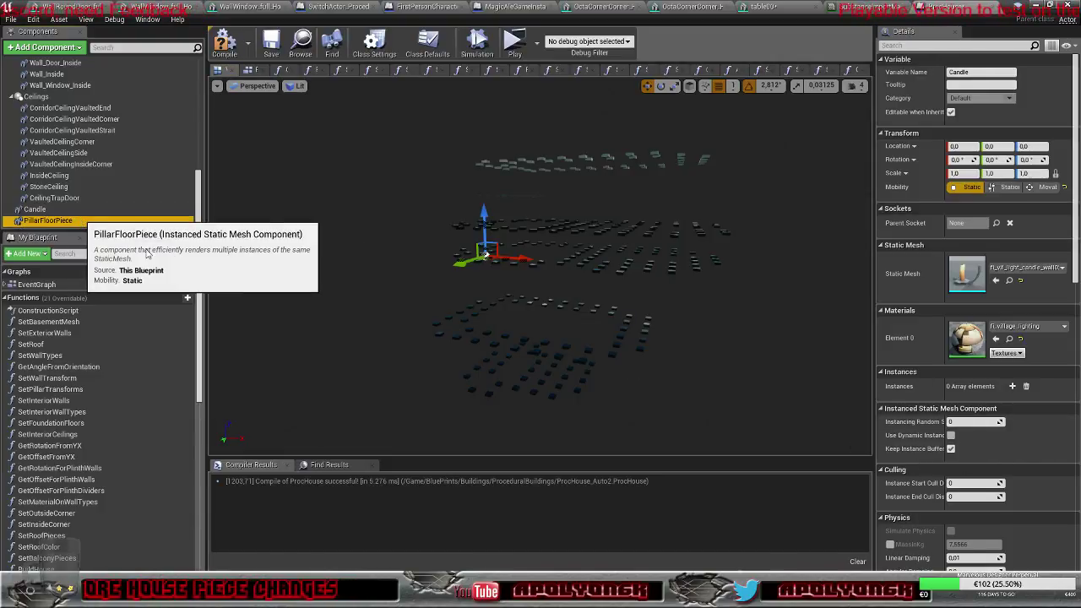
{"action": "left_click", "coordinate": [84, 220]}
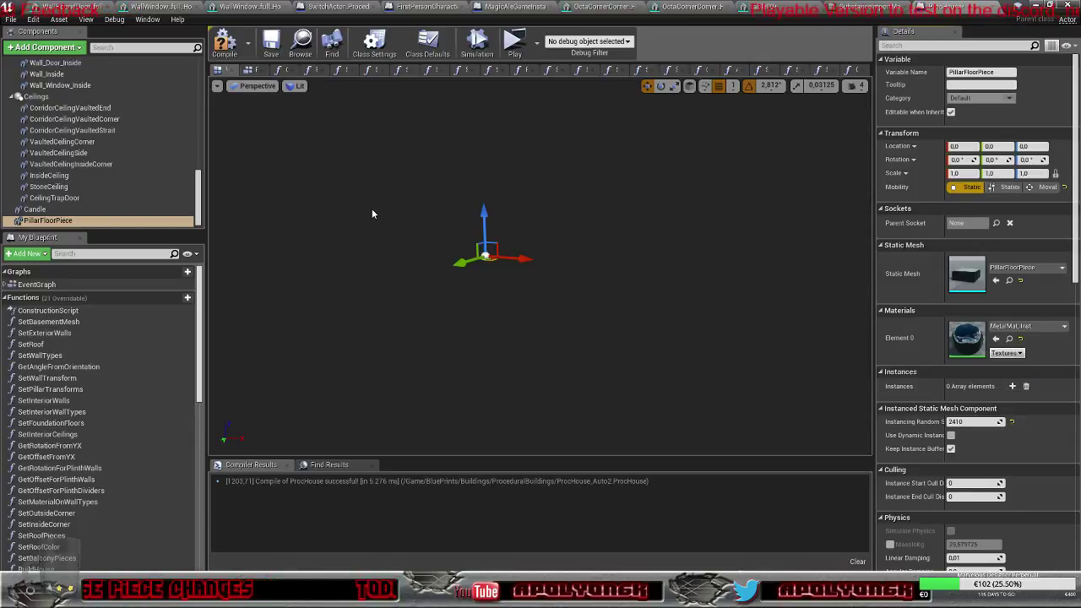
Step: Compile and save the ProcHouse blueprint
{"action": "scroll", "coordinate": [350, 205], "scroll_direction": "up", "scroll_amount": 6}
{"action": "scroll", "coordinate": [351, 204], "scroll_direction": "up", "scroll_amount": 6}
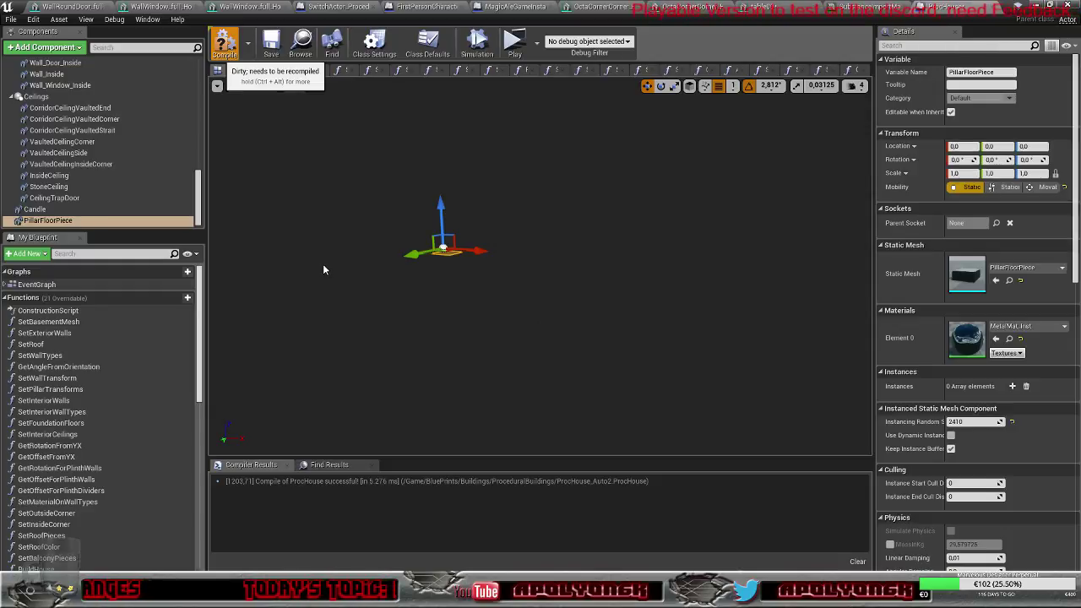
{"action": "key", "text": "F7"}
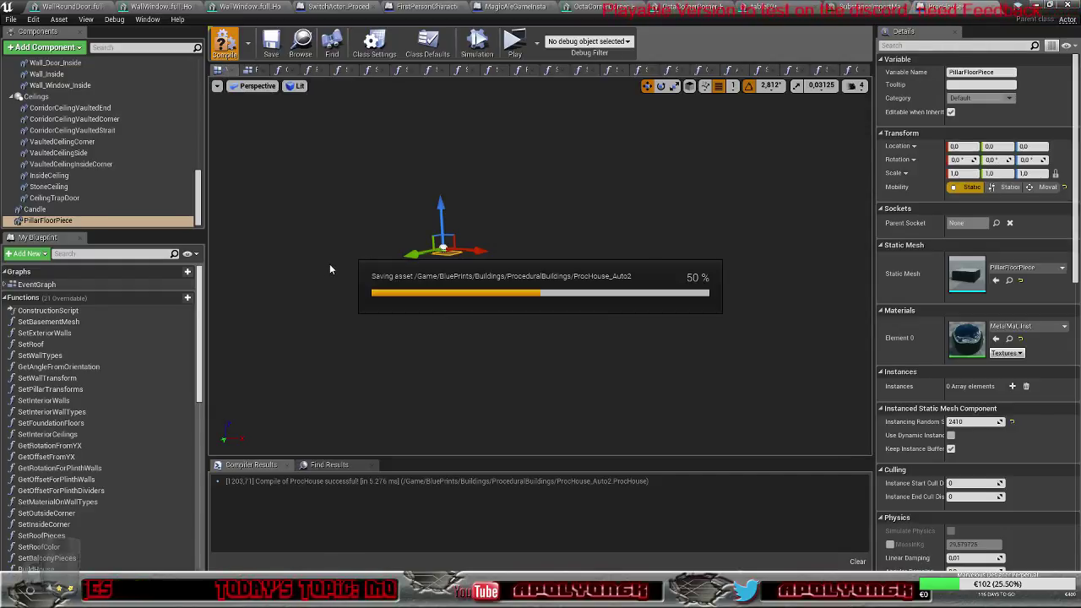
Step: Return to the MagicAle level editor and make x04y03_Town the current level
{"action": "left_click", "coordinate": [1035, 5]}
{"action": "right_click_drag", "start_coordinate": [646, 262], "coordinate": [629, 279]}
{"action": "right_click_drag", "start_coordinate": [667, 118], "coordinate": [678, 115]}
{"action": "scroll", "coordinate": [890, 190], "scroll_direction": "down", "scroll_amount": 3}
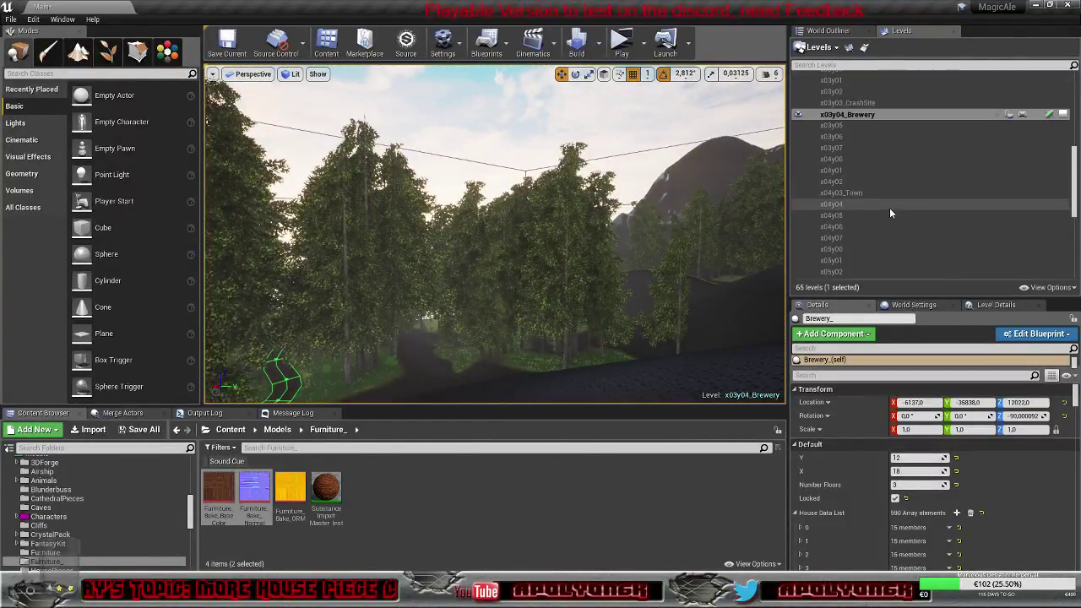
{"action": "double_click", "coordinate": [878, 193]}
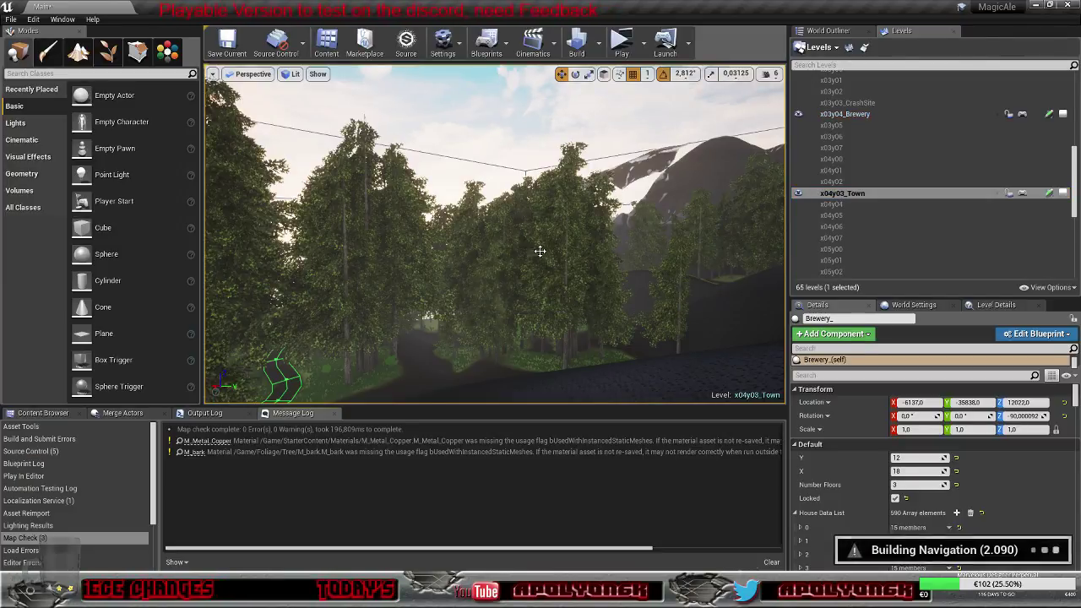
Step: Start the standalone game preview and collect the green Teleport Crystal from the round stone pedestal in the cave
{"action": "mouse_move", "coordinate": [489, 301]}
{"action": "right_mouse_down"}
{"action": "mouse_move", "coordinate": [491, 238]}
{"action": "mouse_move", "coordinate": [503, 287]}
{"action": "mouse_move", "coordinate": [479, 287]}
{"action": "mouse_move", "coordinate": [474, 269]}
{"action": "mouse_move", "coordinate": [478, 299]}
{"action": "right_mouse_up"}
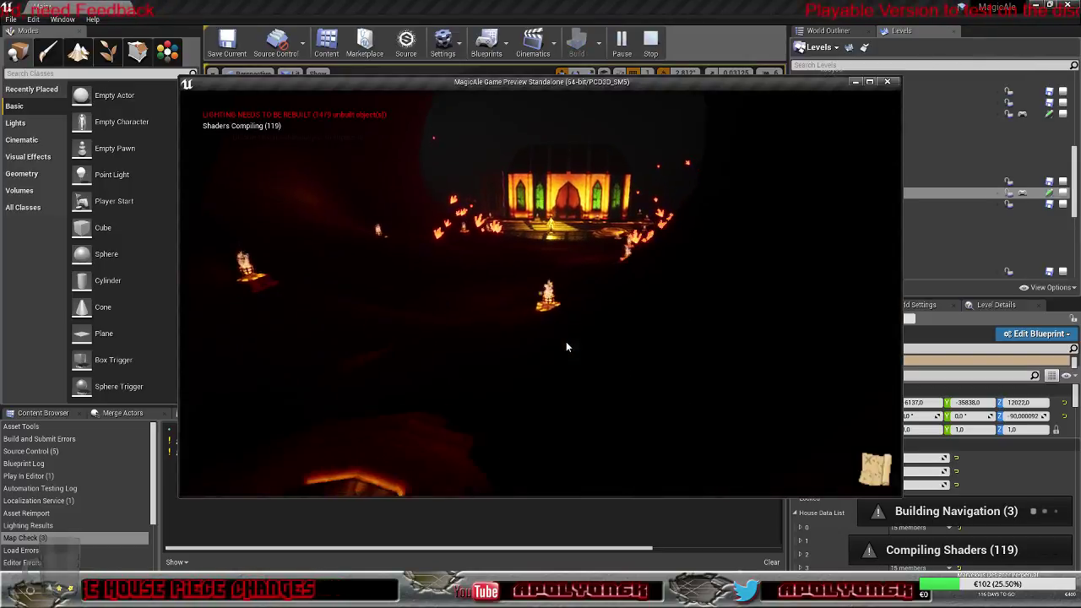
{"action": "left_click", "coordinate": [540, 323]}
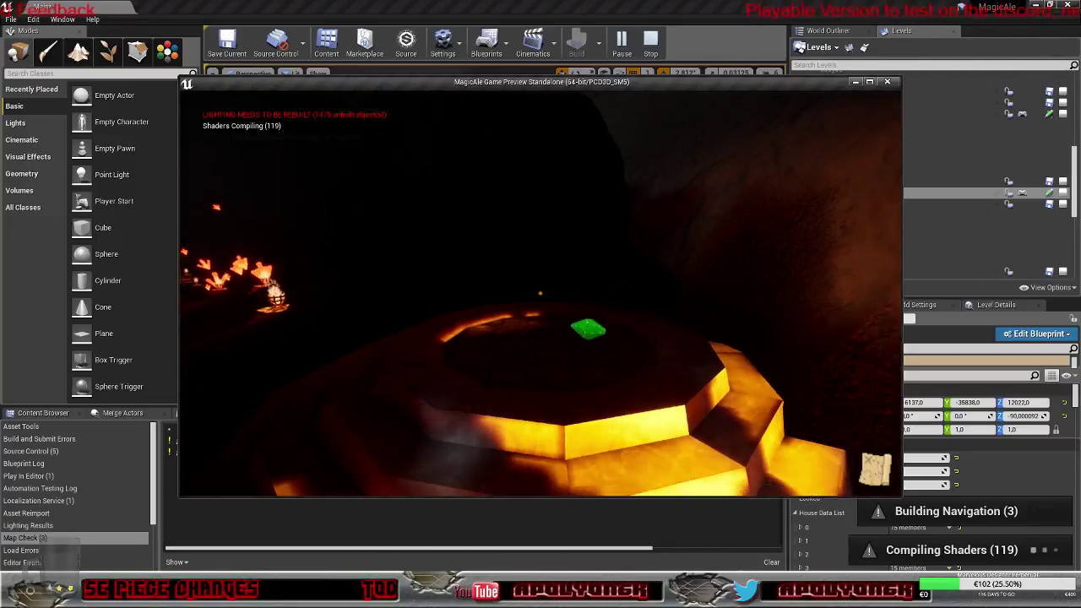
{"action": "key", "text": "w"}
{"action": "key", "text": "e"}
{"action": "key", "text": "w"}
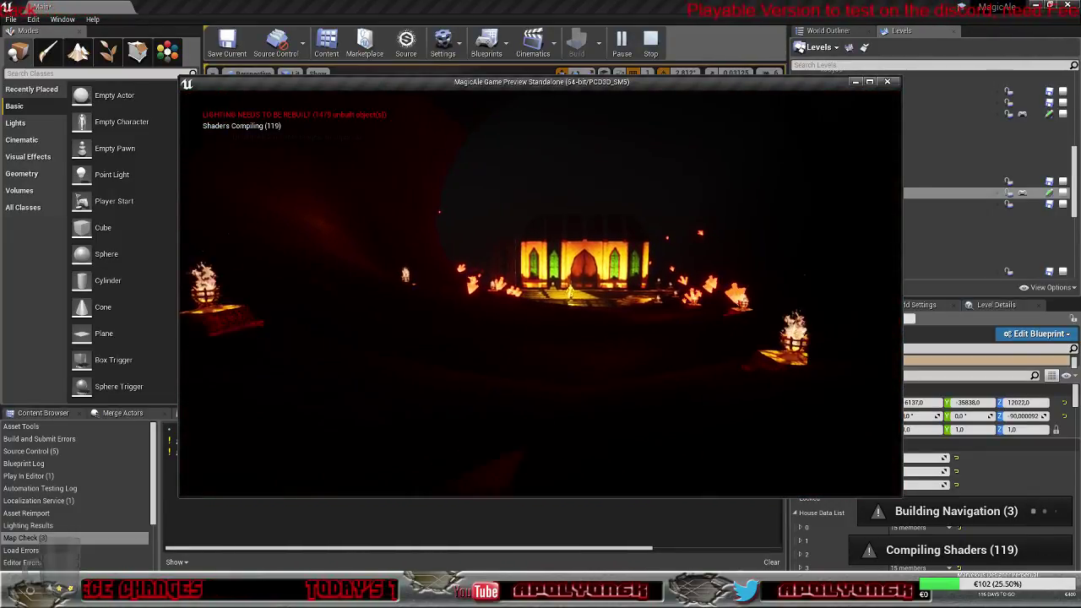
Step: Walk to the Old Man by the campfire and go through his dialogue, denying any magic and asking about other people around Heart Valley
{"action": "key", "text": "w"}
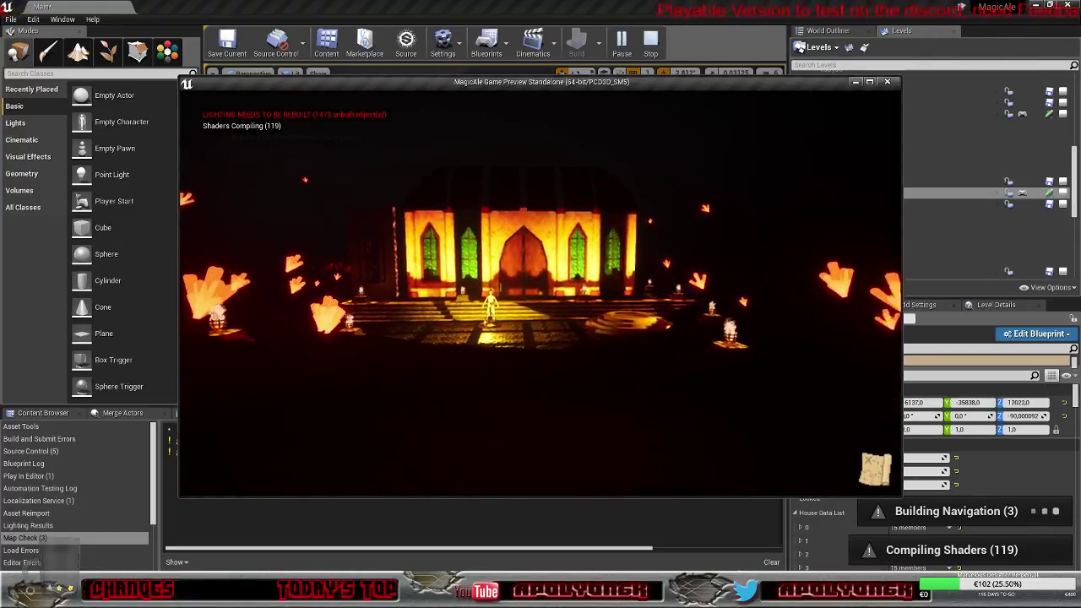
{"action": "key", "text": "w"}
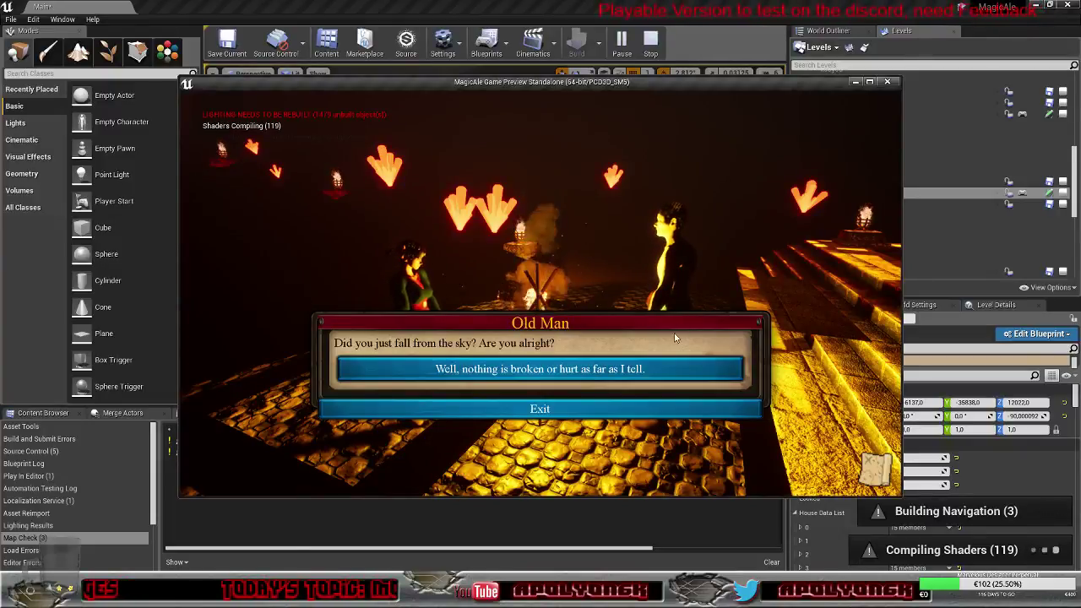
{"action": "left_click", "coordinate": [503, 369]}
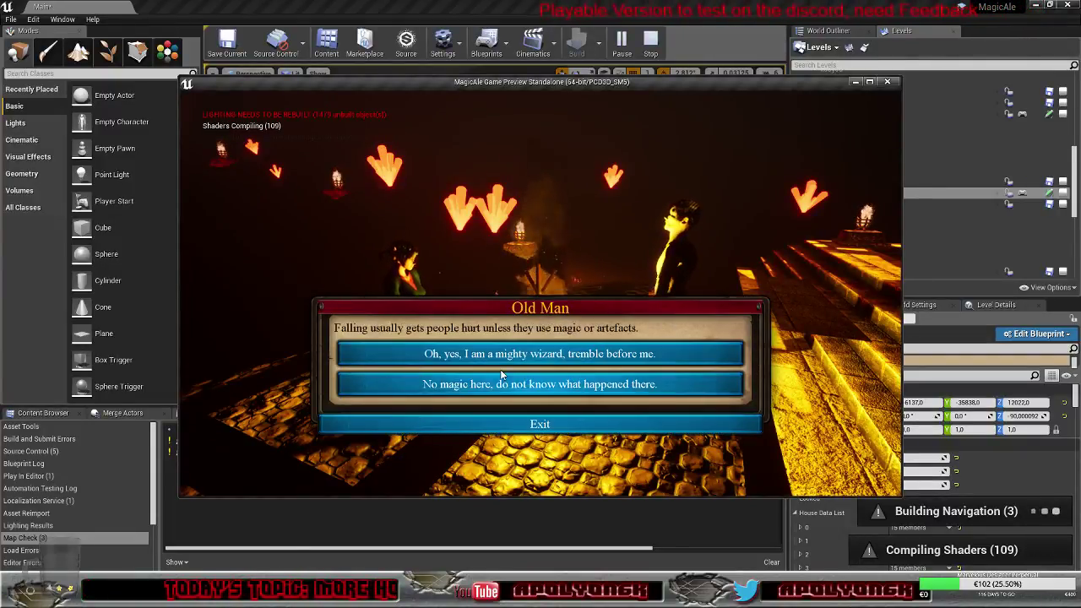
{"action": "left_click", "coordinate": [501, 388]}
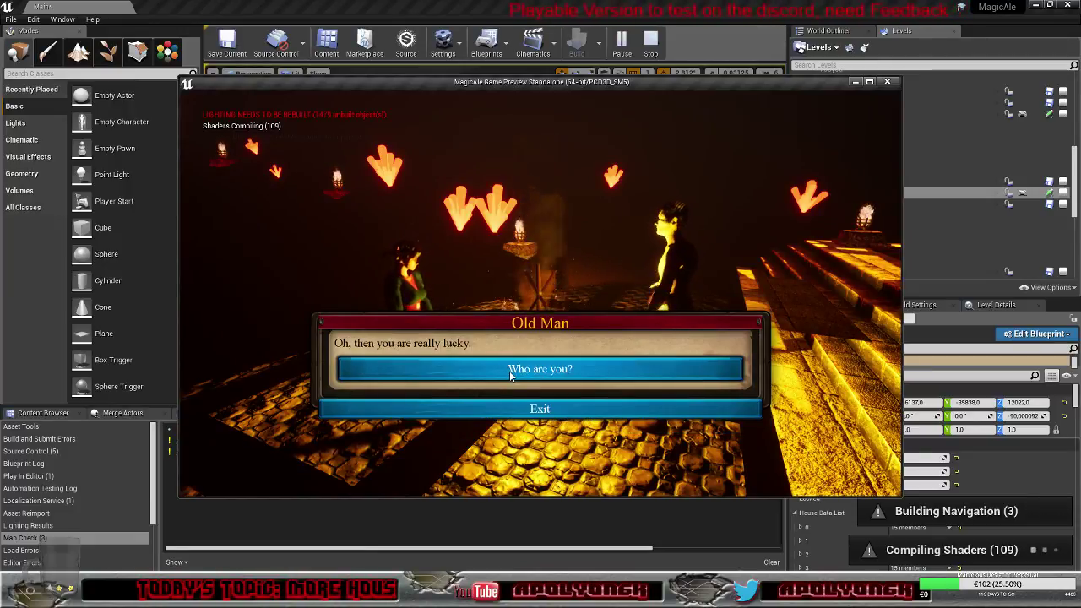
{"action": "left_click", "coordinate": [538, 369]}
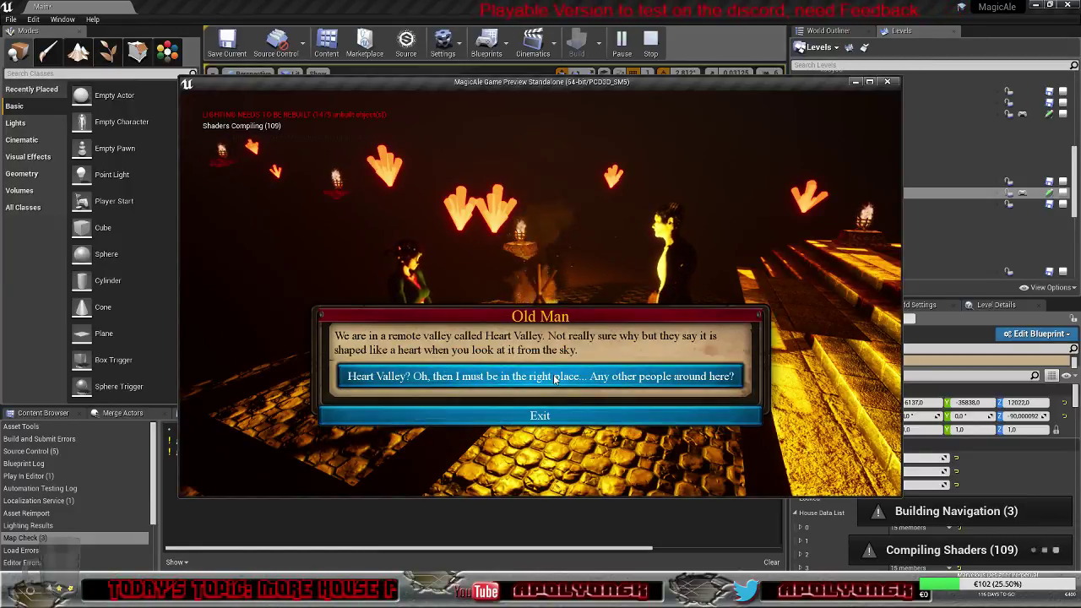
{"action": "left_click", "coordinate": [554, 378]}
{"action": "left_click", "coordinate": [540, 437]}
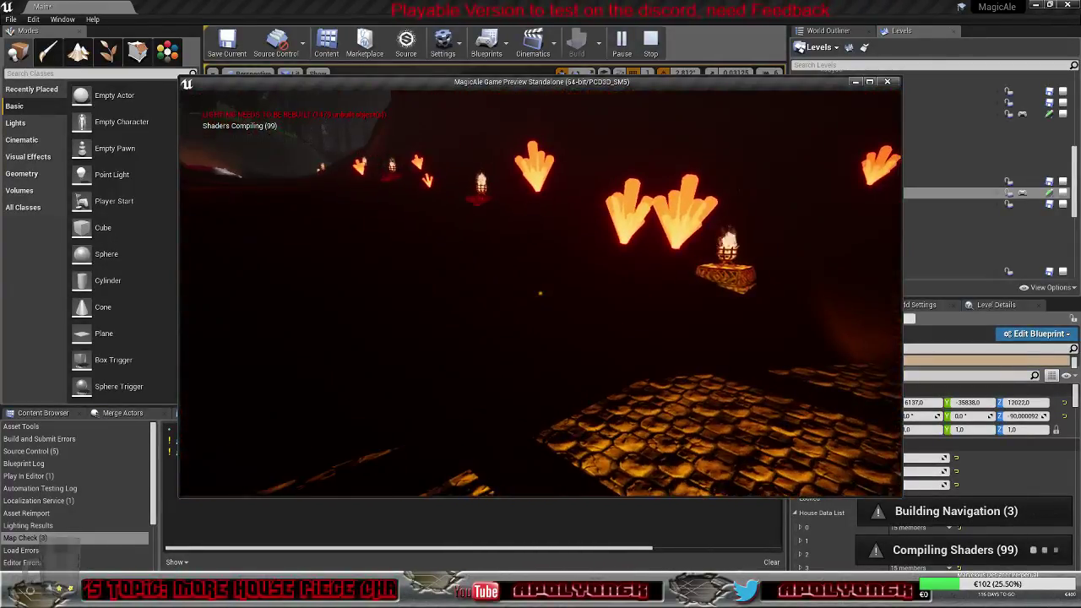
Step: Check the quest log, and view the Teleport Crystal, Copper Coin and Work Contract in the inventory
{"action": "key", "text": "q"}
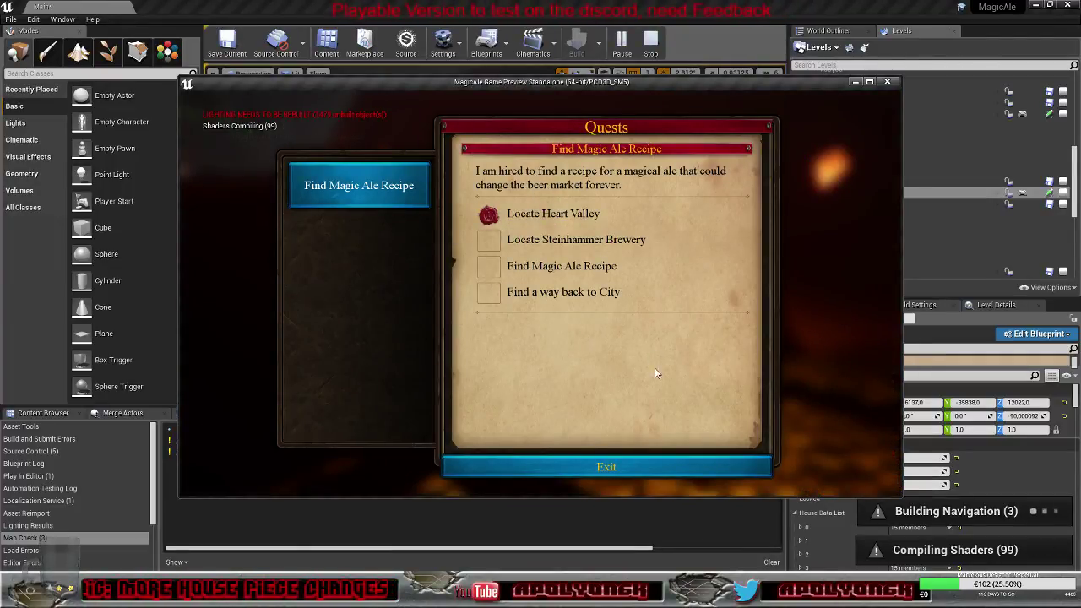
{"action": "left_click", "coordinate": [642, 469]}
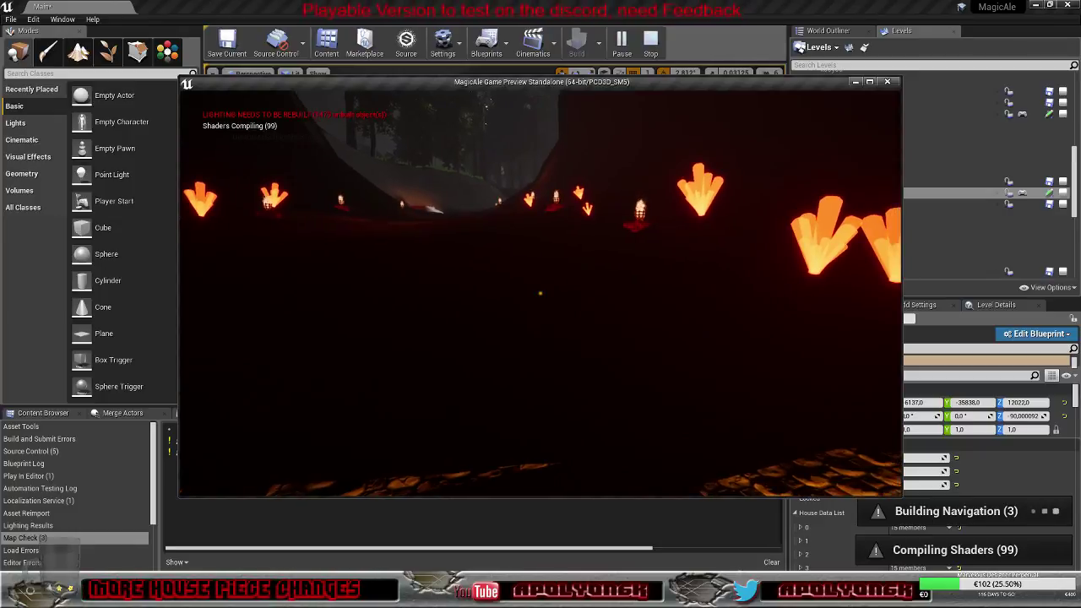
{"action": "key", "text": "i"}
{"action": "left_click", "coordinate": [287, 288]}
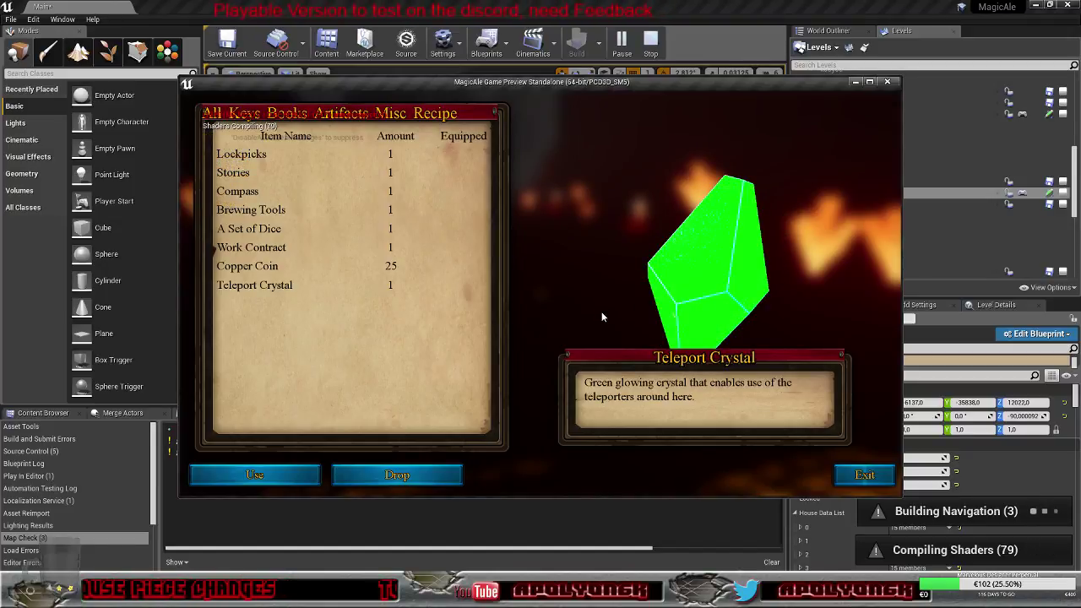
{"action": "left_click", "coordinate": [250, 267]}
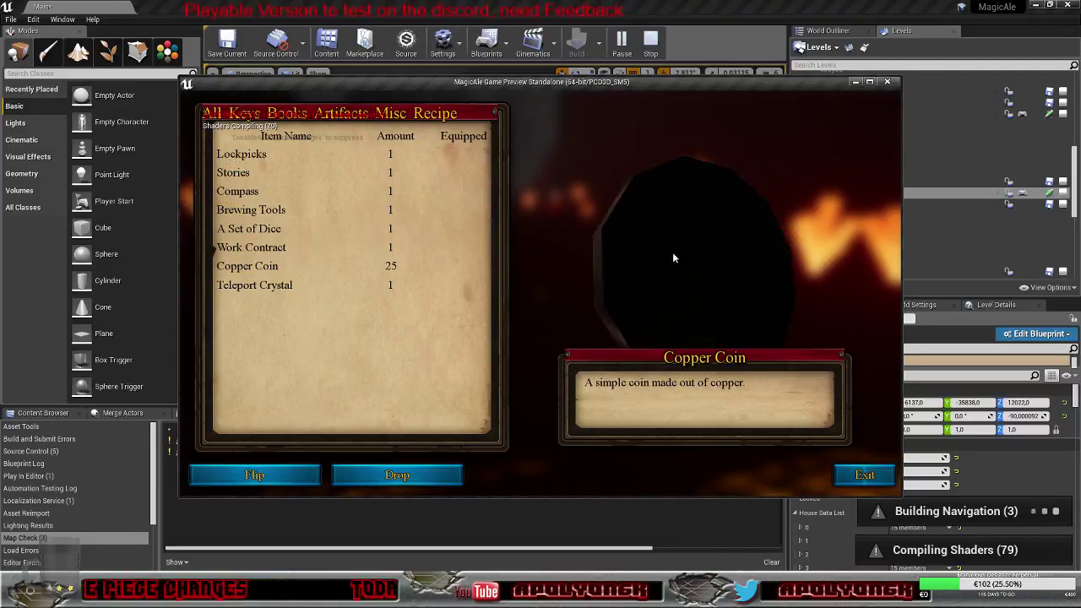
{"action": "left_click", "coordinate": [274, 246]}
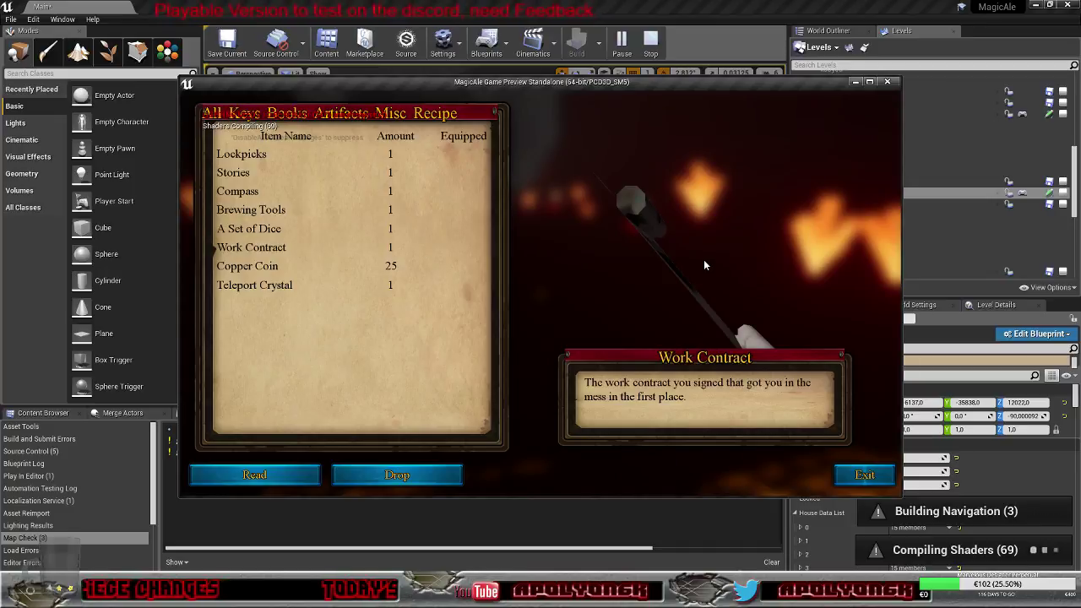
{"action": "left_click", "coordinate": [859, 477]}
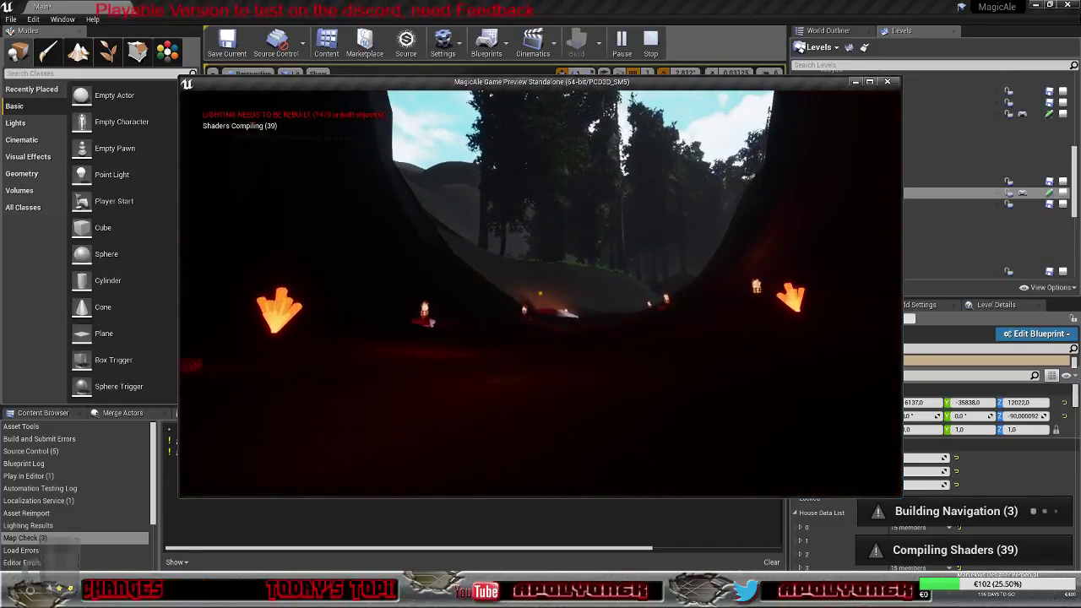
Step: Follow the path out of the cave to the town entrance and answer the Guard with "Just a traveller."
{"action": "key", "text": "w"}
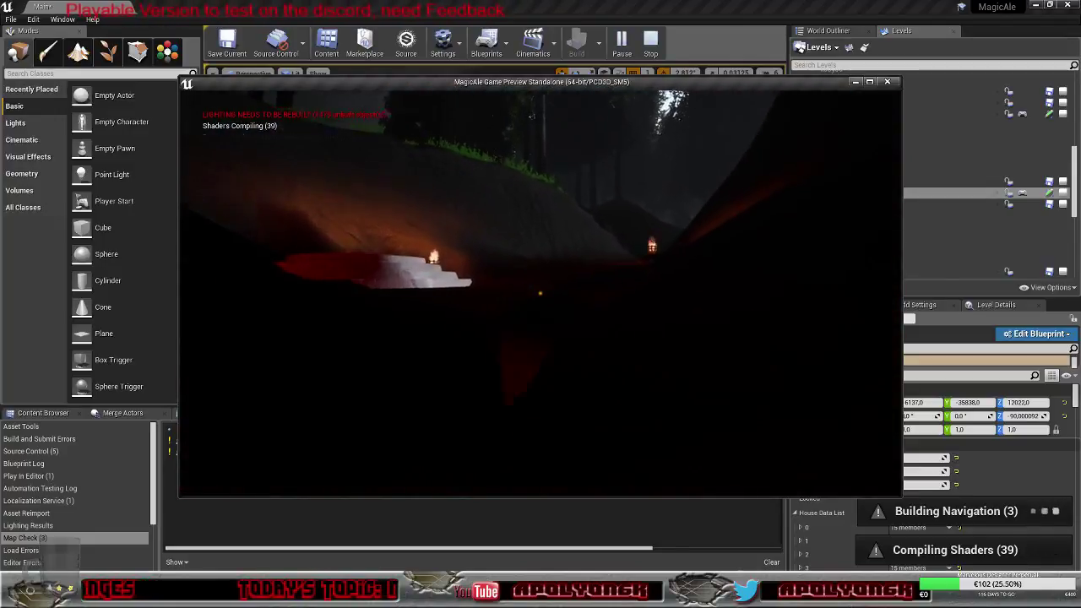
{"action": "key", "text": "w"}
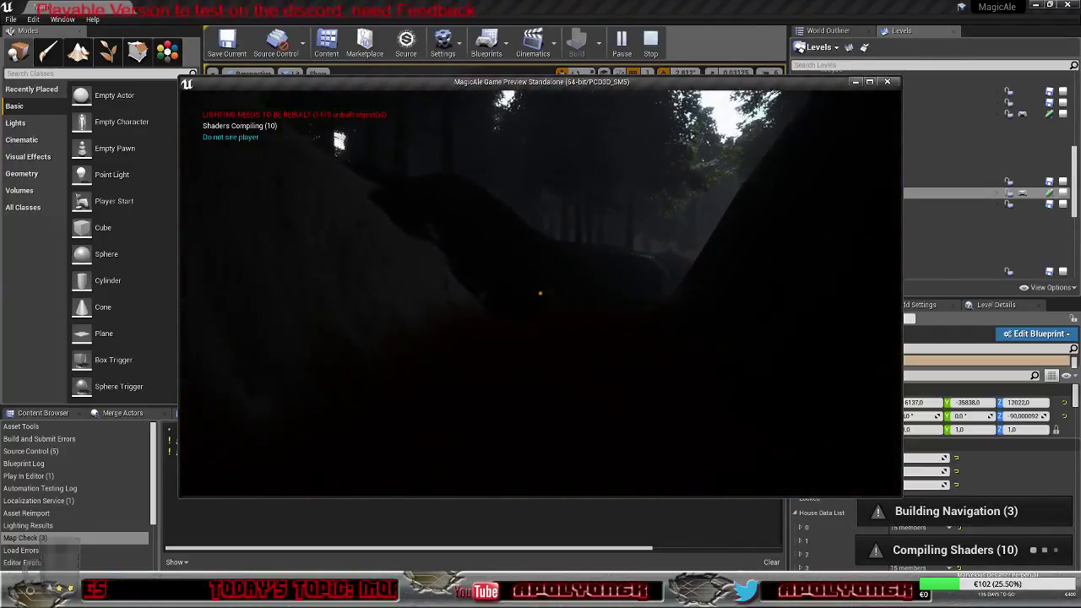
{"action": "key", "text": "w"}
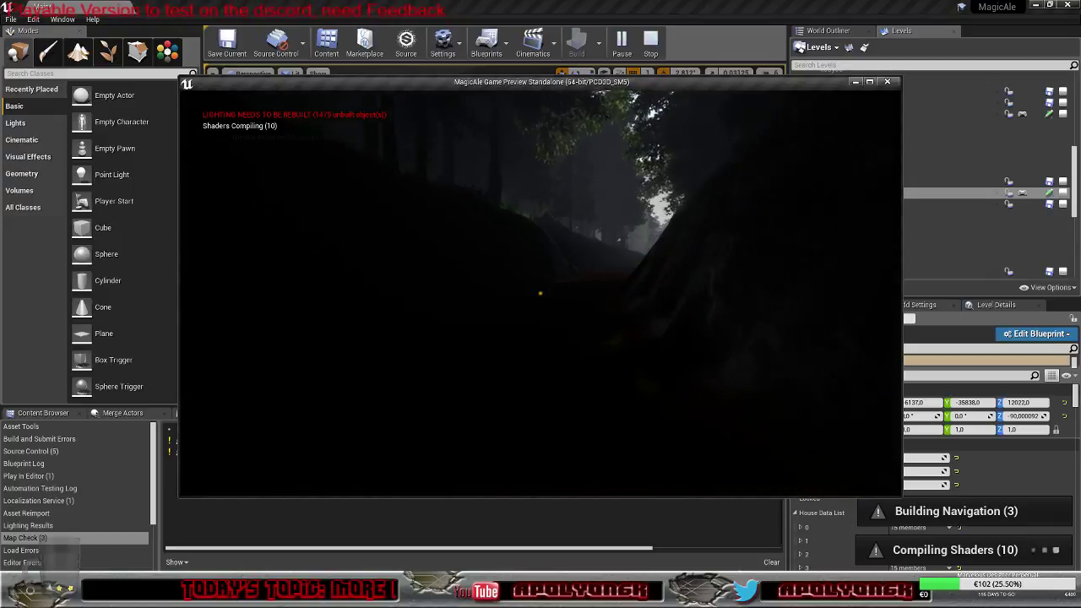
{"action": "key", "text": "w"}
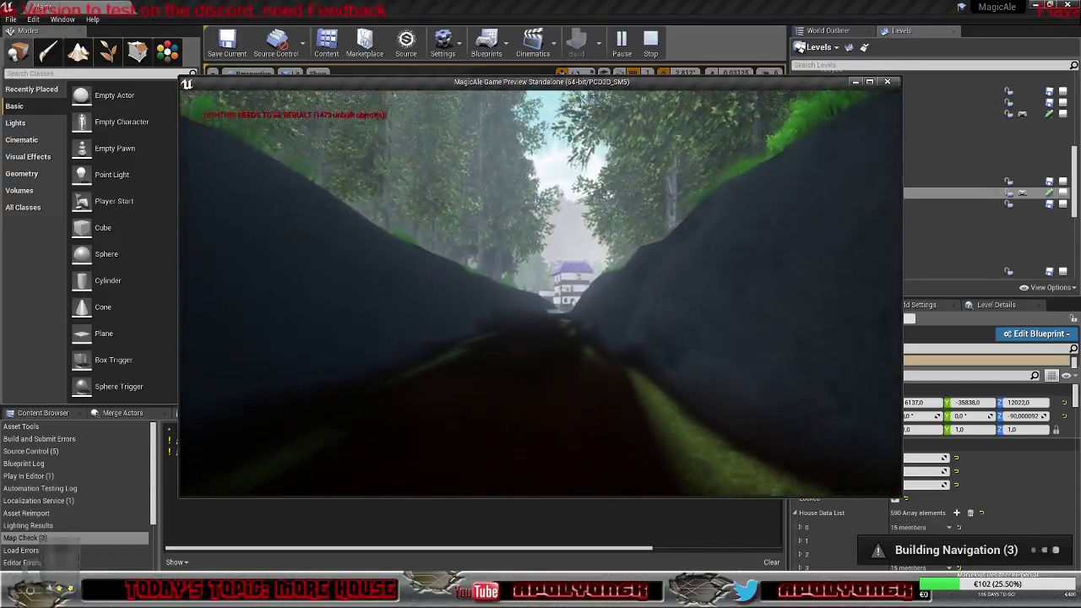
{"action": "key", "text": "w"}
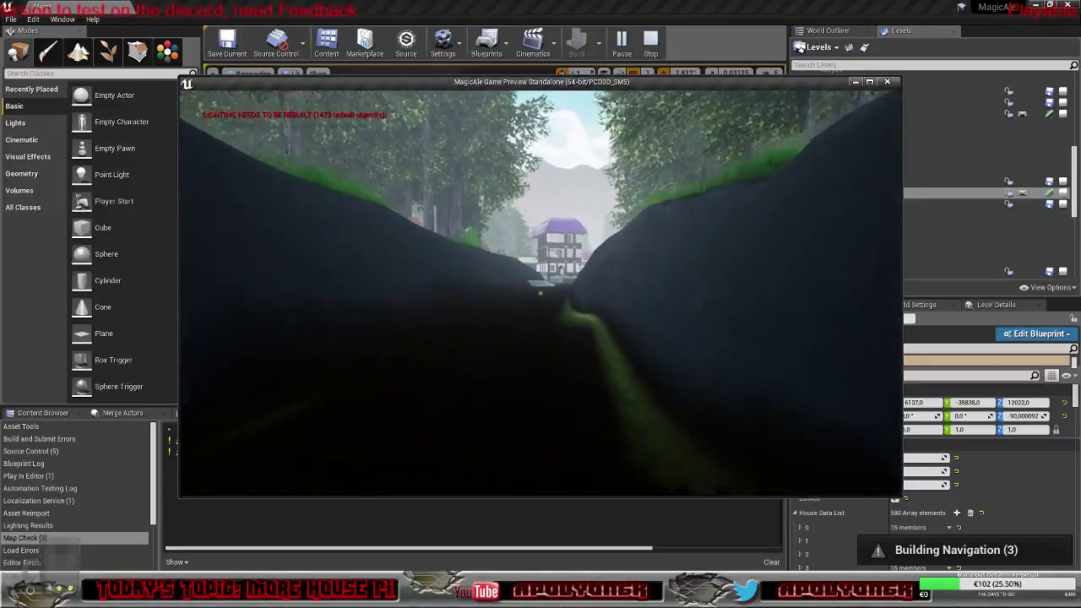
{"action": "key", "text": "w"}
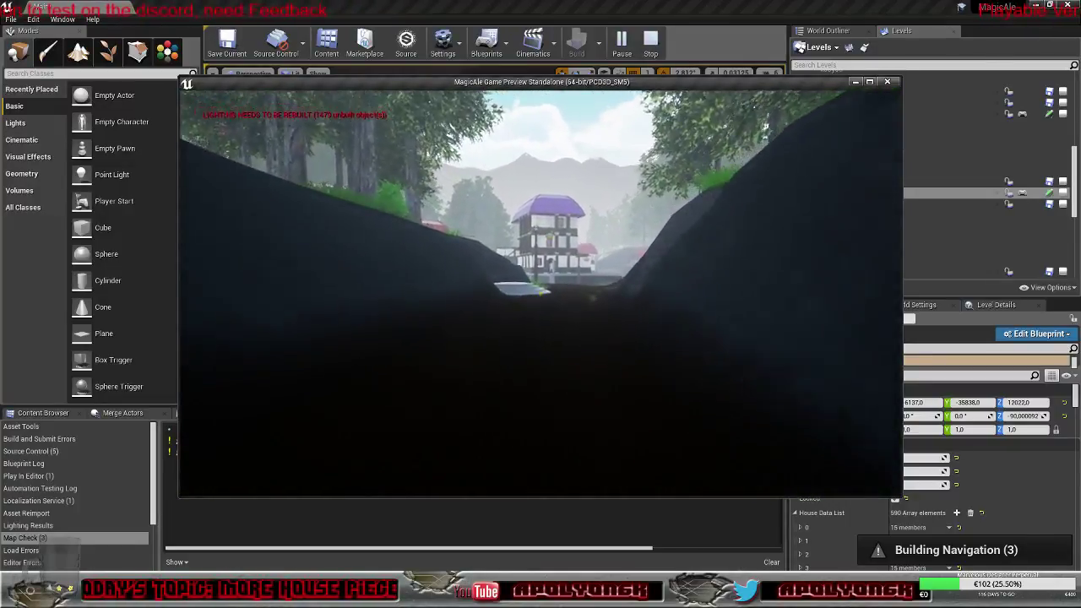
{"action": "key", "text": "w"}
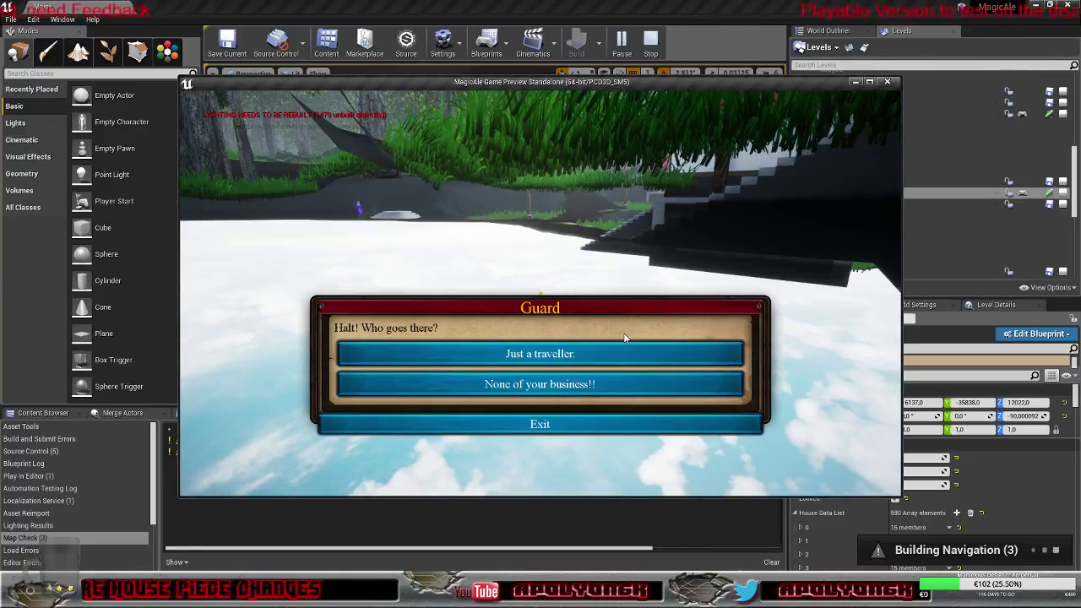
{"action": "left_click", "coordinate": [586, 355]}
{"action": "left_click", "coordinate": [567, 368]}
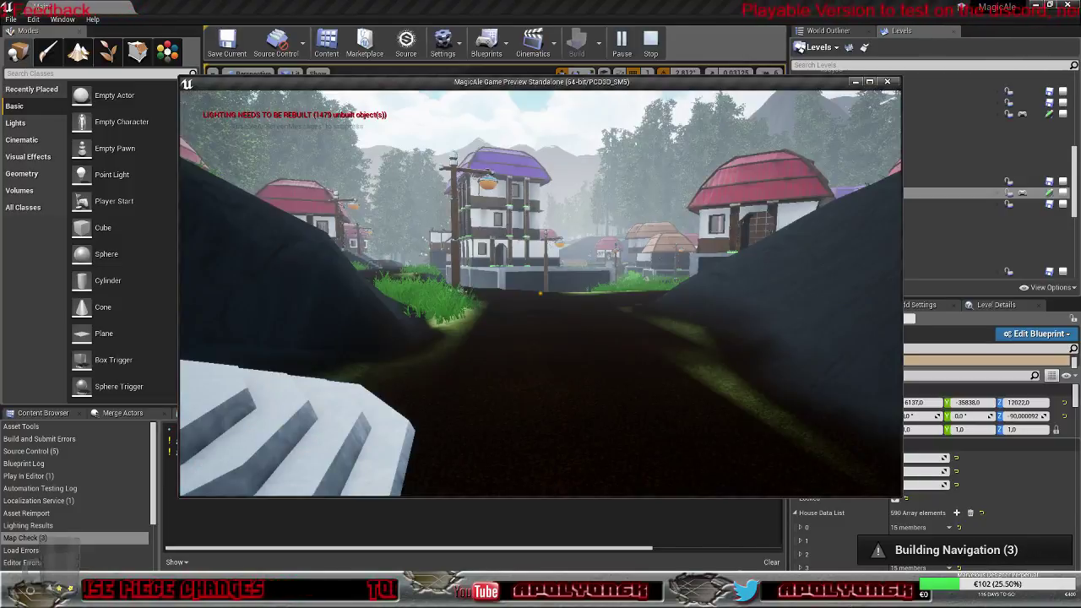
Step: Walk through the town past the market stalls and inspect the exteriors of the generated houses
{"action": "key", "text": "w"}
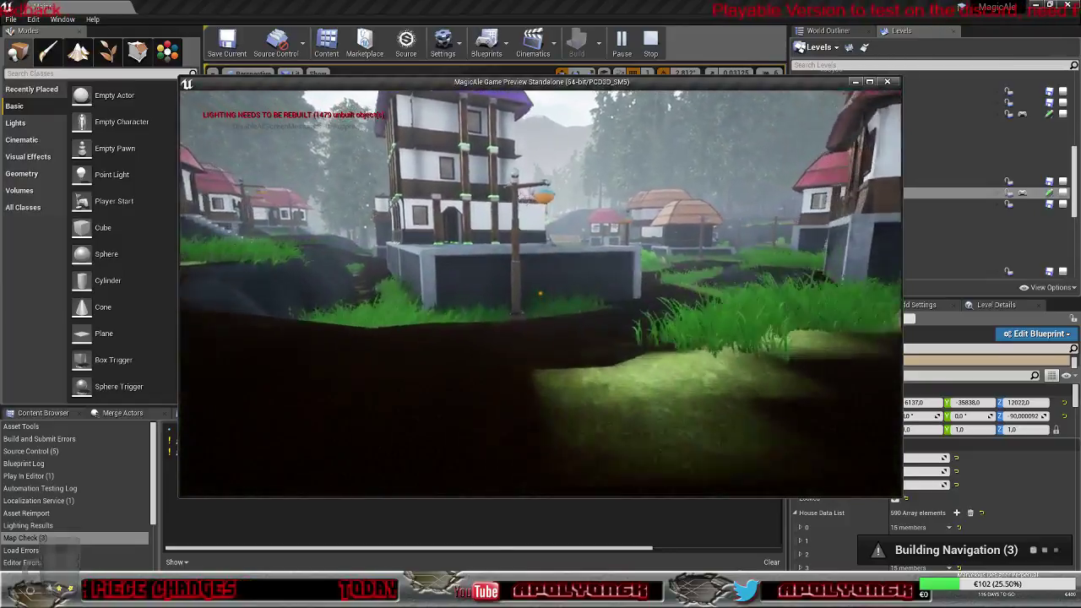
{"action": "key", "text": "w"}
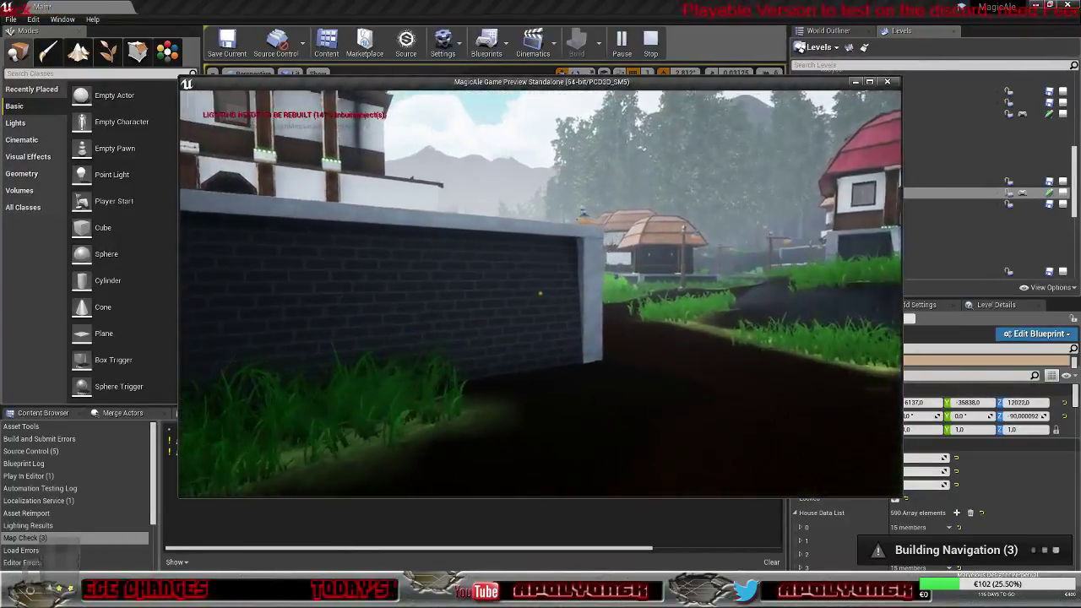
{"action": "key", "text": "w"}
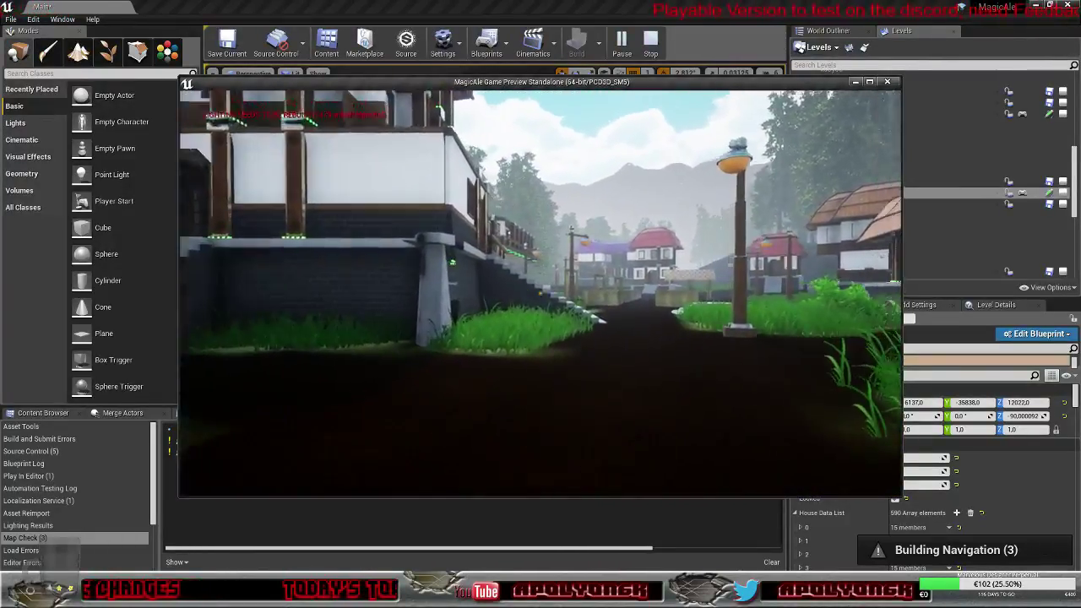
{"action": "key", "text": "w"}
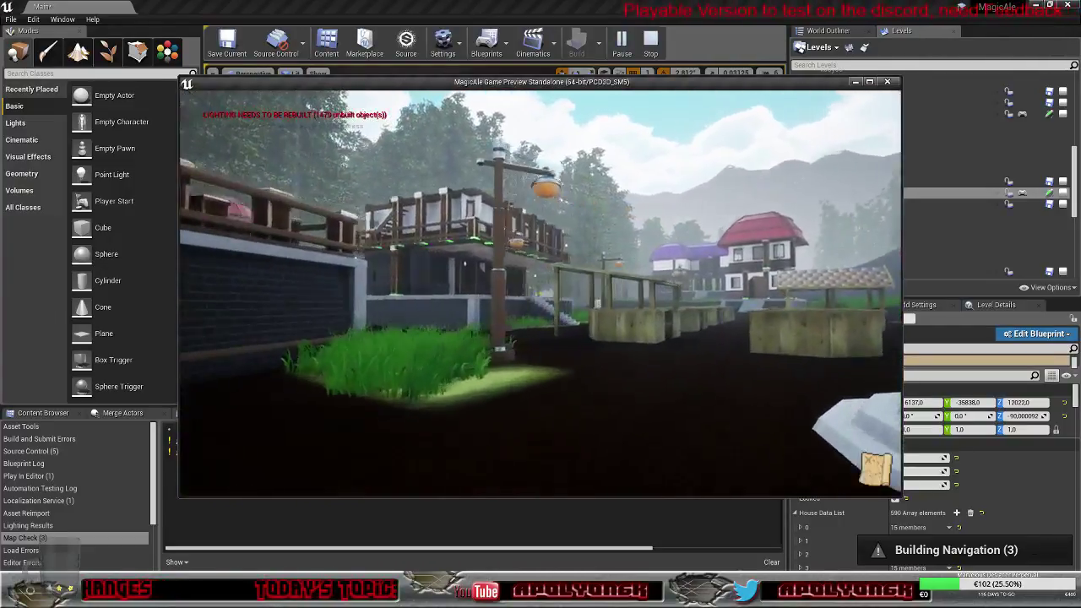
{"action": "key", "text": "w"}
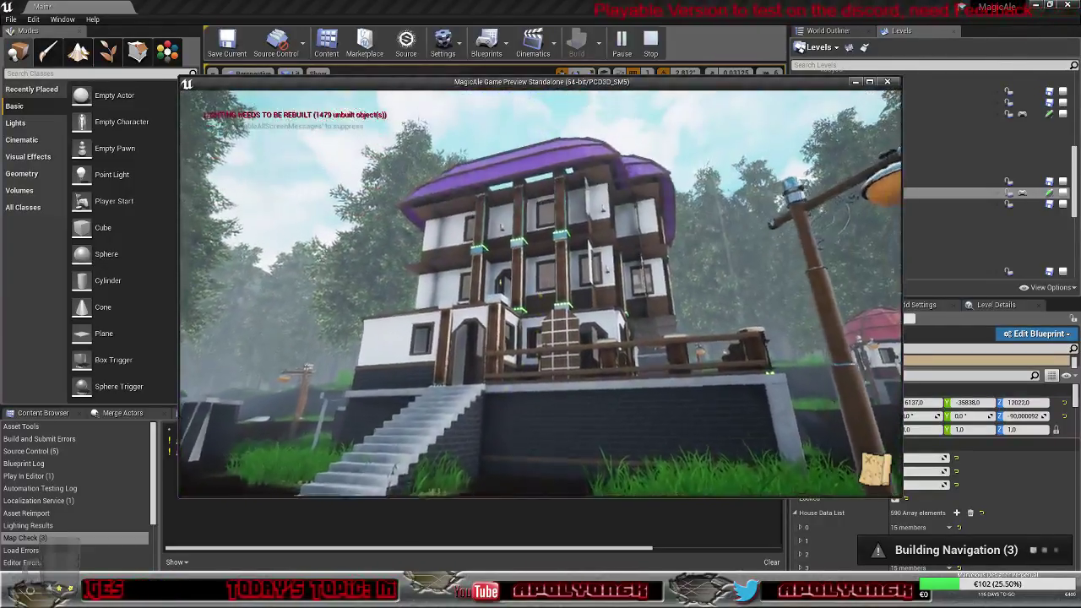
{"action": "key", "text": "a"}
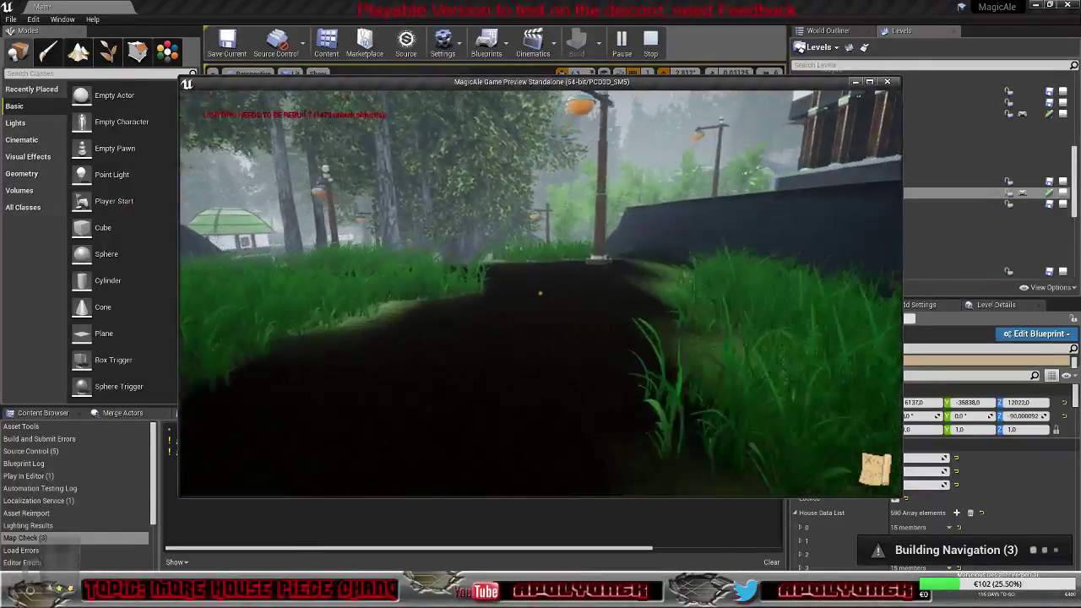
Step: Circle back along the town path to the tall purple-roofed house and enter its hallway to inspect the interior
{"action": "key", "text": "w"}
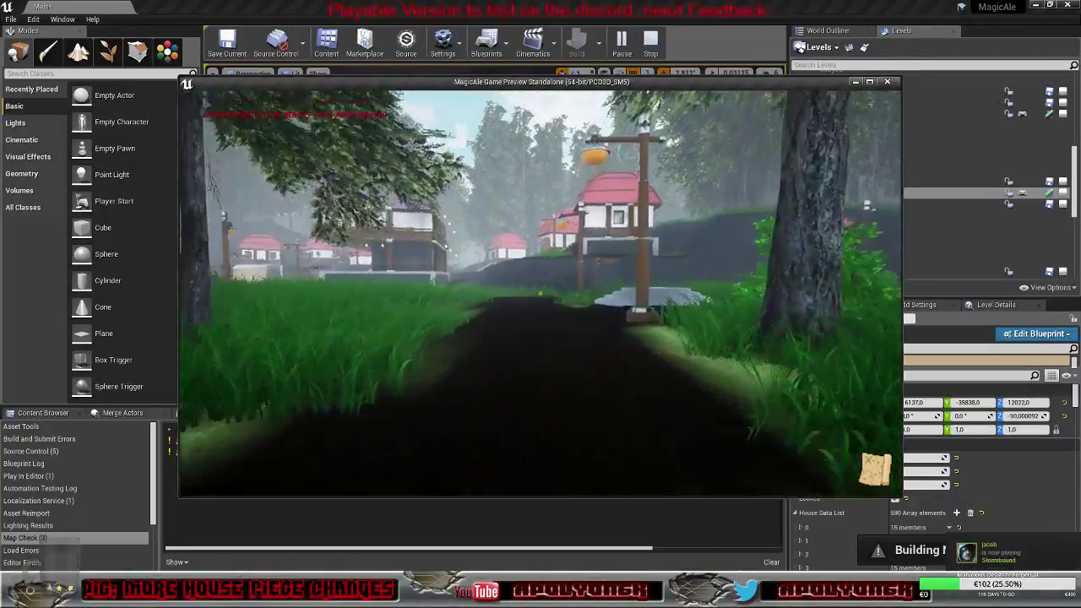
{"action": "key", "text": "w"}
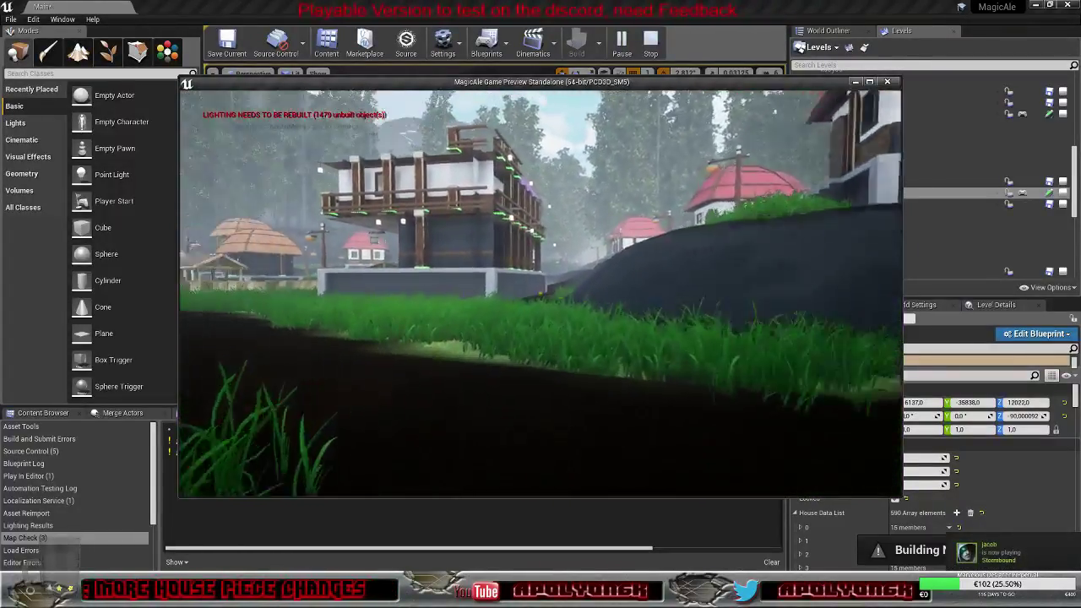
{"action": "key", "text": "w"}
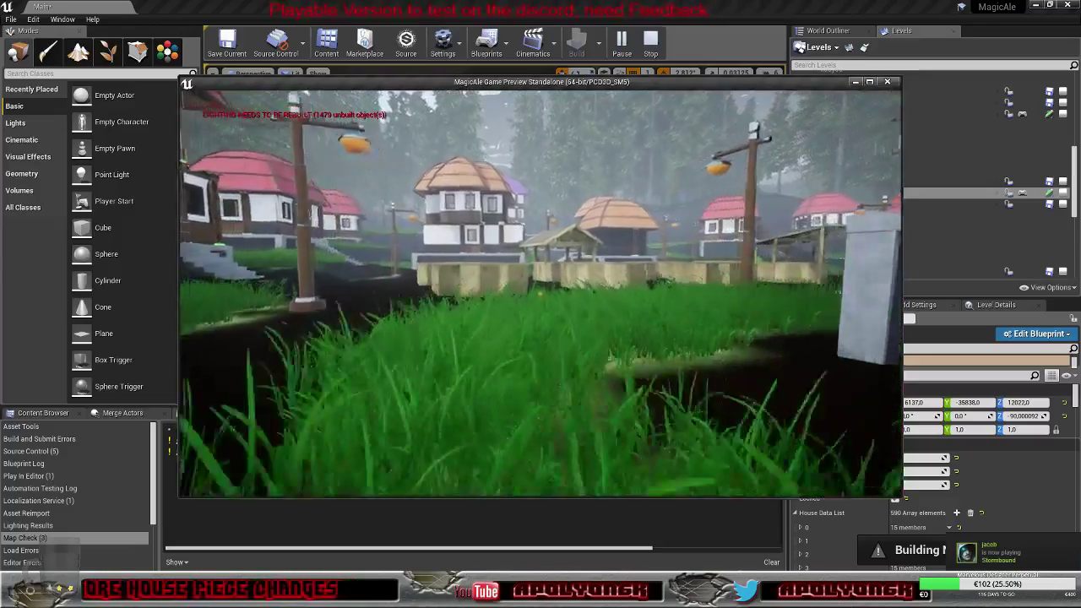
{"action": "key", "text": "w"}
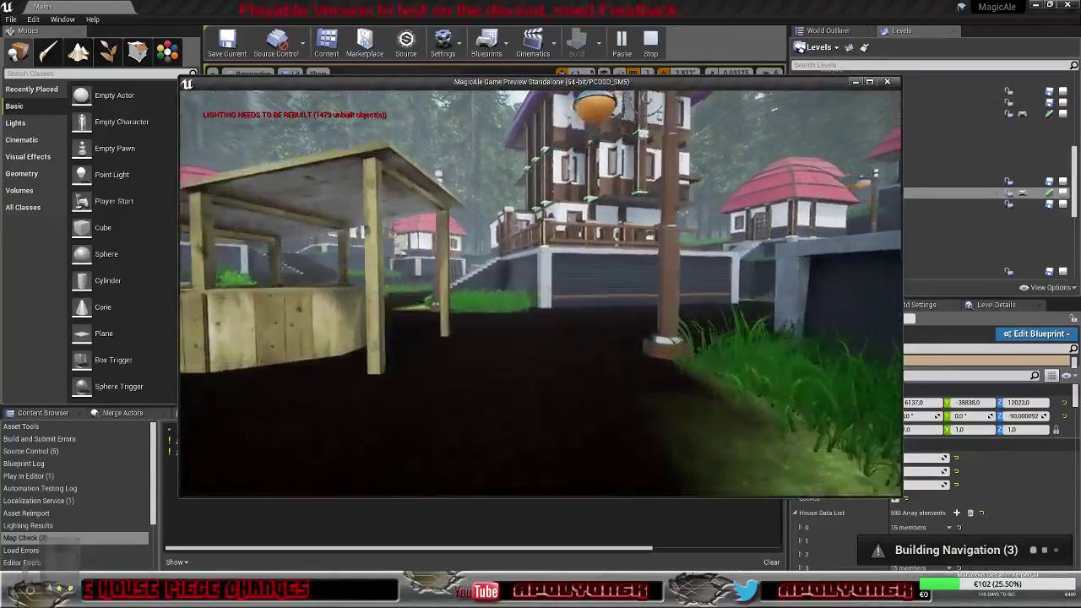
{"action": "key", "text": "w"}
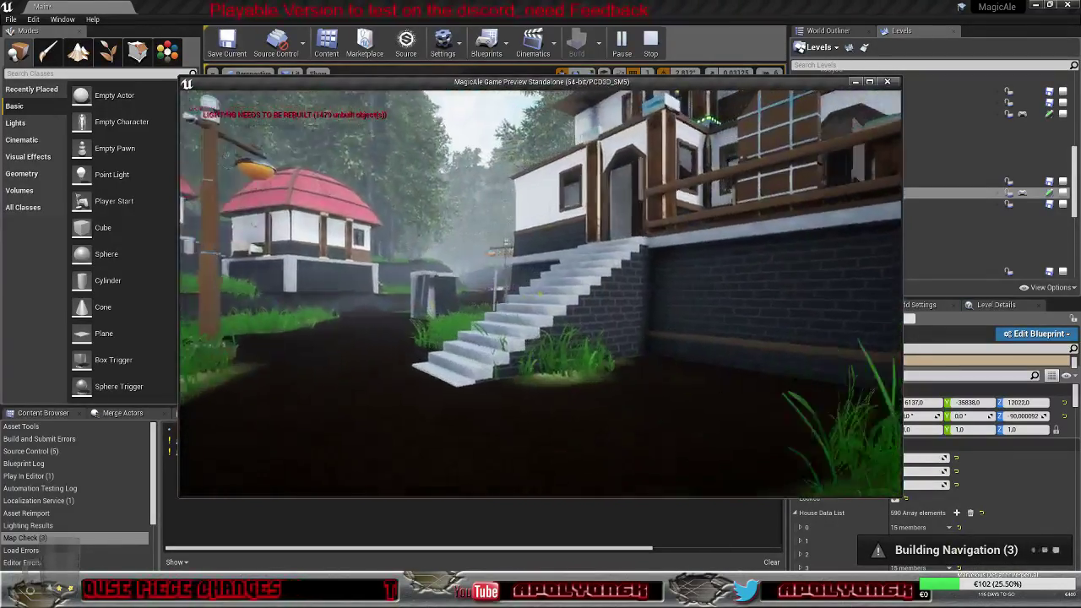
{"action": "key", "text": "w"}
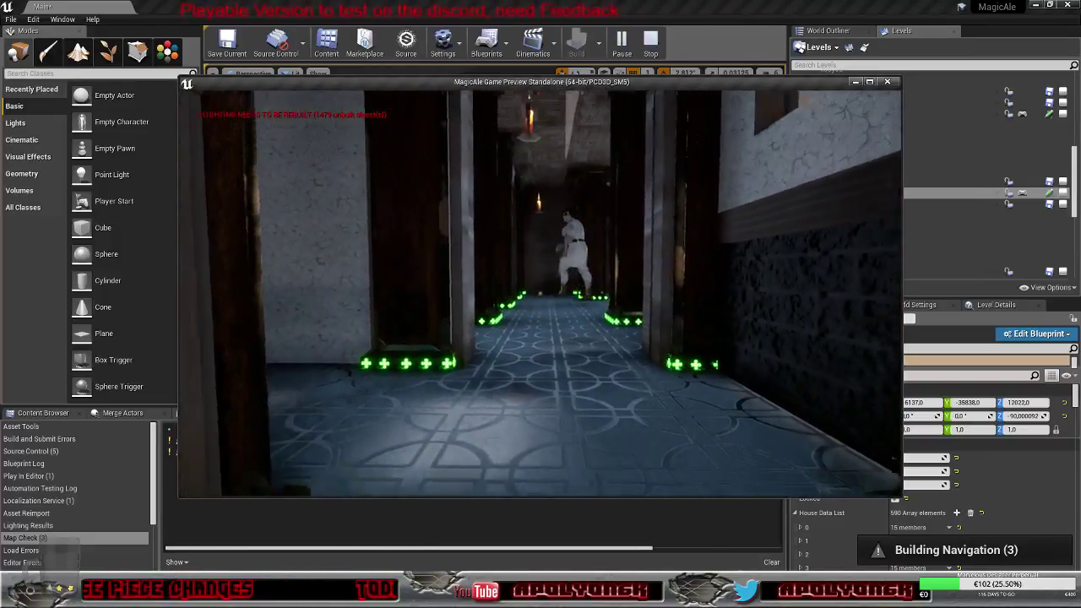
Step: Find the Innkeeper in the hallway, ask about the closed inn and its beer supply, accept the 100-coin errand, and check the Get Beer quest
{"action": "key", "text": "w"}
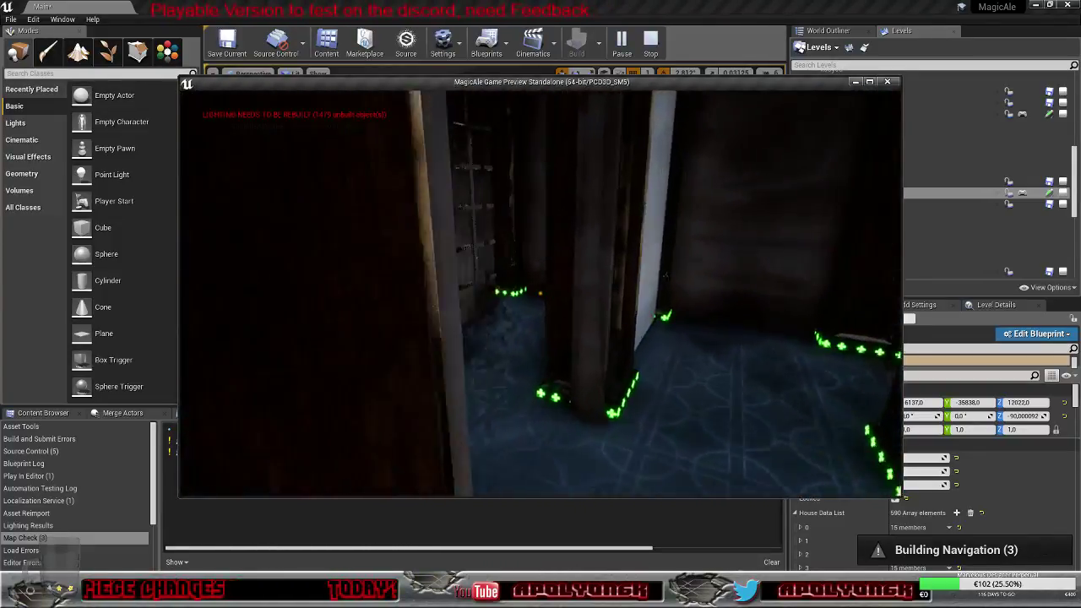
{"action": "key", "text": "w"}
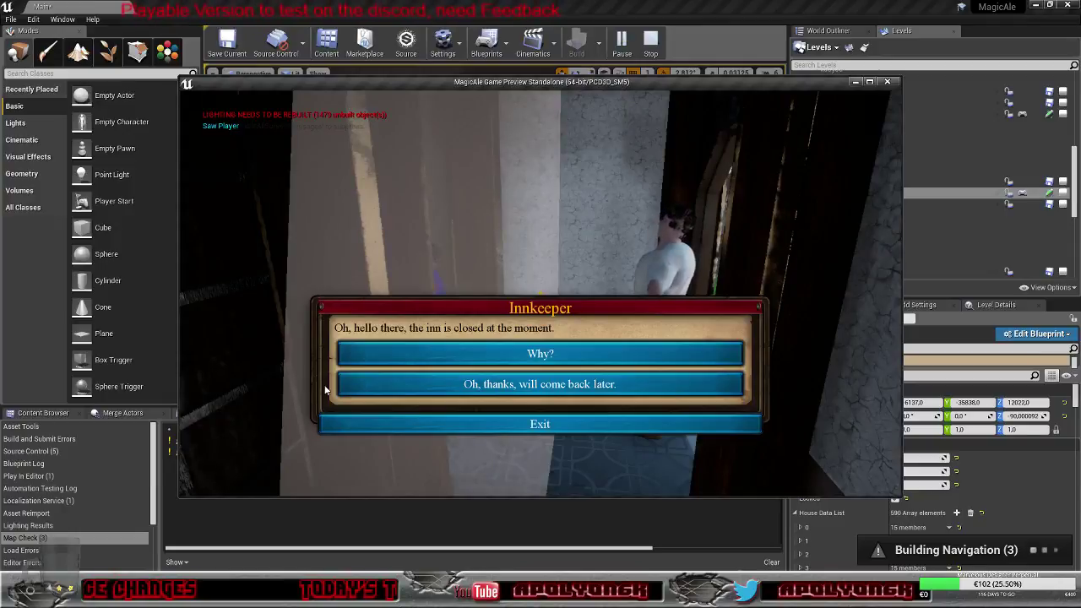
{"action": "left_click", "coordinate": [478, 359]}
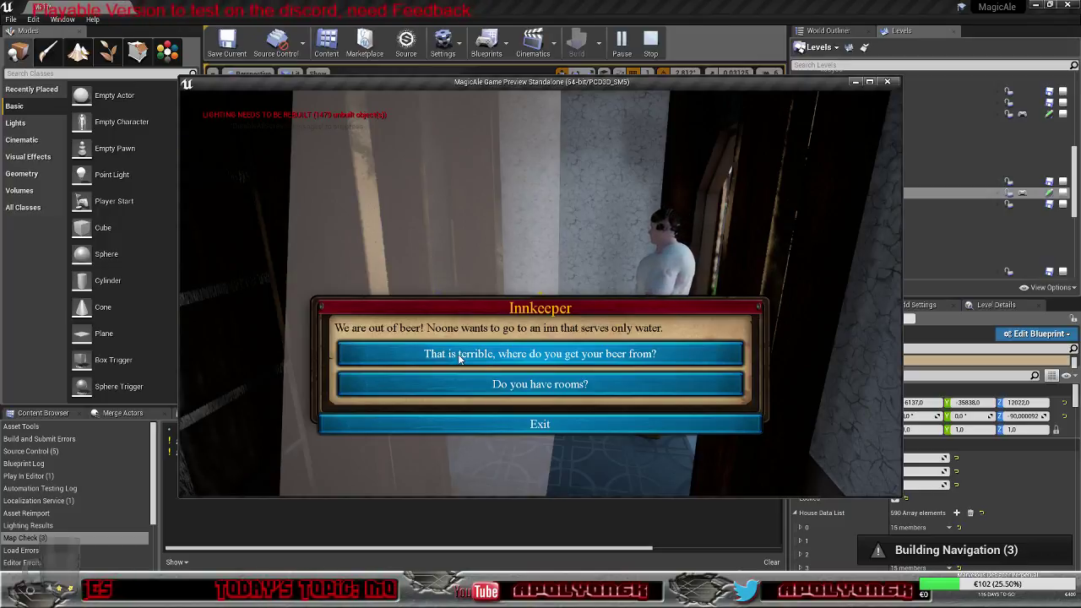
{"action": "left_click", "coordinate": [460, 355]}
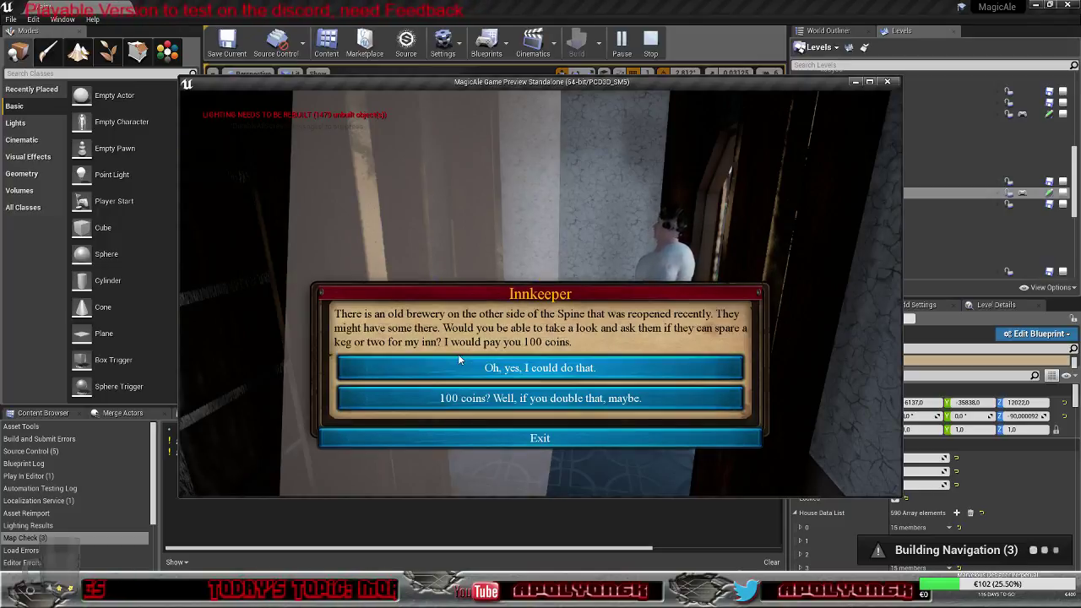
{"action": "left_click", "coordinate": [608, 372]}
{"action": "left_click", "coordinate": [583, 370]}
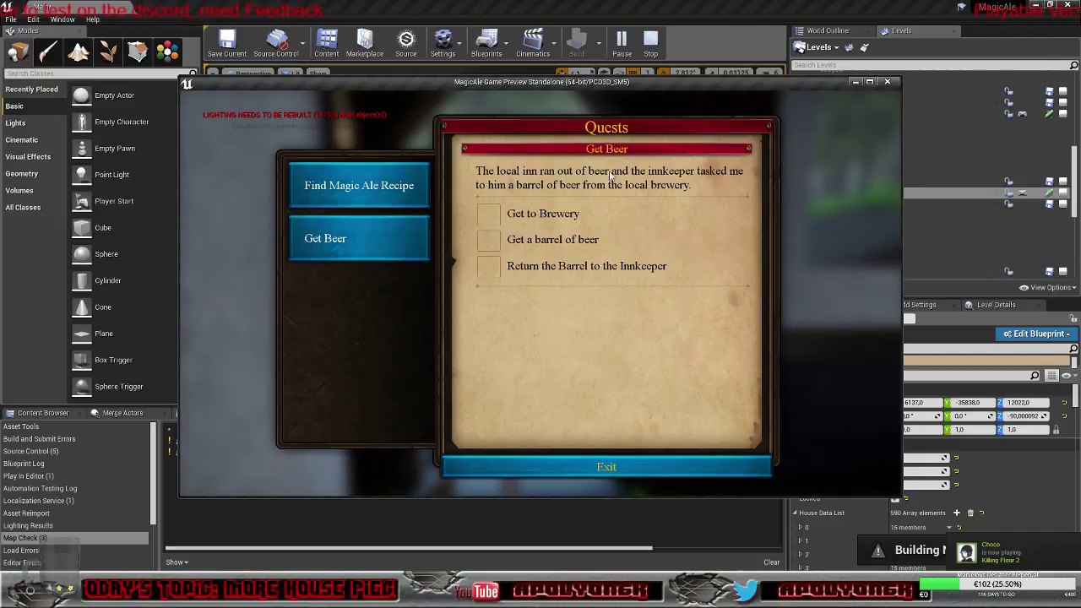
{"action": "left_click", "coordinate": [646, 468]}
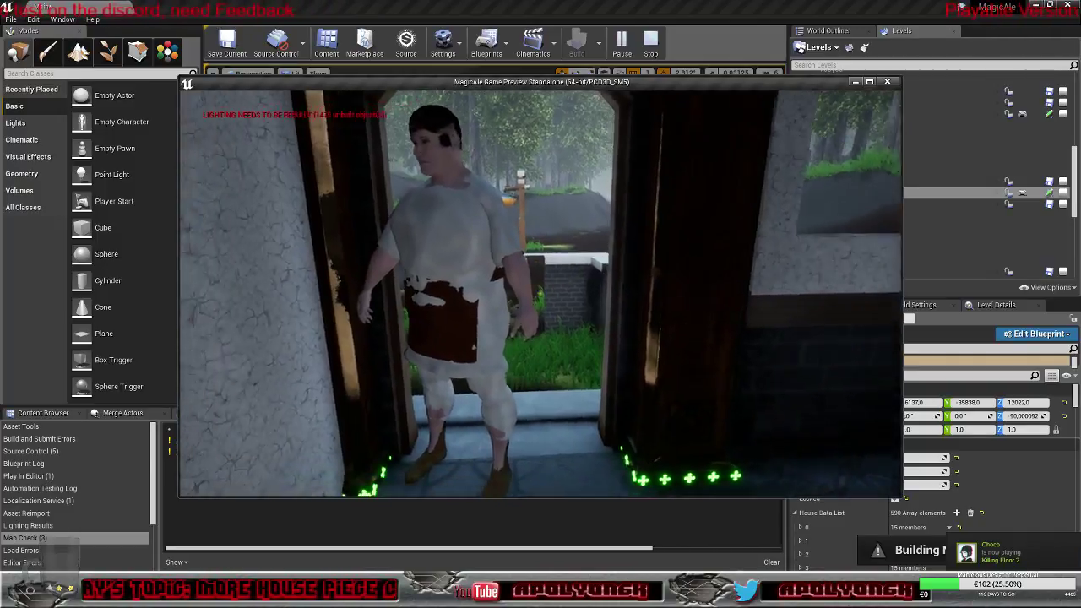
Step: Leave the inn through its dark hallway and walk through the town to the path leading into the forest
{"action": "key", "text": "w"}
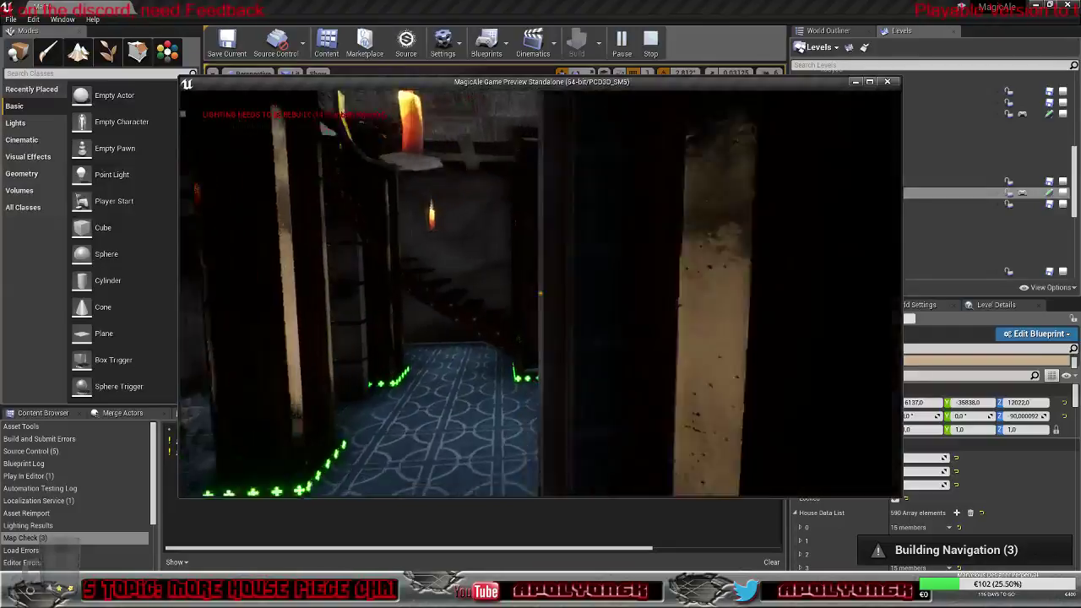
{"action": "key", "text": "w"}
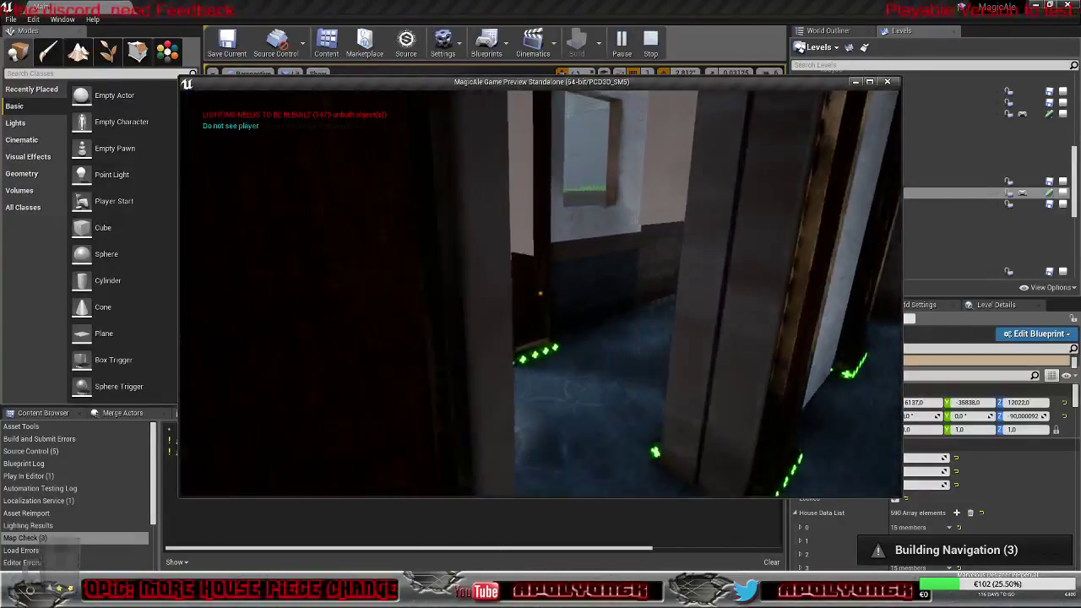
{"action": "key", "text": "w"}
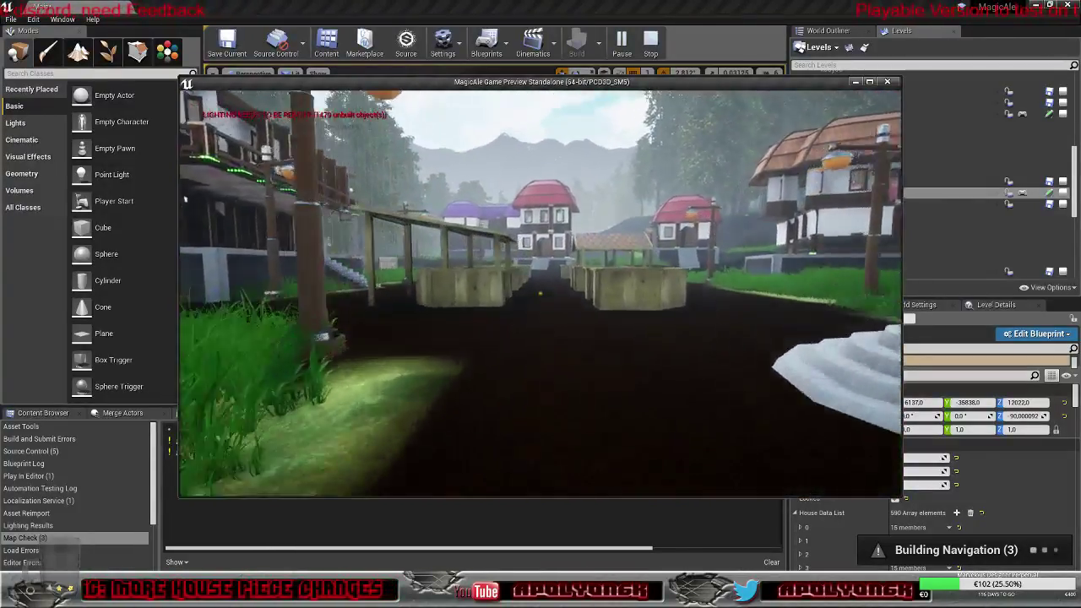
{"action": "key", "text": "w"}
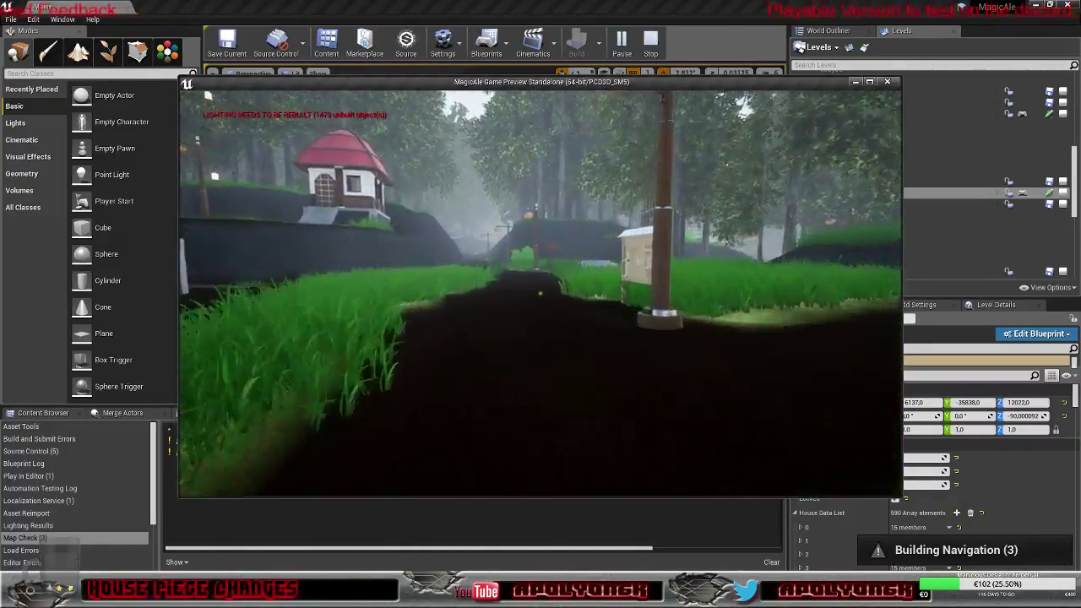
Step: Follow the lamp-lit forest path out of town to the wooden bridge over the purple water
{"action": "key", "text": "w"}
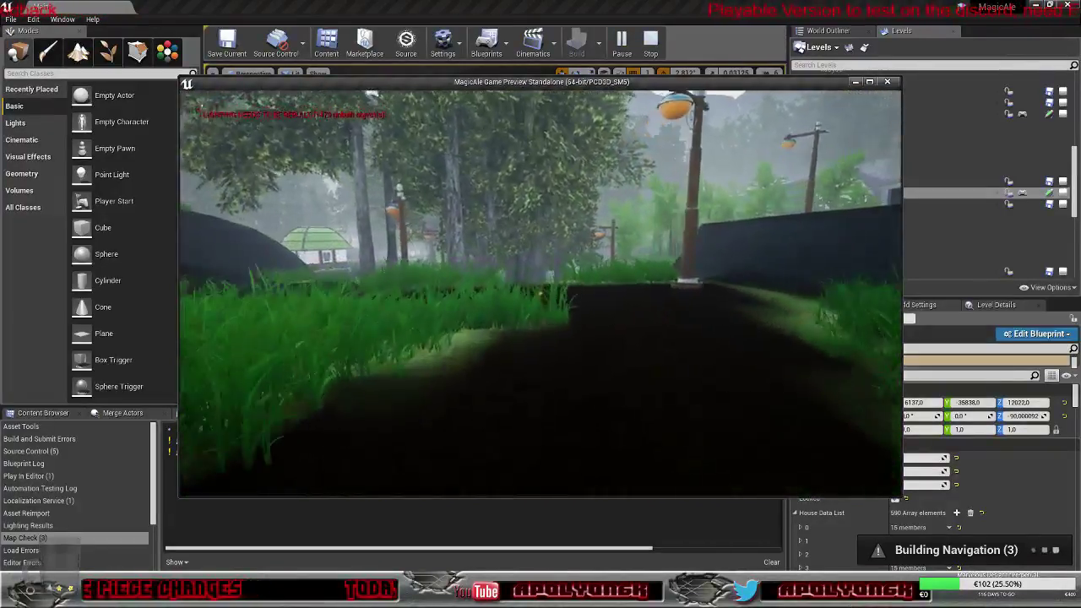
{"action": "key", "text": "w"}
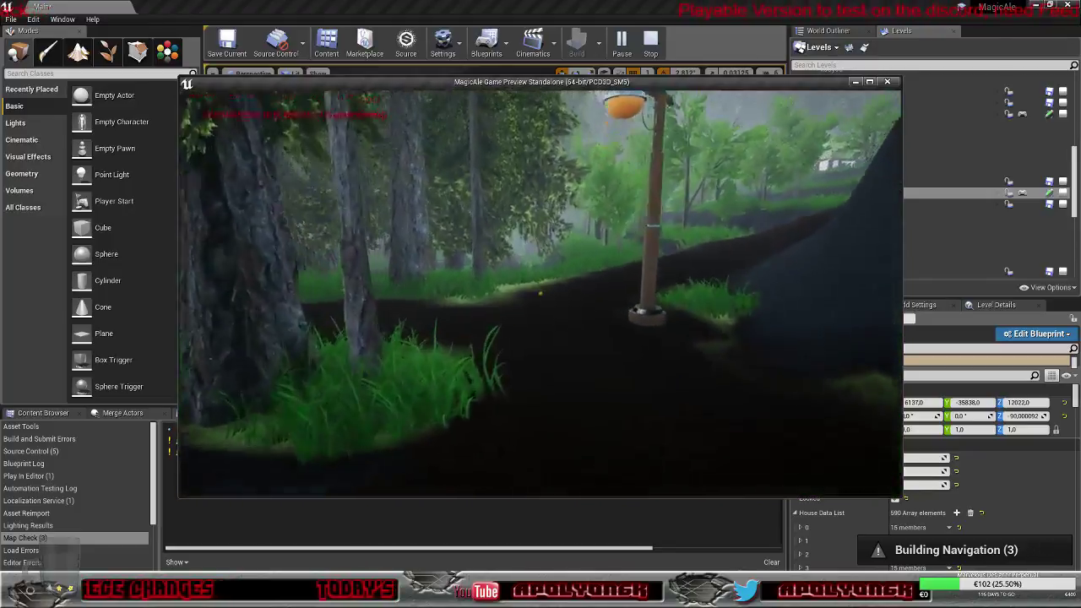
{"action": "key", "text": "w"}
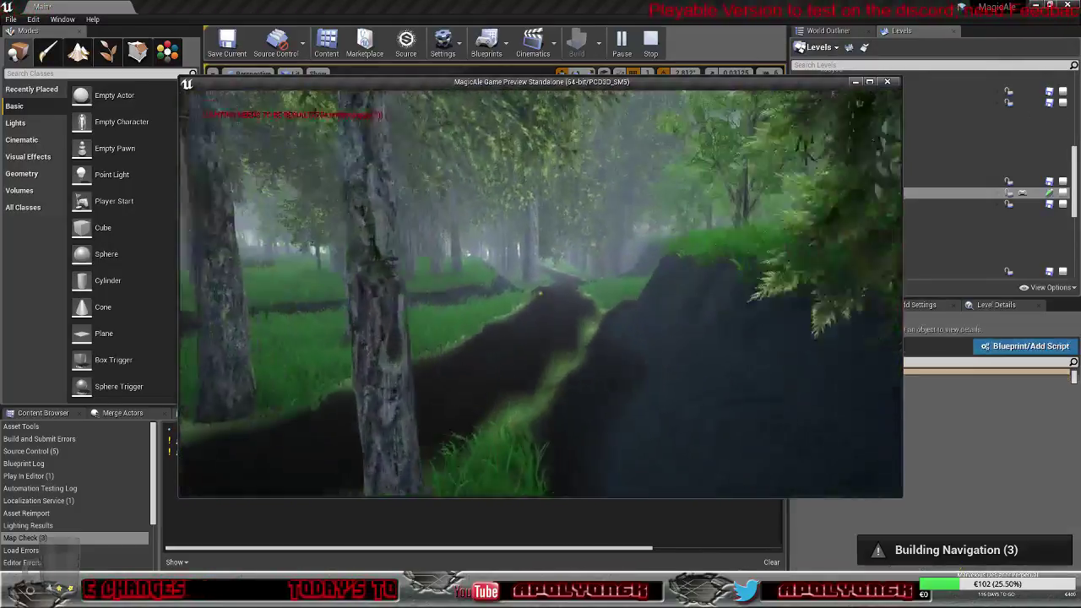
{"action": "key", "text": "w"}
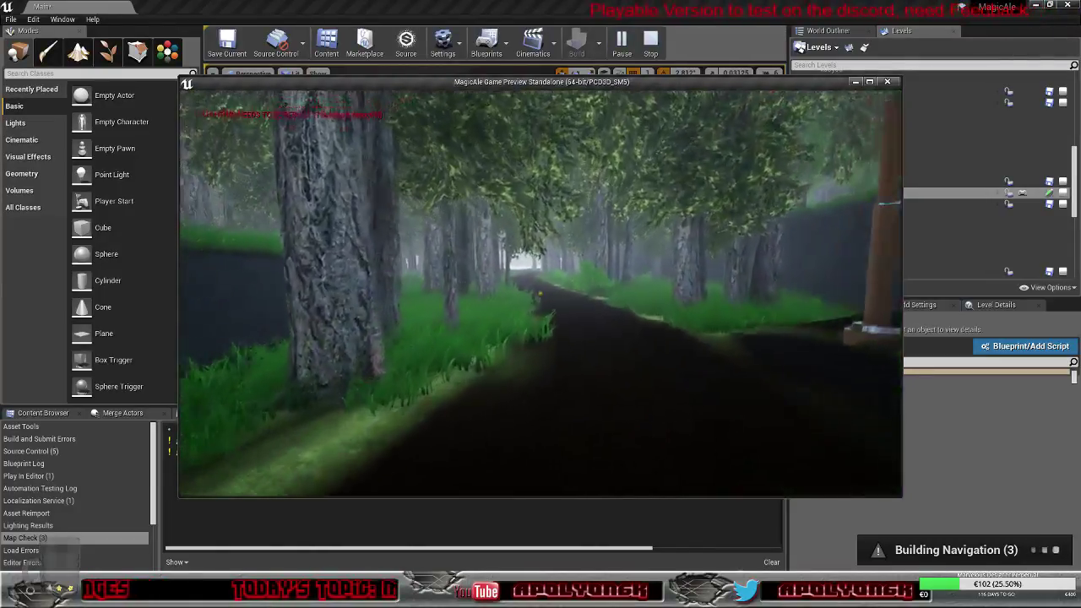
{"action": "key", "text": "w"}
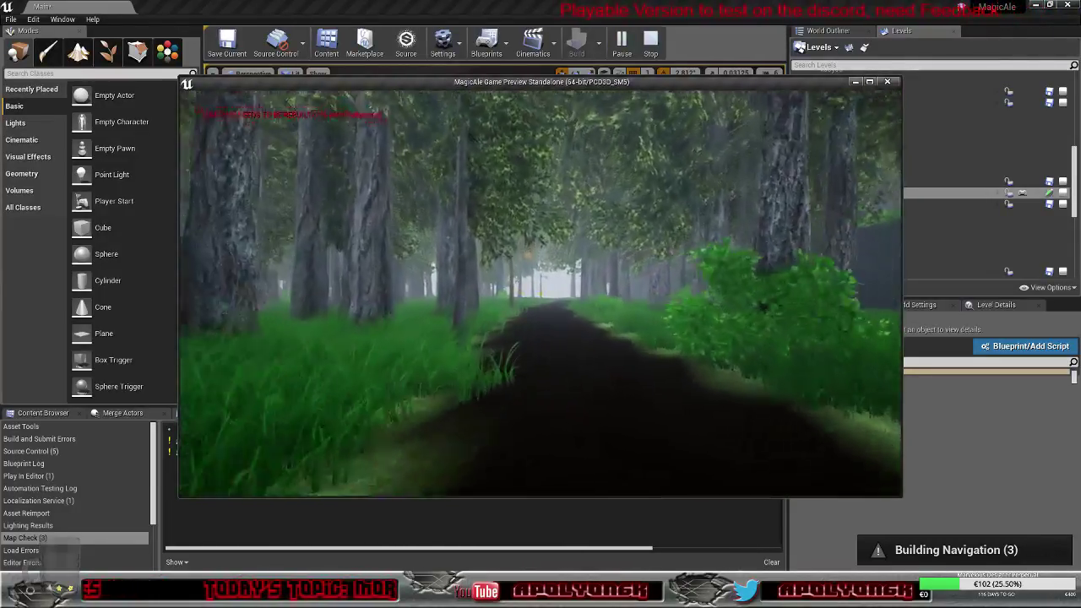
{"action": "key", "text": "w"}
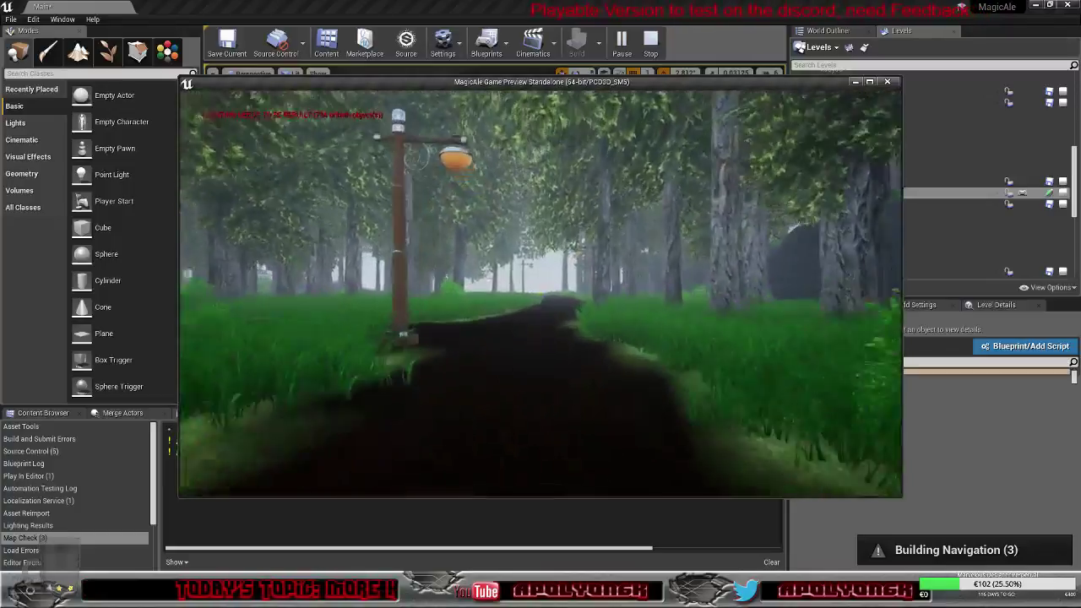
{"action": "key", "text": "w"}
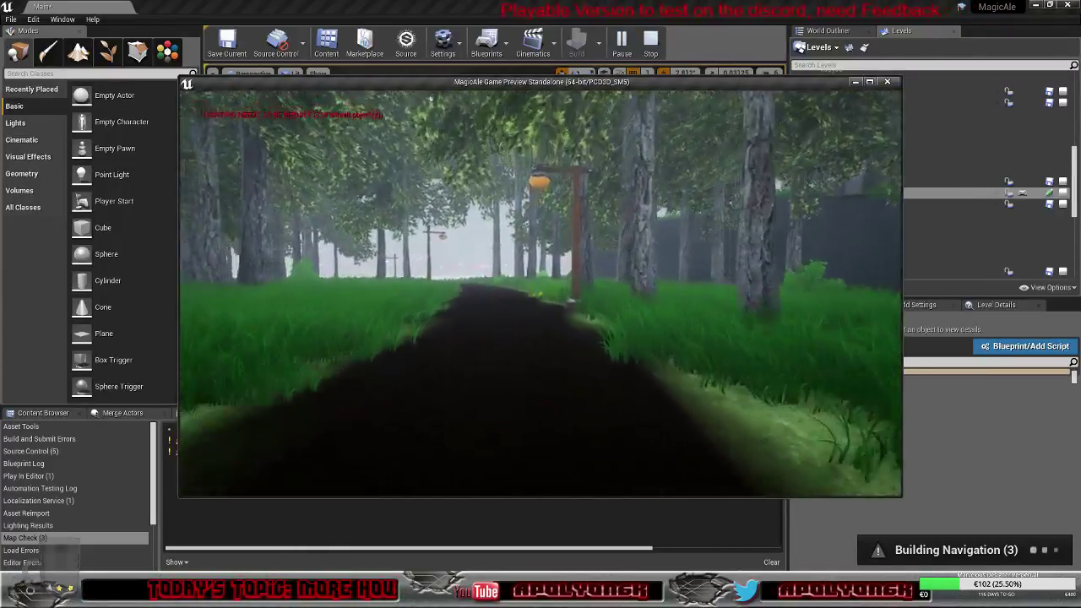
{"action": "key", "text": "w"}
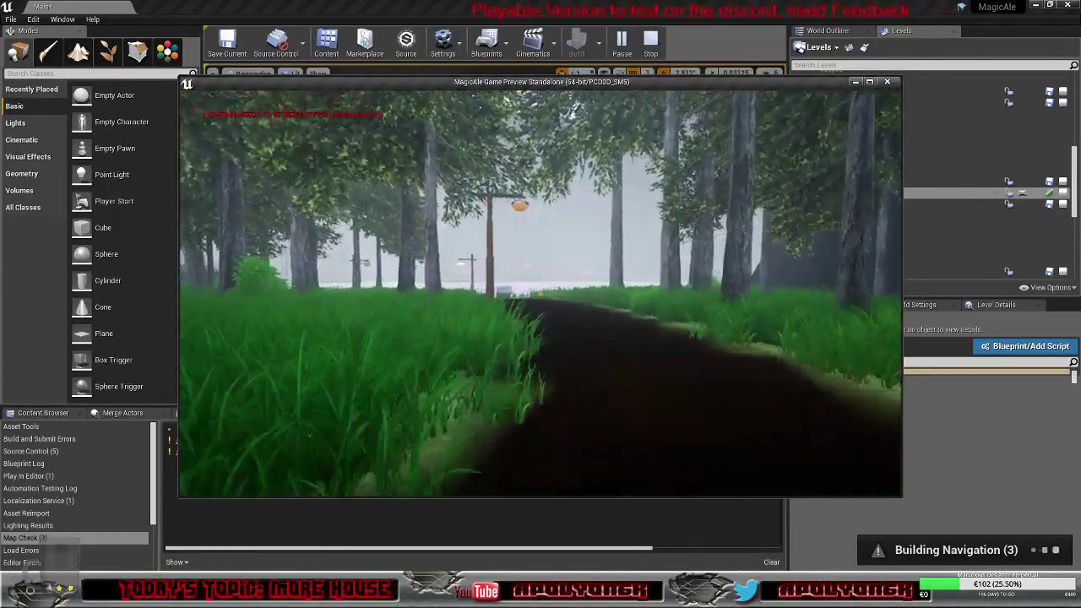
{"action": "key", "text": "w"}
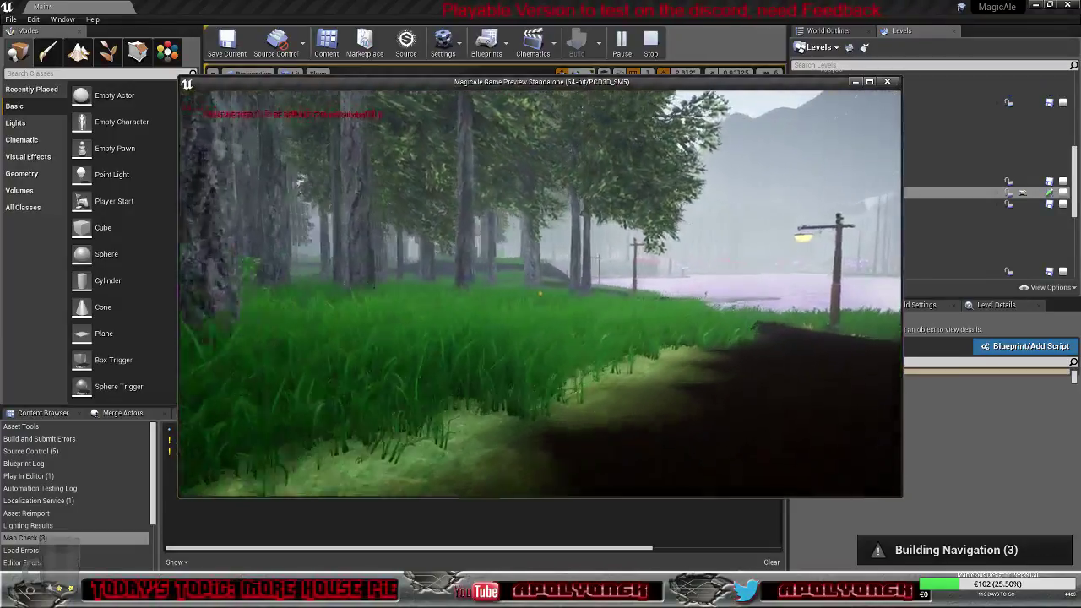
{"action": "key", "text": "w"}
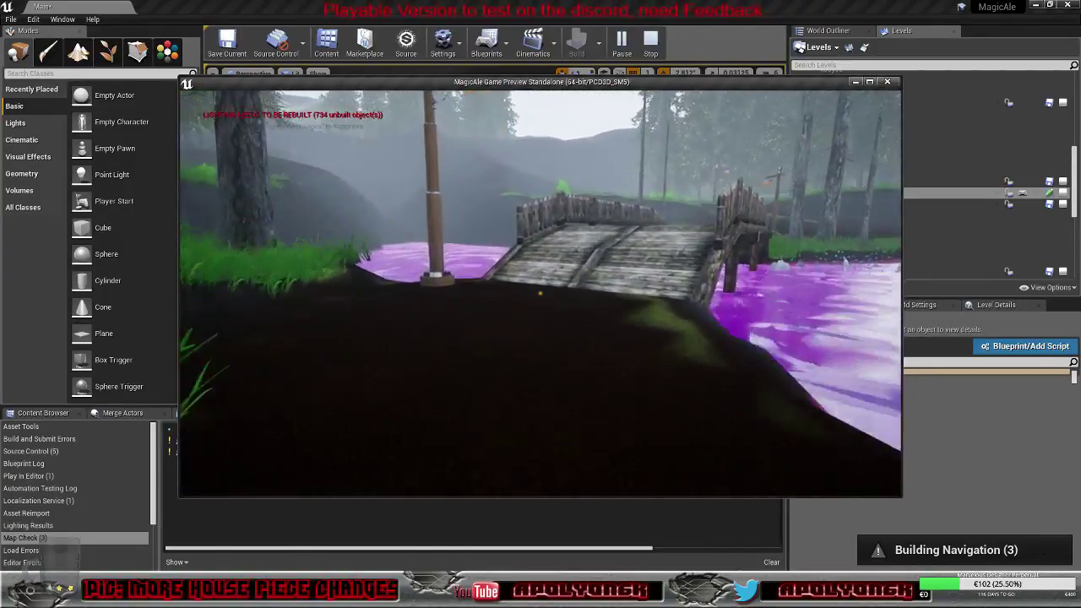
Step: Cross the wooden bridge, follow the road past the signpost, and approach the Knight of the Way
{"action": "key", "text": "w"}
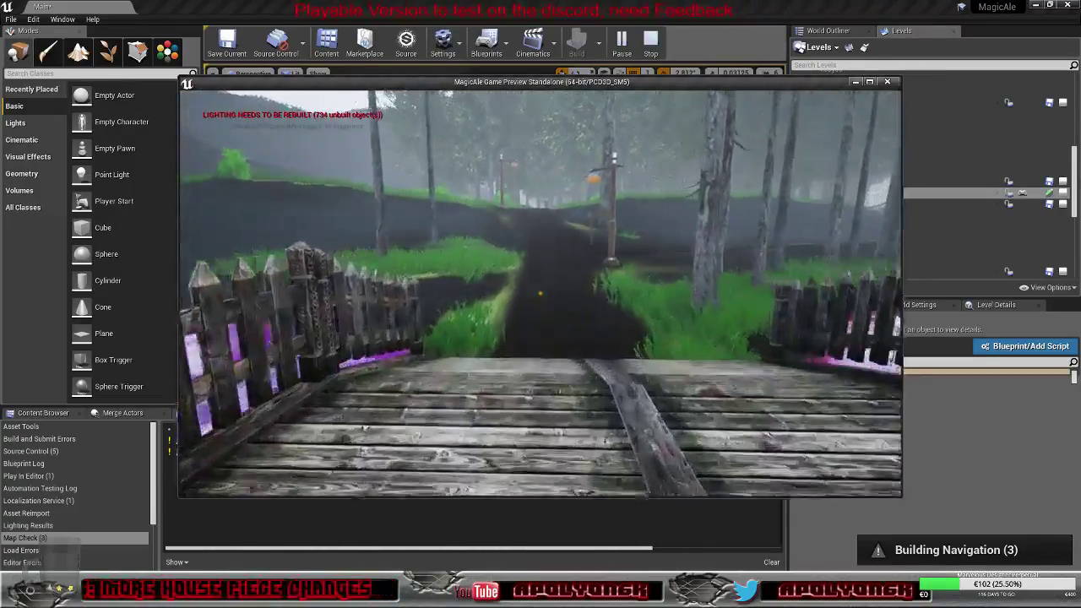
{"action": "key", "text": "w"}
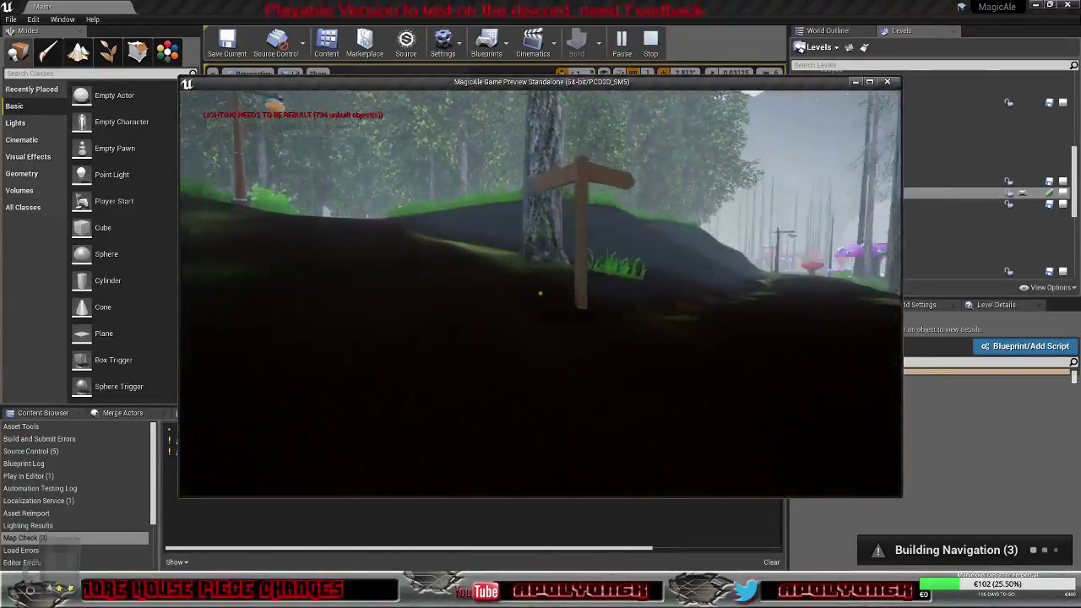
{"action": "key", "text": "w"}
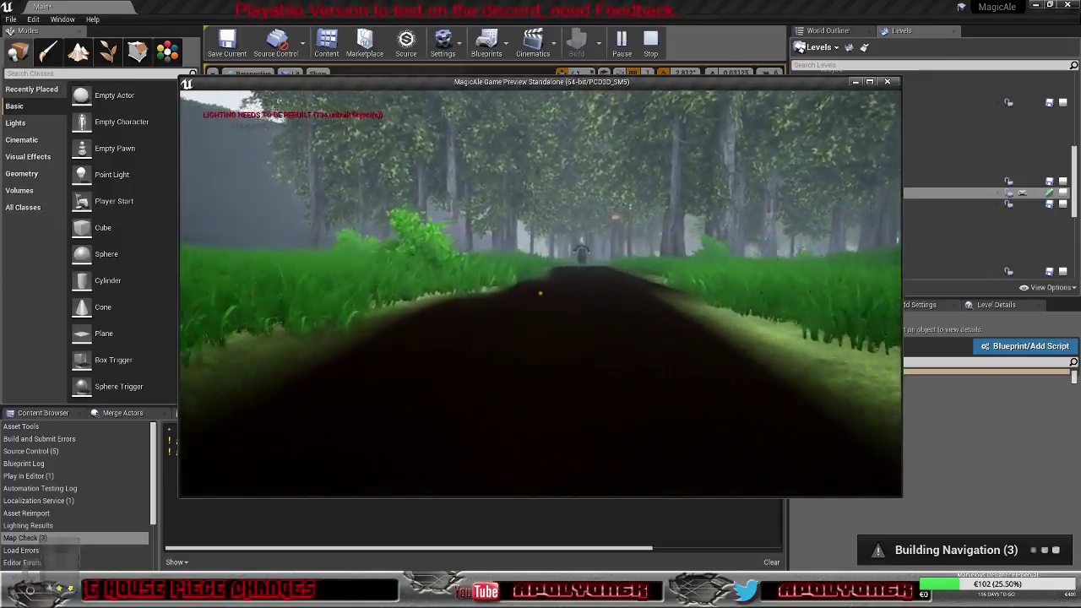
{"action": "key", "text": "w"}
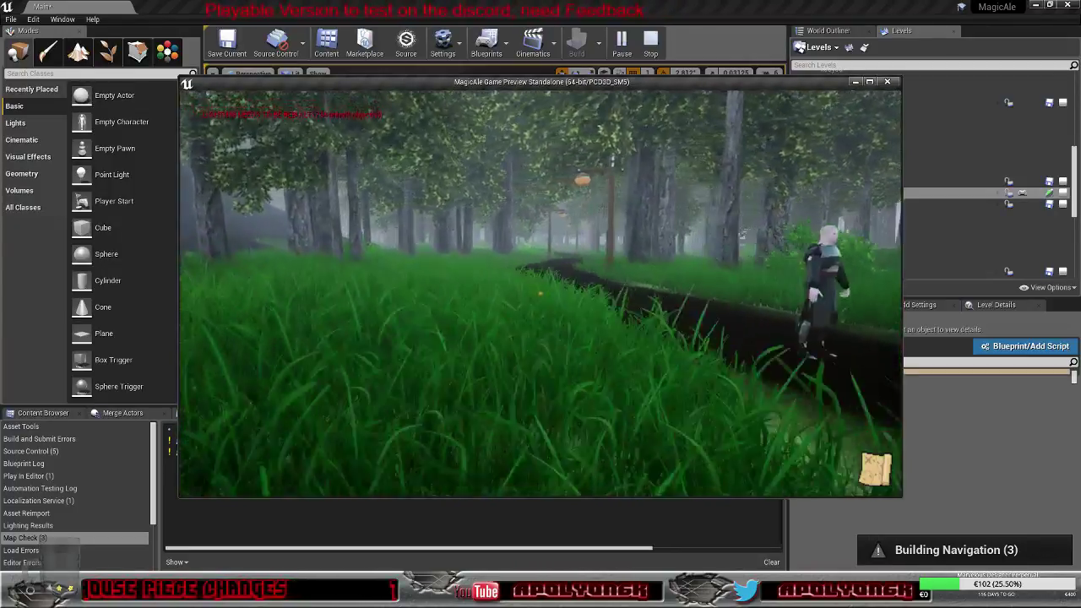
{"action": "key", "text": "w"}
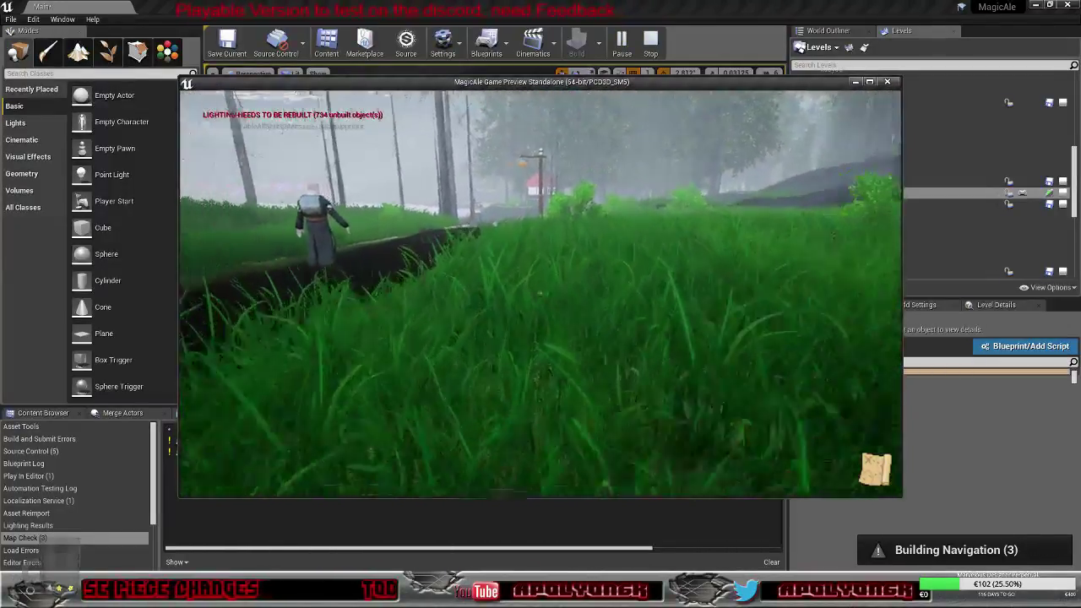
{"action": "key", "text": "w"}
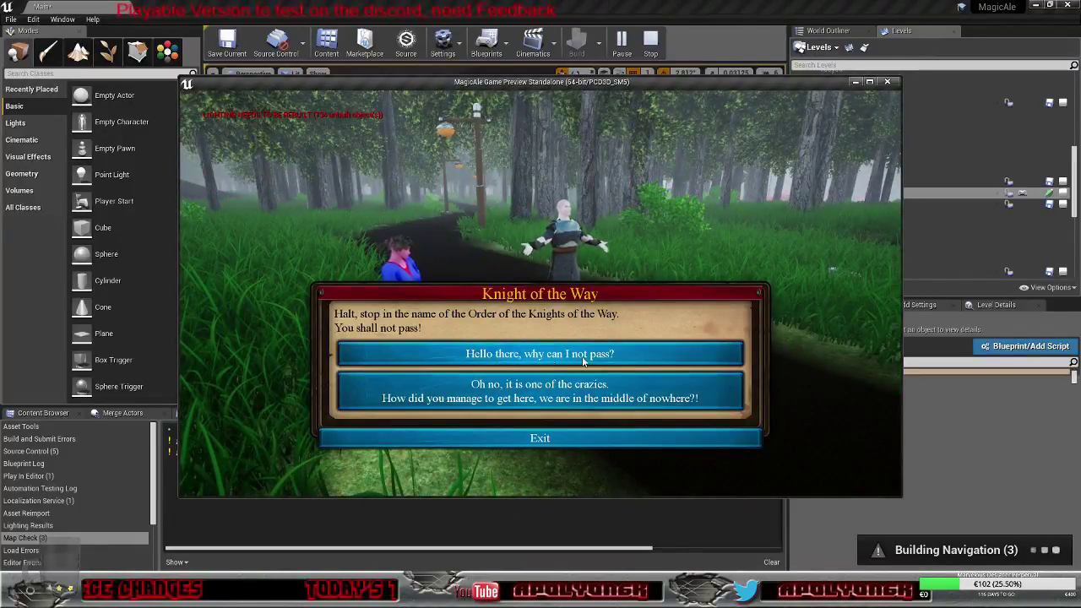
Step: Ask the Knight of the Way why the road is blocked, argue for passage, and end with "This is stupid, I am going..."
{"action": "left_click", "coordinate": [636, 361]}
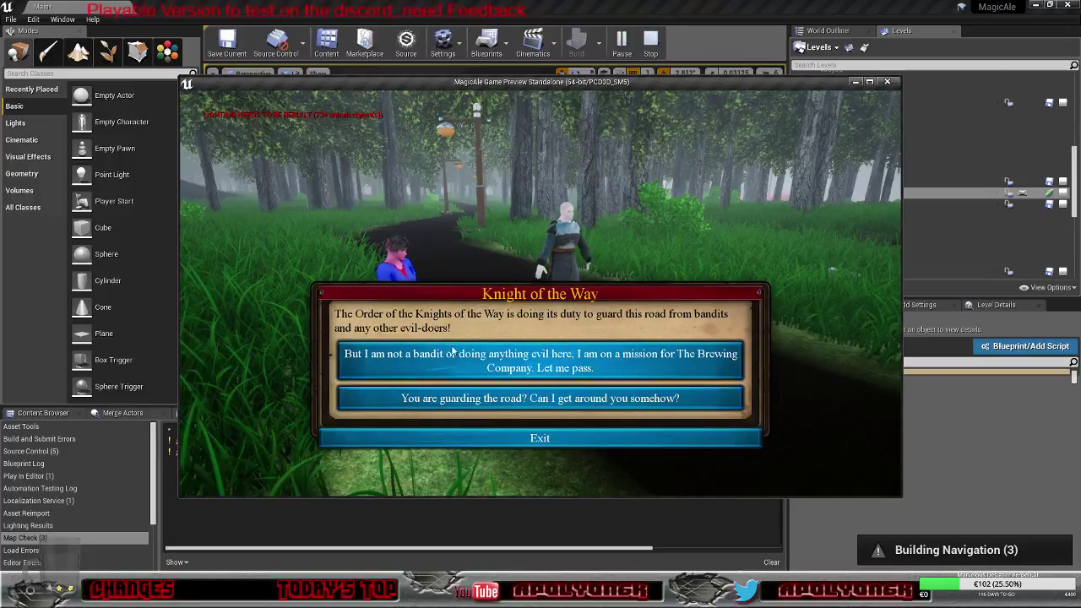
{"action": "left_click", "coordinate": [616, 362]}
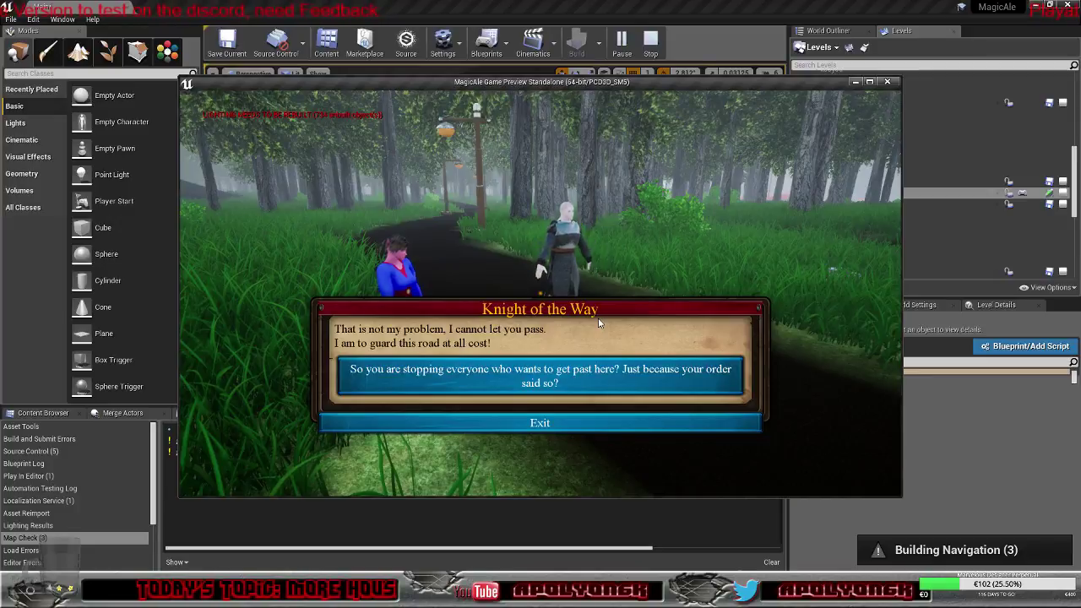
{"action": "left_click", "coordinate": [602, 379]}
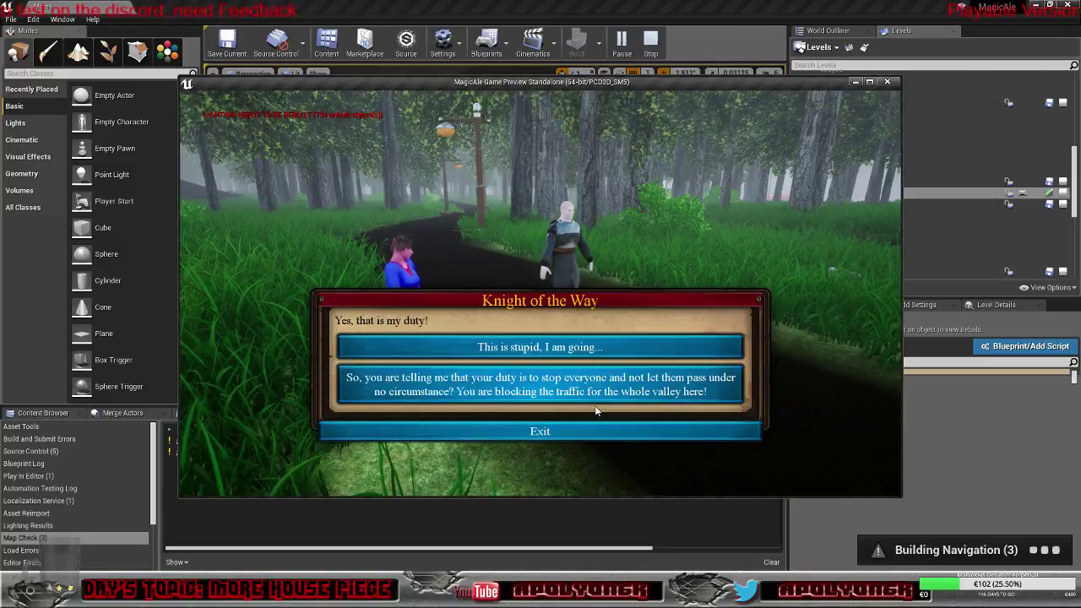
{"action": "left_click", "coordinate": [607, 347]}
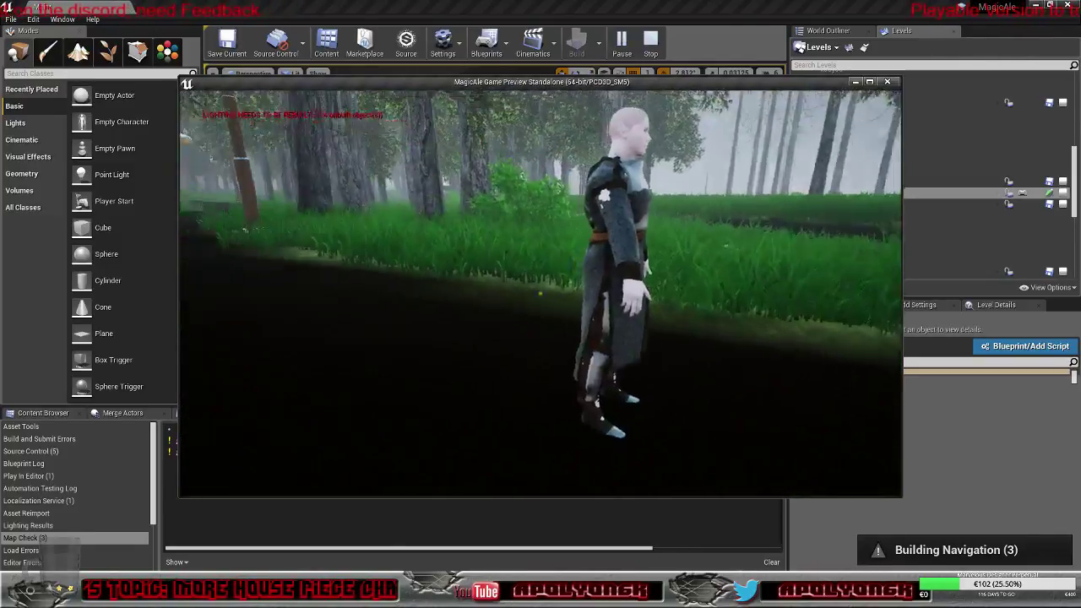
Step: Leave the Knight of the Way and follow the lamp-lit forest path until the robbers' ambush begins
{"action": "key", "text": "w"}
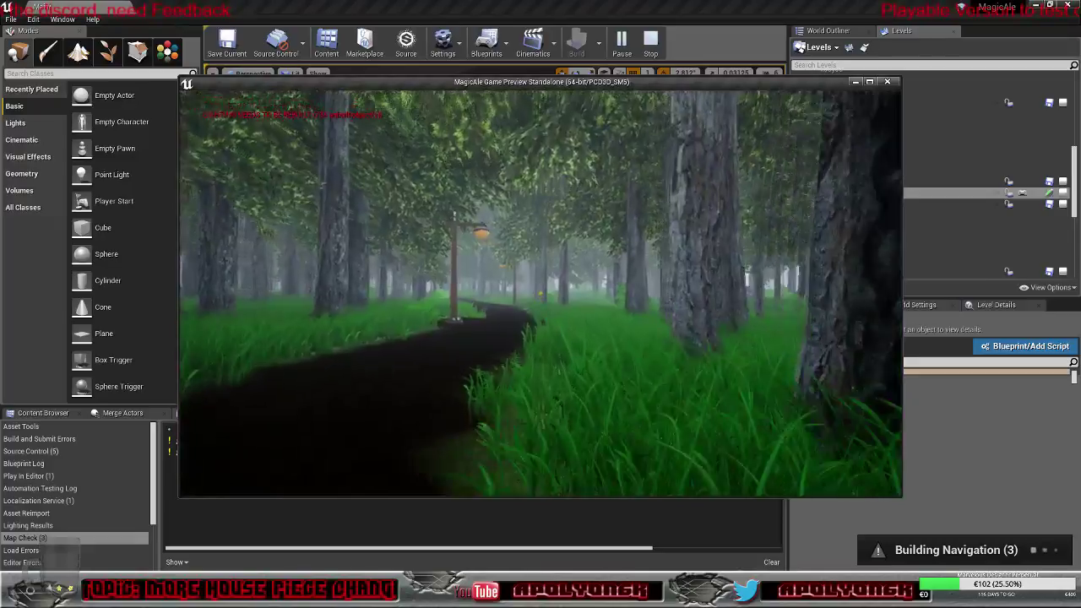
{"action": "key", "text": "w"}
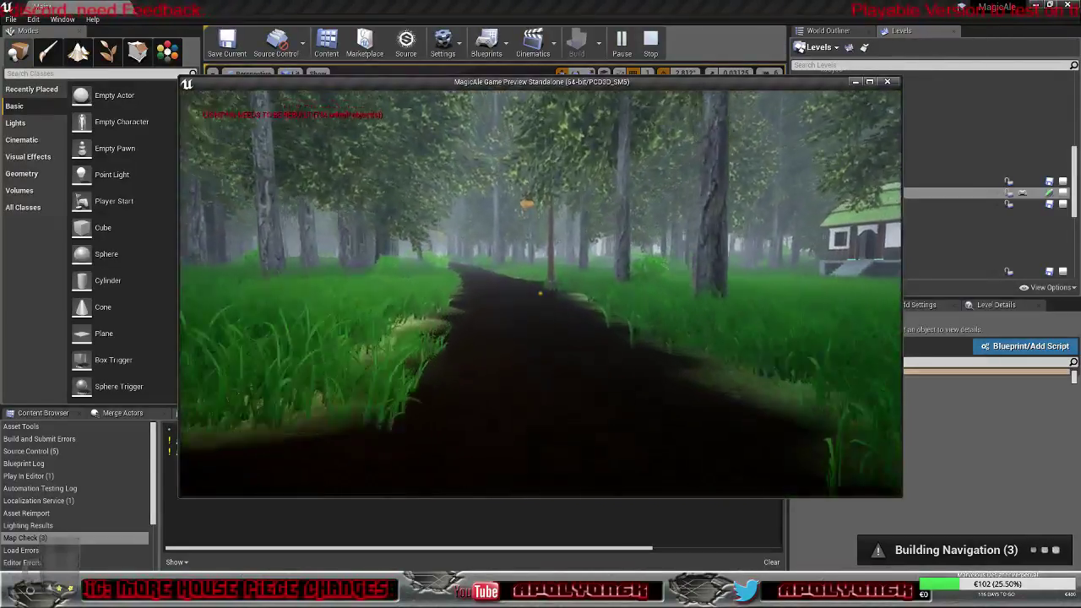
{"action": "key", "text": "w"}
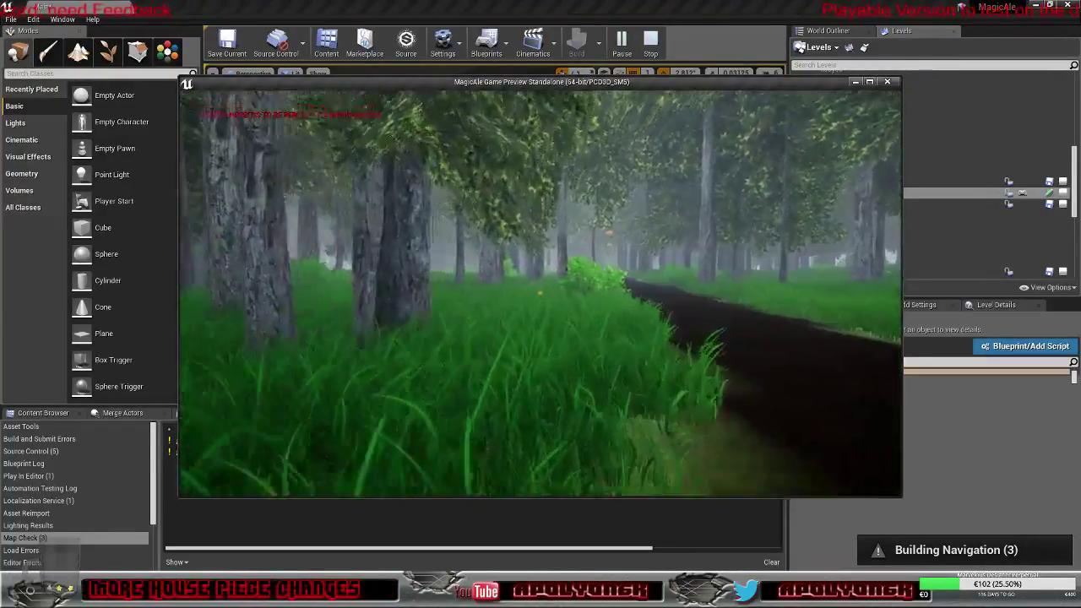
{"action": "key", "text": "w"}
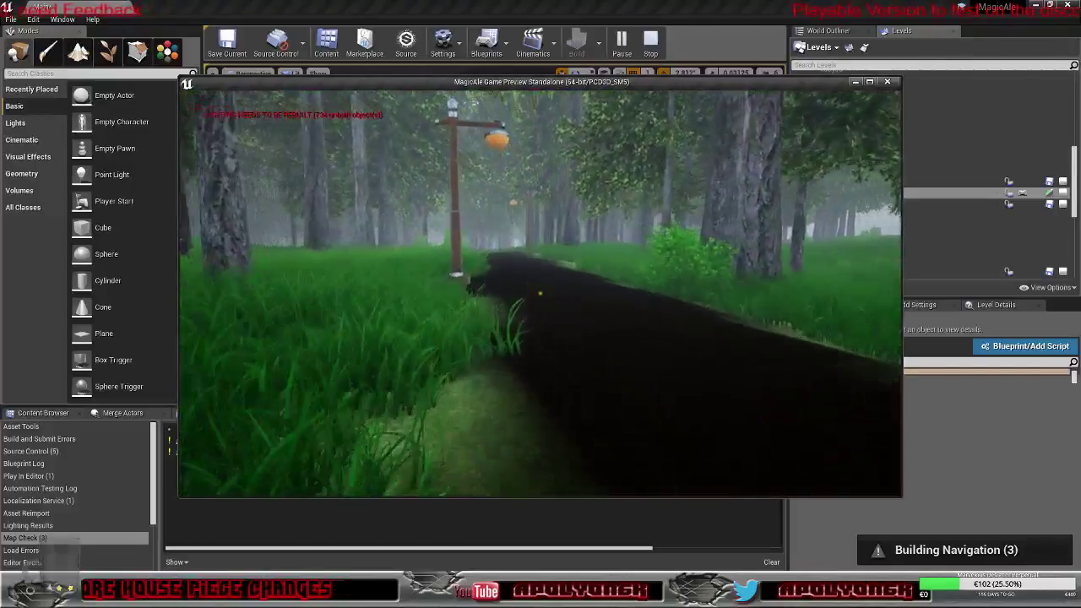
{"action": "key", "text": "w"}
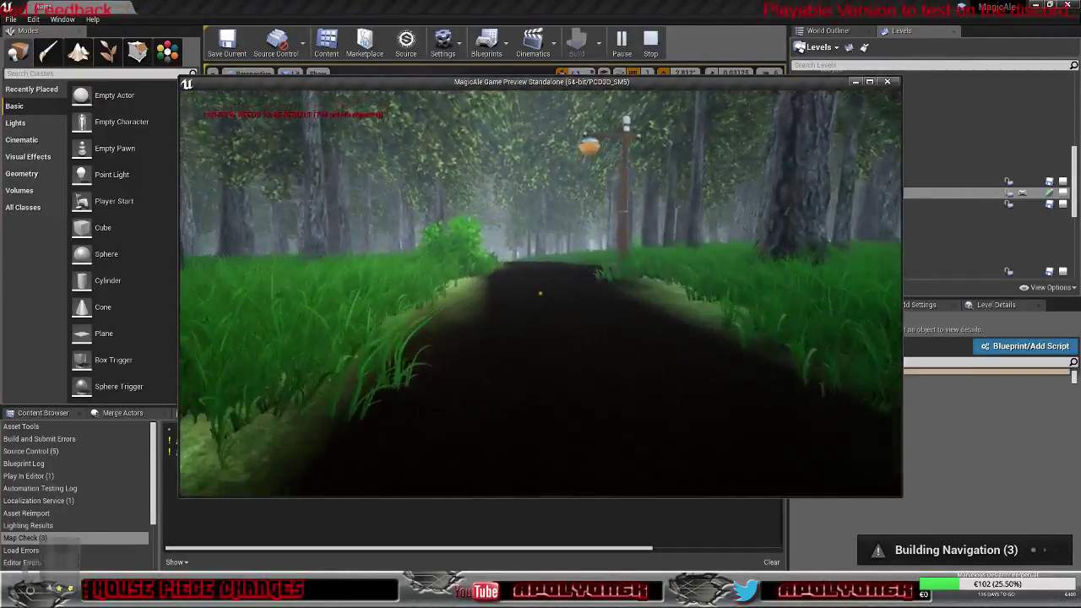
{"action": "key", "text": "w"}
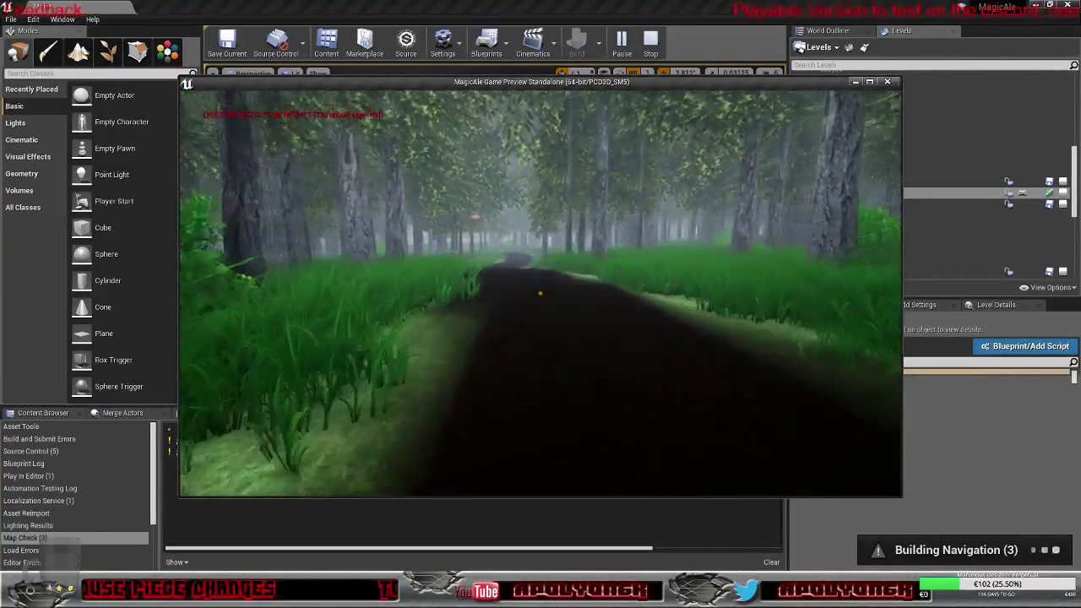
{"action": "key", "text": "w"}
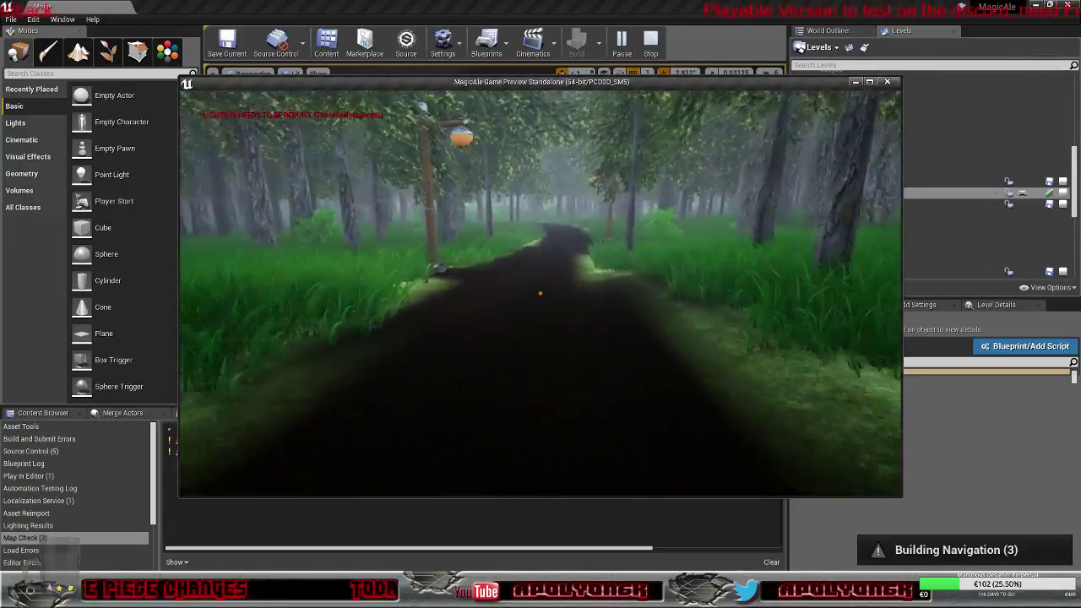
{"action": "key", "text": "w"}
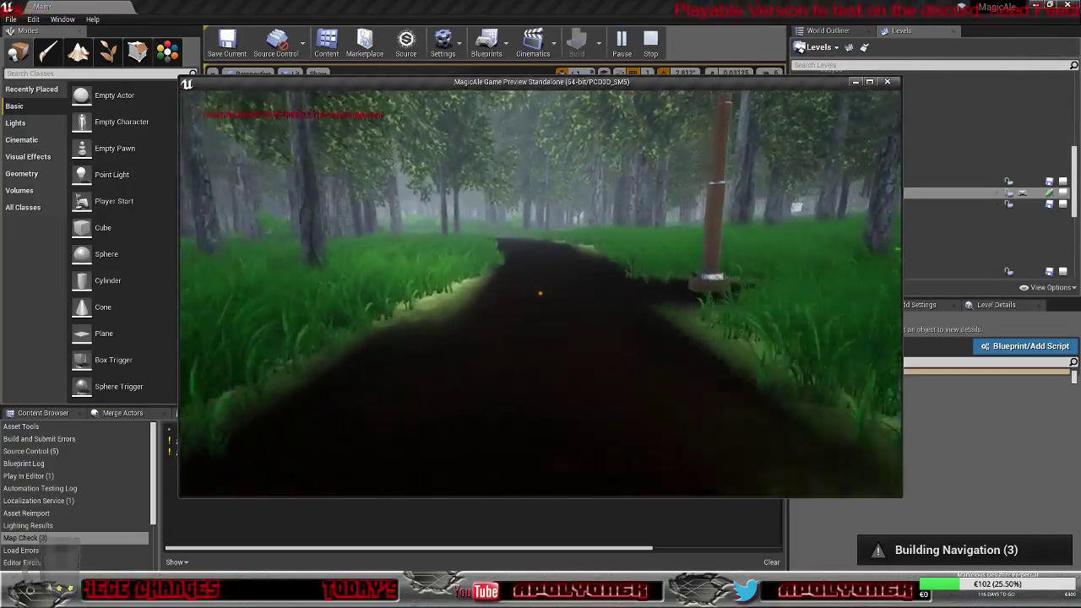
{"action": "key", "text": "w"}
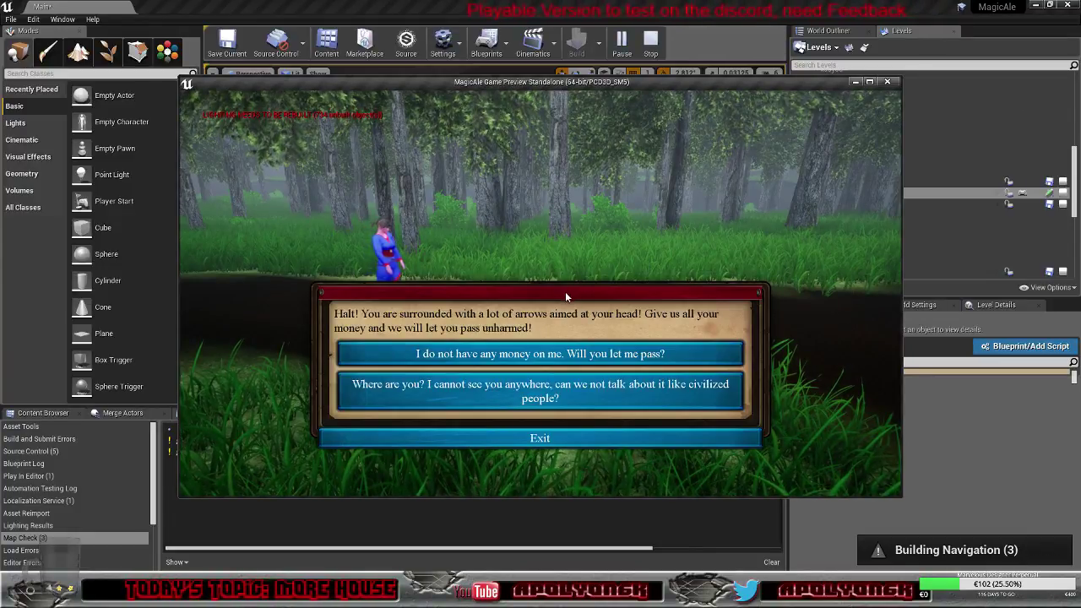
Step: Answer the robbers with "I do not have any money on me. Will you let me pass?" and inspect the Copper Coin in the inventory
{"action": "left_click", "coordinate": [557, 355]}
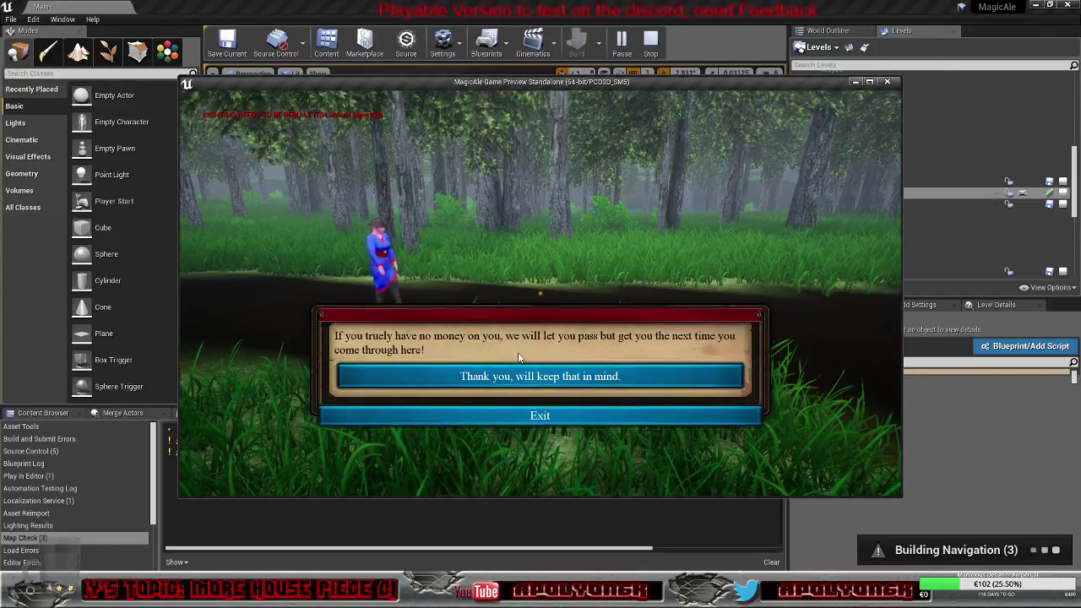
{"action": "left_click", "coordinate": [531, 381]}
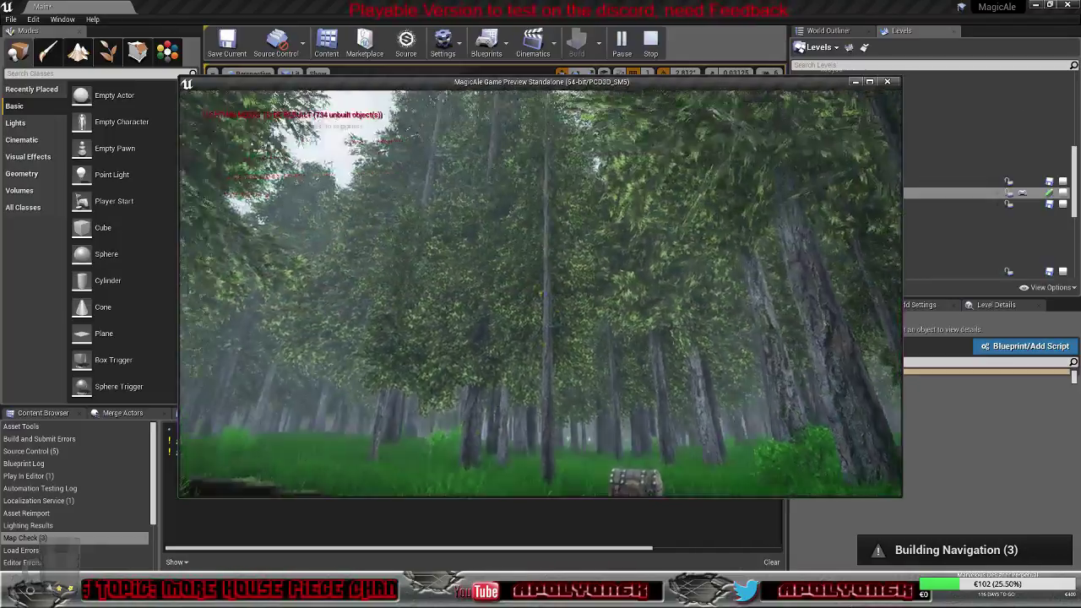
{"action": "key", "text": "i"}
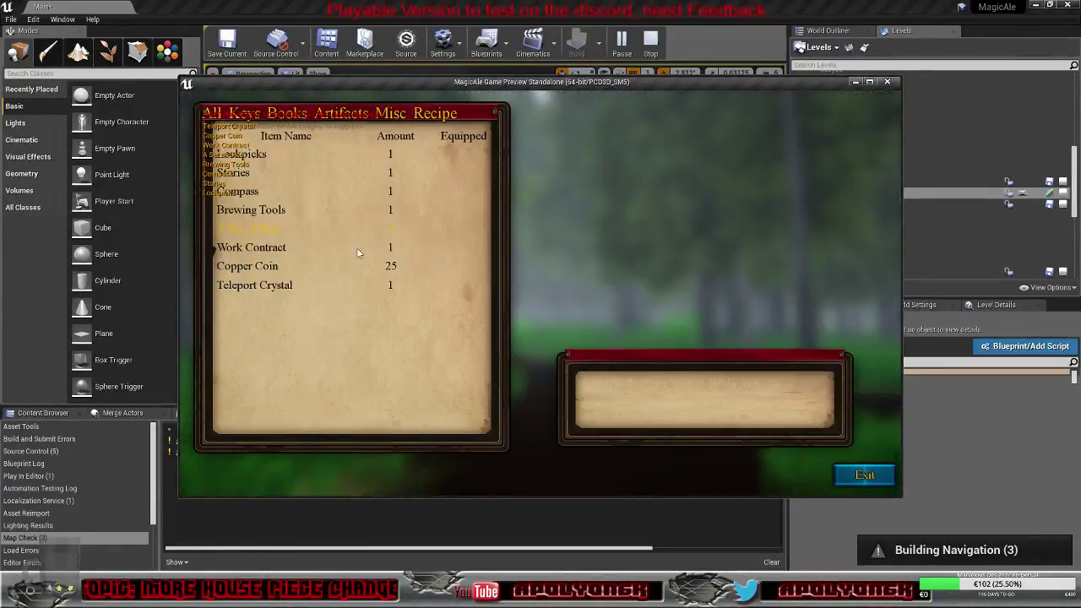
{"action": "left_click", "coordinate": [302, 268]}
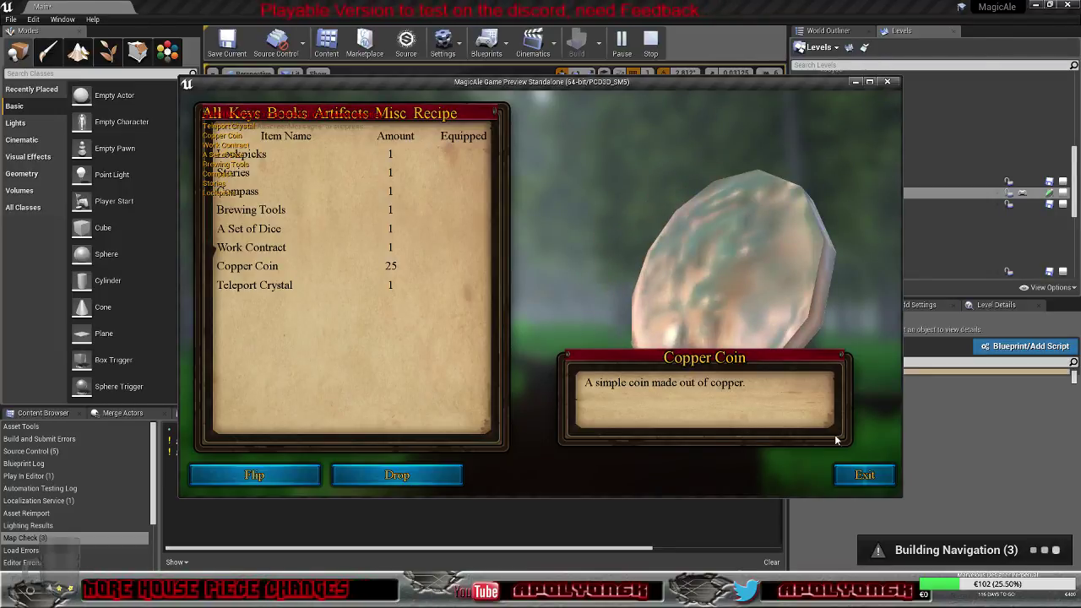
{"action": "left_click", "coordinate": [863, 475]}
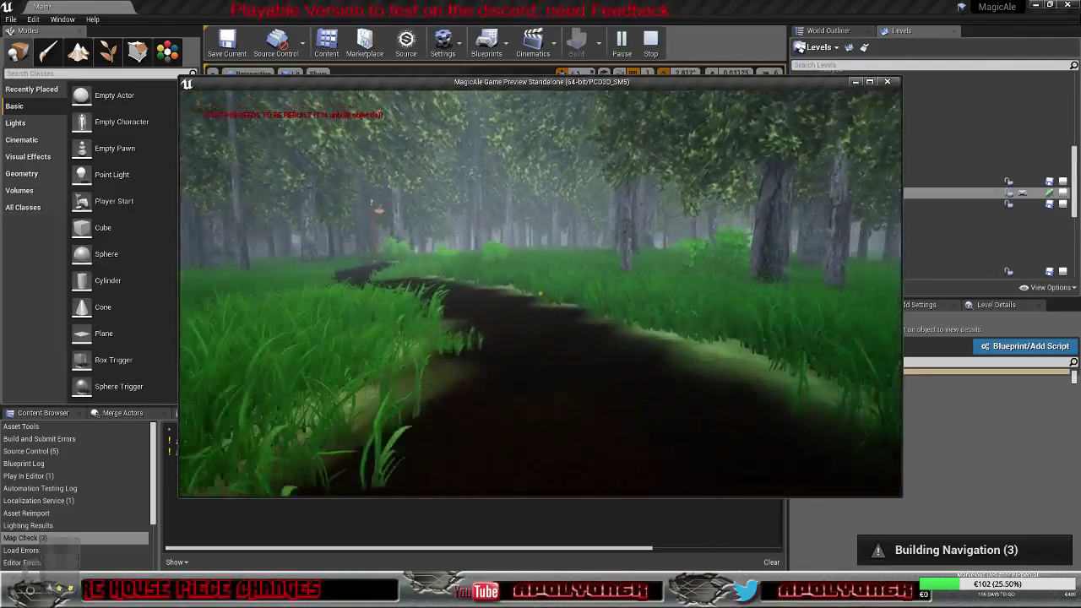
Step: Follow the winding forest path onward past the green-roofed house and the crop field
{"action": "key", "text": "w"}
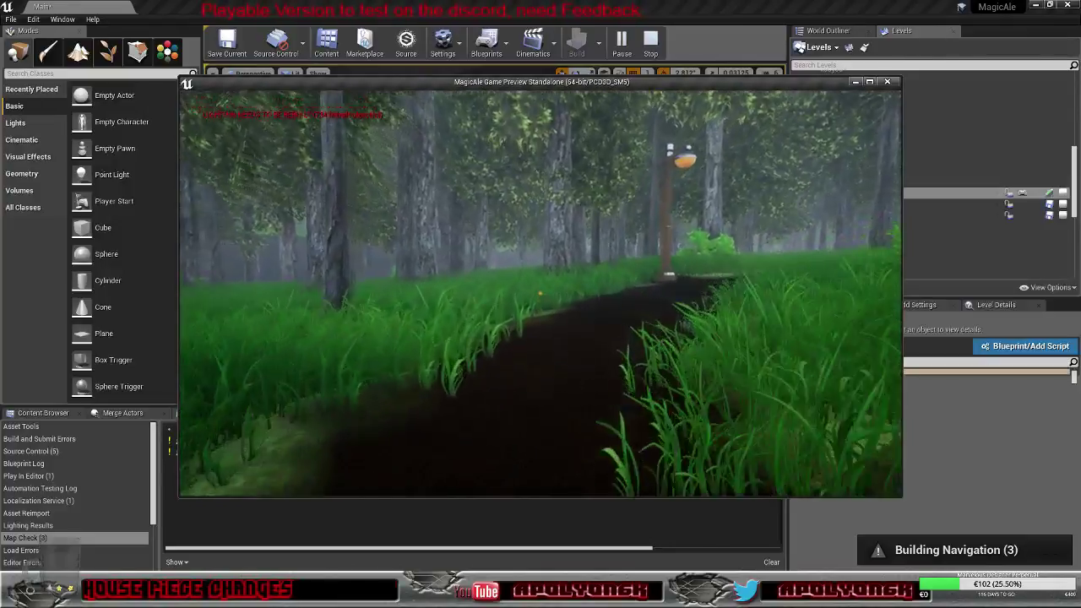
{"action": "key", "text": "w"}
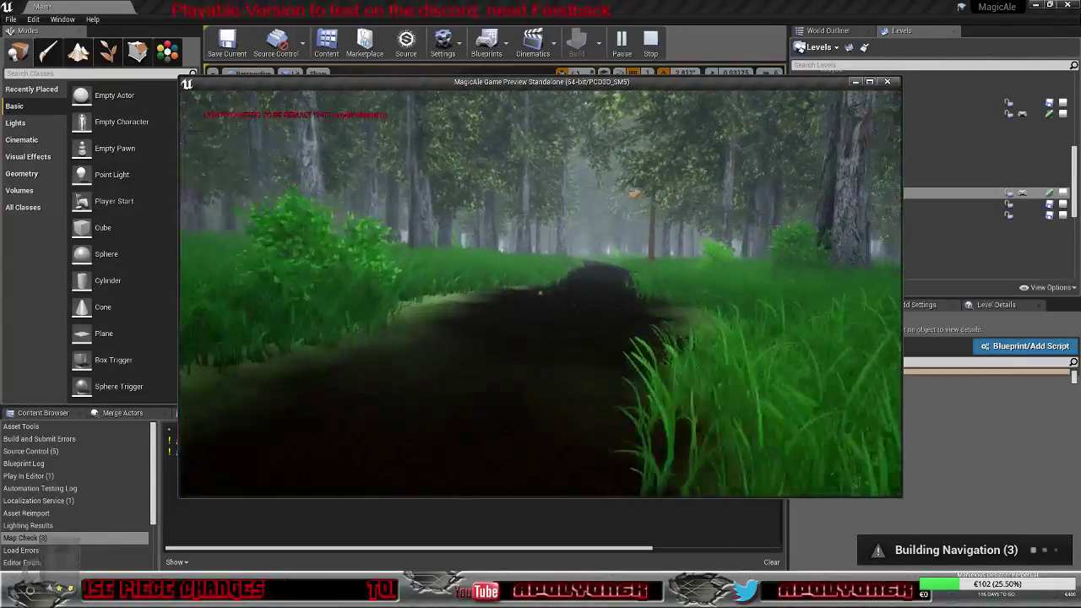
{"action": "key", "text": "w"}
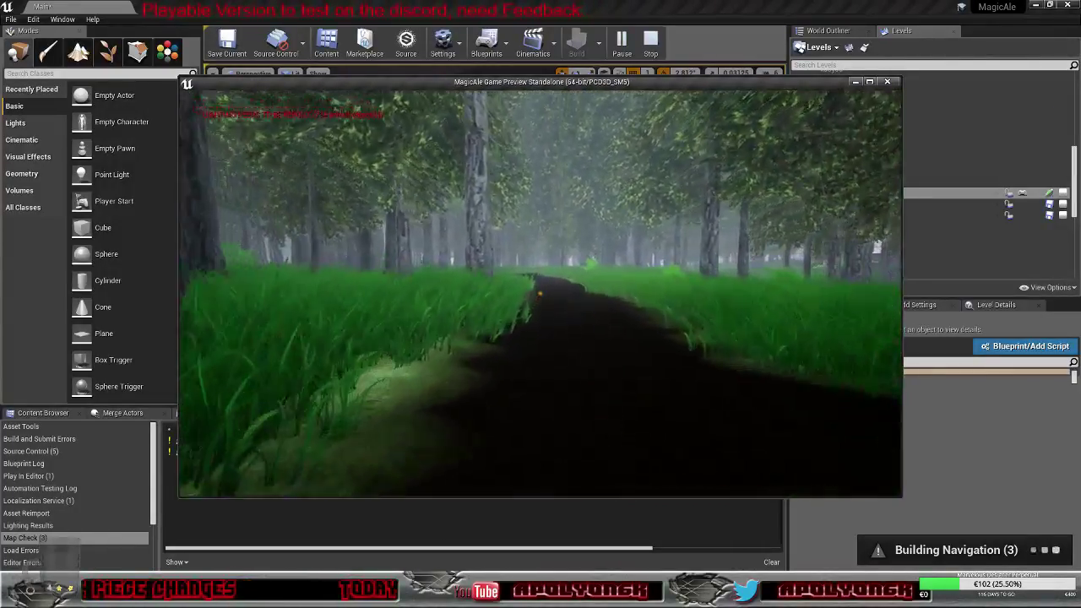
{"action": "key", "text": "w"}
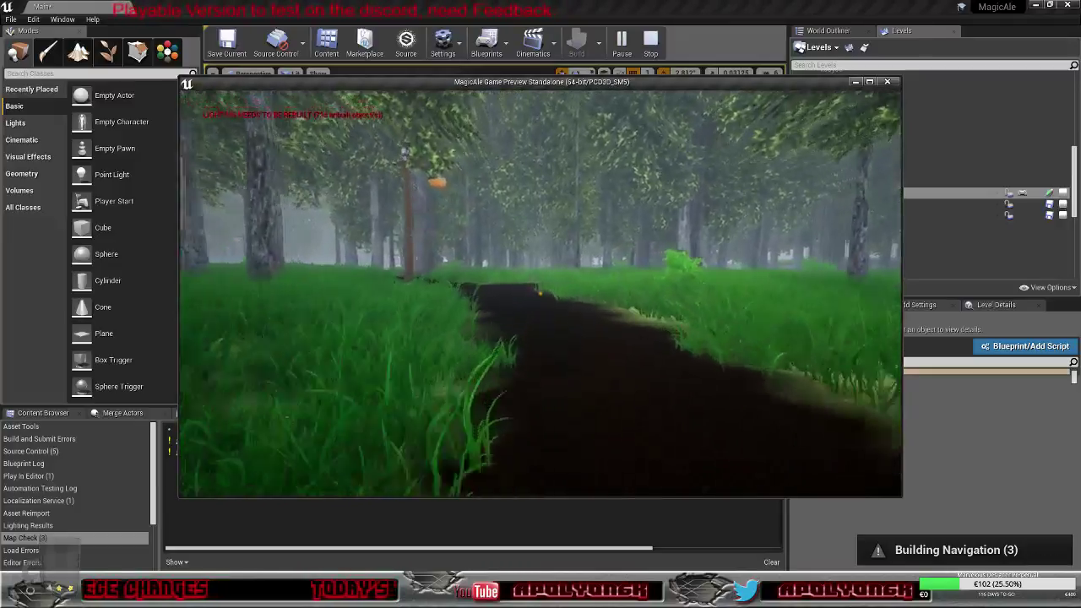
{"action": "key", "text": "w"}
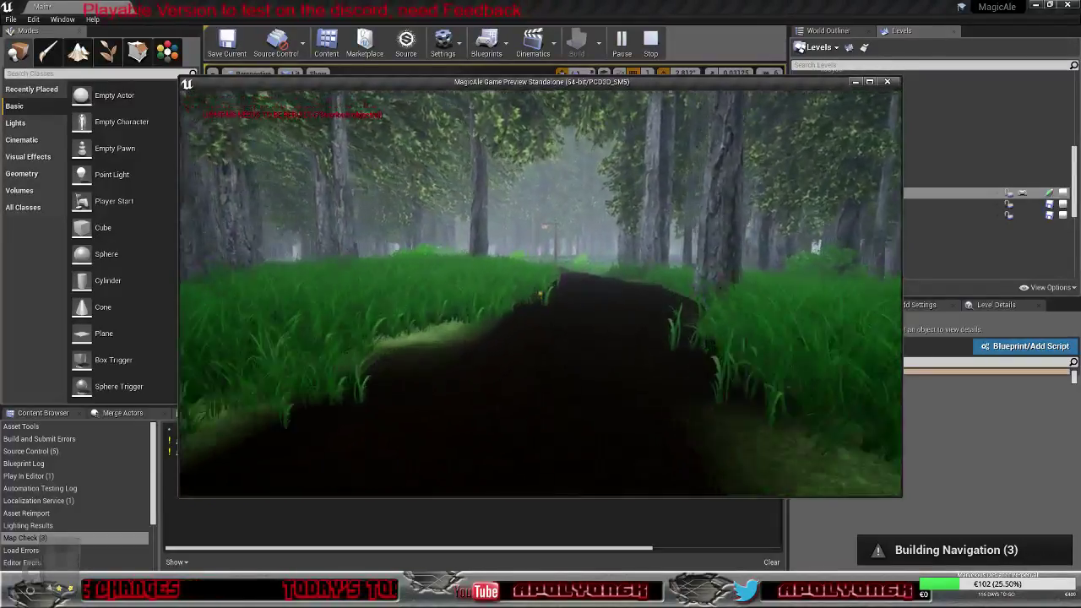
{"action": "key", "text": "w"}
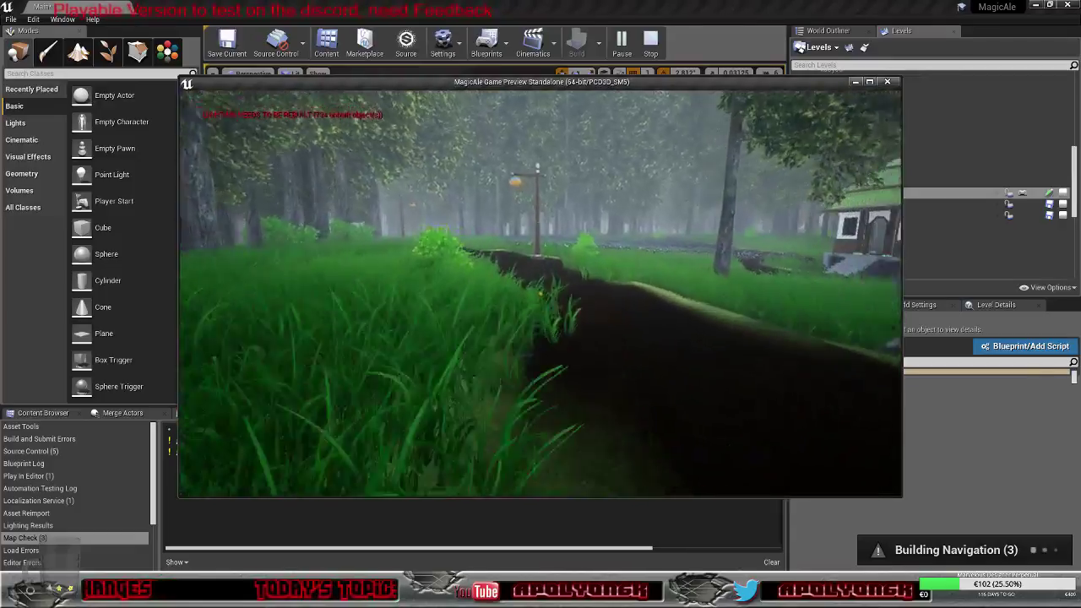
{"action": "key", "text": "w"}
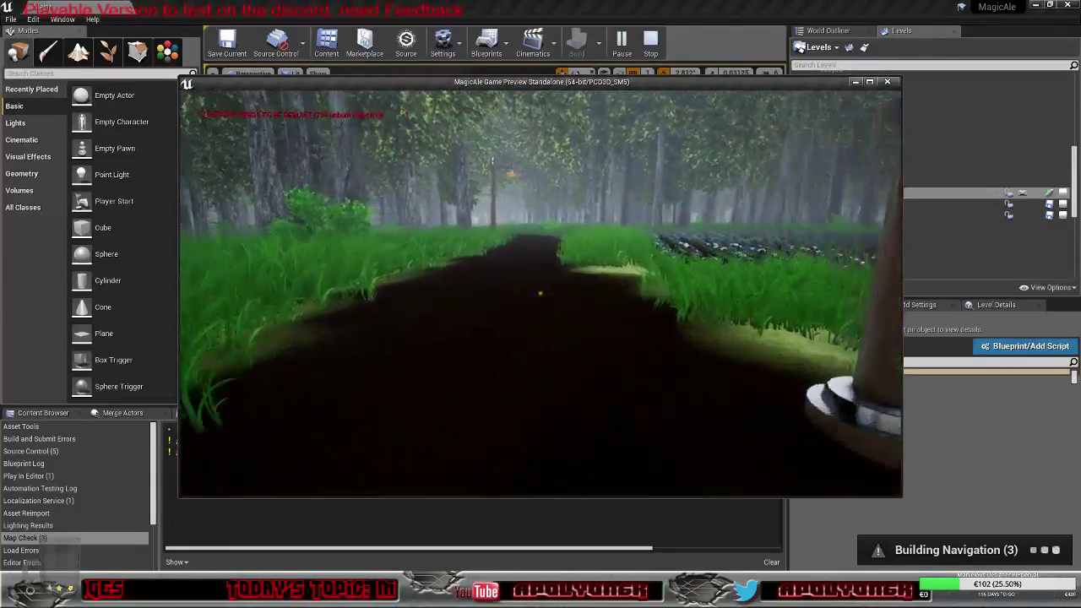
{"action": "key", "text": "w"}
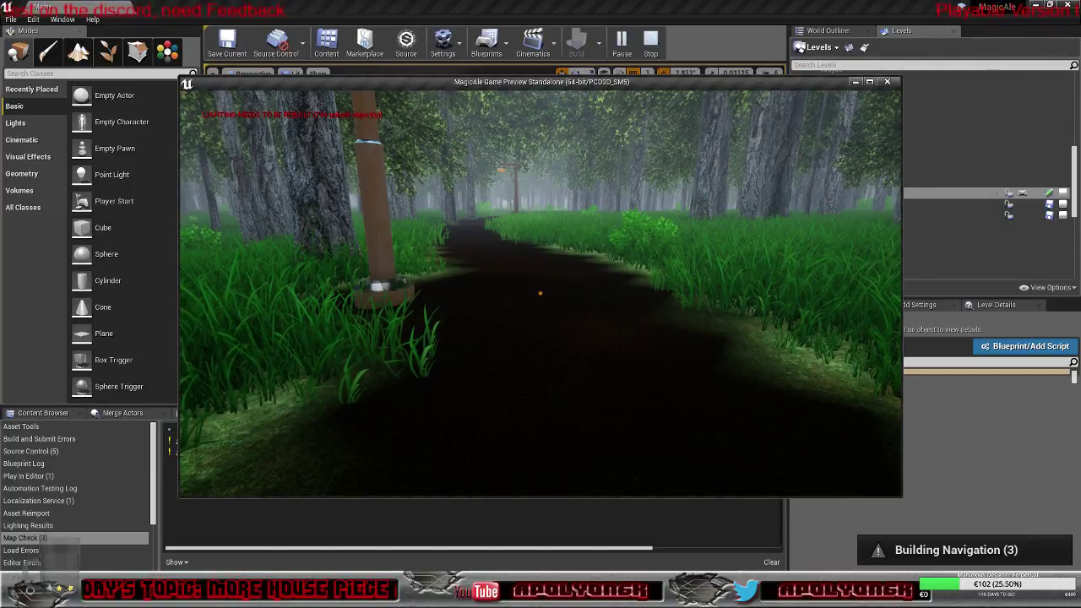
Step: View the player character in third person on the forest path and end the game preview
{"action": "key", "text": "v"}
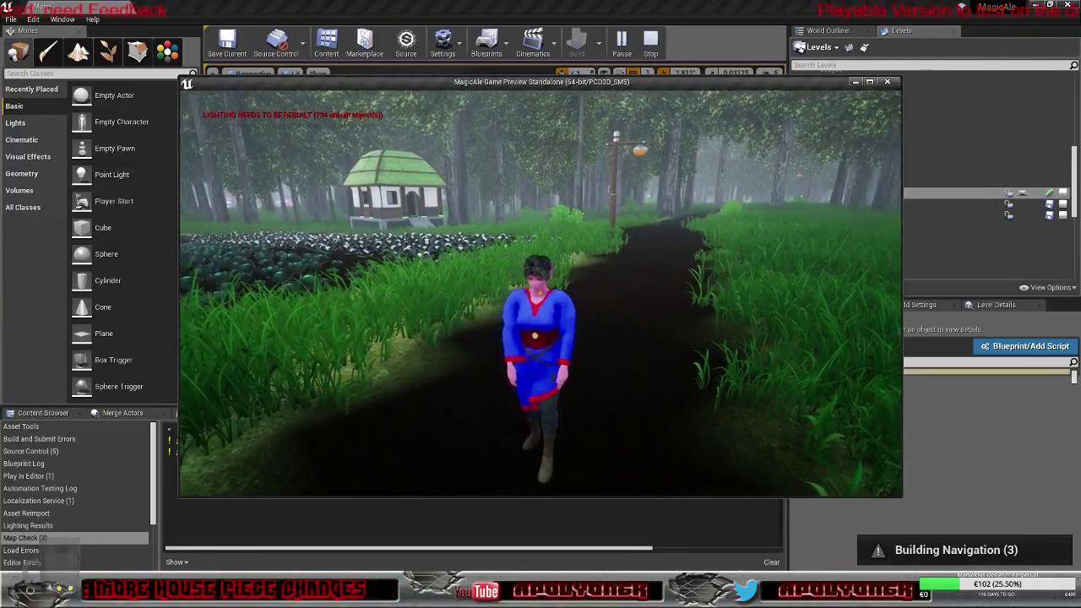
{"action": "key", "text": "Escape"}
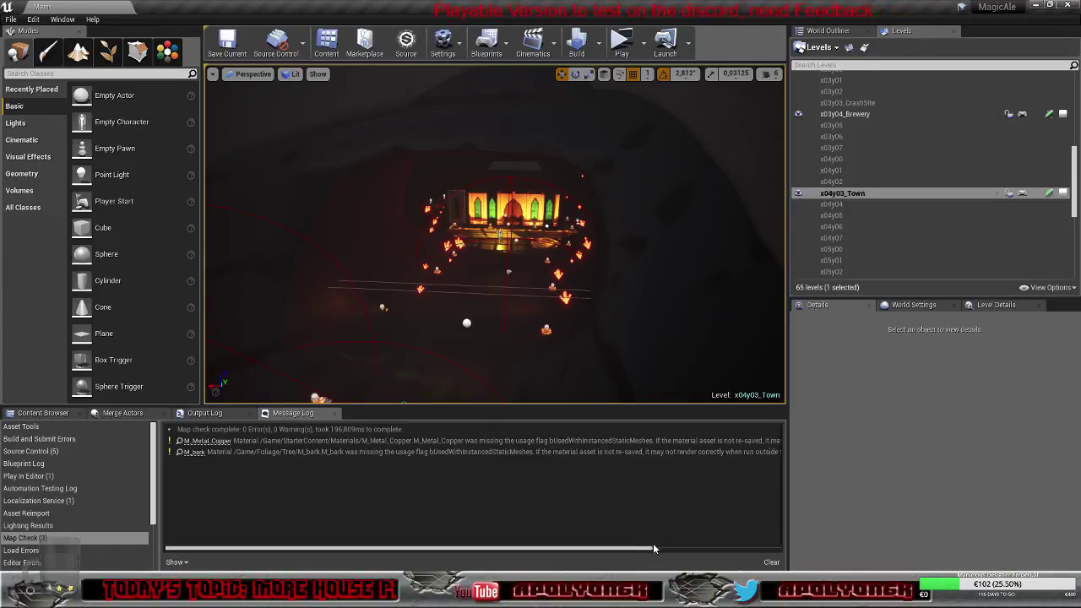
Step: Survey the level from the dark cave past the wooden bridge over the purple water to the town market
{"action": "mouse_move", "coordinate": [576, 320]}
{"action": "right_mouse_down"}
{"action": "mouse_move", "coordinate": [321, 309]}
{"action": "mouse_move", "coordinate": [391, 345]}
{"action": "mouse_move", "coordinate": [394, 371]}
{"action": "mouse_move", "coordinate": [405, 339]}
{"action": "mouse_move", "coordinate": [422, 338]}
{"action": "mouse_move", "coordinate": [245, 344]}
{"action": "mouse_move", "coordinate": [386, 336]}
{"action": "mouse_move", "coordinate": [368, 355]}
{"action": "mouse_move", "coordinate": [341, 328]}
{"action": "mouse_move", "coordinate": [571, 321]}
{"action": "right_mouse_up"}
{"action": "key", "text": "w"}
{"action": "key", "text": "w"}
{"action": "key", "text": "s"}
{"action": "key", "text": "w"}
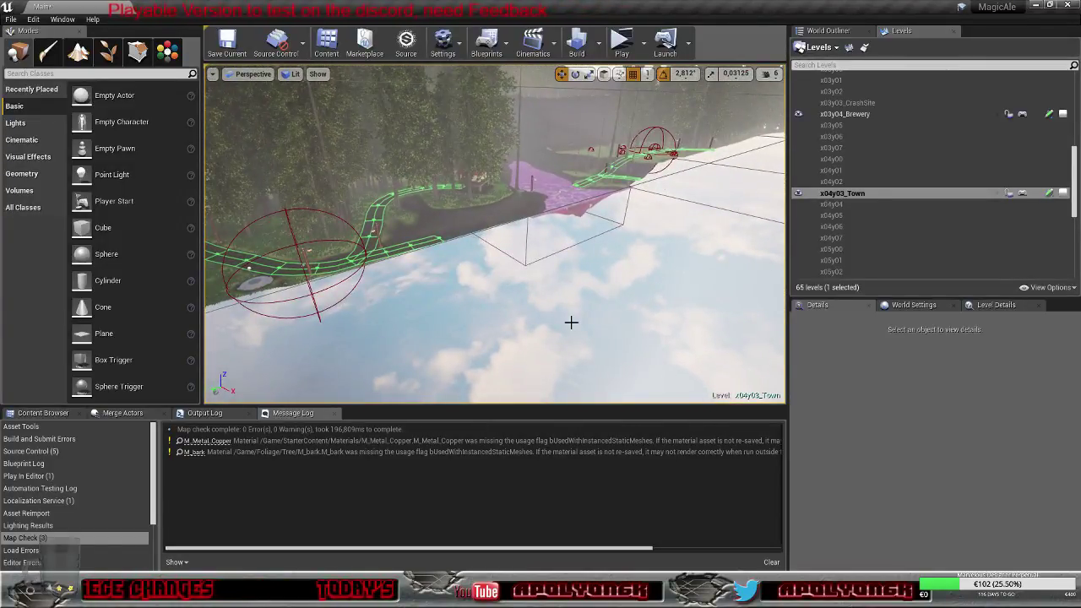
{"action": "right_click_drag", "start_coordinate": [624, 297], "coordinate": [637, 326]}
{"action": "right_click_drag", "start_coordinate": [495, 234], "coordinate": [625, 298]}
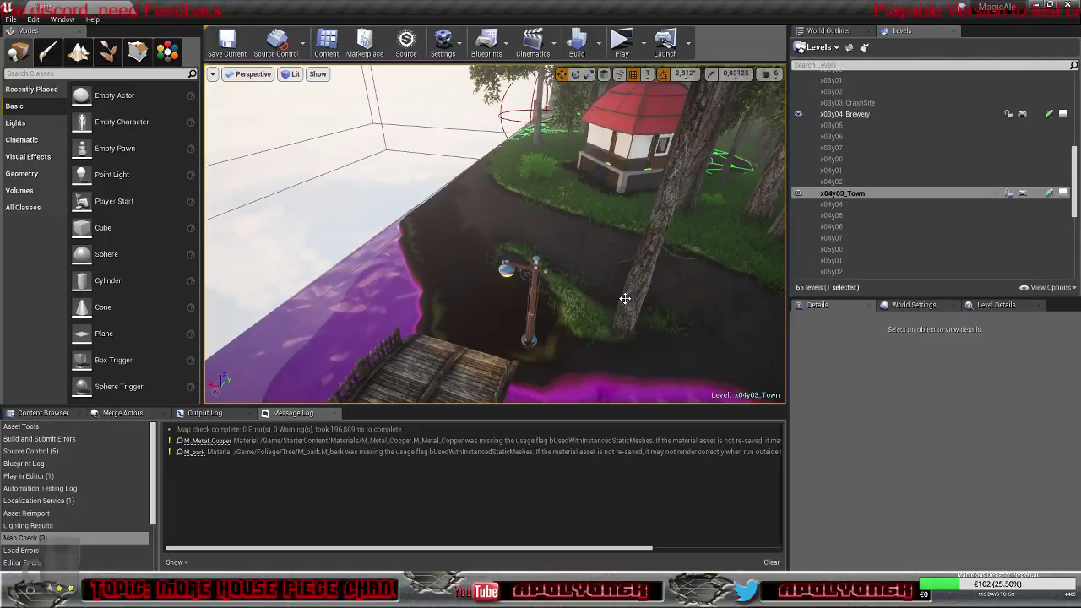
{"action": "key", "text": "w"}
{"action": "right_click_drag", "start_coordinate": [571, 219], "coordinate": [556, 238]}
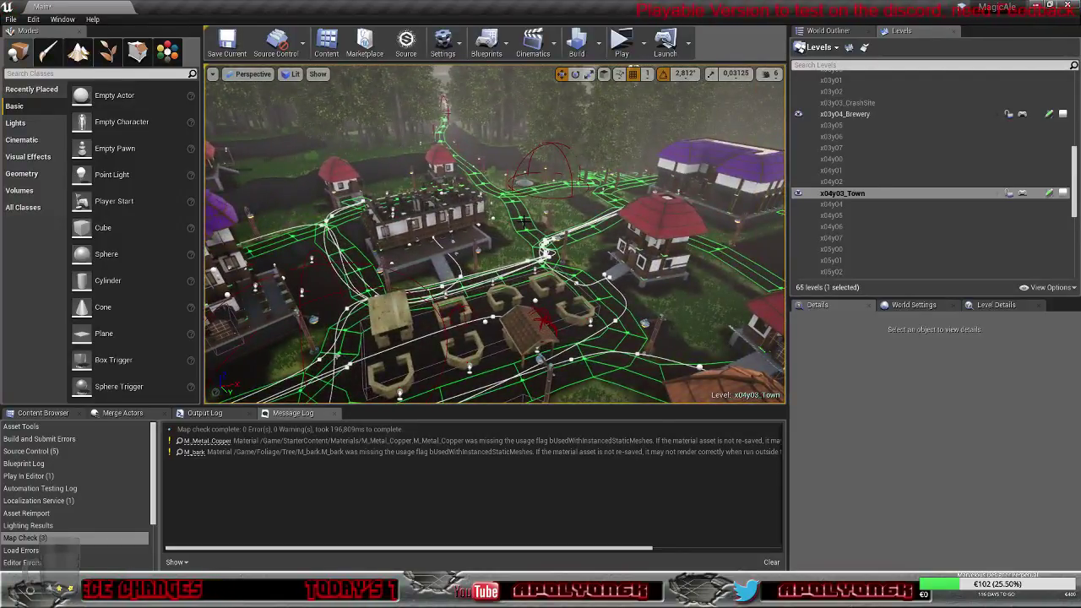
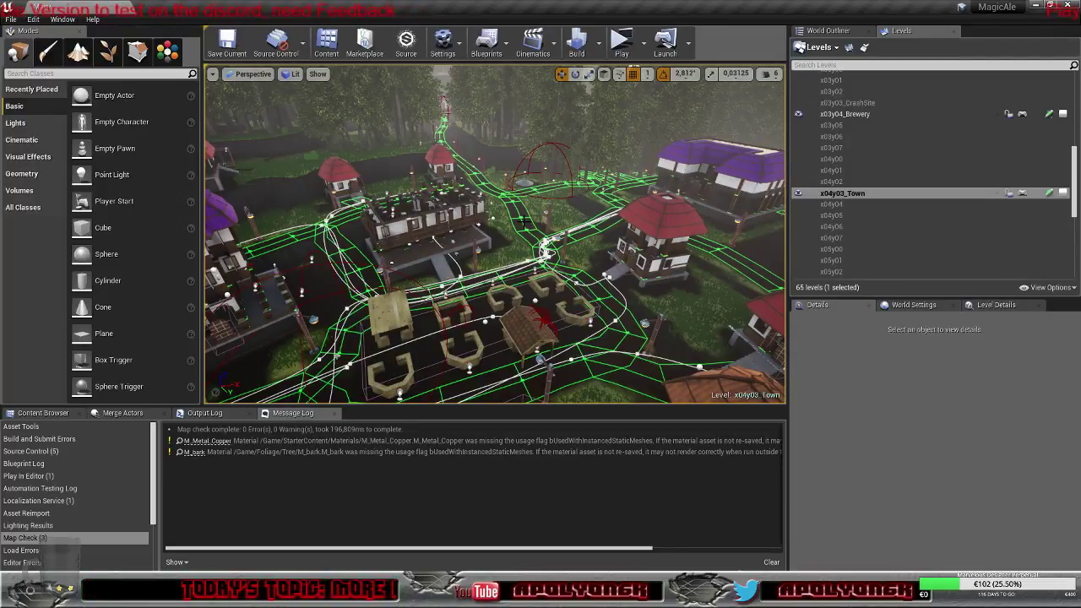
Step: Examine the purple-roofed town building from several sides and the large red-roofed building with its interior tables and benches
{"action": "scroll", "coordinate": [524, 221], "scroll_direction": "down", "scroll_amount": 2}
{"action": "right_click_drag", "start_coordinate": [524, 221], "coordinate": [414, 232]}
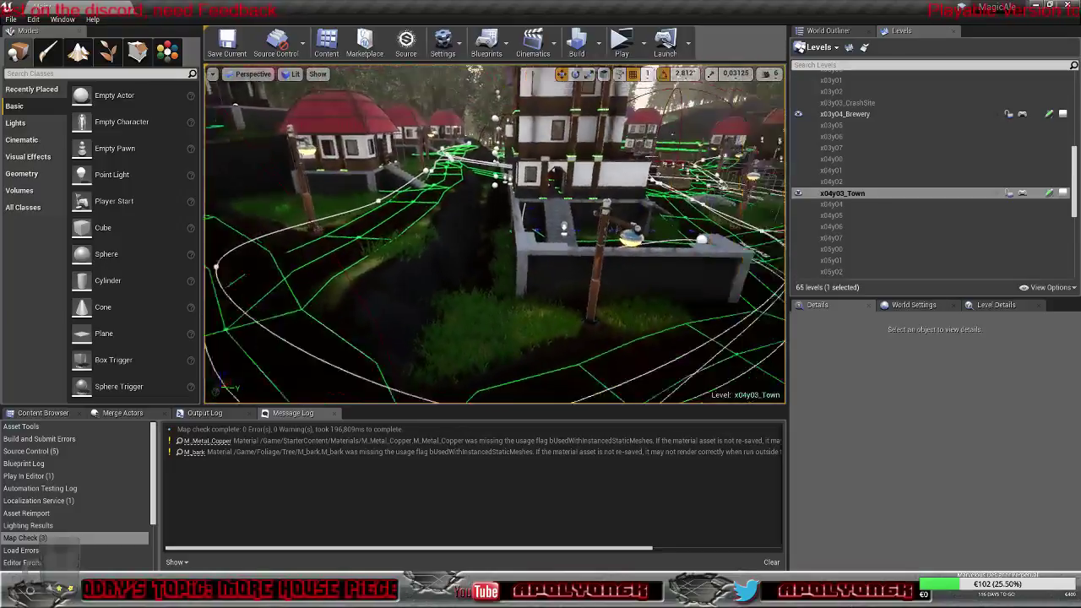
{"action": "key", "text": "s"}
{"action": "right_click_drag", "start_coordinate": [495, 234], "coordinate": [363, 199]}
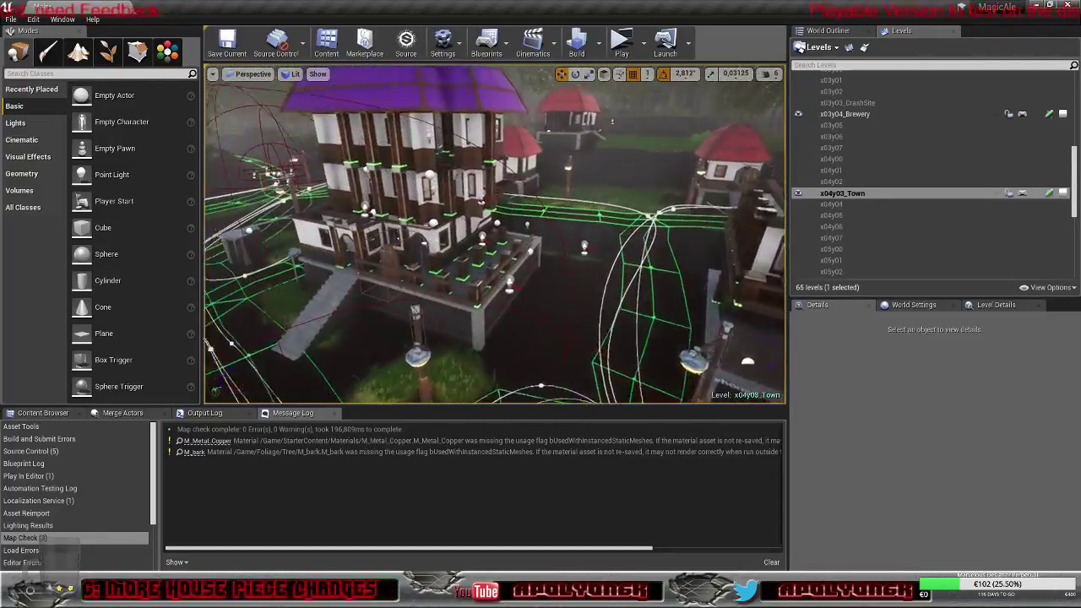
{"action": "right_click_drag", "start_coordinate": [495, 234], "coordinate": [456, 237]}
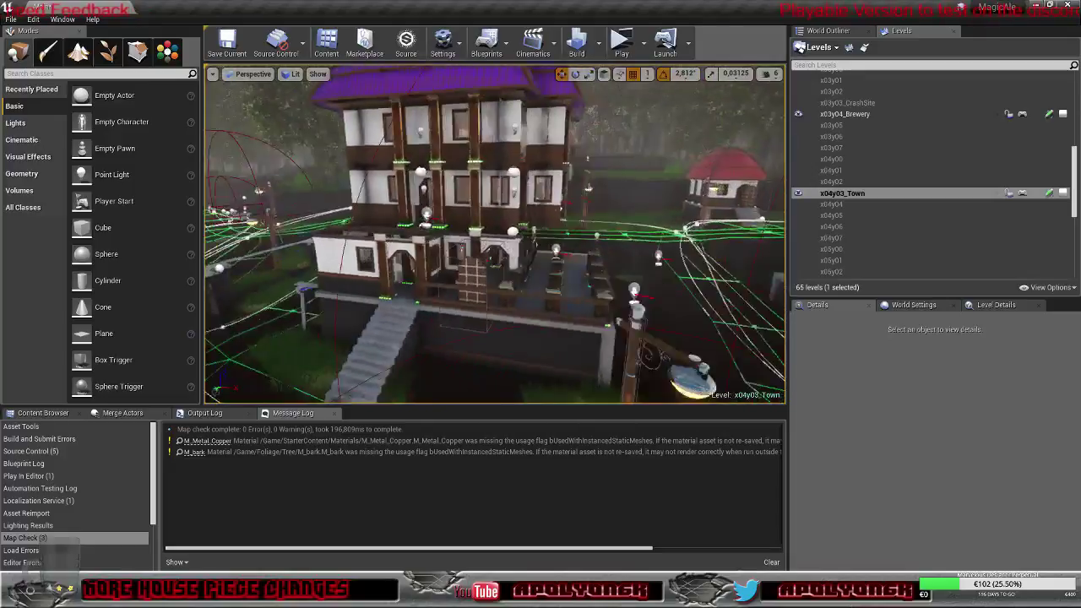
{"action": "right_click_drag", "start_coordinate": [495, 234], "coordinate": [439, 233]}
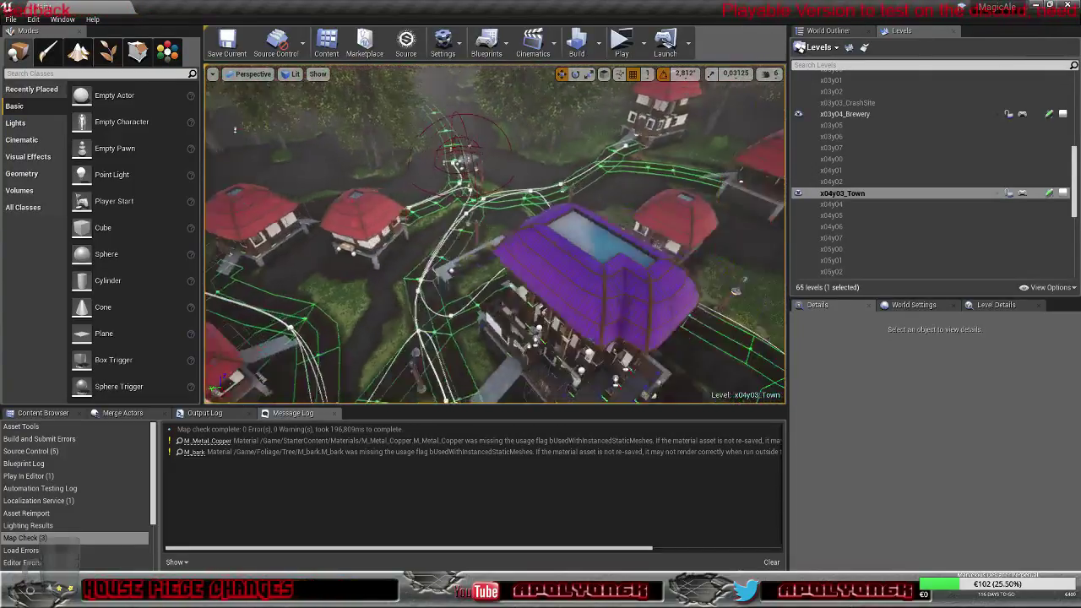
{"action": "right_click_drag", "start_coordinate": [495, 234], "coordinate": [566, 194]}
{"action": "right_click_drag", "start_coordinate": [495, 234], "coordinate": [524, 241]}
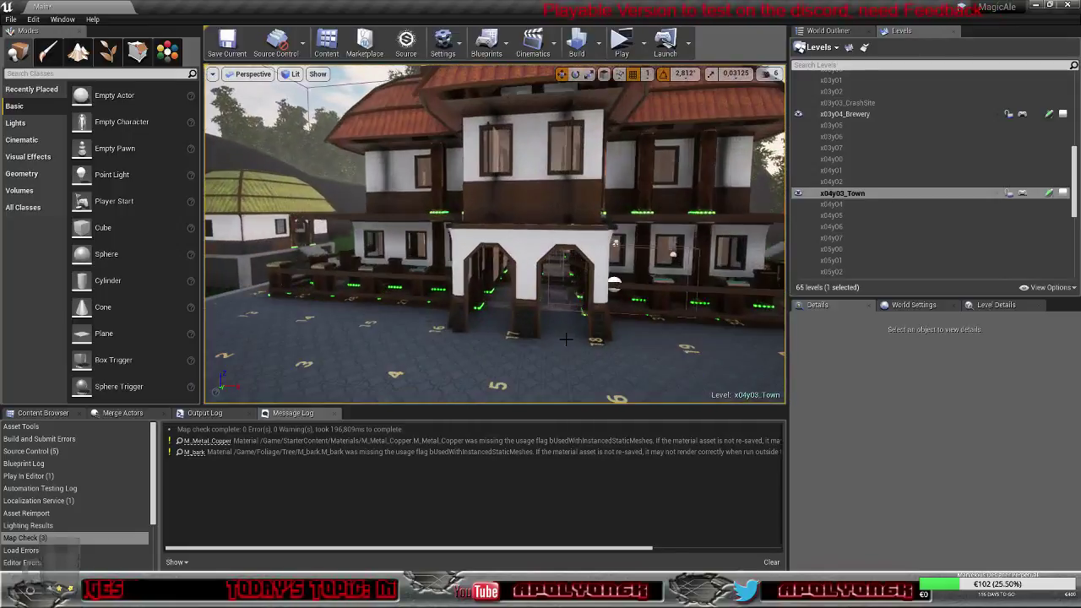
{"action": "right_click_drag", "start_coordinate": [576, 341], "coordinate": [591, 350]}
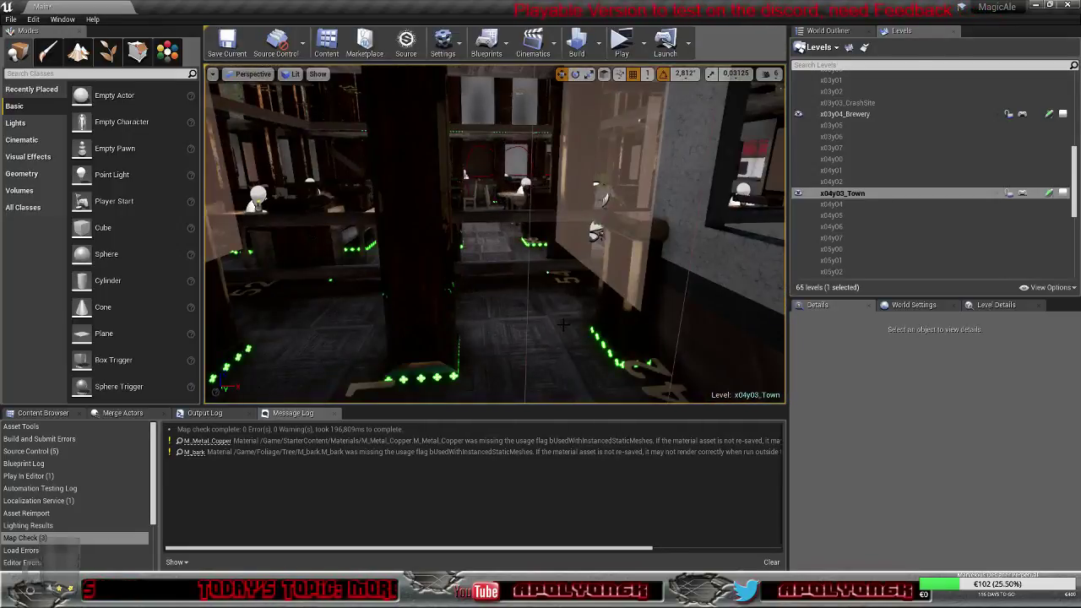
{"action": "right_click_drag", "start_coordinate": [584, 356], "coordinate": [629, 375]}
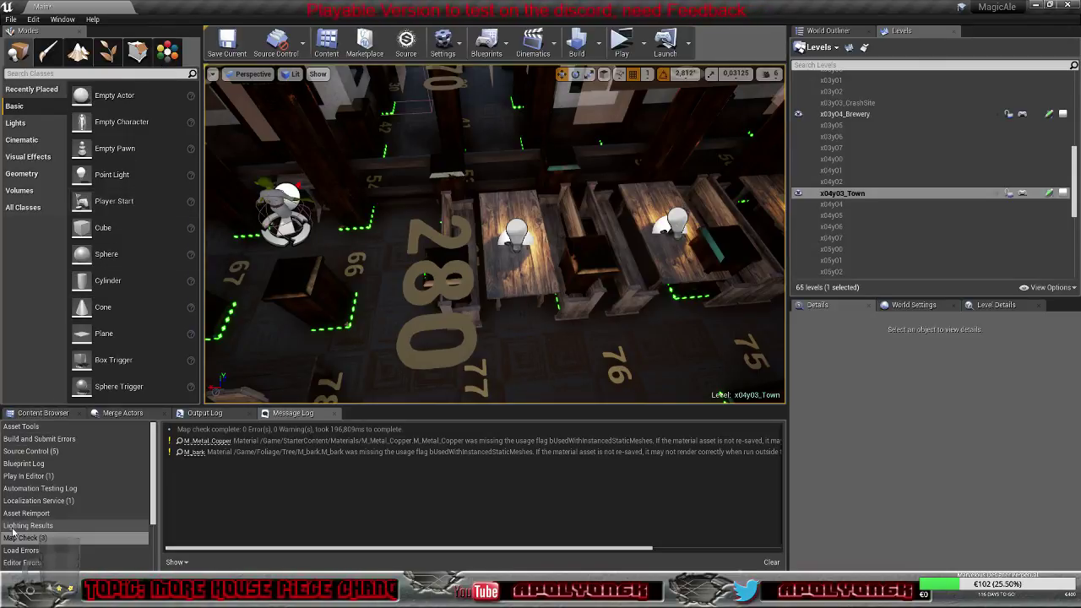
Step: Save all modified content: the x03y04_Brewery and x04y03_Town levels and the table00 mesh
{"action": "left_click", "coordinate": [41, 412]}
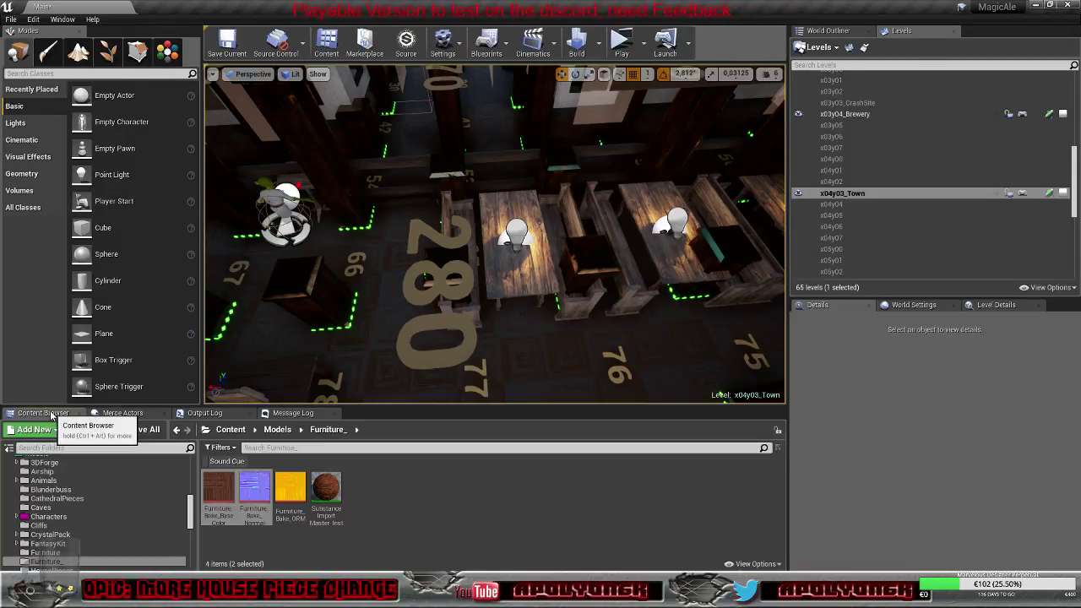
{"action": "left_click", "coordinate": [138, 430]}
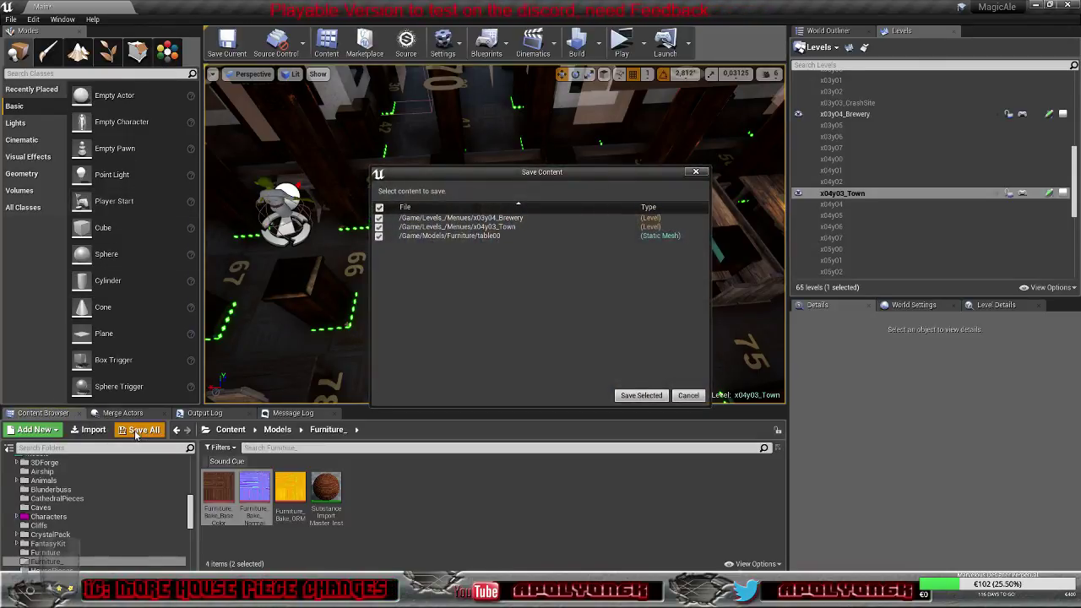
{"action": "left_click", "coordinate": [641, 396]}
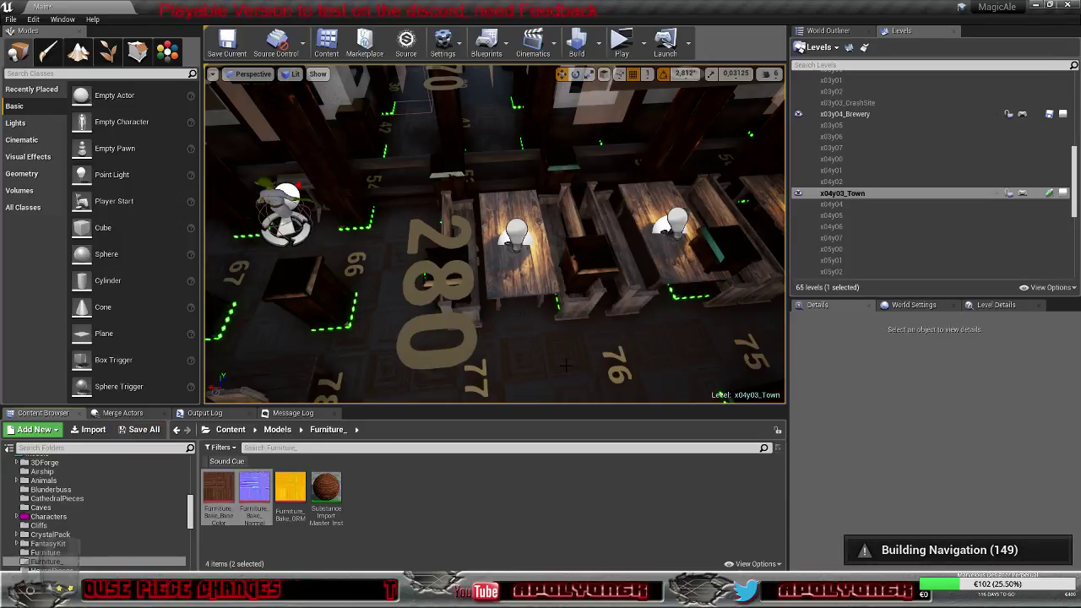
Step: Reimport the table00 static mesh in the Furniture folder from its source file
{"action": "left_click", "coordinate": [67, 554]}
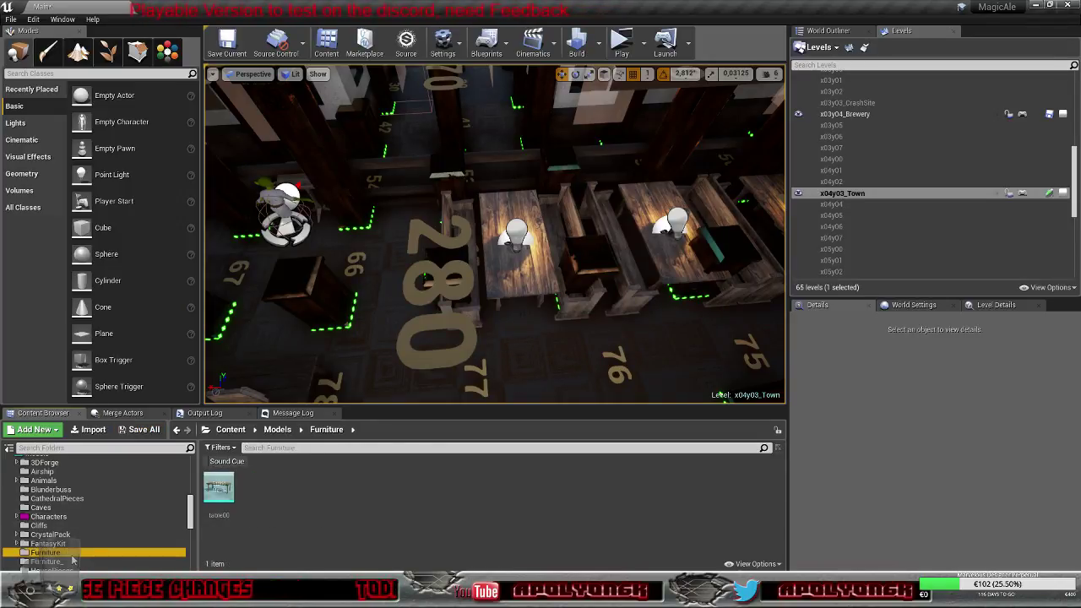
{"action": "right_click", "coordinate": [218, 487]}
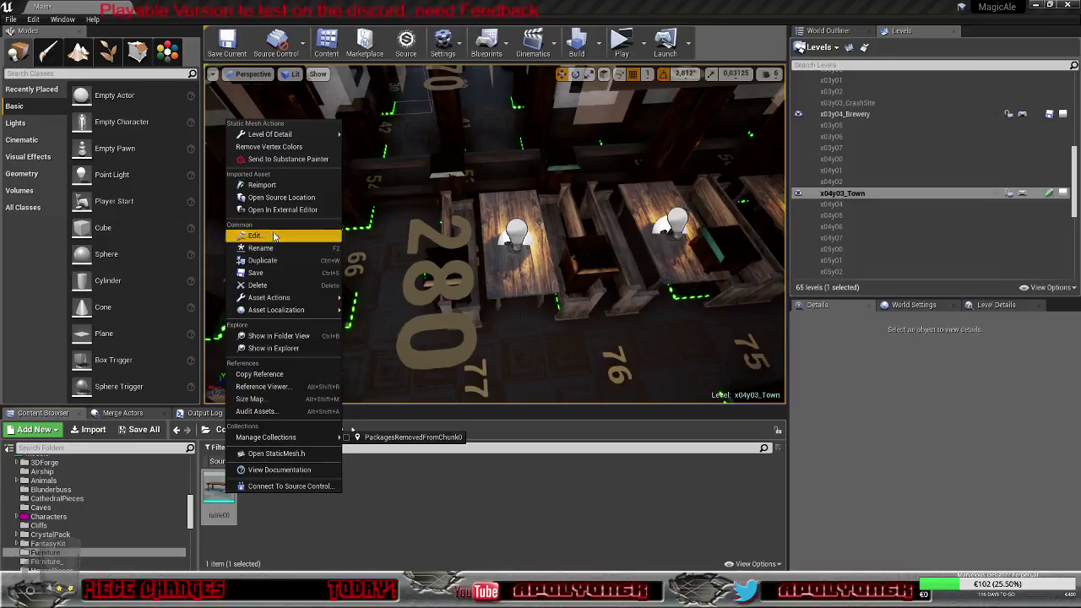
{"action": "left_click", "coordinate": [262, 184]}
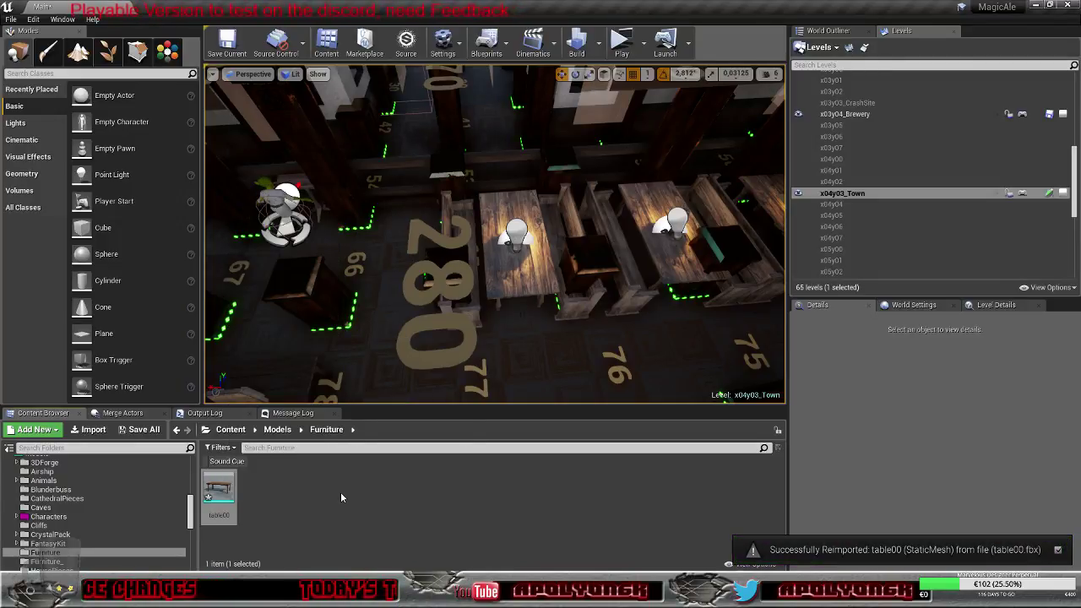
Step: Assign the Substance Import Master Inst material from the Furniture_ folder to the table00 mesh, save it, and switch to Blender
{"action": "double_click", "coordinate": [221, 486]}
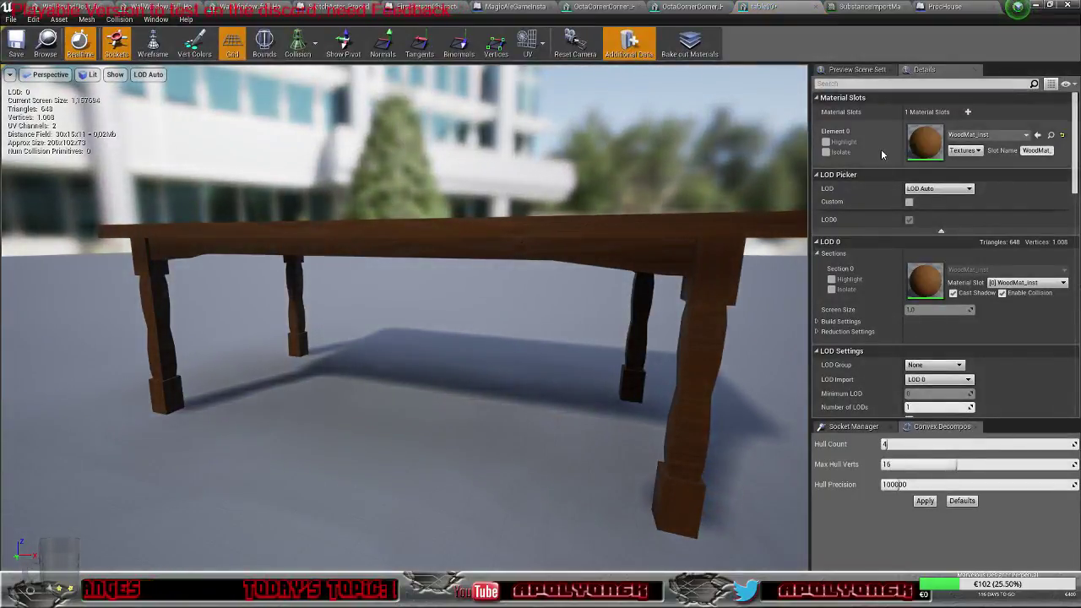
{"action": "left_click", "coordinate": [1050, 5]}
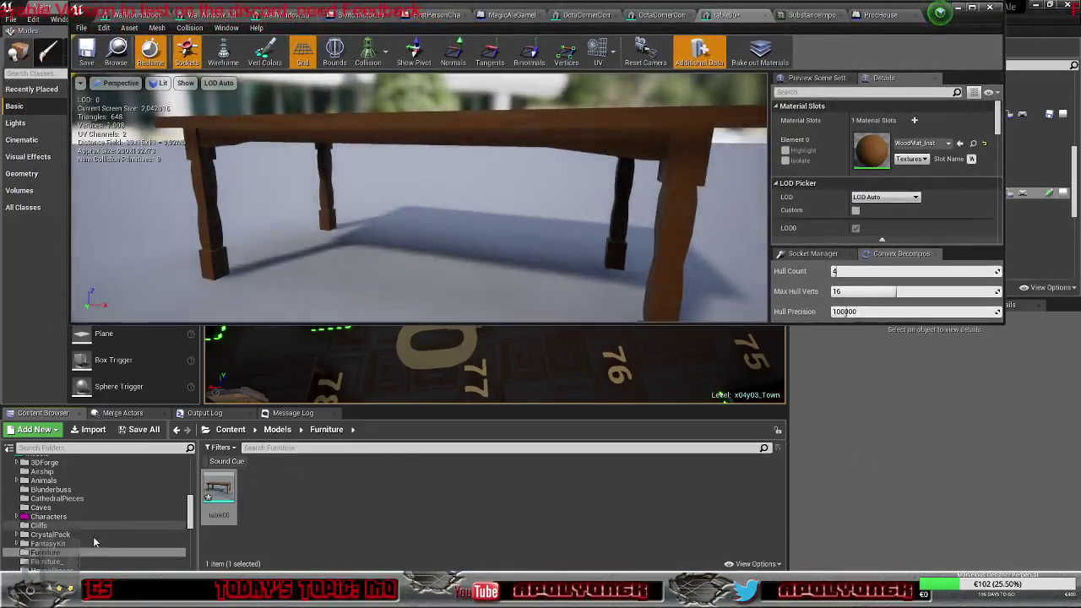
{"action": "left_click", "coordinate": [47, 562]}
{"action": "left_click_drag", "start_coordinate": [322, 493], "coordinate": [870, 149]}
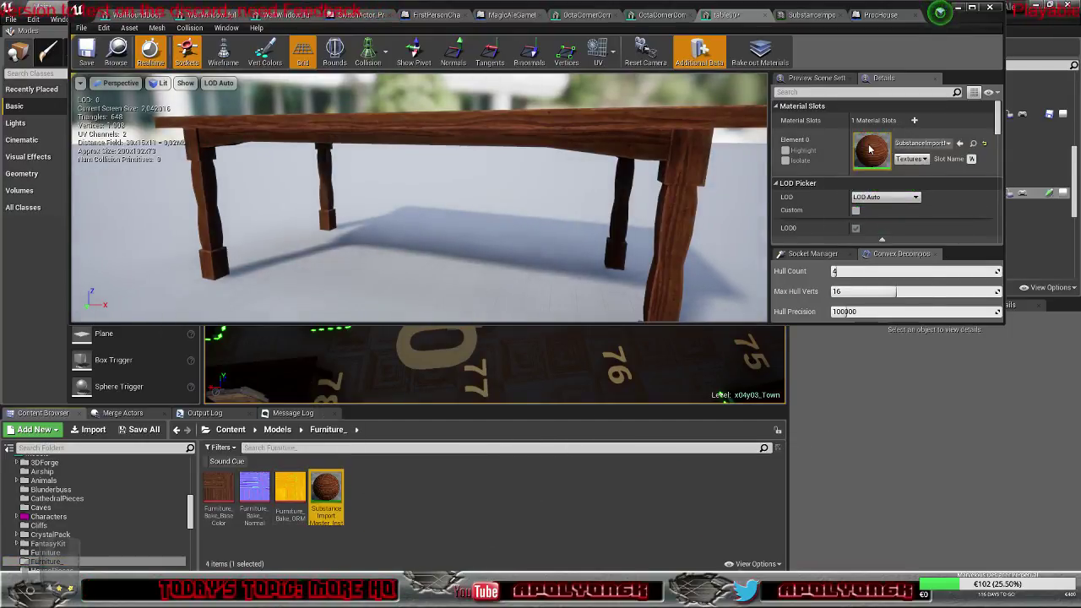
{"action": "left_click", "coordinate": [81, 49]}
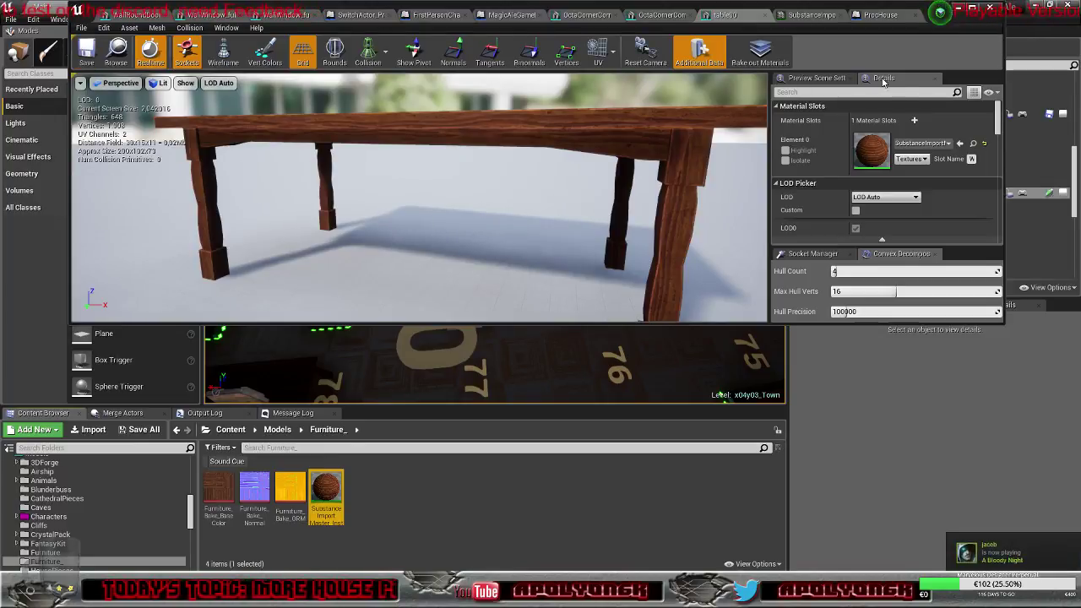
{"action": "left_click", "coordinate": [955, 12]}
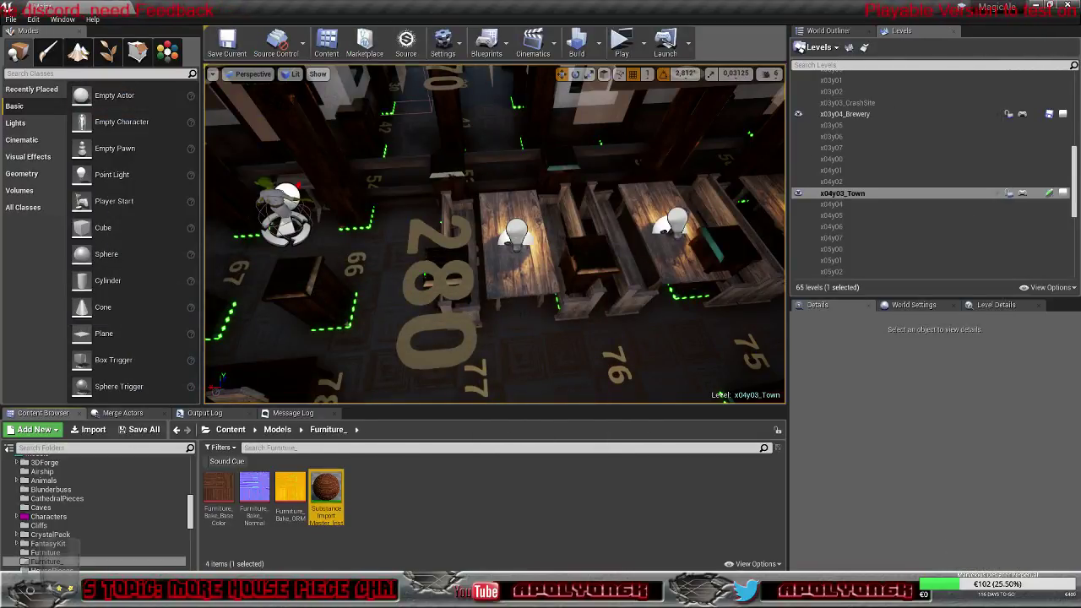
{"action": "left_click", "coordinate": [315, 596]}
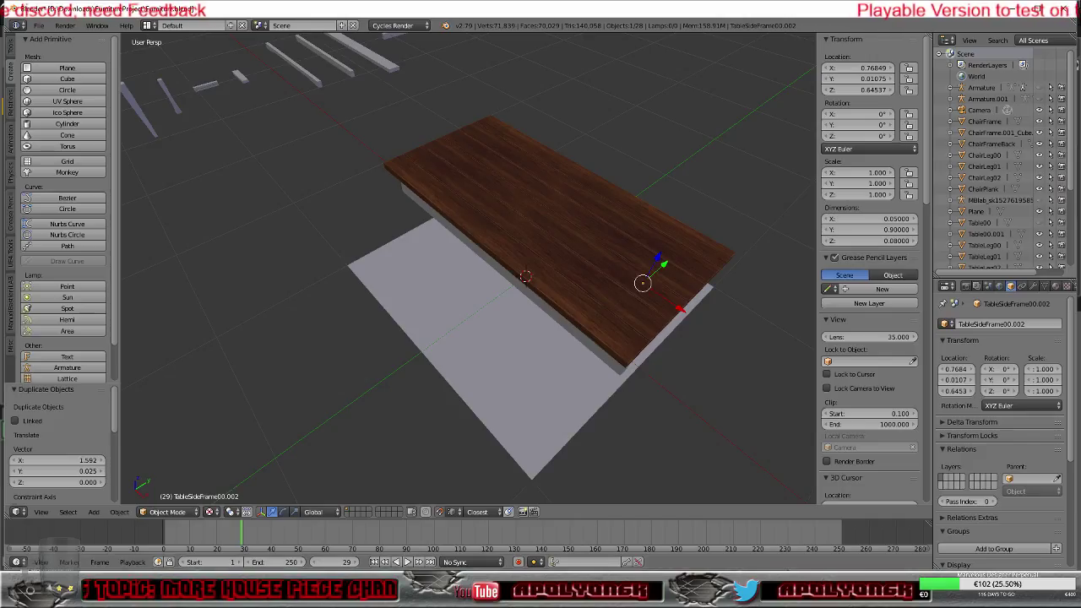
{"action": "right_click", "coordinate": [586, 266]}
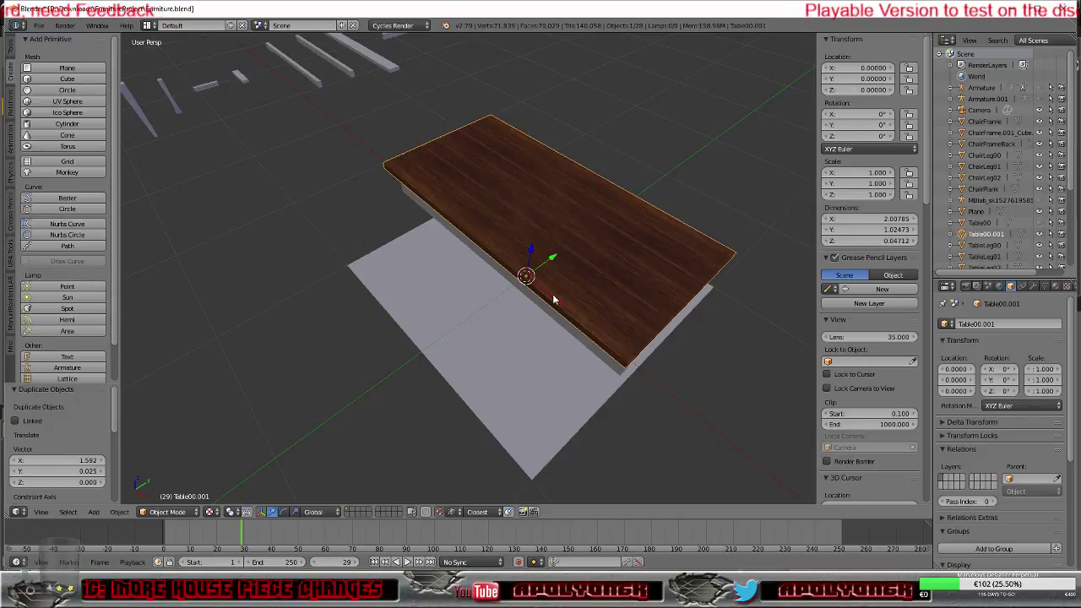
{"action": "key", "text": "r"}
{"action": "type", "text": "z90"}
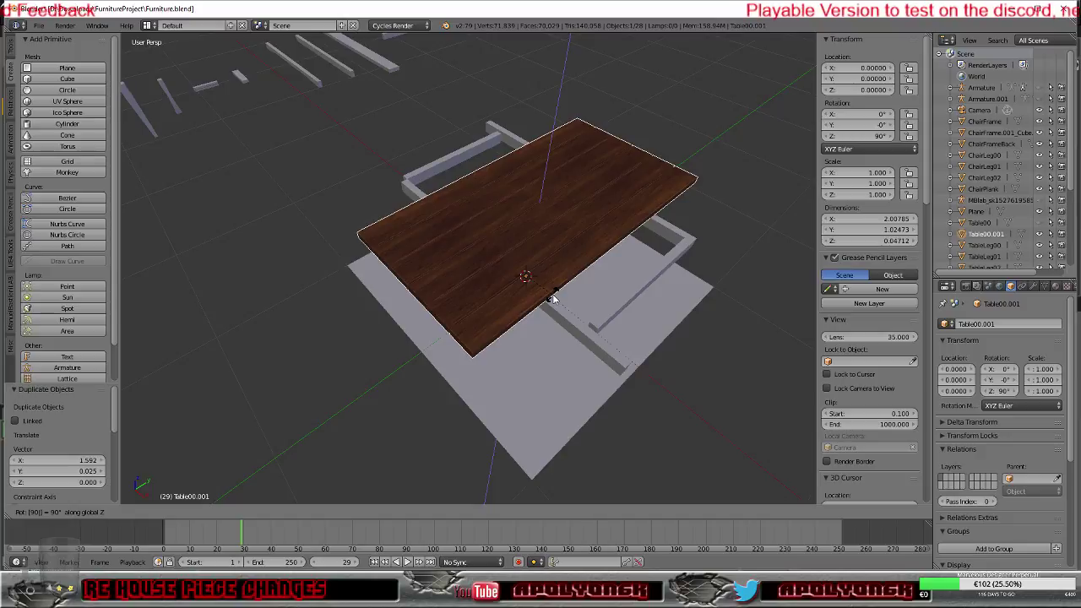
{"action": "key", "text": "Escape"}
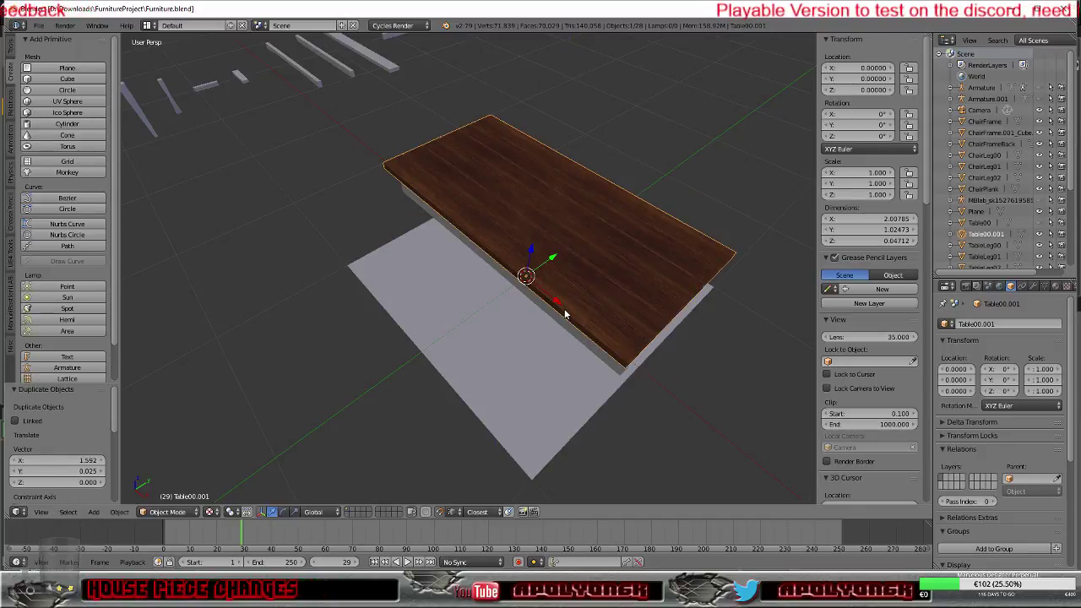
Step: Unhide the complete table Table00 and rotate it 90° about the global Z axis
{"action": "key", "text": "Tab"}
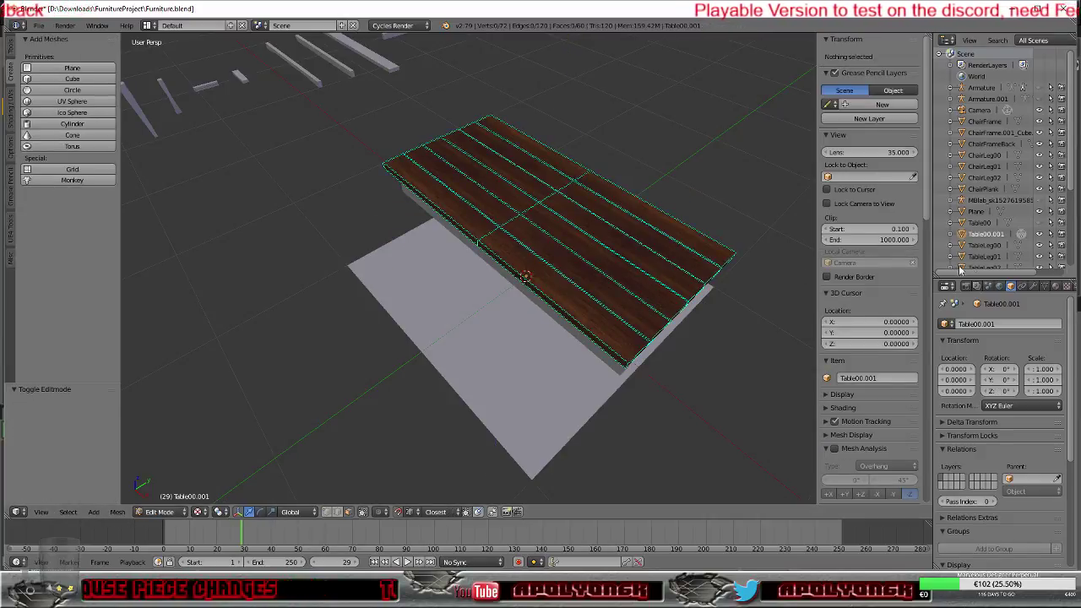
{"action": "left_click", "coordinate": [1040, 223]}
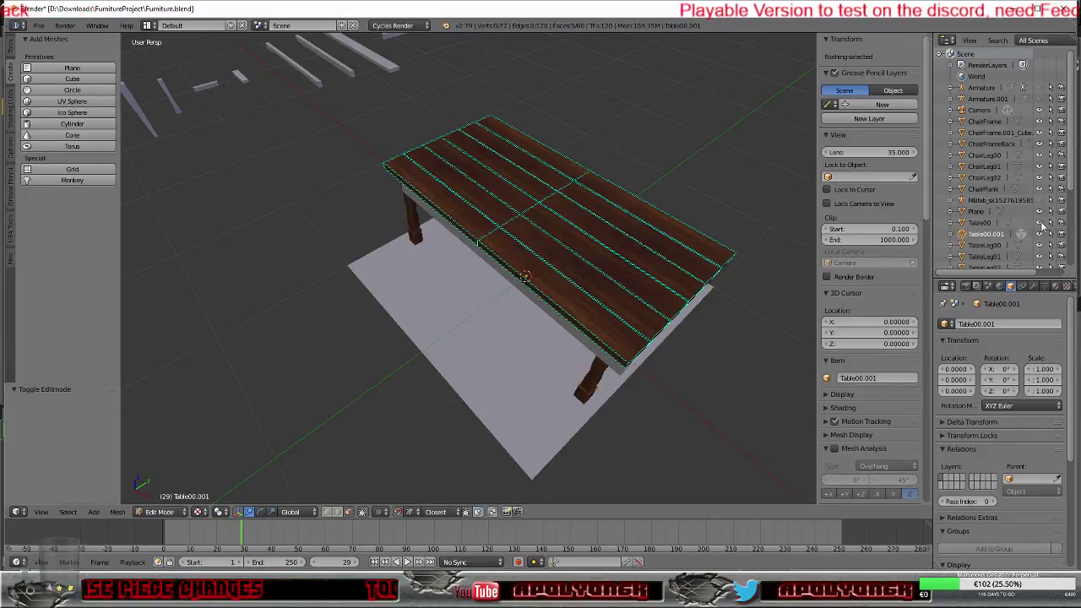
{"action": "left_click", "coordinate": [979, 223]}
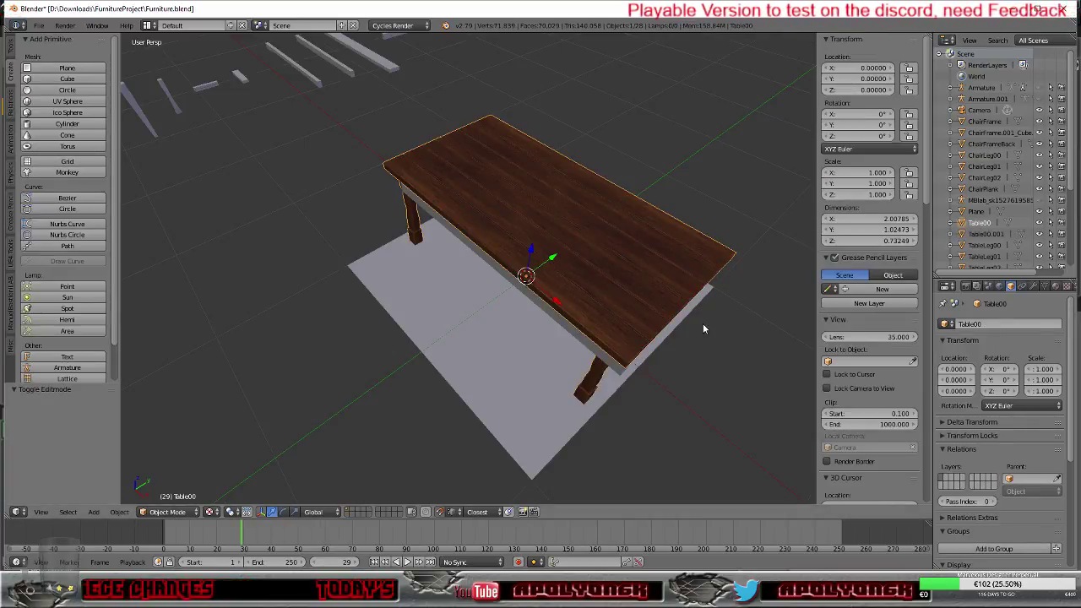
{"action": "type", "text": "rz90"}
{"action": "key", "text": "Return"}
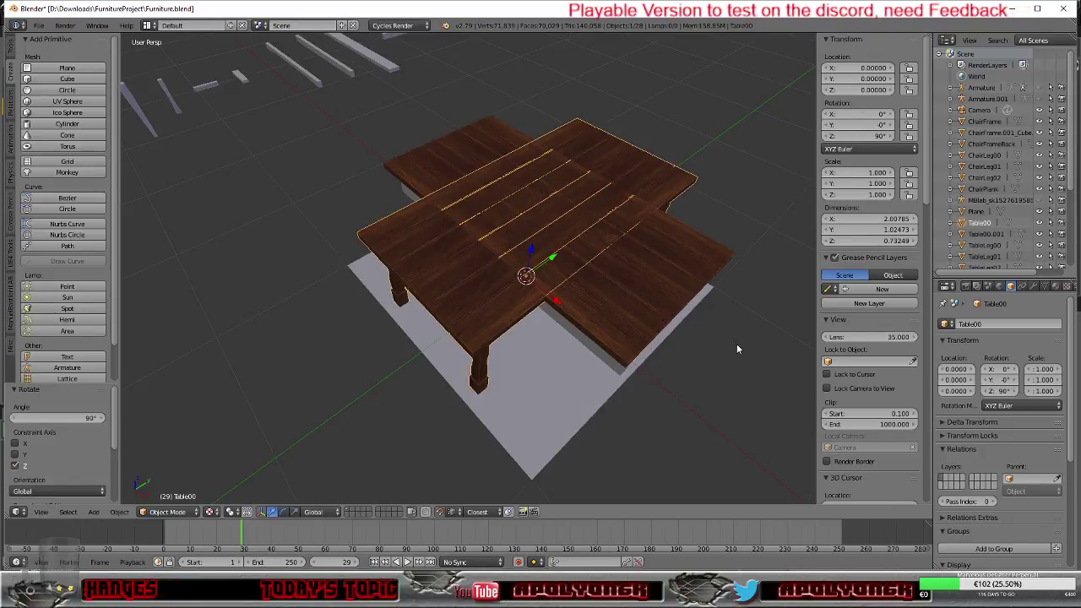
Step: Check the rotated table from a slightly higher angle and start exporting it
{"action": "mouse_move", "coordinate": [563, 395]}
{"action": "middle_mouse_down"}
{"action": "mouse_move", "coordinate": [611, 366]}
{"action": "mouse_move", "coordinate": [623, 337]}
{"action": "mouse_move", "coordinate": [521, 372]}
{"action": "mouse_move", "coordinate": [380, 350]}
{"action": "mouse_move", "coordinate": [511, 399]}
{"action": "mouse_move", "coordinate": [553, 397]}
{"action": "middle_mouse_up"}
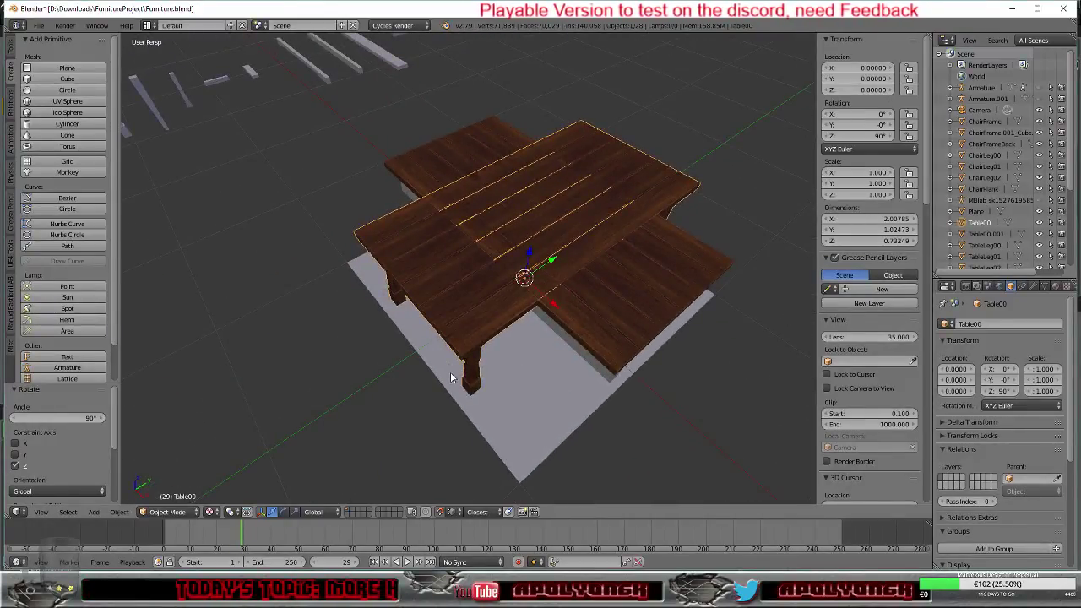
{"action": "mouse_move", "coordinate": [474, 319]}
{"action": "middle_mouse_down"}
{"action": "mouse_move", "coordinate": [543, 302]}
{"action": "mouse_move", "coordinate": [398, 293]}
{"action": "mouse_move", "coordinate": [356, 311]}
{"action": "mouse_move", "coordinate": [476, 335]}
{"action": "mouse_move", "coordinate": [469, 327]}
{"action": "middle_mouse_up"}
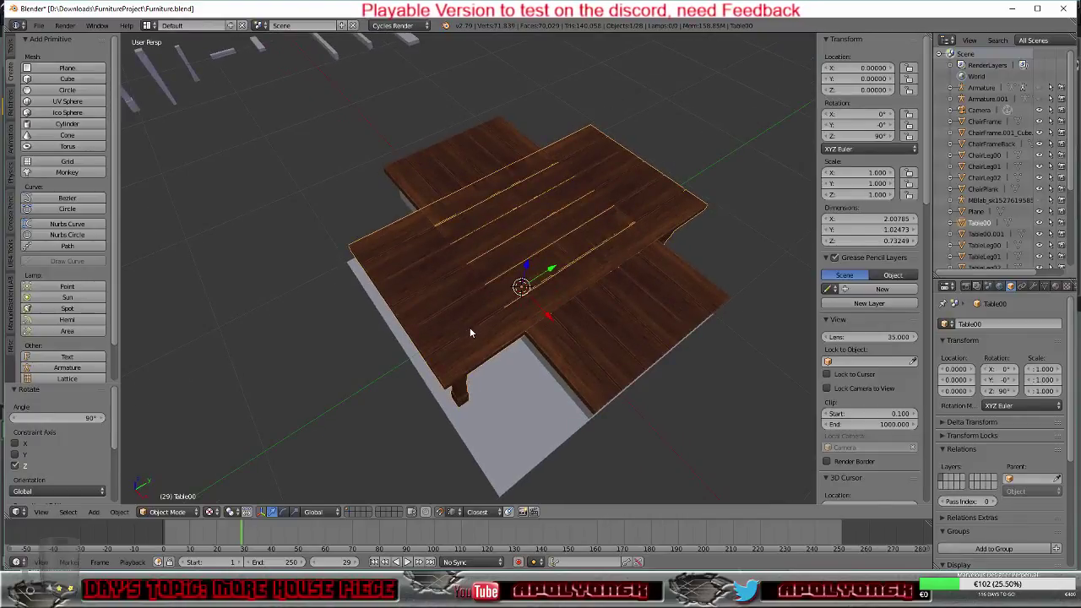
{"action": "left_click", "coordinate": [39, 26]}
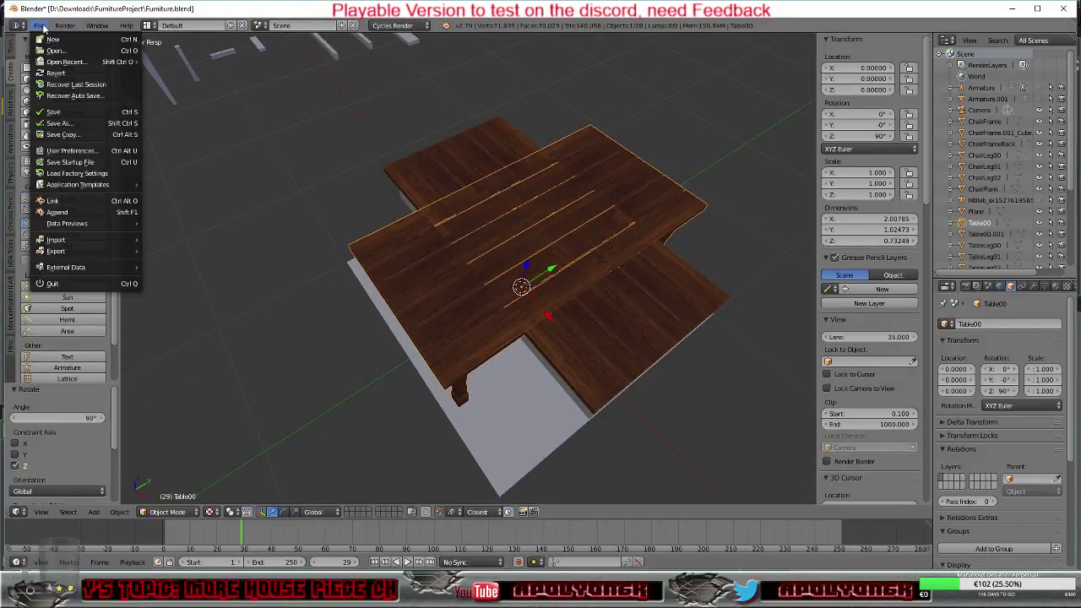
{"action": "mouse_move", "coordinate": [77, 253]}
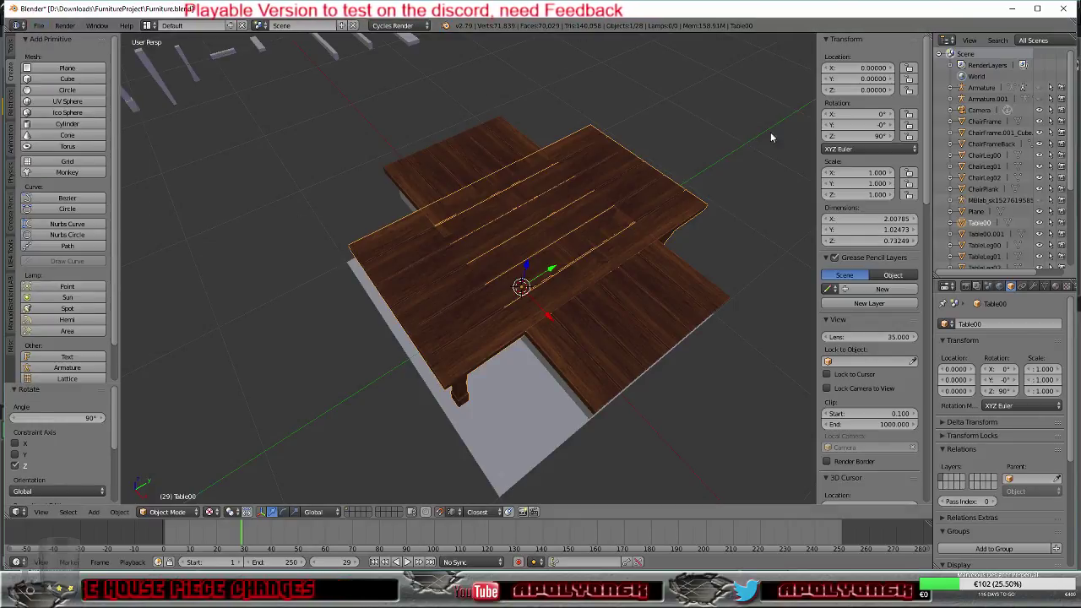
Step: Set the Z rotation of Table00 to 0°
{"action": "left_click", "coordinate": [858, 137]}
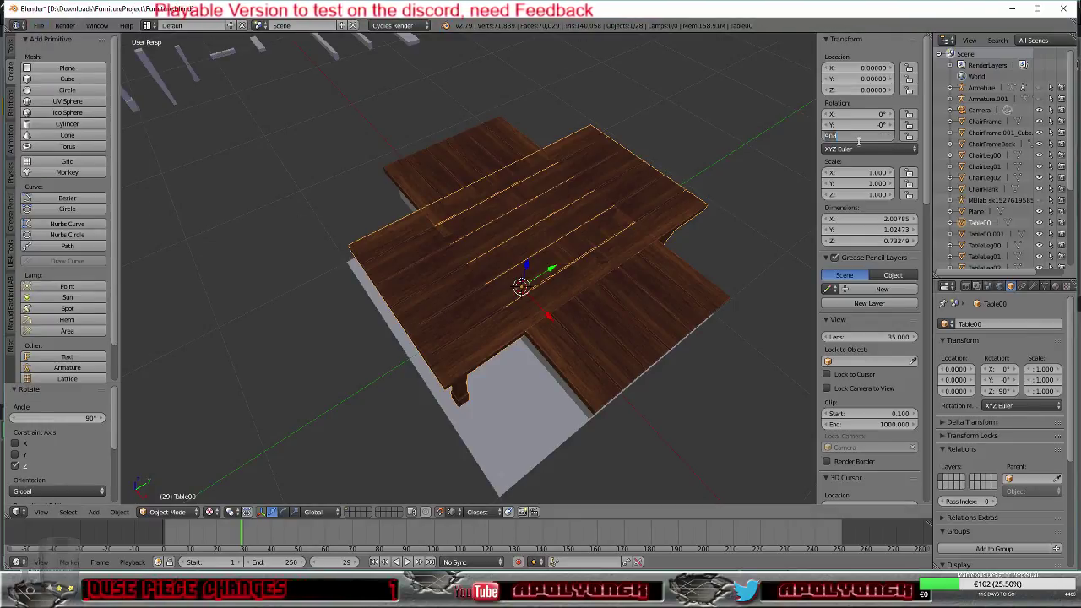
{"action": "key", "text": "Return"}
{"action": "left_click", "coordinate": [859, 136]}
{"action": "type", "text": "0"}
{"action": "key", "text": "Return"}
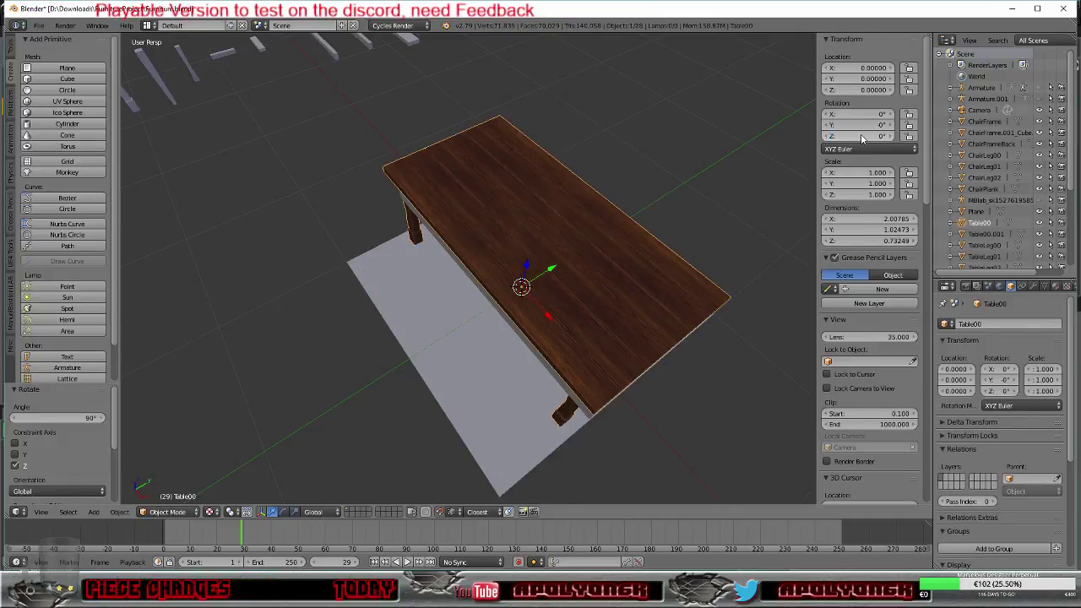